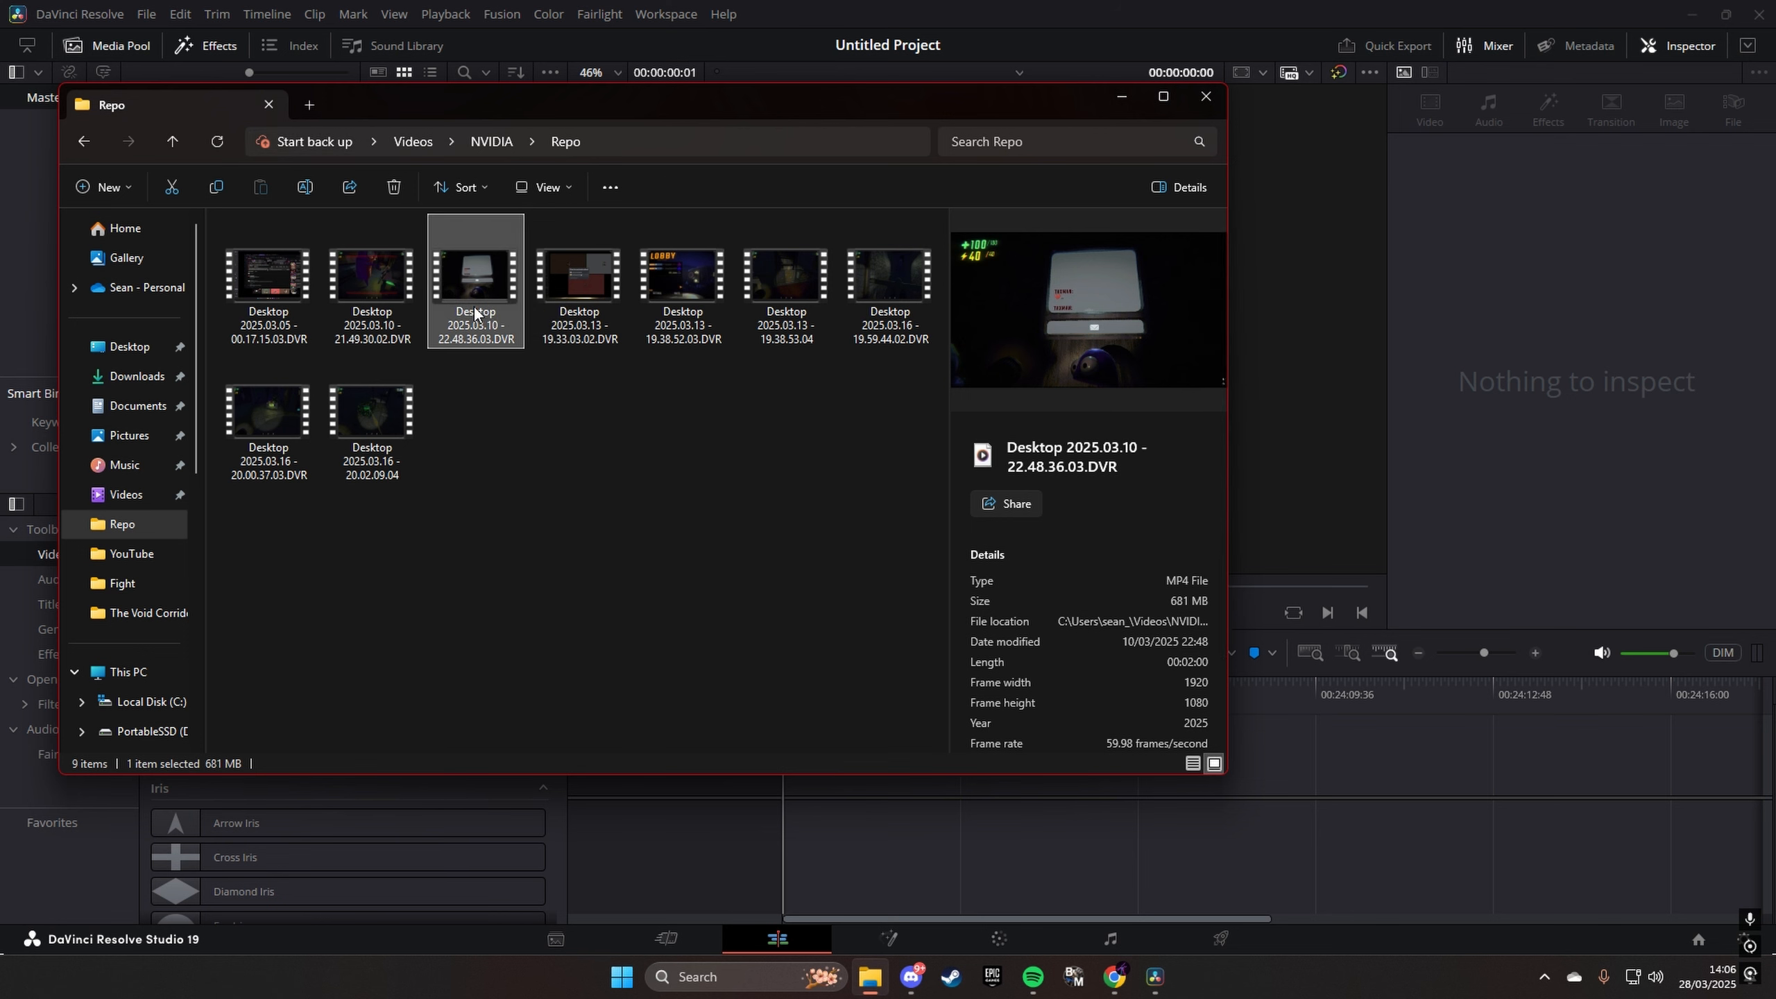
- Add the clip Desktop 2025.03.10 - 22.48.36.03.DVR to the timeline, match the project frame rate to it, and place it at 00:00:00:00
{"action": "left_click_drag", "start_coordinate": [473, 323], "coordinate": [1235, 820]}
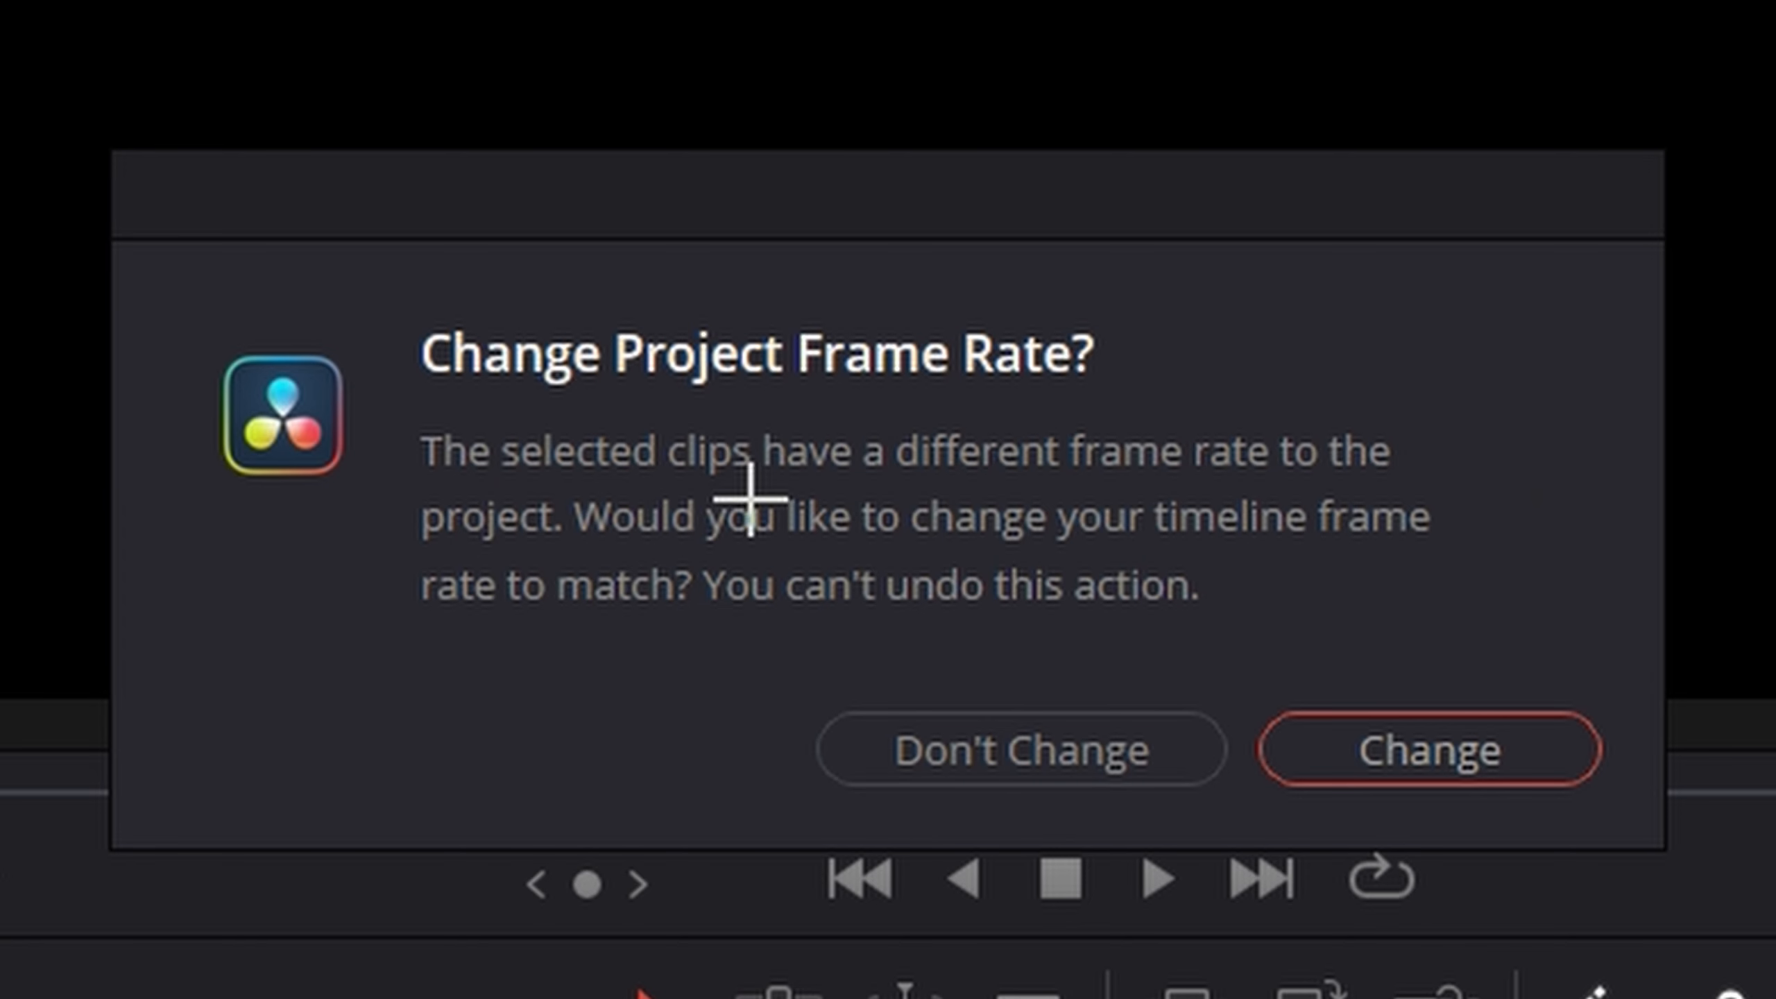
{"action": "left_click", "coordinate": [1430, 750]}
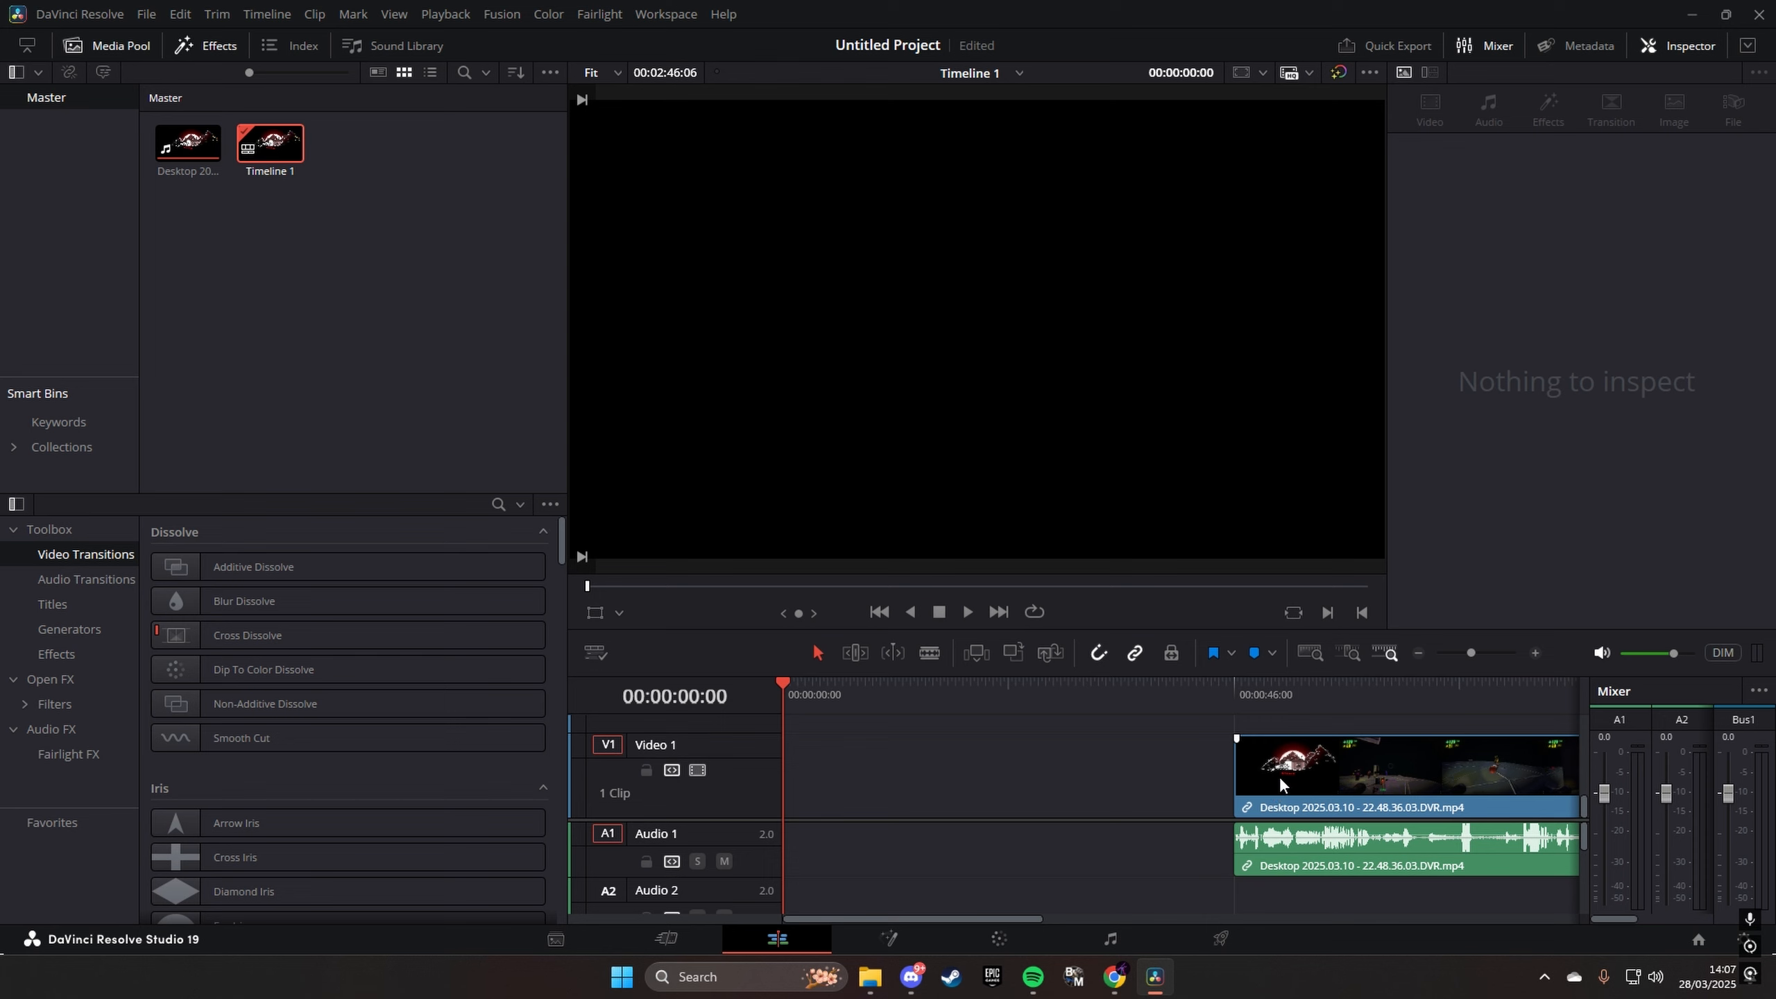
{"action": "left_click_drag", "start_coordinate": [1281, 782], "coordinate": [837, 813]}
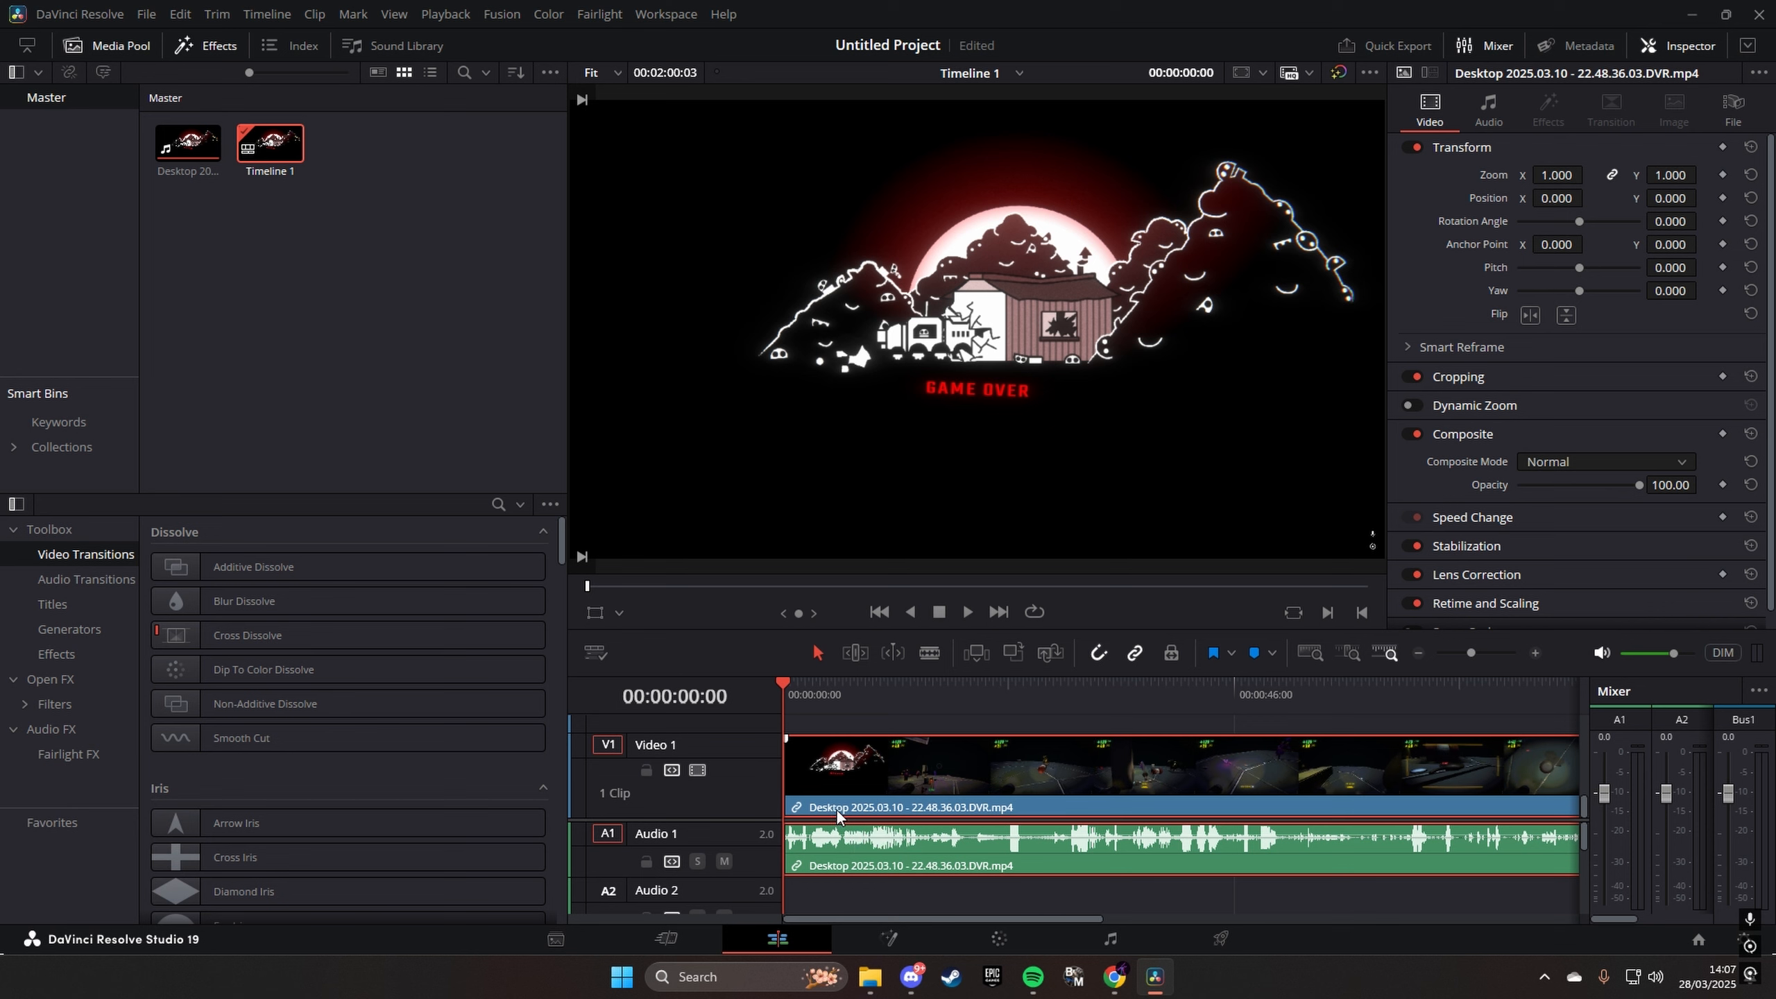
- Play the opening of the clip, return the playhead to the timeline start and leave the Audio 1 track unmuted
{"action": "key", "text": "space"}
{"action": "key", "text": "space"}
{"action": "left_click_drag", "start_coordinate": [799, 700], "coordinate": [727, 723]}
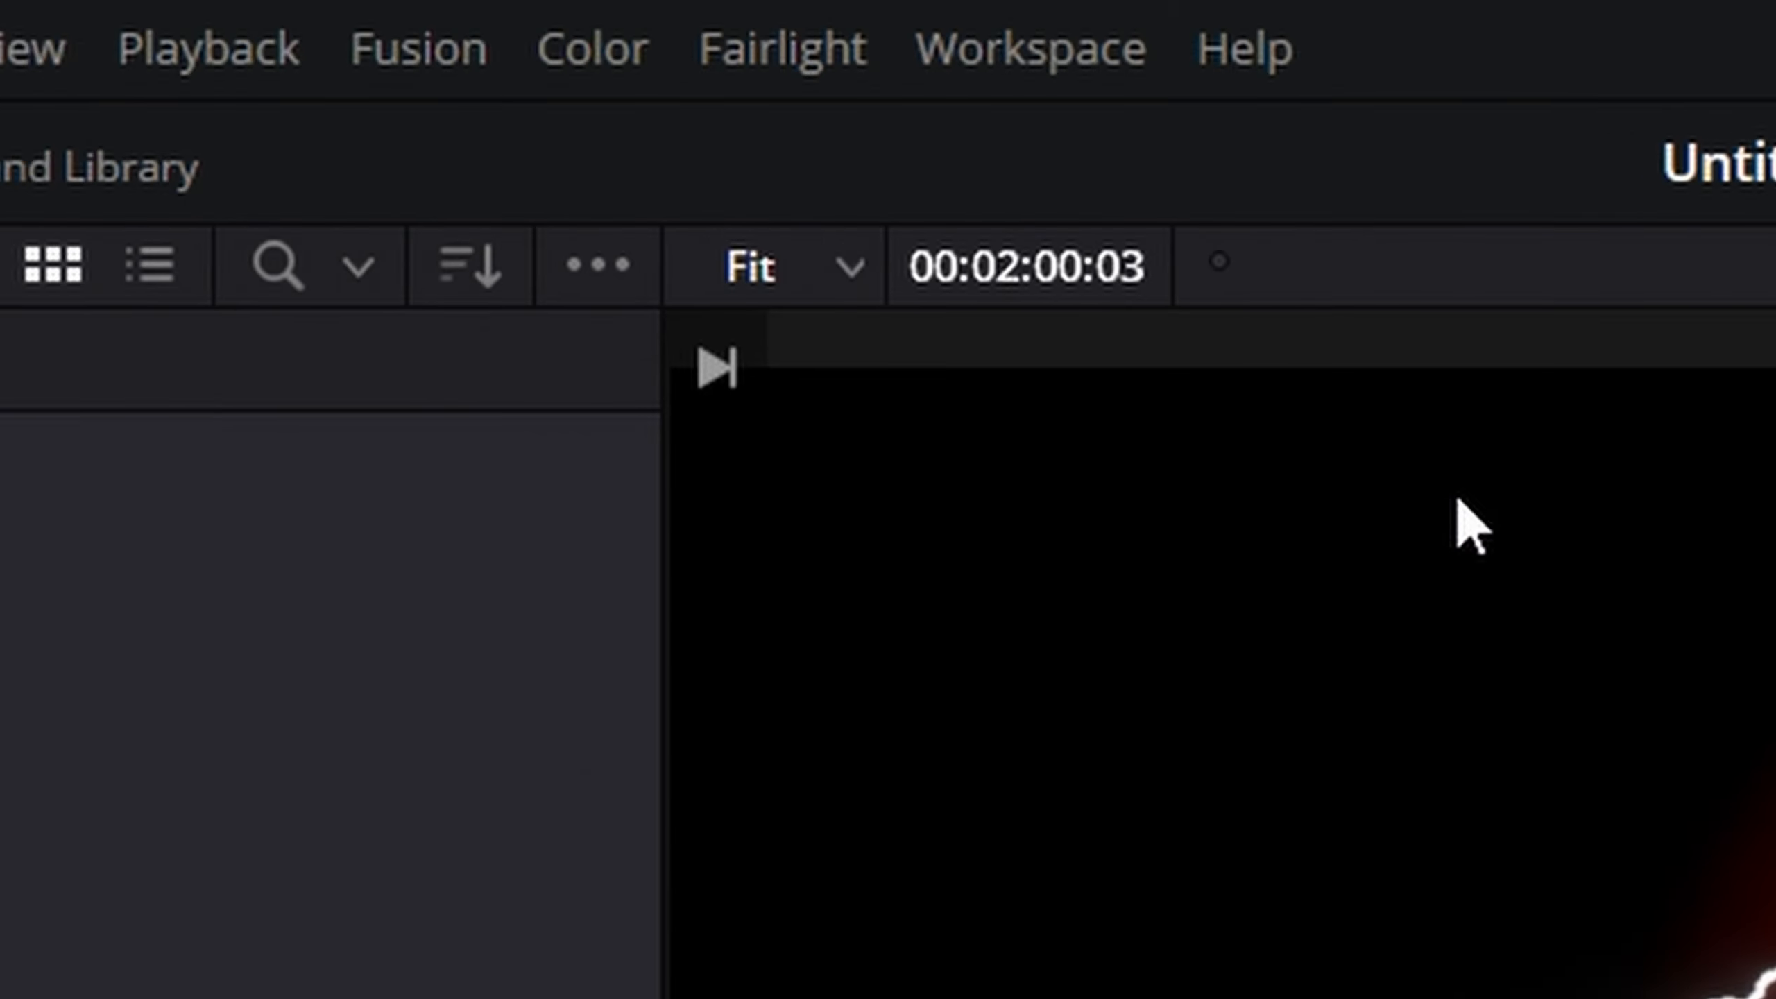
{"action": "key", "text": "space"}
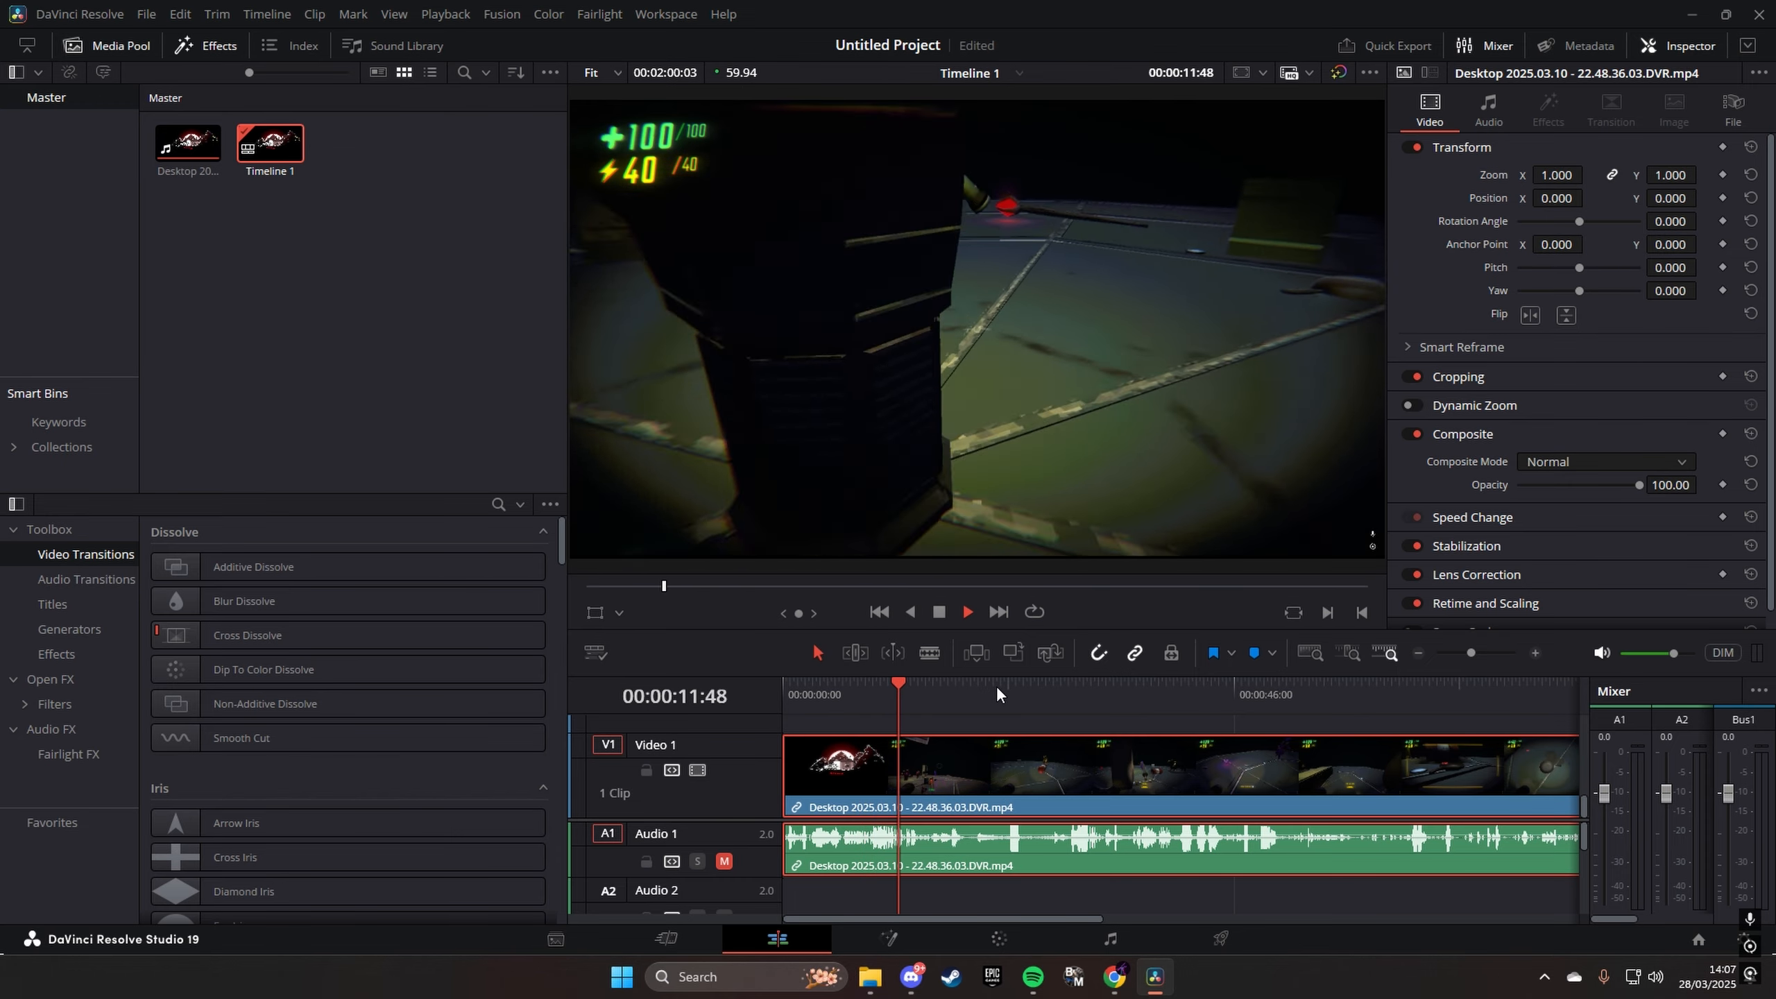
{"action": "key", "text": "space"}
{"action": "left_click_drag", "start_coordinate": [905, 705], "coordinate": [660, 734]}
{"action": "left_click", "coordinate": [724, 861]}
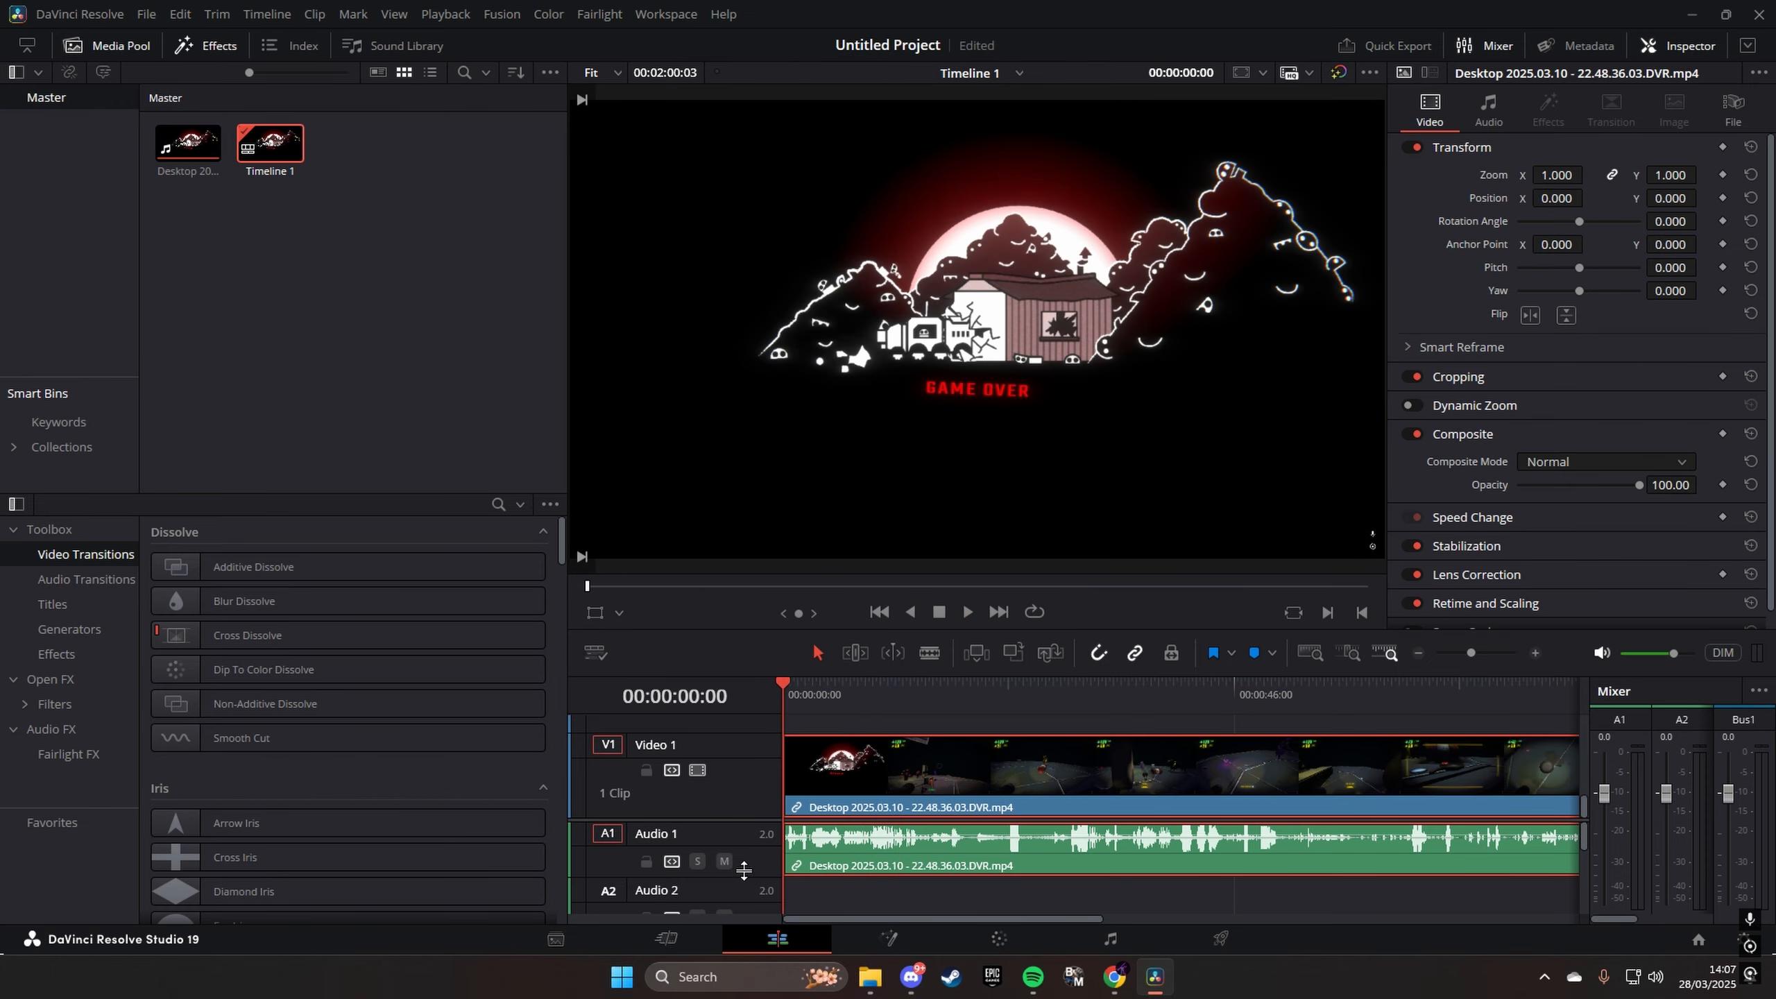
- Lower the clip's audio volume to -3.7
{"action": "left_click", "coordinate": [1509, 117]}
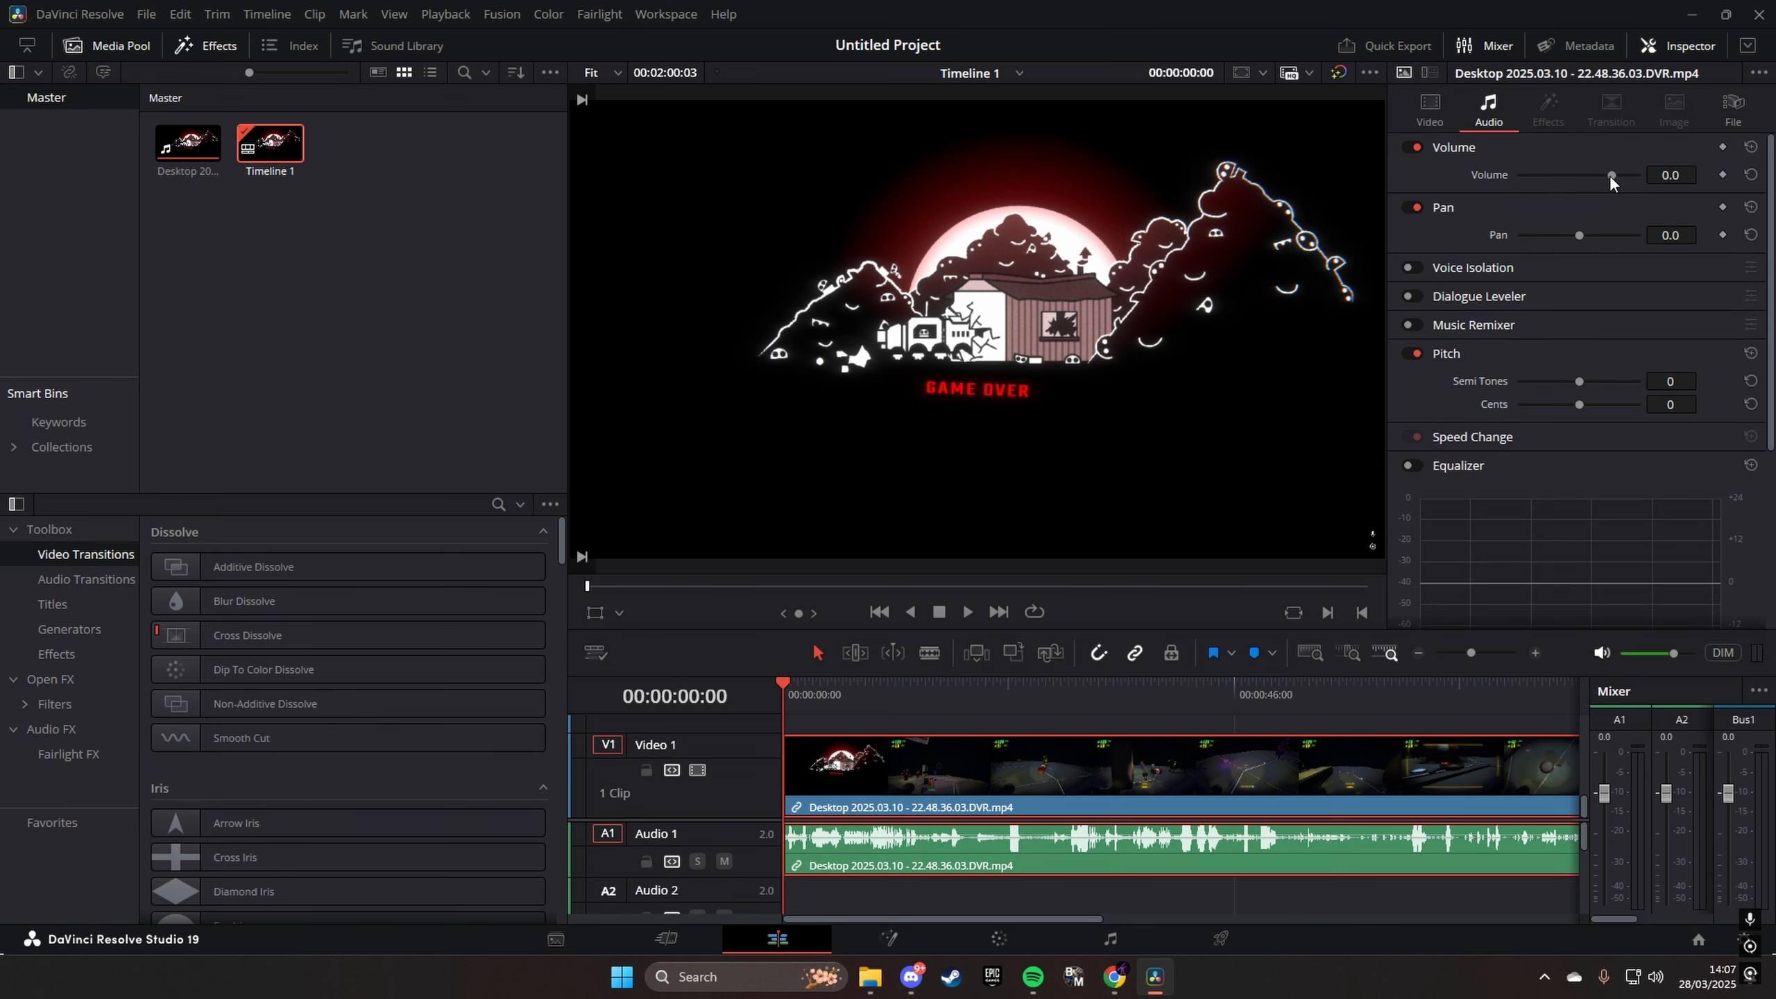
{"action": "left_click_drag", "start_coordinate": [1611, 175], "coordinate": [1606, 175]}
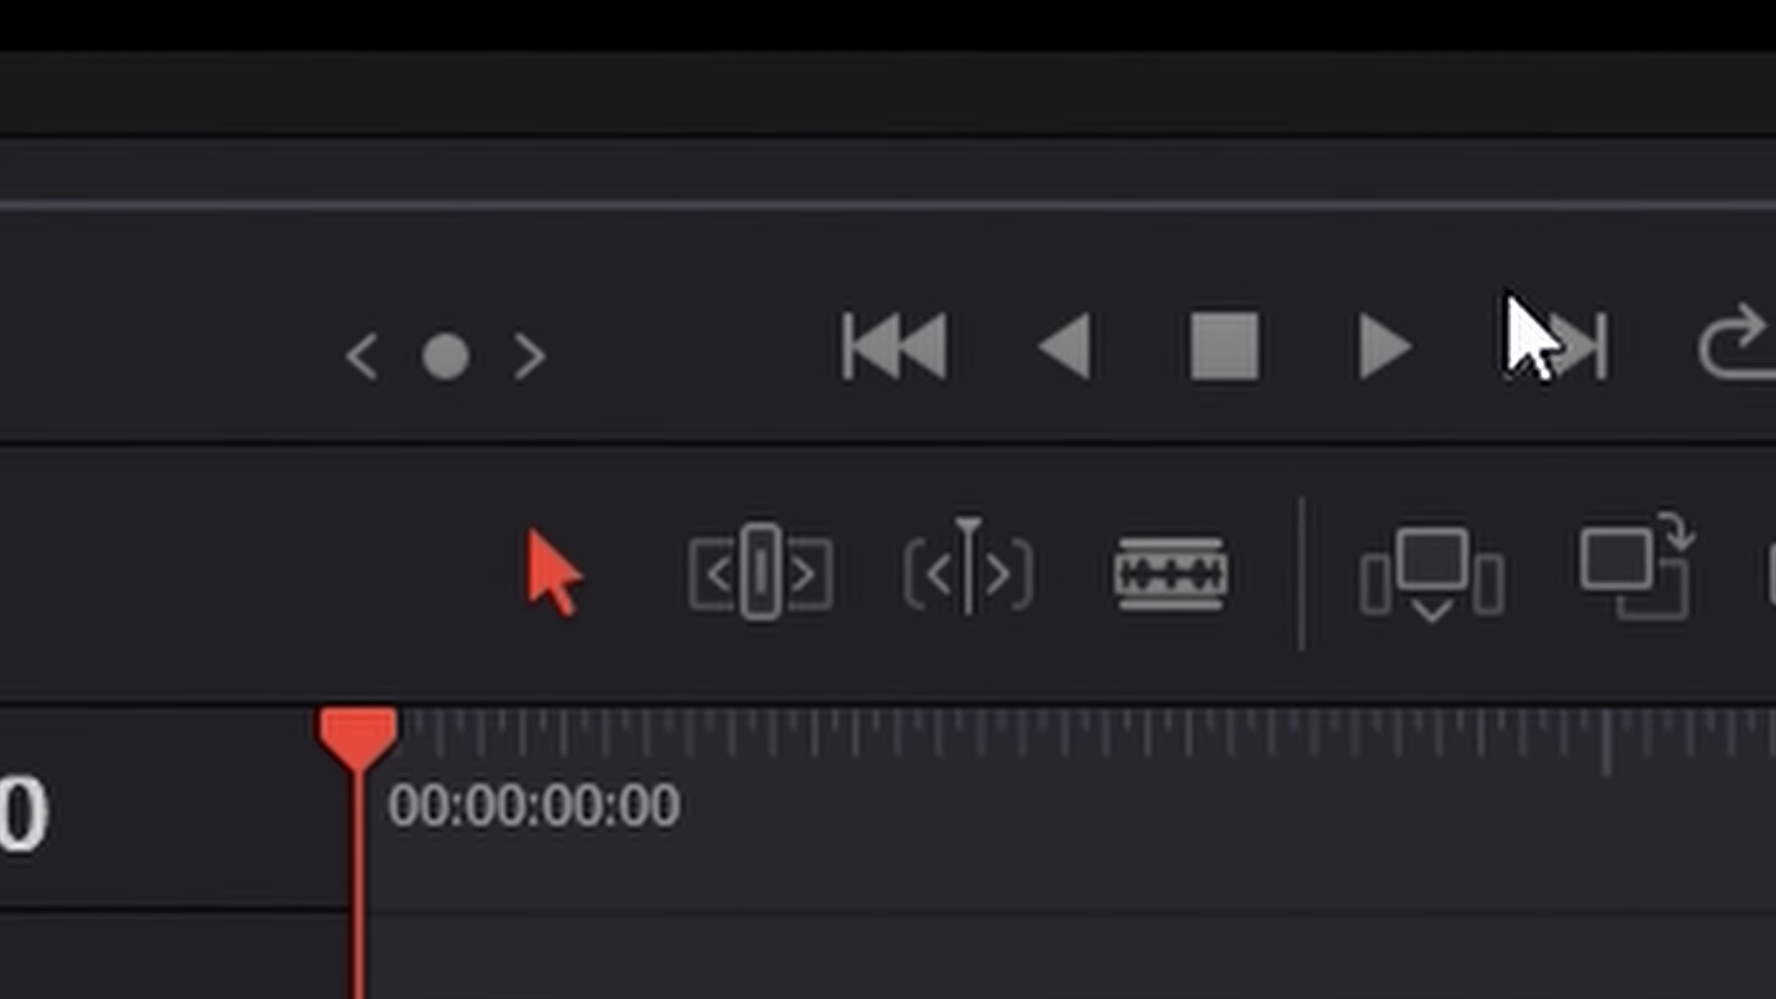
- Play to the end of the game-over screen and split the clip with the Blade tool at 00:00:02:37
{"action": "left_click", "coordinate": [936, 656]}
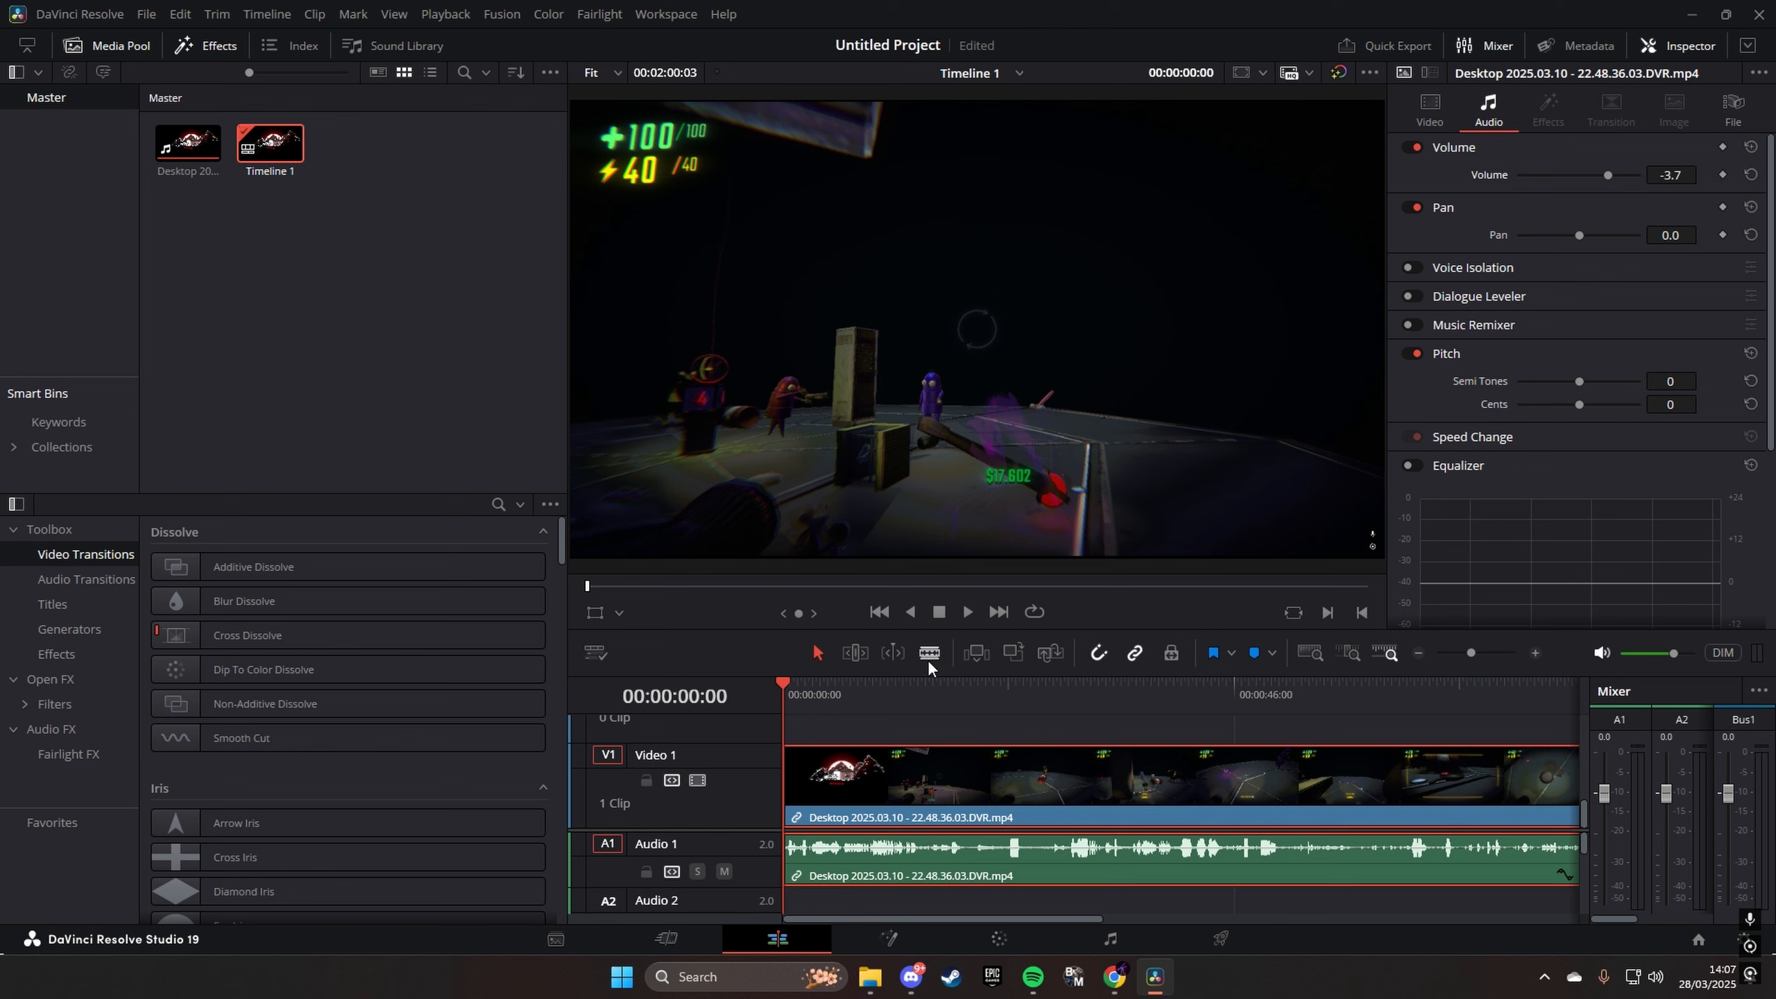
{"action": "left_click", "coordinate": [933, 656]}
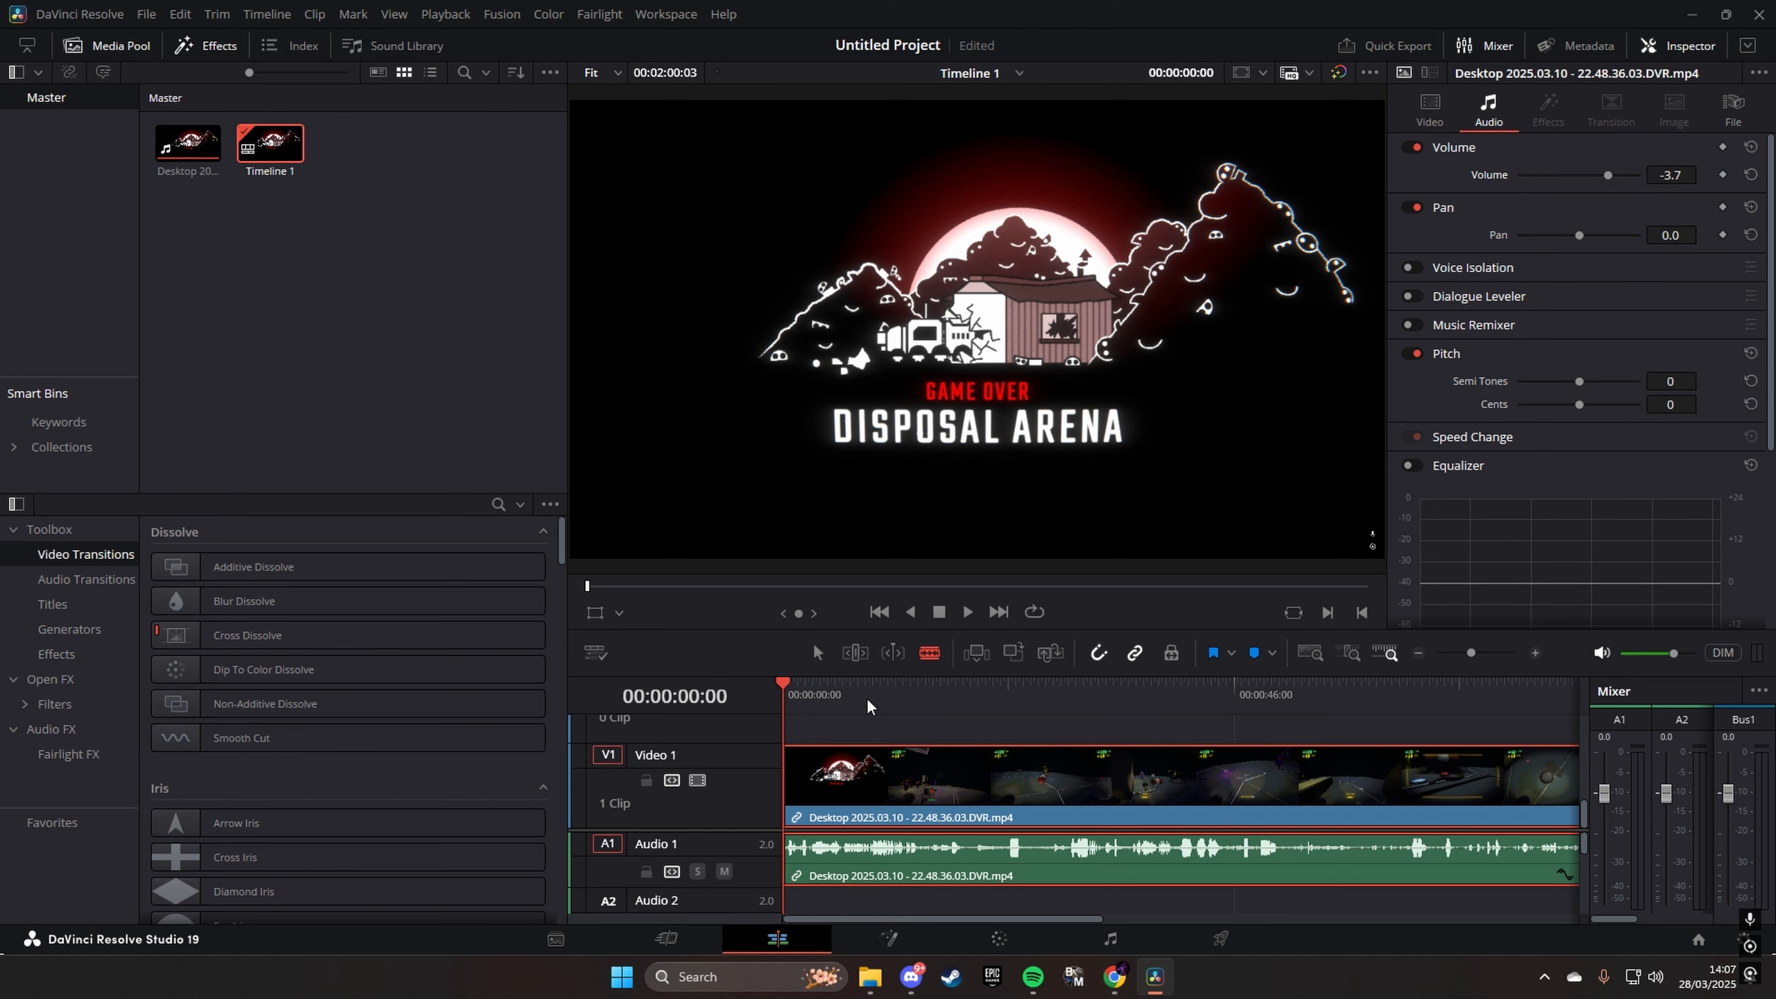
{"action": "key", "text": "space"}
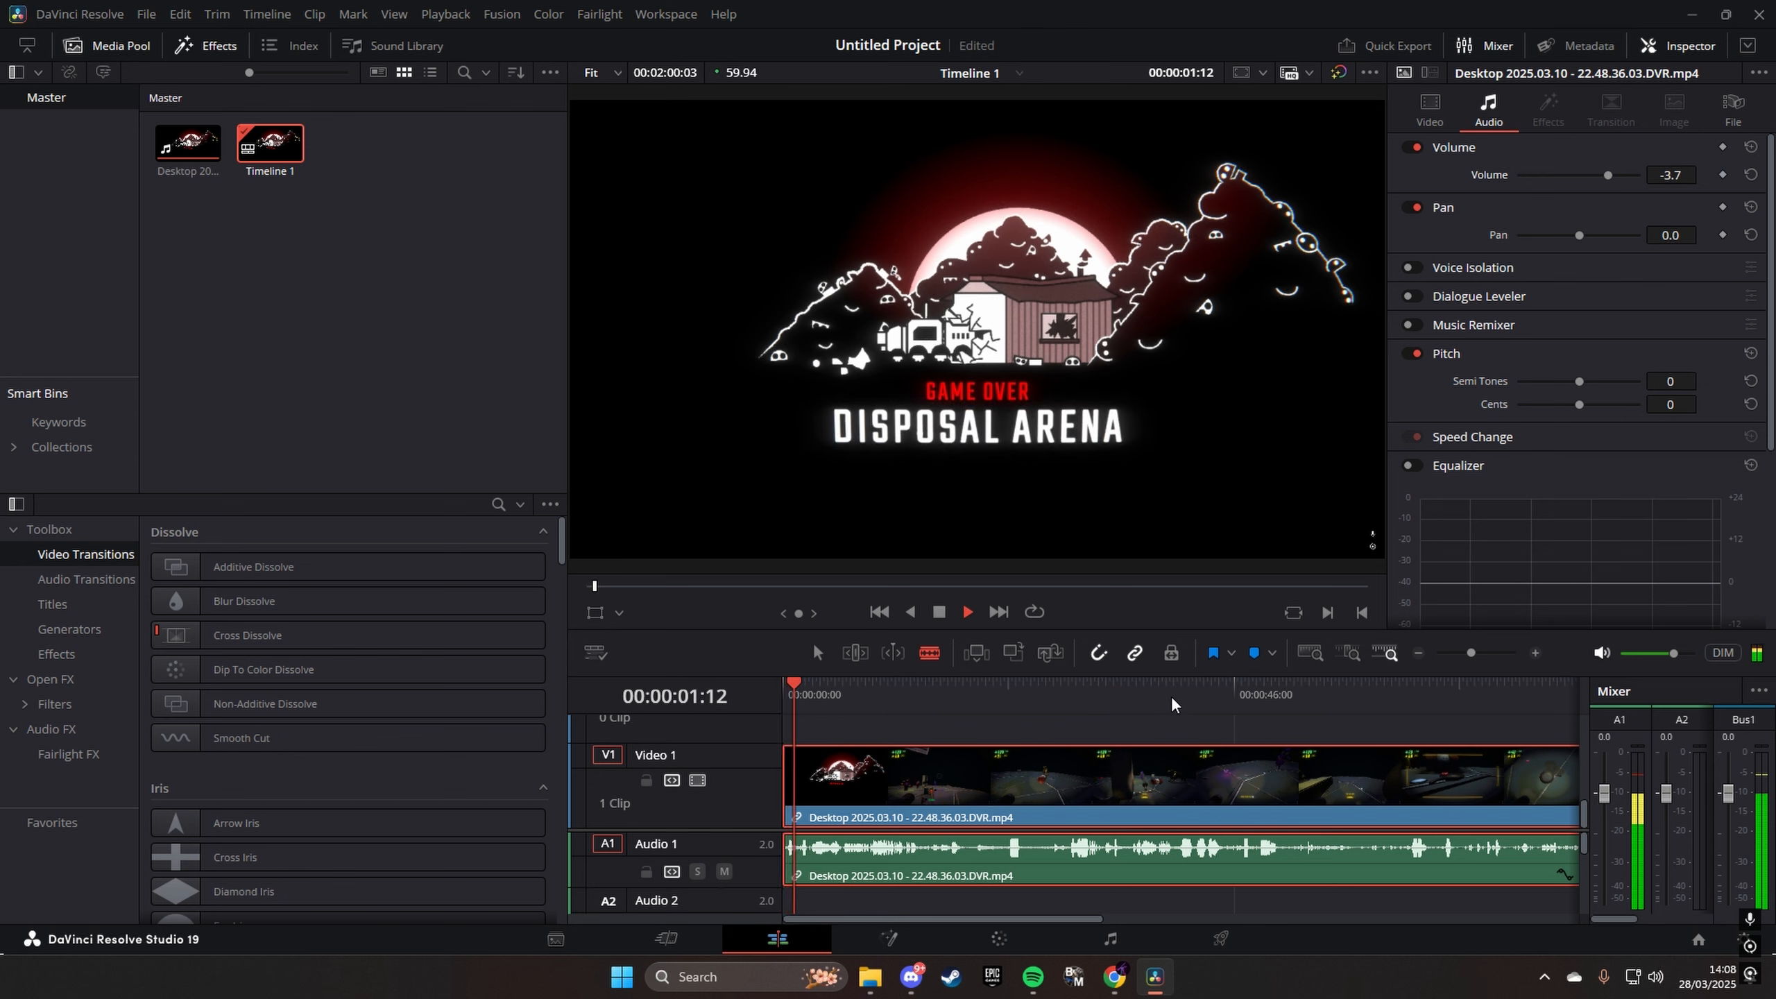
{"action": "left_click", "coordinate": [1481, 656]}
{"action": "key", "text": "space"}
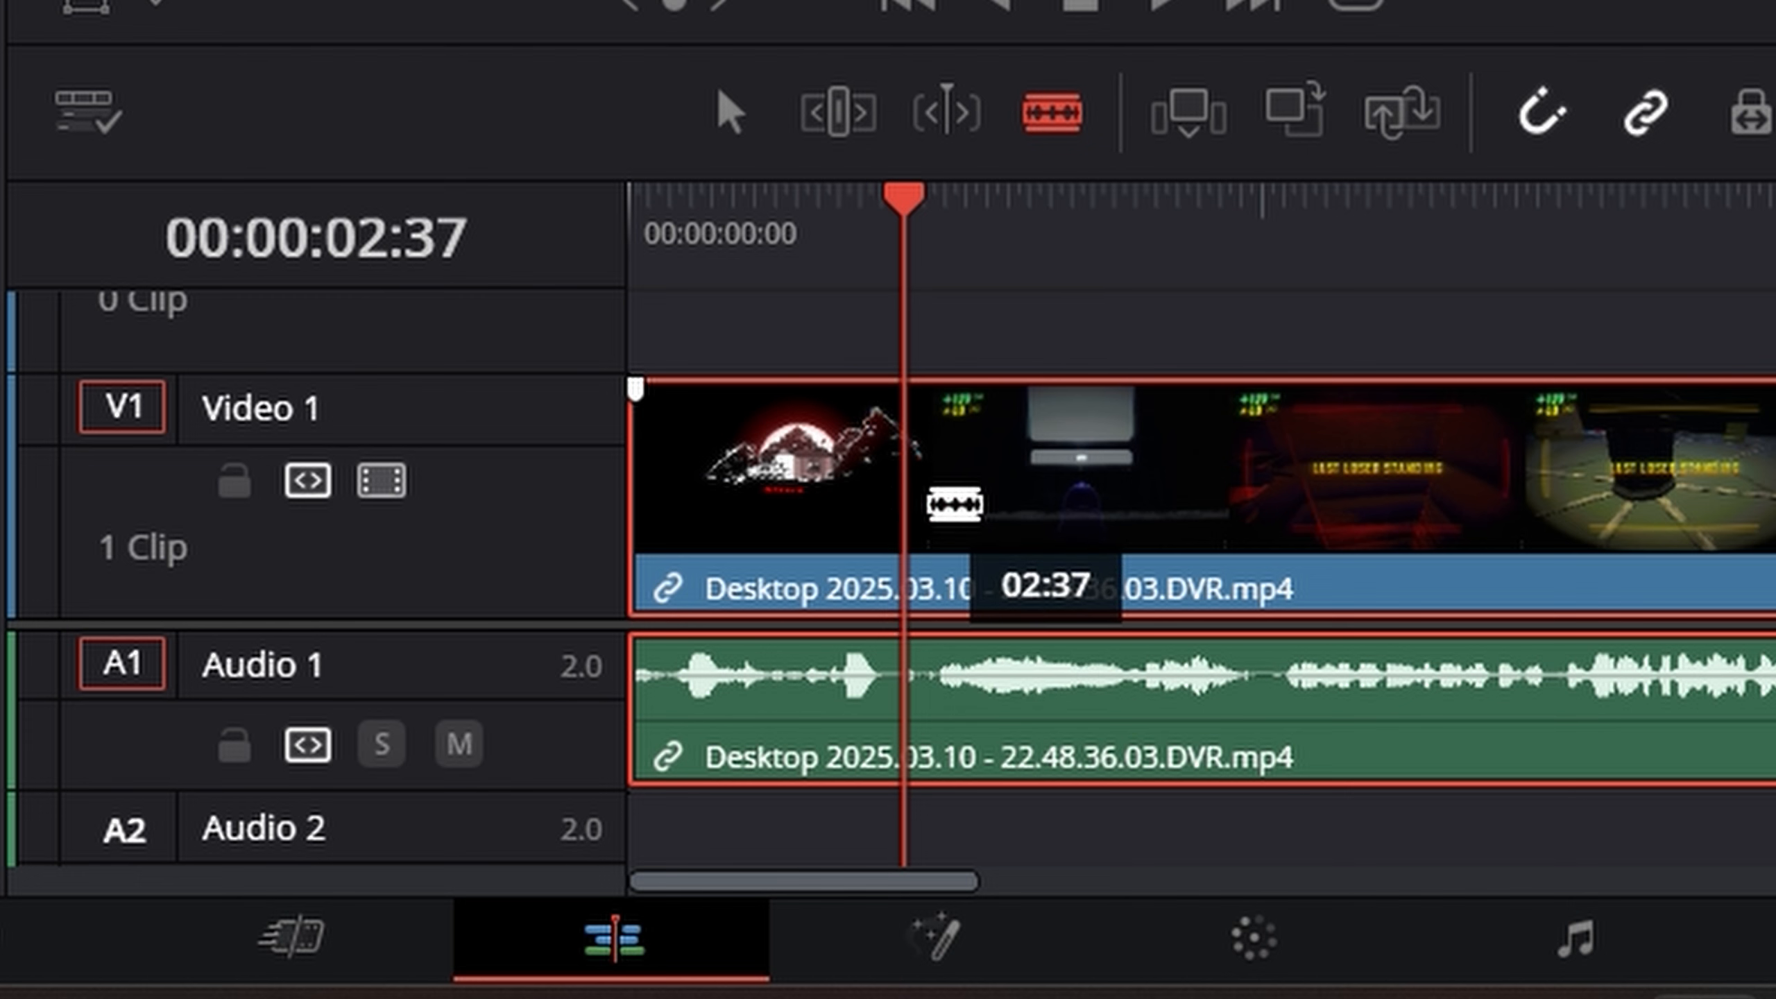
{"action": "left_click", "coordinate": [928, 526]}
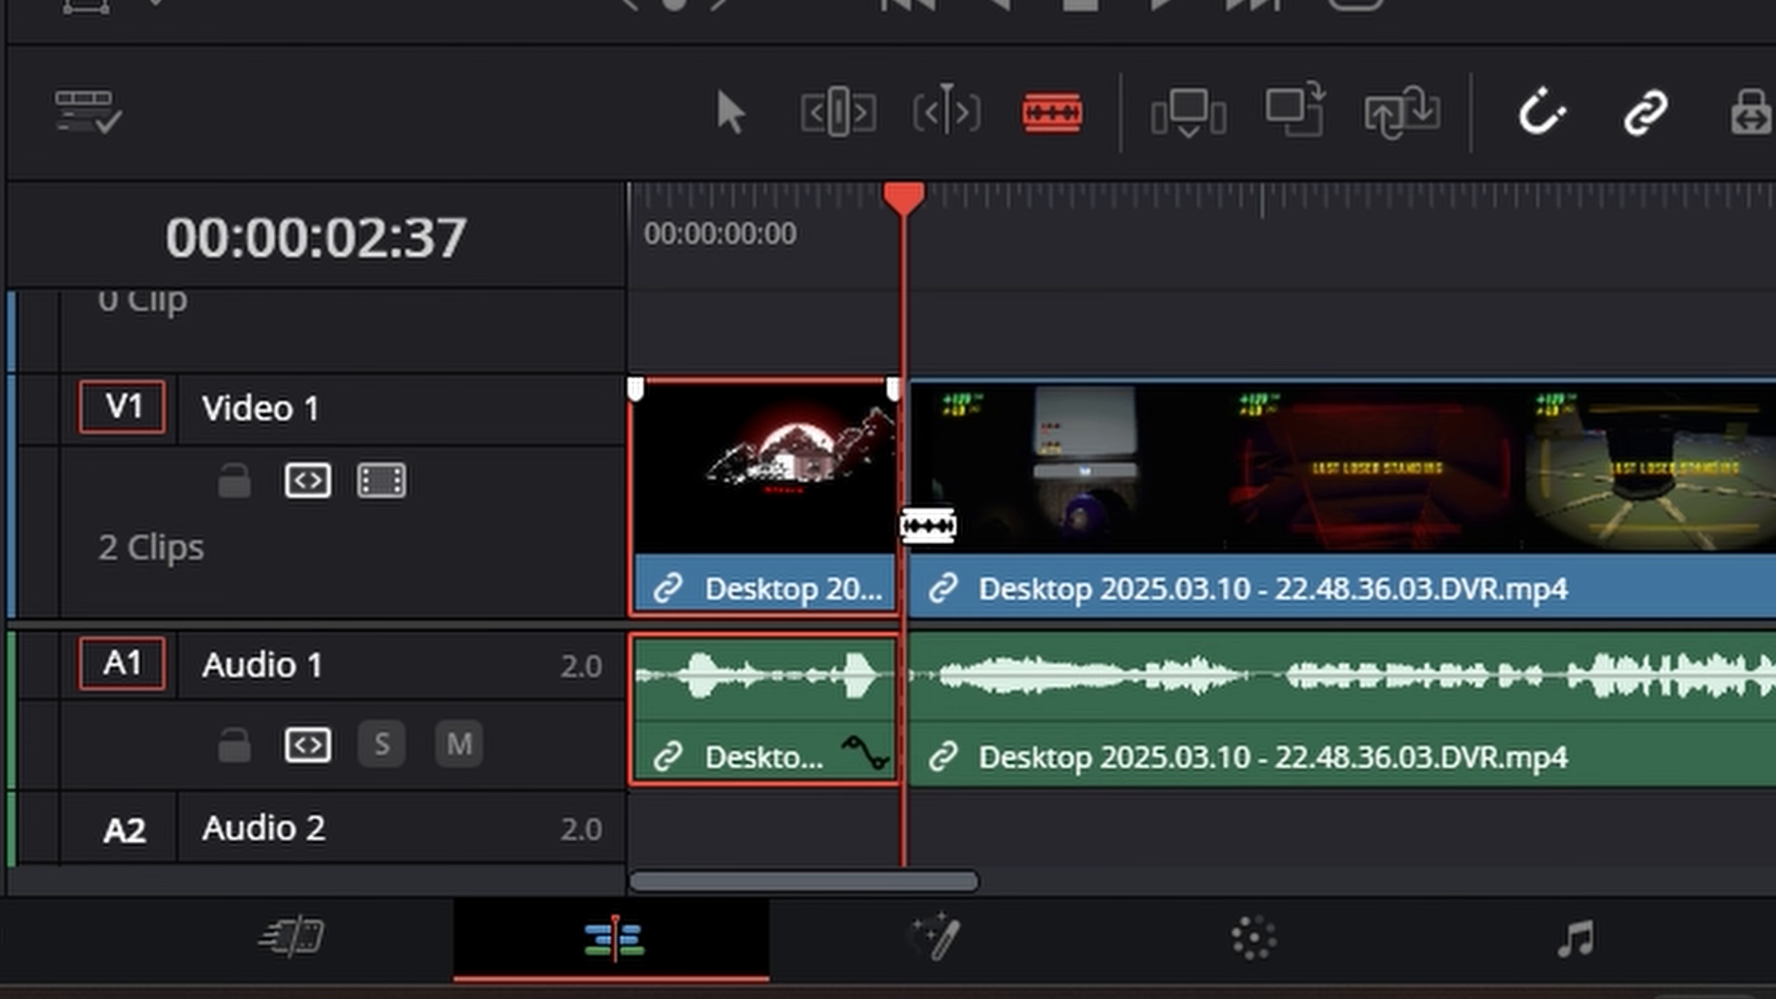
{"action": "left_click", "coordinate": [727, 126]}
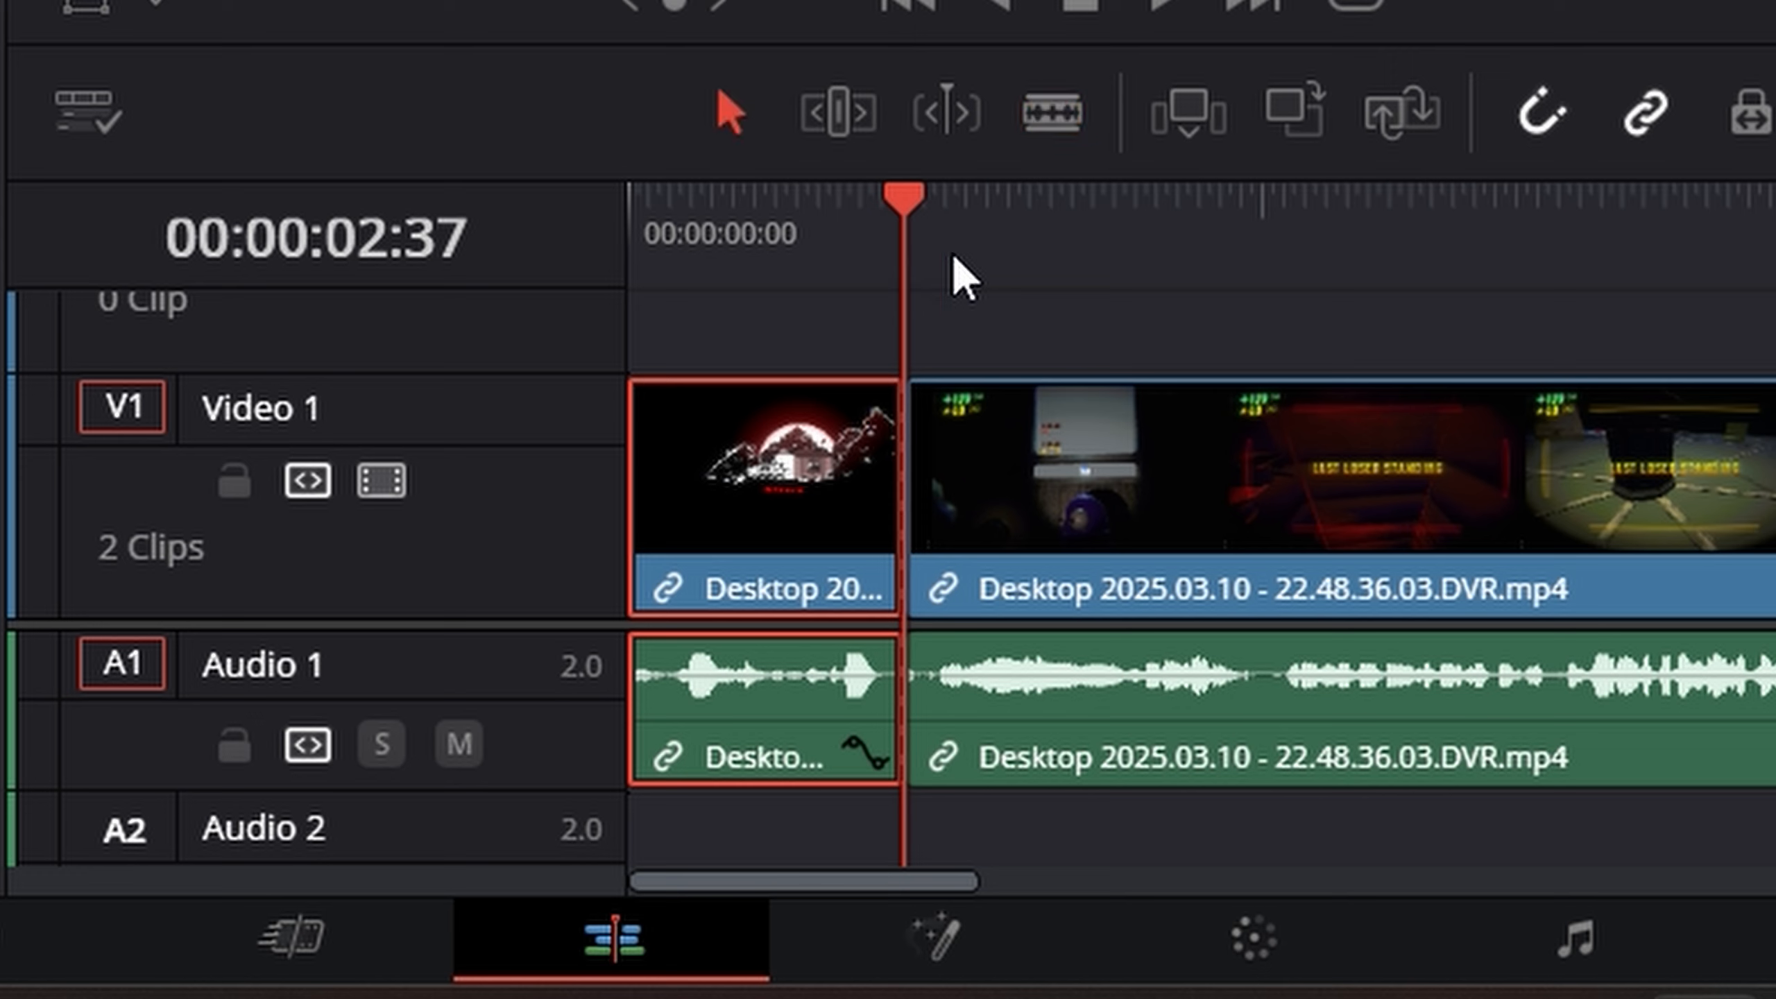
- Make a second split in the clip with the Blade tool at 00:00:06:05
{"action": "left_click_drag", "start_coordinate": [895, 256], "coordinate": [916, 289]}
{"action": "left_click", "coordinate": [1035, 140]}
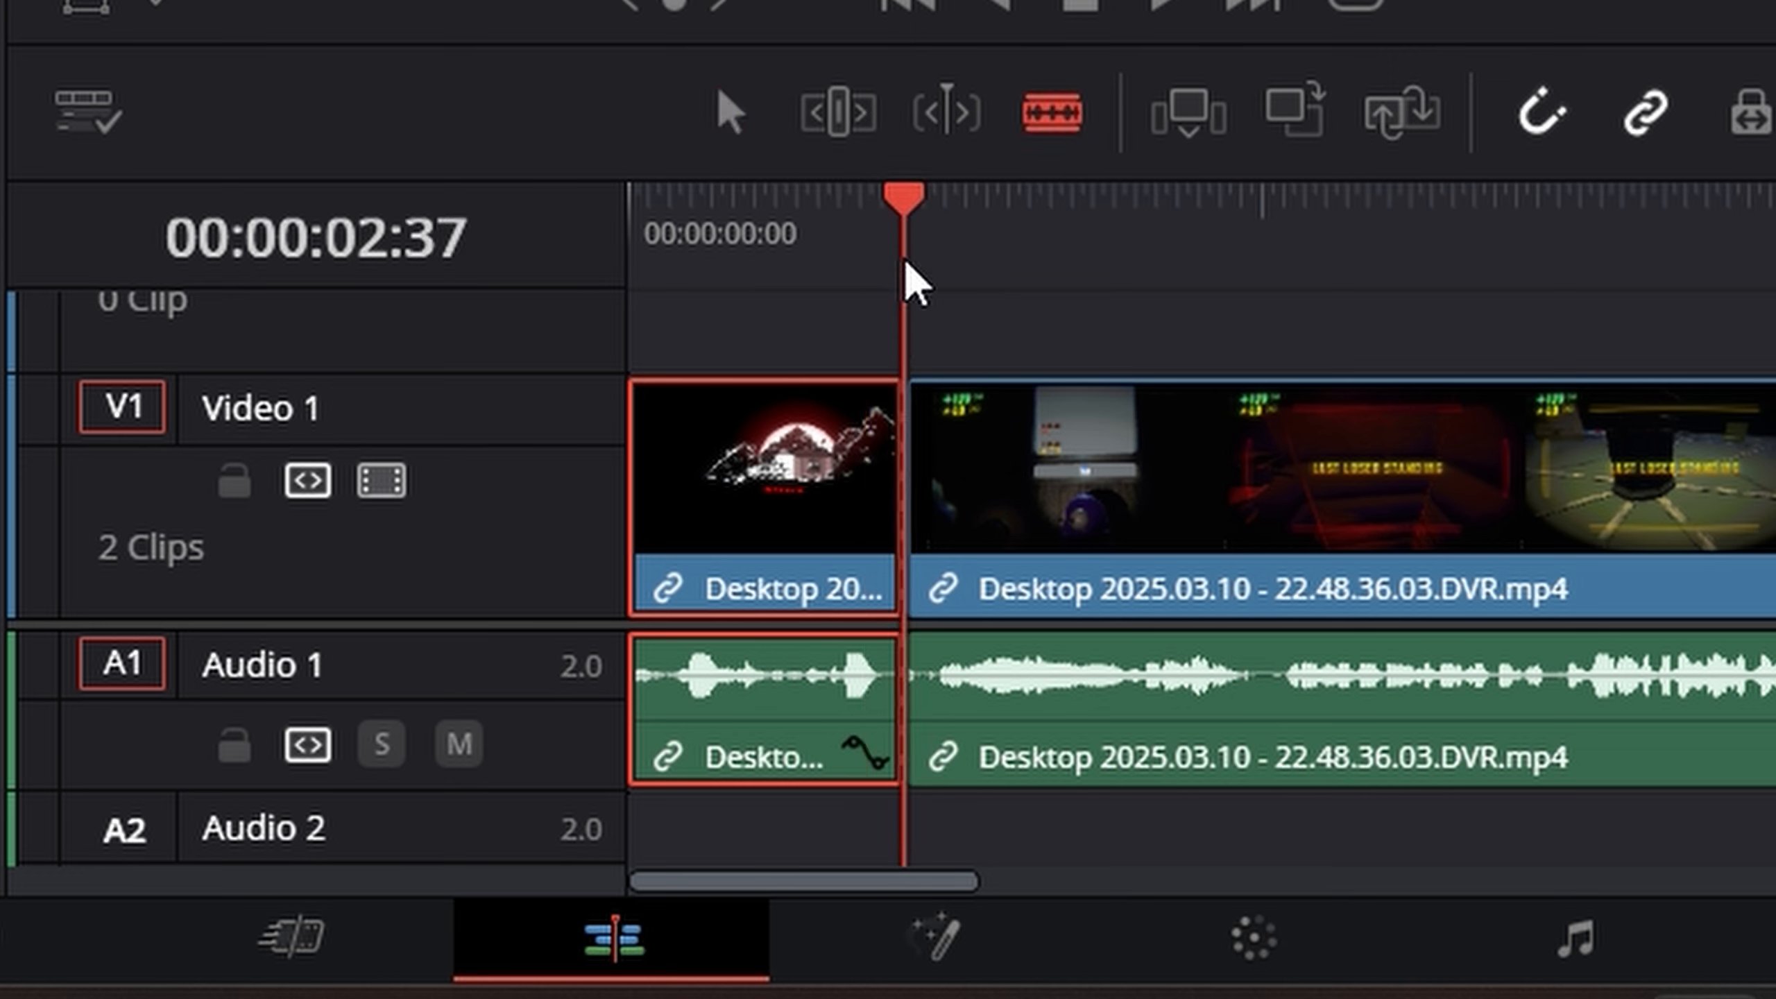
{"action": "left_click_drag", "start_coordinate": [1278, 251], "coordinate": [1270, 265]}
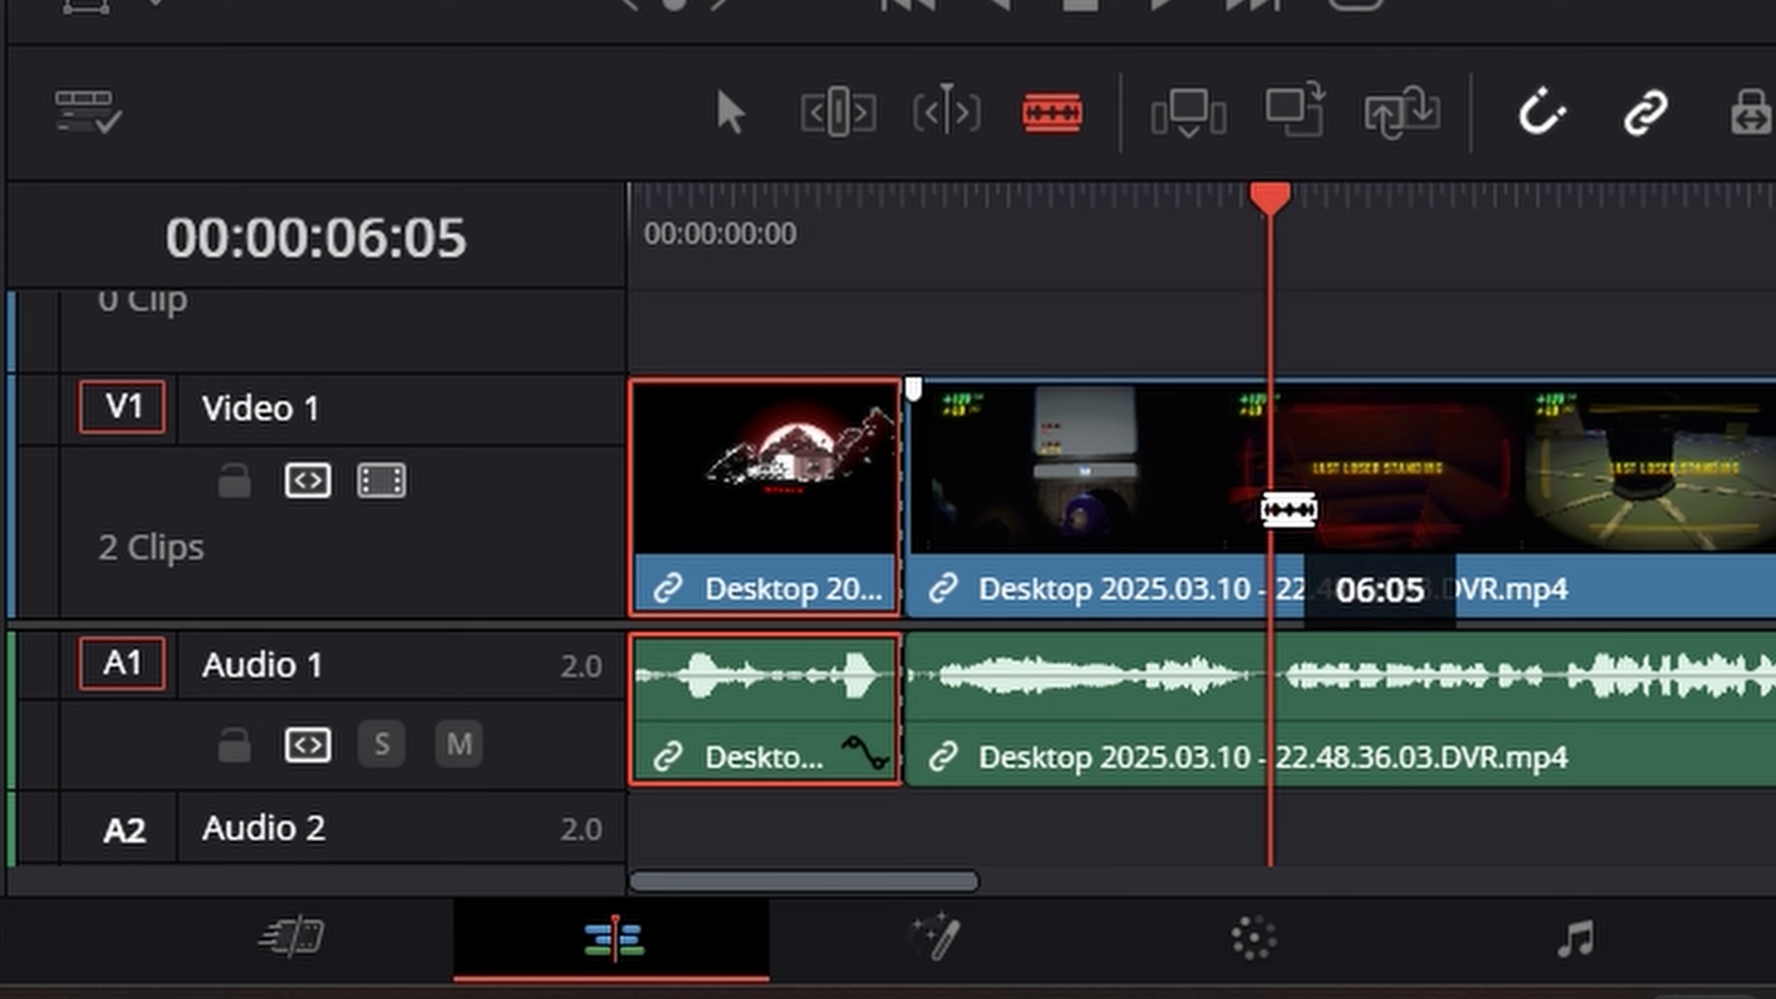
{"action": "left_click", "coordinate": [1289, 509]}
{"action": "left_click", "coordinate": [726, 113]}
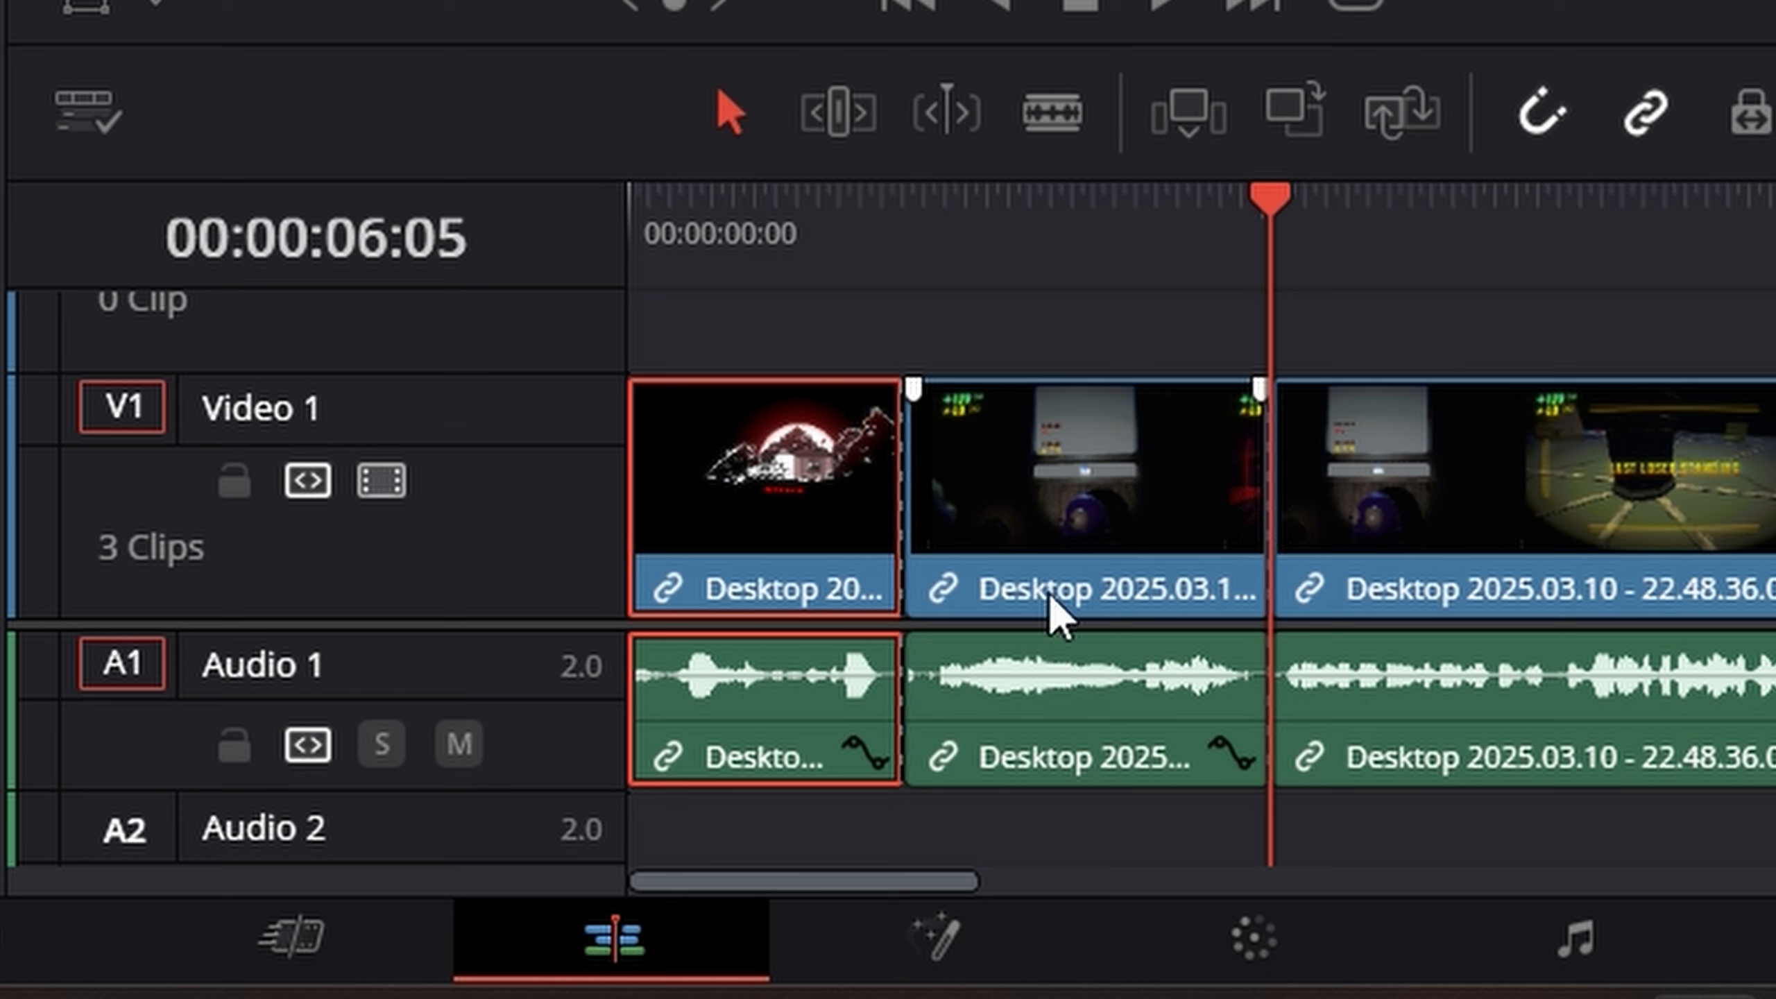
- Delete the middle section between the two splits, leaving its gap in the timeline
{"action": "left_click", "coordinate": [1136, 540]}
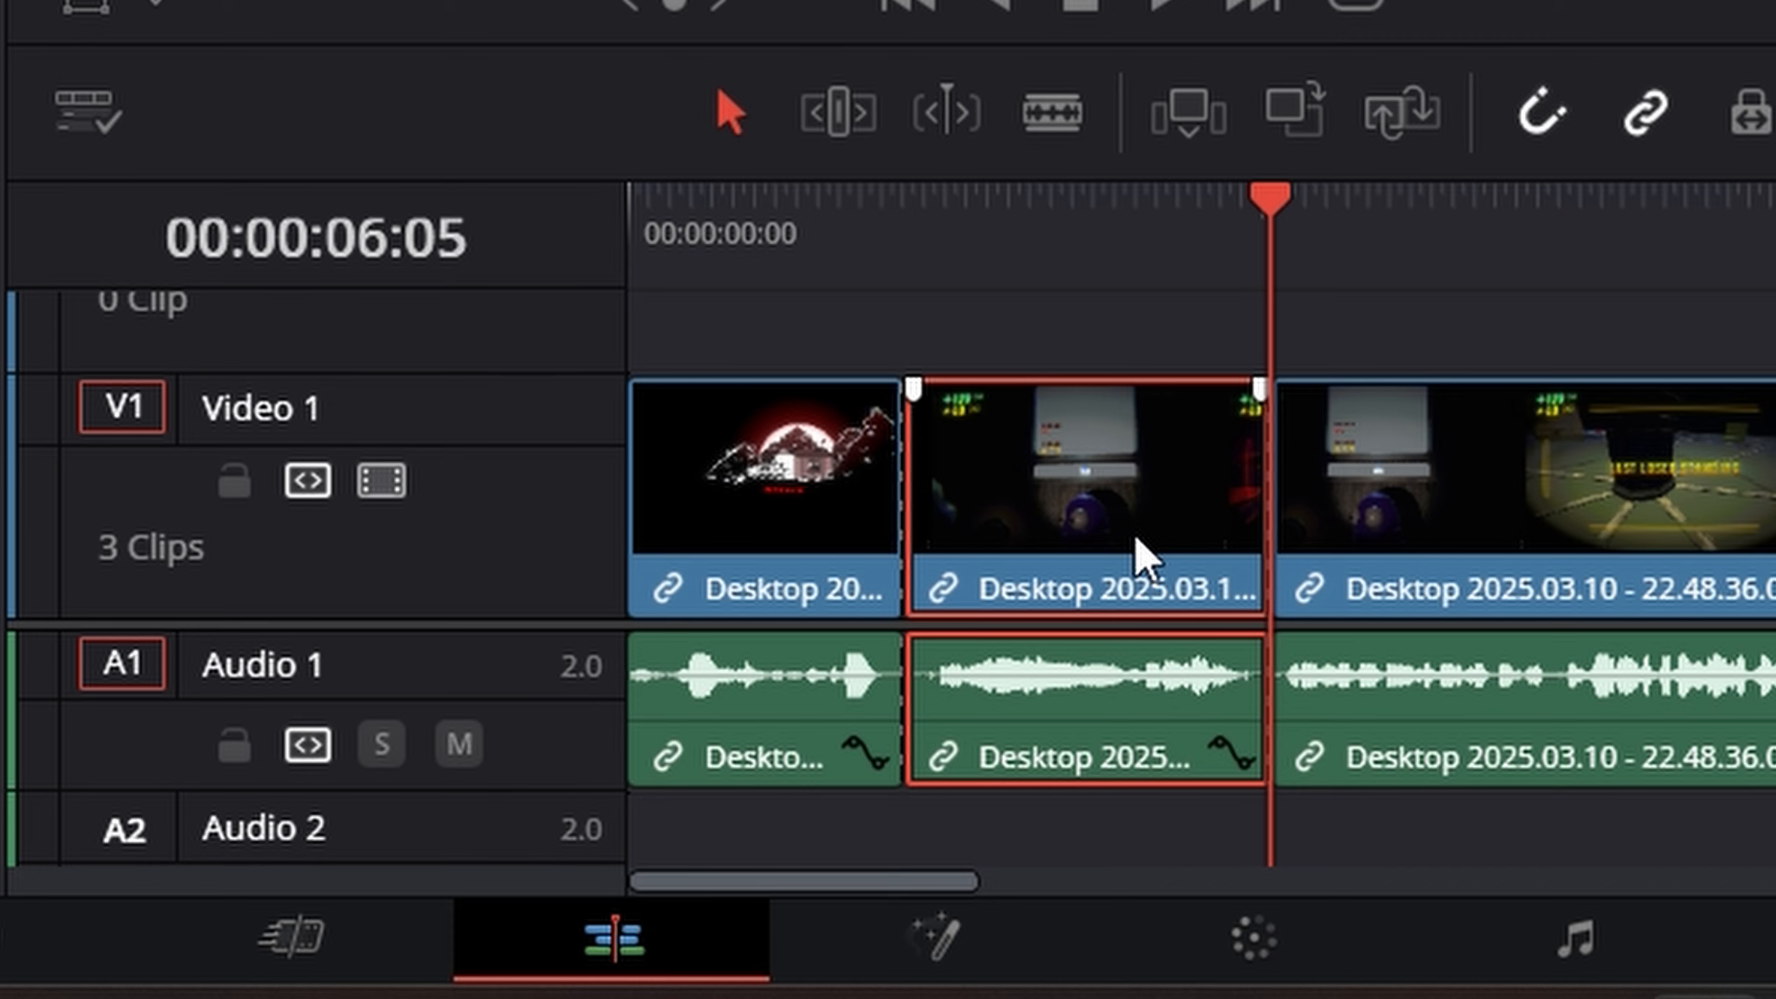
{"action": "right_click", "coordinate": [1139, 542]}
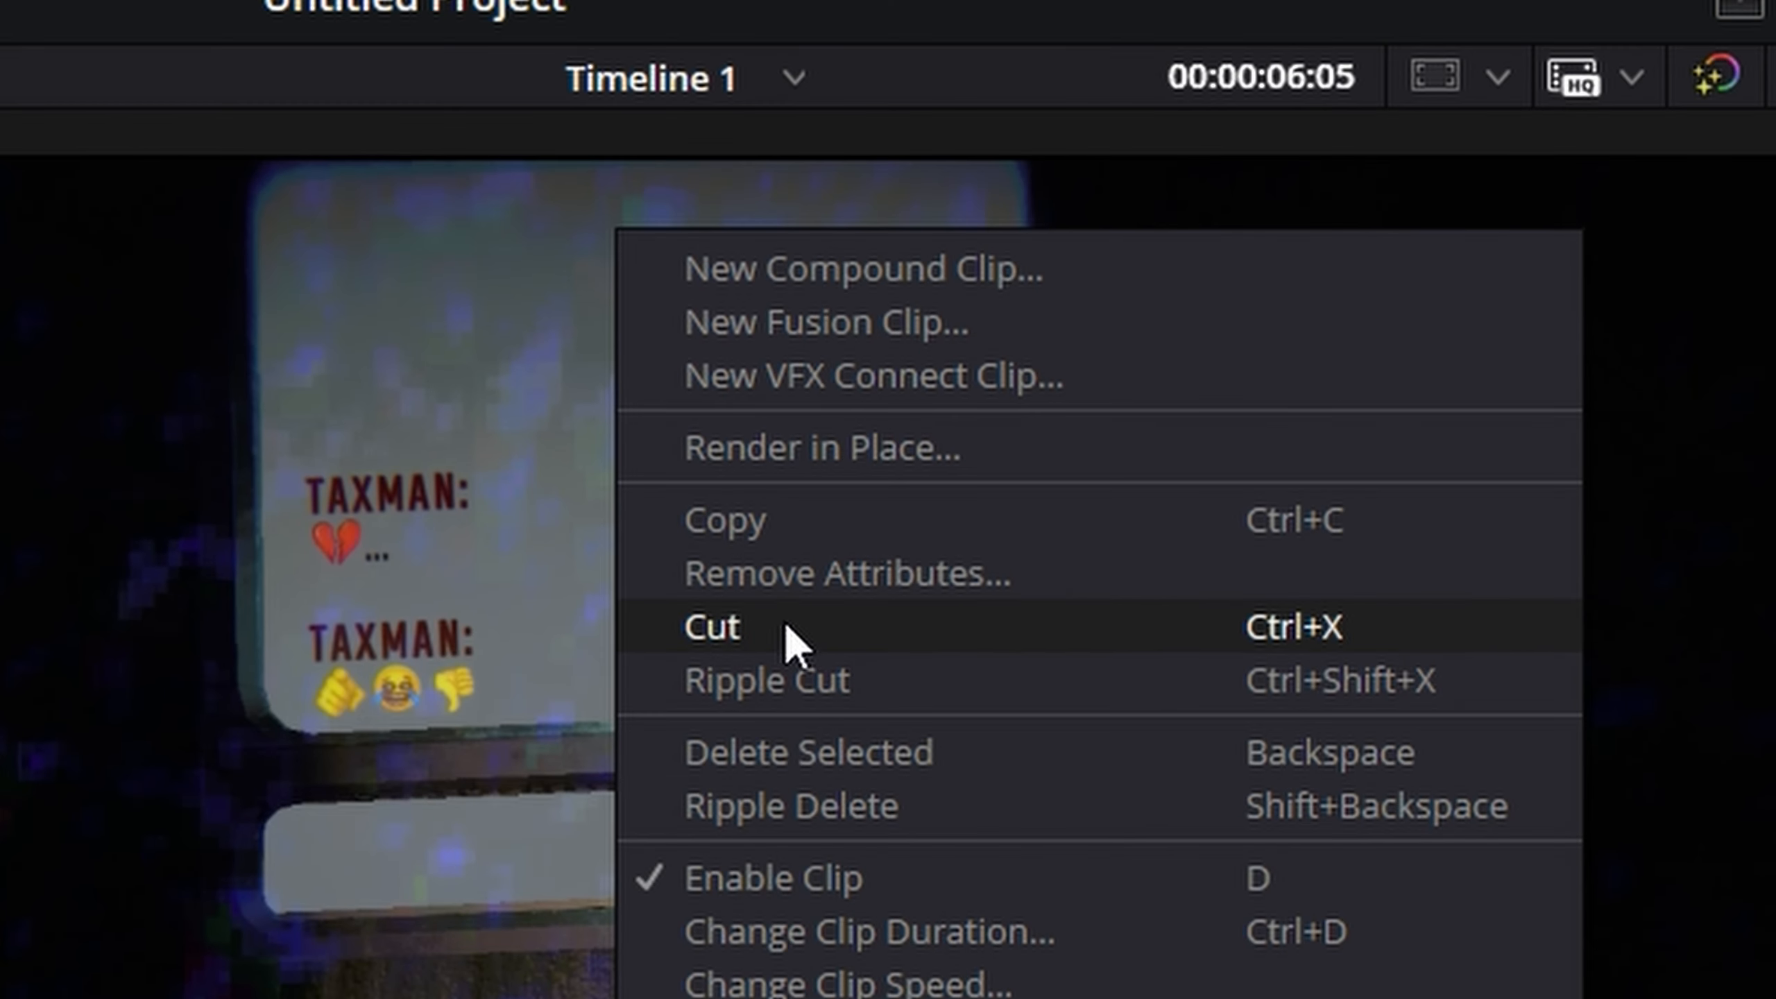
{"action": "left_click", "coordinate": [780, 635]}
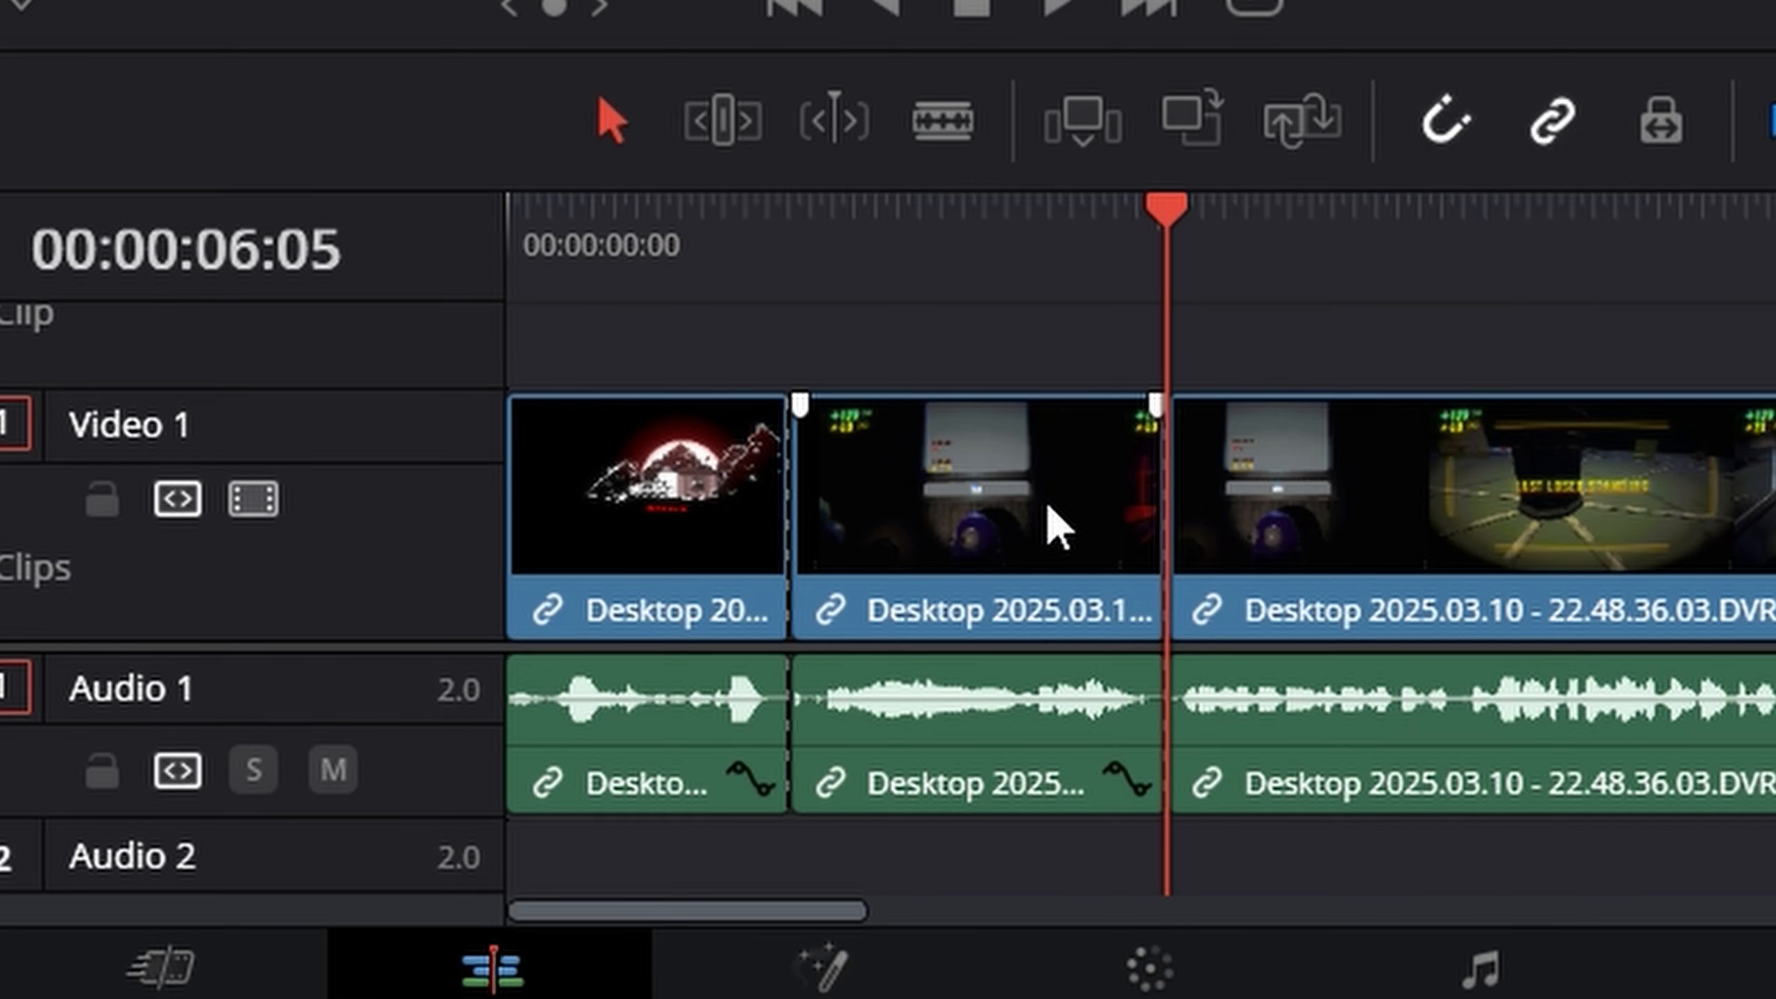
{"action": "left_click", "coordinate": [1048, 506]}
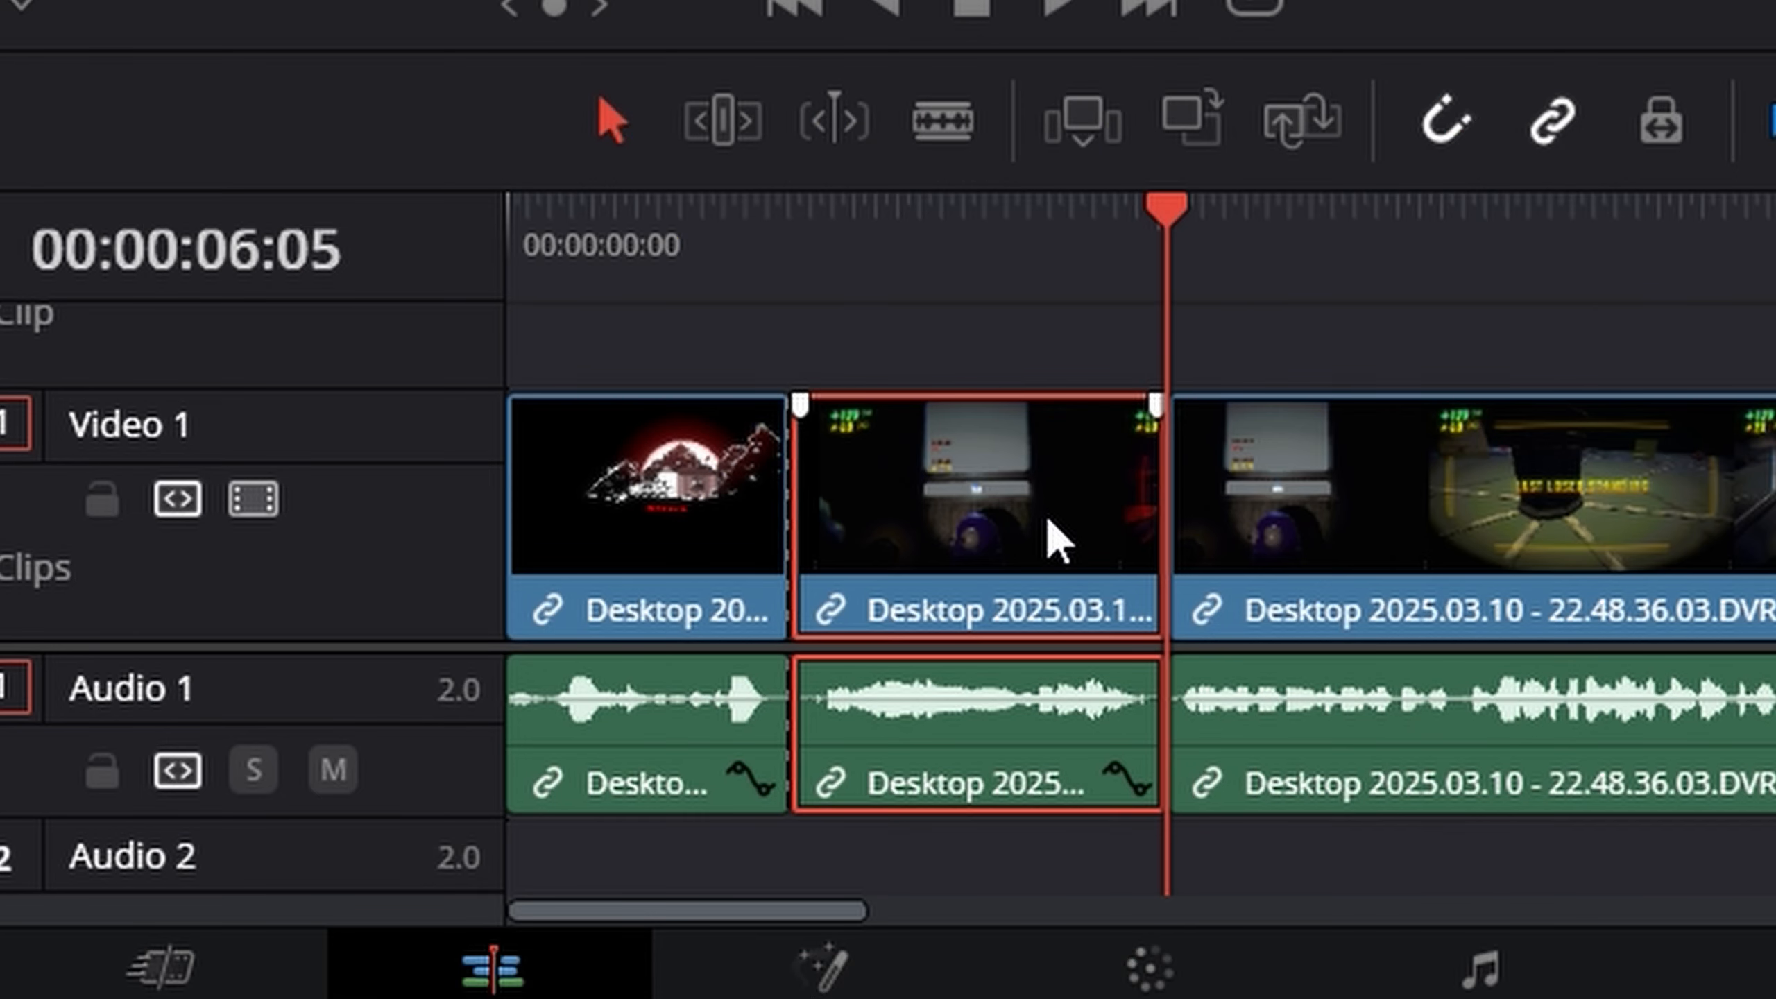
{"action": "key", "text": "BackSpace"}
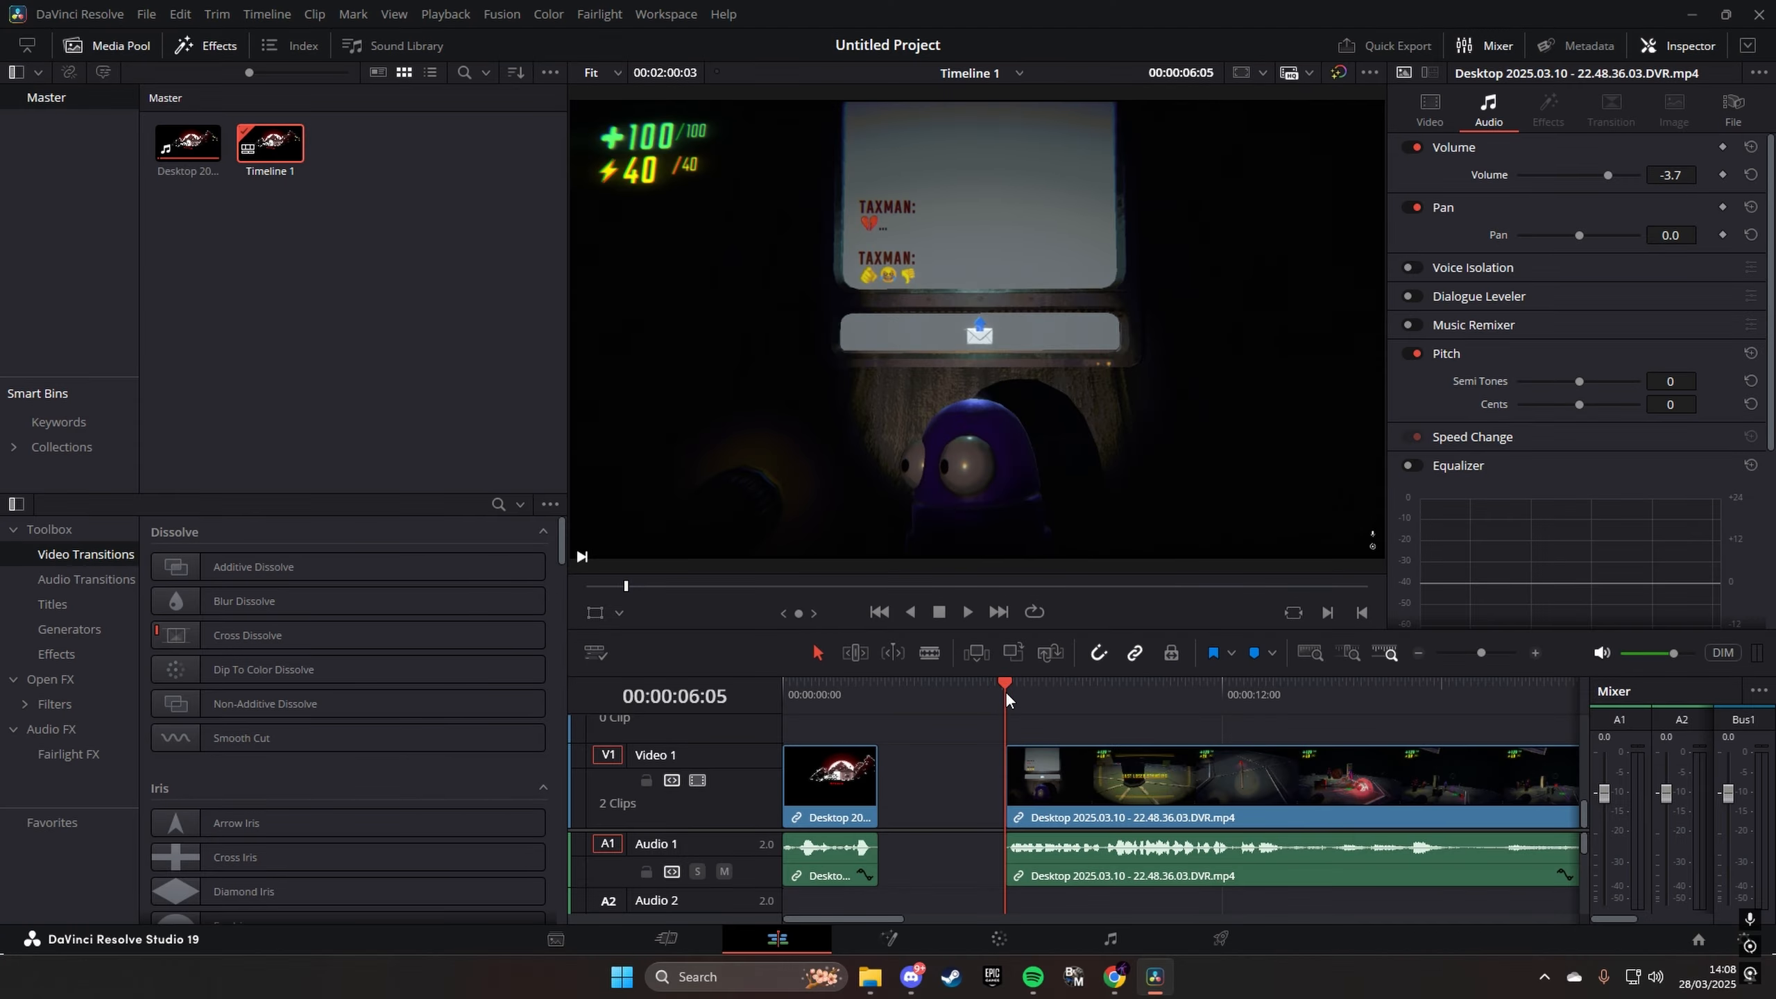
- Play through the empty gap and return the playhead to the end of the first clip
{"action": "left_click_drag", "start_coordinate": [1008, 696], "coordinate": [874, 725]}
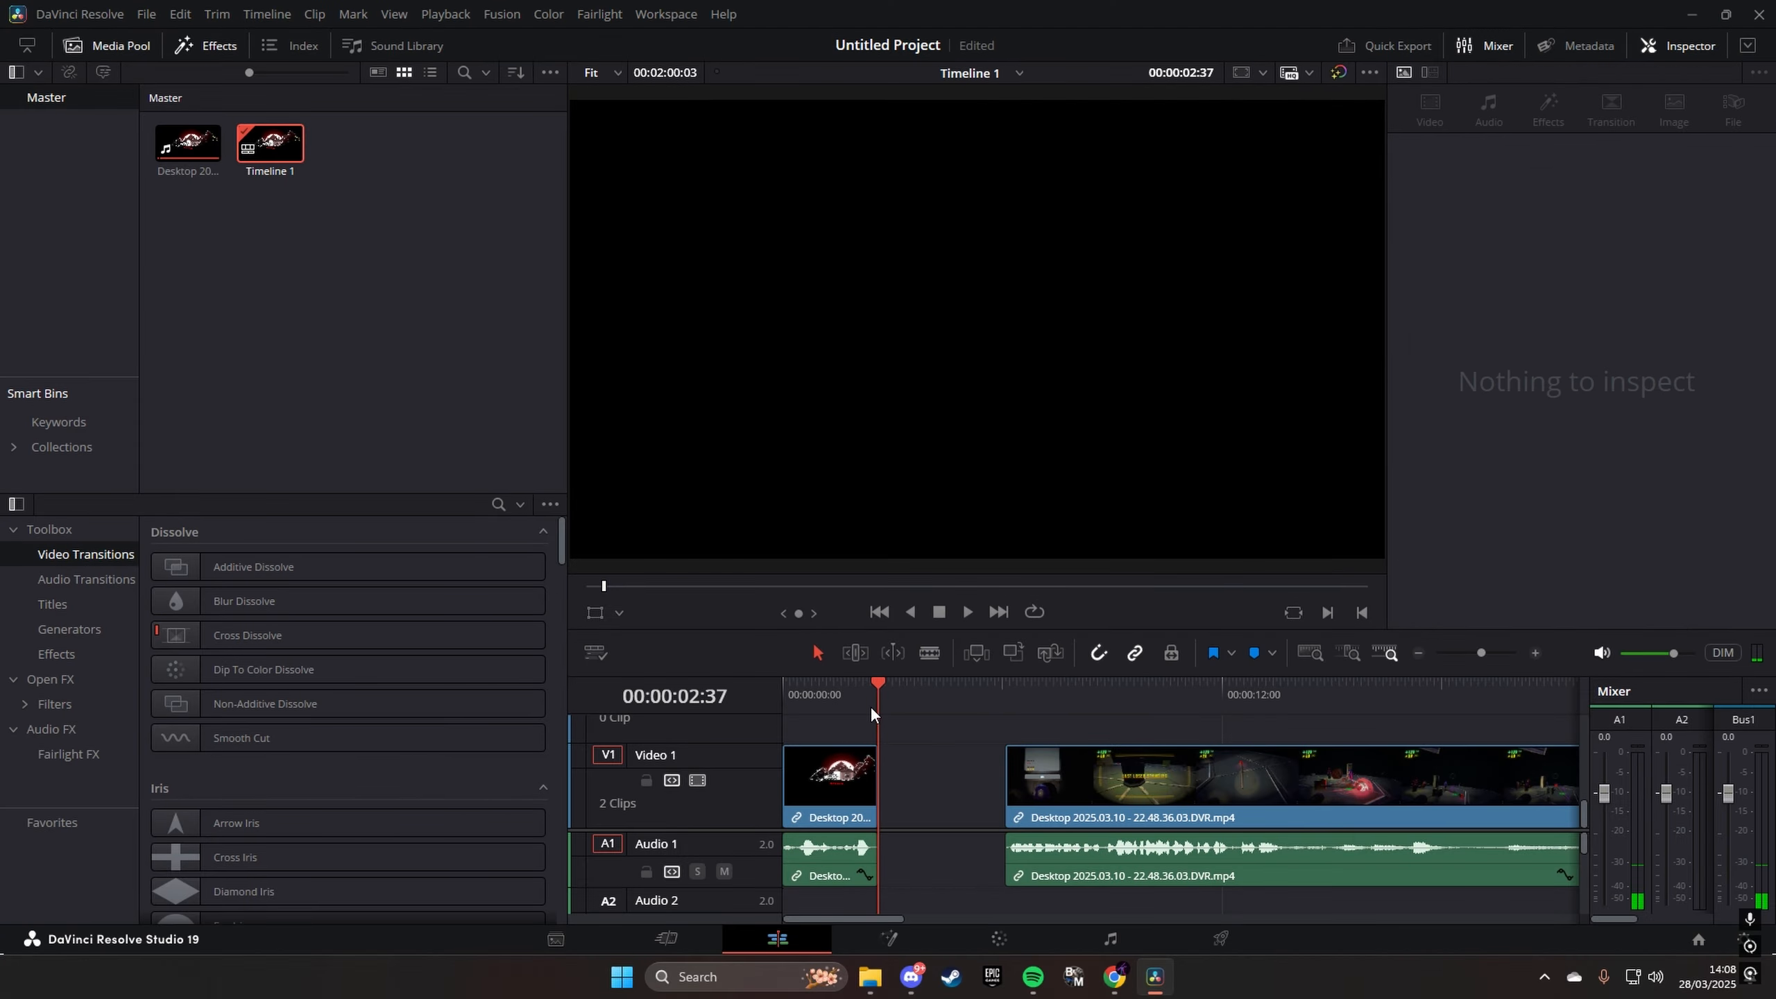
{"action": "key", "text": "space"}
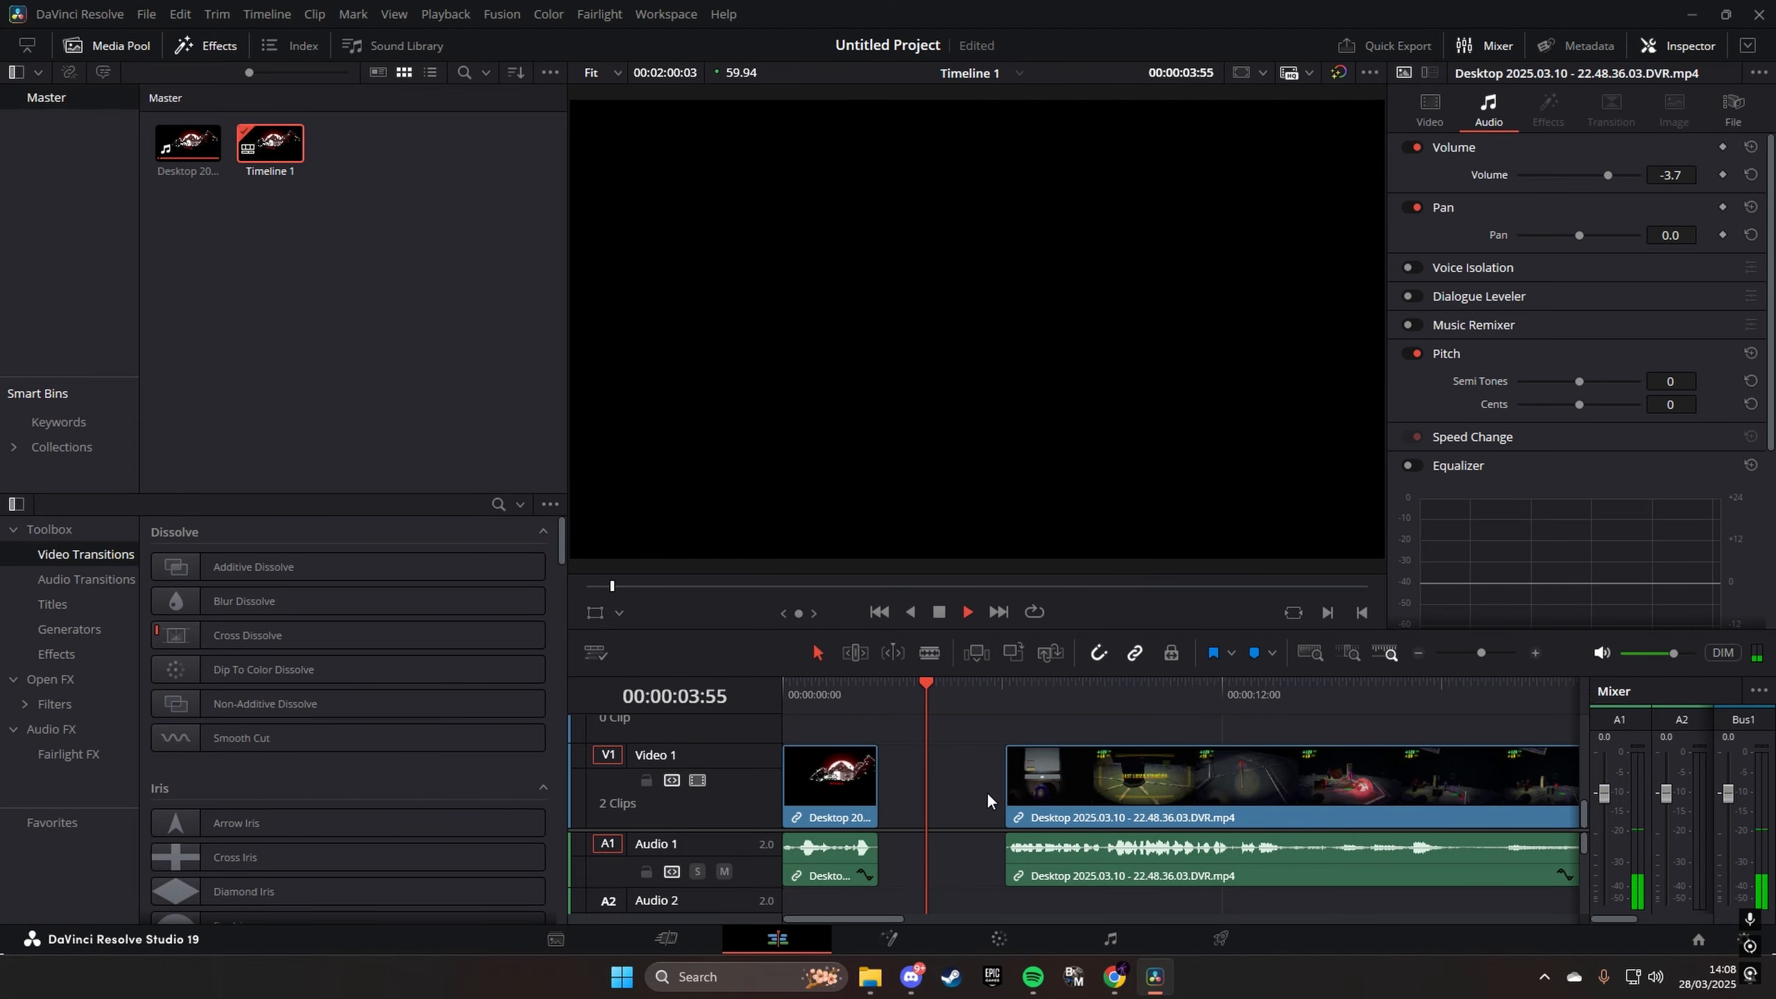
{"action": "key", "text": "space"}
{"action": "left_click_drag", "start_coordinate": [968, 689], "coordinate": [876, 714]}
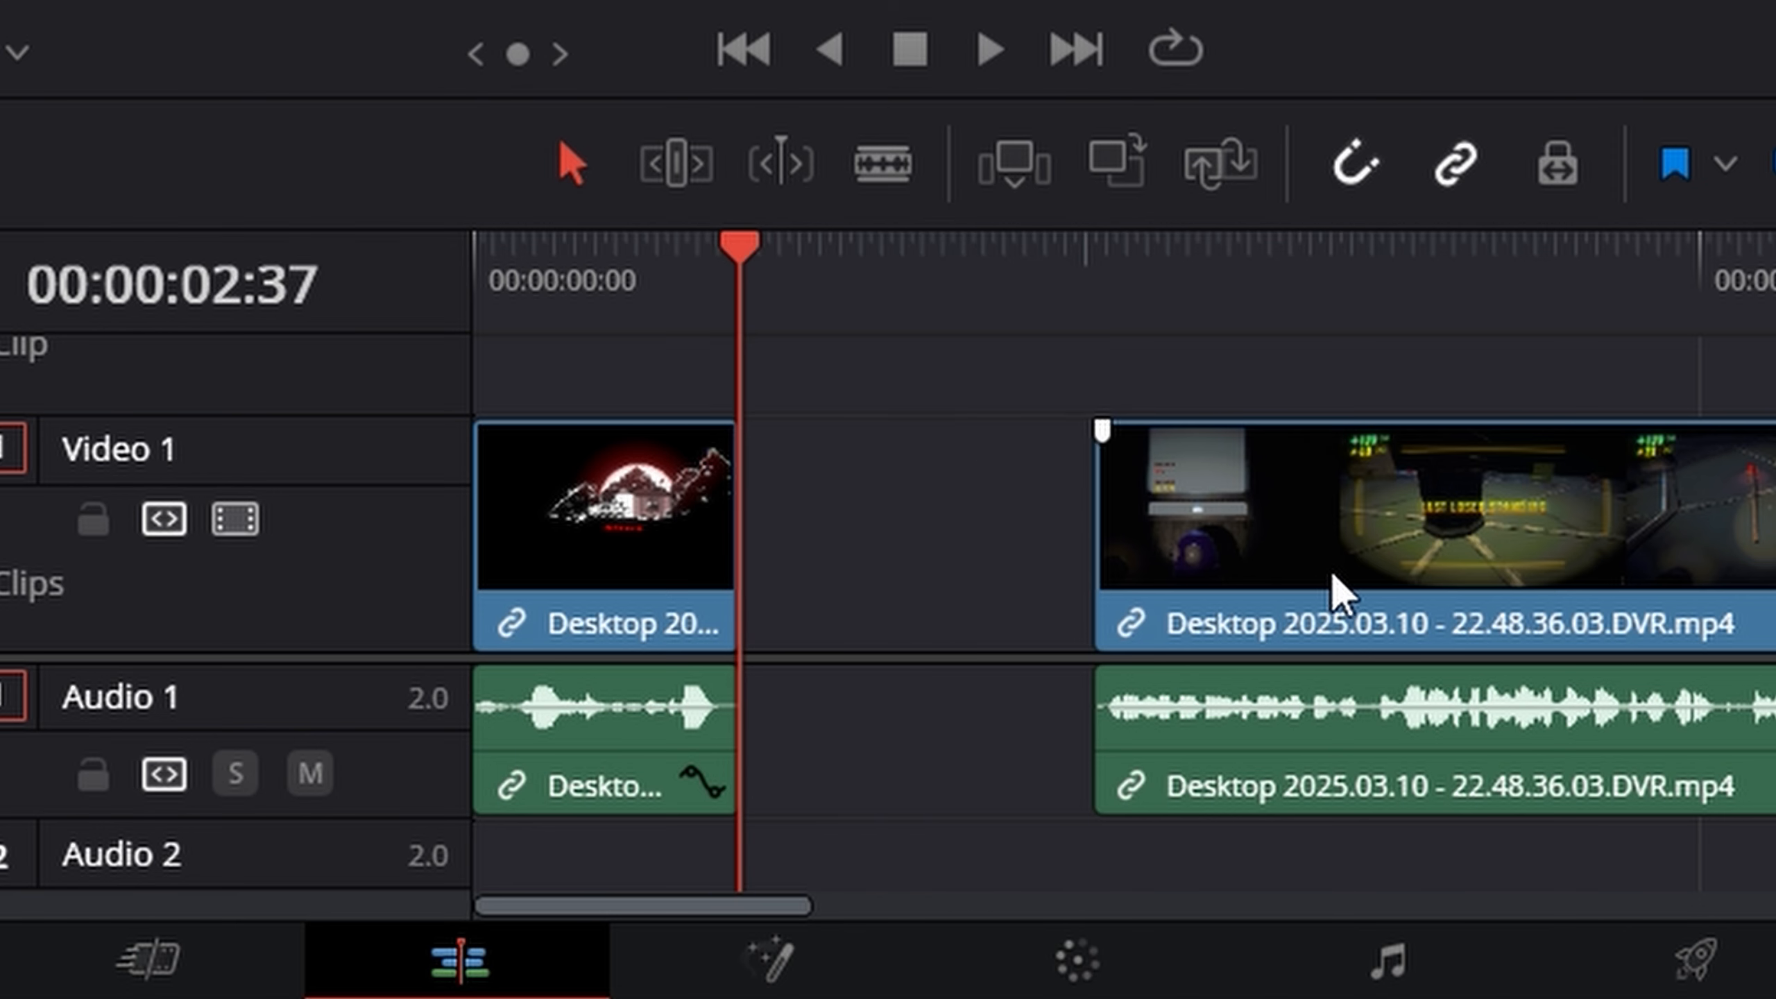
- Close the gap by moving the second clip against the first, and play across the join
{"action": "left_click_drag", "start_coordinate": [1332, 591], "coordinate": [1006, 539]}
{"action": "left_click_drag", "start_coordinate": [749, 334], "coordinate": [693, 329]}
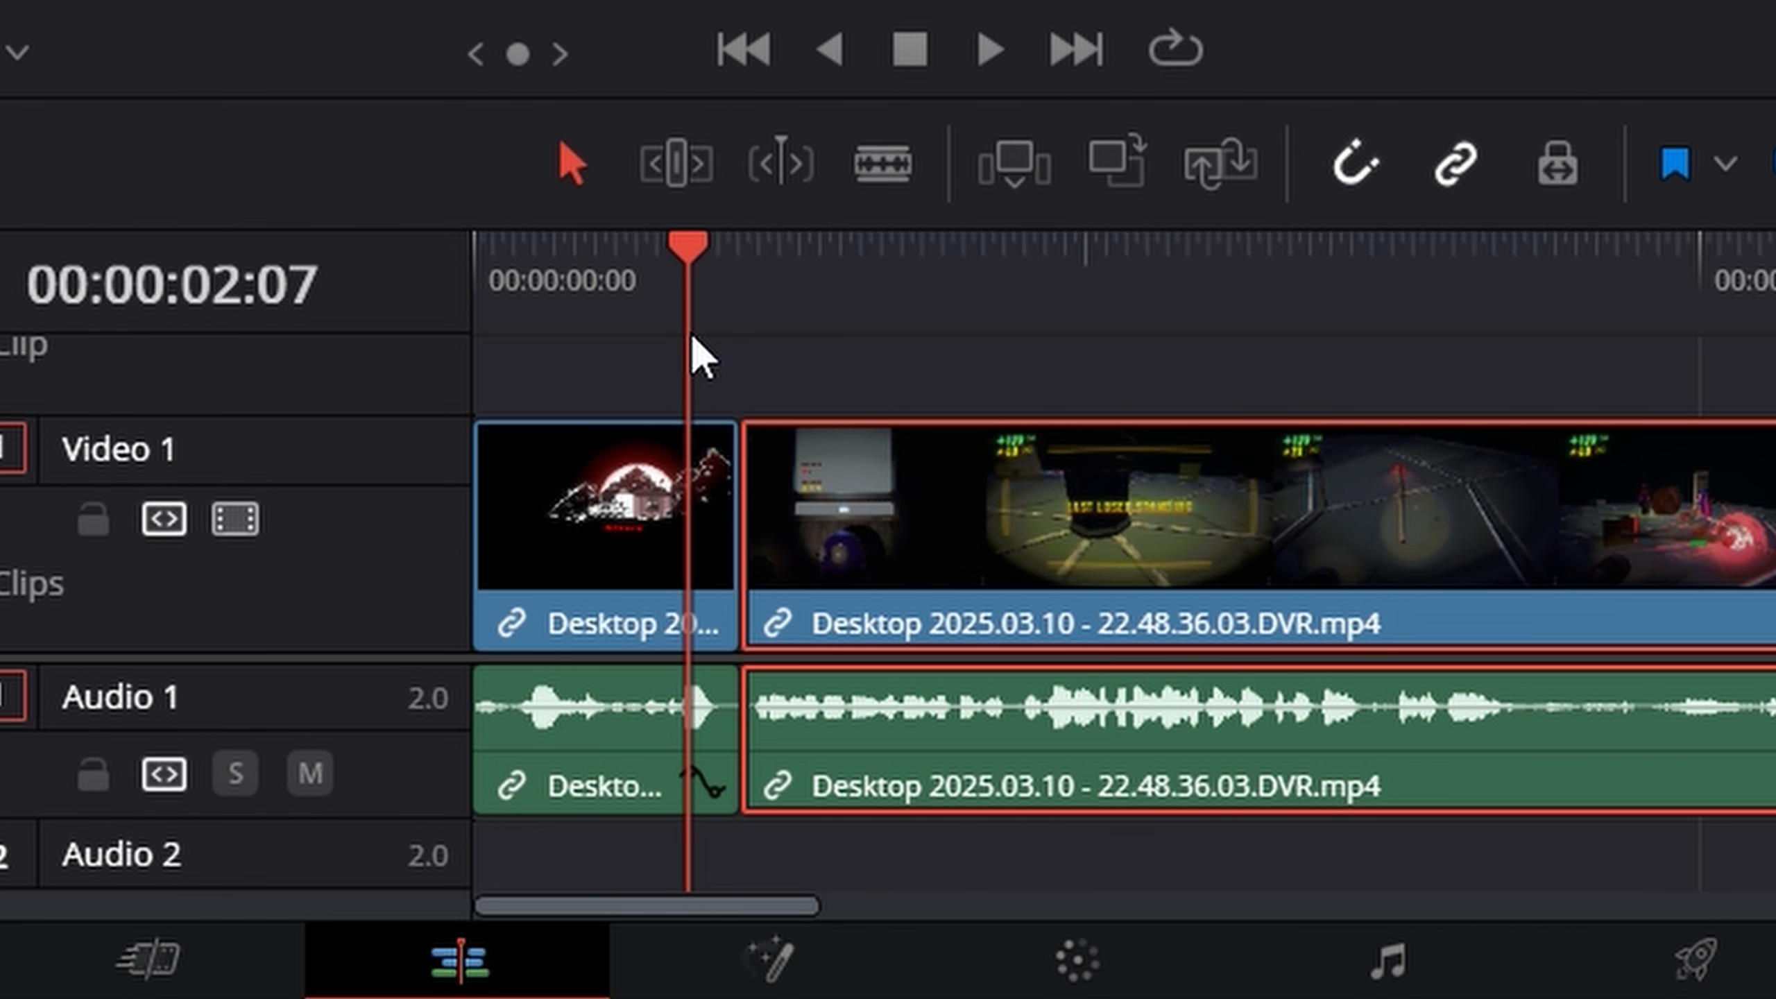
{"action": "key", "text": "space"}
{"action": "key", "text": "space"}
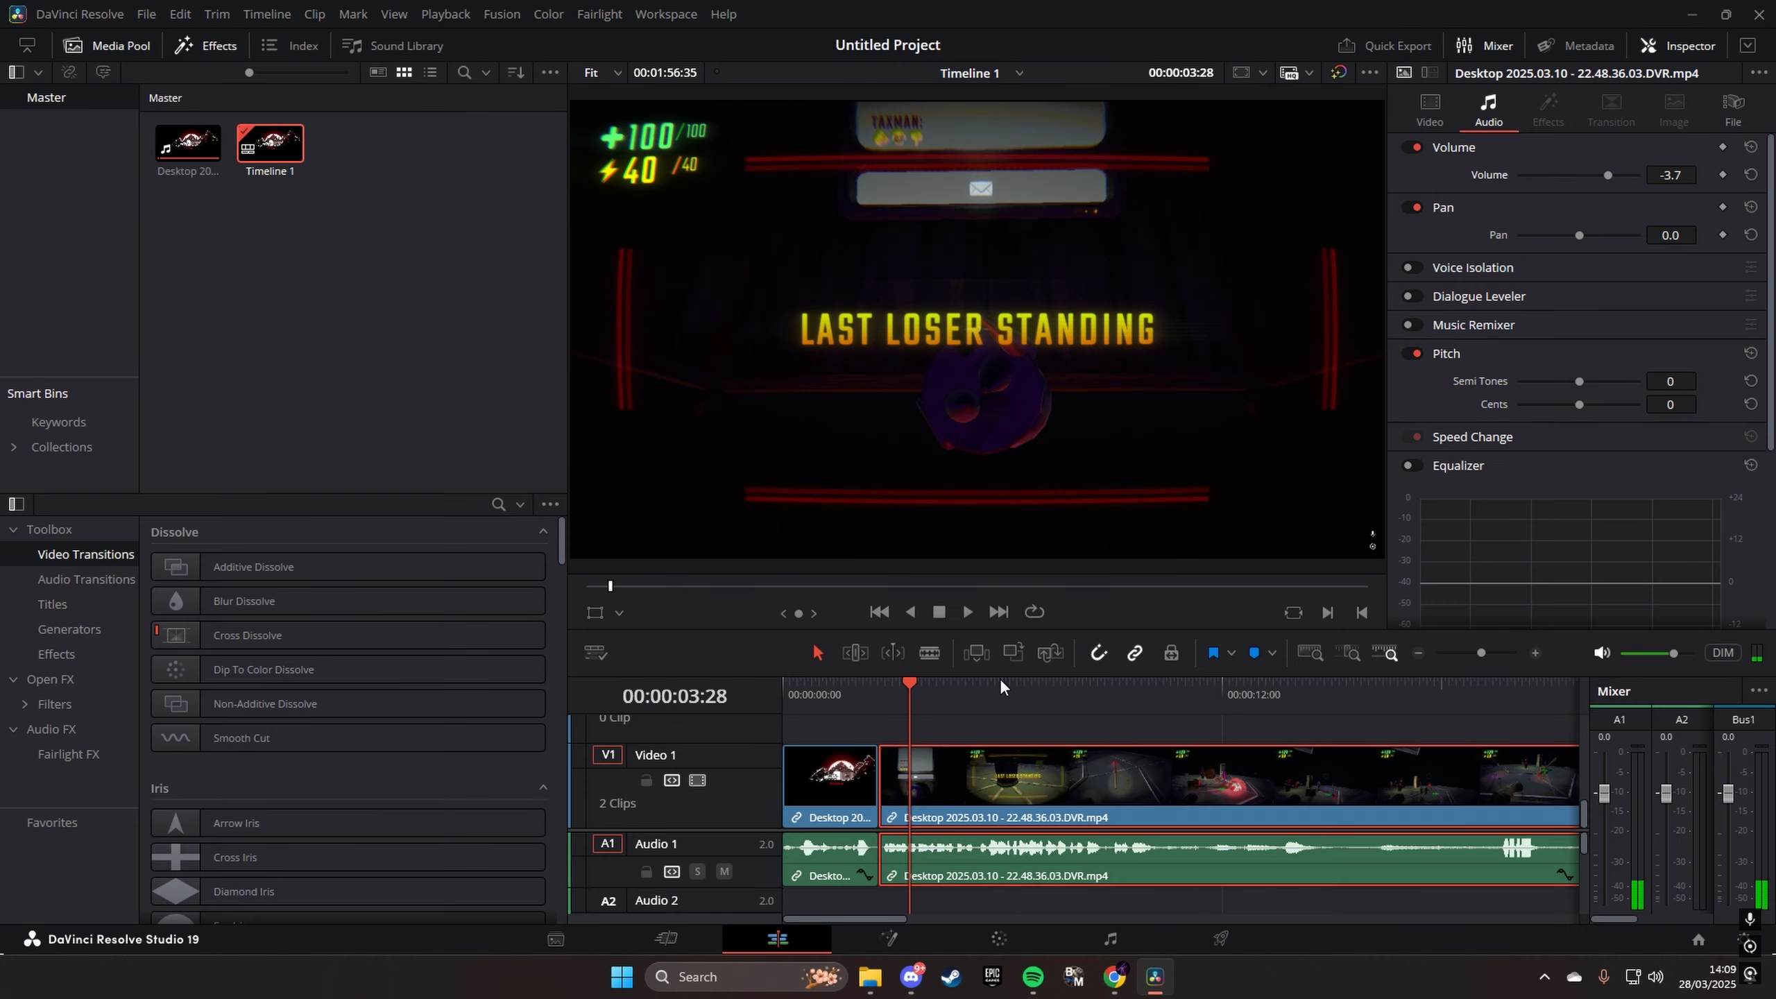
- Undo the clip move, the section deletion and both splits
{"action": "key", "text": "ctrl+z"}
{"action": "key", "text": "ctrl+z"}
{"action": "key", "text": "ctrl+z"}
{"action": "key", "text": "ctrl+z"}
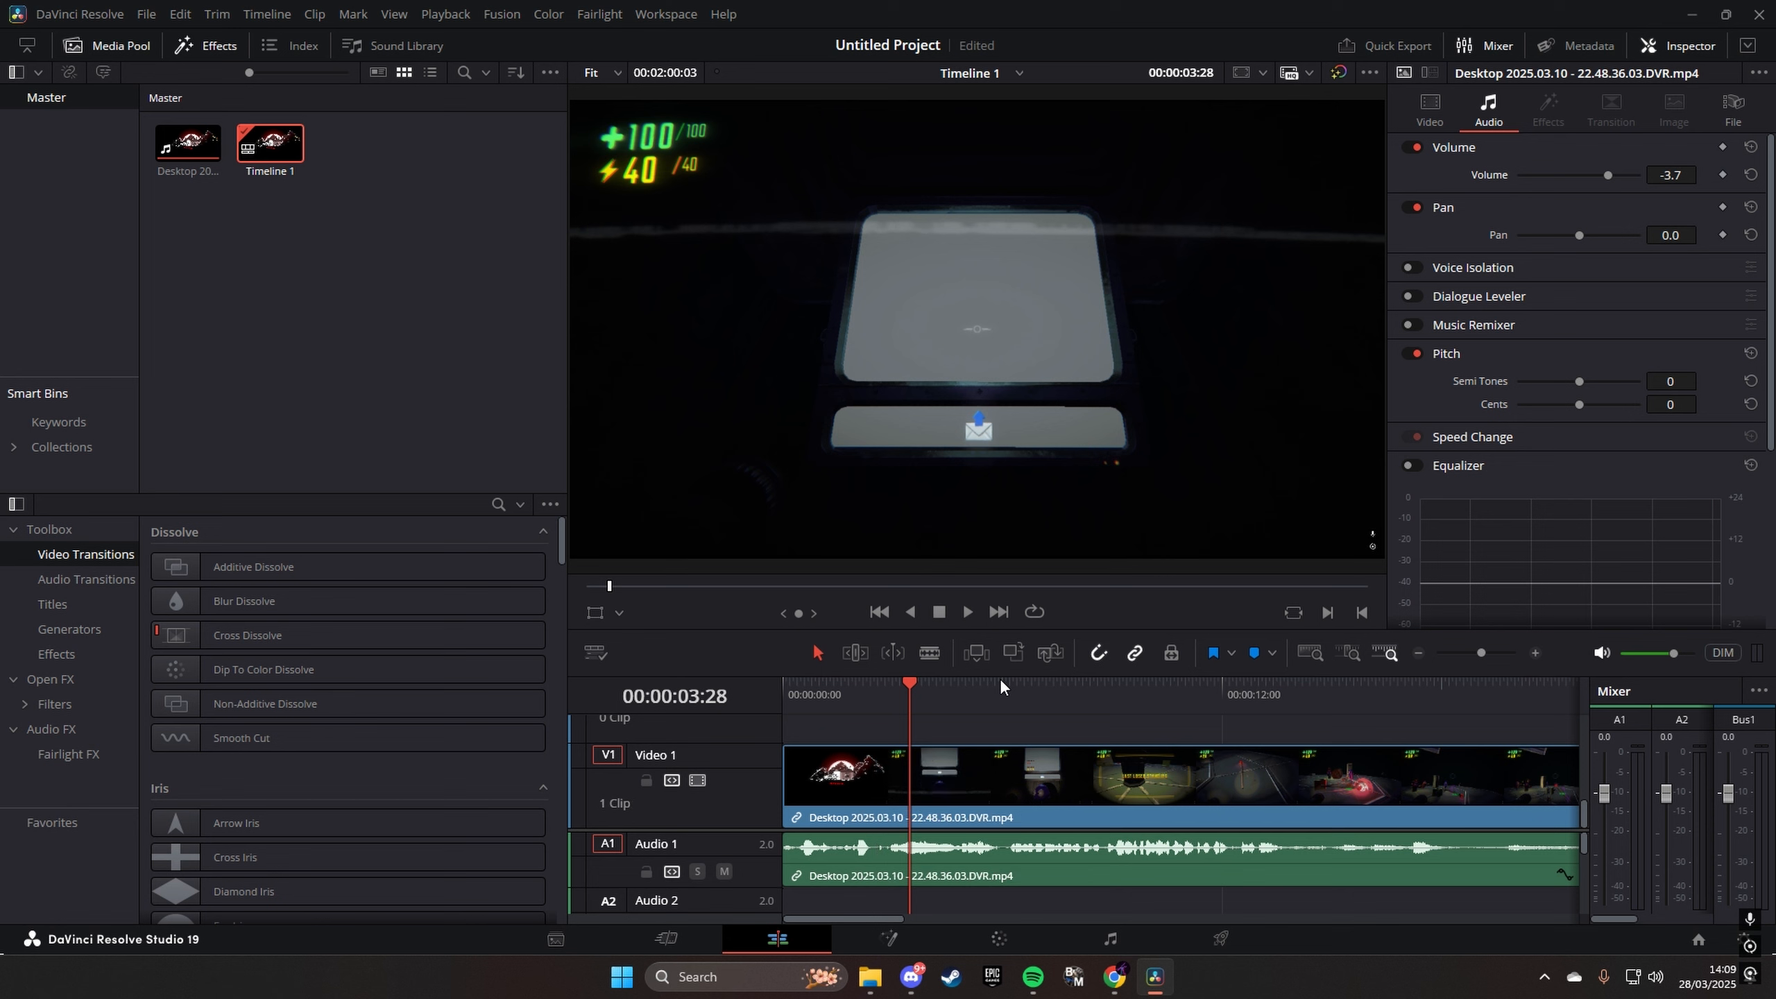
- Split the clip with the Blade tool at 00:00:02:25 and again at 00:00:06:03
{"action": "scroll", "coordinate": [946, 897], "scroll_direction": "down", "scroll_amount": 2}
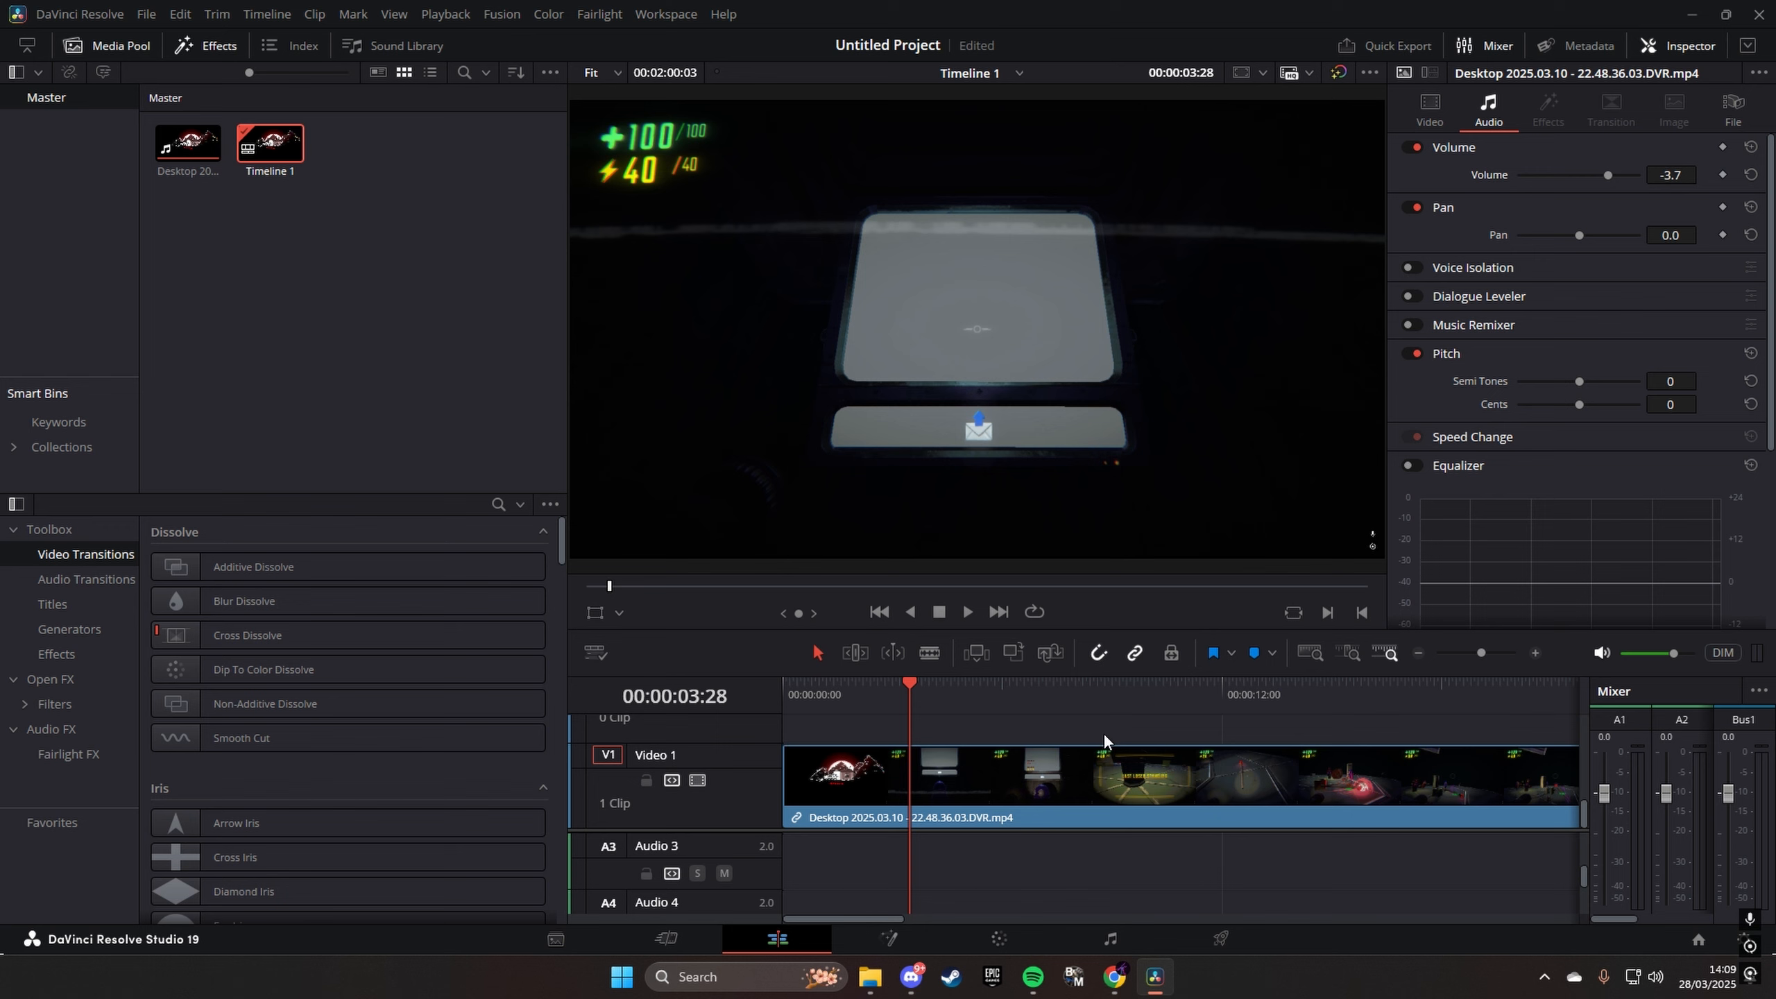
{"action": "left_click", "coordinate": [935, 653]}
{"action": "scroll", "coordinate": [954, 899], "scroll_direction": "up", "scroll_amount": 2}
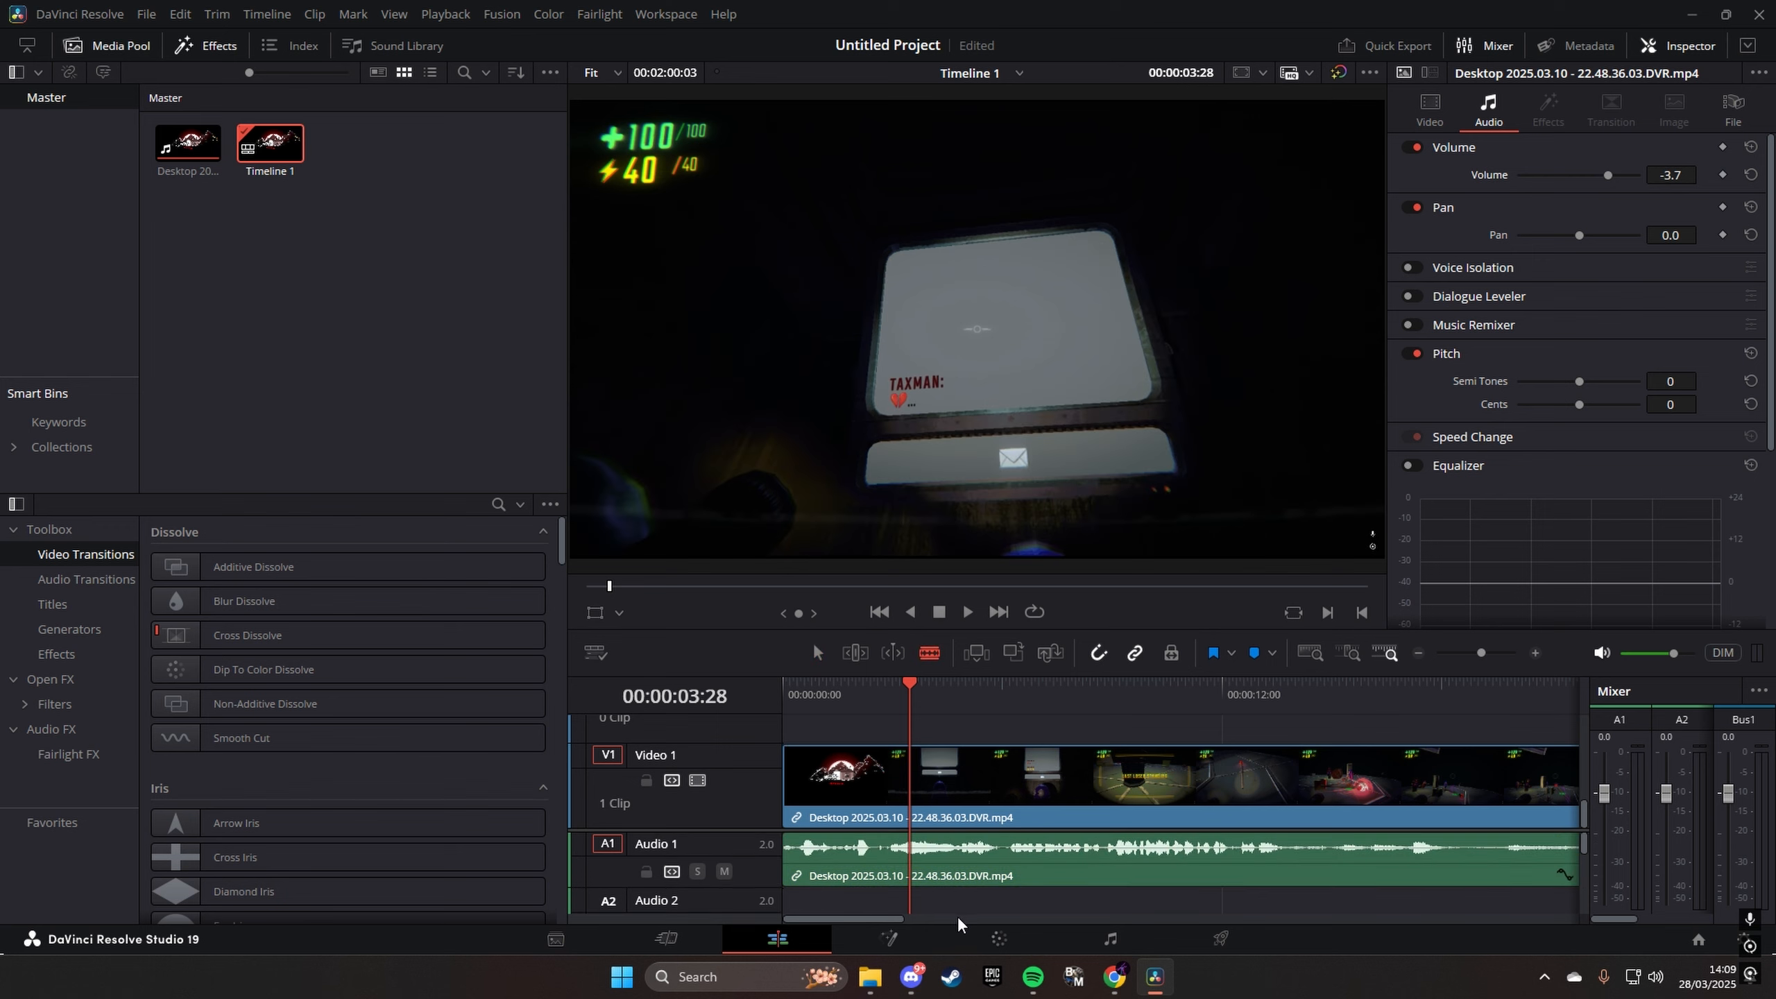
{"action": "left_click", "coordinate": [872, 700]}
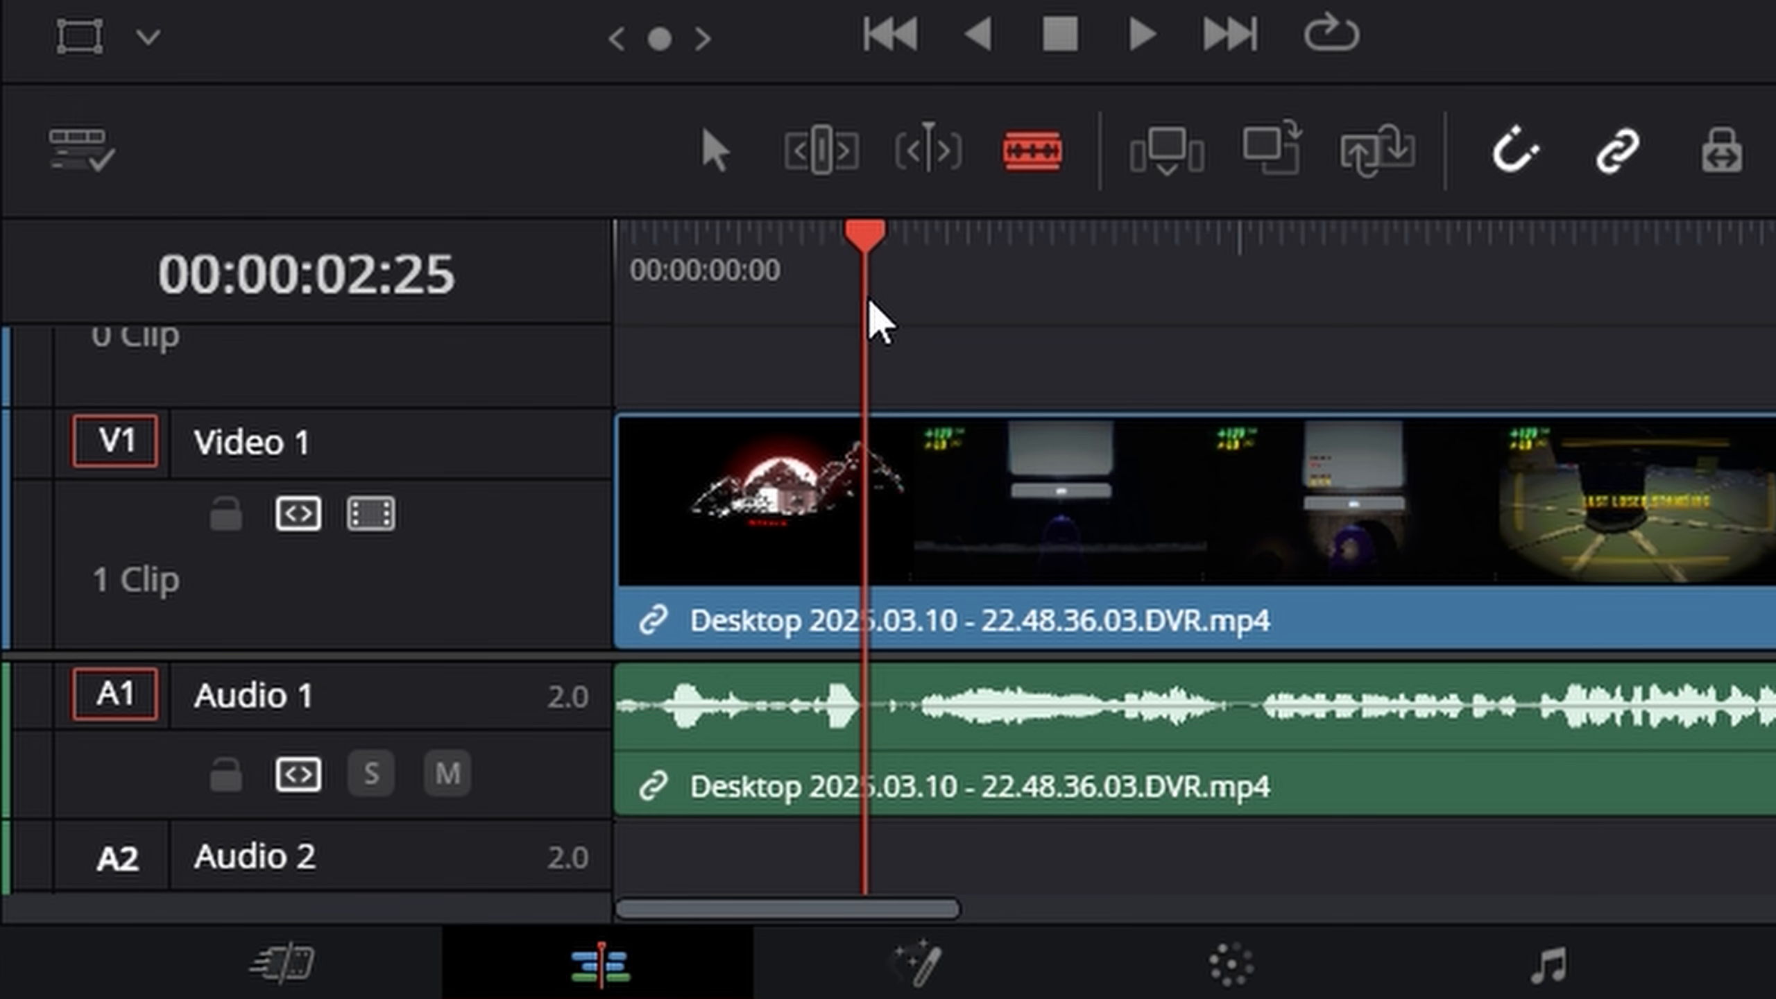
{"action": "left_click", "coordinate": [867, 553]}
{"action": "left_click", "coordinate": [1246, 279]}
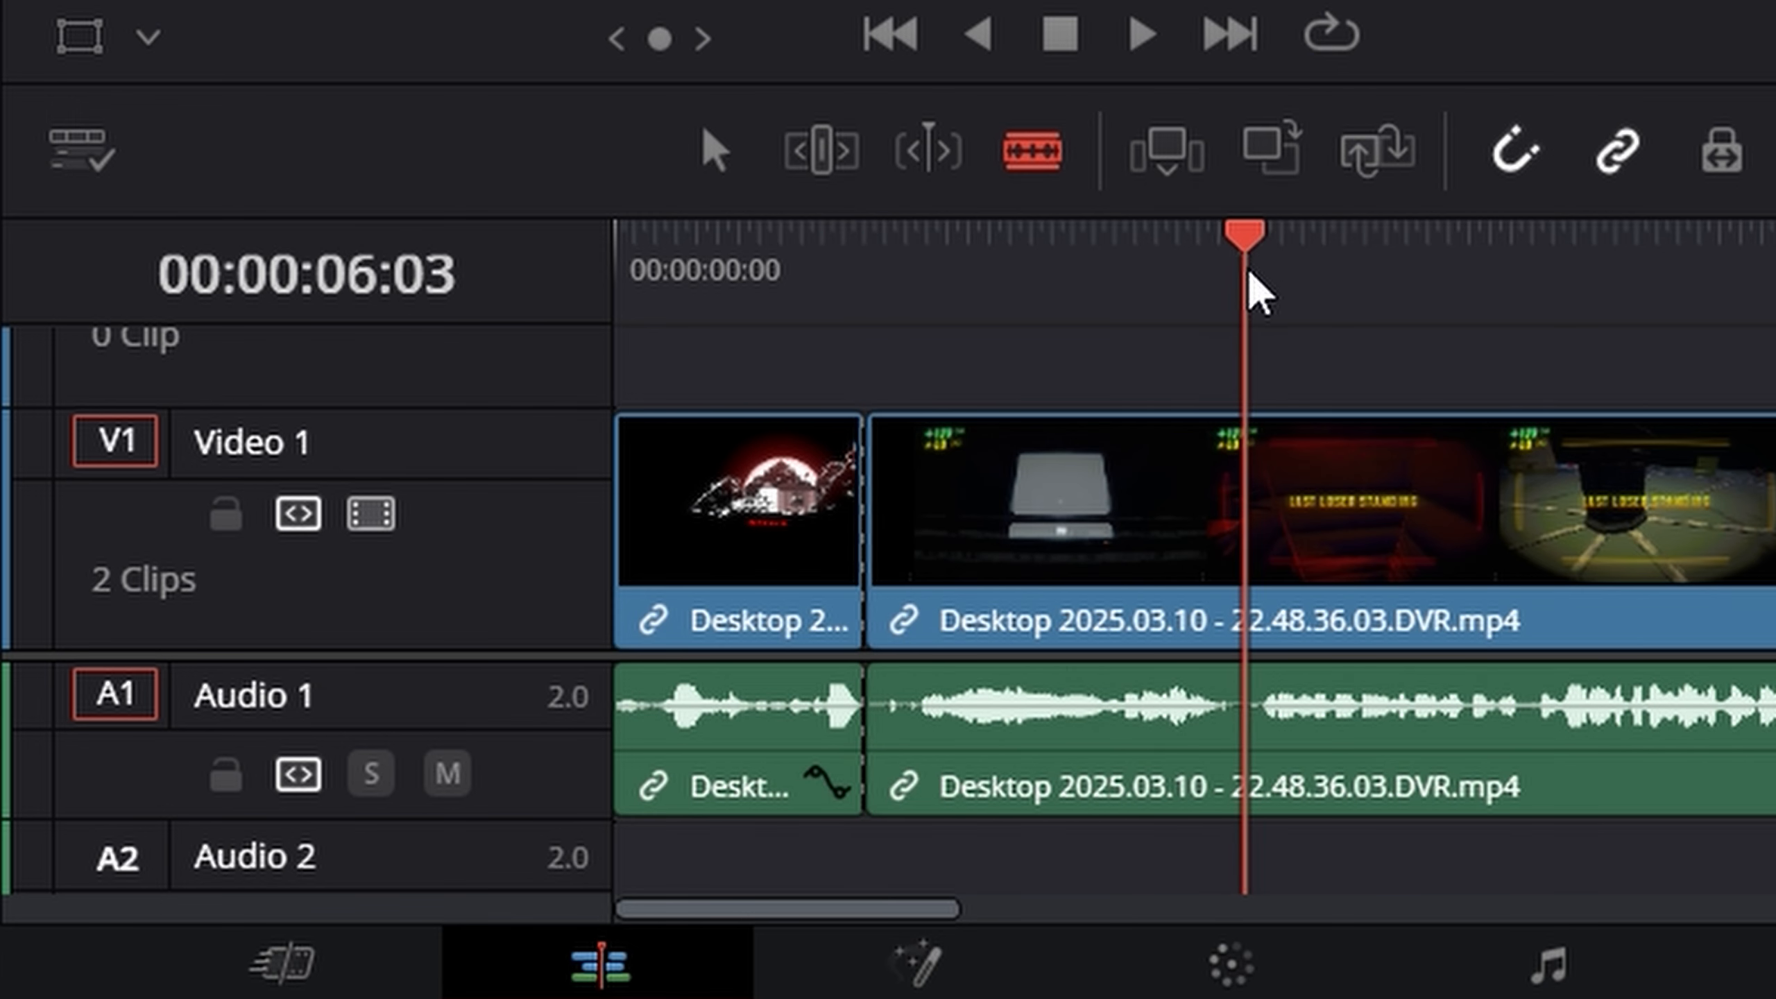
{"action": "left_click", "coordinate": [1244, 521]}
- Ripple cut the middle section between the two splits, and play the timeline from the start to check the join
{"action": "left_click", "coordinate": [720, 148]}
{"action": "right_click", "coordinate": [1108, 591]}
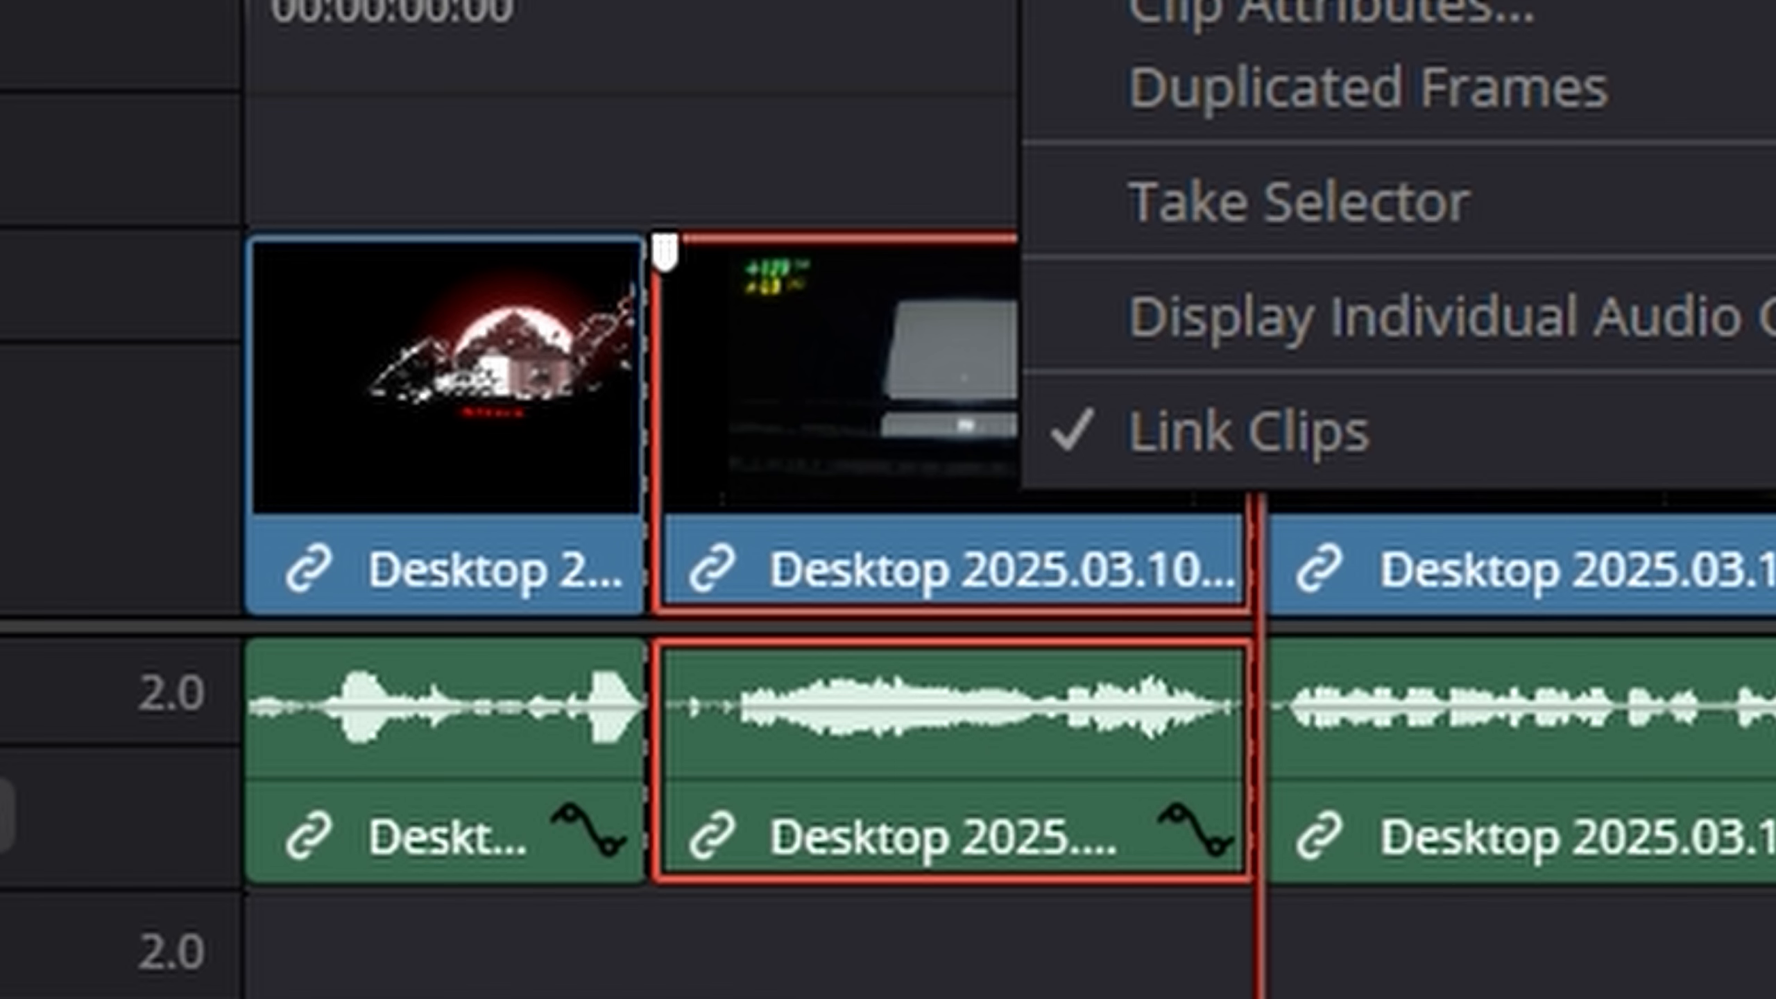
{"action": "left_click", "coordinate": [1071, 284]}
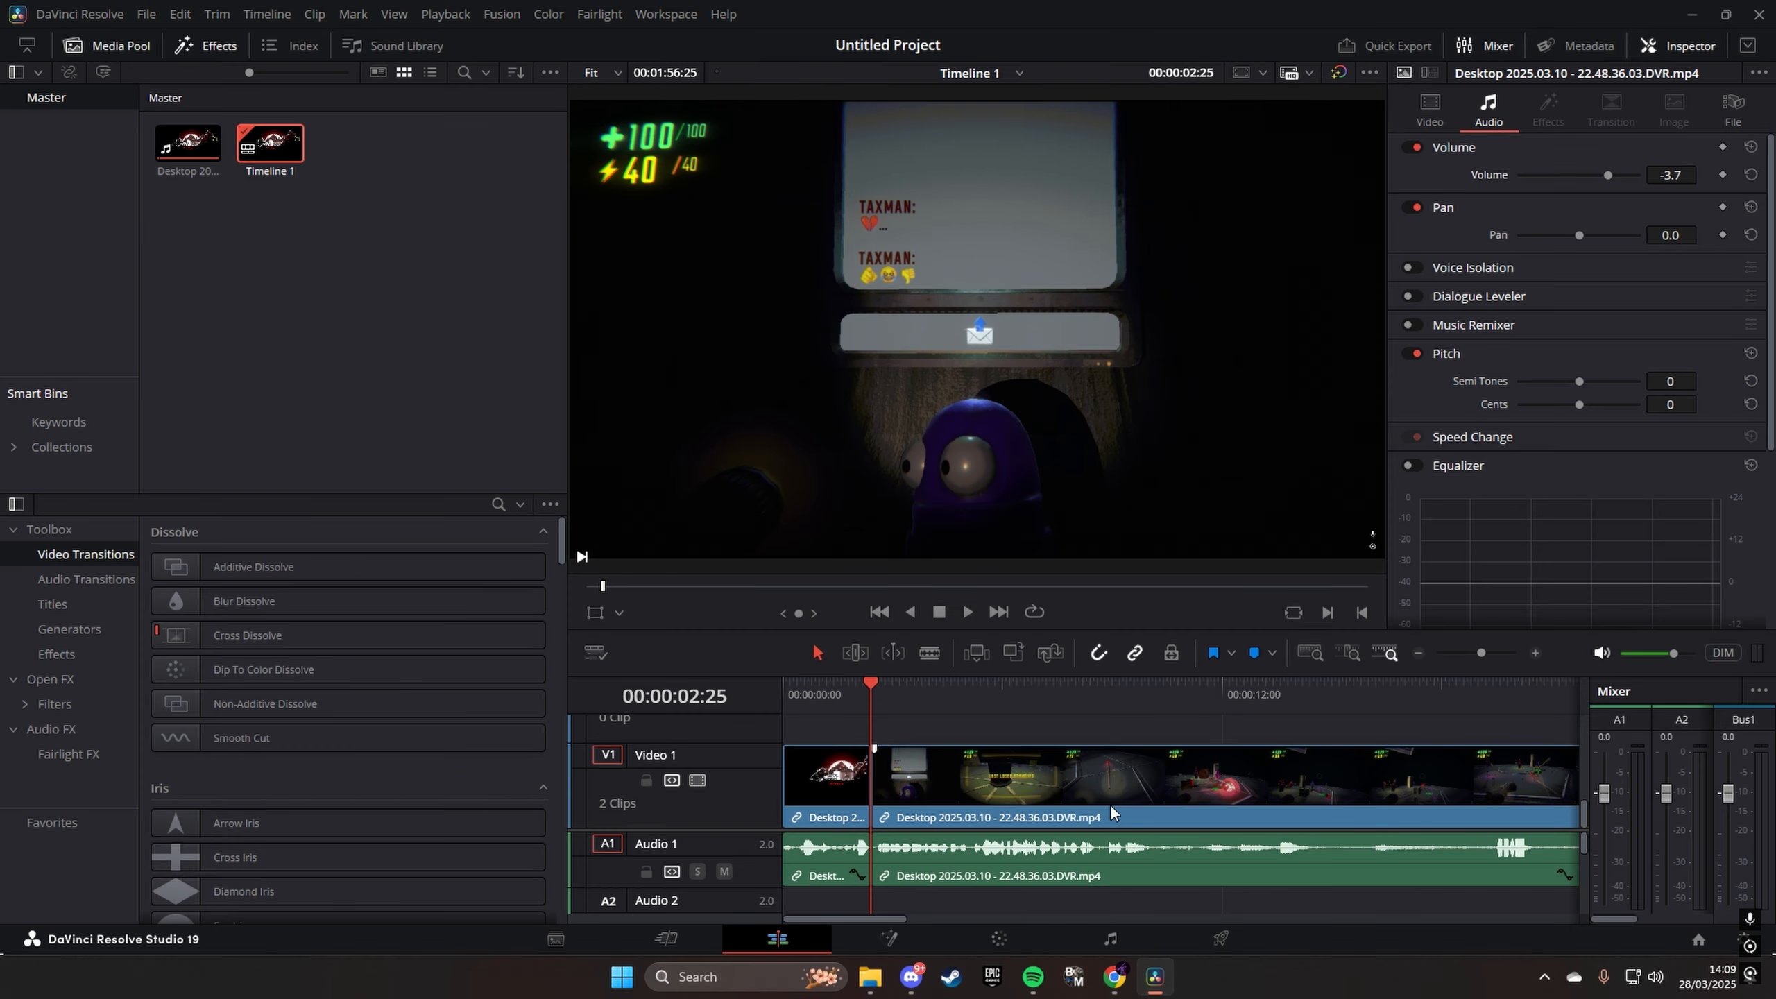
{"action": "key", "text": "Home"}
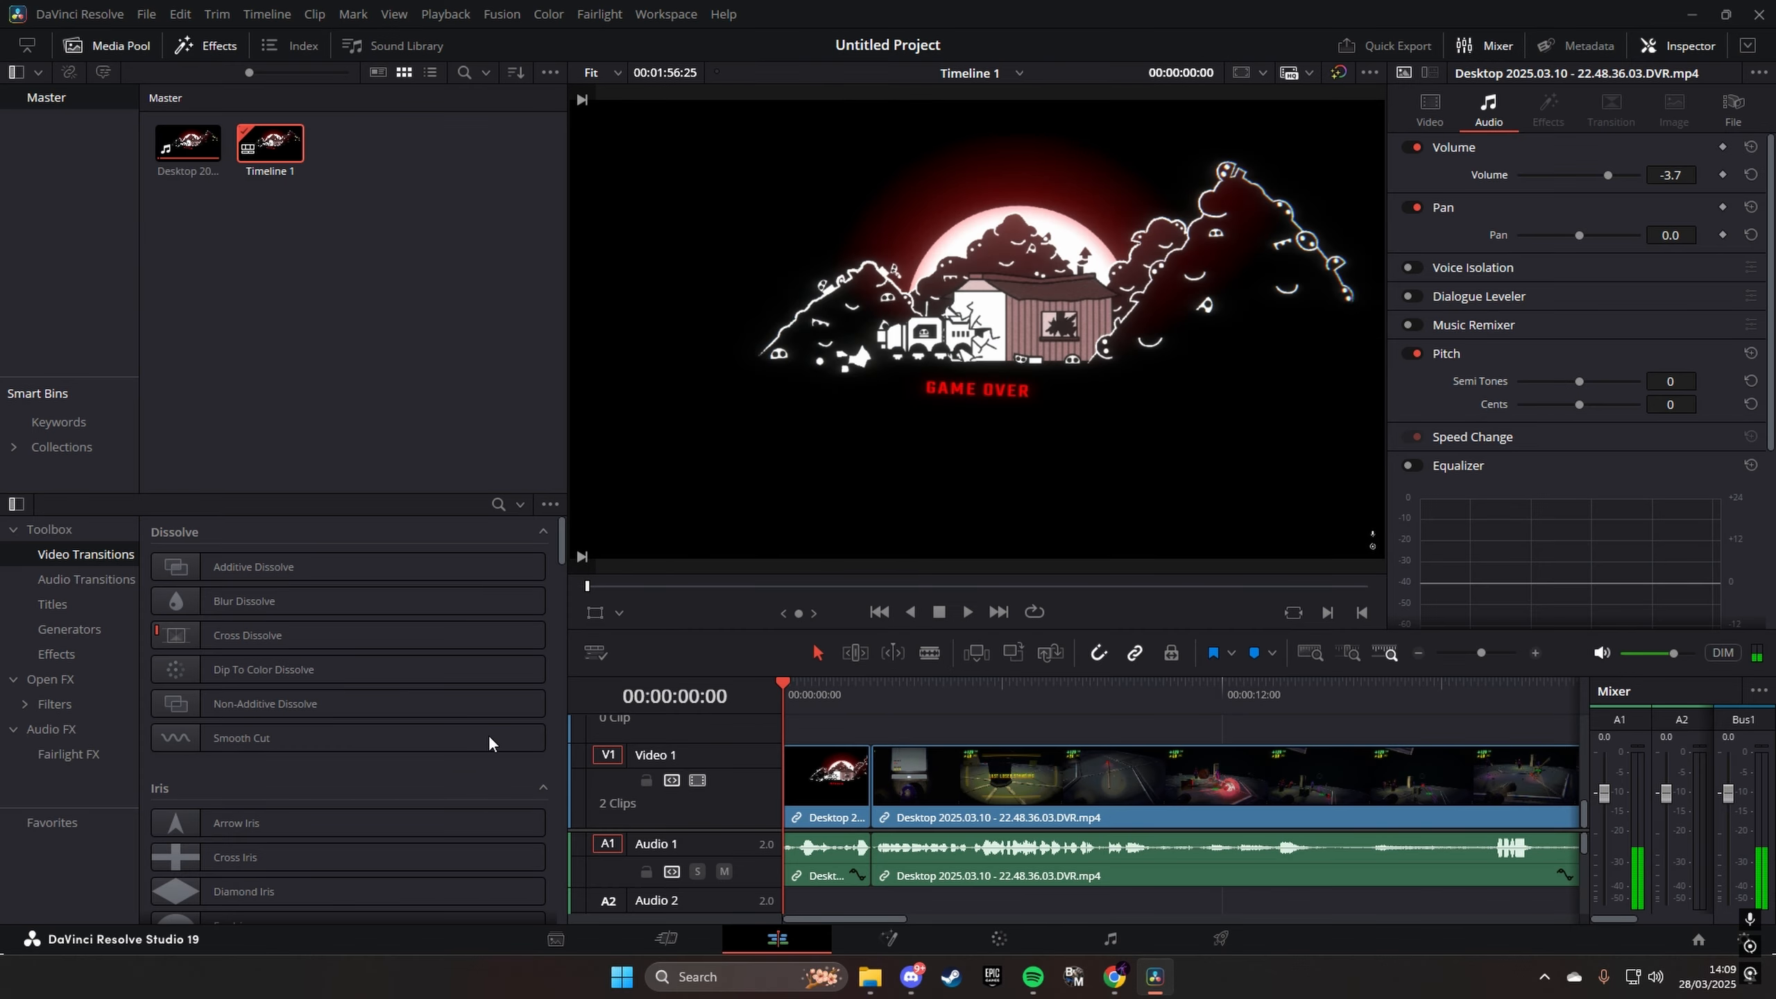
{"action": "key", "text": "space"}
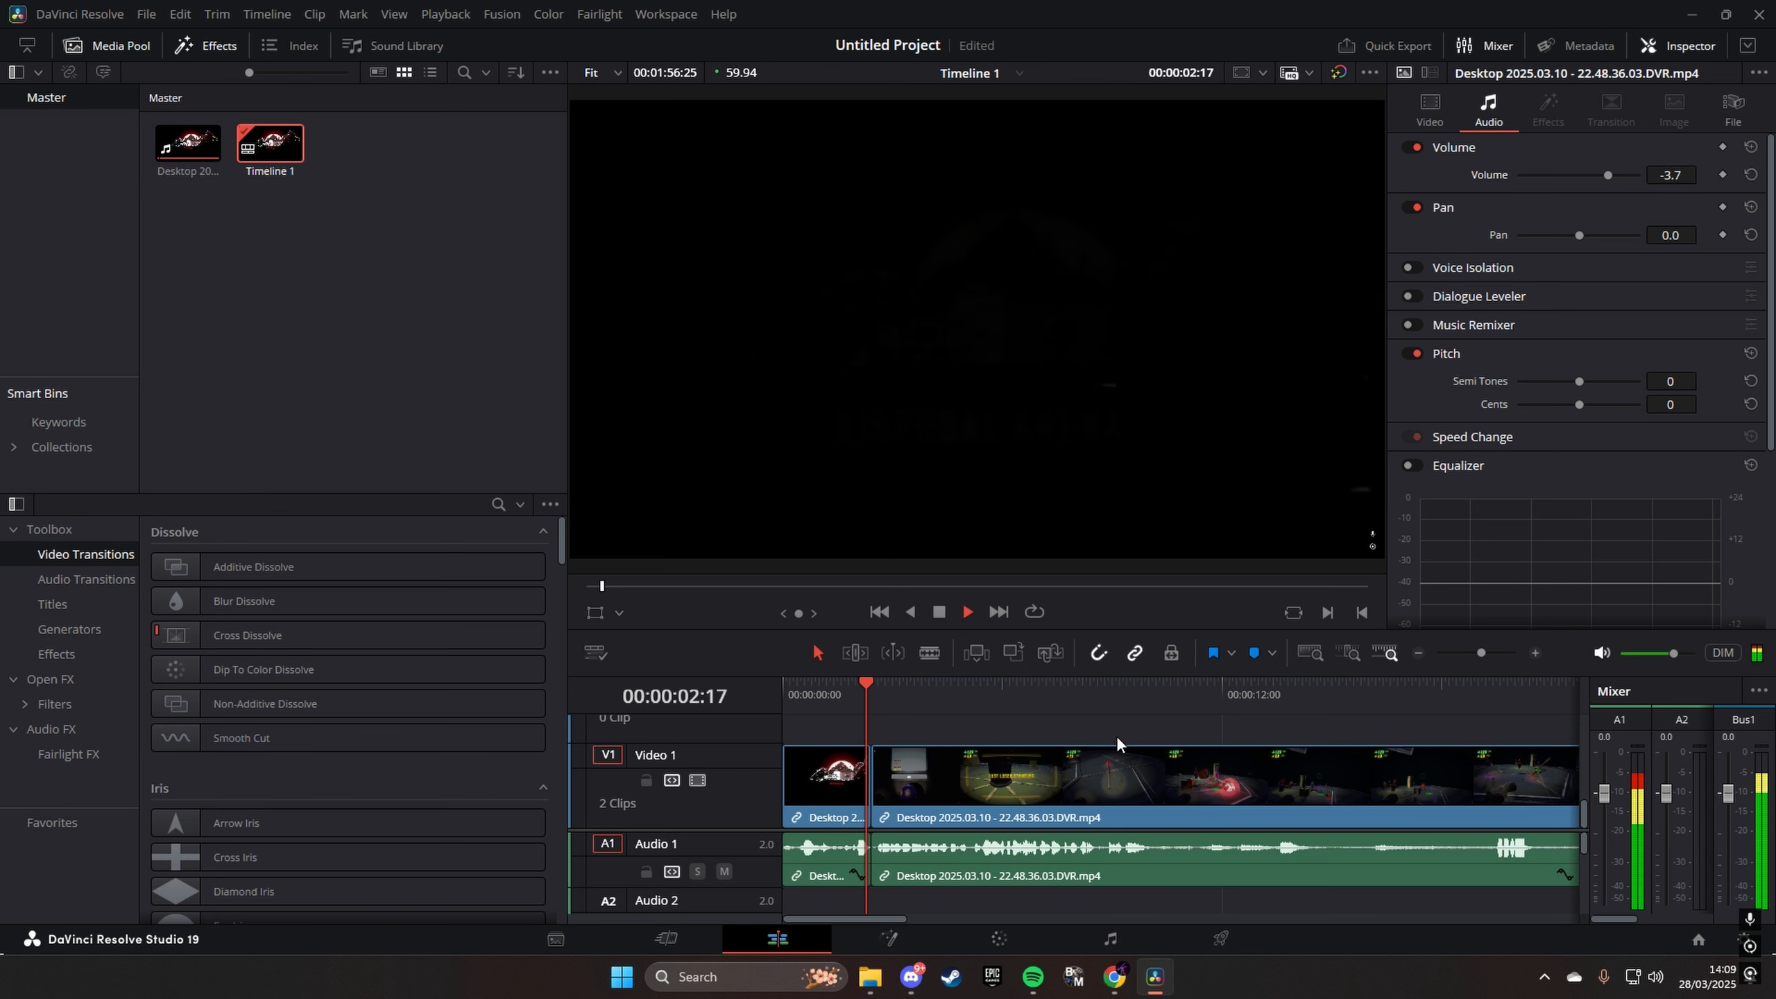
- Stop playback, and undo the ripple cut and the splits on the clip
{"action": "key", "text": "space"}
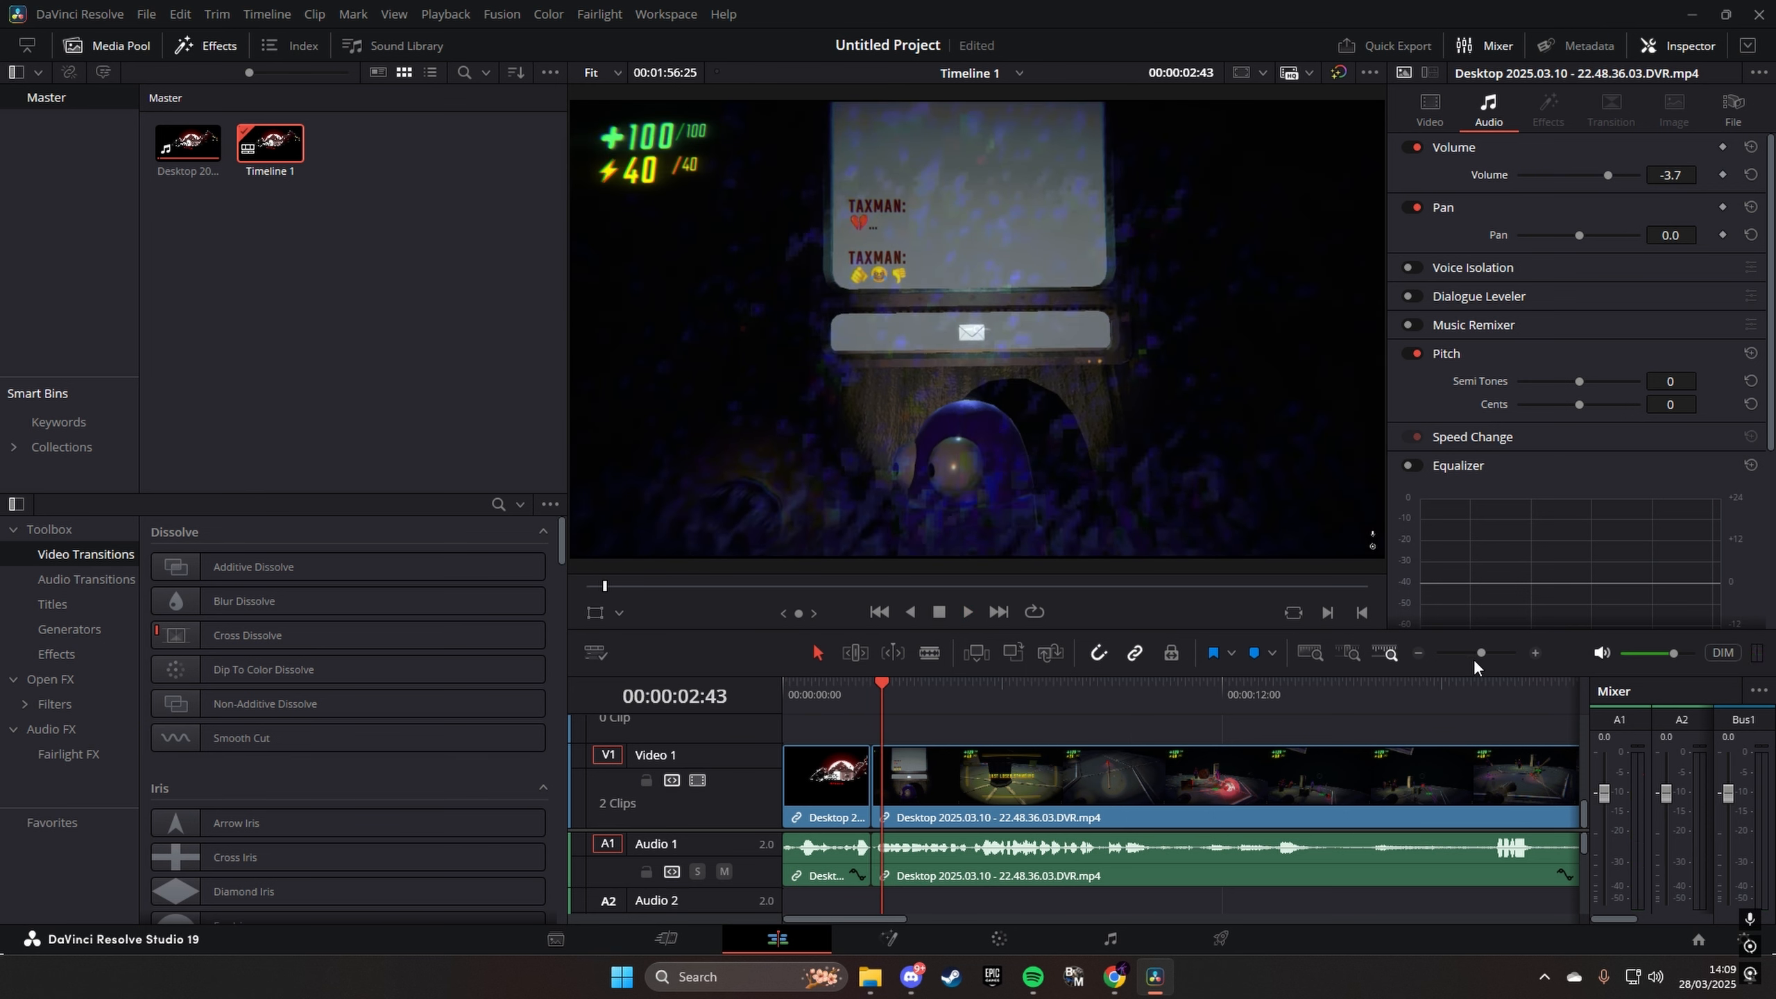
{"action": "left_click_drag", "start_coordinate": [1479, 658], "coordinate": [1476, 657]}
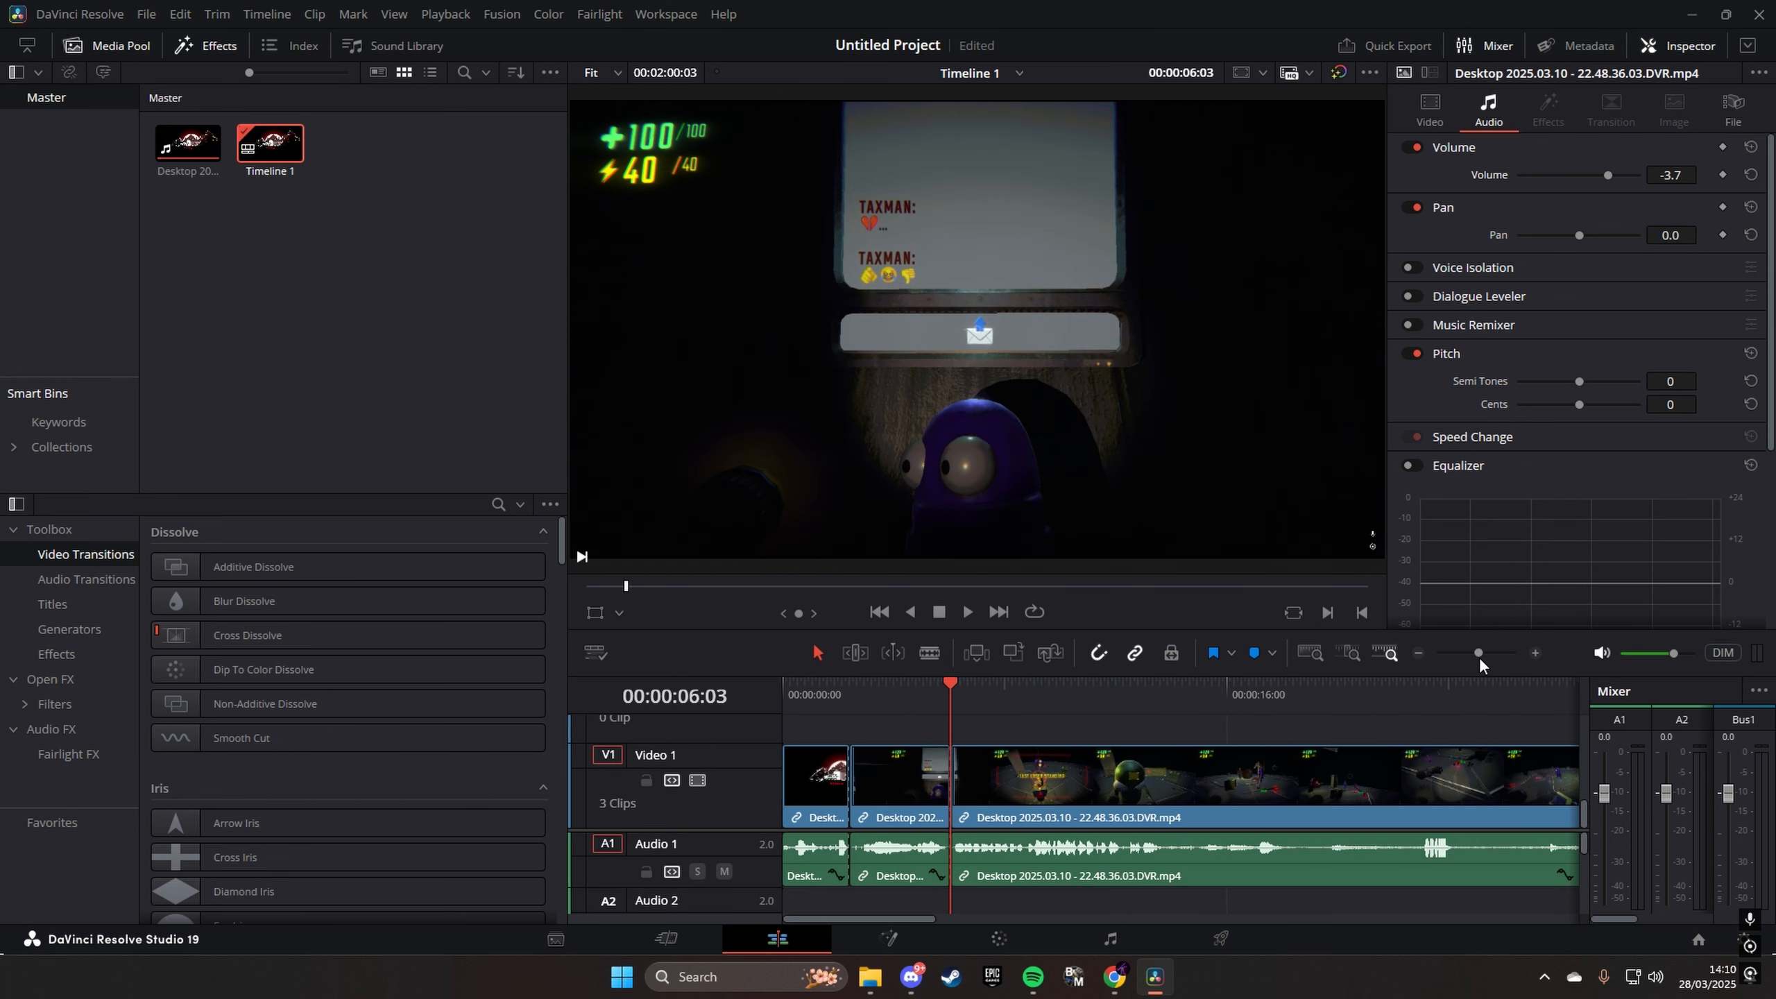
{"action": "key", "text": "ctrl+z"}
{"action": "key", "text": "ctrl+z"}
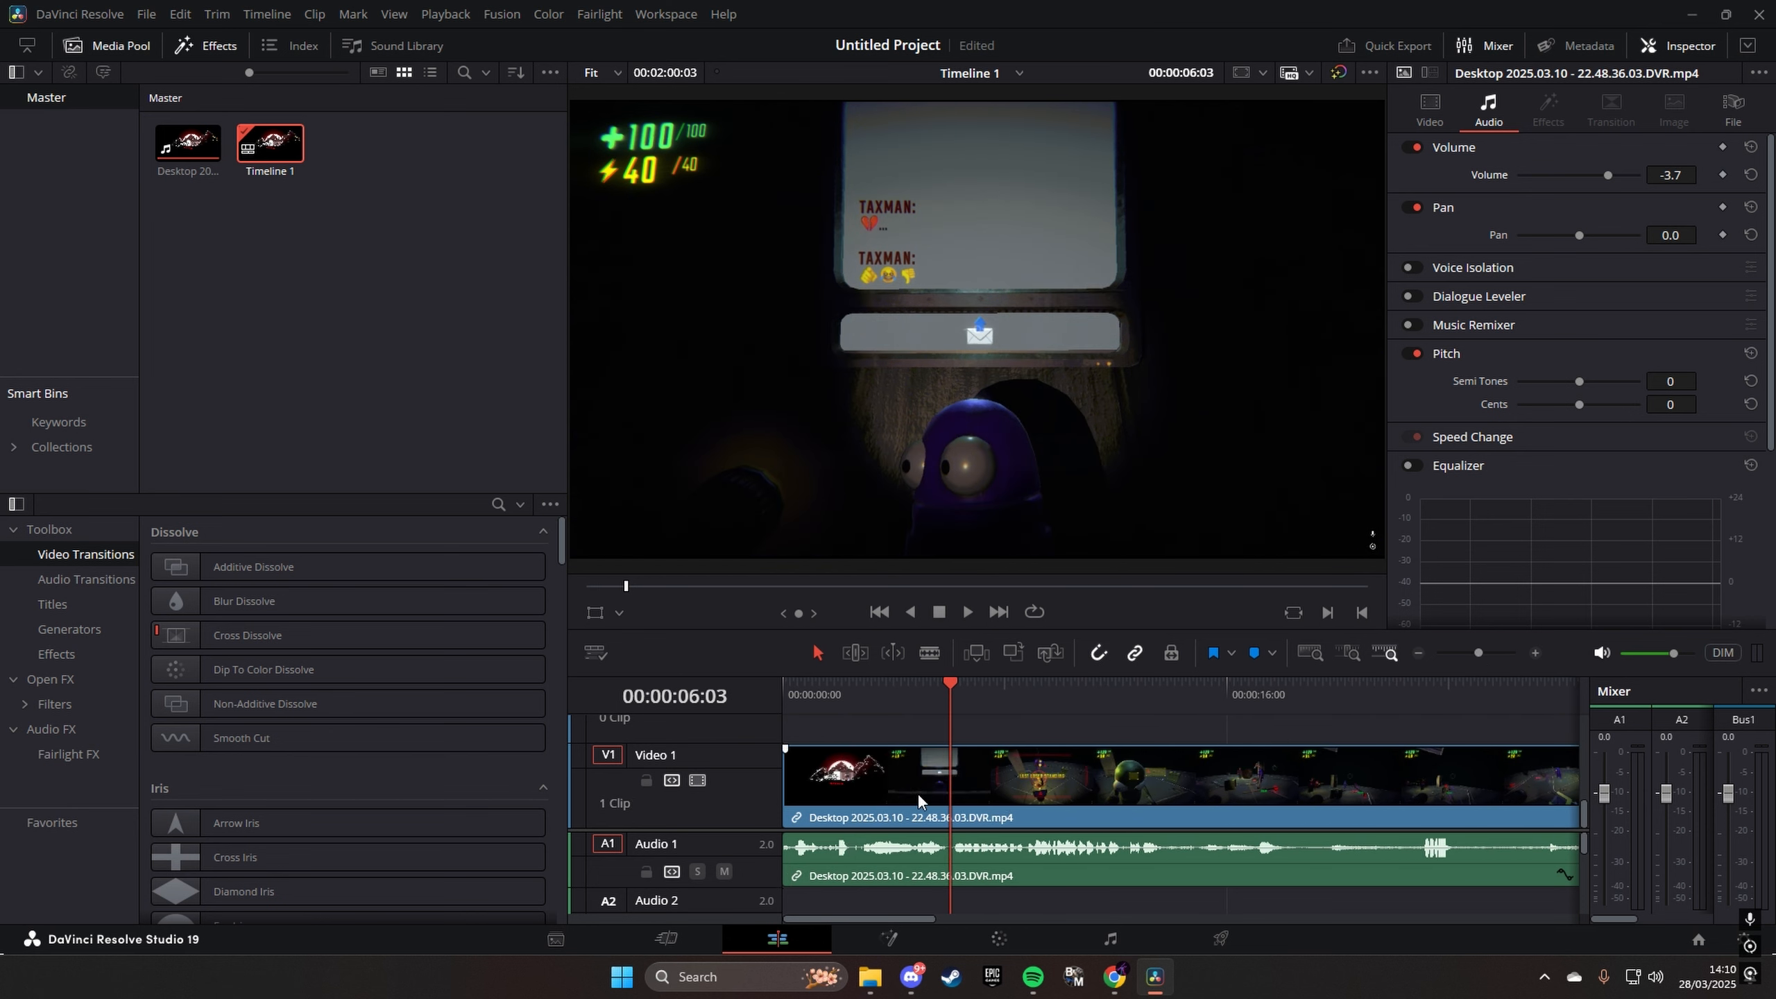
- Split the clip at 00:00:06:03 with the Blade tool, and remove the section before the split without leaving a gap
{"action": "key", "text": "ctrl+s"}
{"action": "key", "text": "b"}
{"action": "left_click", "coordinate": [960, 806]}
{"action": "left_click", "coordinate": [817, 652]}
{"action": "right_click", "coordinate": [859, 810]}
{"action": "left_click", "coordinate": [982, 281]}
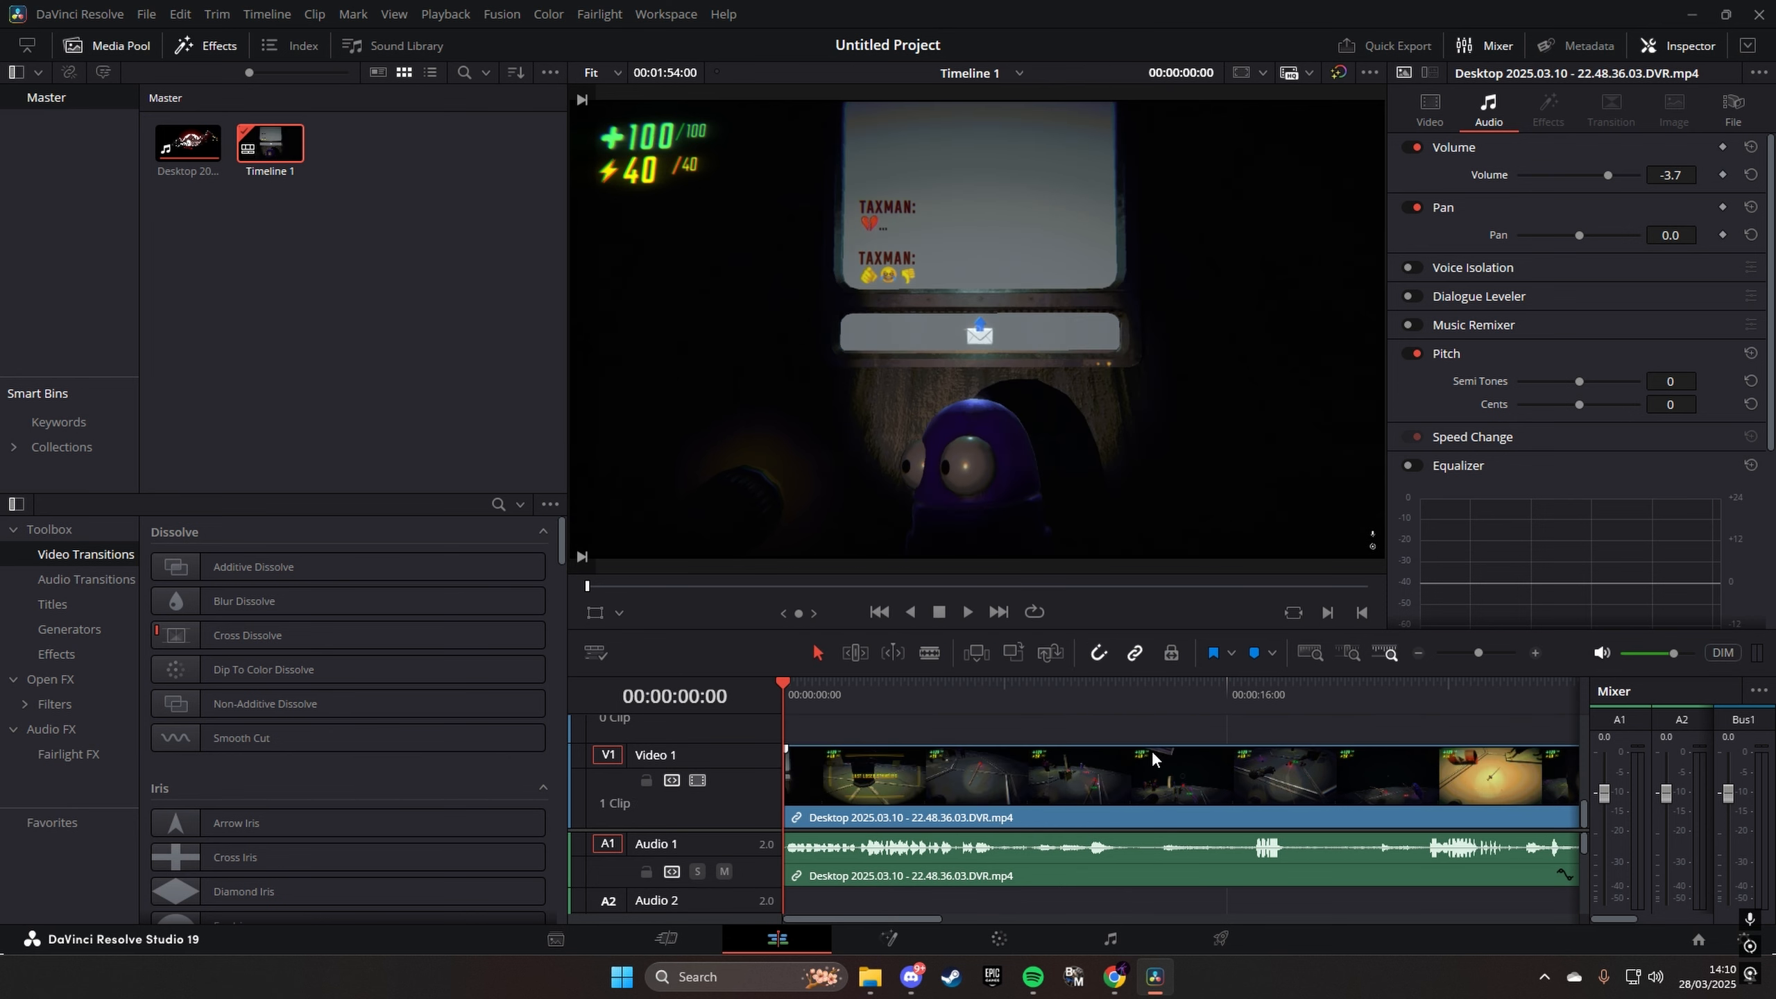
- Undo the opening section's removal, and try trimming the clip's start in by about 10:22 and back out on the timeline
{"action": "key", "text": "ctrl+z"}
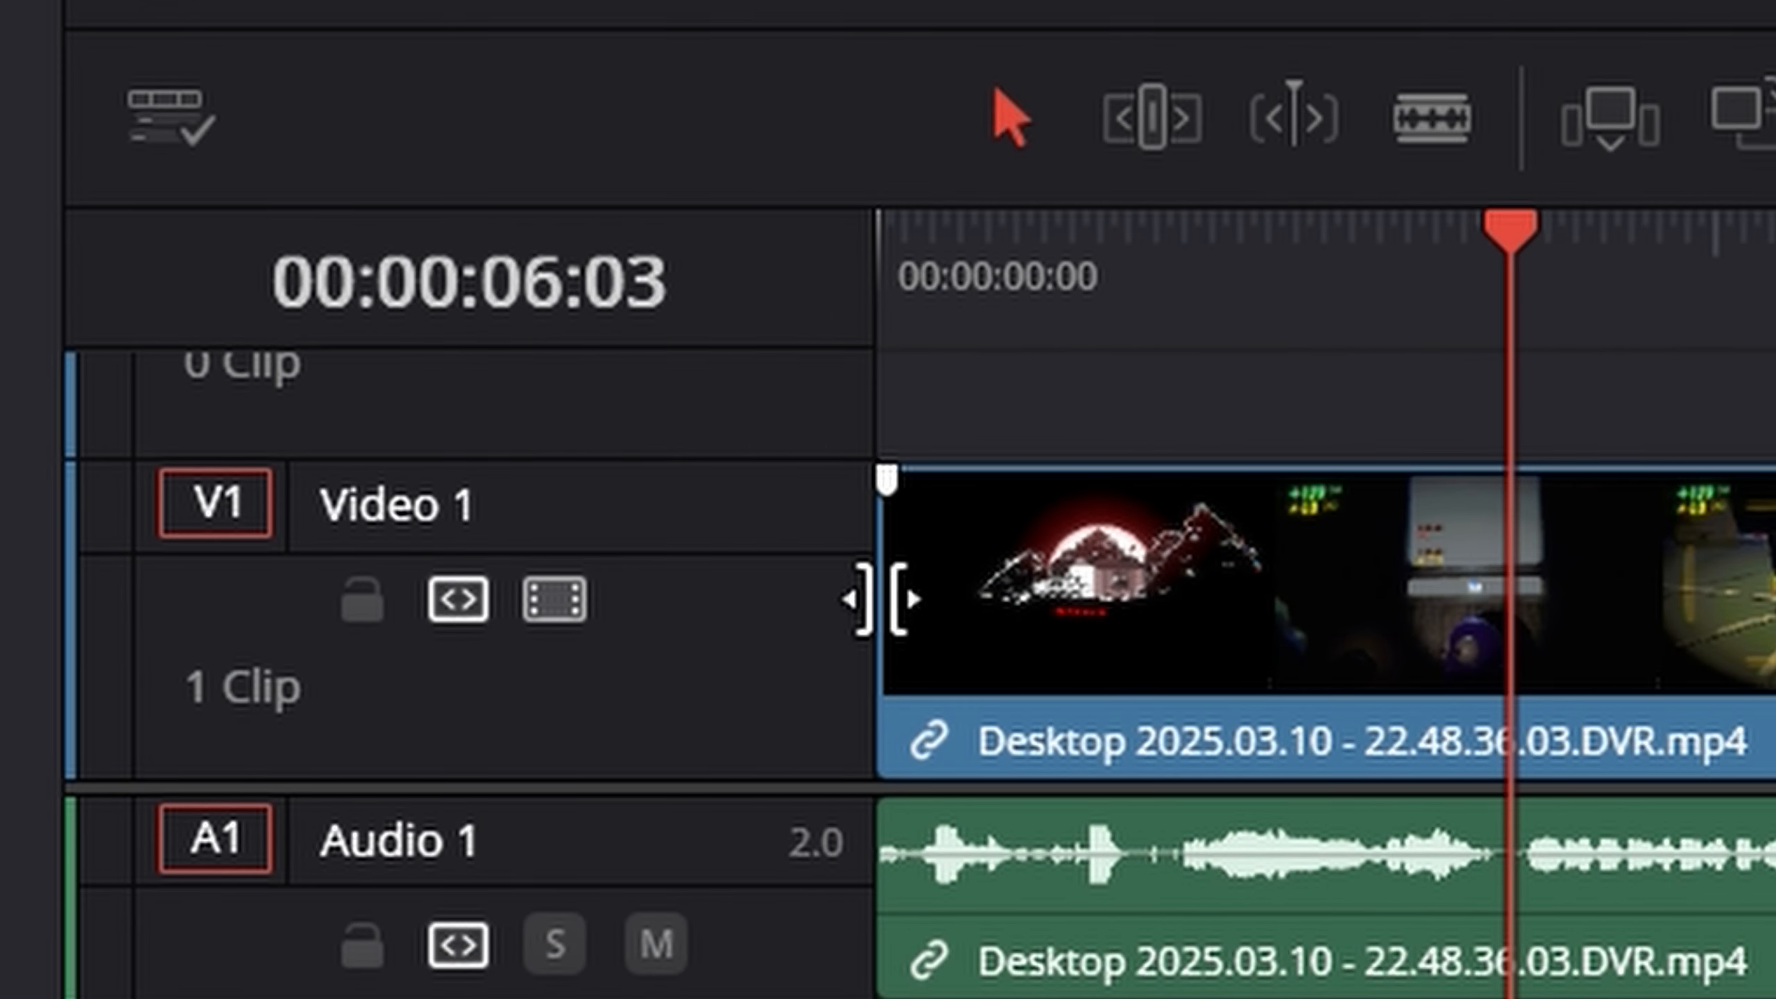
{"action": "left_click_drag", "start_coordinate": [880, 600], "coordinate": [1760, 649]}
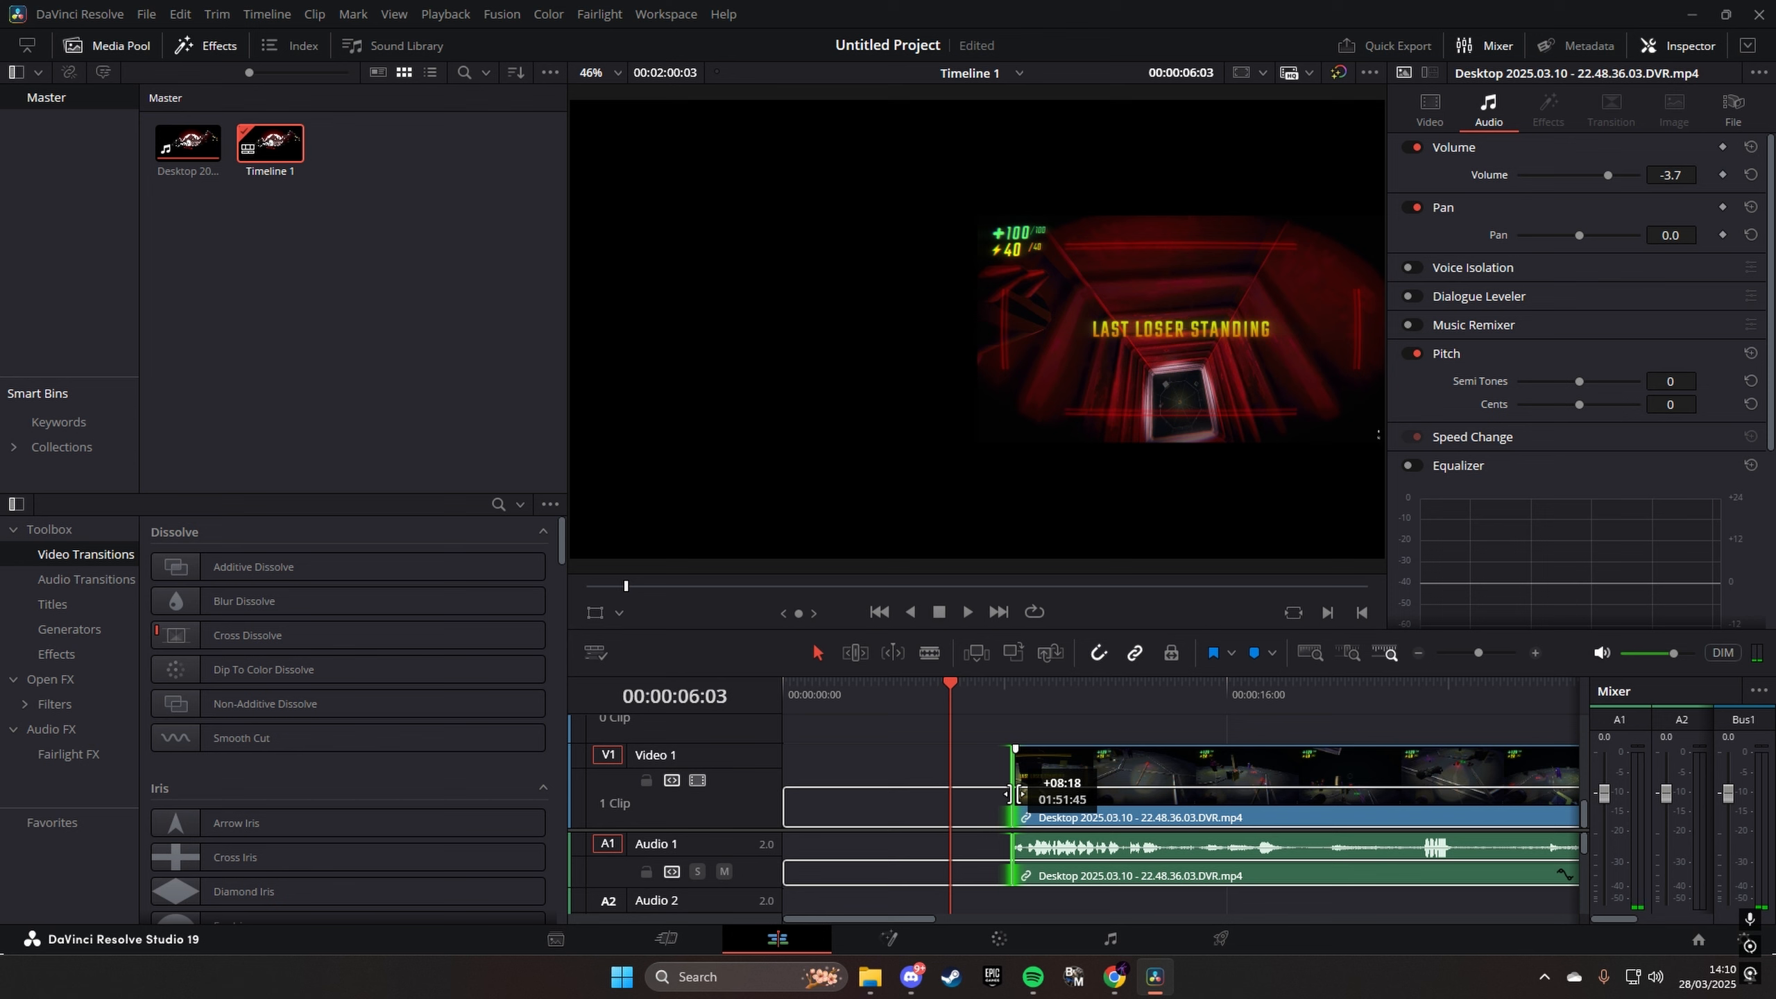
{"action": "left_click_drag", "start_coordinate": [1009, 793], "coordinate": [1014, 793]}
{"action": "left_click_drag", "start_coordinate": [1020, 792], "coordinate": [1068, 789]}
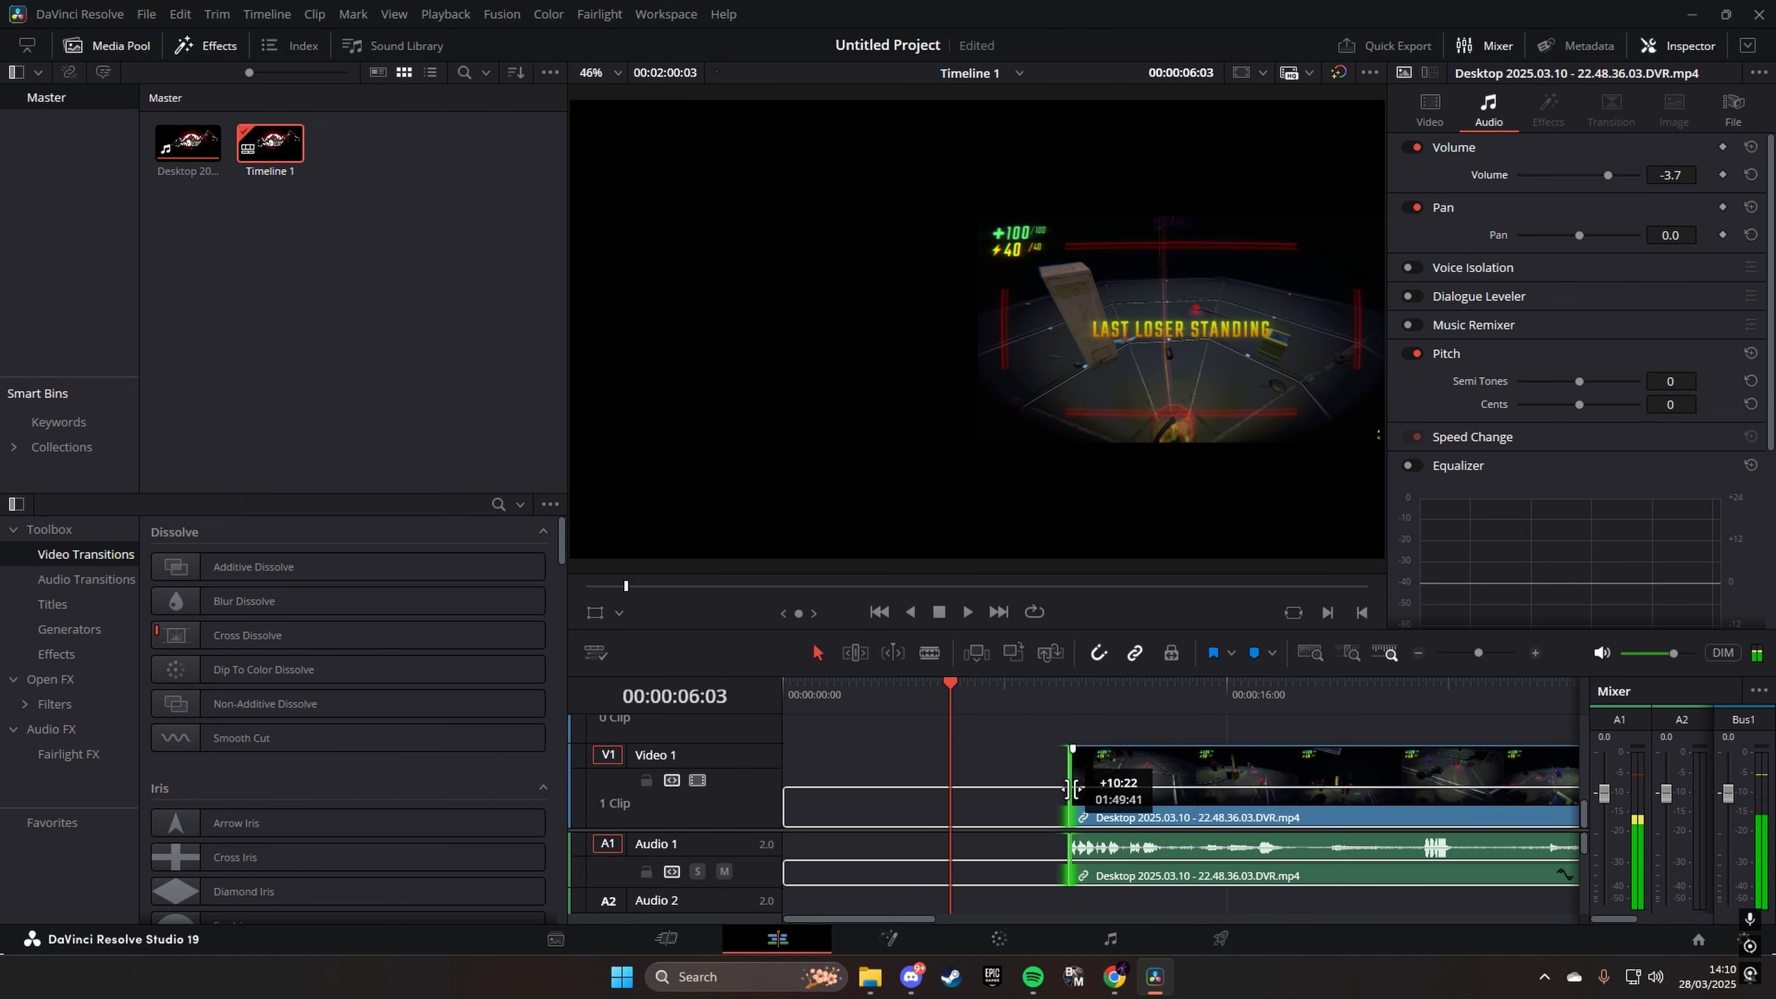
{"action": "left_click_drag", "start_coordinate": [1071, 789], "coordinate": [784, 776]}
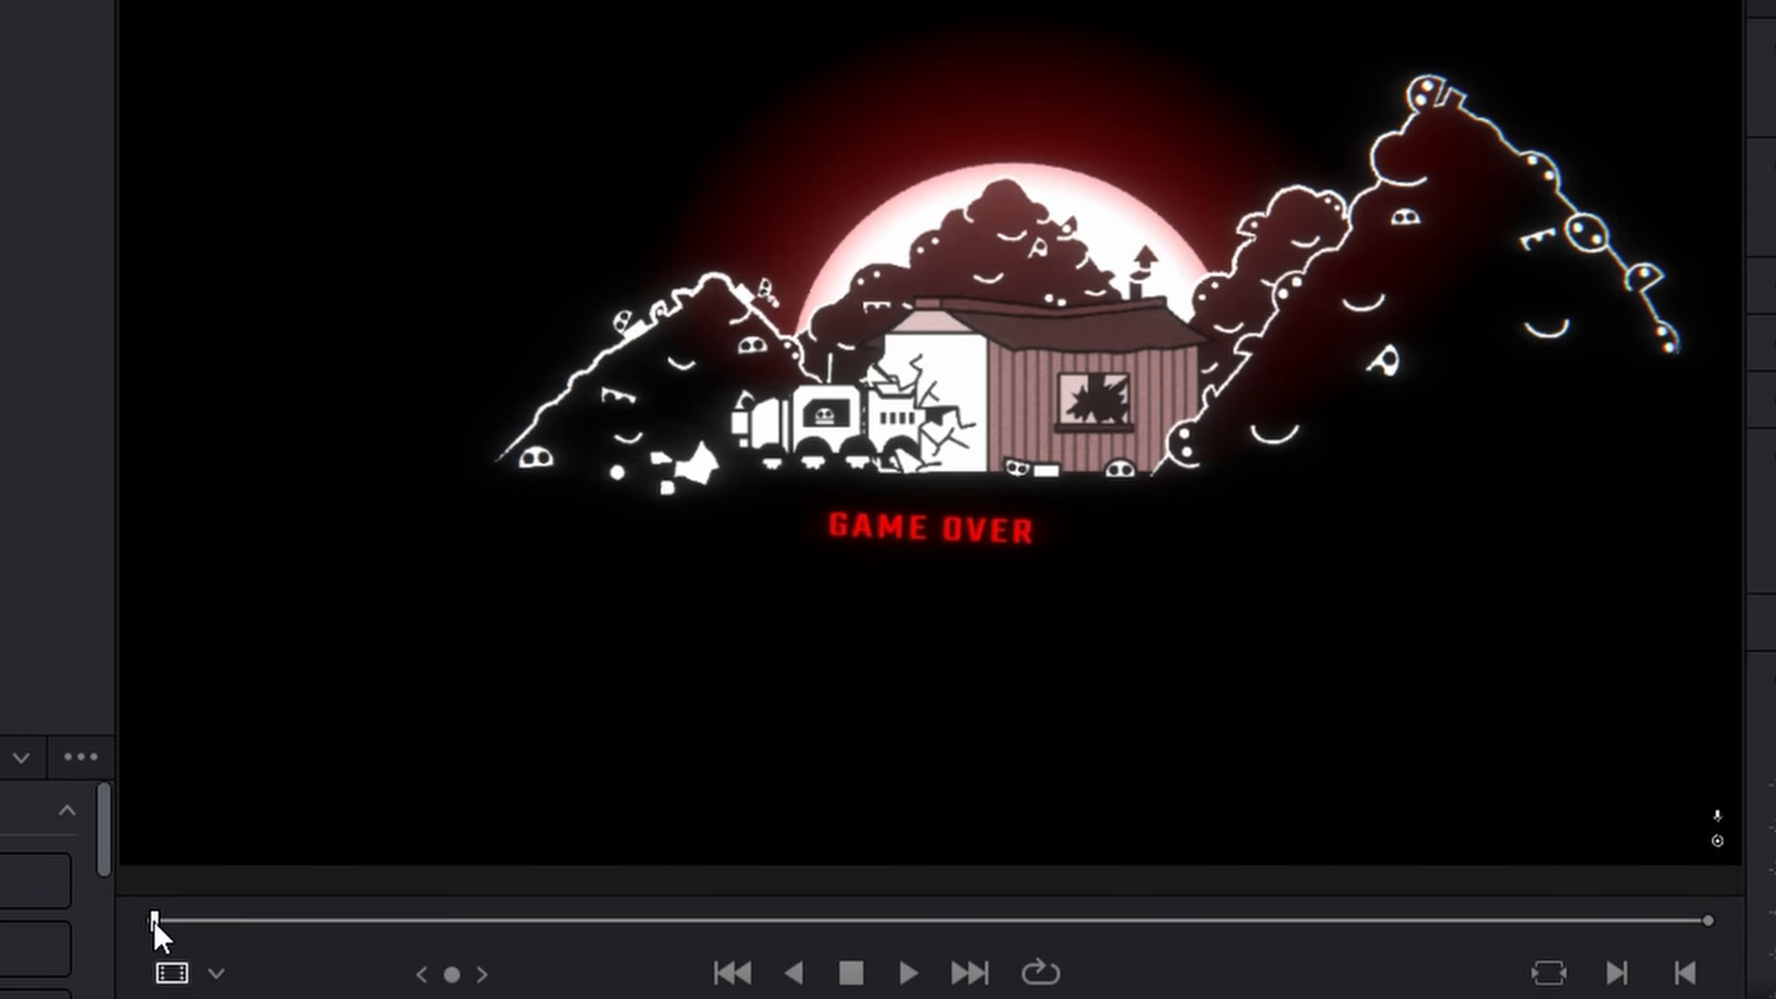
- Scrub through the clip in the source viewer, and try adjusting its in point from the start
{"action": "left_click_drag", "start_coordinate": [155, 922], "coordinate": [478, 916]}
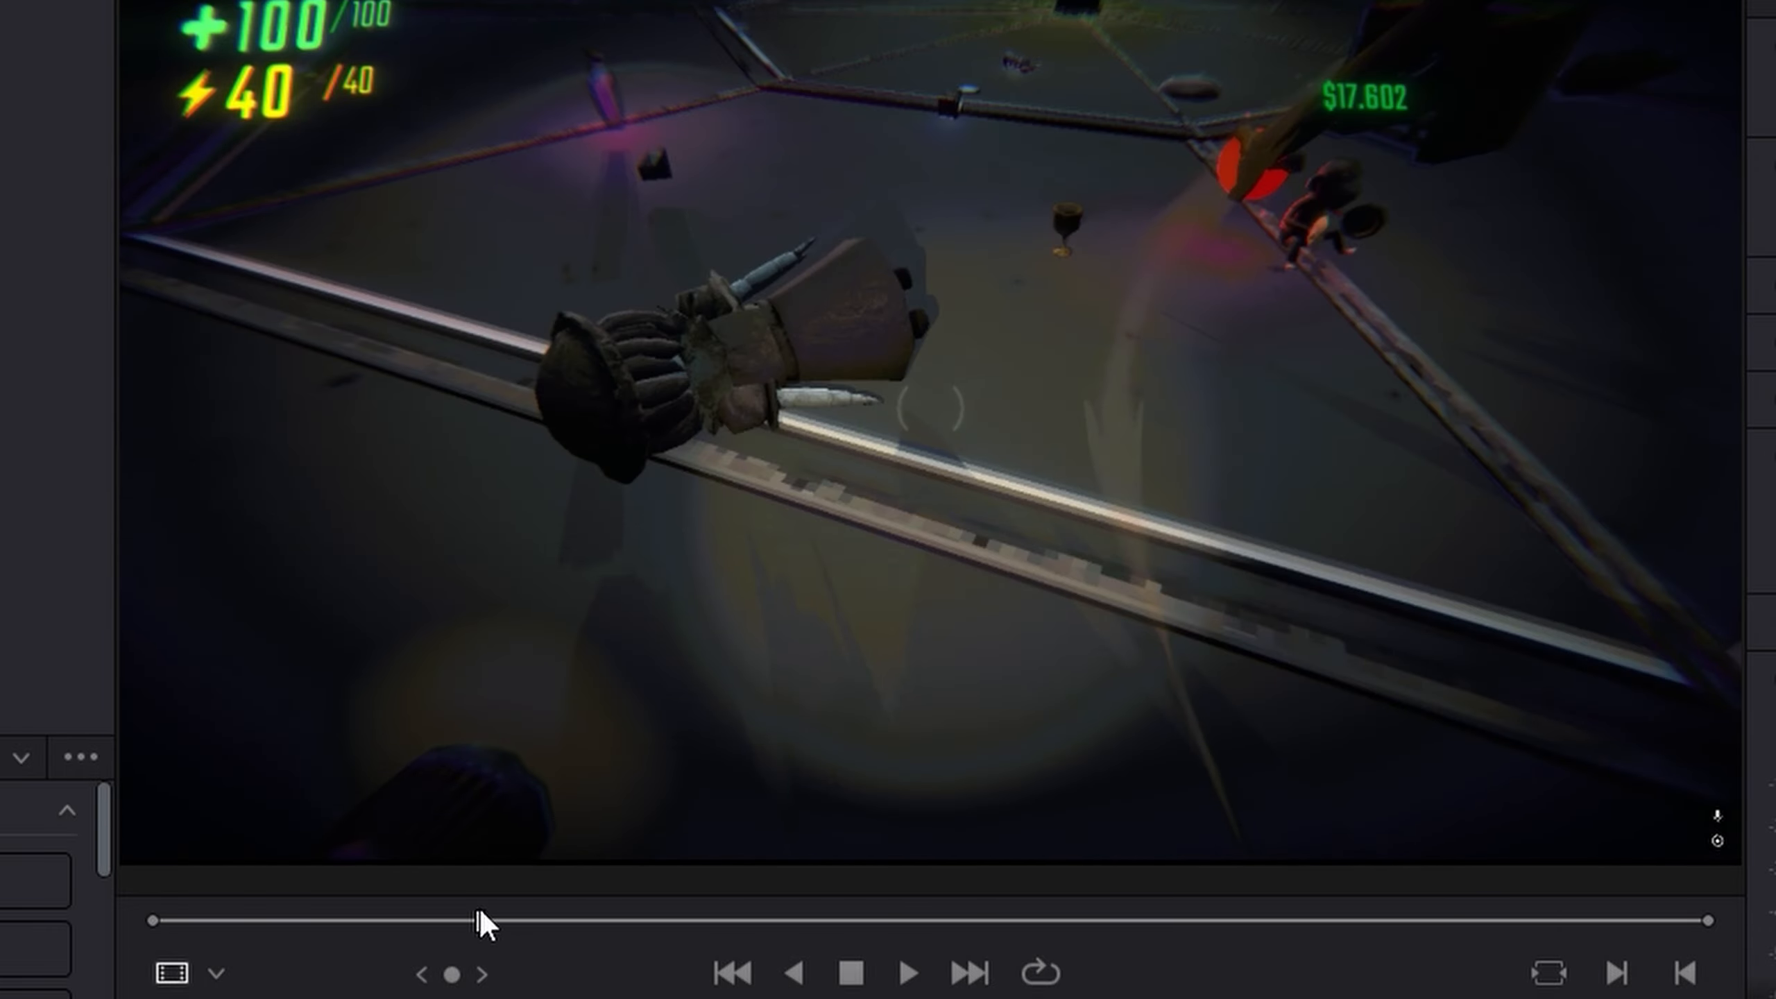
{"action": "left_click", "coordinate": [153, 920]}
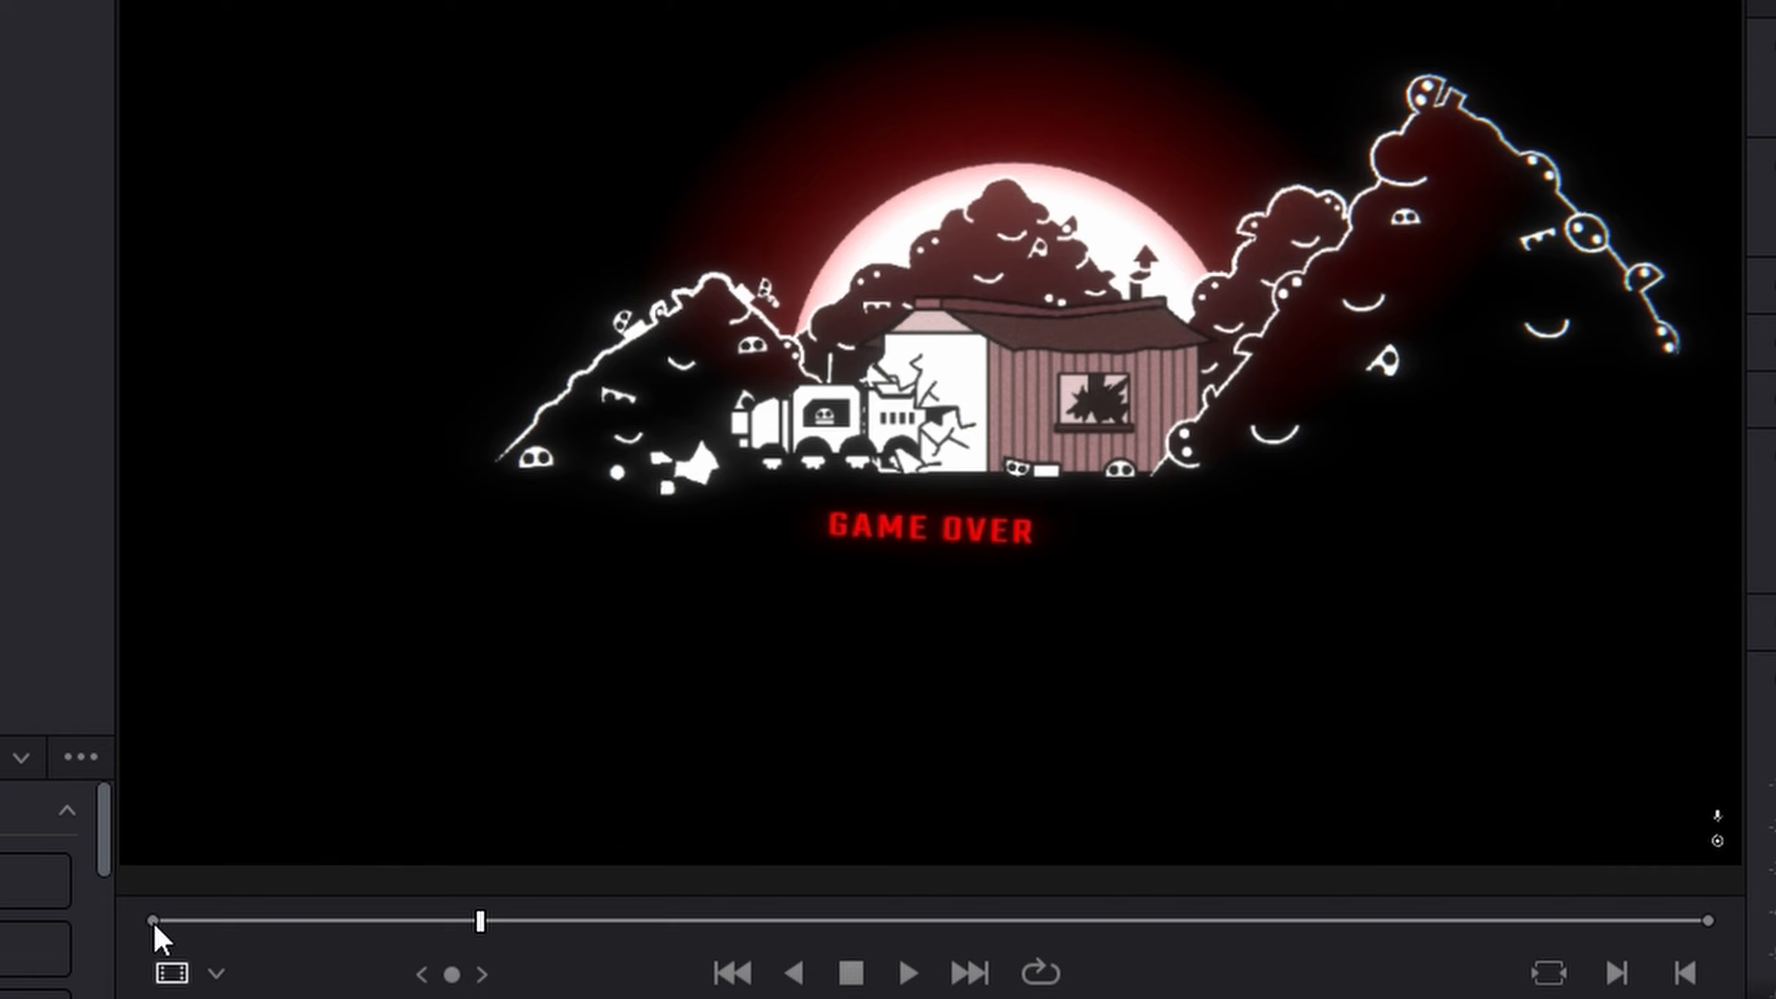
{"action": "mouse_move", "coordinate": [152, 920]}
{"action": "left_mouse_down"}
{"action": "mouse_move", "coordinate": [462, 920]}
{"action": "mouse_move", "coordinate": [135, 936]}
{"action": "left_mouse_up"}
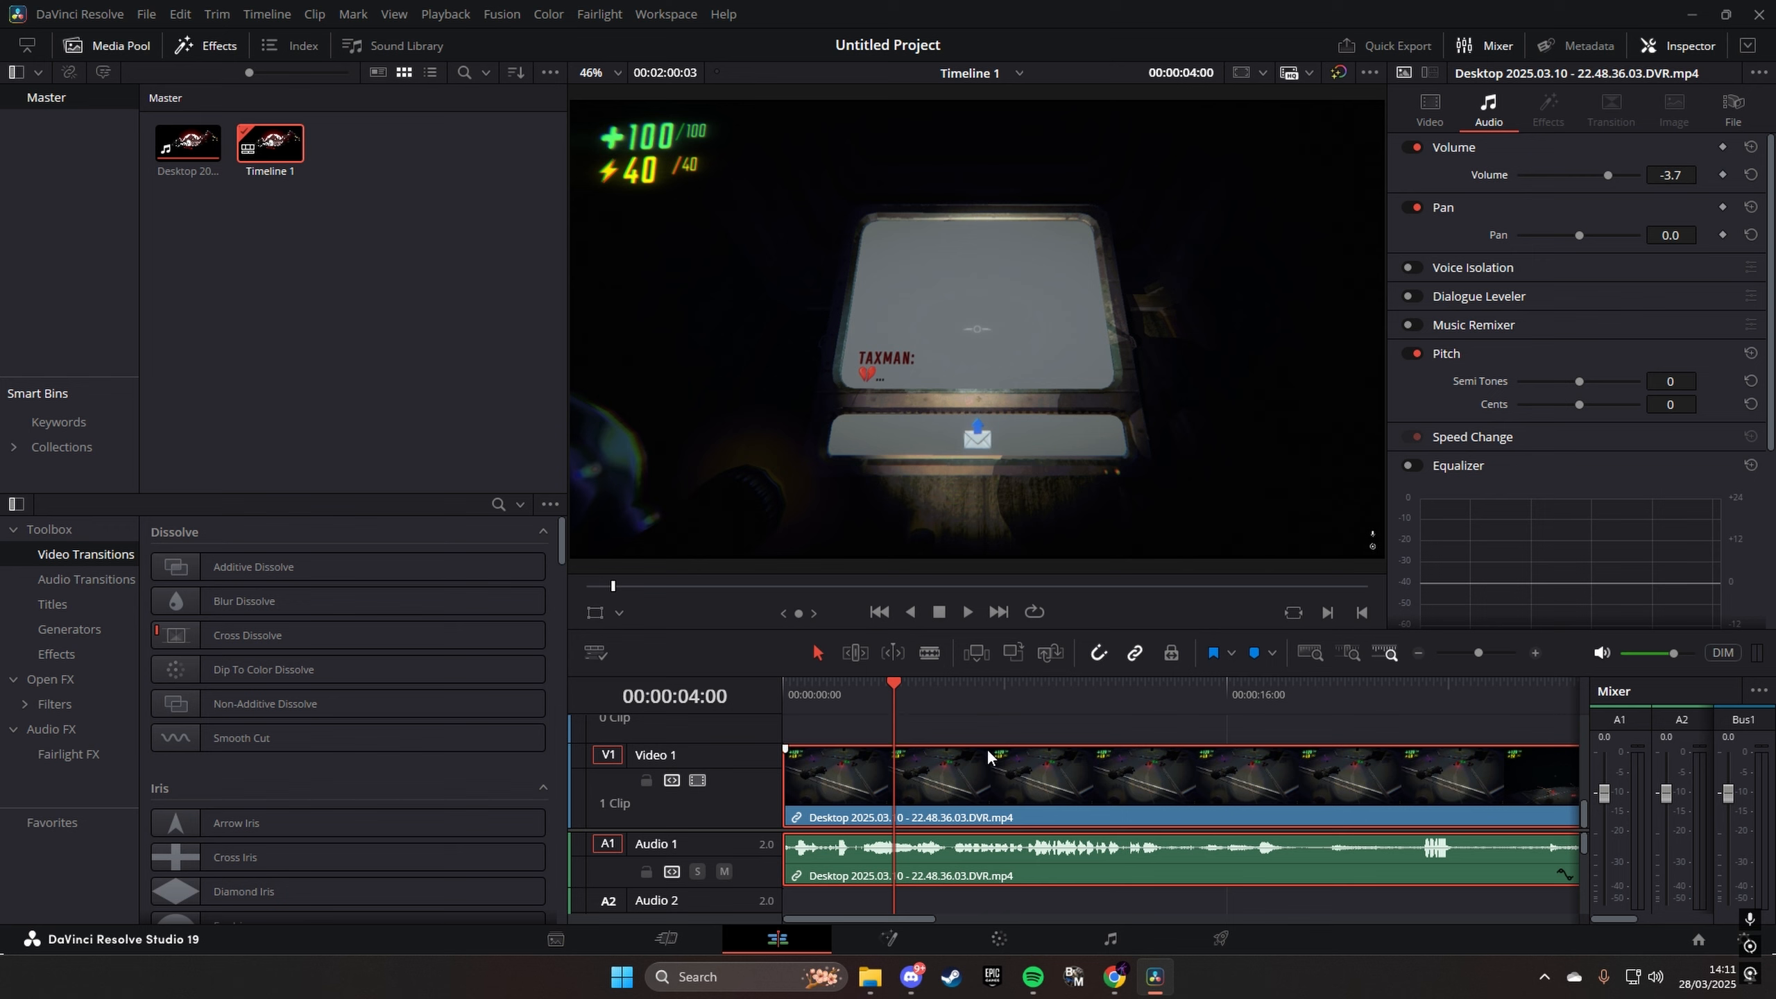
- Delete the clip, and add the recording Desktop 2025.03.16 - 20.02.09.04 from the Repo folder in File Explorer to the start of the timeline
{"action": "key", "text": "Delete"}
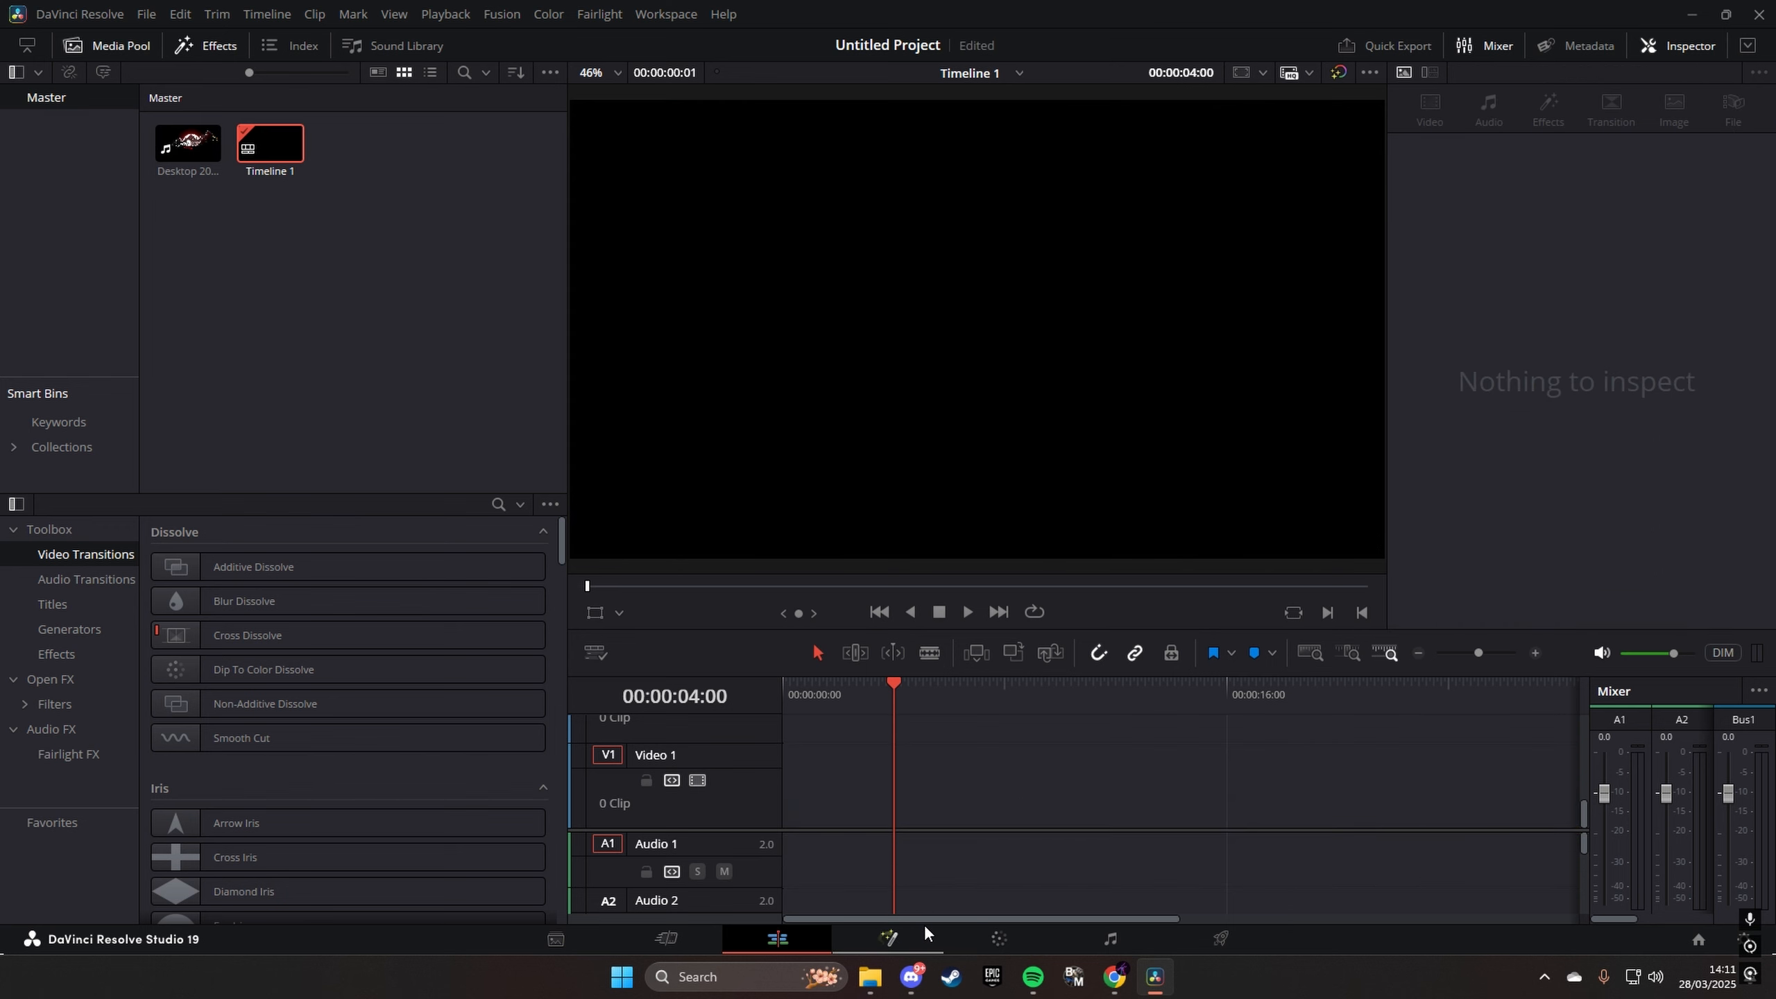
{"action": "left_click", "coordinate": [870, 977]}
{"action": "left_click", "coordinate": [749, 530]}
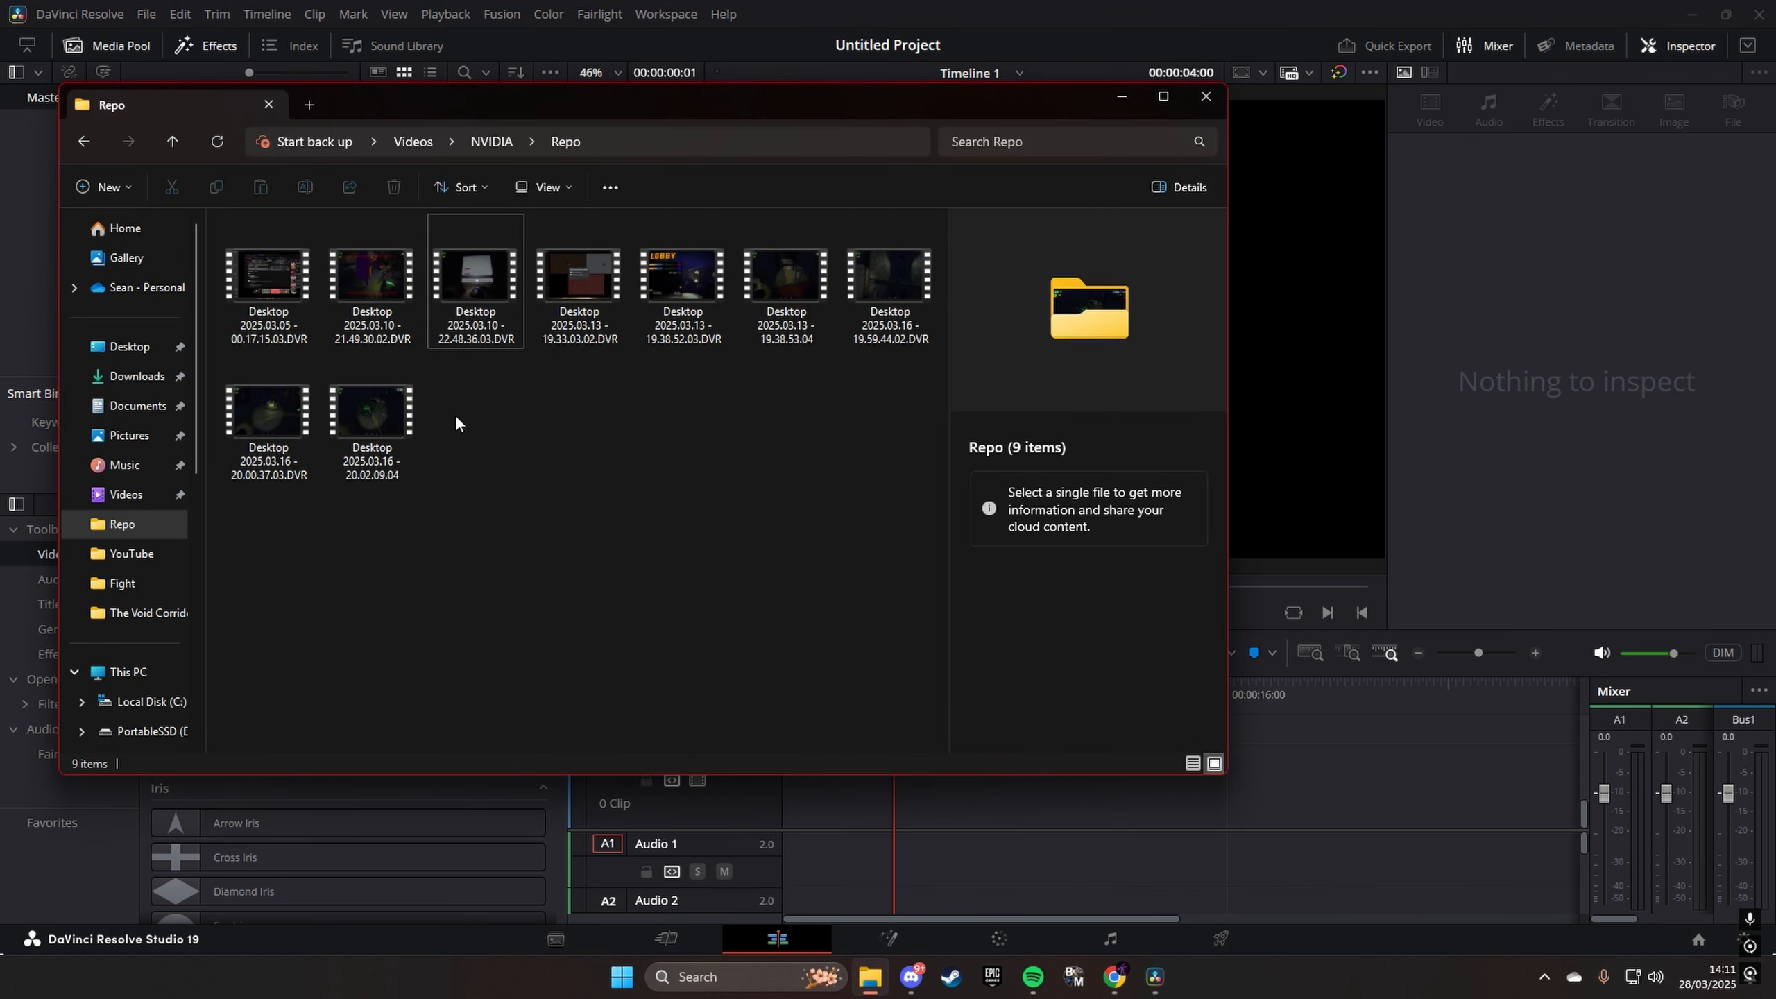
{"action": "left_click_drag", "start_coordinate": [371, 413], "coordinate": [790, 706]}
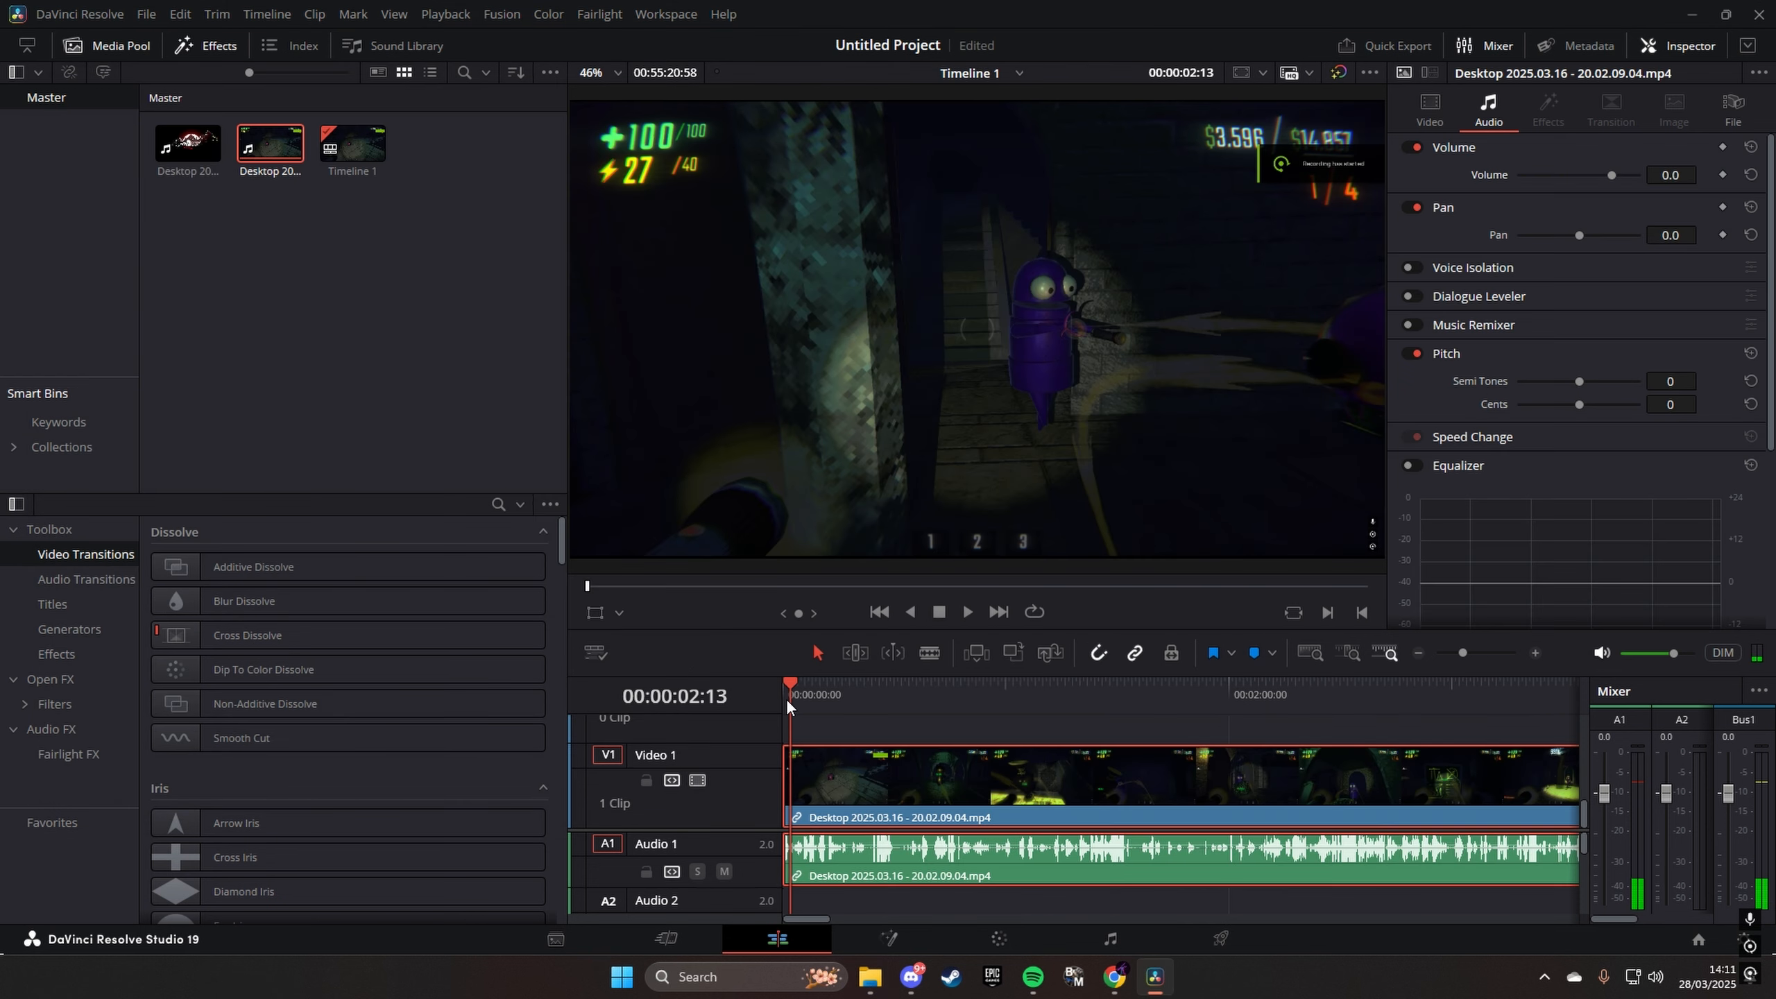
- Move the playhead to the timeline's start, and try trimming the long clip's start edge inward and back out
{"action": "left_click", "coordinate": [786, 698]}
{"action": "left_click_drag", "start_coordinate": [791, 775], "coordinate": [1407, 774]}
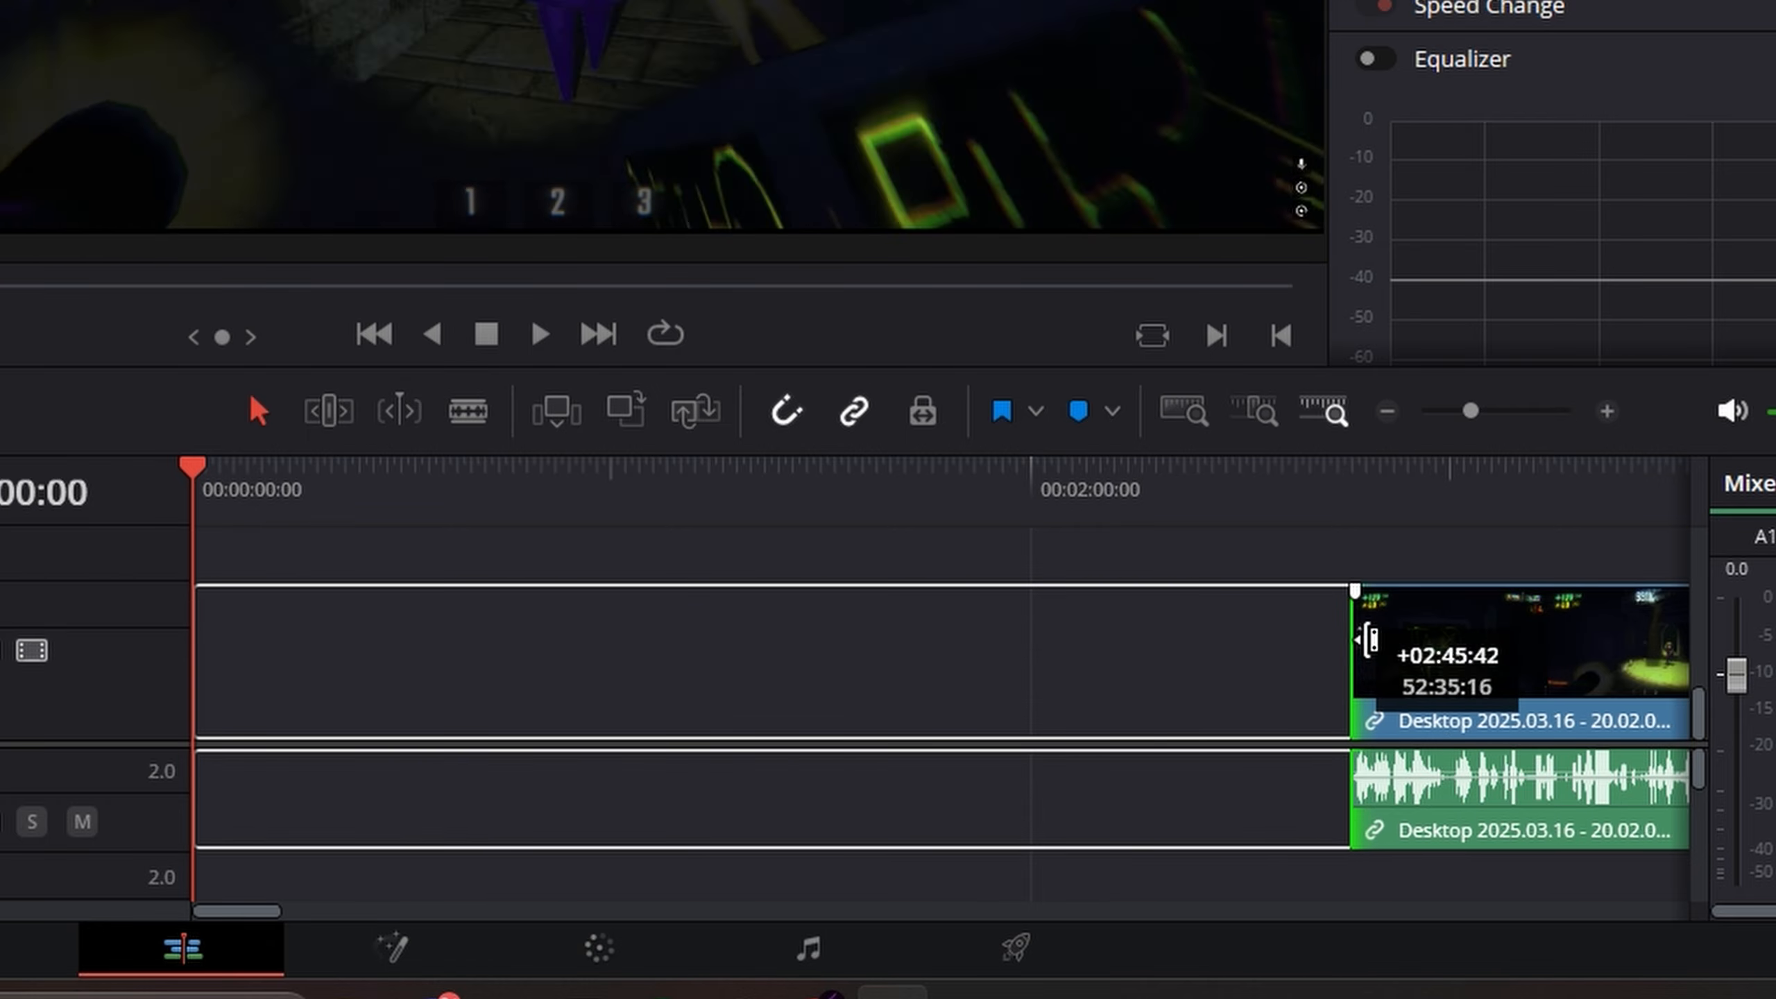
{"action": "left_click_drag", "start_coordinate": [1368, 640], "coordinate": [197, 634]}
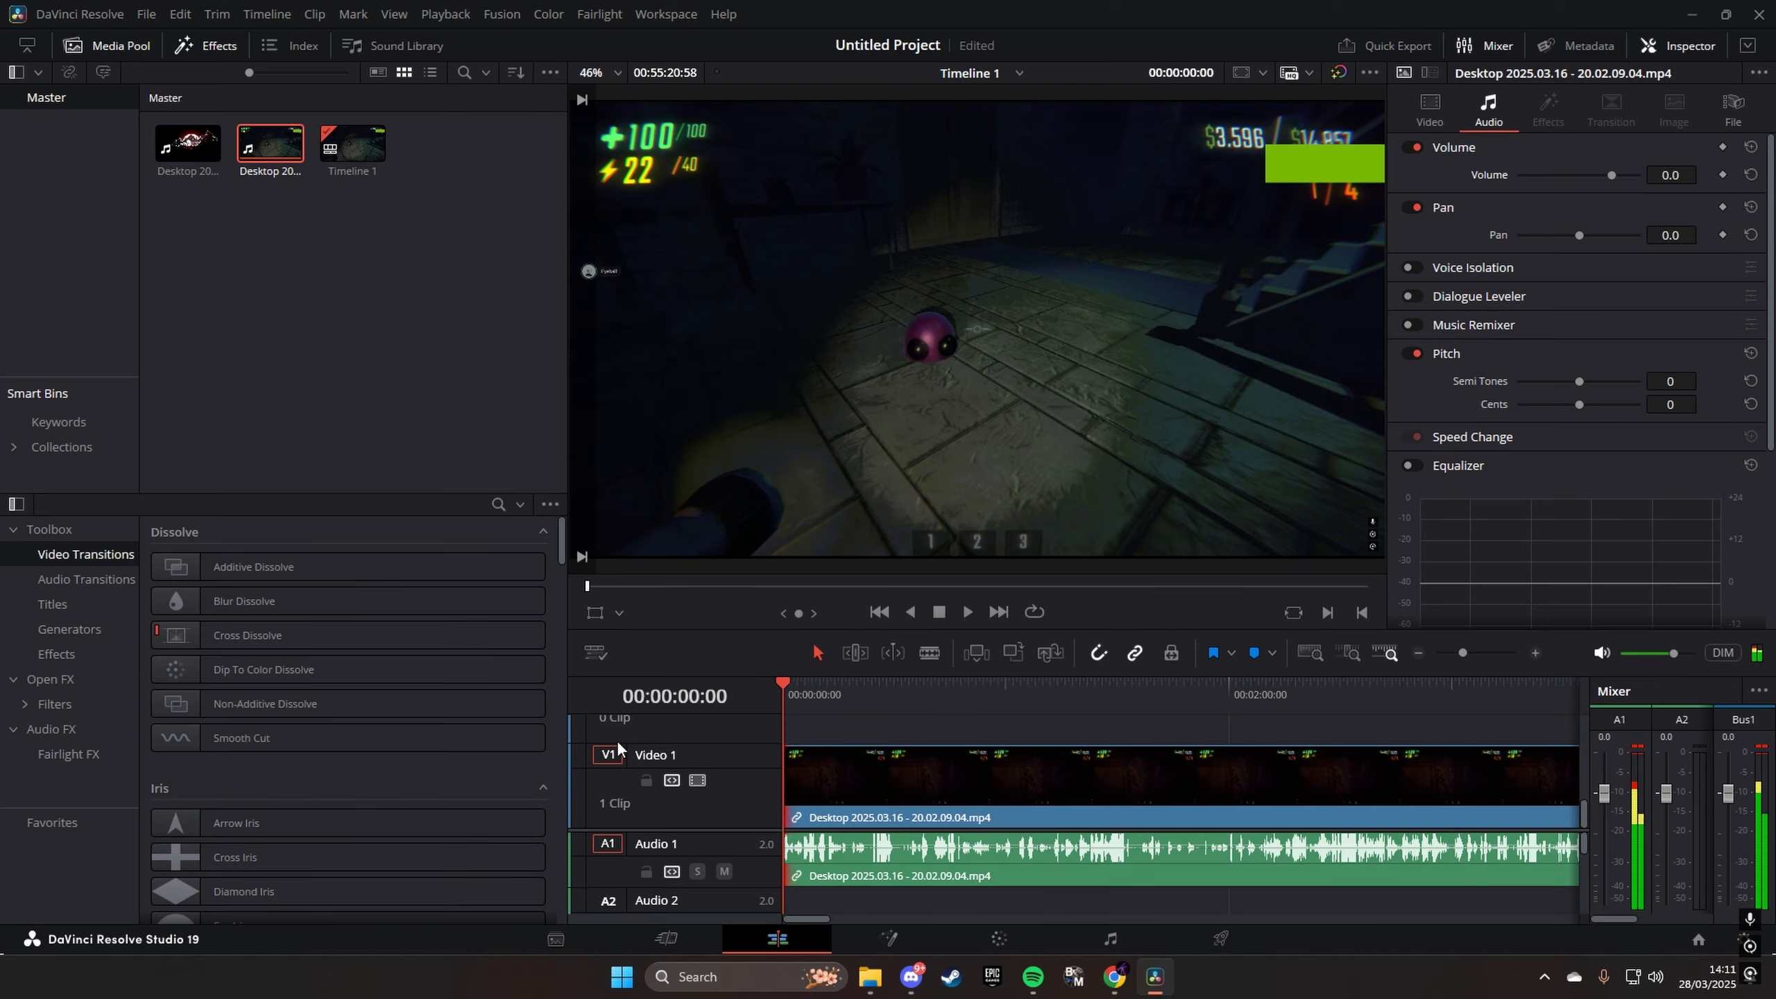
- Trim the clip's start in the source viewer to leave about 00:08:19:09, and move the clip to the timeline's start
{"action": "double_click", "coordinate": [1007, 767]}
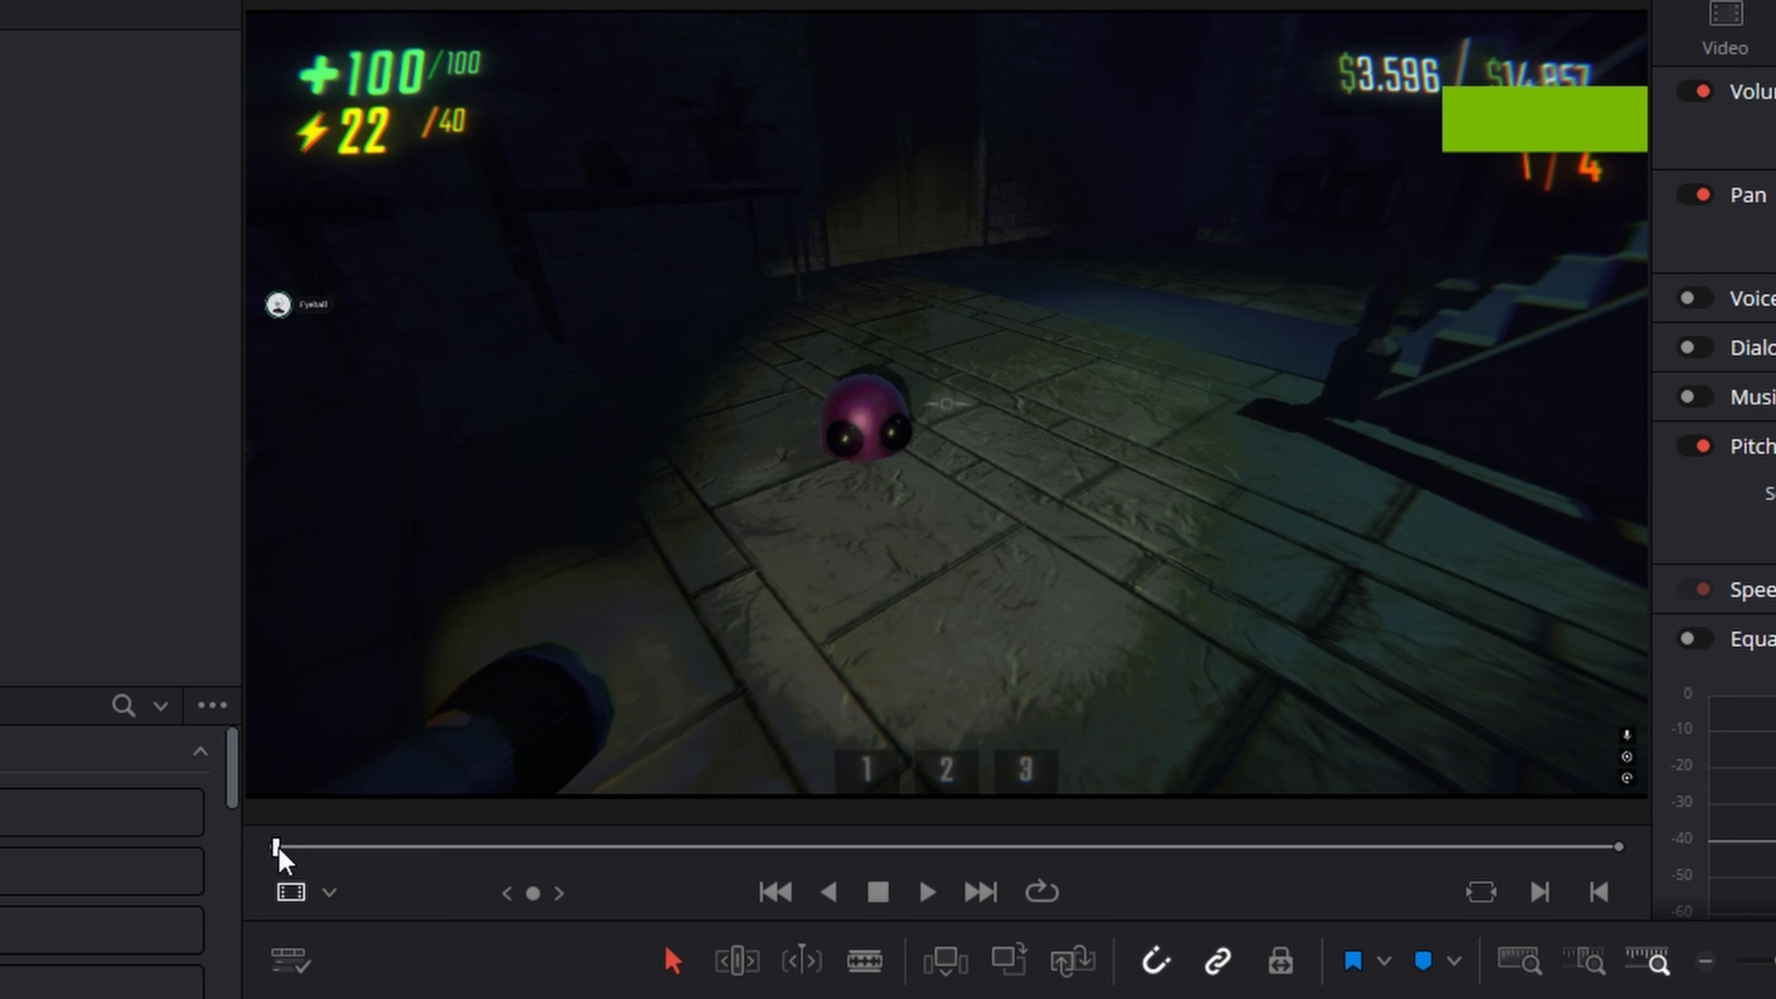
{"action": "left_click_drag", "start_coordinate": [301, 846], "coordinate": [1416, 870]}
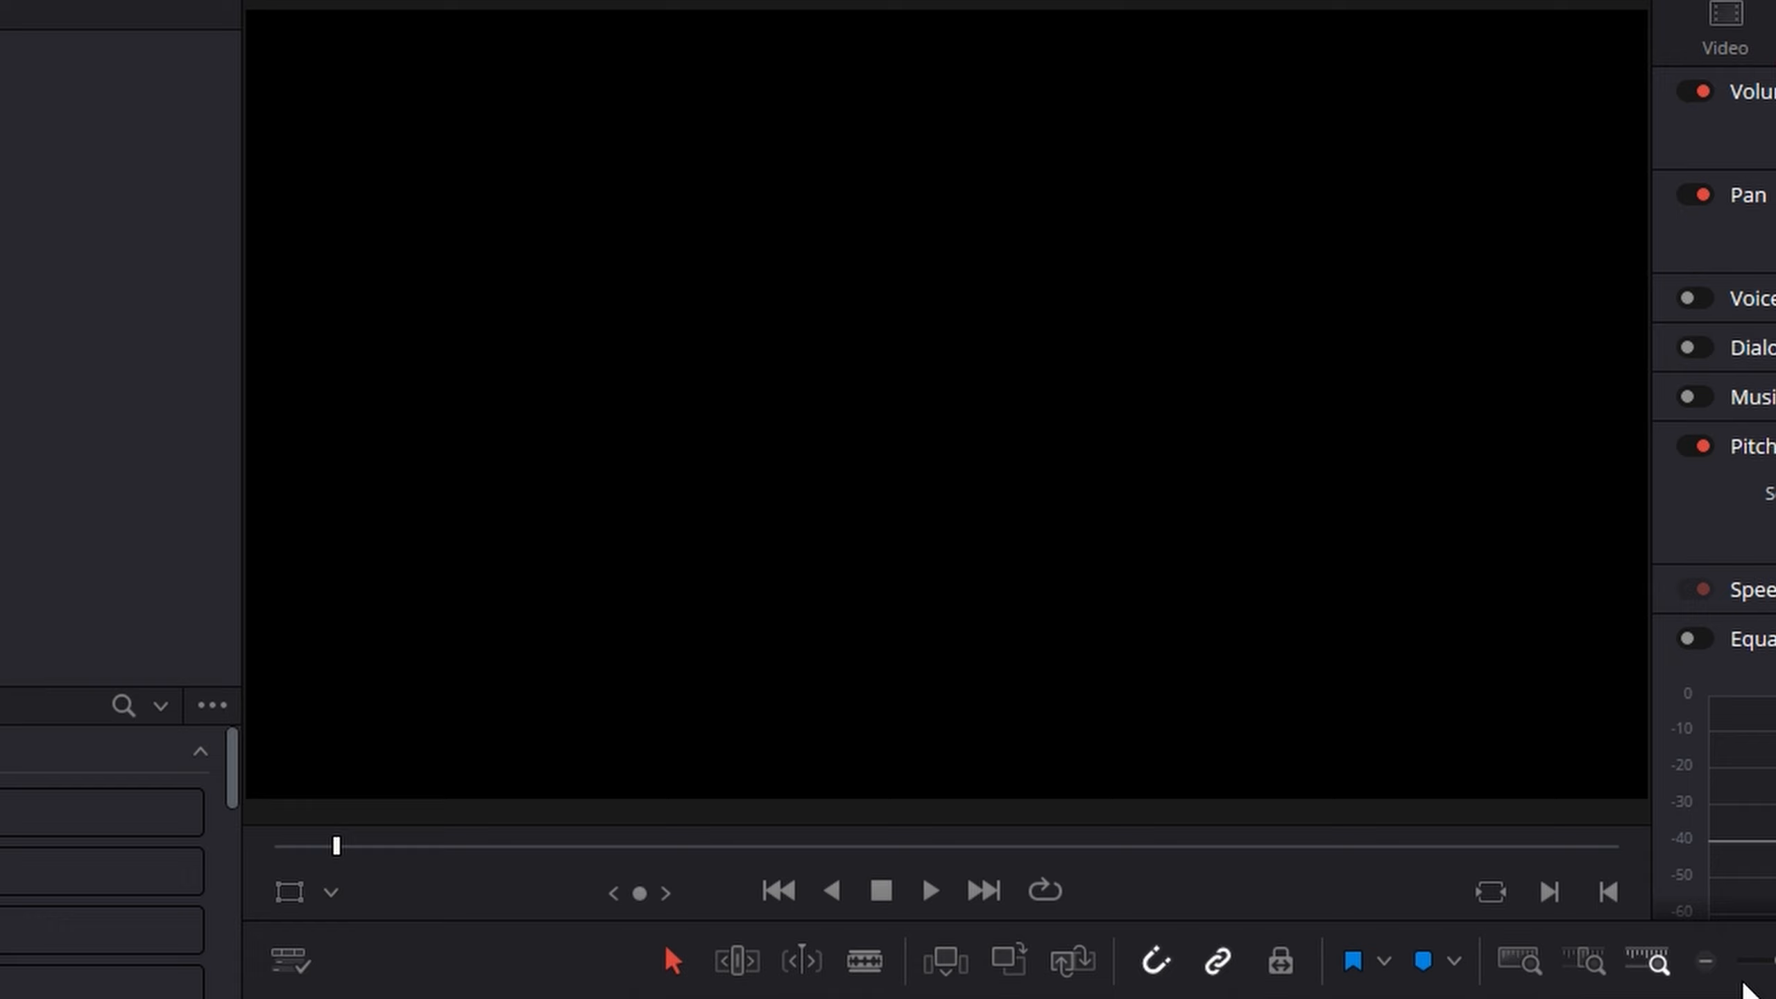
{"action": "left_click_drag", "start_coordinate": [1768, 964], "coordinate": [1727, 978]}
{"action": "left_click_drag", "start_coordinate": [1106, 826], "coordinate": [676, 794]}
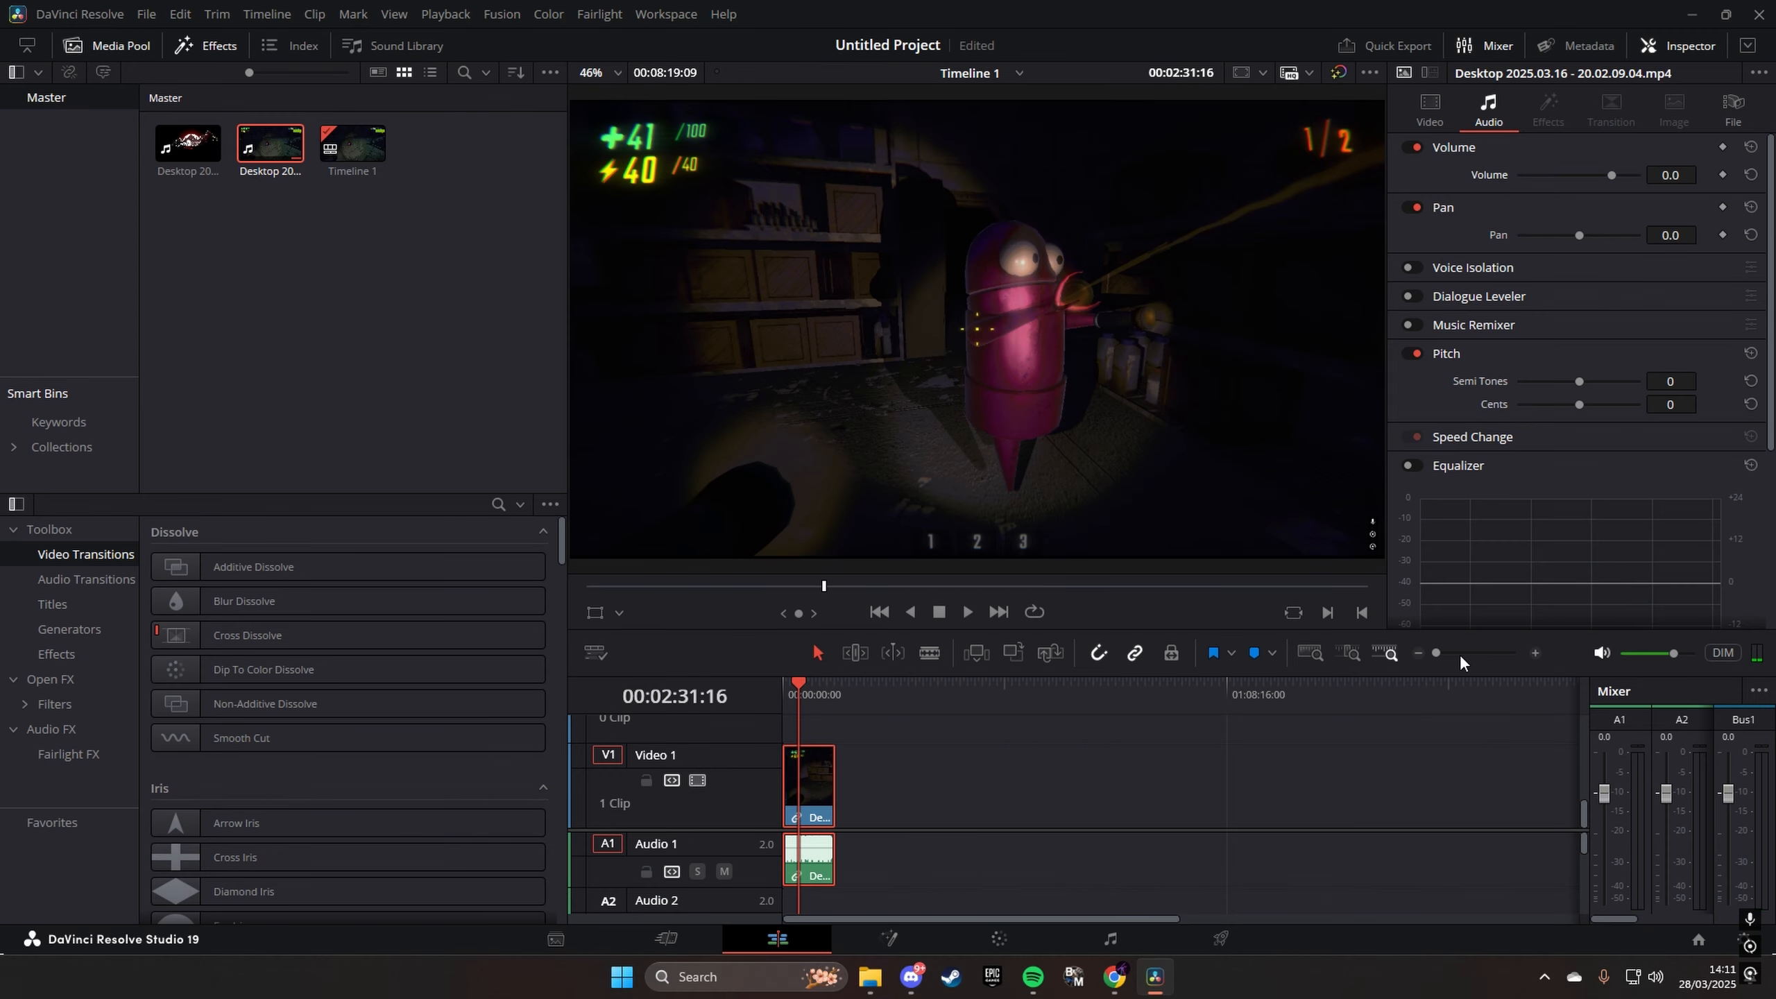
{"action": "left_click", "coordinate": [1459, 654]}
{"action": "key", "text": "Home"}
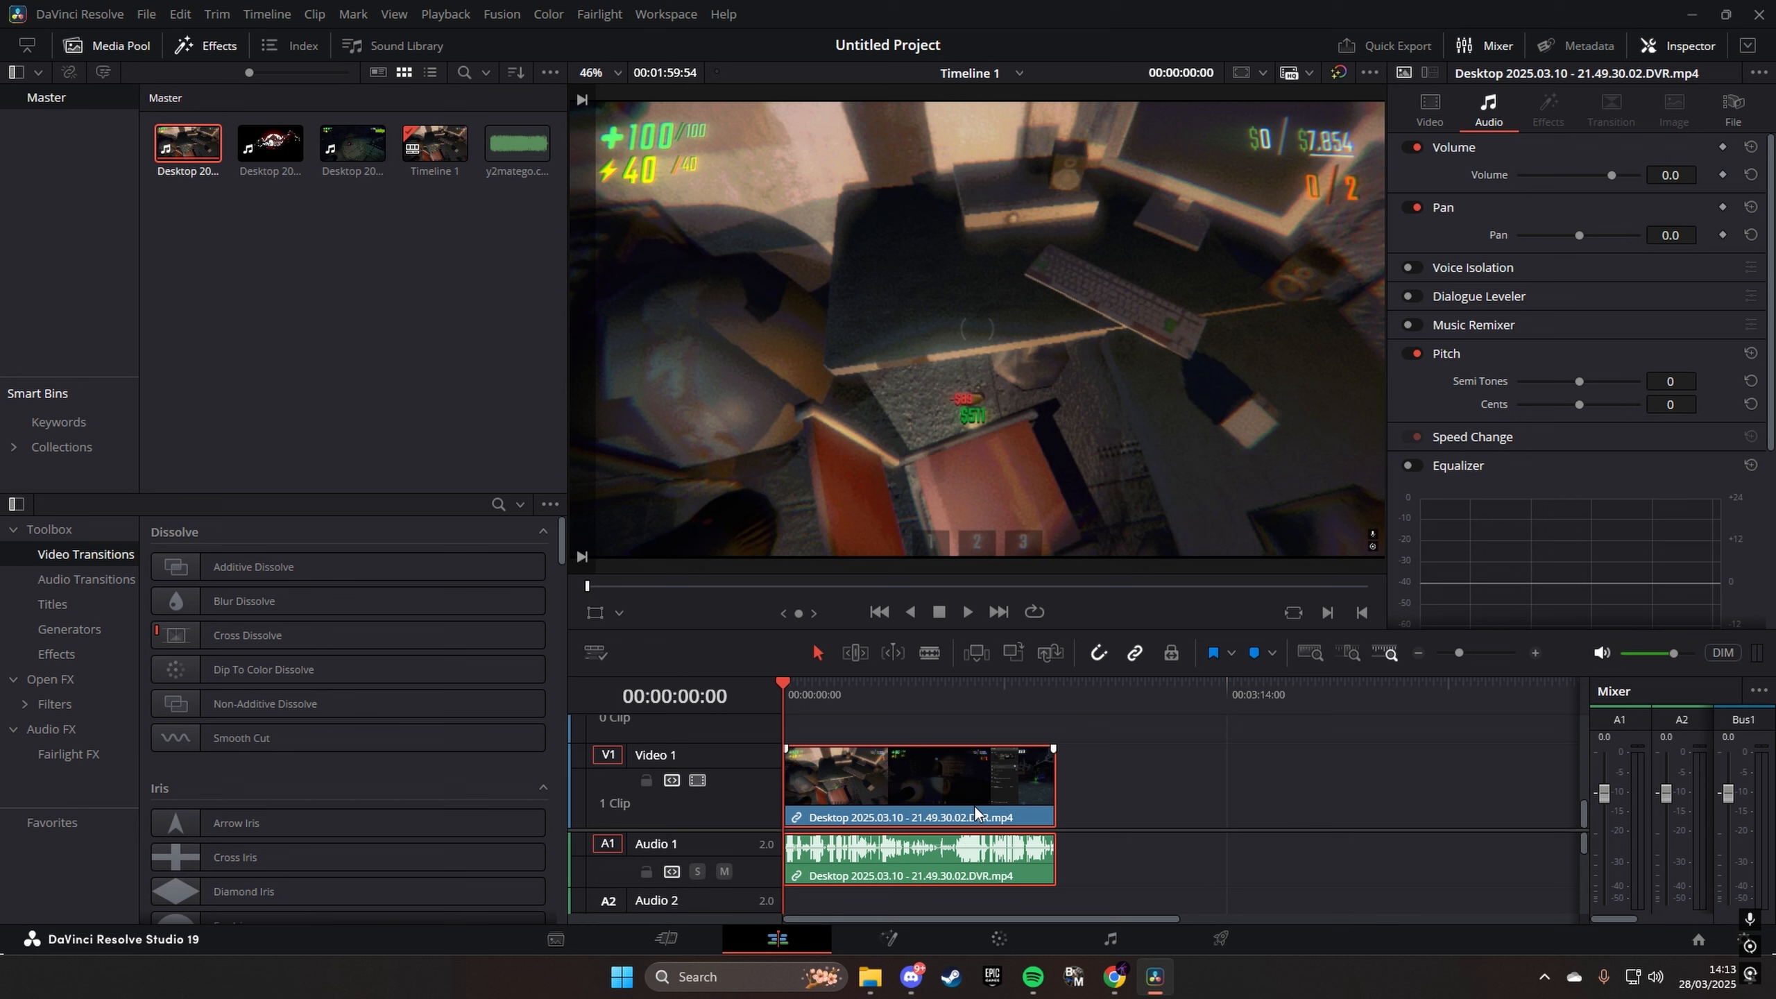
- Set the speed of the clip Desktop 2025.03.10 - 21.49.30.02.DVR.mp4 to 431%, and preview it on the timeline
{"action": "left_click", "coordinate": [1466, 654]}
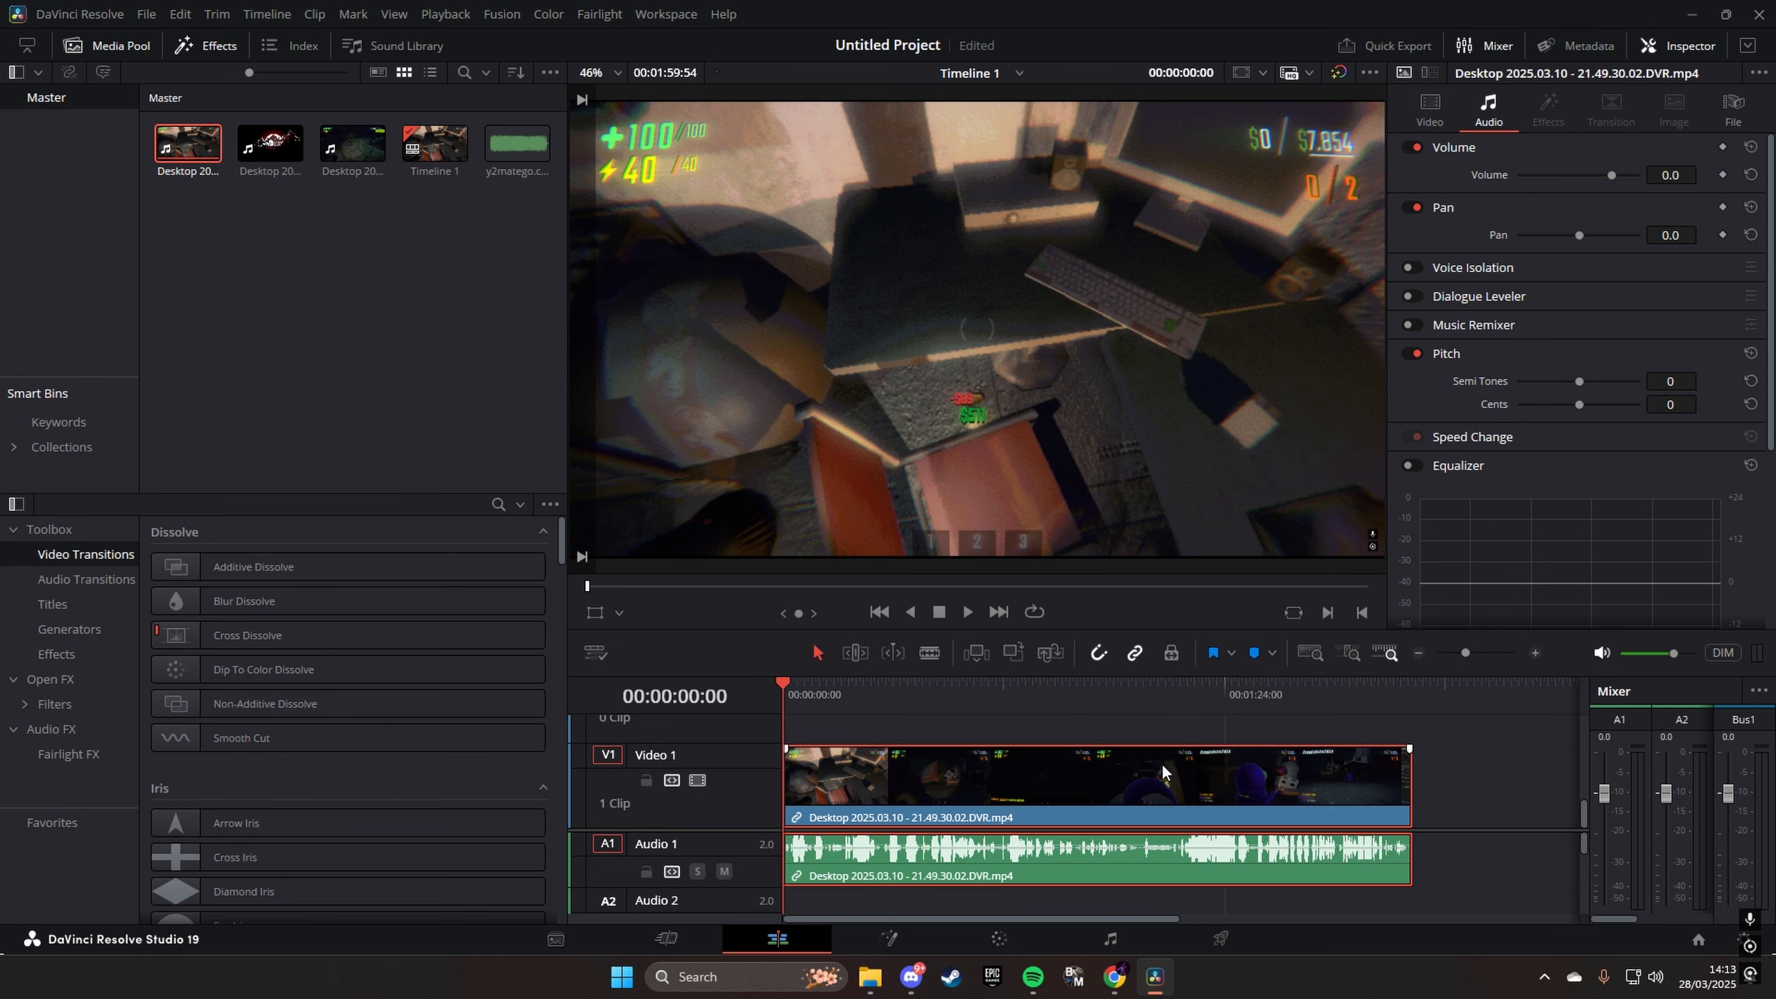
{"action": "right_click", "coordinate": [1051, 787]}
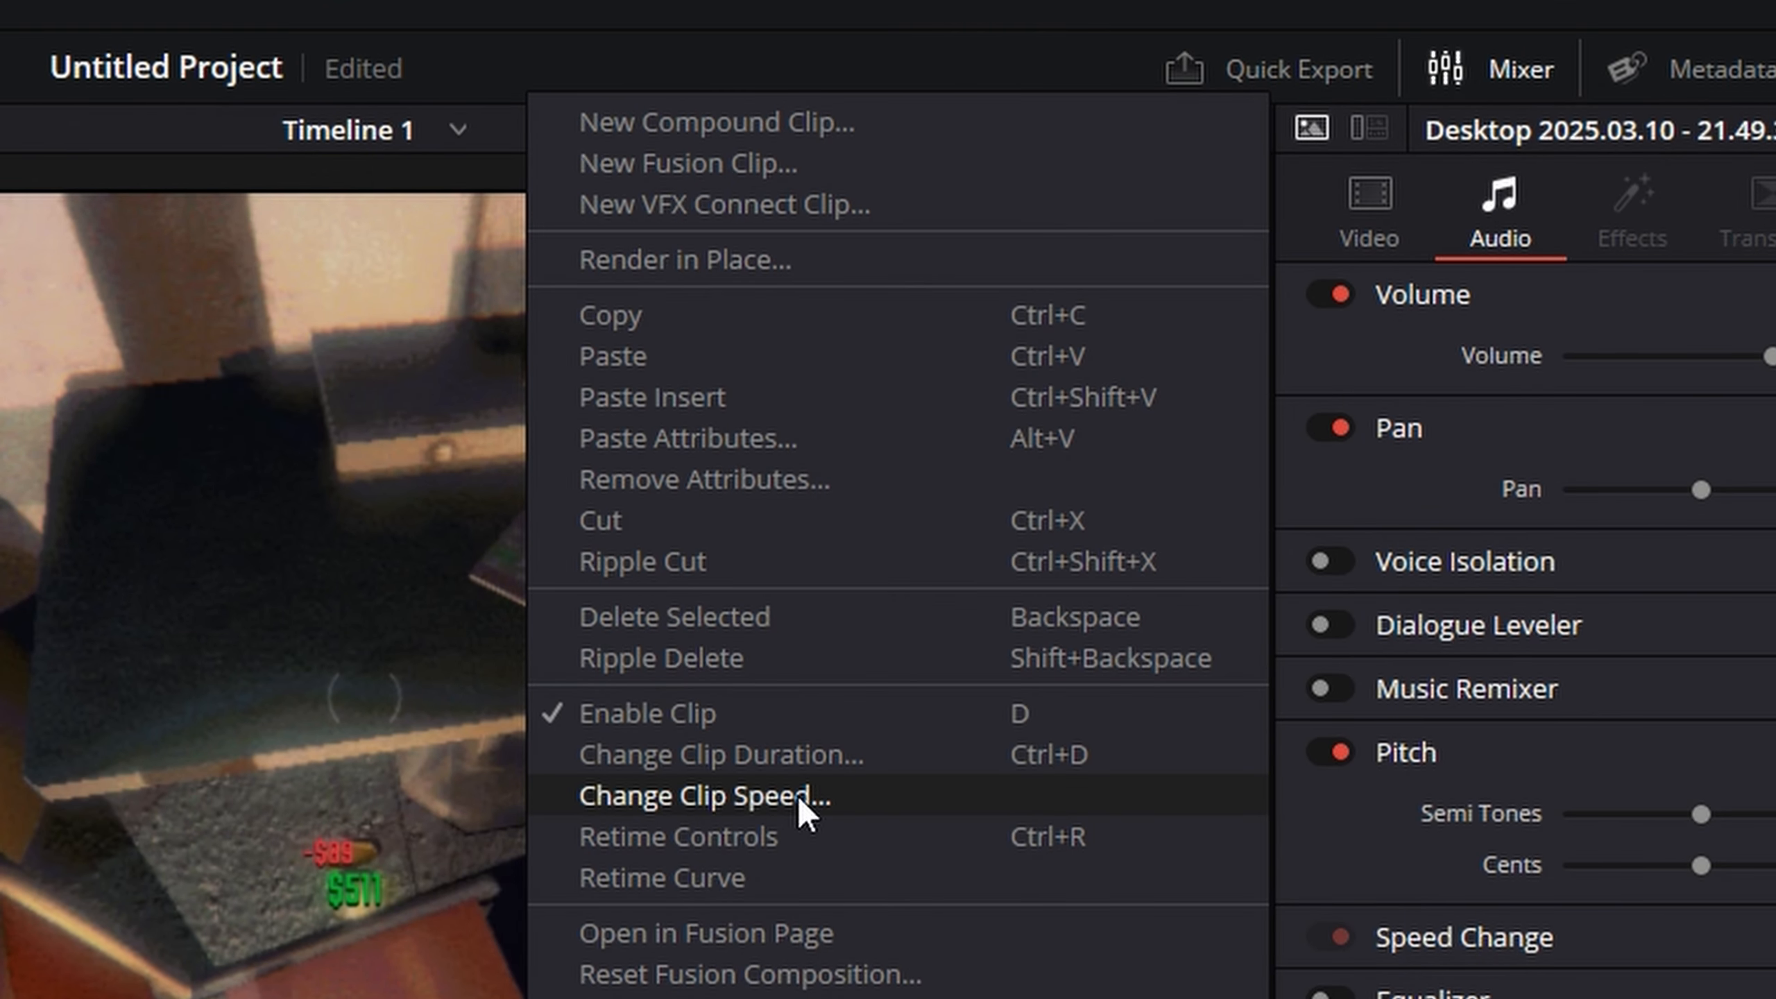
{"action": "left_click", "coordinate": [798, 795]}
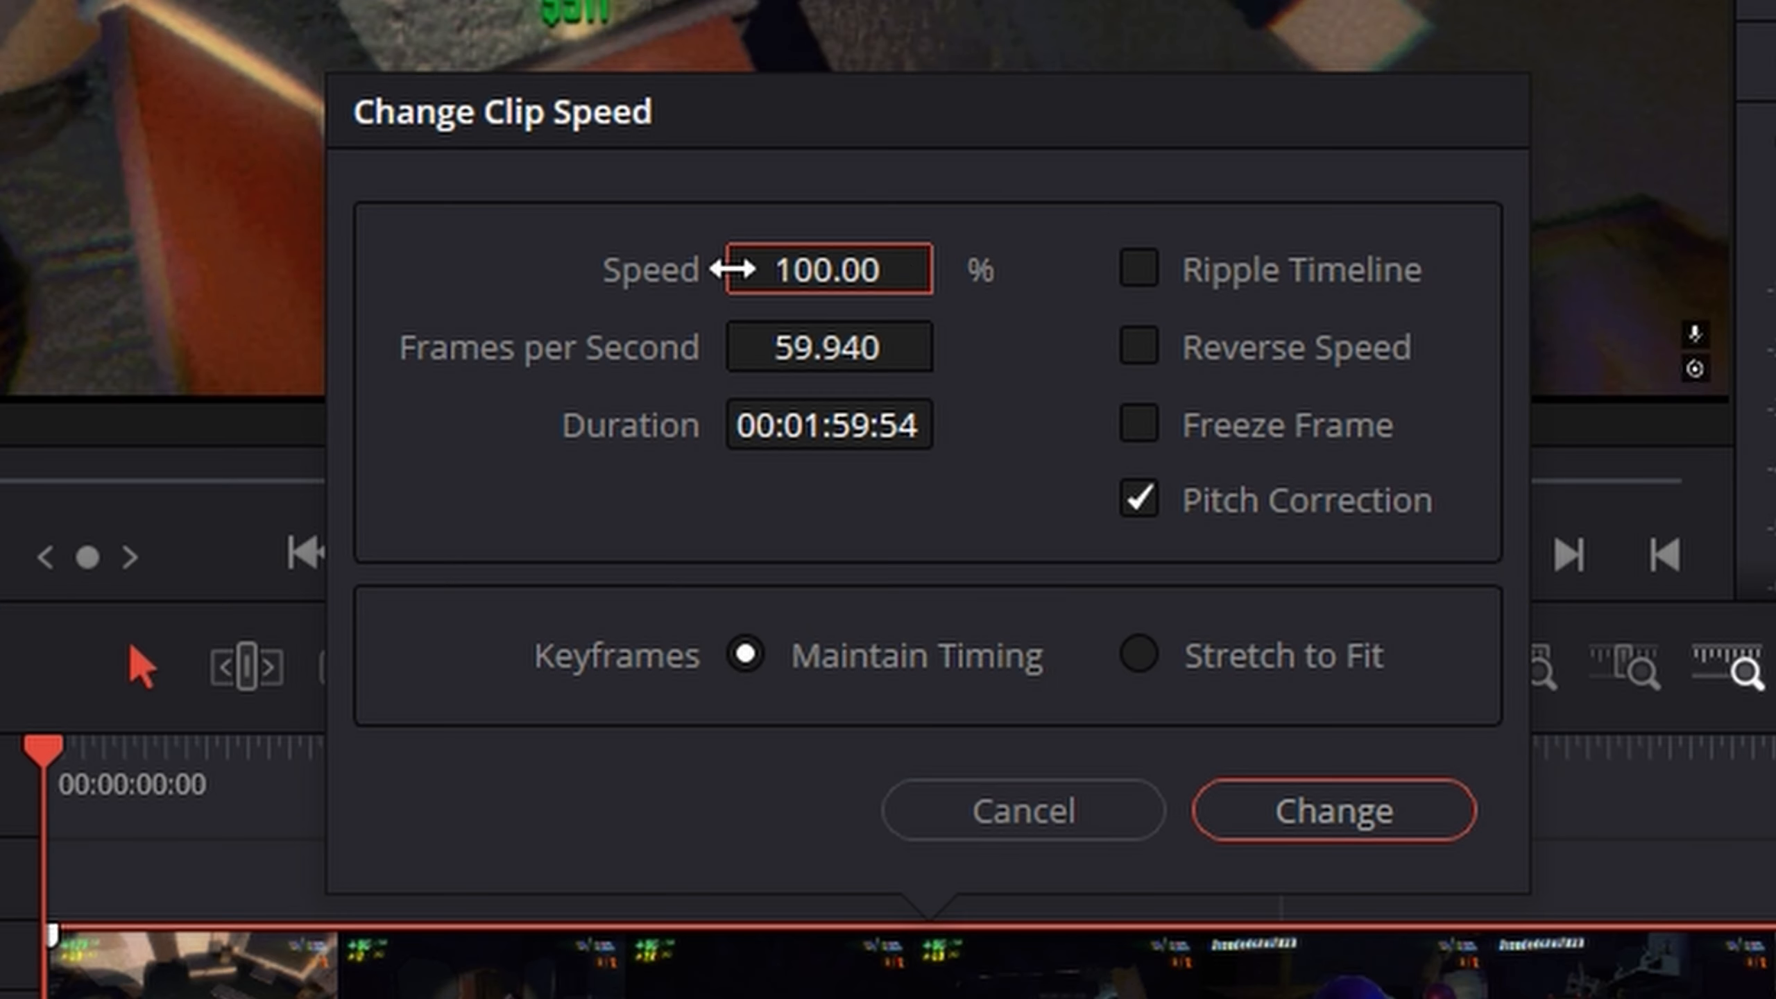
{"action": "left_click_drag", "start_coordinate": [812, 270], "coordinate": [950, 266]}
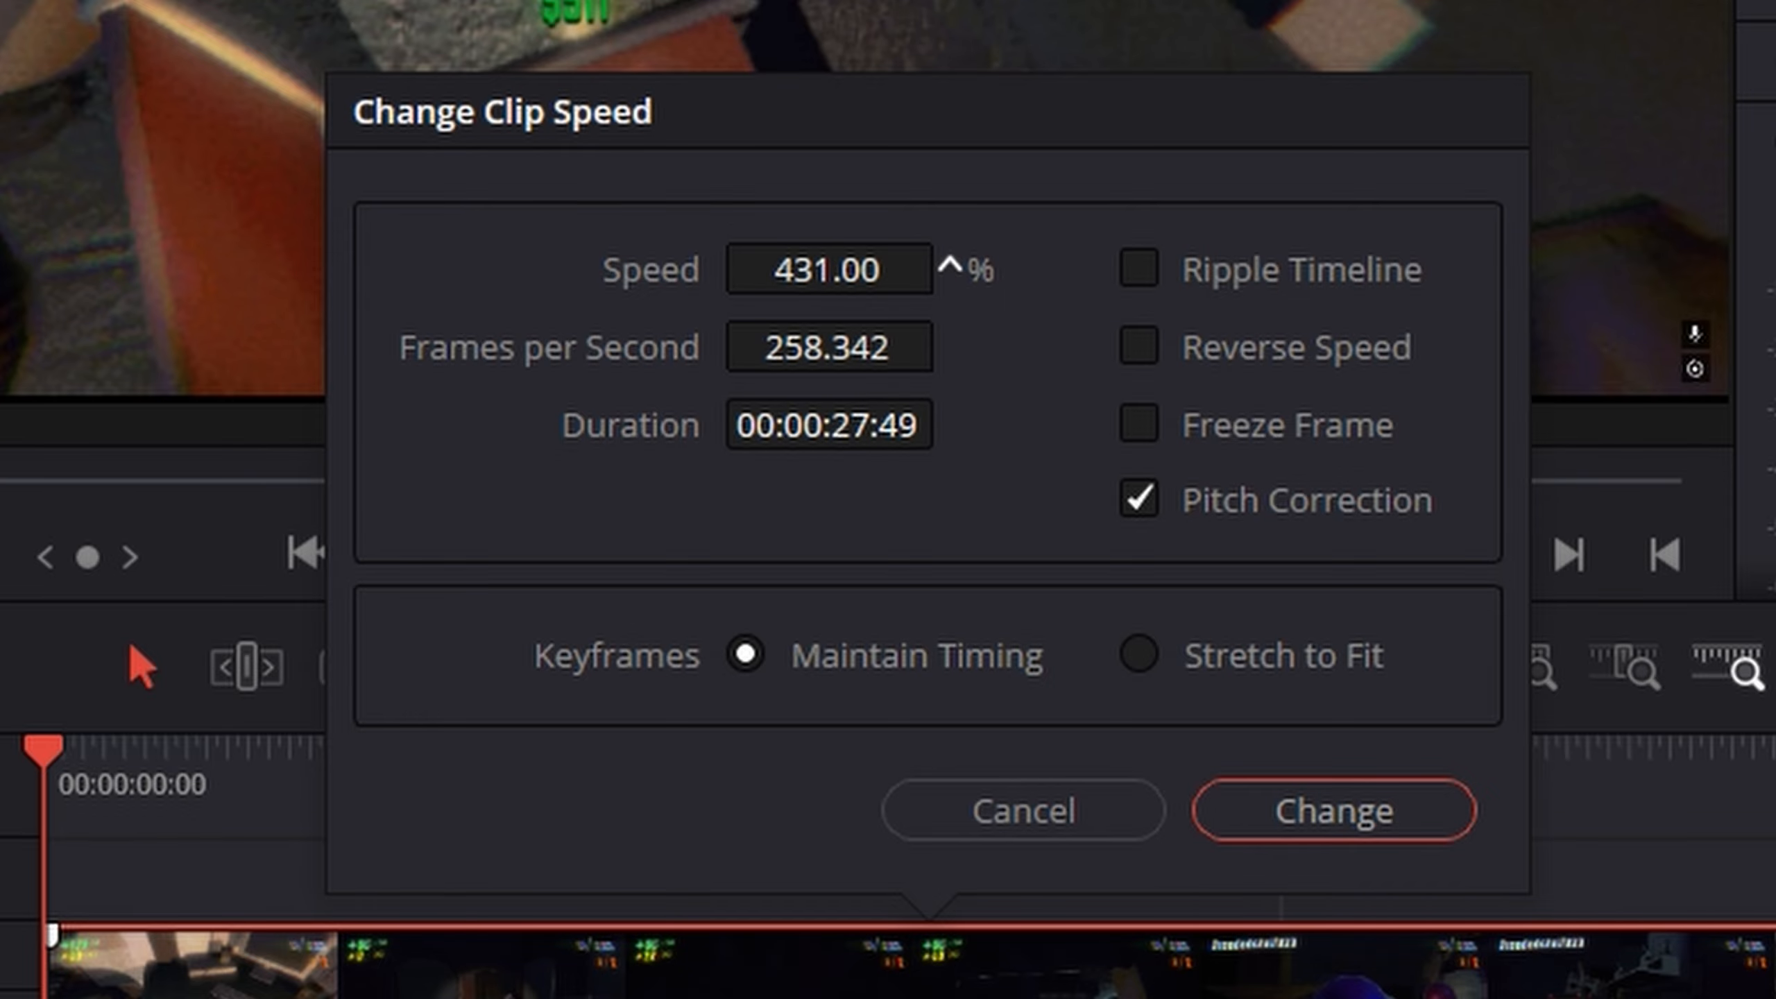
{"action": "left_click", "coordinate": [1328, 815]}
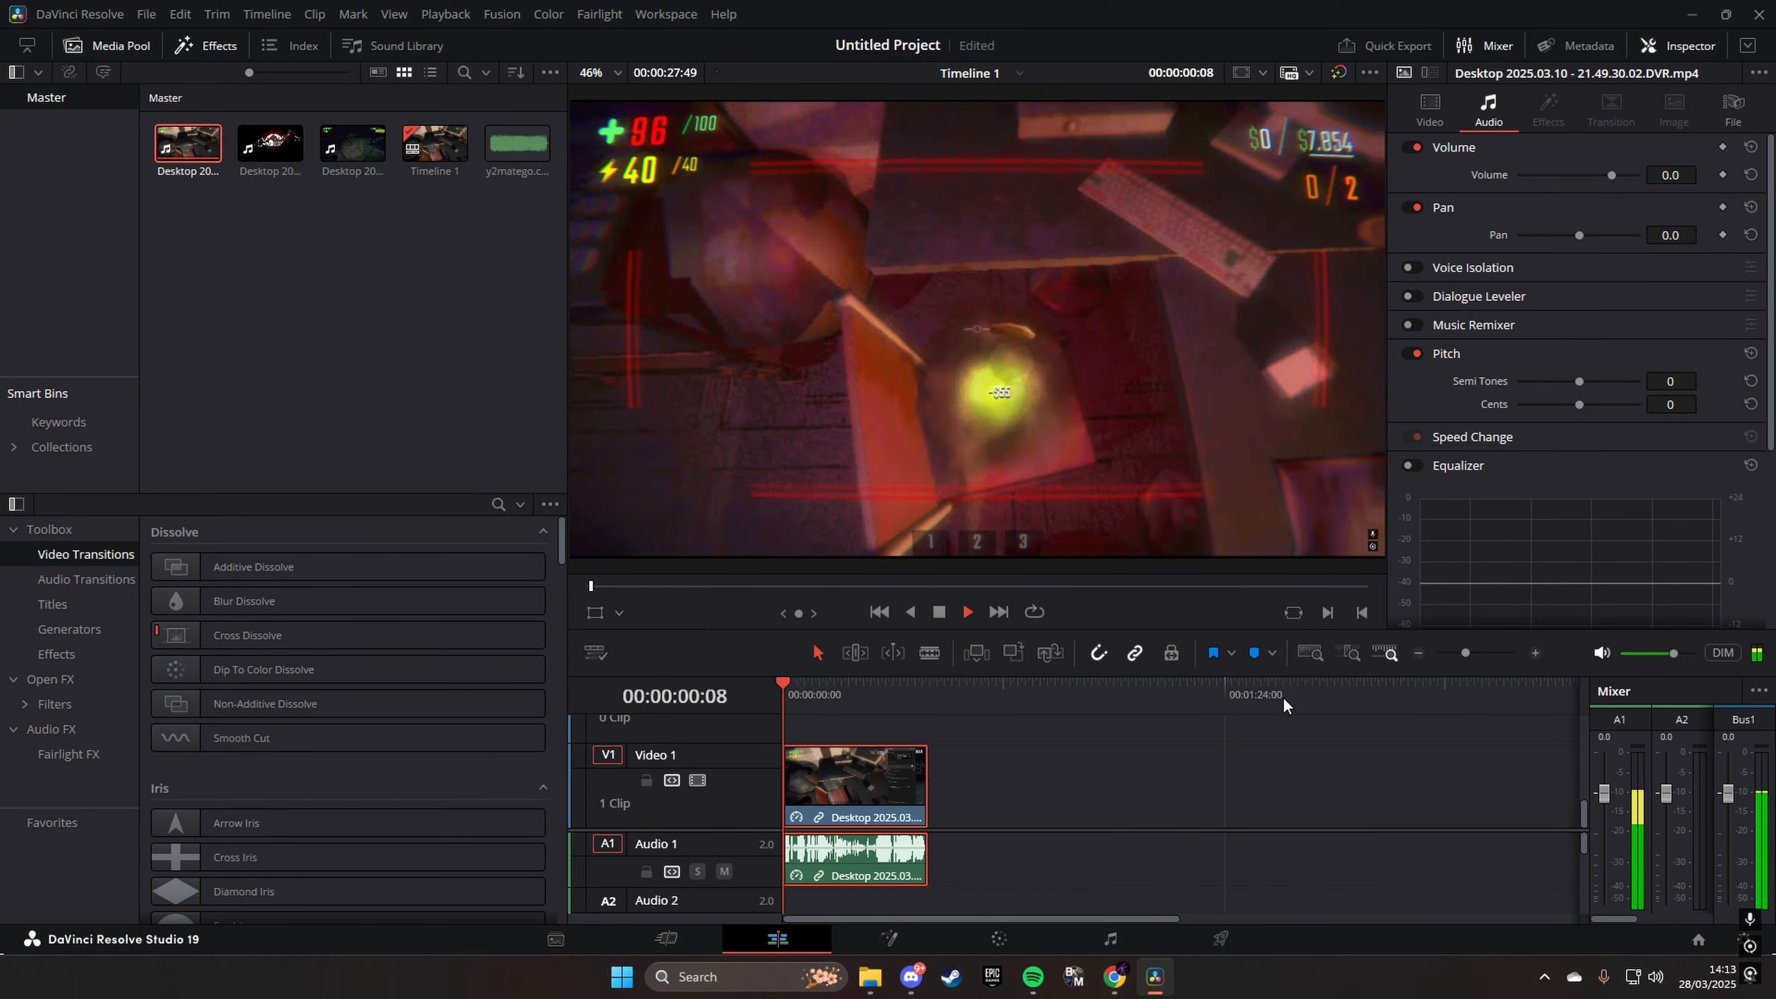
{"action": "left_click_drag", "start_coordinate": [818, 702], "coordinate": [744, 702]}
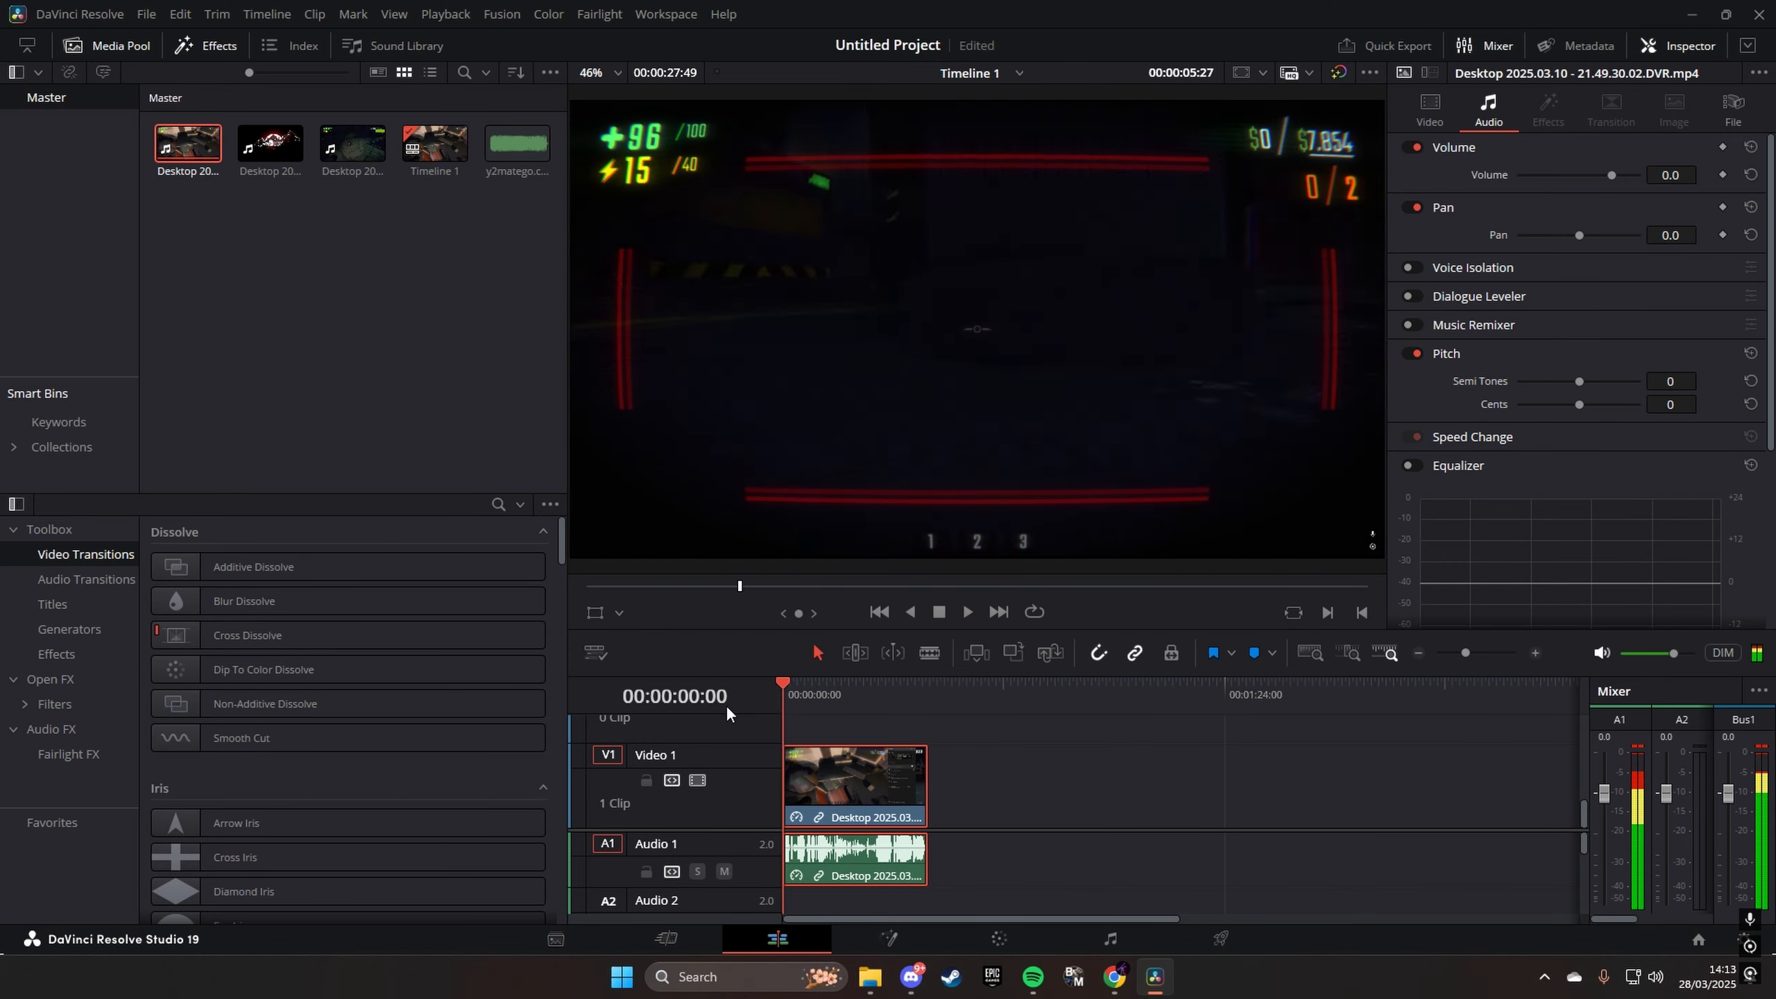
- Lower the clip's speed in the Change Clip Speed settings, and play the slowed clip from the start
{"action": "right_click", "coordinate": [866, 750]}
{"action": "left_click", "coordinate": [987, 363]}
{"action": "left_click_drag", "start_coordinate": [831, 510], "coordinate": [825, 510]}
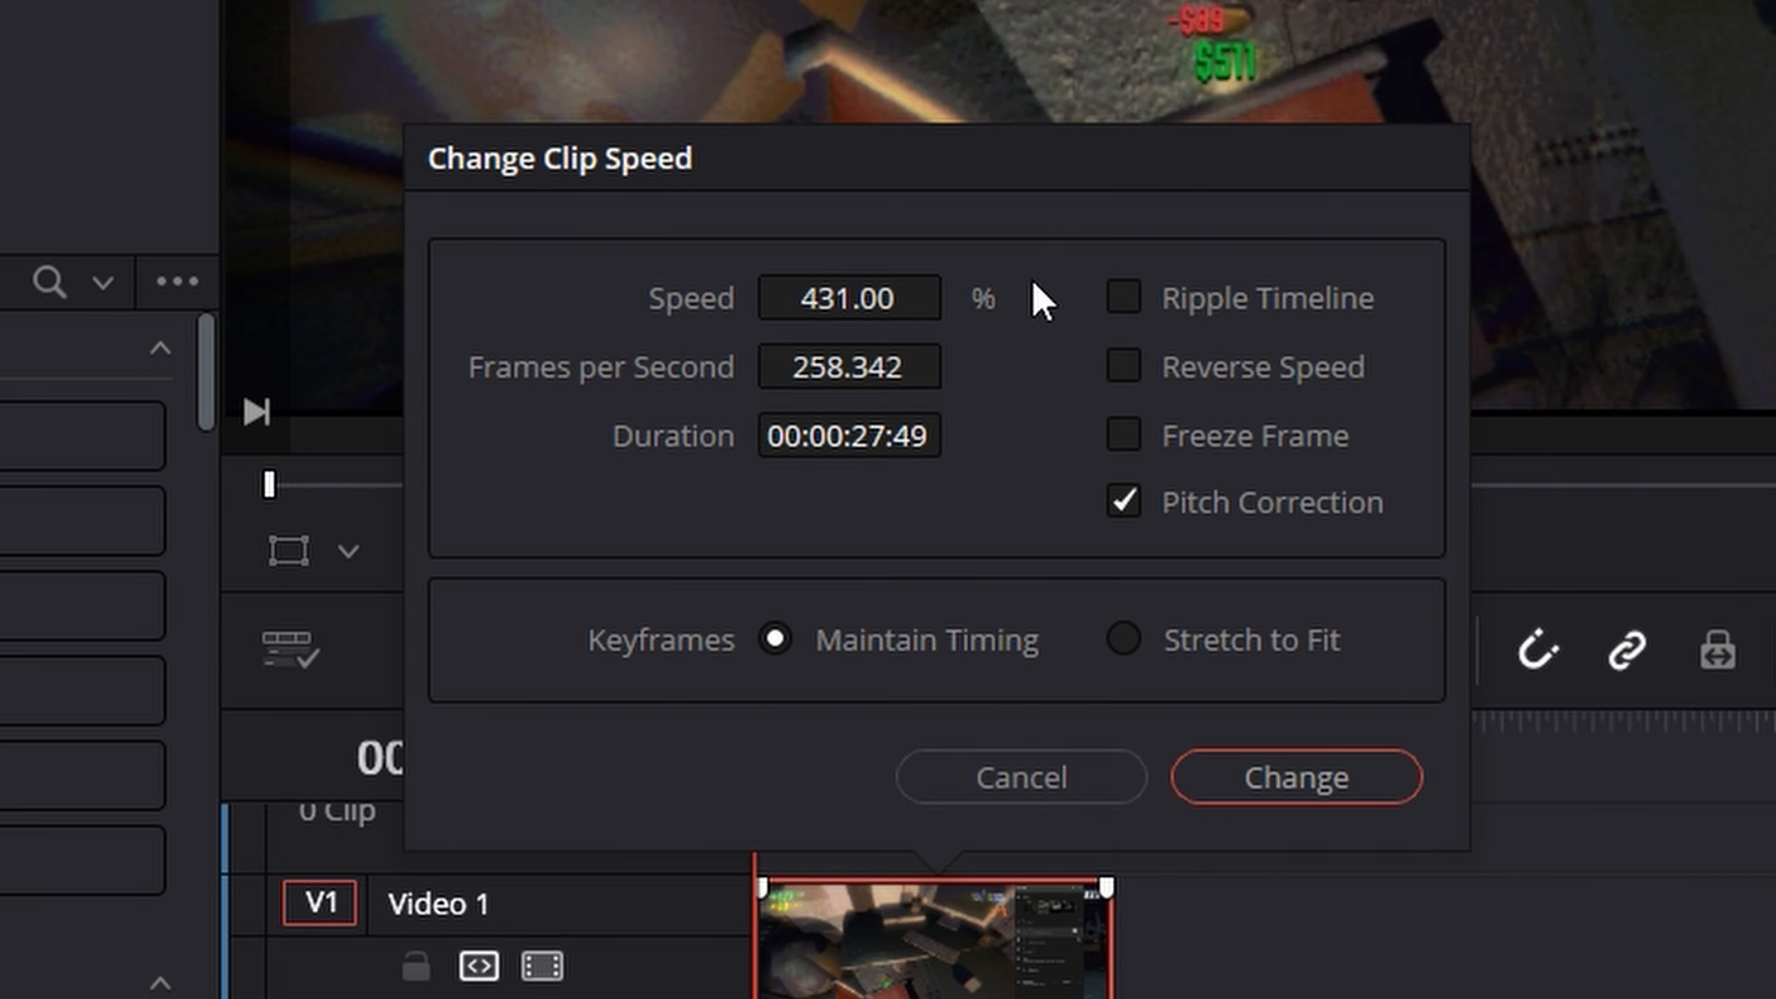
{"action": "left_click_drag", "start_coordinate": [848, 299], "coordinate": [600, 299]}
{"action": "left_click", "coordinate": [1323, 777]}
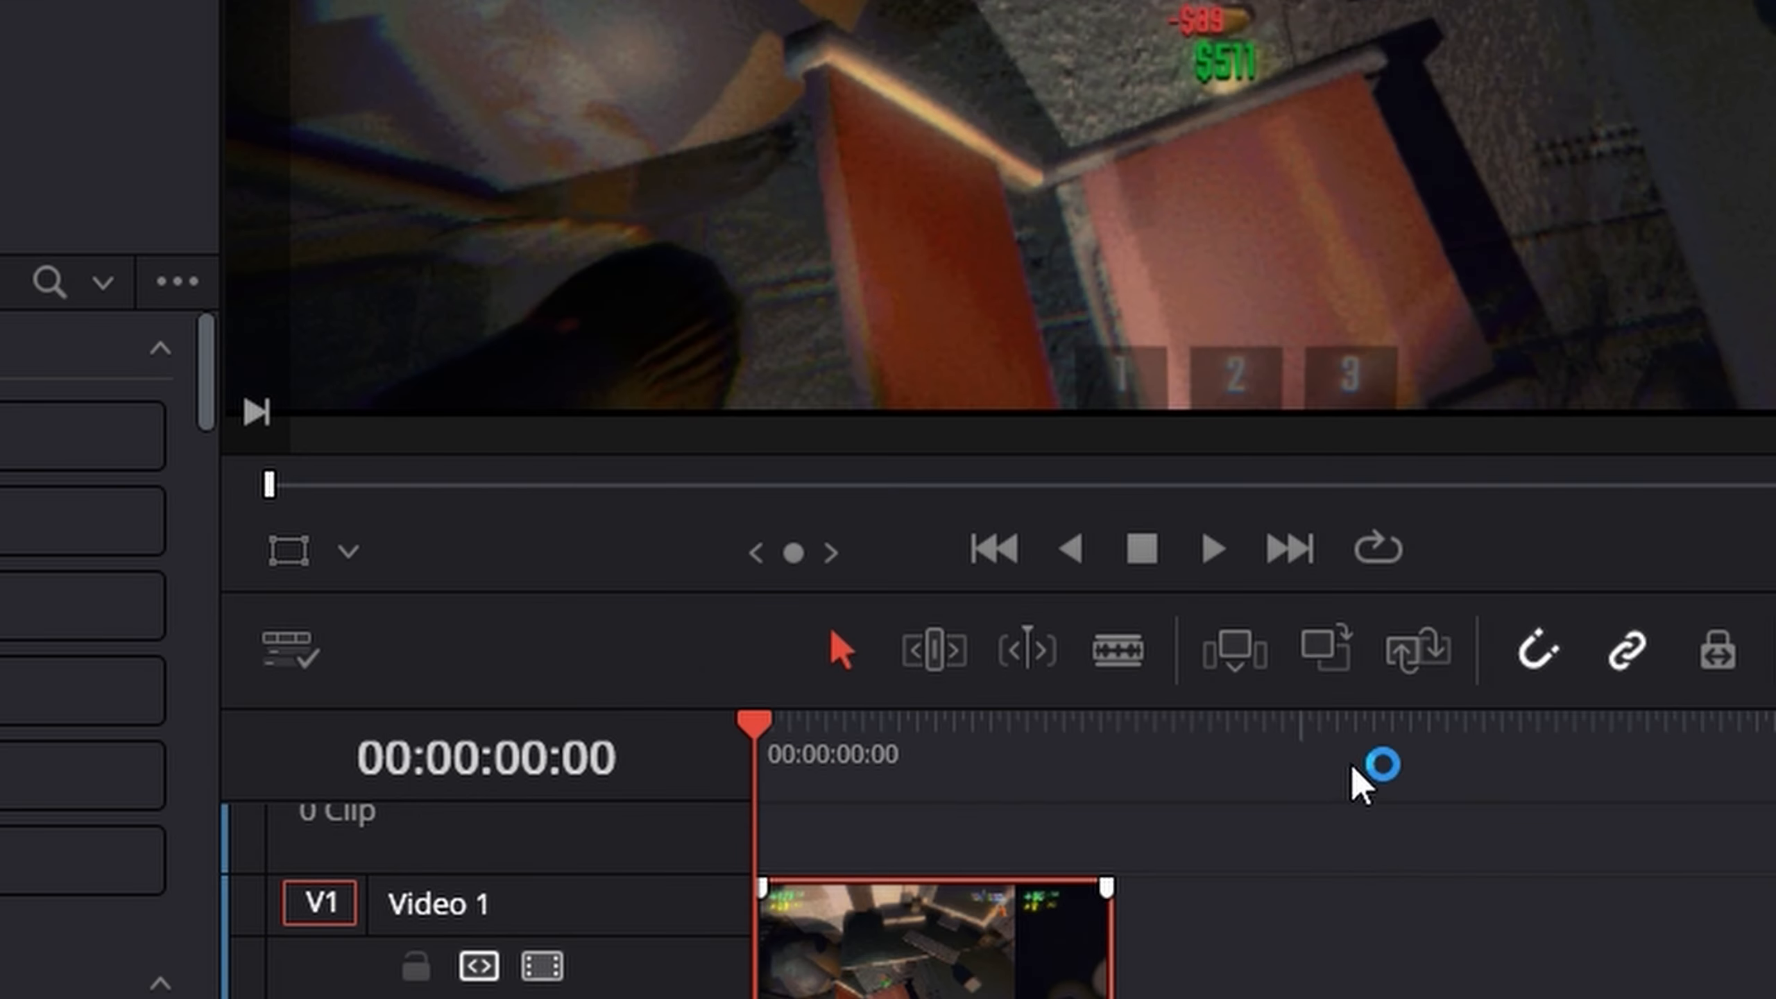
{"action": "key", "text": "space"}
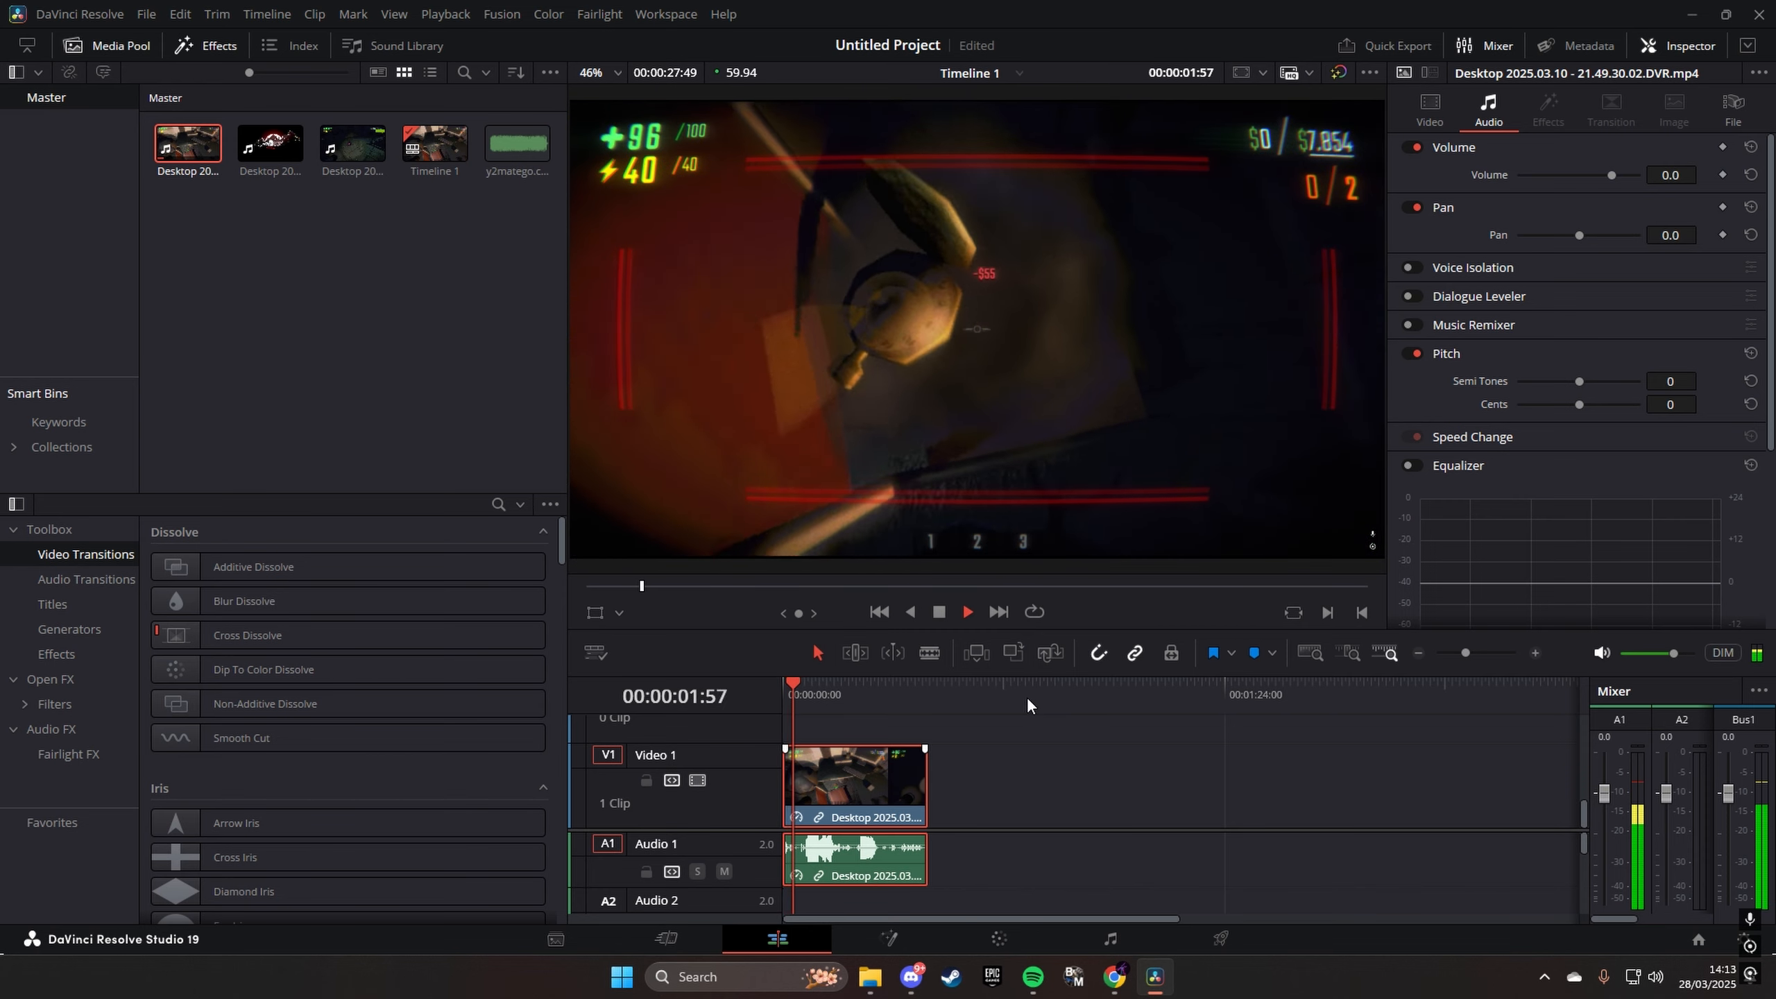
- Set the clip's speed to -108% with Reverse Speed enabled, and preview the reversed playback
{"action": "right_click", "coordinate": [902, 776]}
{"action": "left_click", "coordinate": [1043, 378]}
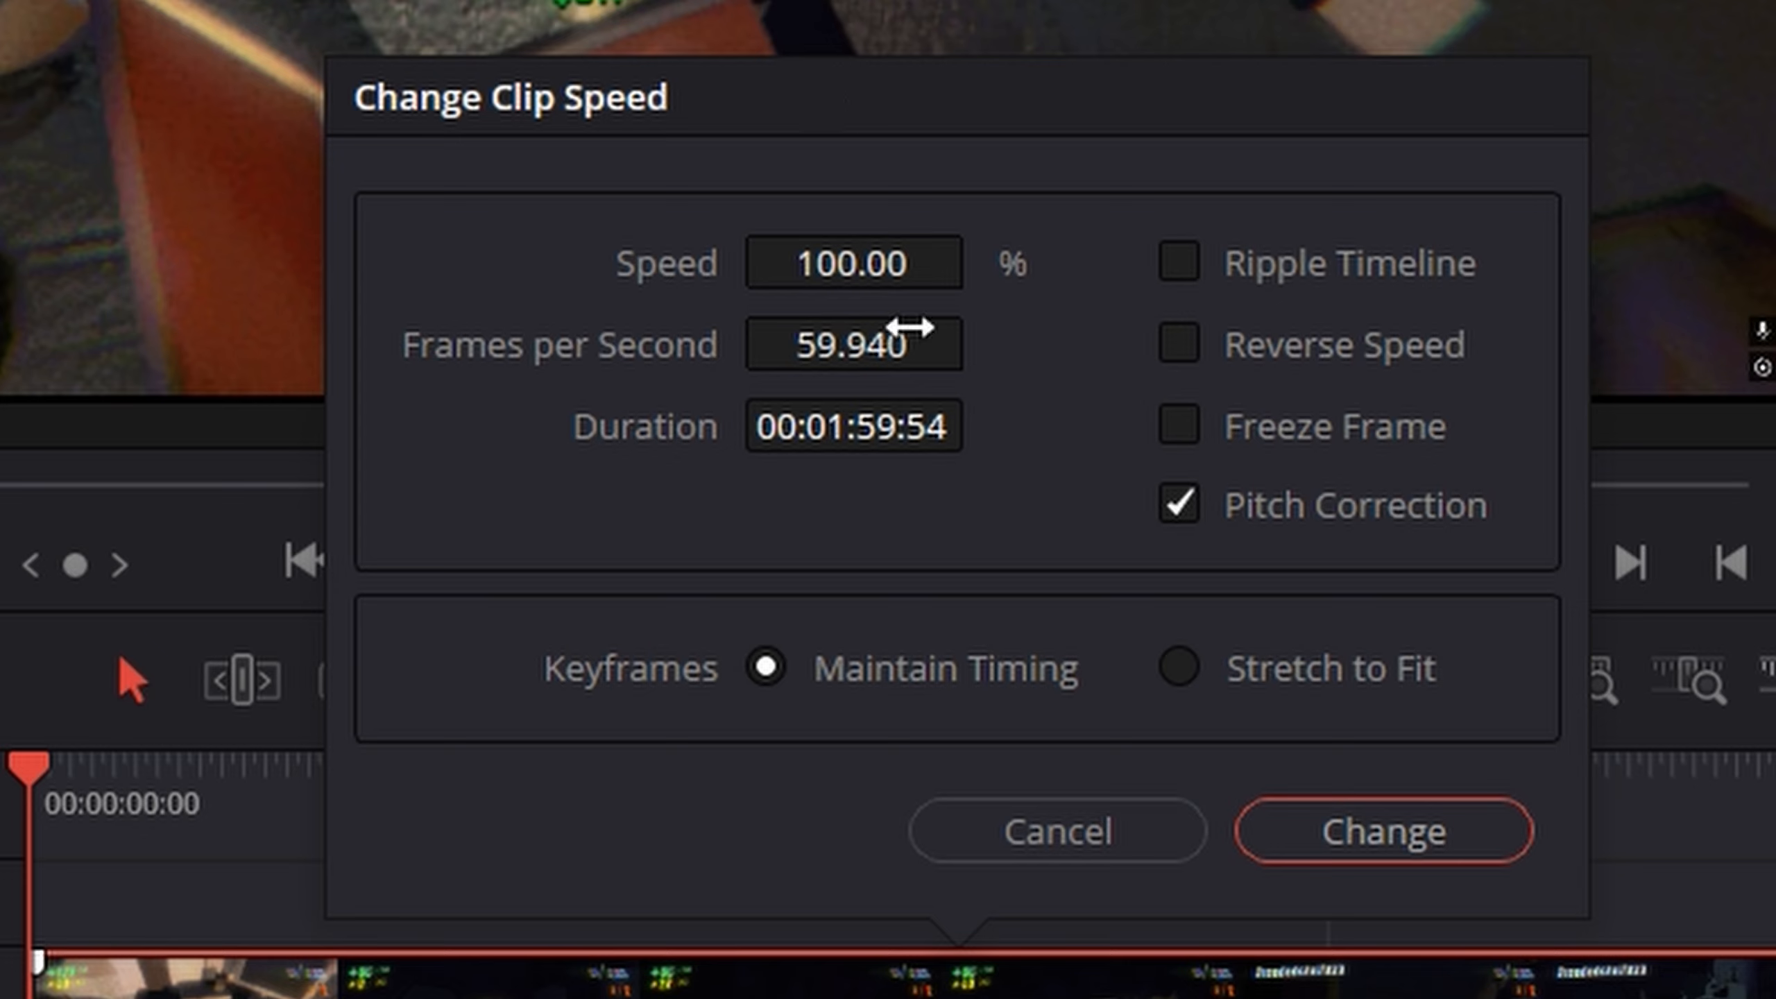
{"action": "left_click_drag", "start_coordinate": [983, 263], "coordinate": [979, 263]}
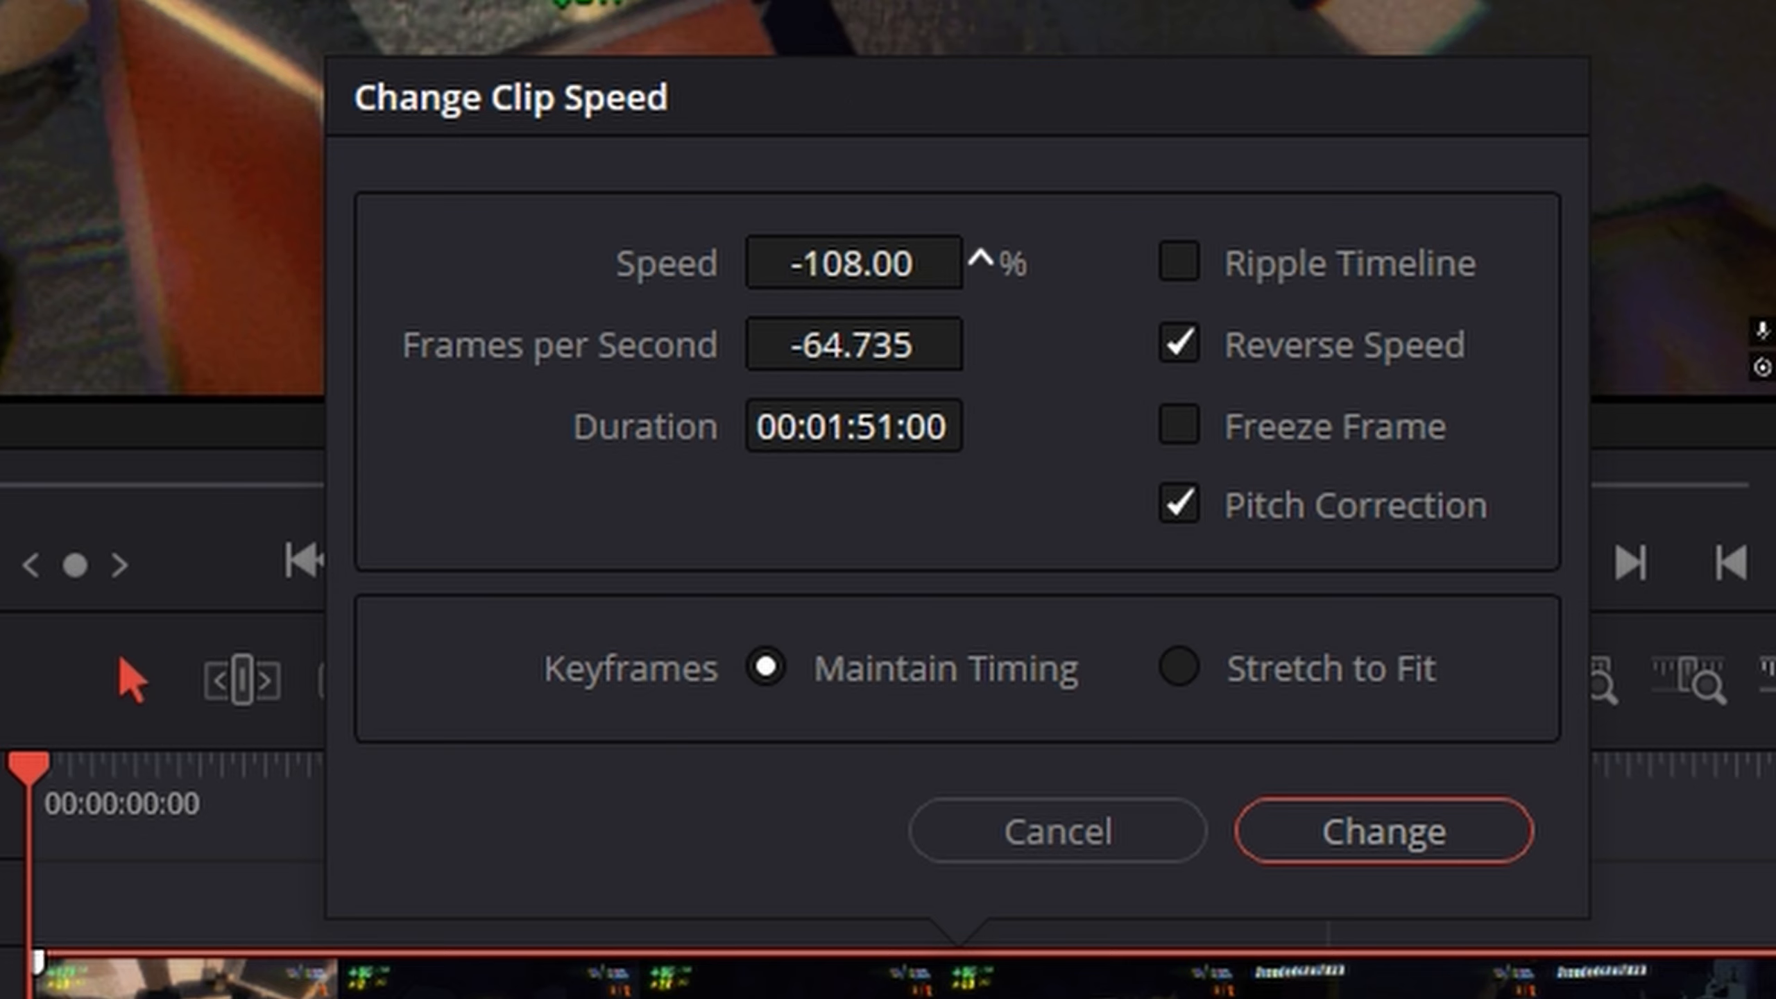
{"action": "left_click", "coordinate": [1442, 819]}
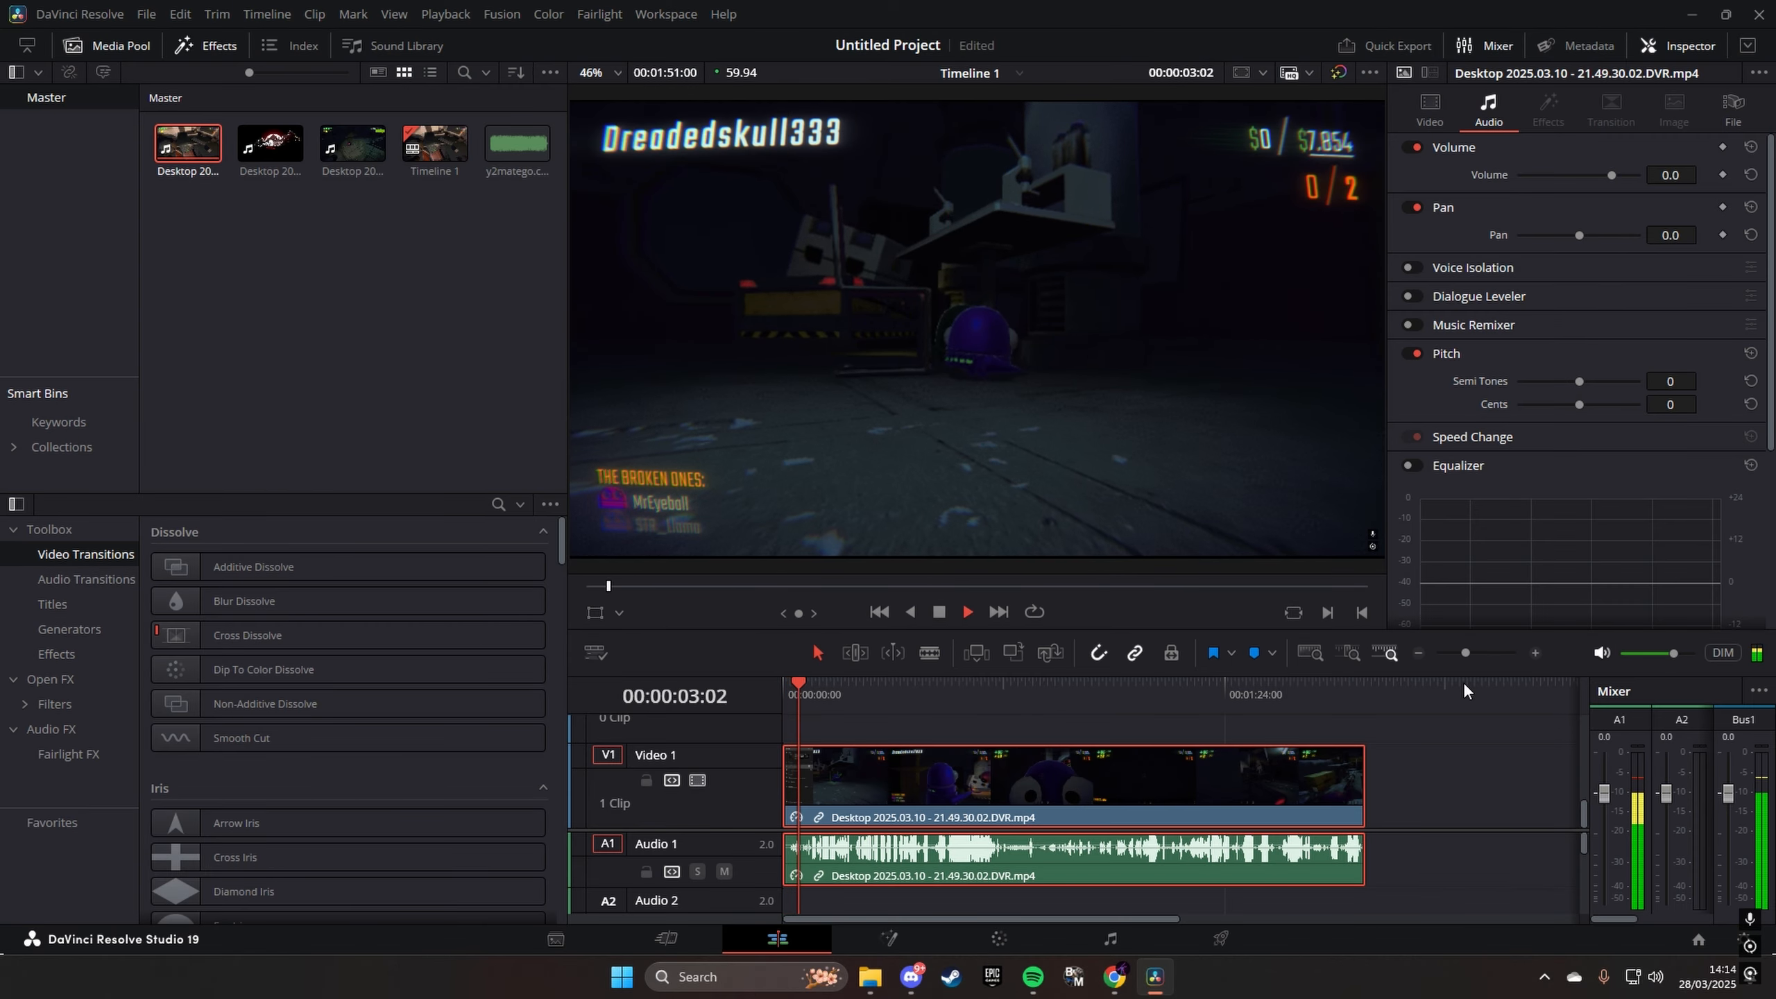
{"action": "key", "text": "space"}
{"action": "key", "text": "ctrl+s"}
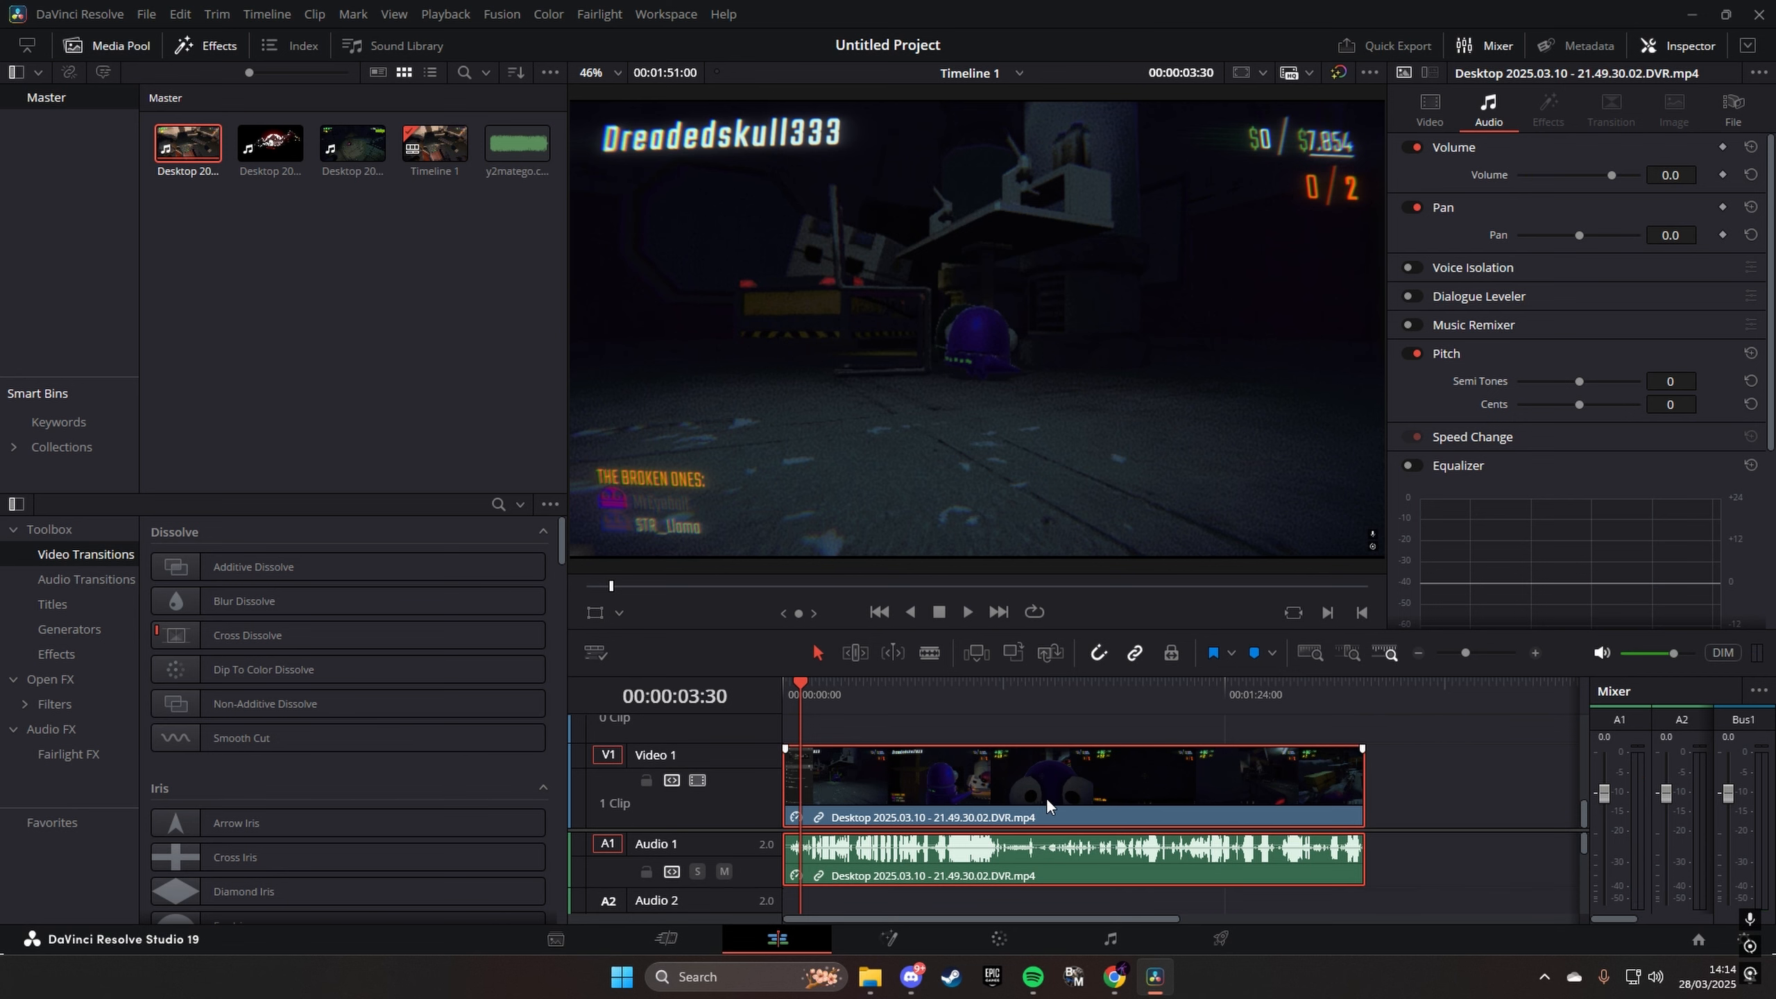
- Undo the reversed speed change, and scrub the first seconds of the clip
{"action": "key", "text": "ctrl+z"}
{"action": "key", "text": "ctrl+z"}
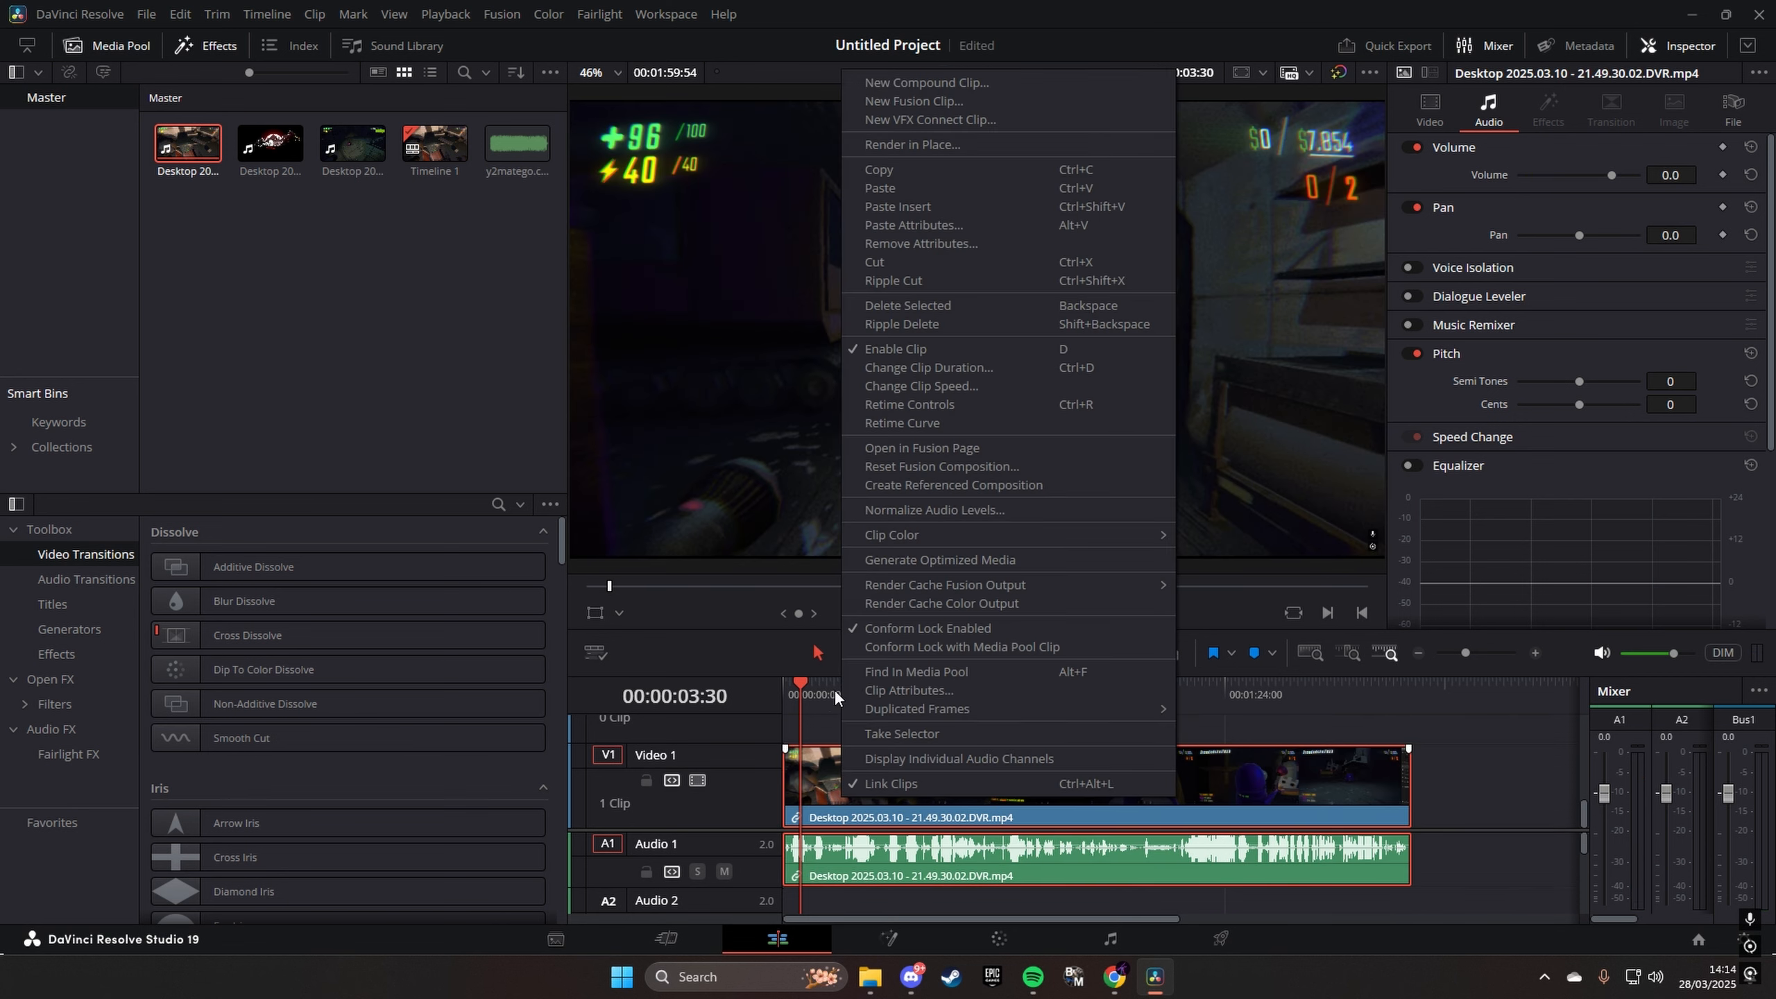
{"action": "left_click_drag", "start_coordinate": [804, 689], "coordinate": [813, 699]}
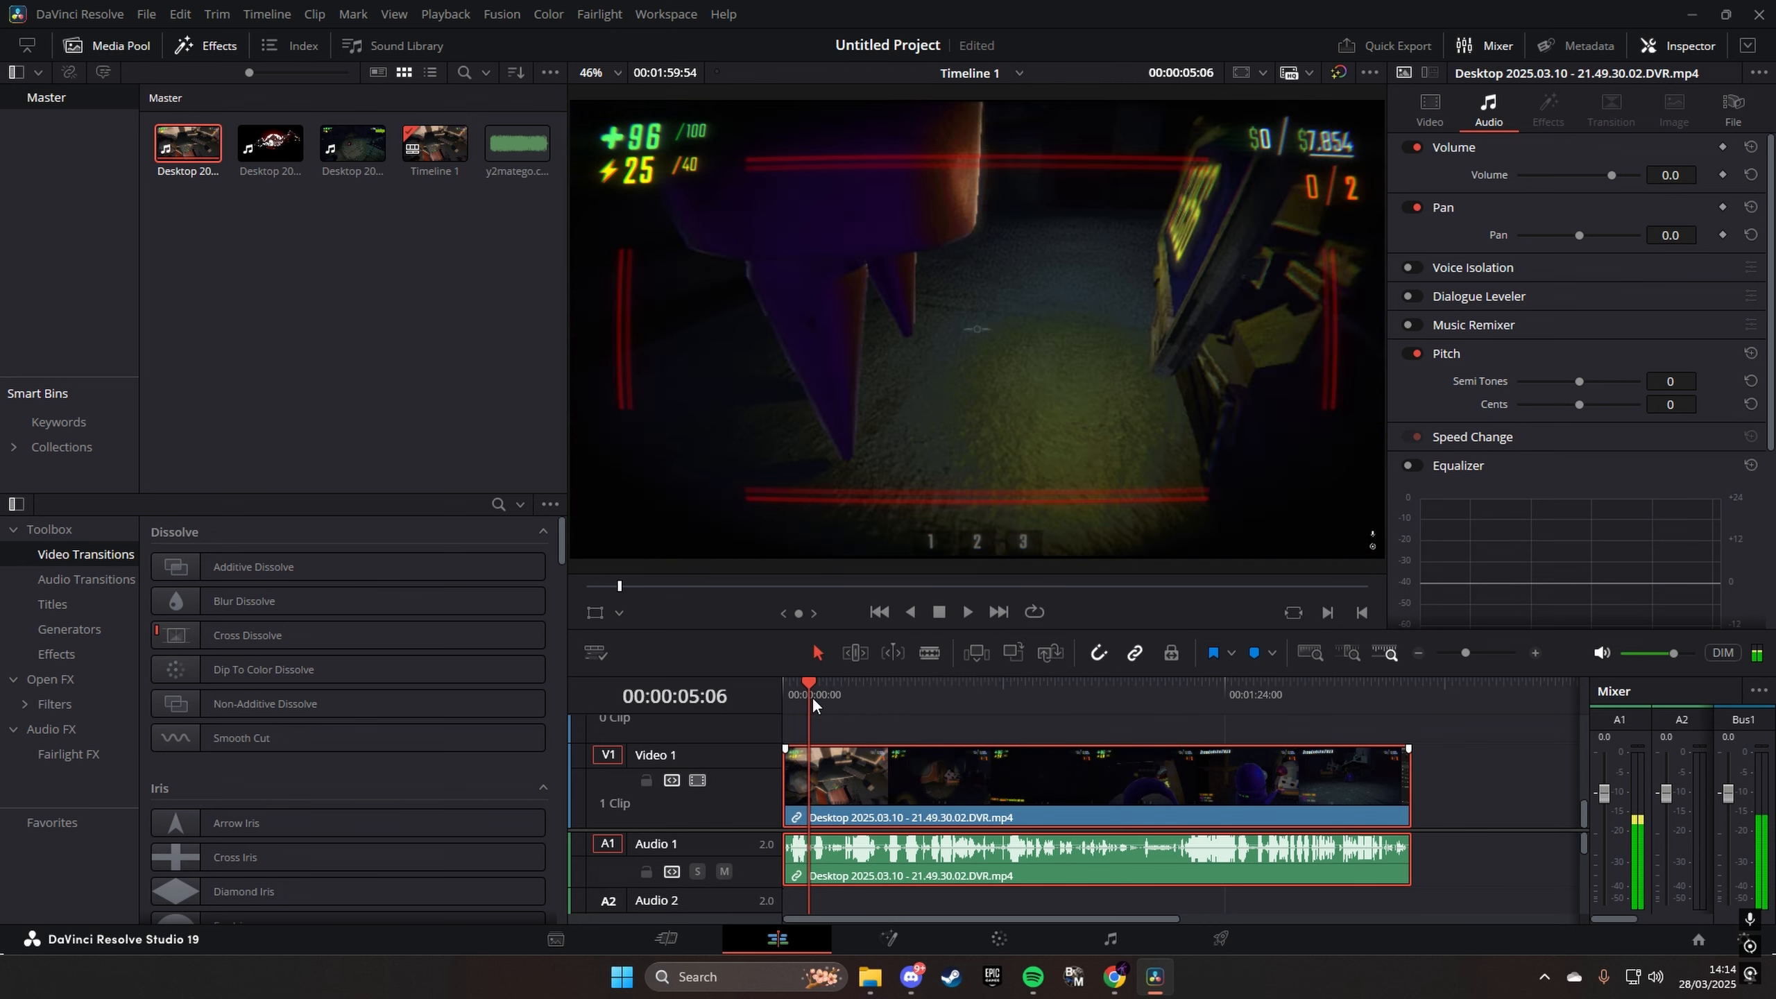
- Enable Freeze Frame for the clip's first frame in the Change Clip Speed settings, and play the timeline from the start
{"action": "key", "text": "Home"}
{"action": "right_click", "coordinate": [902, 791]}
{"action": "left_click", "coordinate": [1079, 369]}
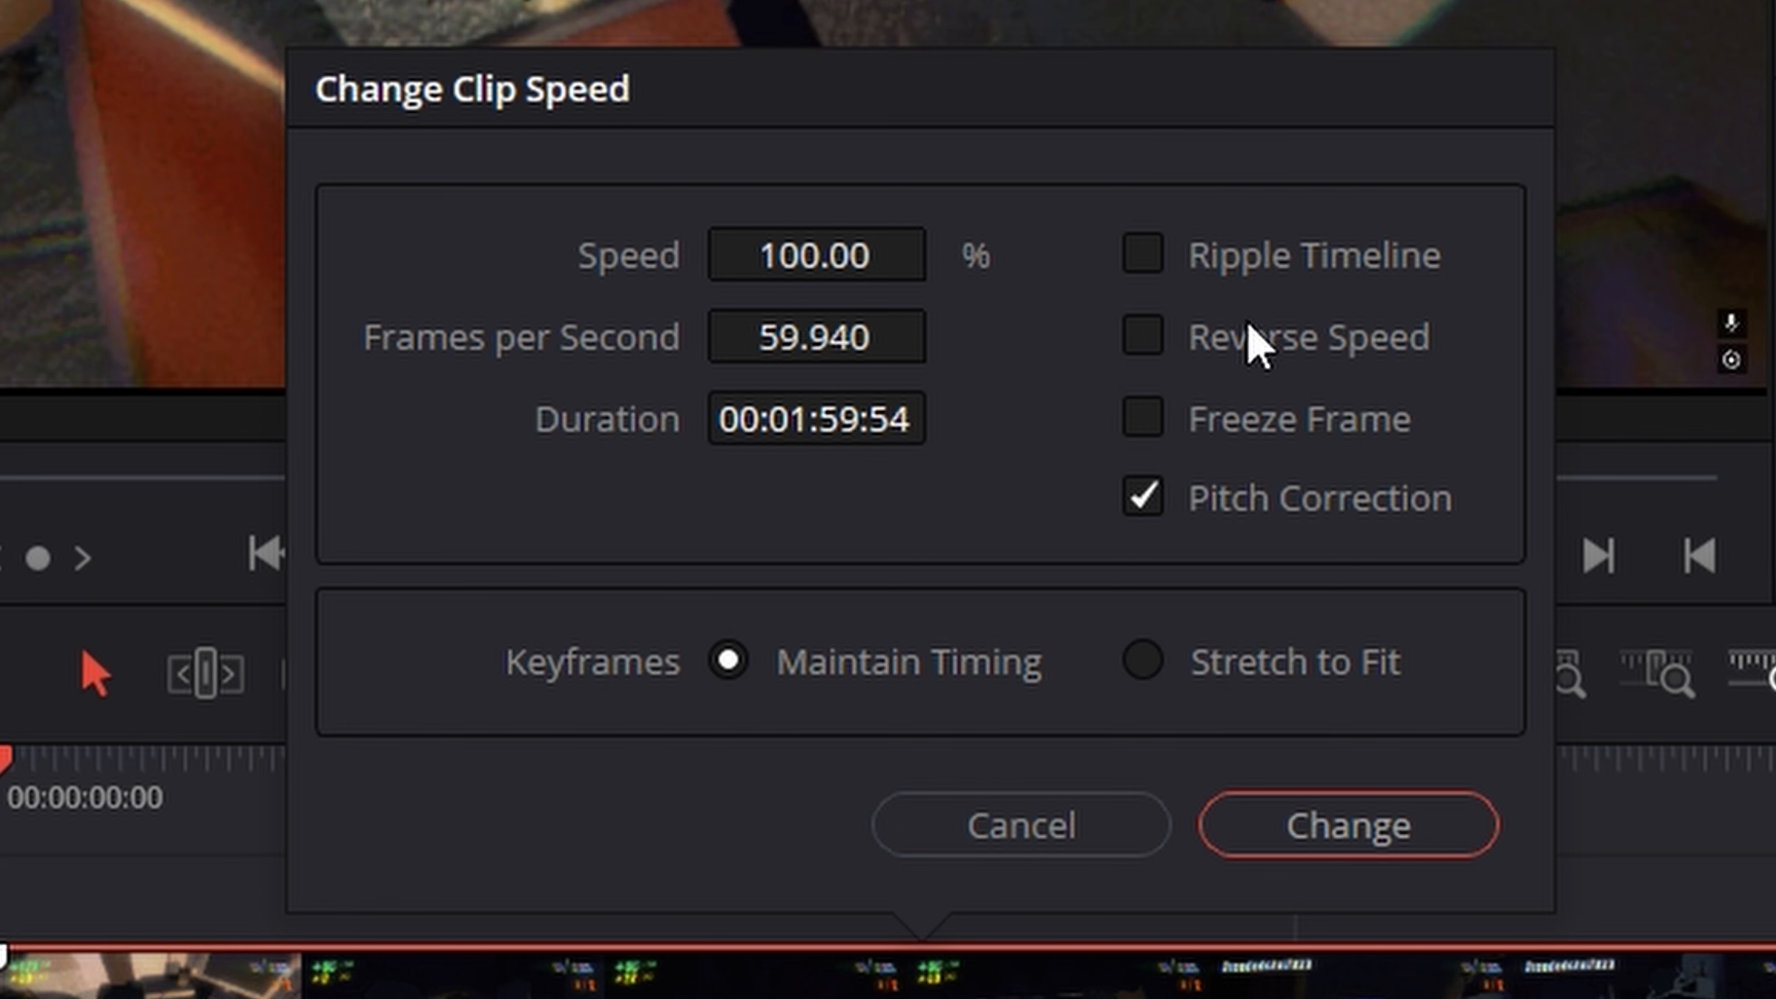
{"action": "left_click", "coordinate": [1147, 420]}
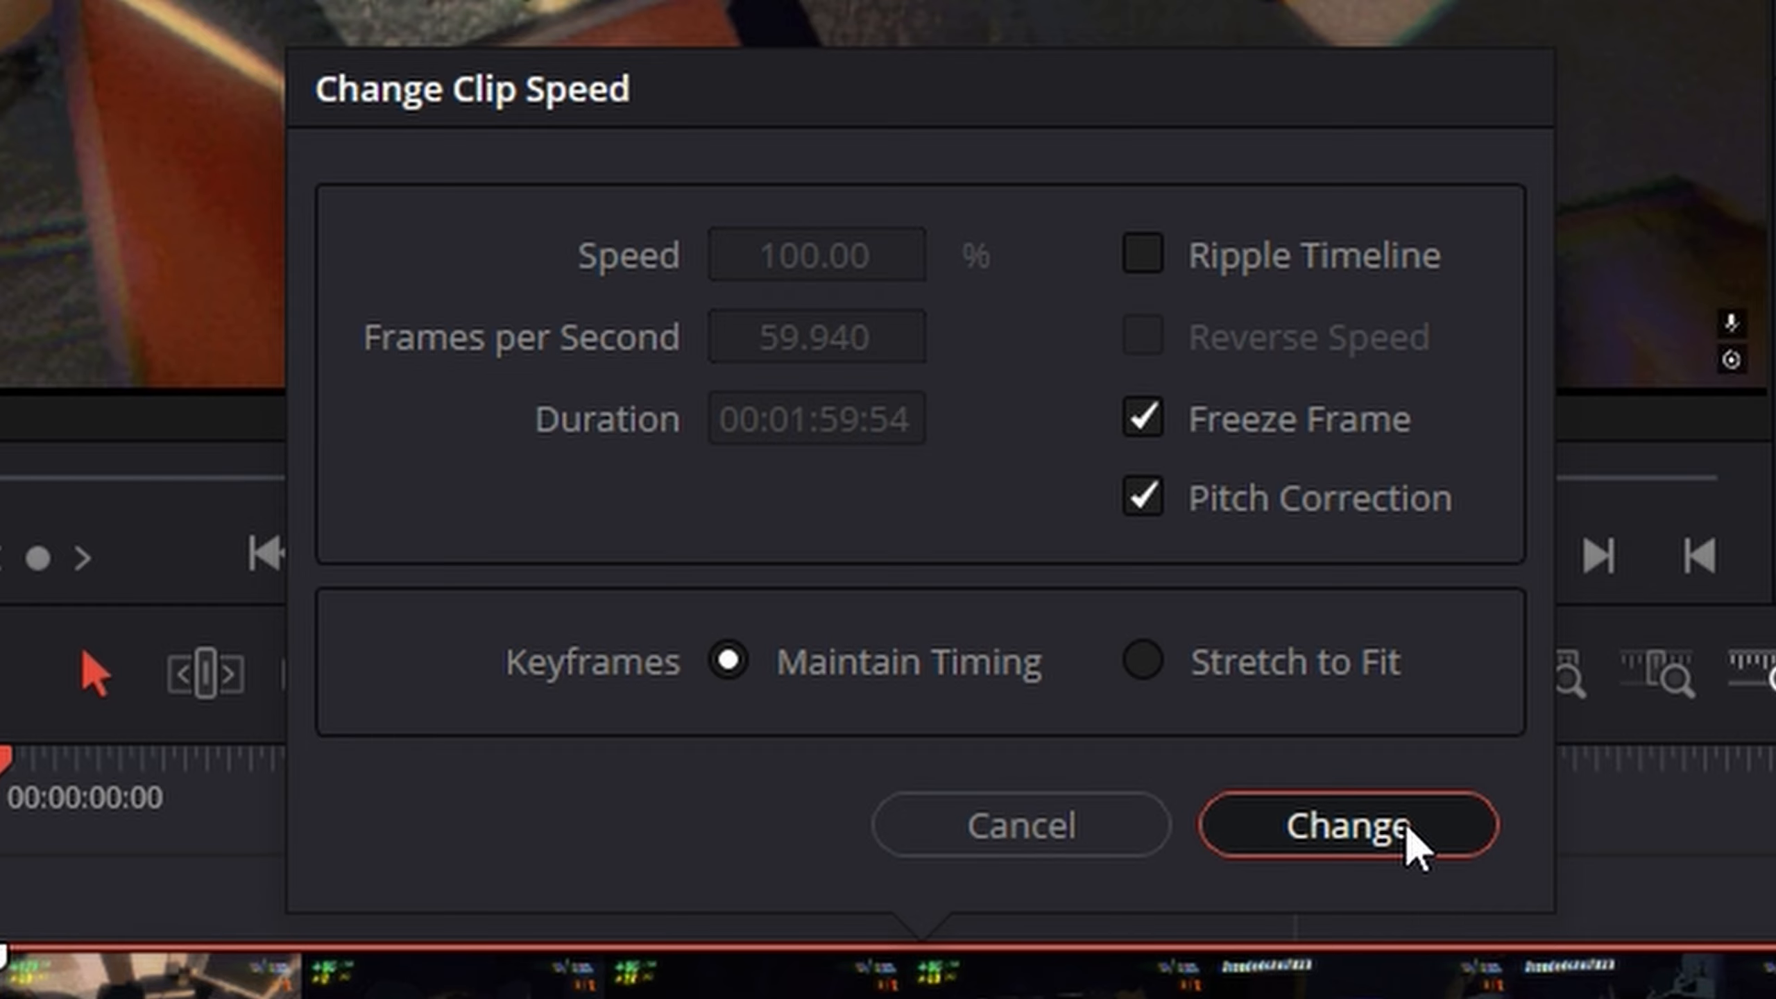
{"action": "left_click", "coordinate": [1413, 842]}
{"action": "key", "text": "space"}
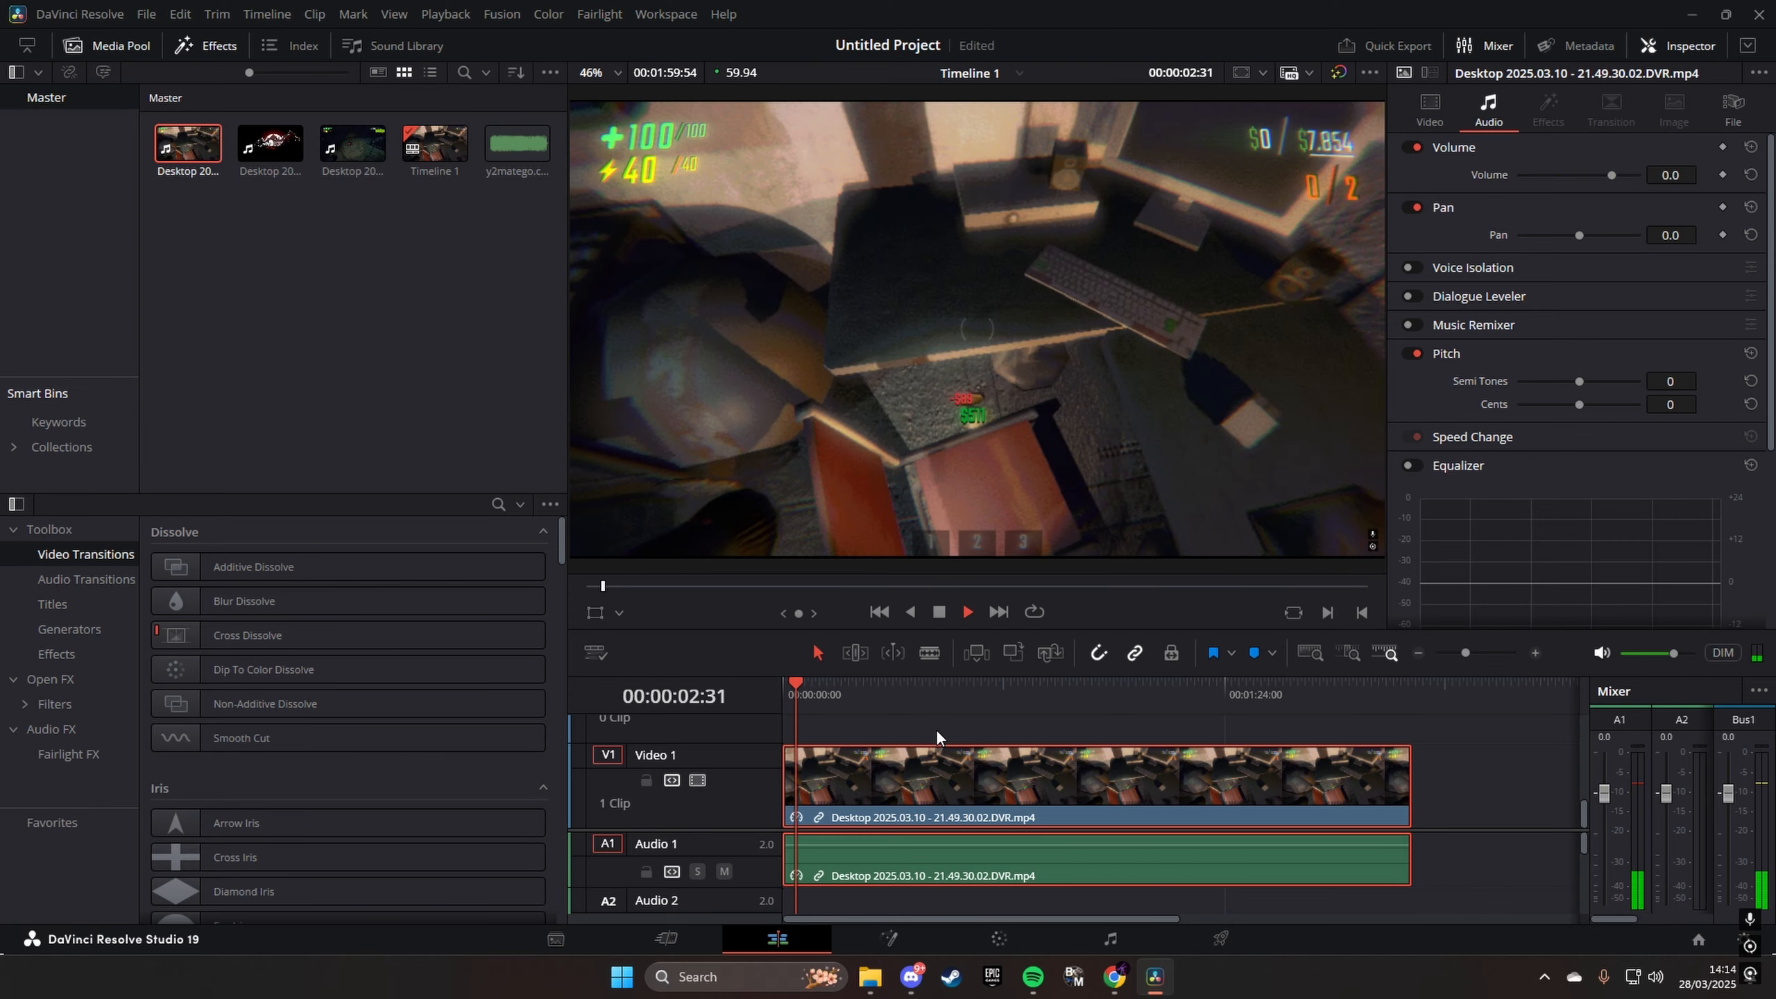
- Freeze the gameplay clip again through the Change Clip Speed settings, and preview its opening second
{"action": "key", "text": "space"}
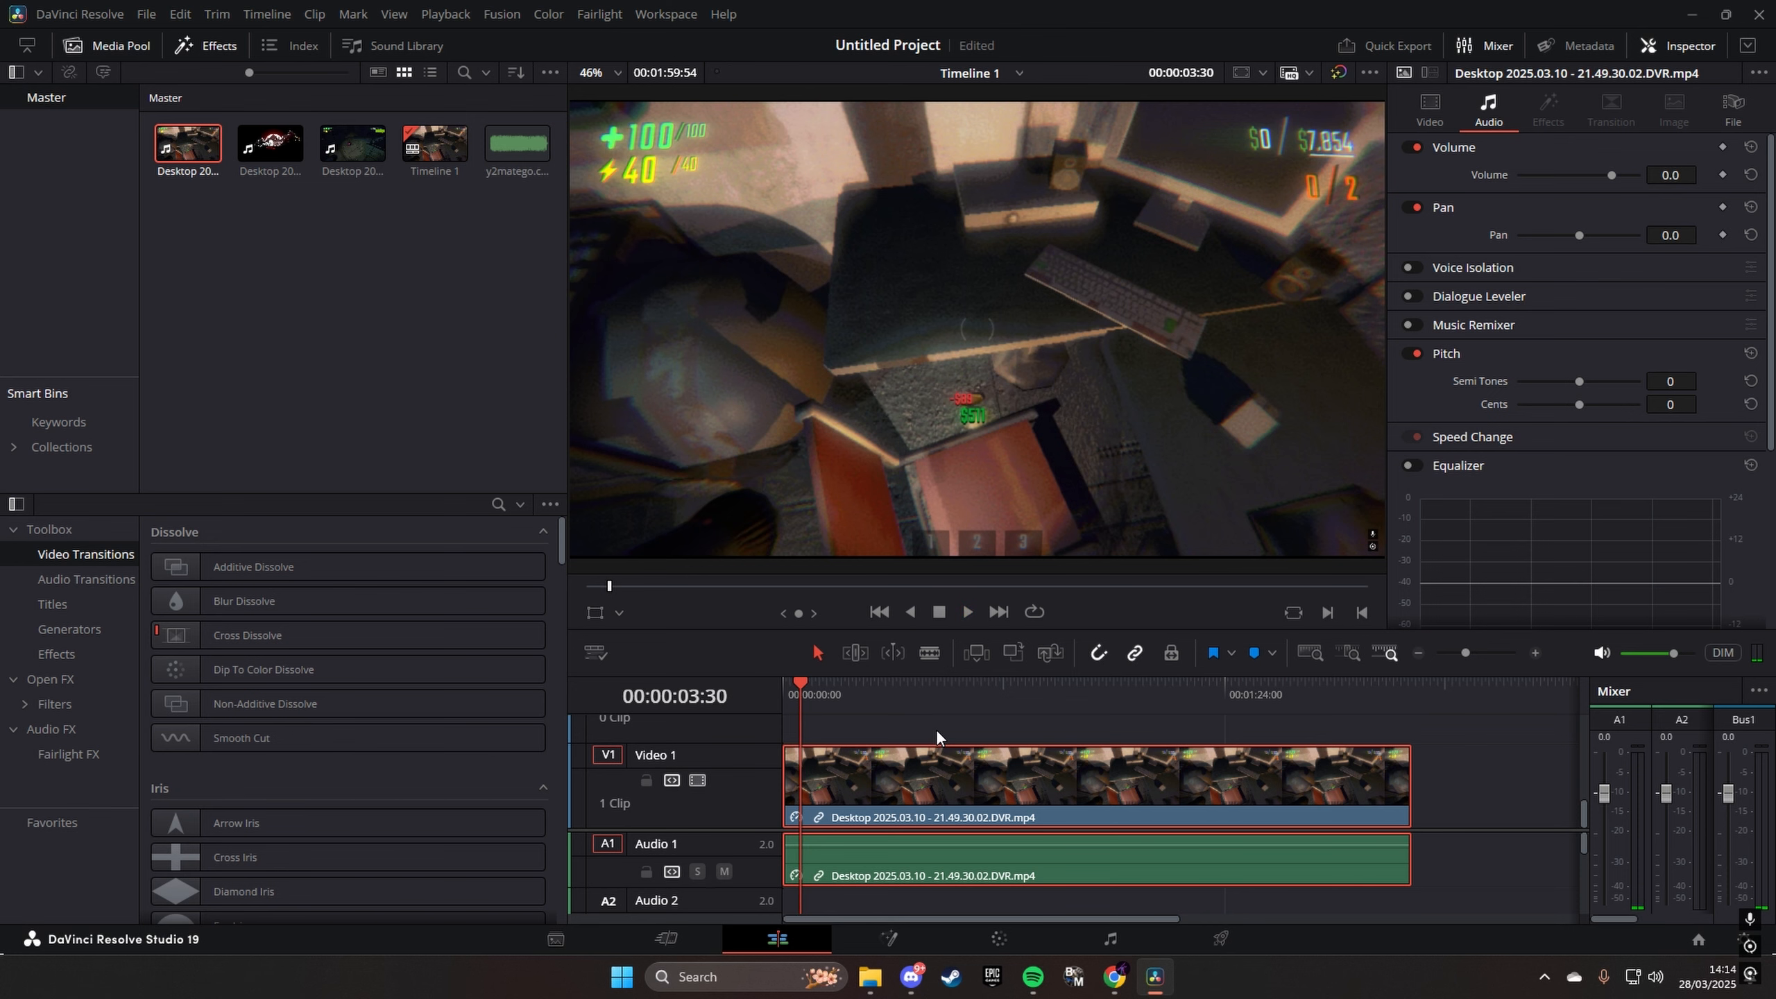
{"action": "right_click", "coordinate": [868, 745]}
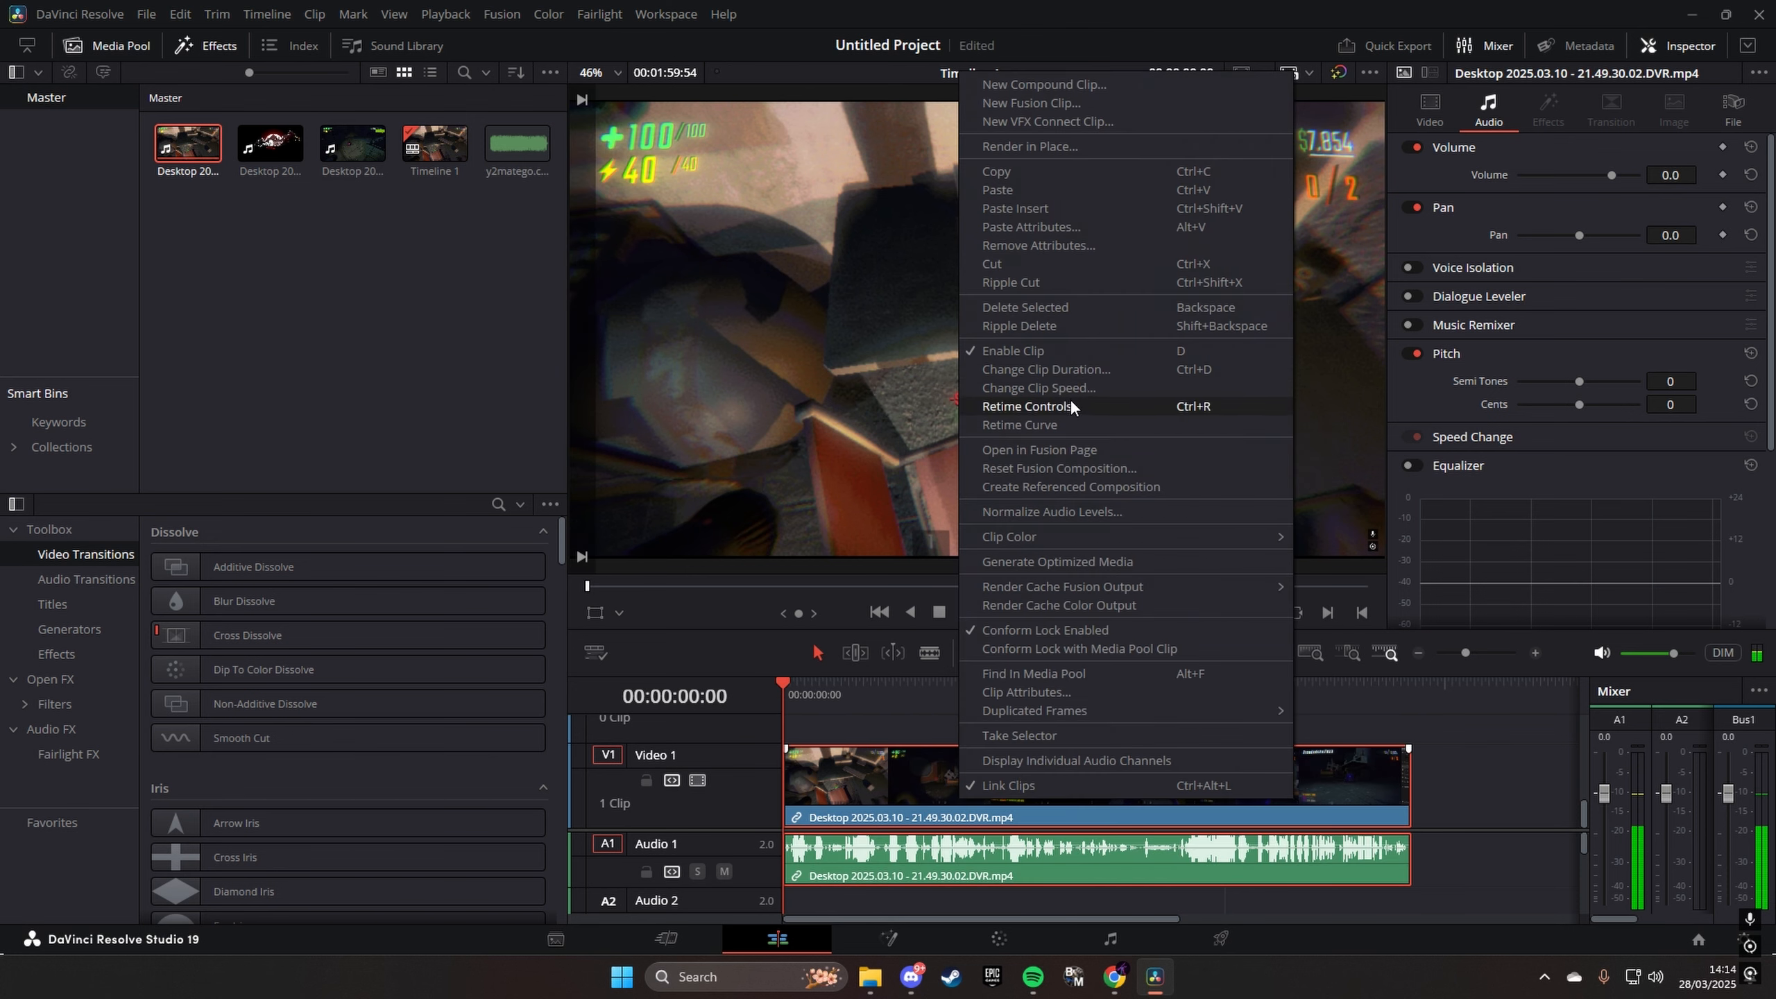
{"action": "left_click", "coordinate": [1070, 405]}
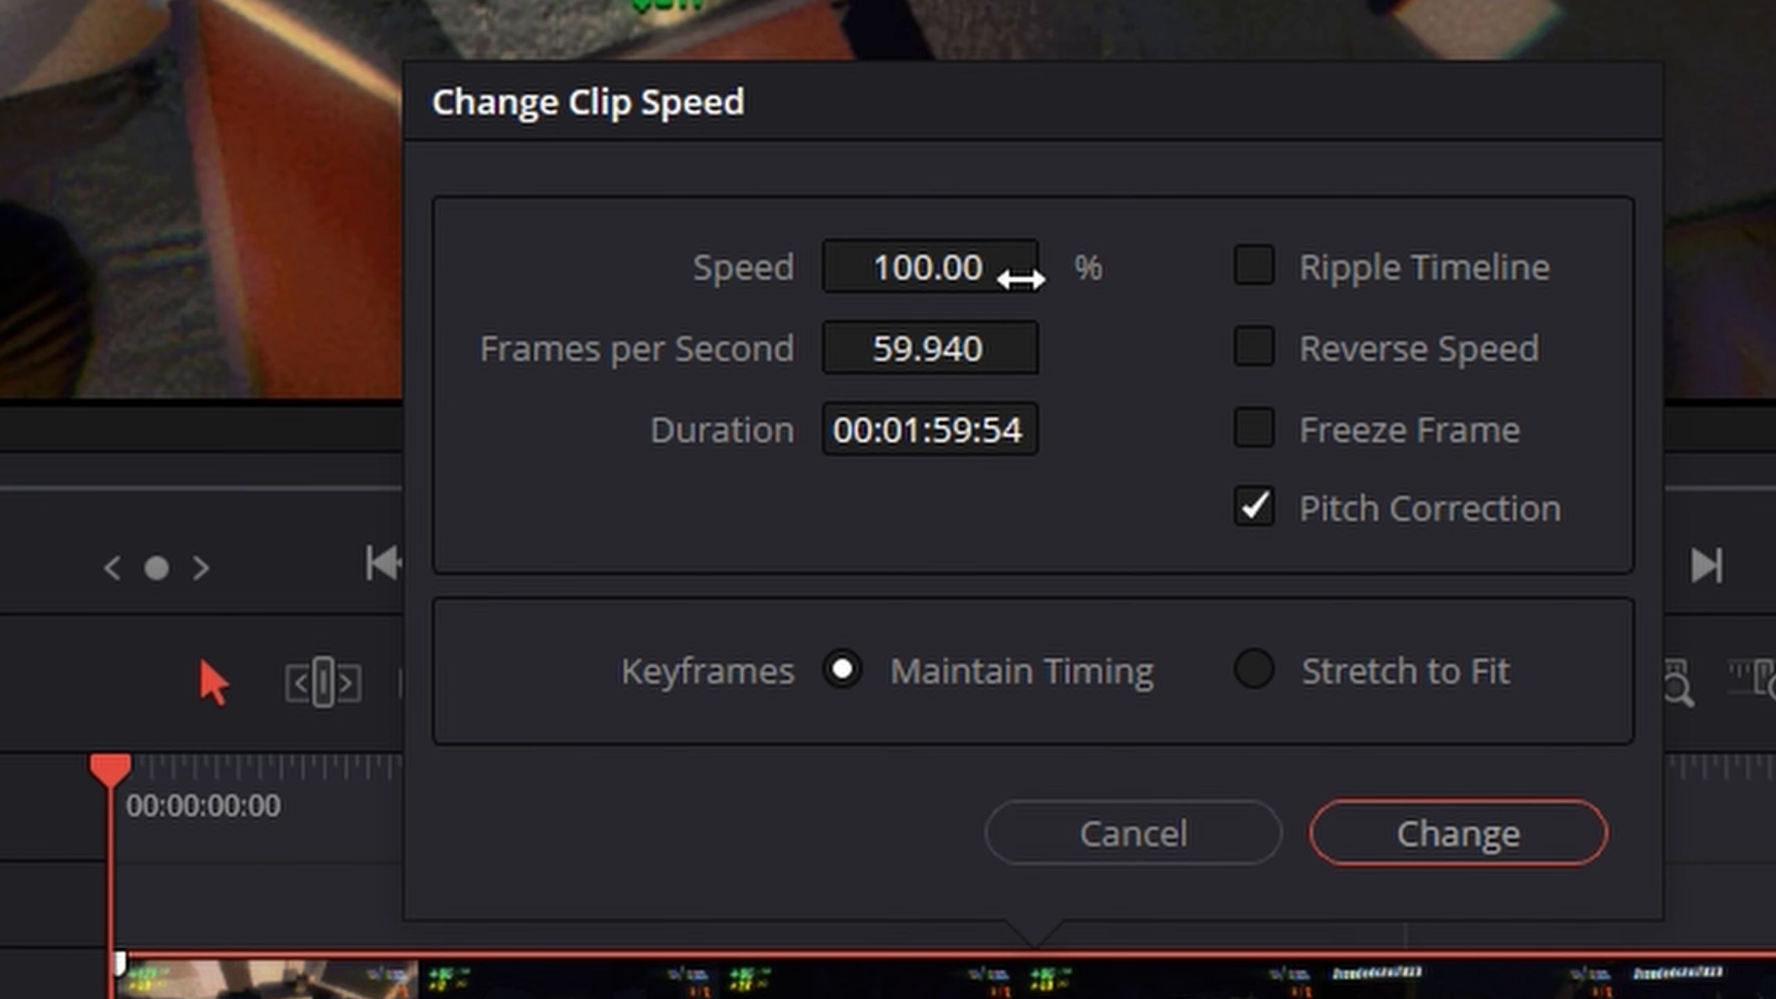
{"action": "left_click_drag", "start_coordinate": [1020, 279], "coordinate": [951, 279]}
{"action": "left_click", "coordinate": [1463, 833]}
{"action": "key", "text": "space"}
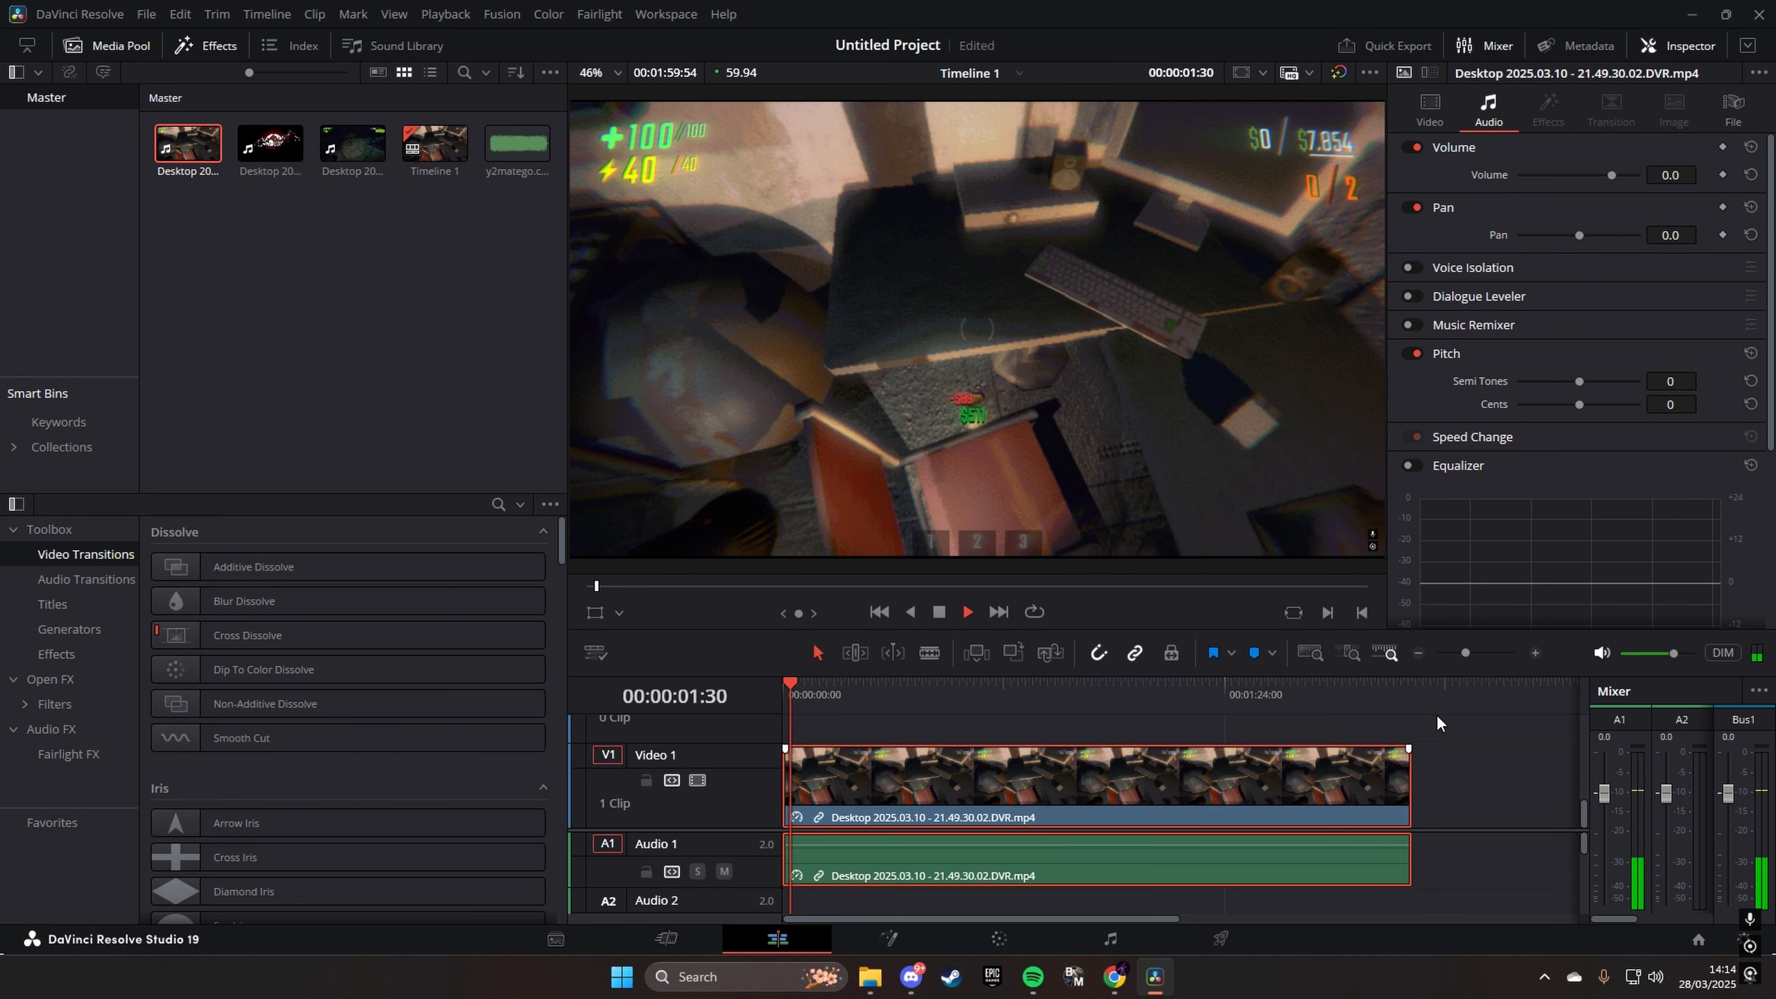
{"action": "key", "text": "space"}
- Undo the clip's recent changes, move it to the very start of the timeline, and return the playhead to the beginning
{"action": "key", "text": "ctrl+z"}
{"action": "key", "text": "ctrl+z"}
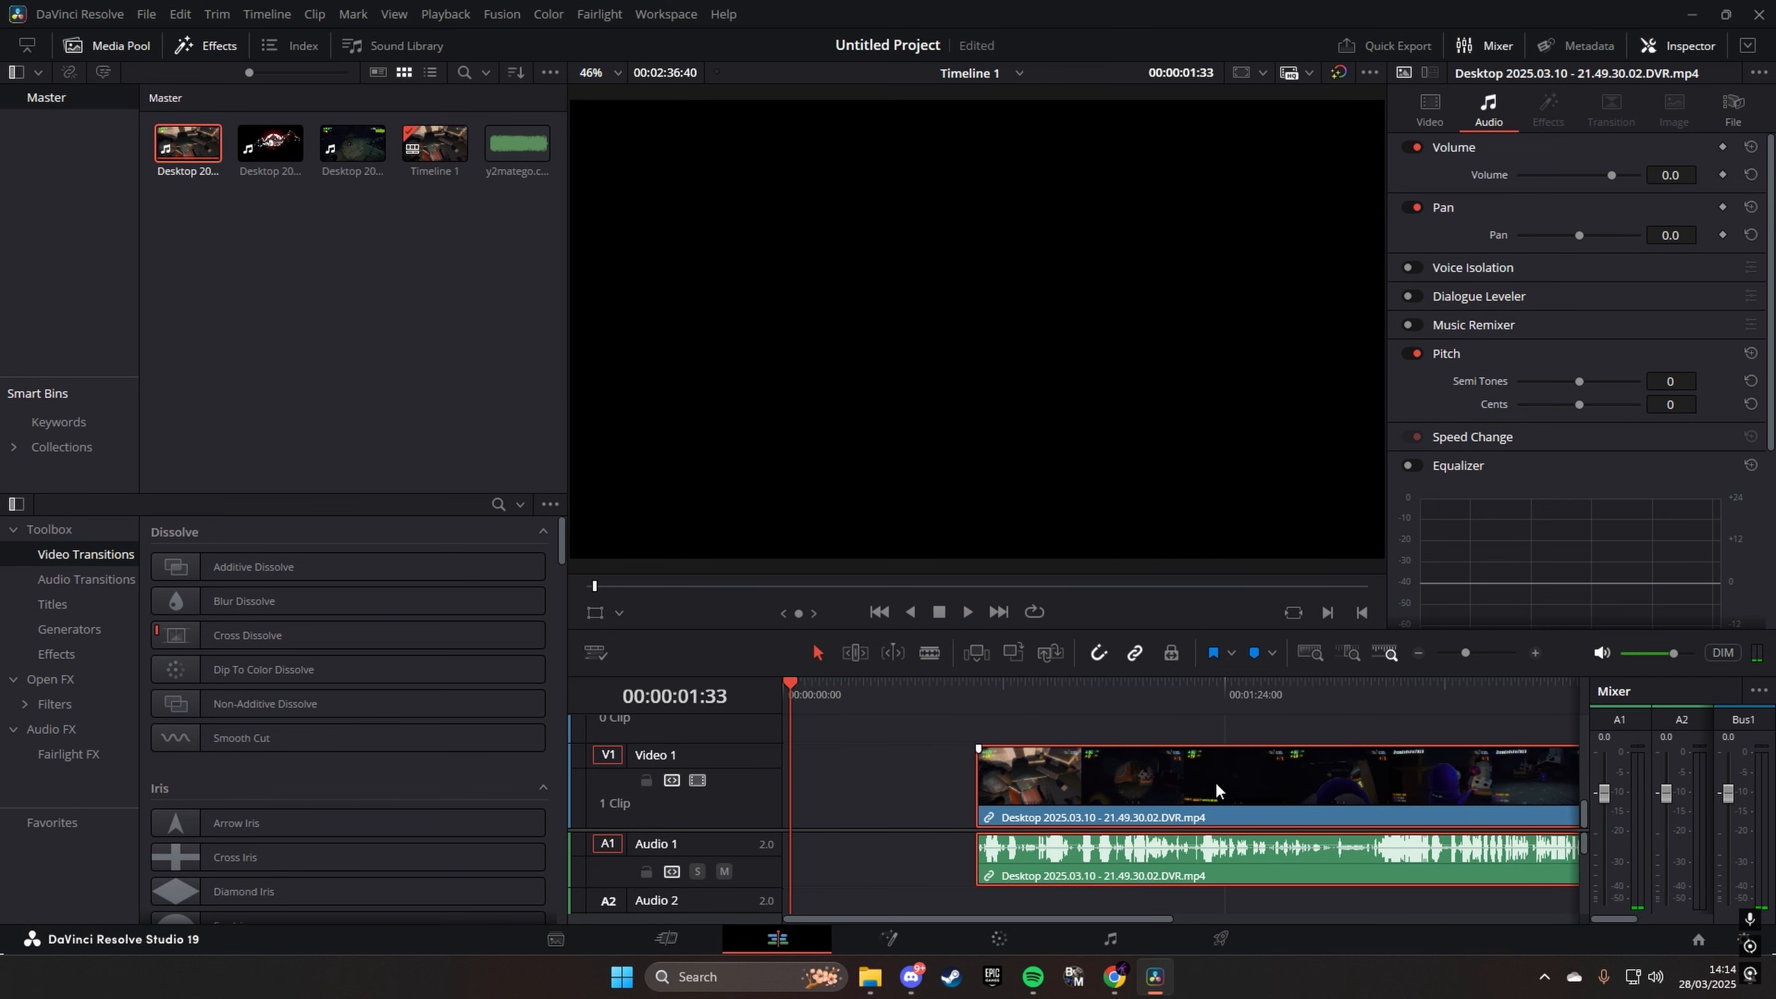
{"action": "left_click_drag", "start_coordinate": [1215, 781], "coordinate": [857, 797]}
{"action": "left_click_drag", "start_coordinate": [789, 700], "coordinate": [718, 703]}
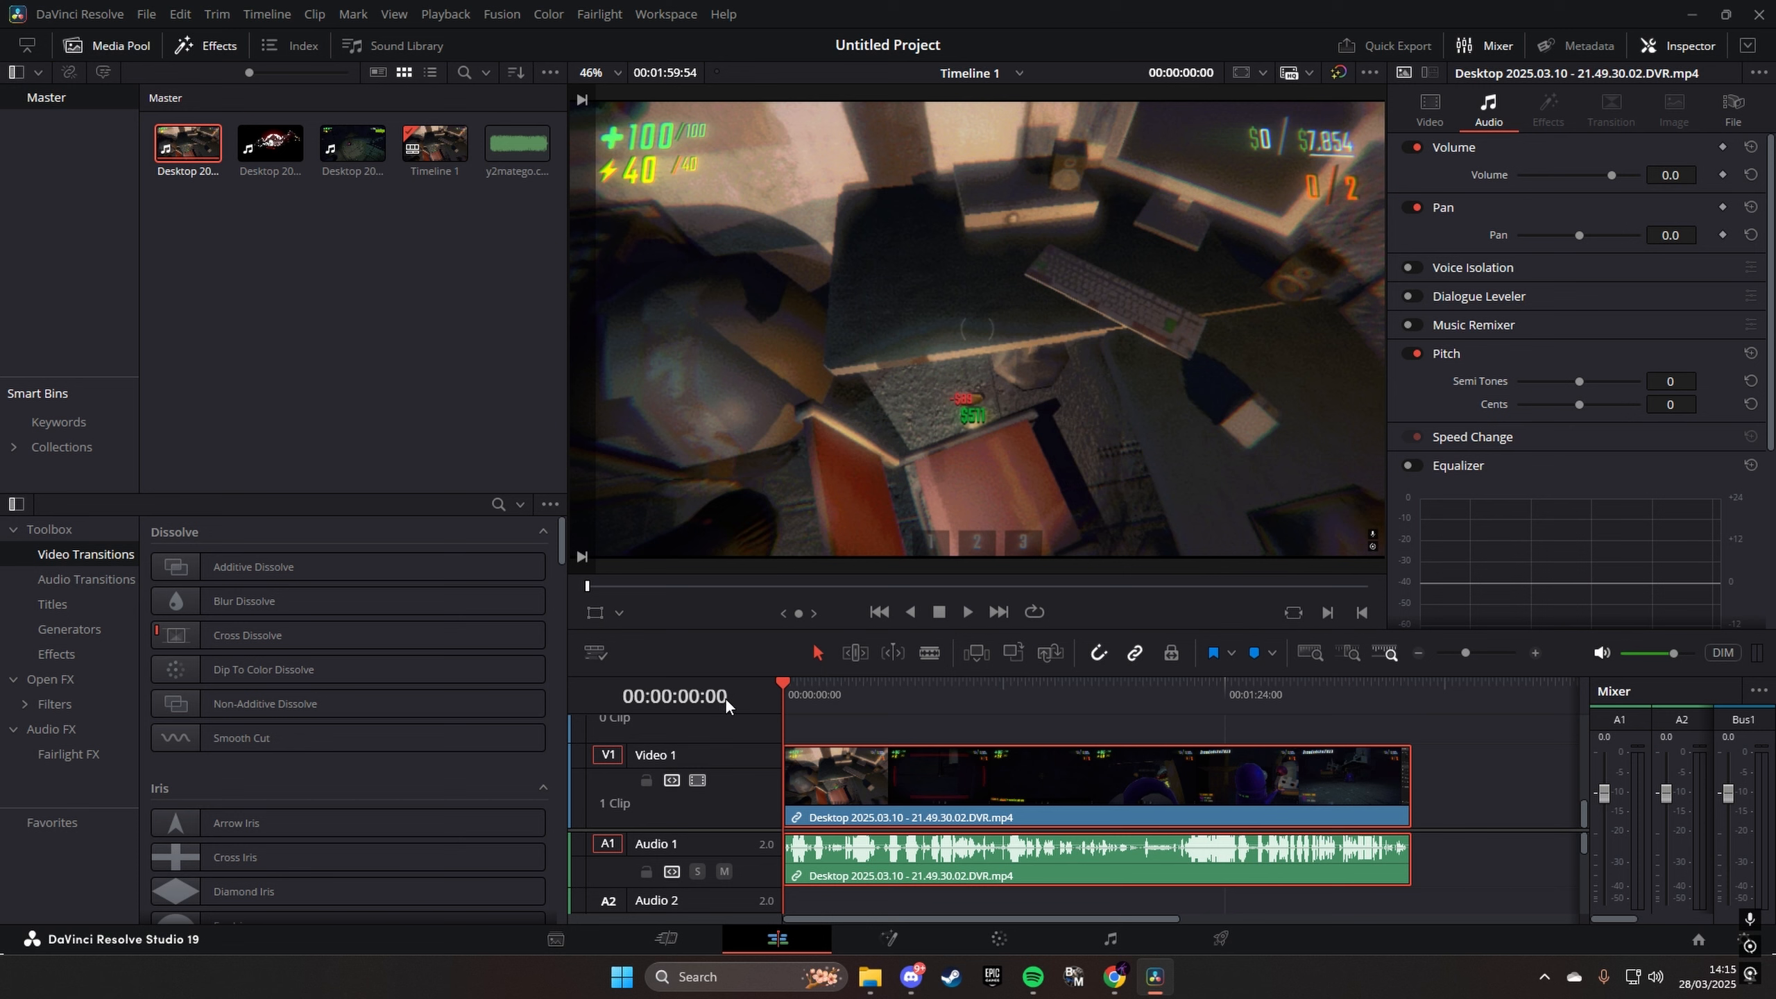
- Add the Wile E. Coyote Falling and Screaming video from the YouTube folder to the timeline after the gameplay clip
{"action": "scroll", "coordinate": [730, 738], "scroll_direction": "up", "scroll_amount": 2}
{"action": "scroll", "coordinate": [804, 782], "scroll_direction": "down", "scroll_amount": 2}
{"action": "left_click", "coordinate": [880, 973]}
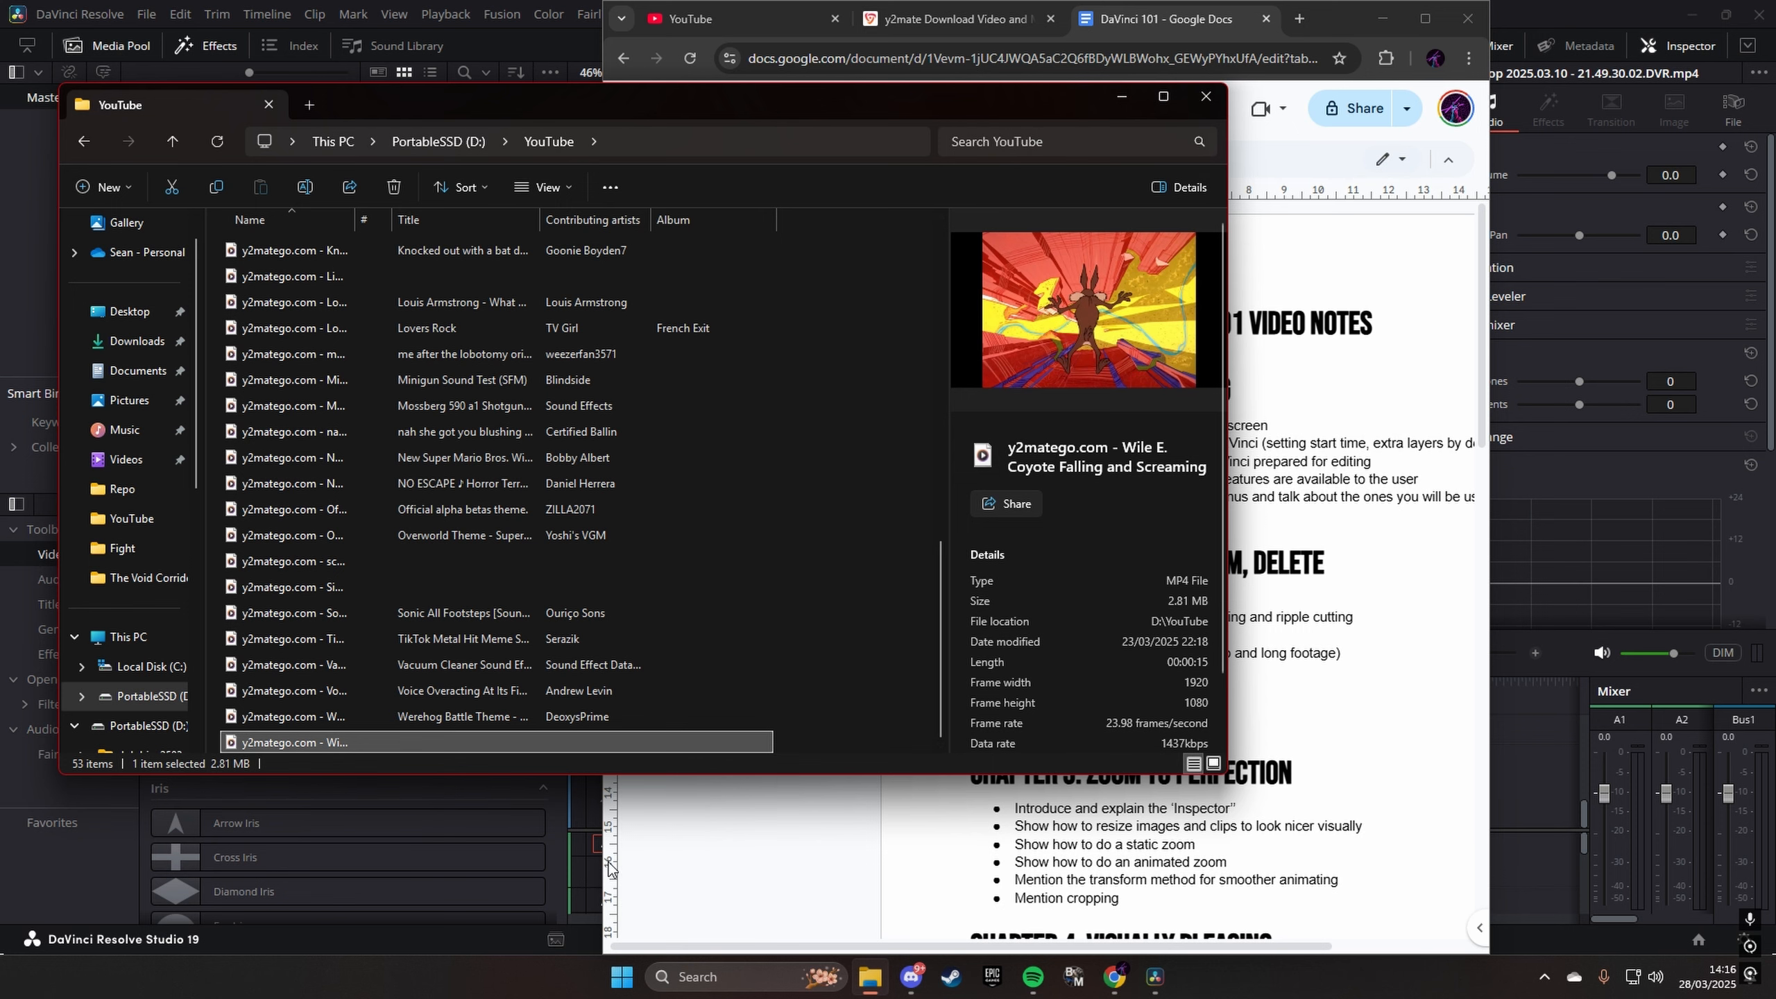
{"action": "left_click_drag", "start_coordinate": [507, 731], "coordinate": [1439, 810]}
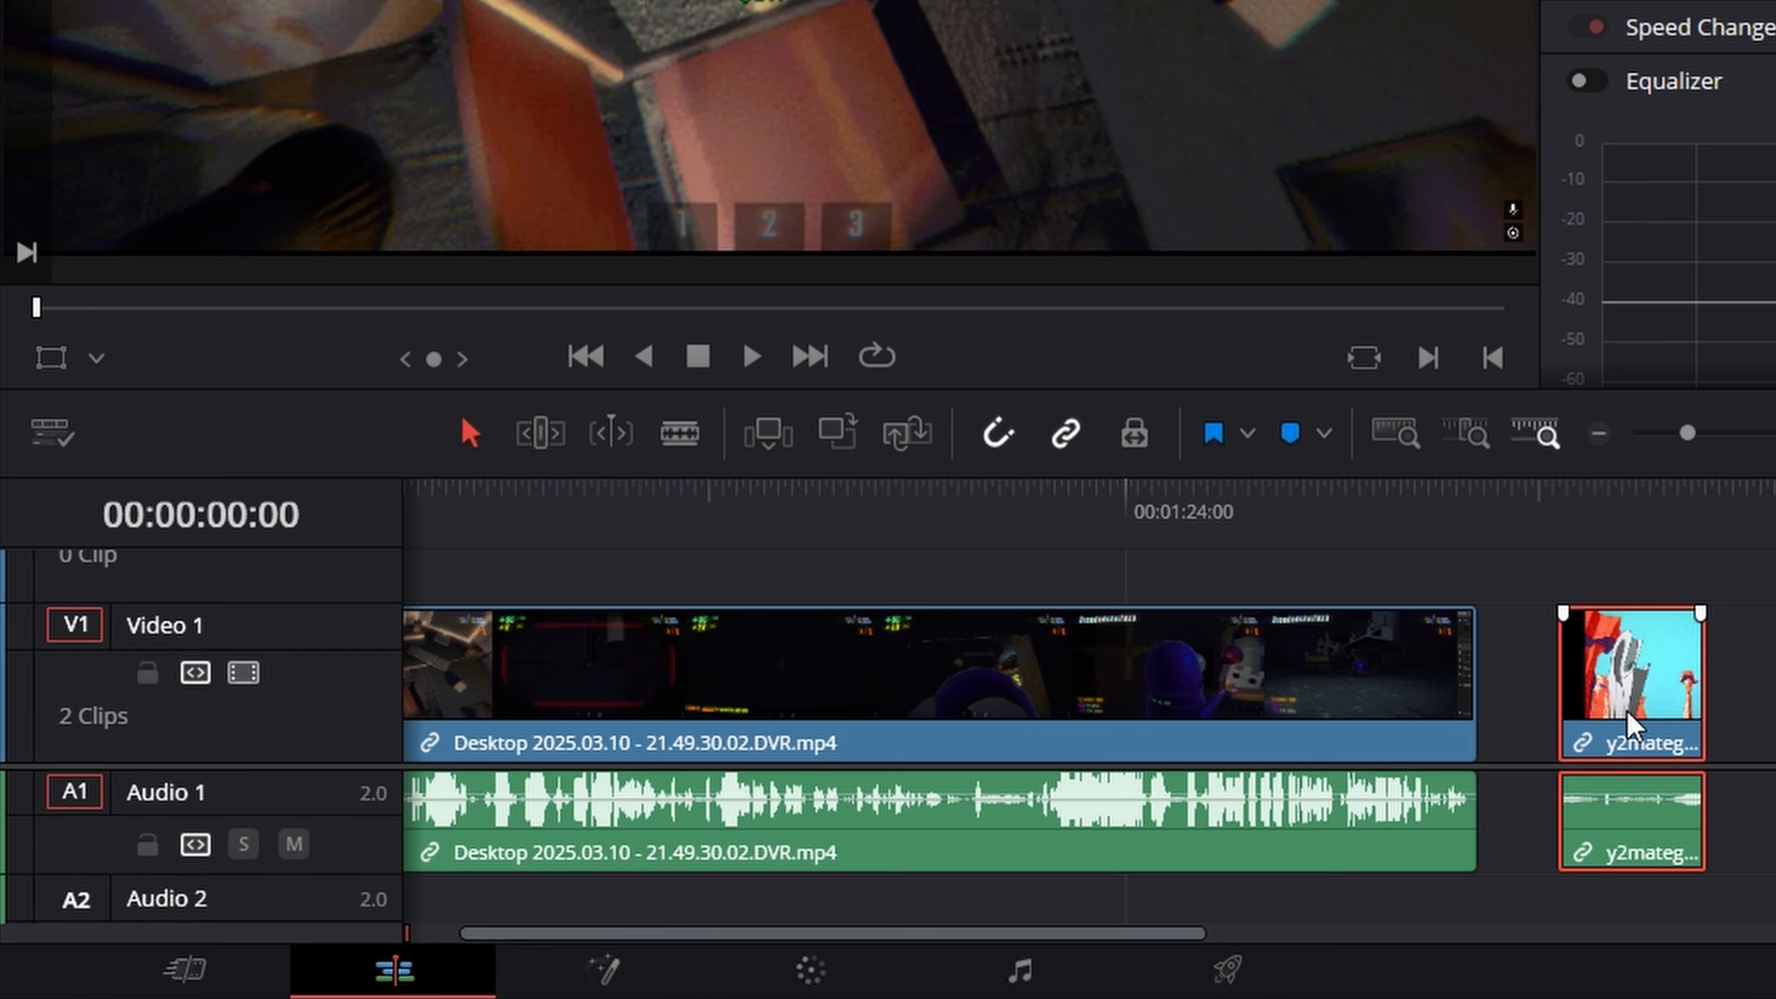
- Move the Wile E. Coyote clip up to Video 2 and position it above the middle of the gameplay clip
{"action": "left_click_drag", "start_coordinate": [1629, 728], "coordinate": [1640, 591]}
{"action": "scroll", "coordinate": [285, 666], "scroll_direction": "up", "scroll_amount": 6}
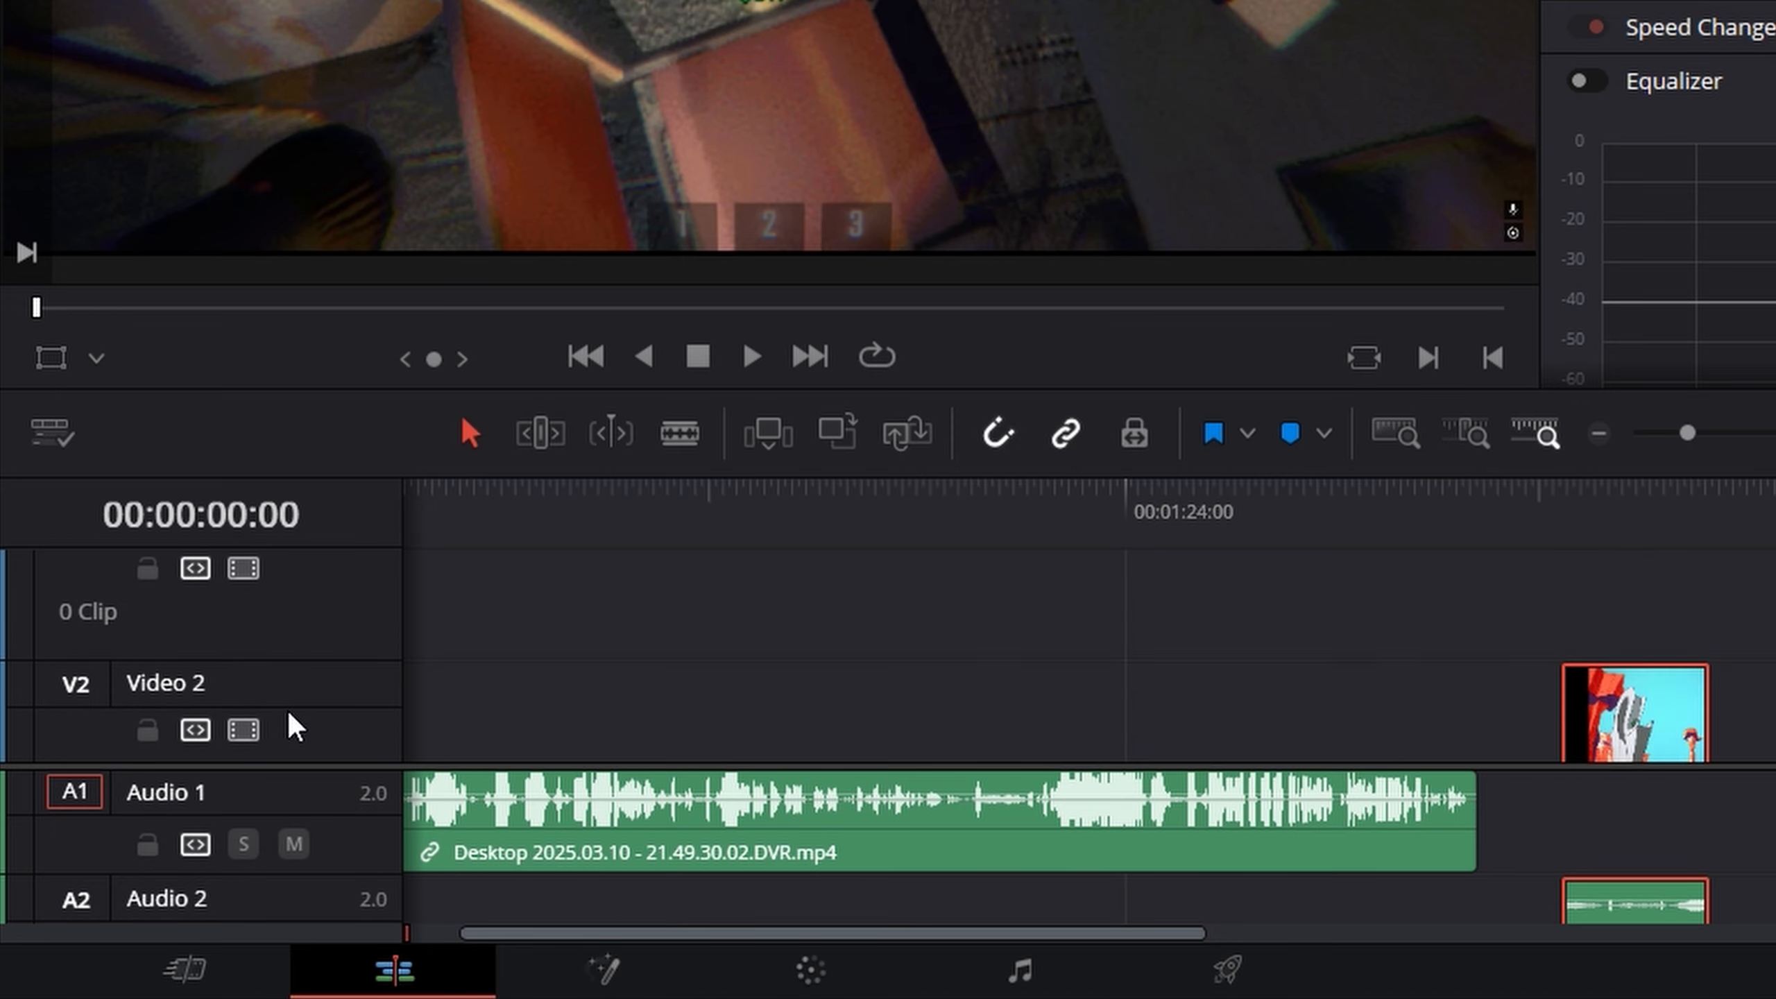
{"action": "scroll", "coordinate": [1483, 663], "scroll_direction": "down", "scroll_amount": 5}
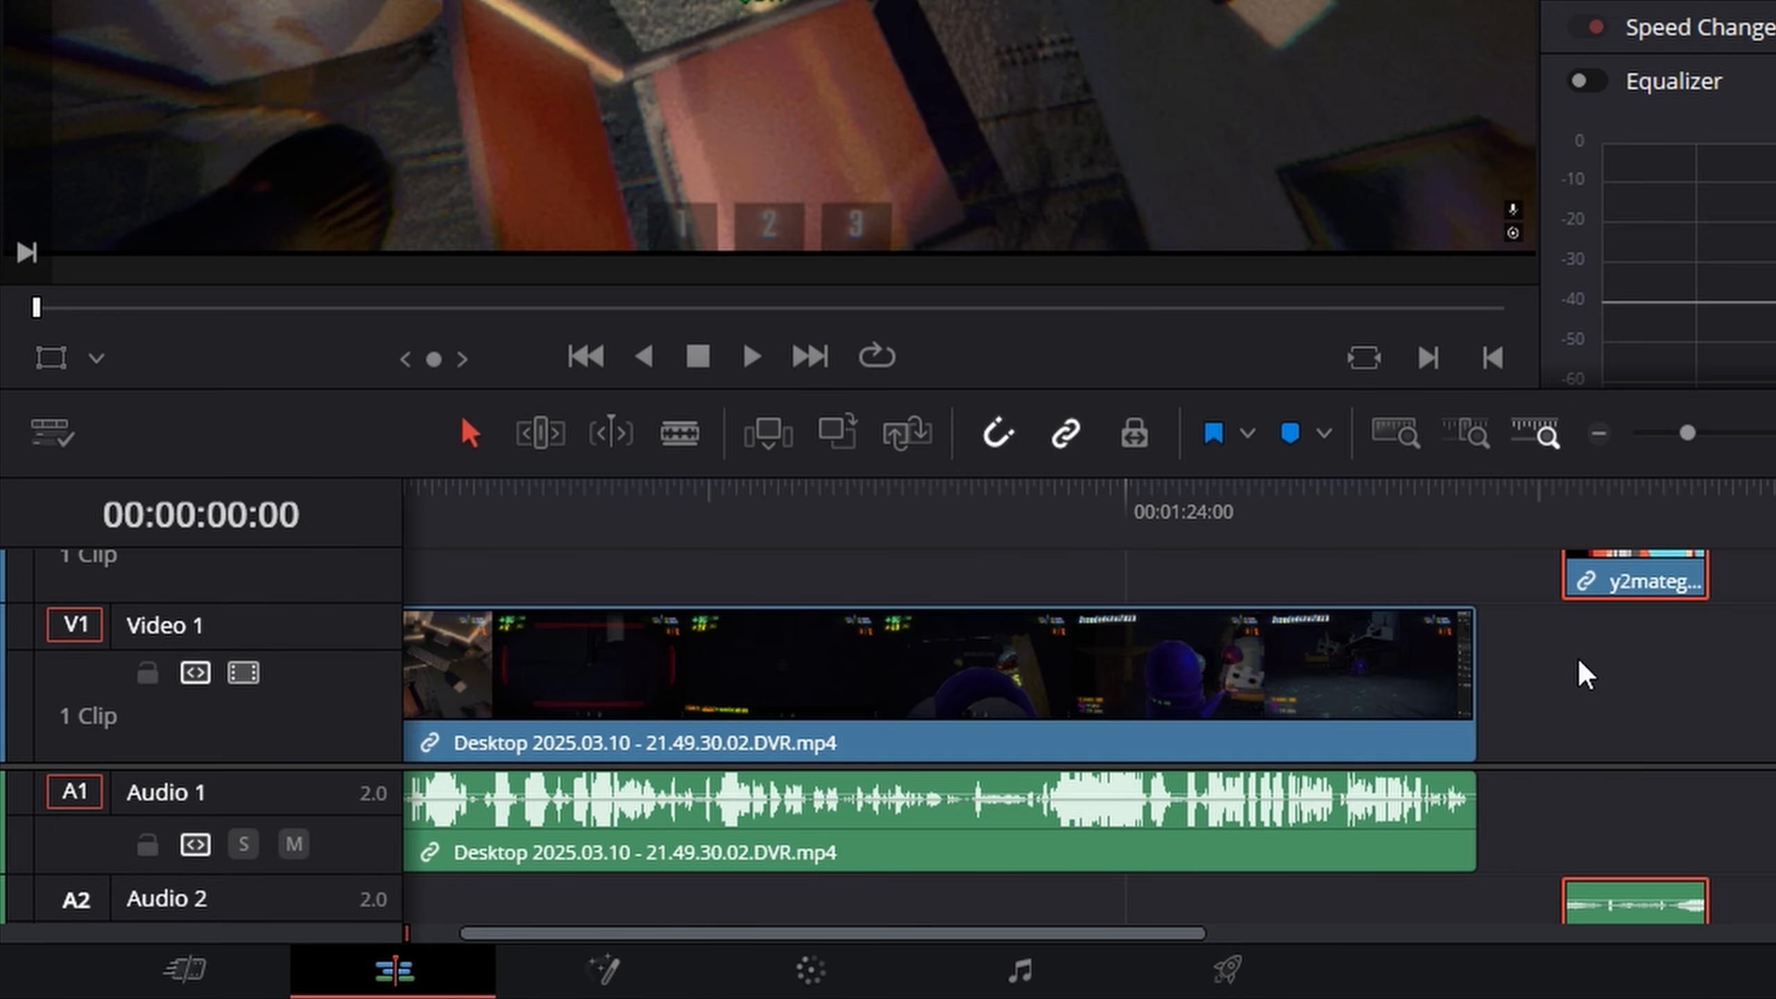
{"action": "left_click_drag", "start_coordinate": [1644, 598], "coordinate": [991, 596]}
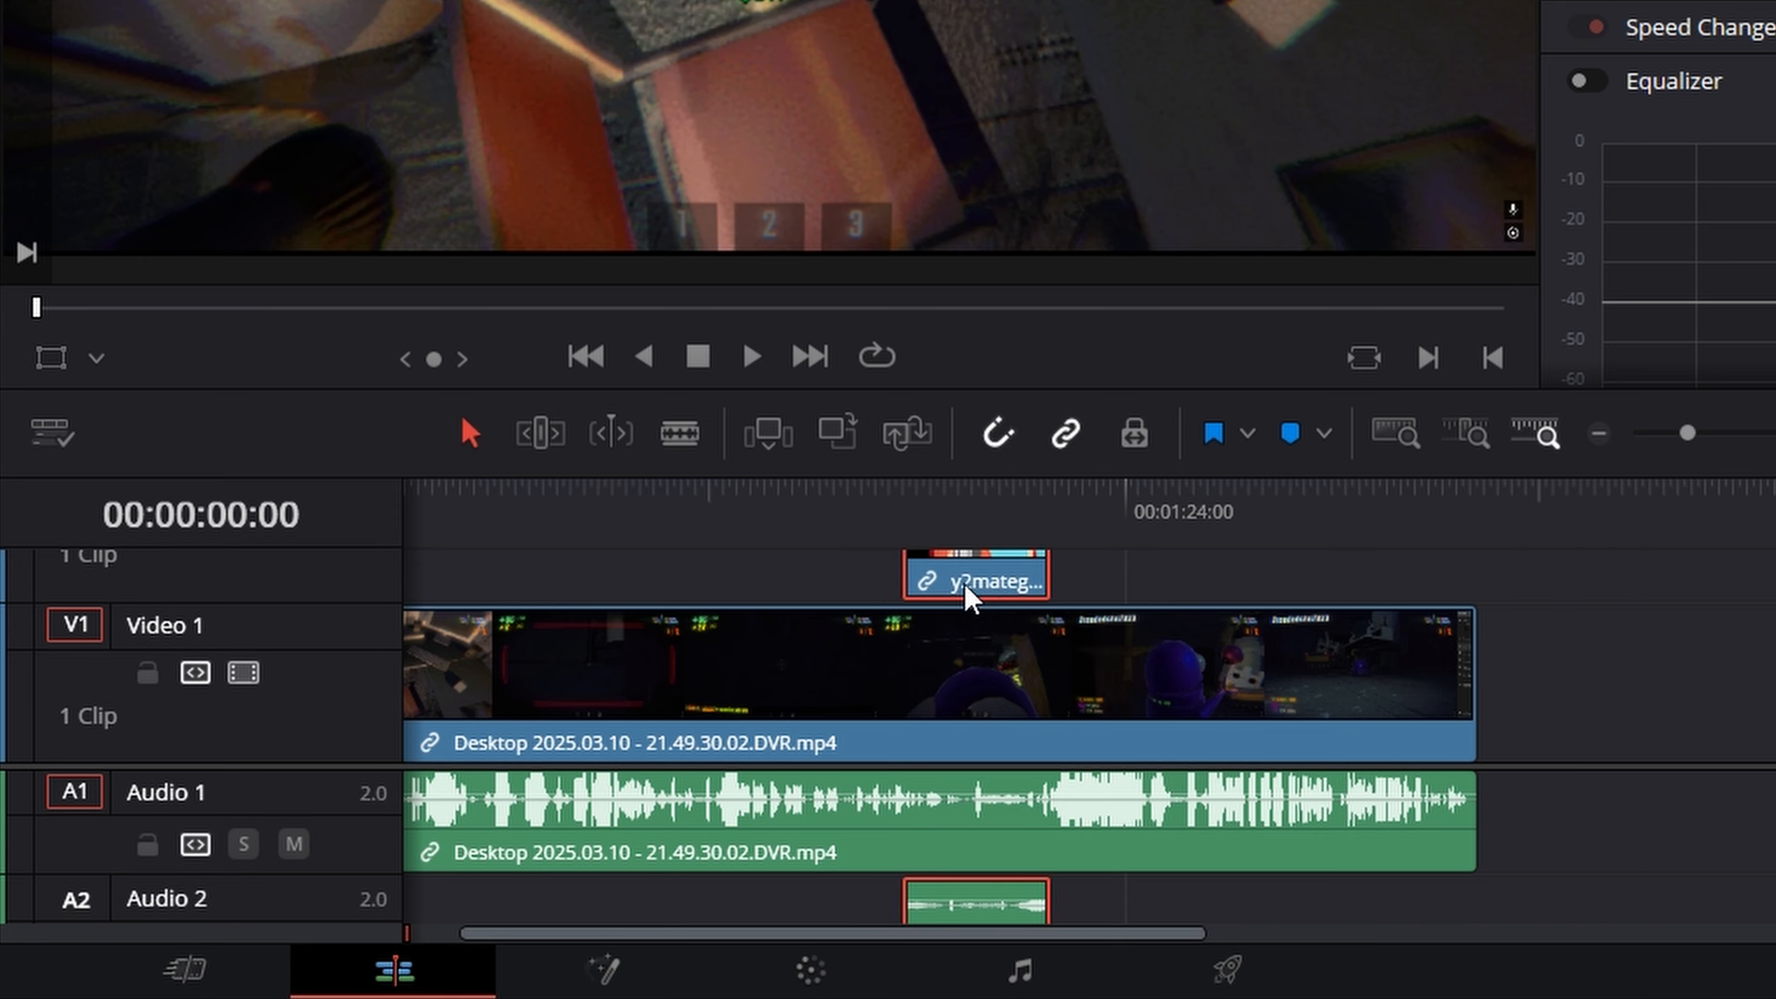
- Play the timeline from just before the overlaid Wile E. Coyote clip to see how the upper layer covers the gameplay
{"action": "left_click", "coordinate": [855, 540]}
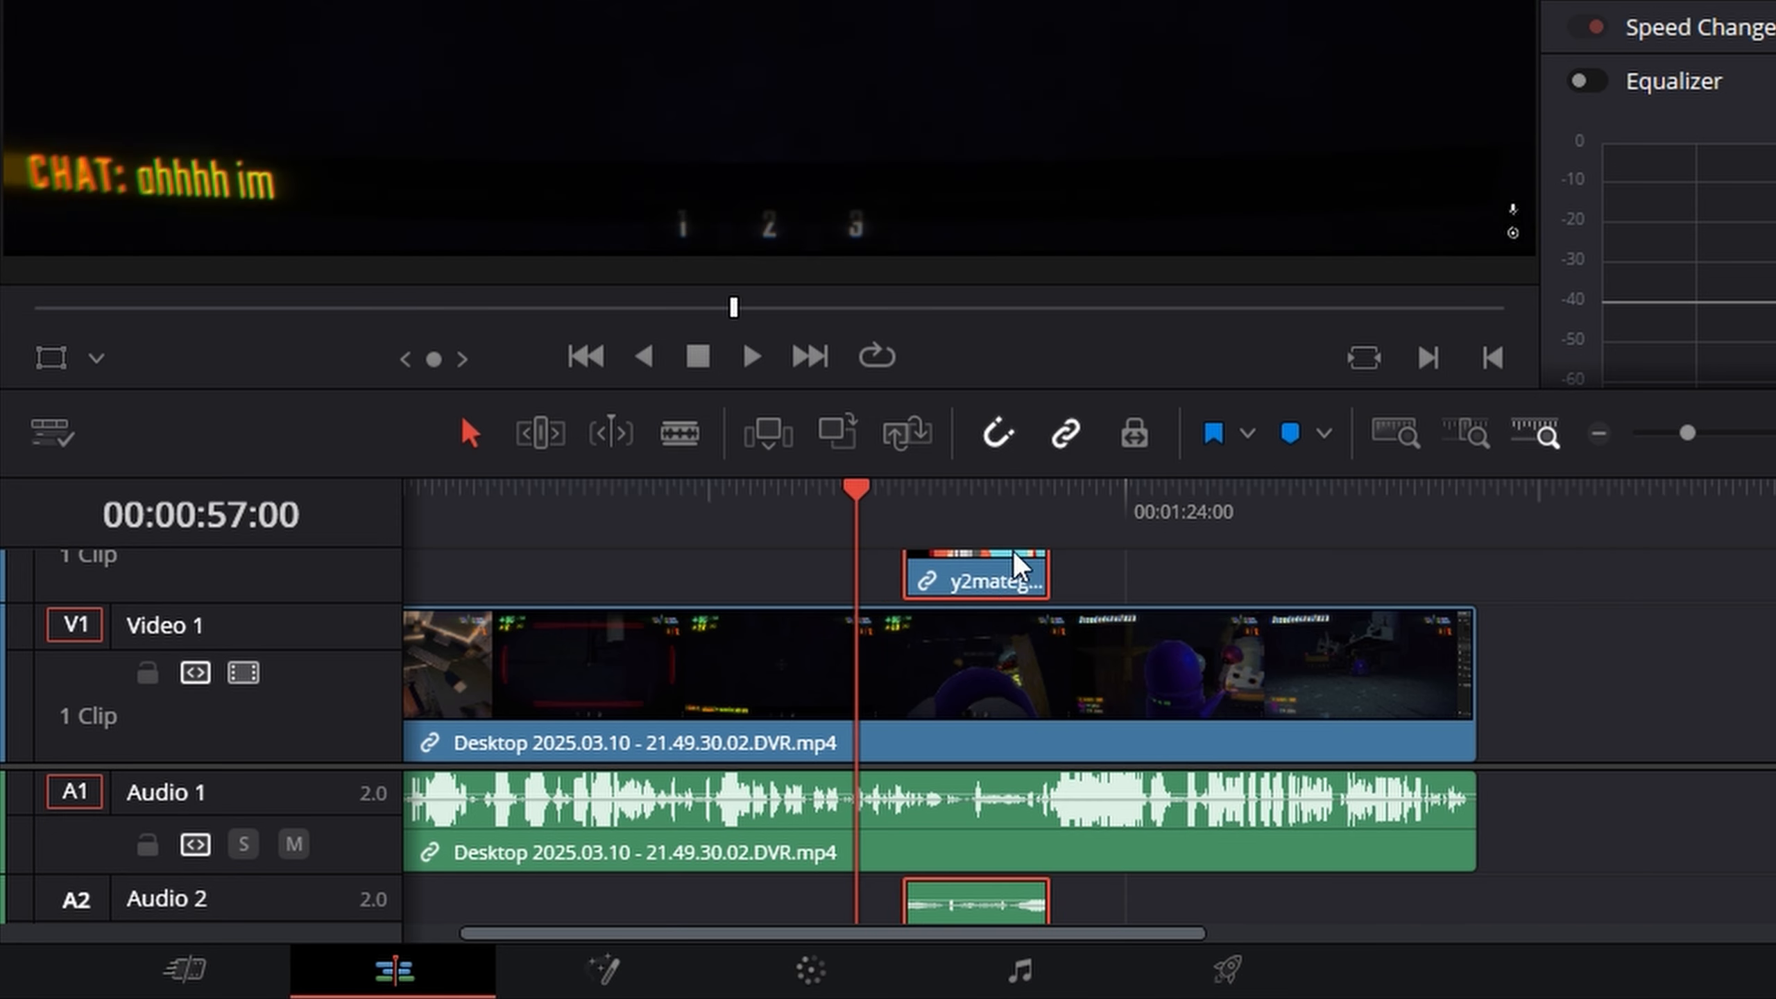
{"action": "key", "text": "space"}
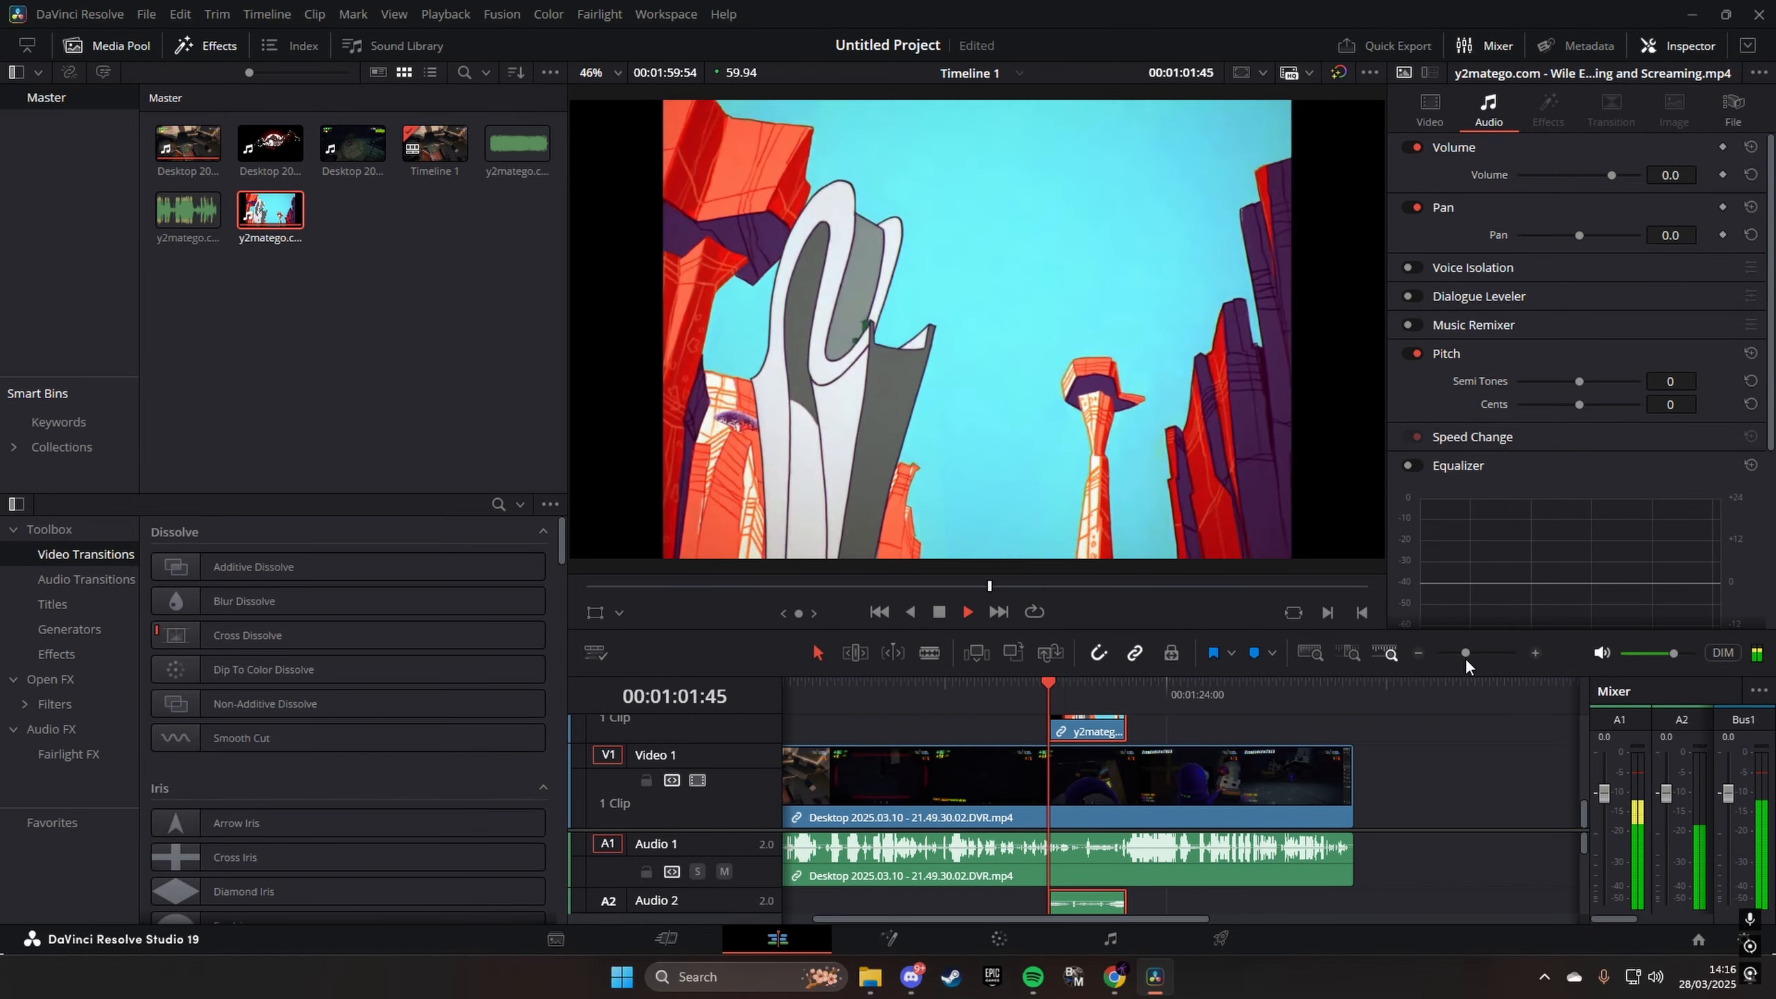
{"action": "key", "text": "space"}
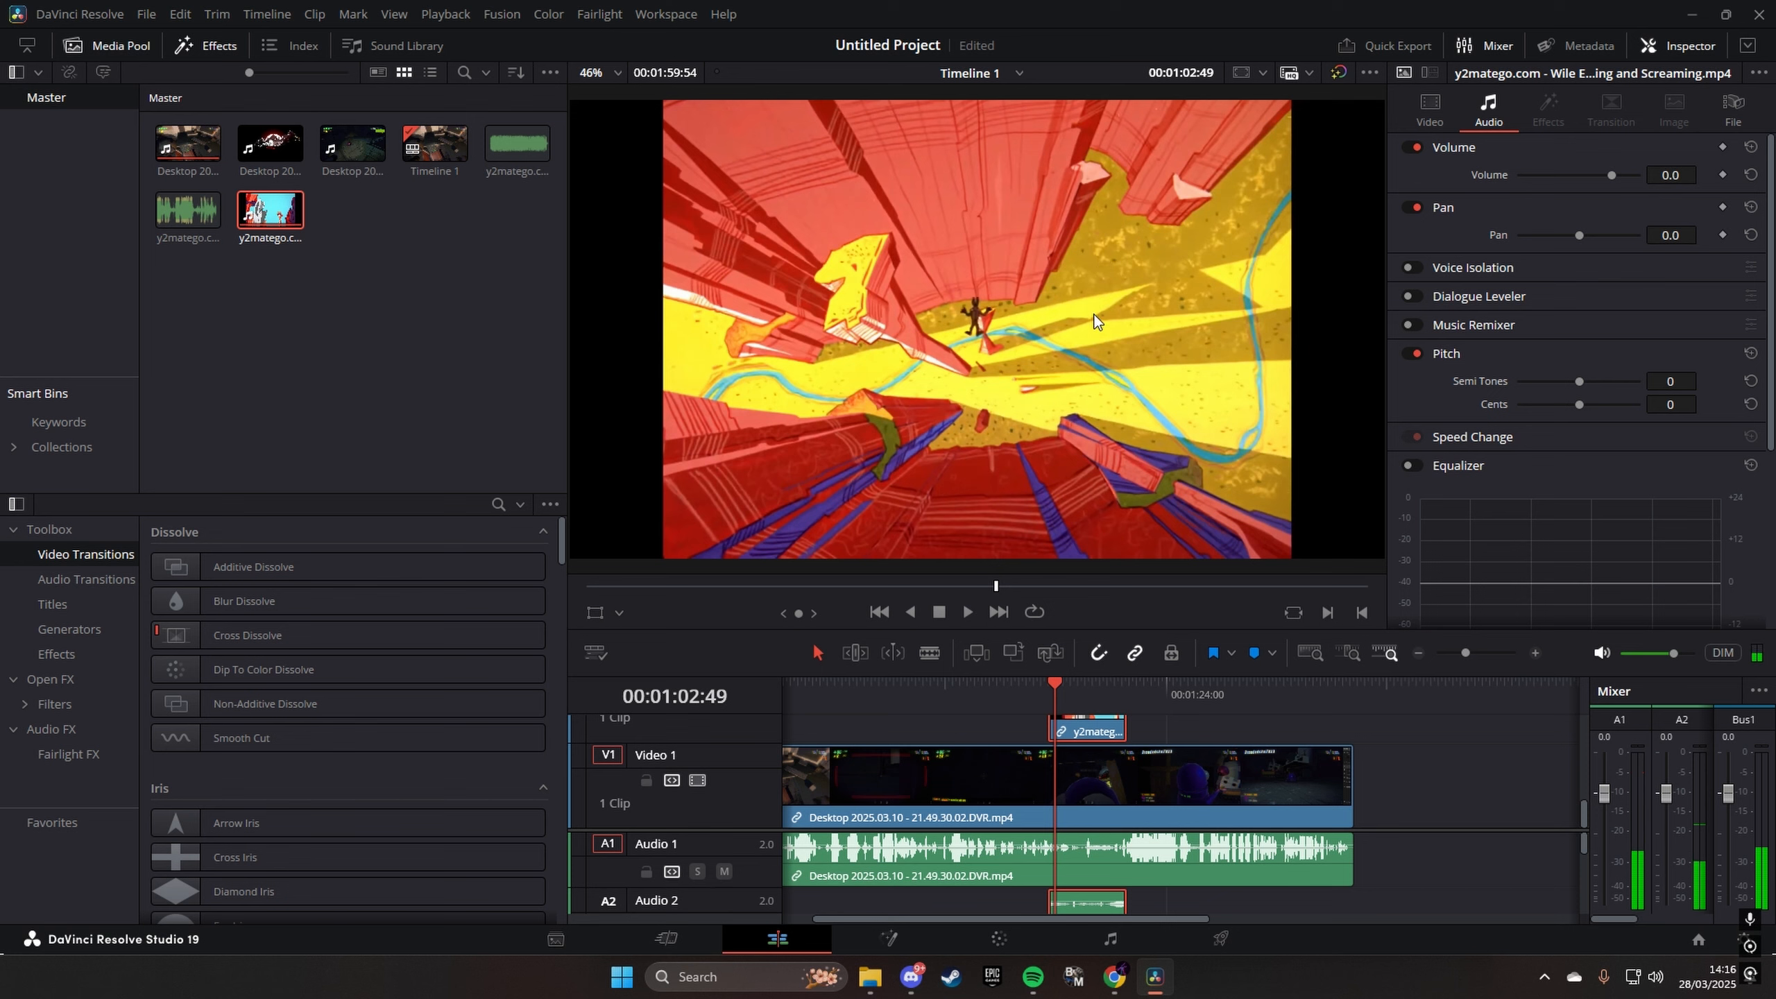
{"action": "key", "text": "Up"}
{"action": "scroll", "coordinate": [1129, 808], "scroll_direction": "up", "scroll_amount": 2}
{"action": "scroll", "coordinate": [1130, 810], "scroll_direction": "down", "scroll_amount": 2}
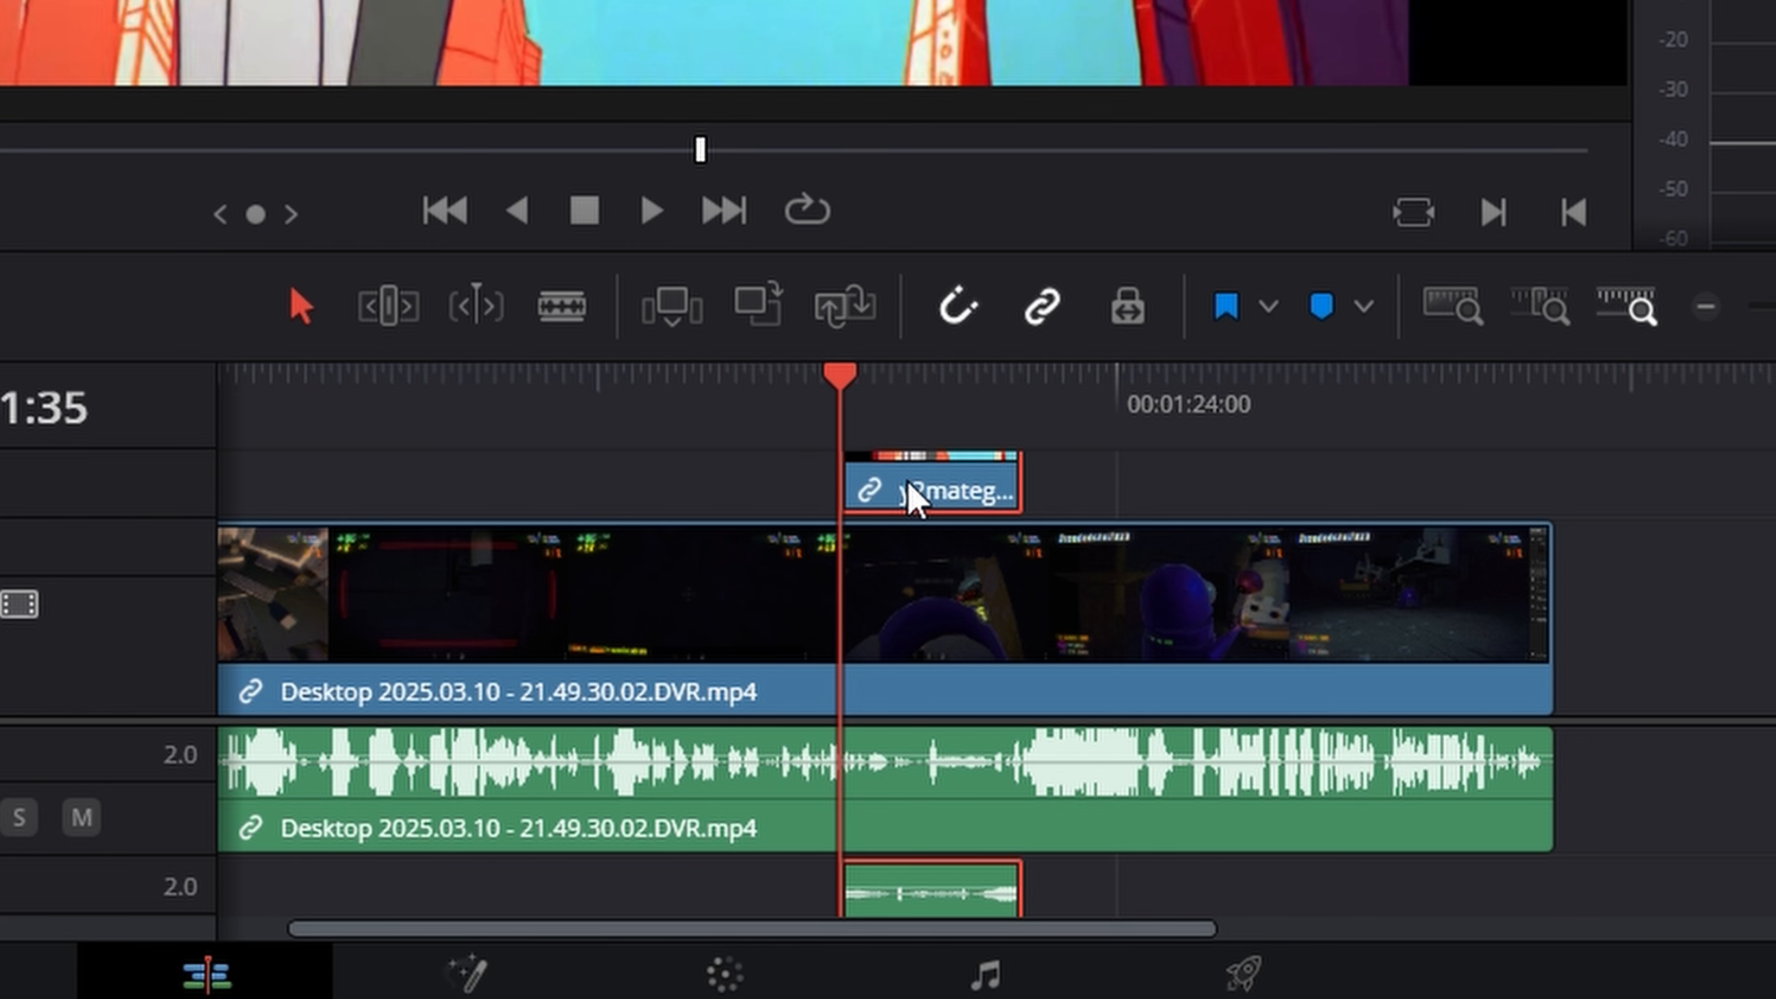
- Drop the Wile E. Coyote clip onto Video 1 over the gameplay footage, preview both of its ends, and undo the overwrite
{"action": "left_click_drag", "start_coordinate": [909, 493], "coordinate": [886, 621]}
{"action": "left_click", "coordinate": [805, 396]}
{"action": "key", "text": "space"}
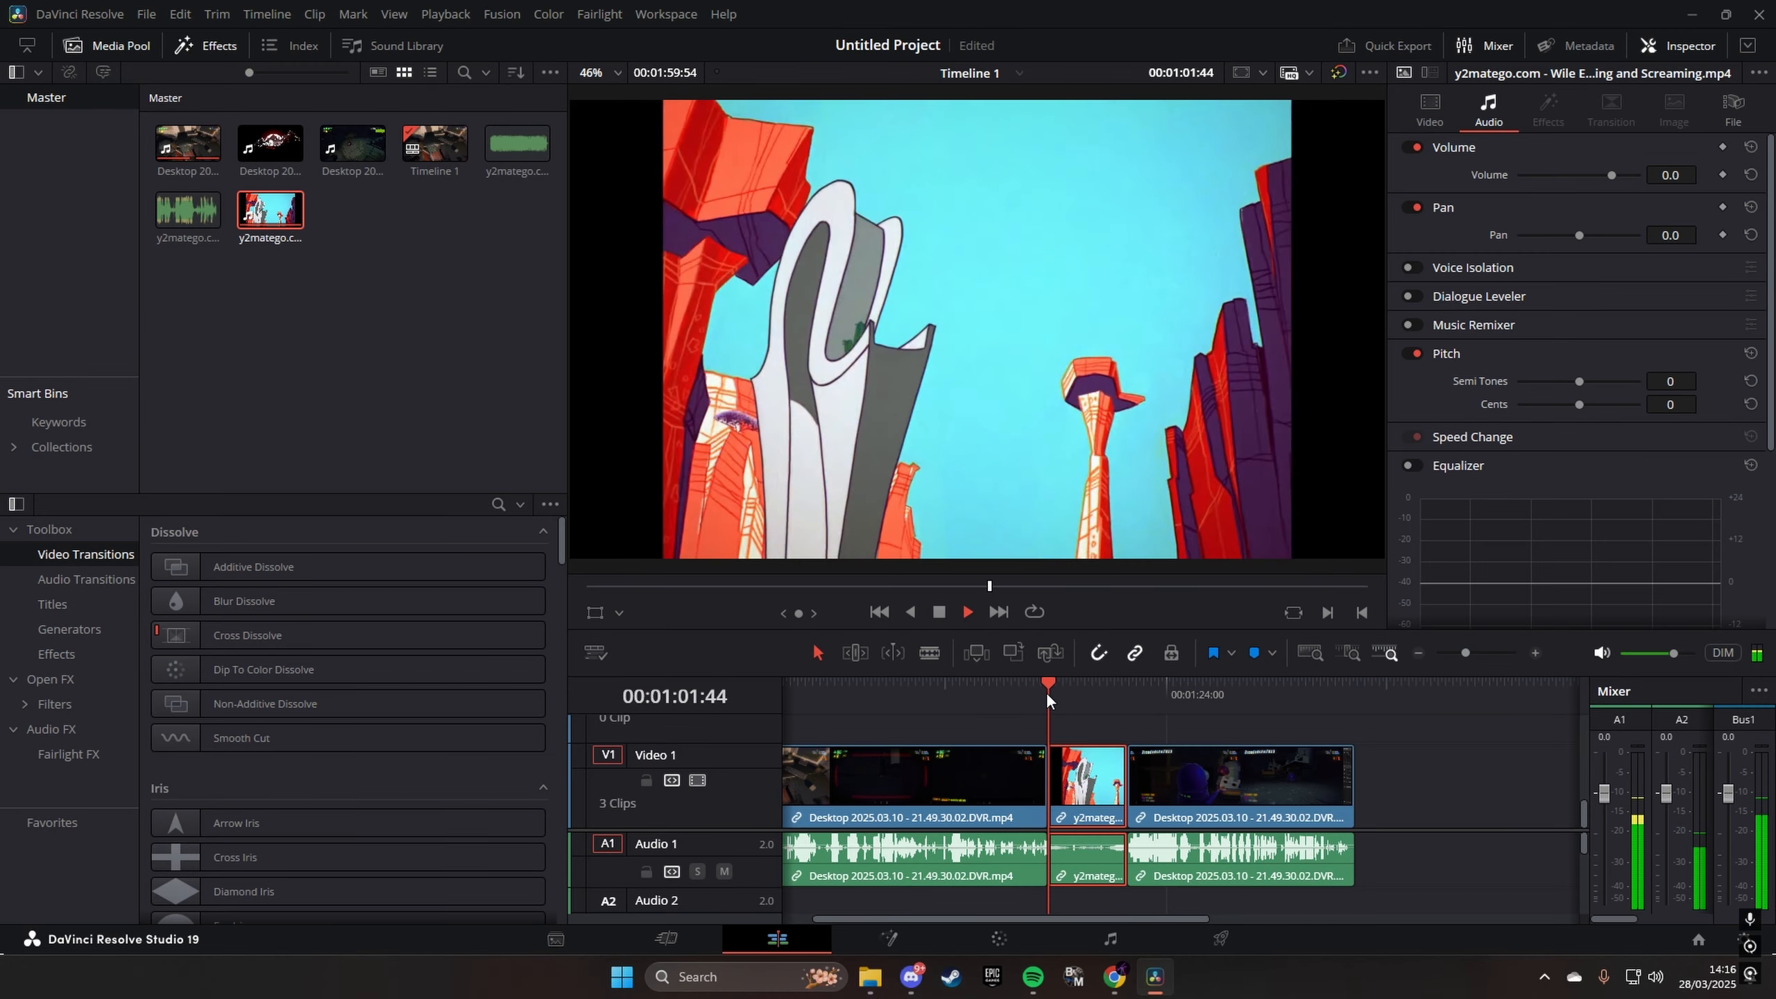
{"action": "left_click", "coordinate": [1116, 694]}
{"action": "left_click", "coordinate": [1128, 696]}
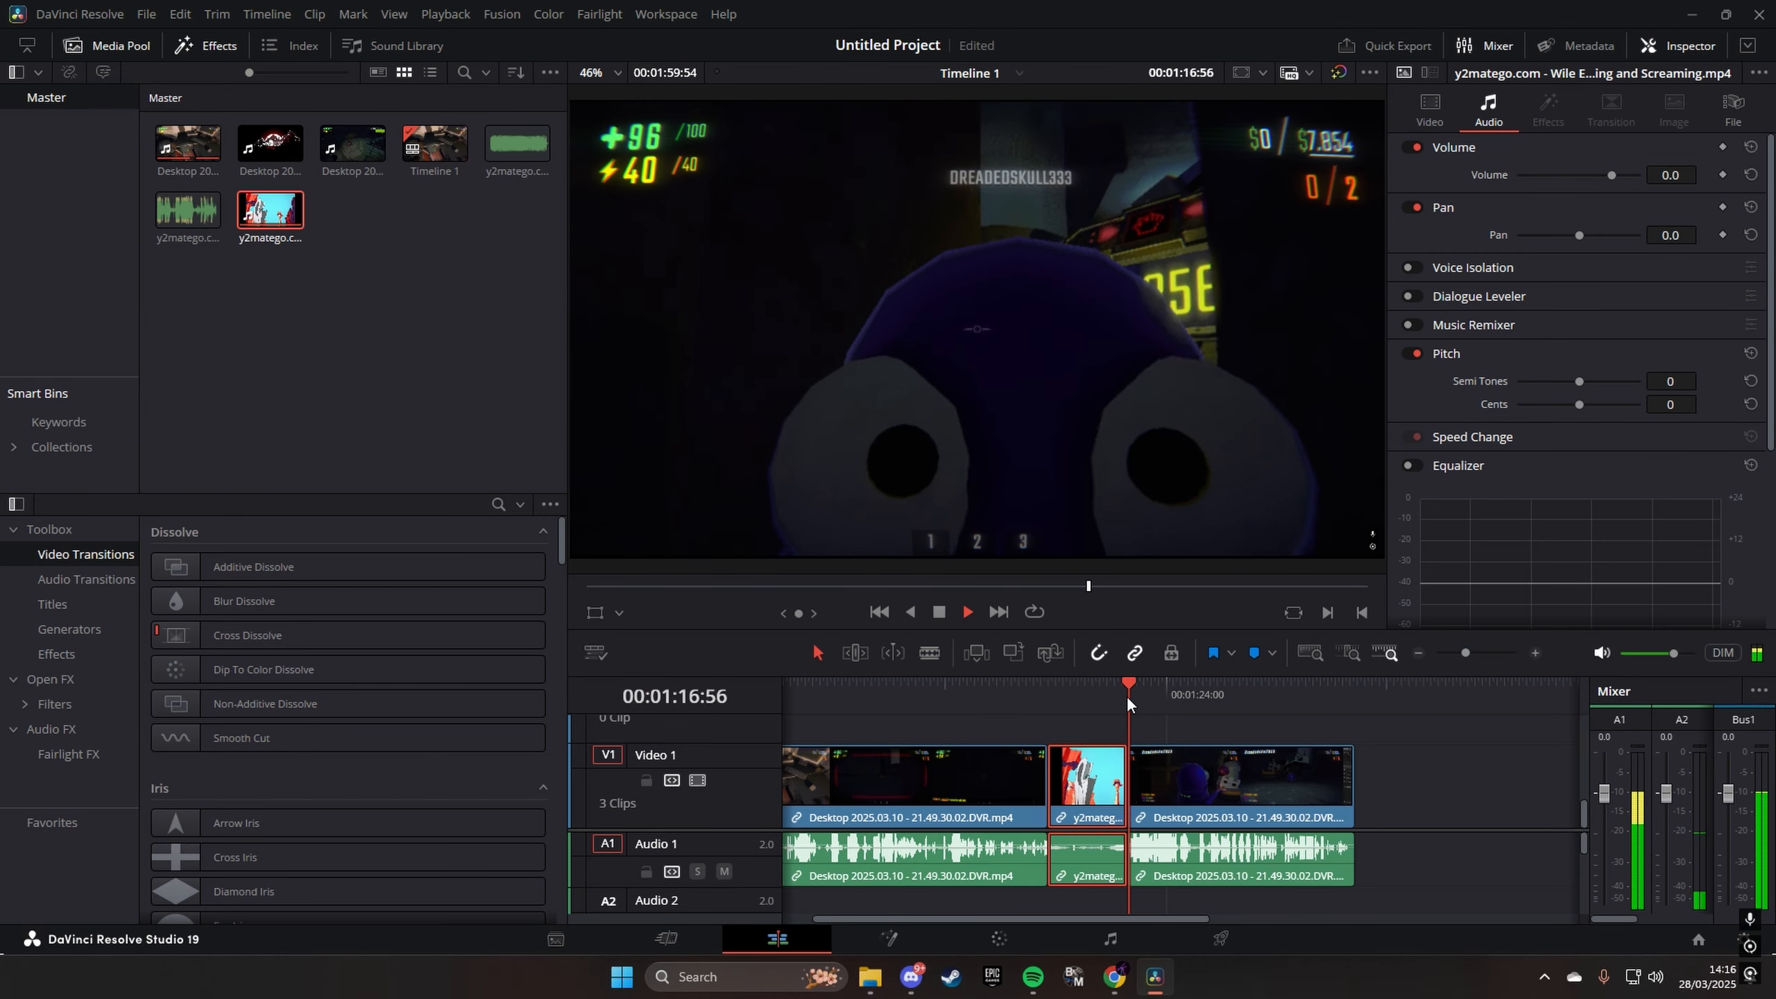
{"action": "key", "text": "space"}
{"action": "key", "text": "ctrl+z"}
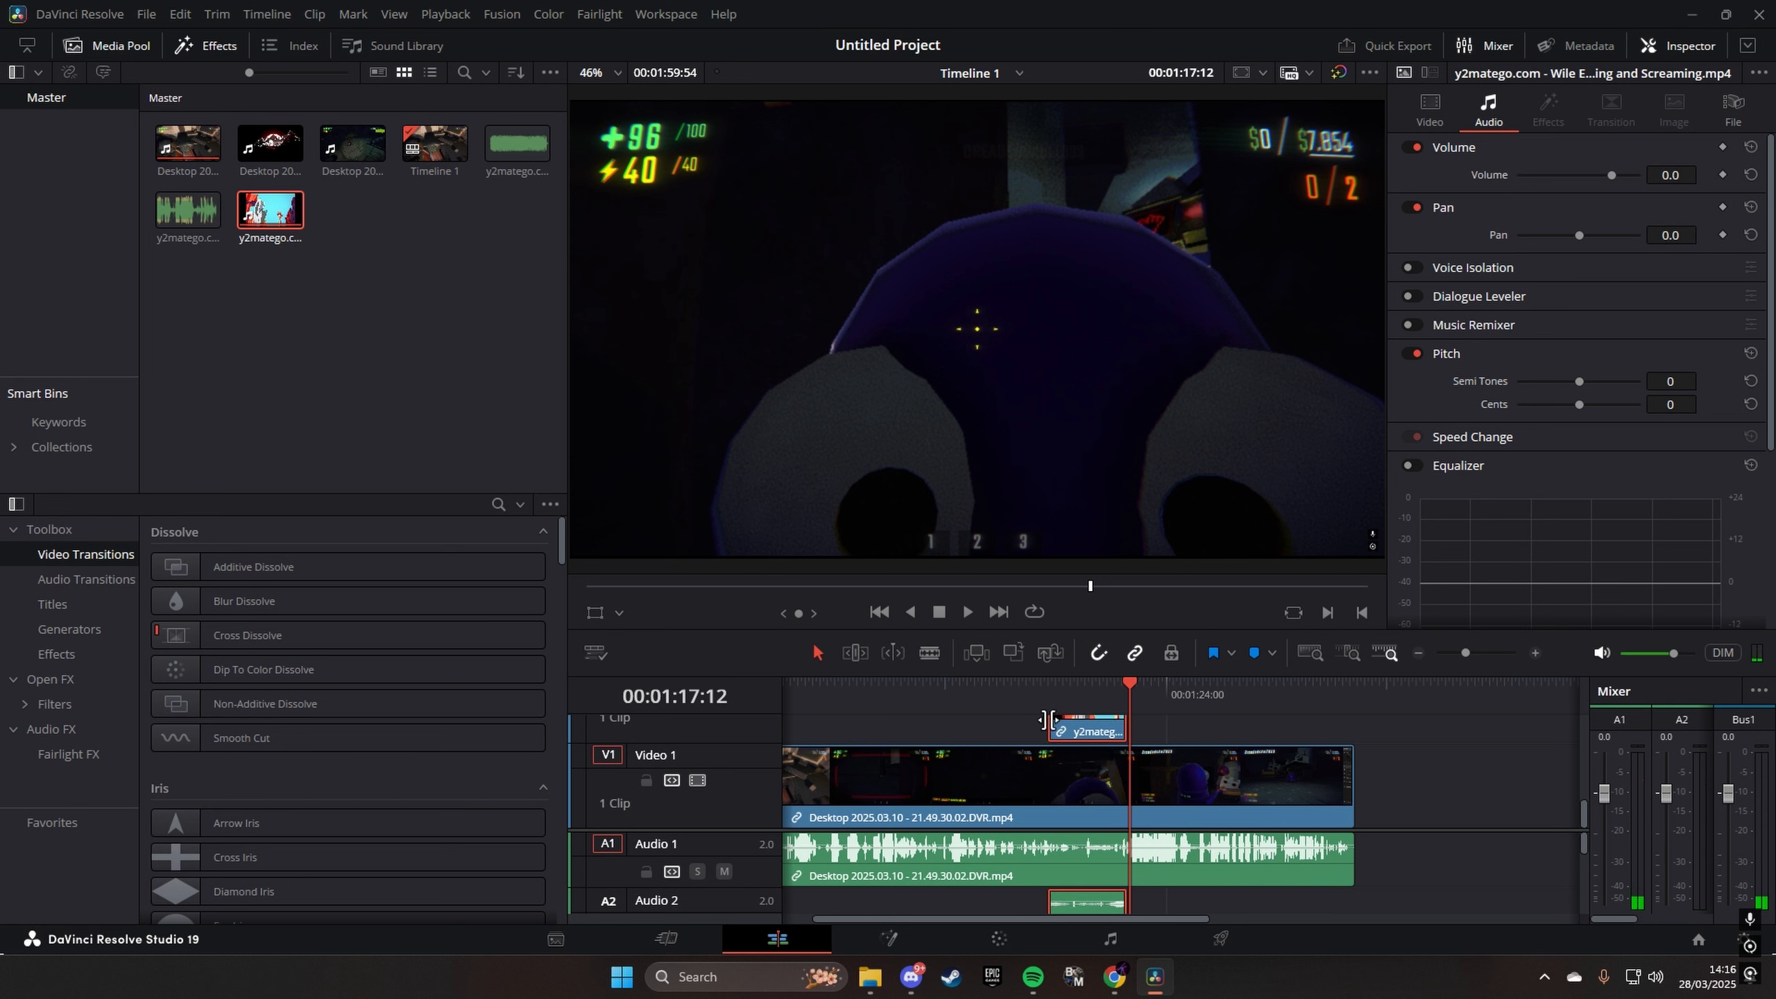
- Delete the Wile E. Coyote clip from Video 2
{"action": "left_click", "coordinate": [1051, 688]}
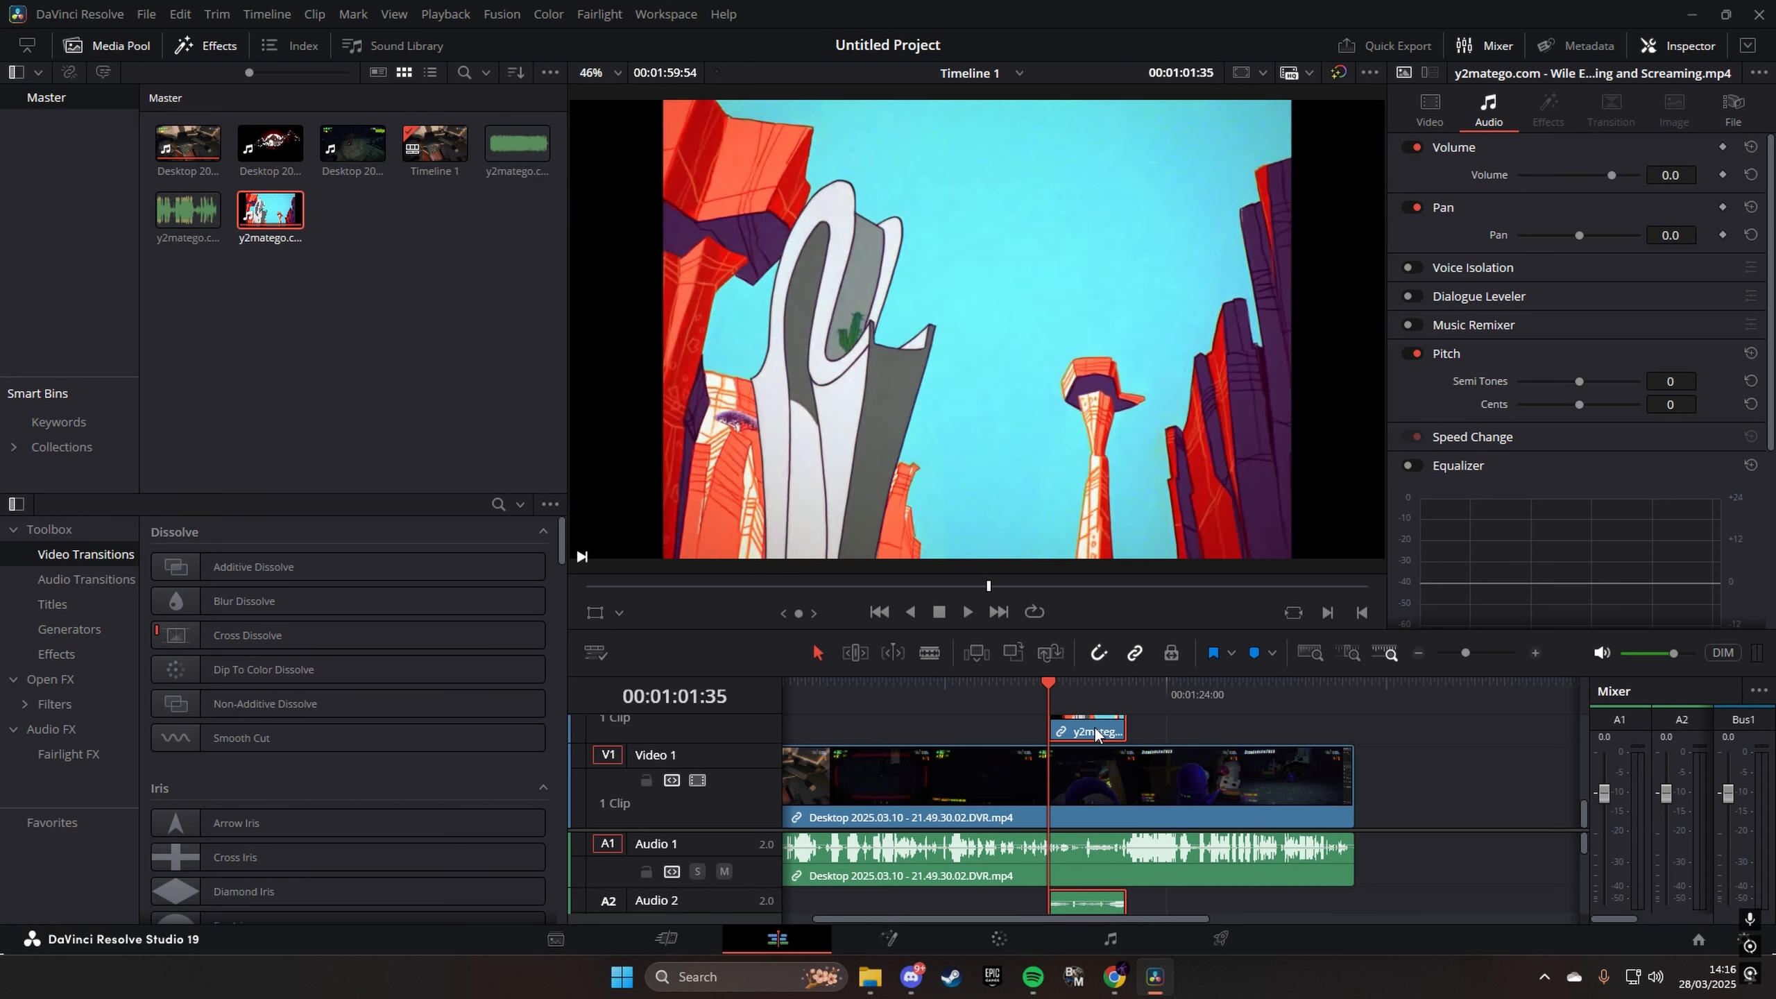
{"action": "key", "text": "Delete"}
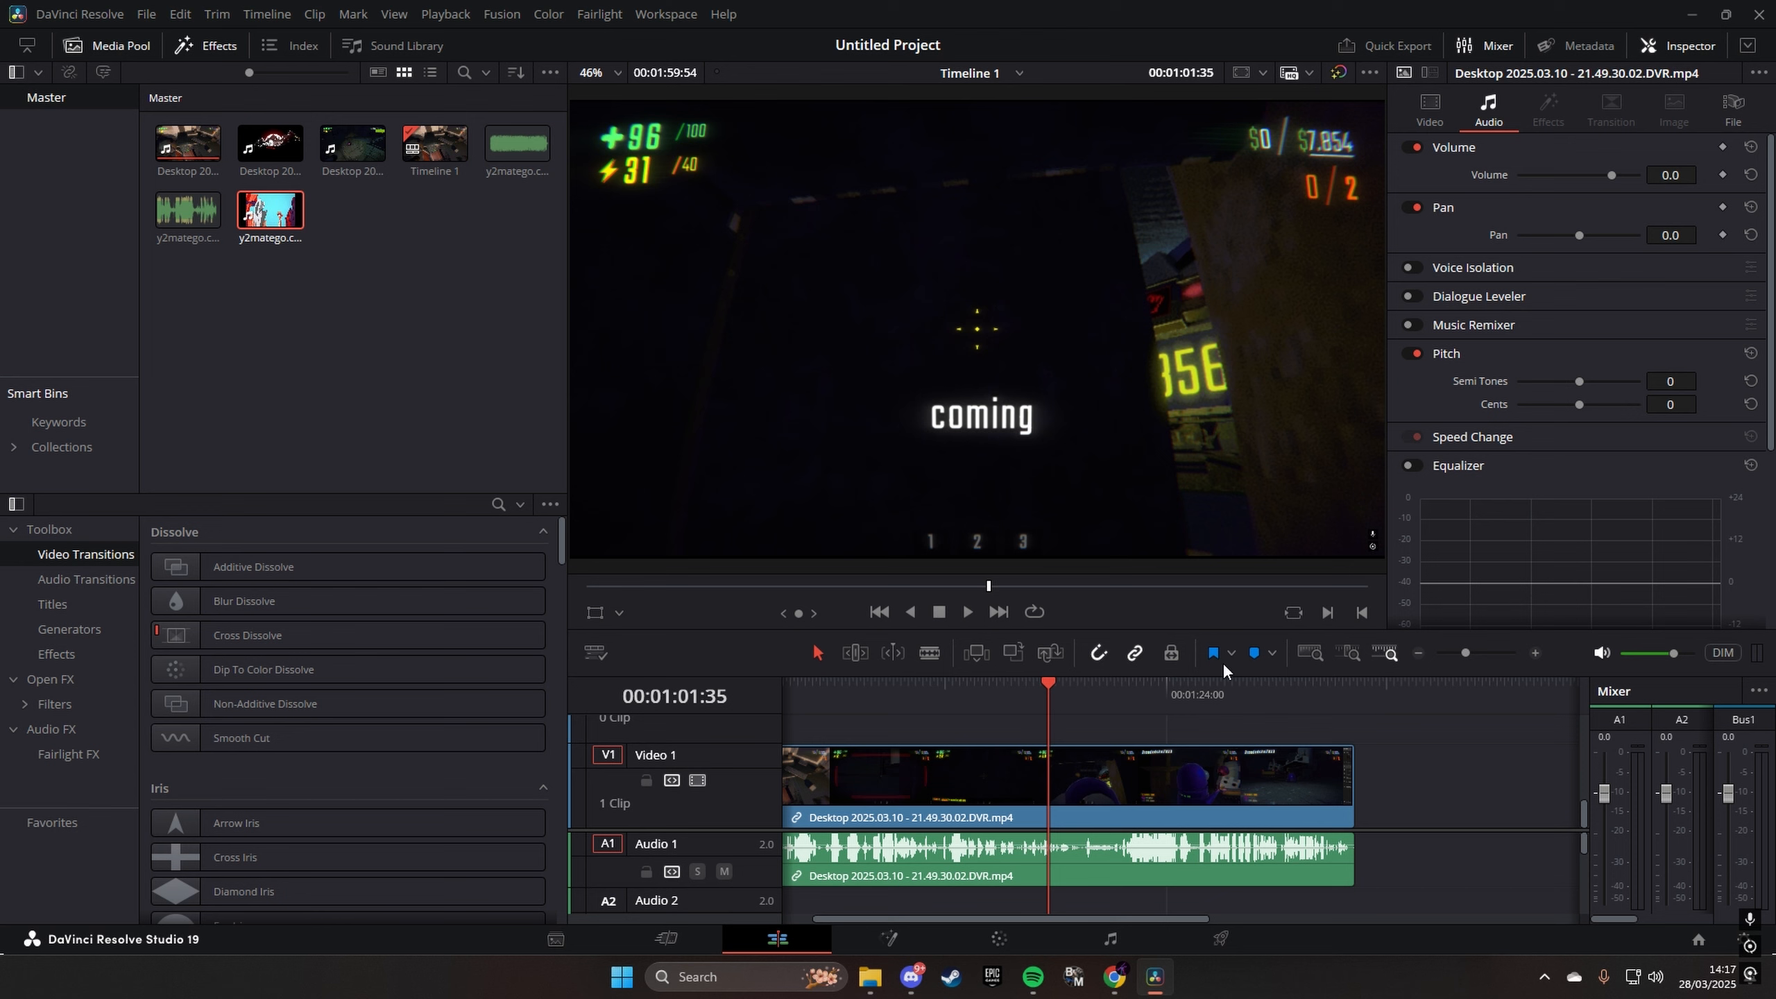
- Add a video fade-in of about 14 seconds to the start of the gameplay clip, and preview it
{"action": "left_click_drag", "start_coordinate": [1466, 659], "coordinate": [1467, 658]}
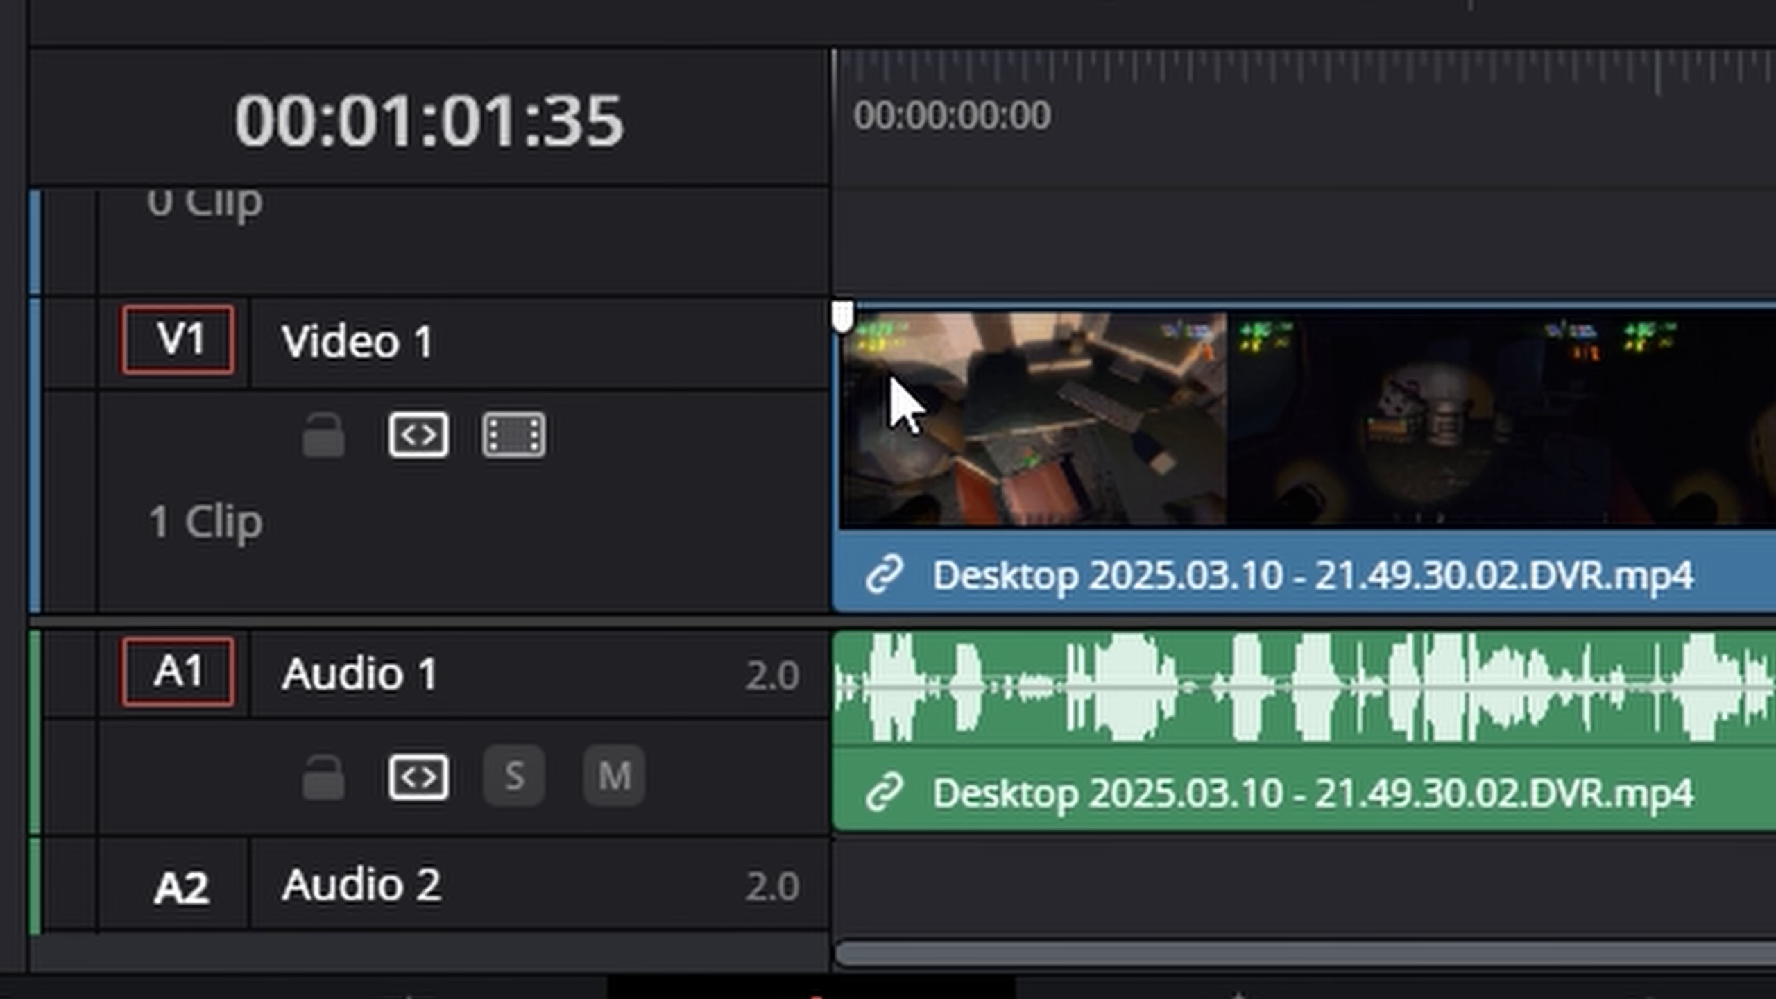
{"action": "left_click_drag", "start_coordinate": [845, 330], "coordinate": [1110, 357]}
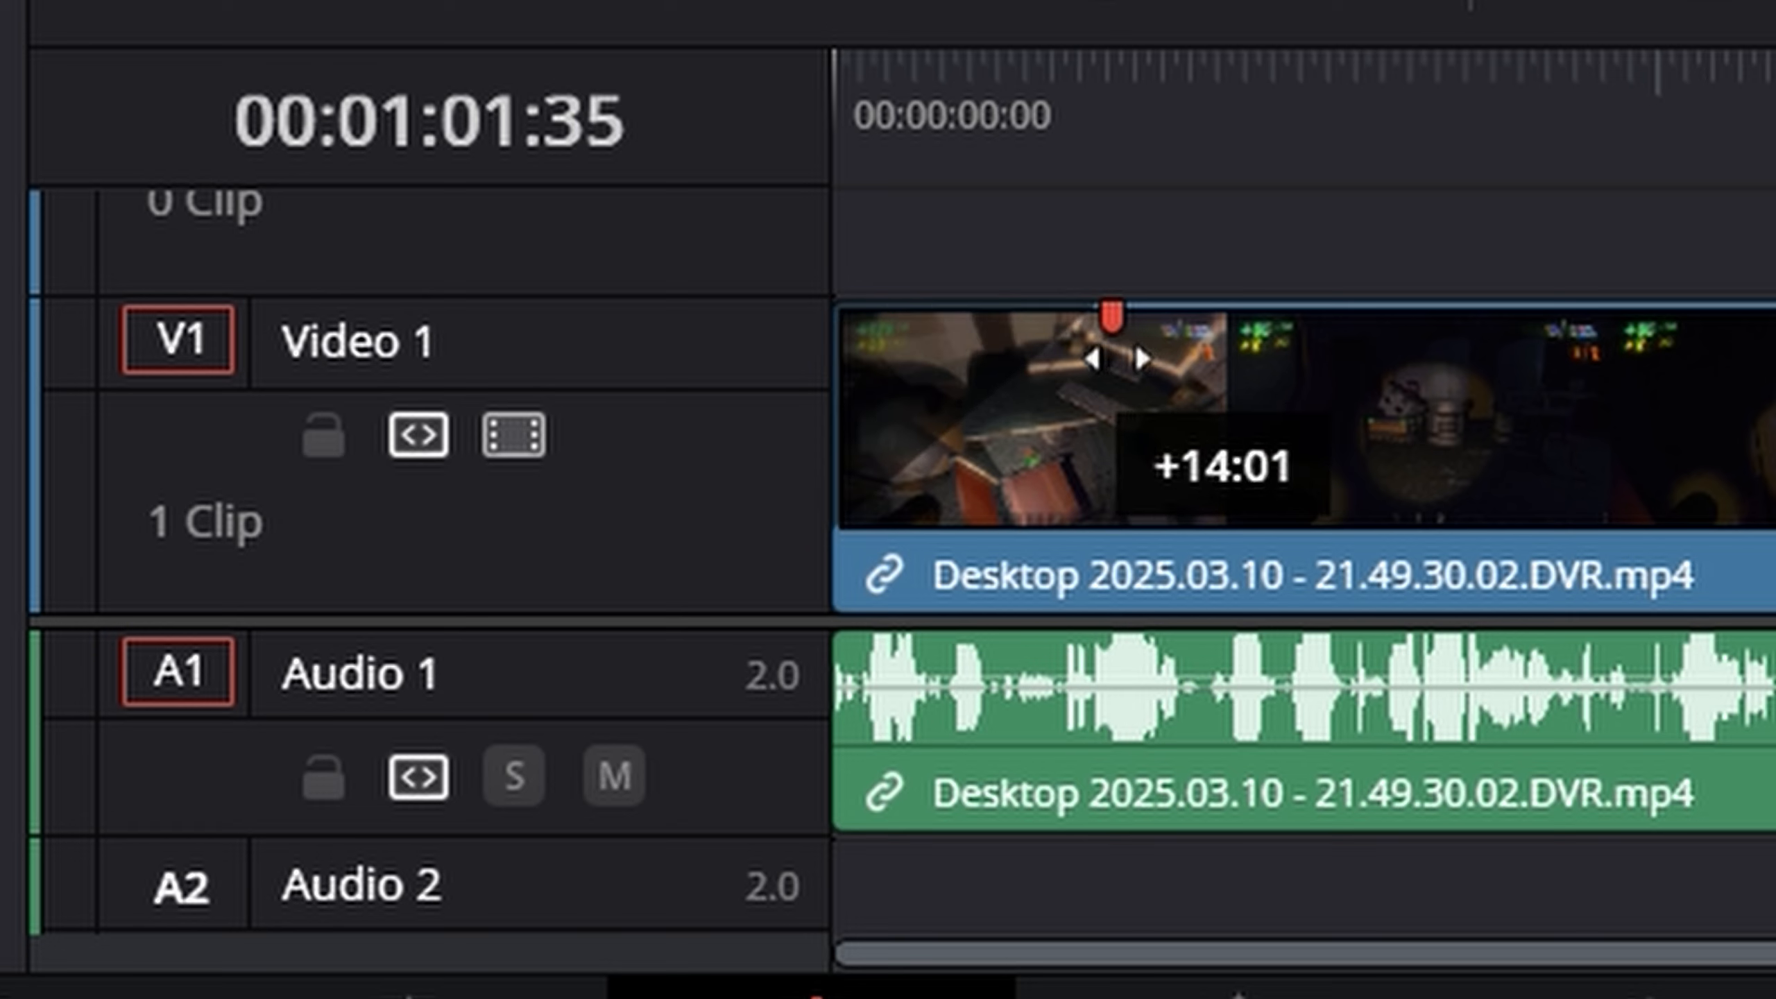
{"action": "key", "text": "Home"}
{"action": "key", "text": "space"}
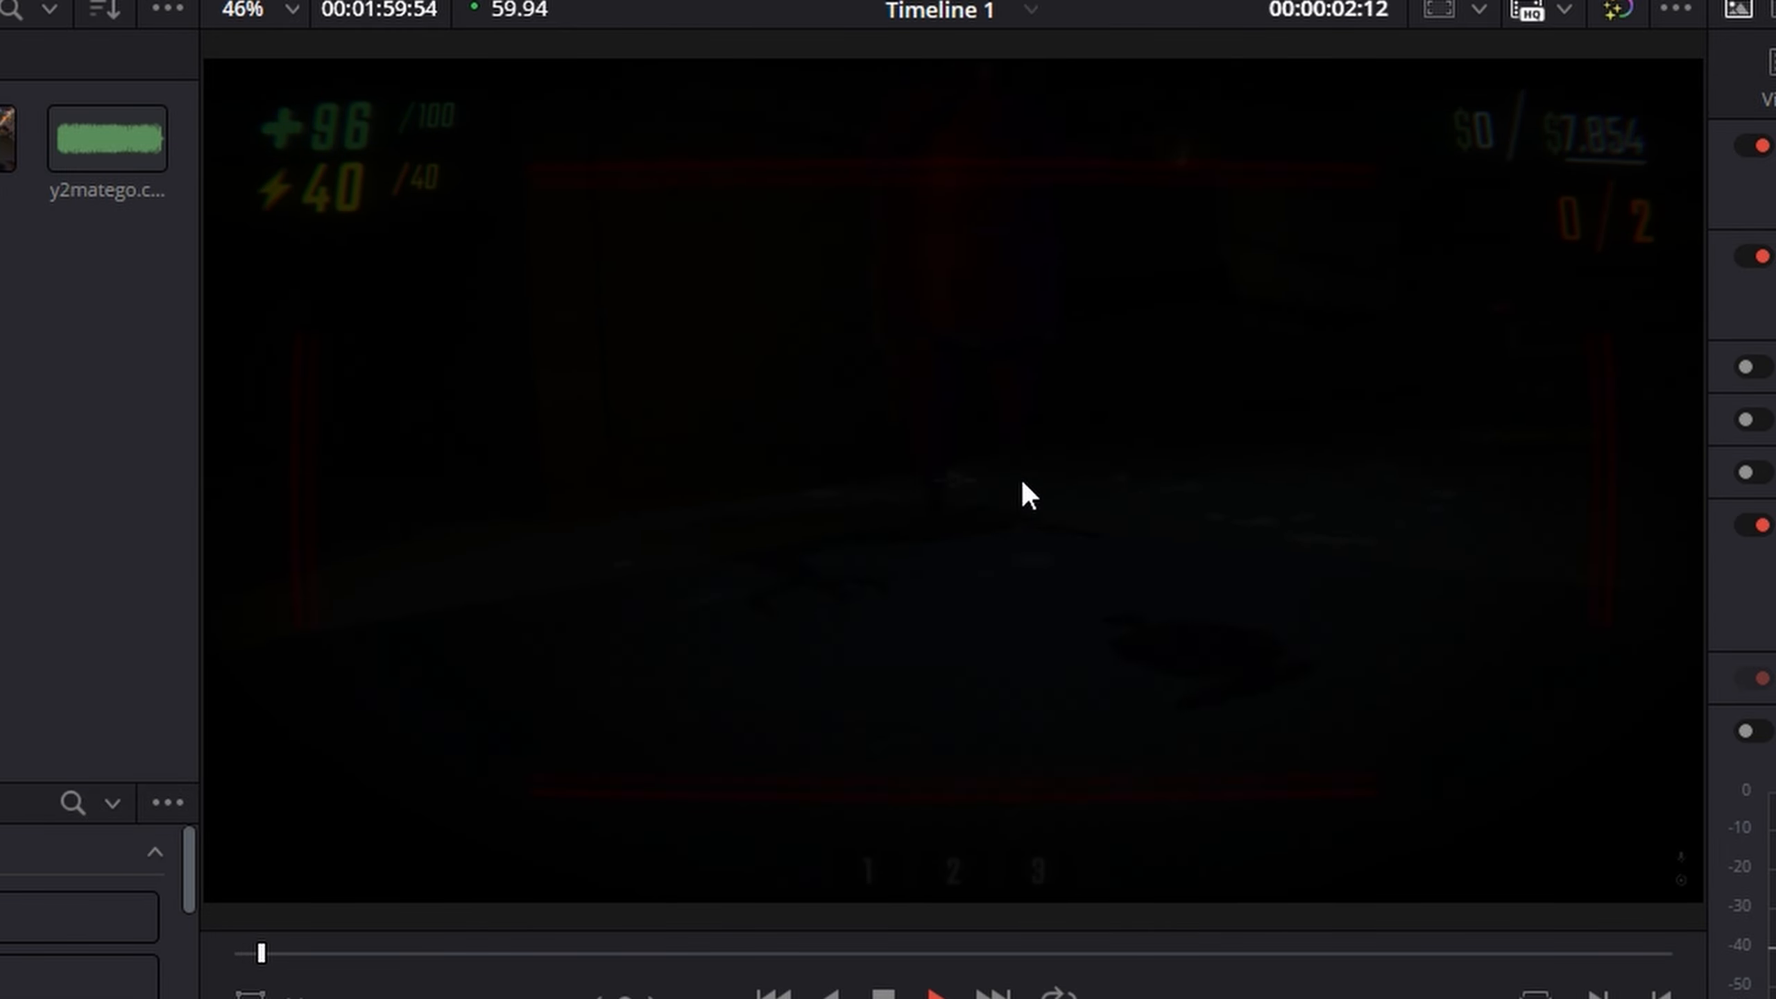
{"action": "key", "text": "space"}
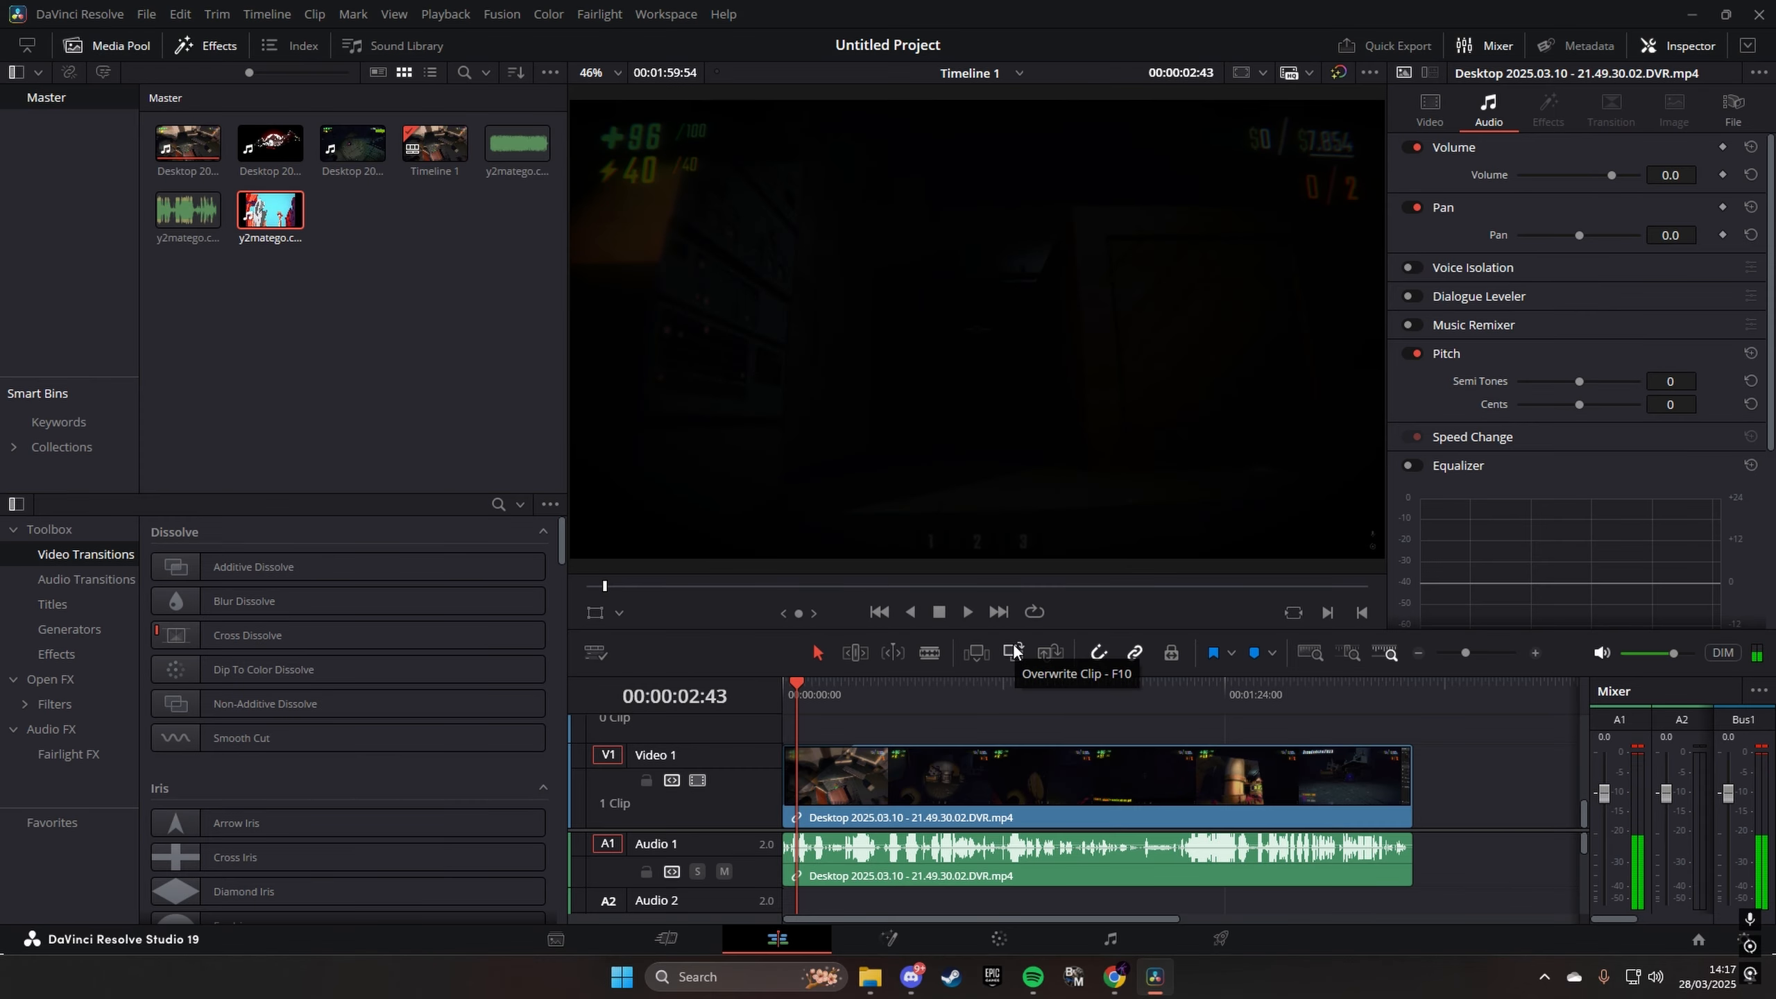
- Lower the gameplay clip's audio volume to -6.7, and play it from the start
{"action": "left_click", "coordinate": [811, 858]}
{"action": "left_click_drag", "start_coordinate": [1607, 174], "coordinate": [1602, 175]}
{"action": "key", "text": "Home"}
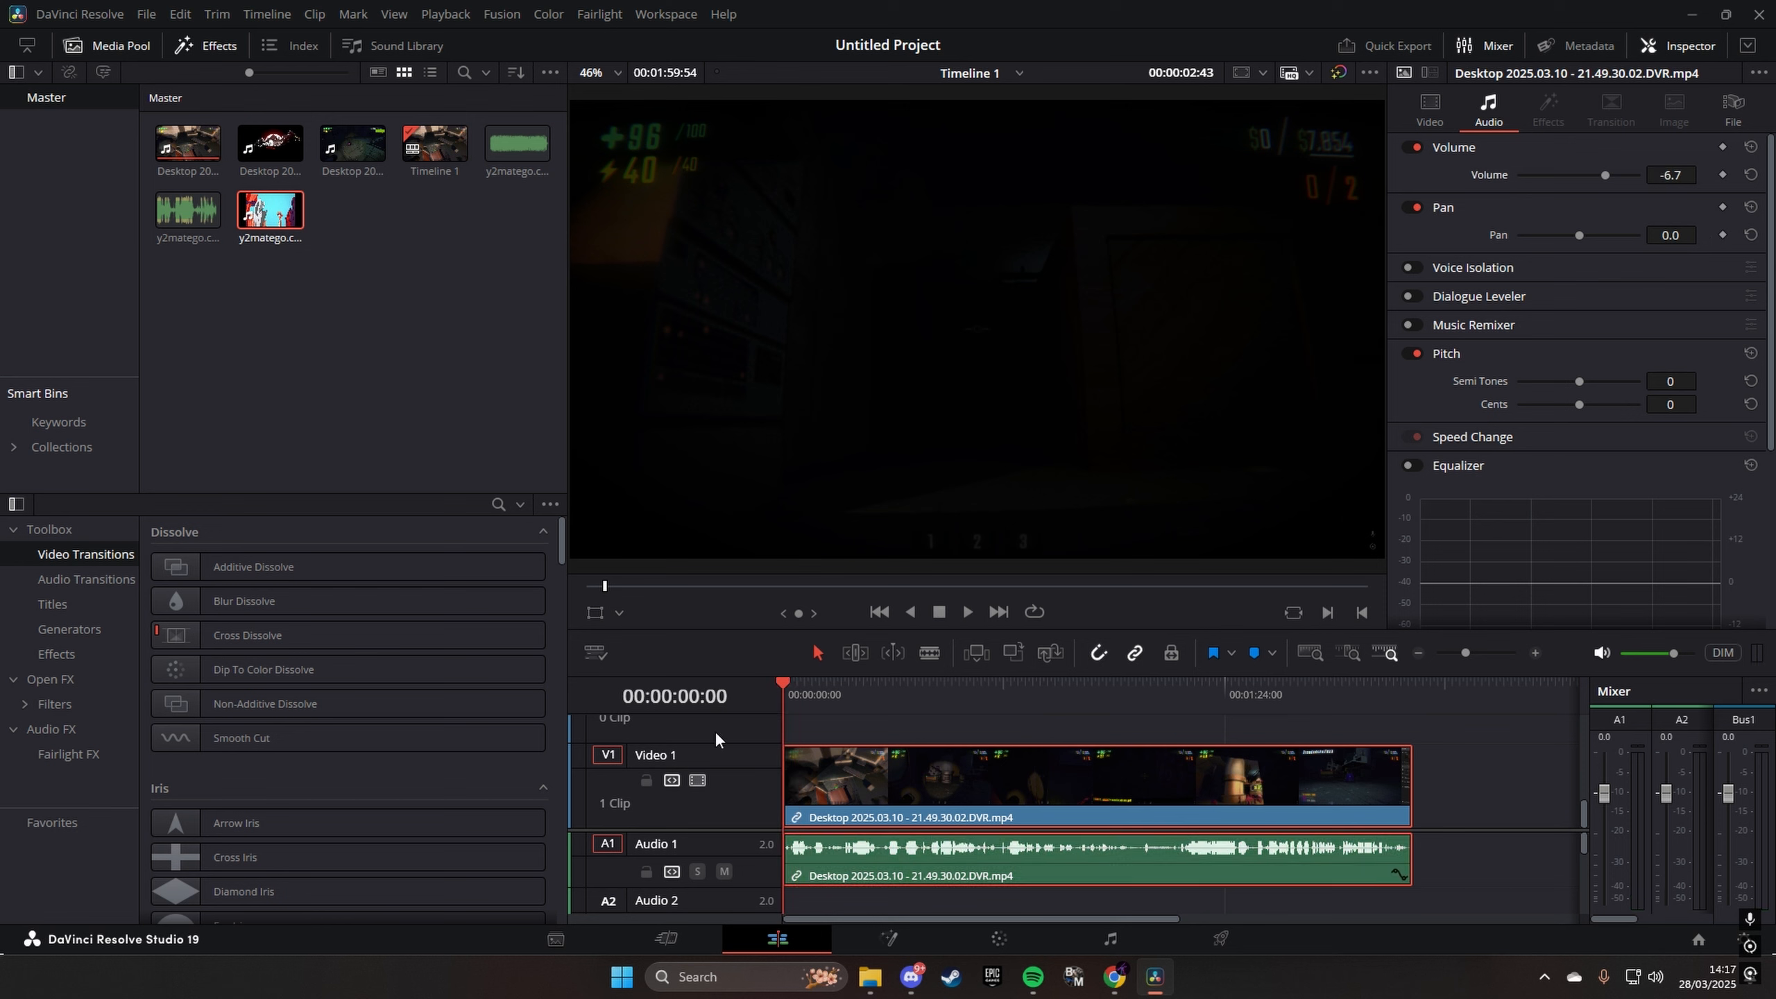
{"action": "key", "text": "space"}
{"action": "key", "text": "space"}
{"action": "key", "text": "Home"}
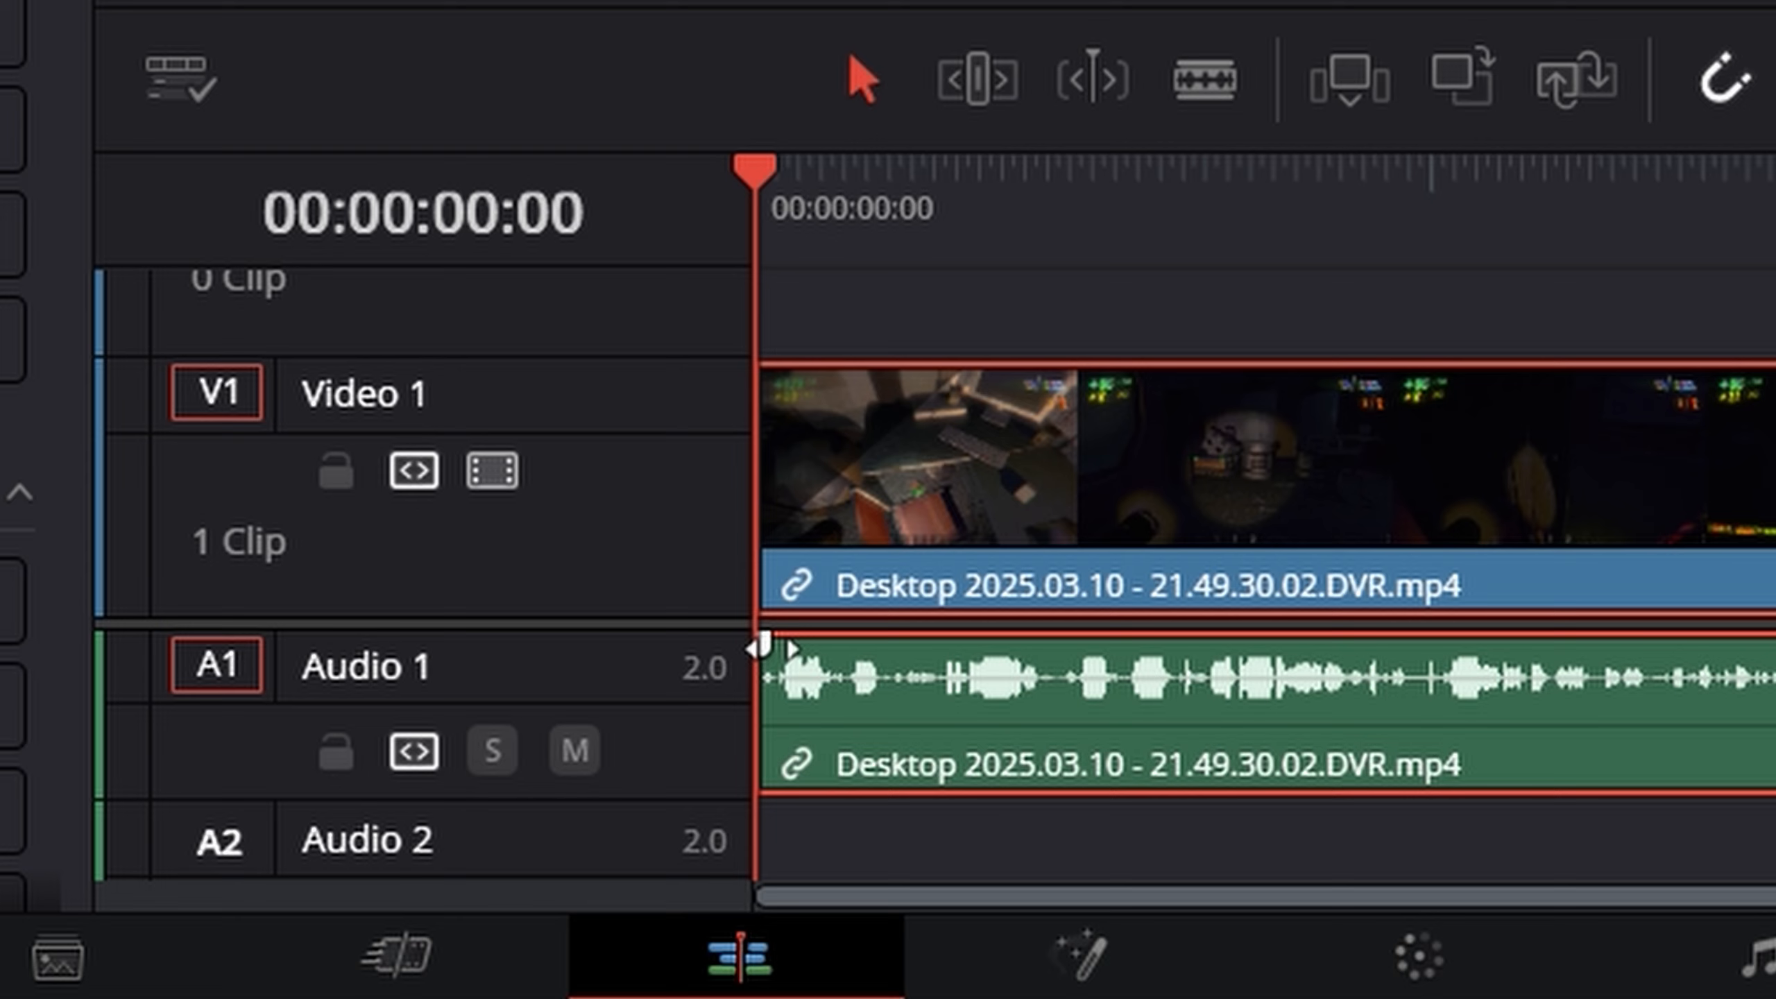
- Add a fade-in to the gameplay clip's audio, and shorten both the video and audio fade-ins to about 6 seconds
{"action": "left_click_drag", "start_coordinate": [763, 646], "coordinate": [832, 635]}
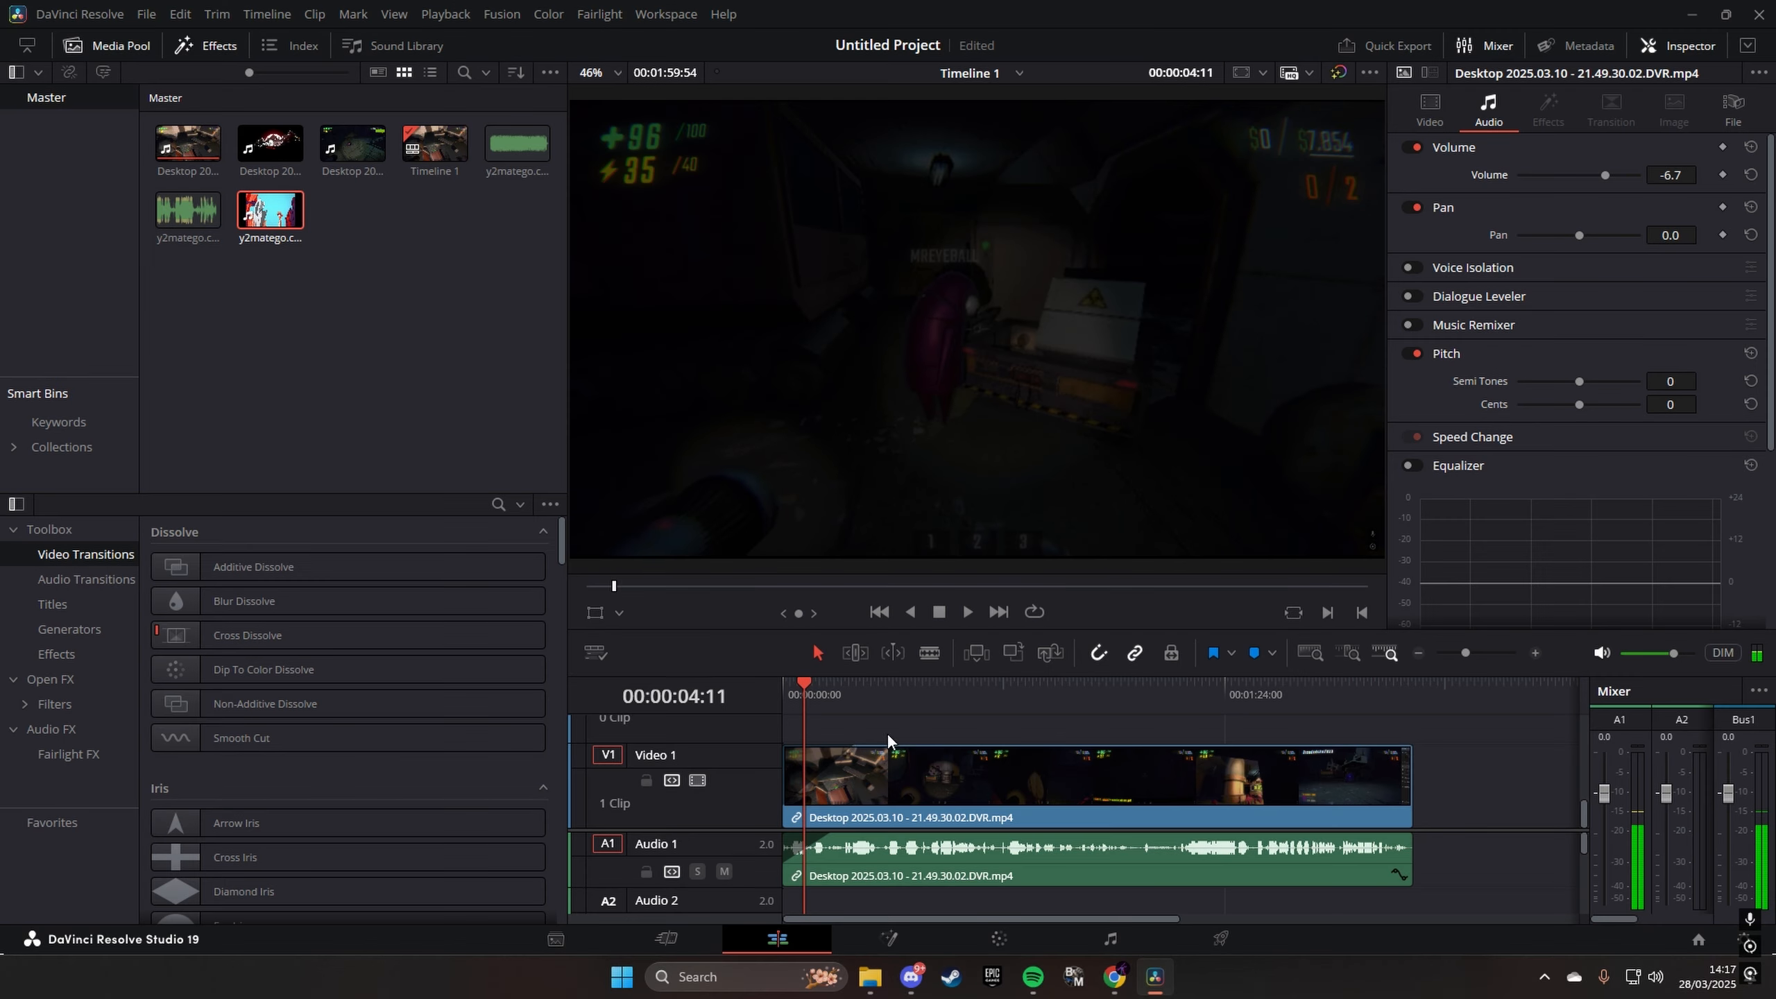
{"action": "left_click_drag", "start_coordinate": [855, 751], "coordinate": [819, 759]}
{"action": "left_click_drag", "start_coordinate": [836, 838], "coordinate": [811, 839]}
{"action": "left_click_drag", "start_coordinate": [808, 687], "coordinate": [783, 688]}
{"action": "left_click_drag", "start_coordinate": [1465, 653], "coordinate": [1482, 654]}
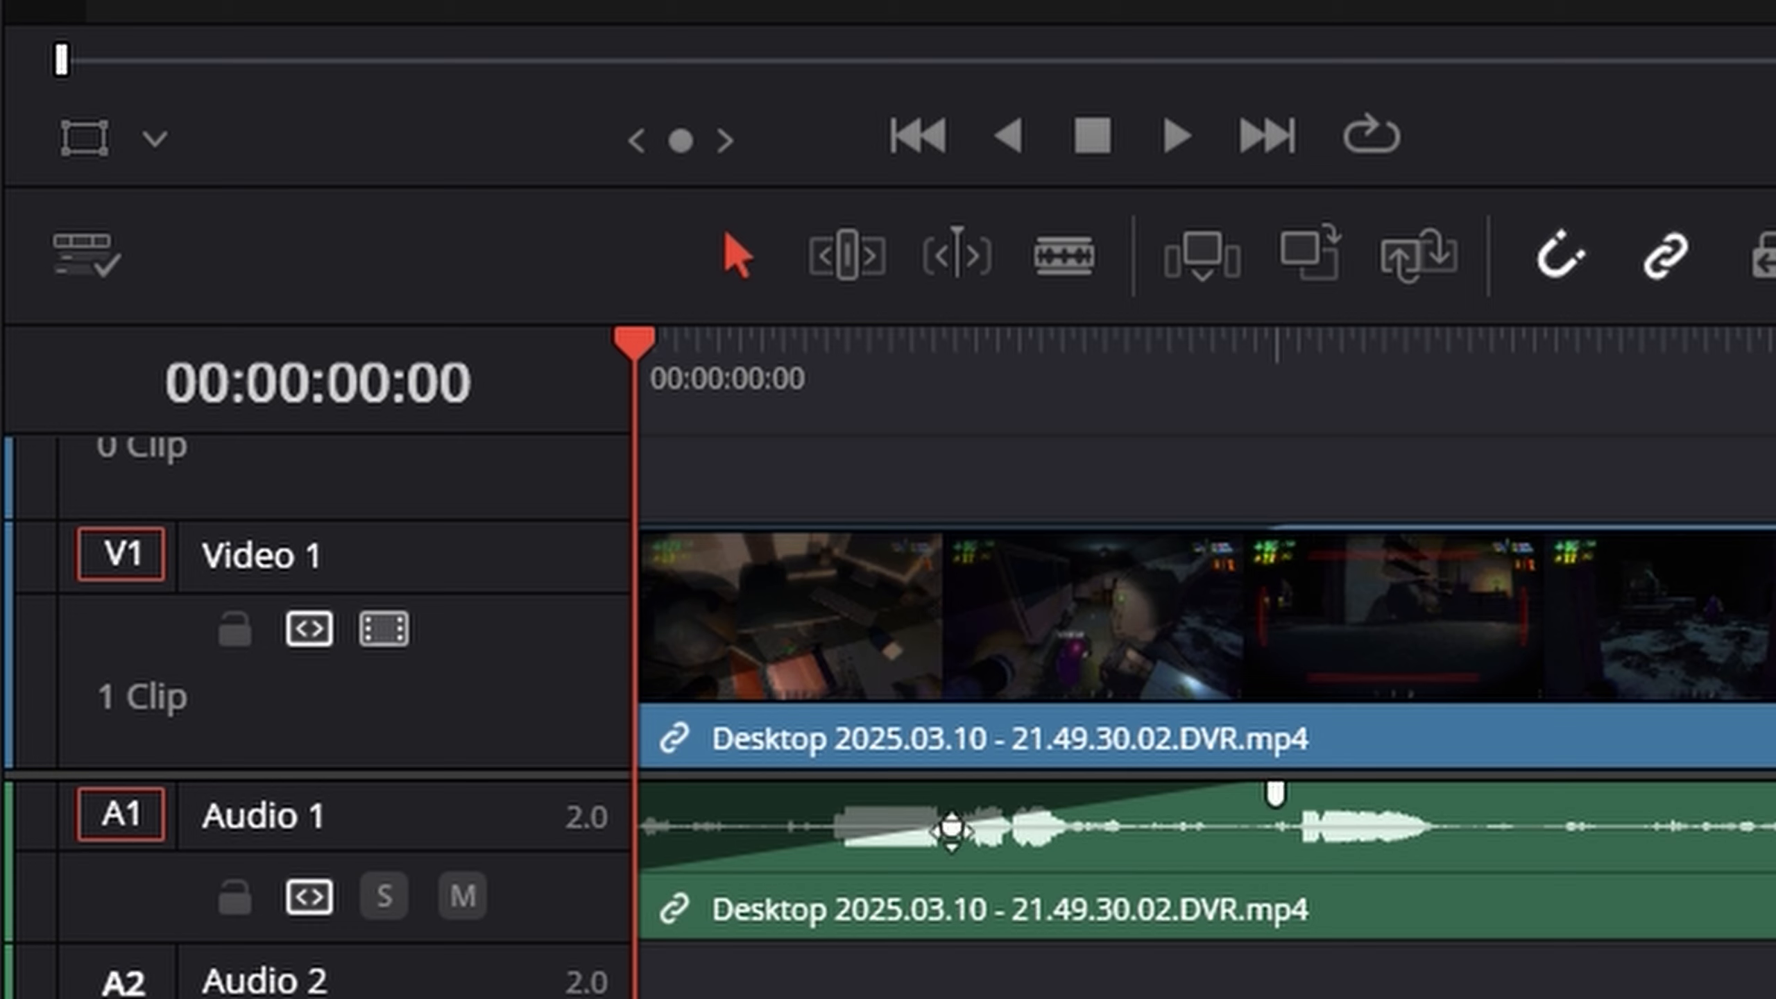
- Bend the audio fade-in curve downward so the sound rises slowly at first, and preview it
{"action": "left_click_drag", "start_coordinate": [951, 830], "coordinate": [1014, 850]}
{"action": "key", "text": "space"}
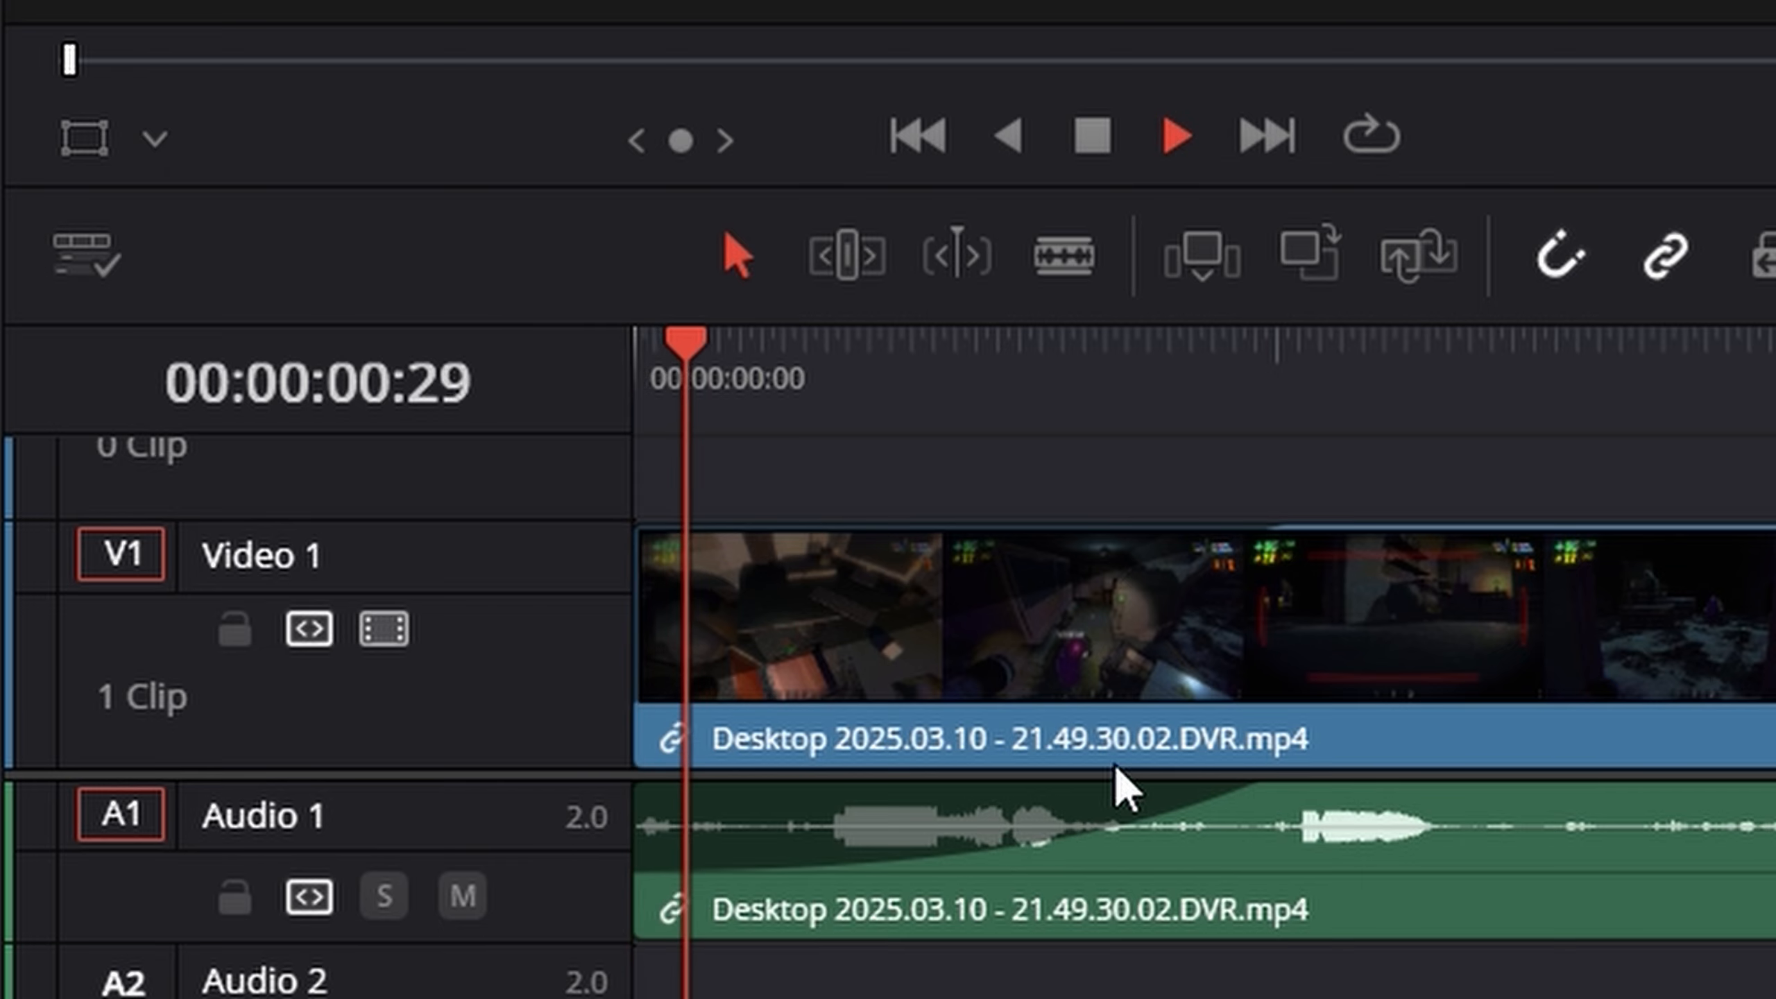
{"action": "key", "text": "space"}
- Bend the audio fade-in curve upward so the sound rises quickly at first, and play it from the start
{"action": "left_click_drag", "start_coordinate": [1015, 849], "coordinate": [979, 806]}
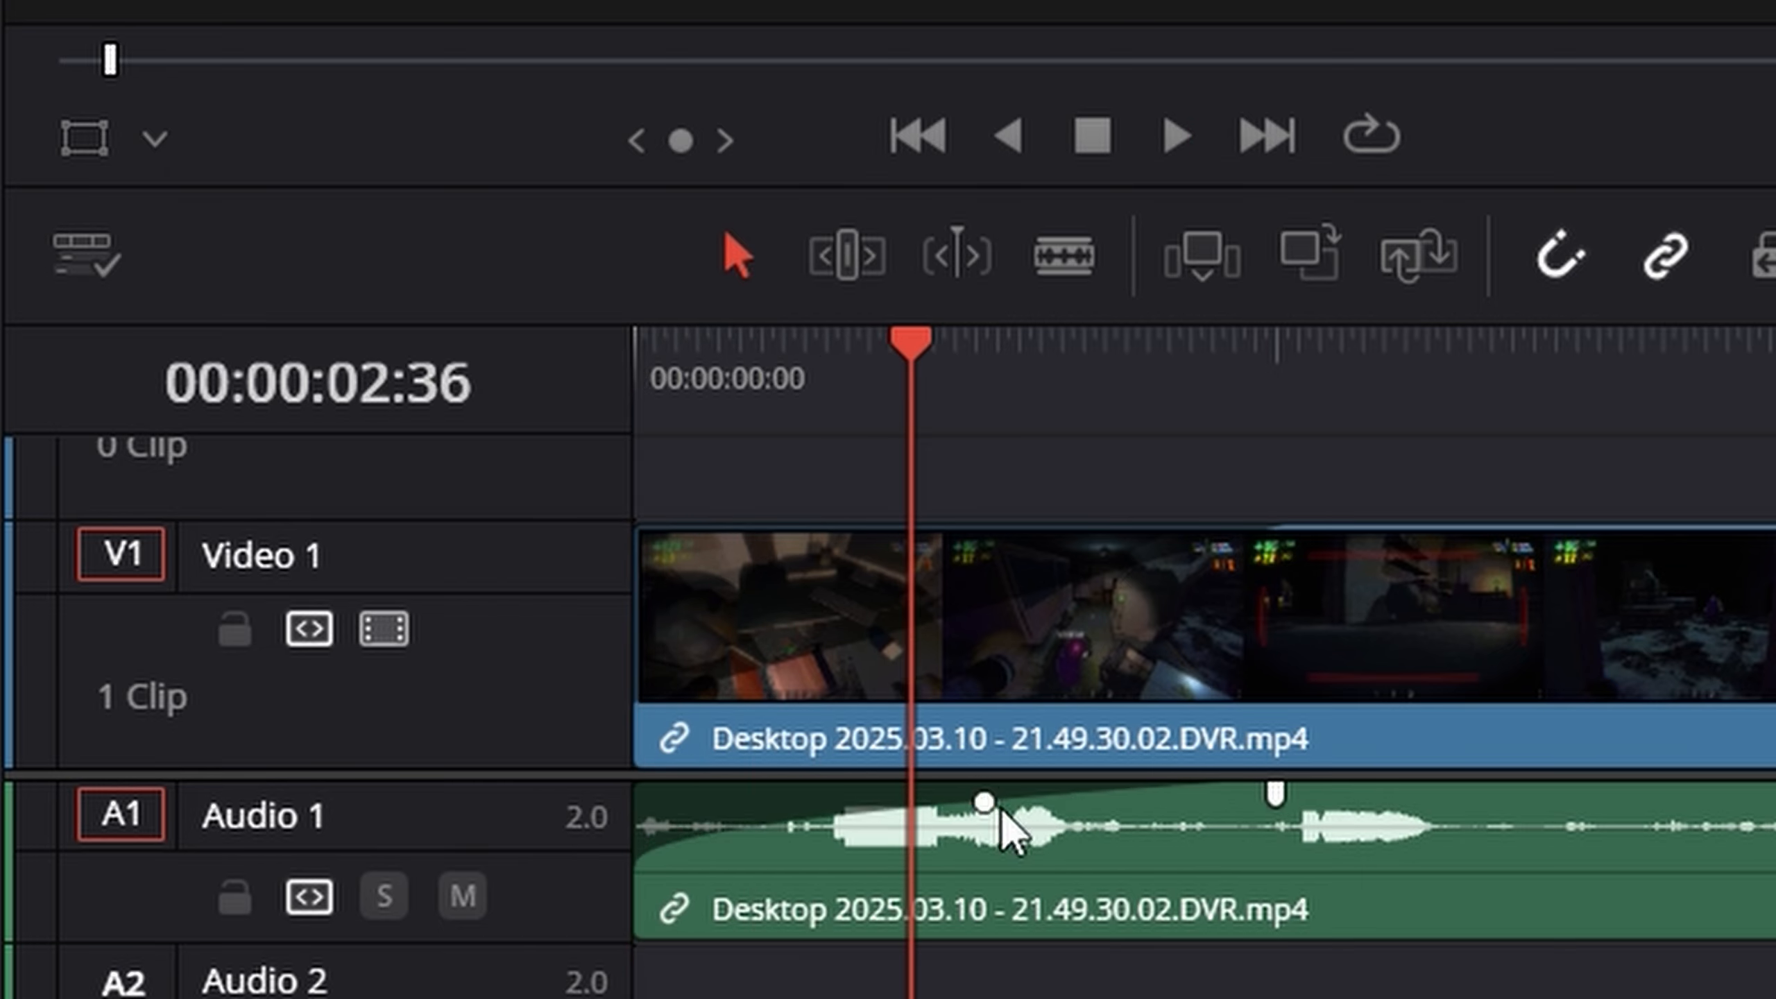
{"action": "key", "text": "Home"}
{"action": "key", "text": "space"}
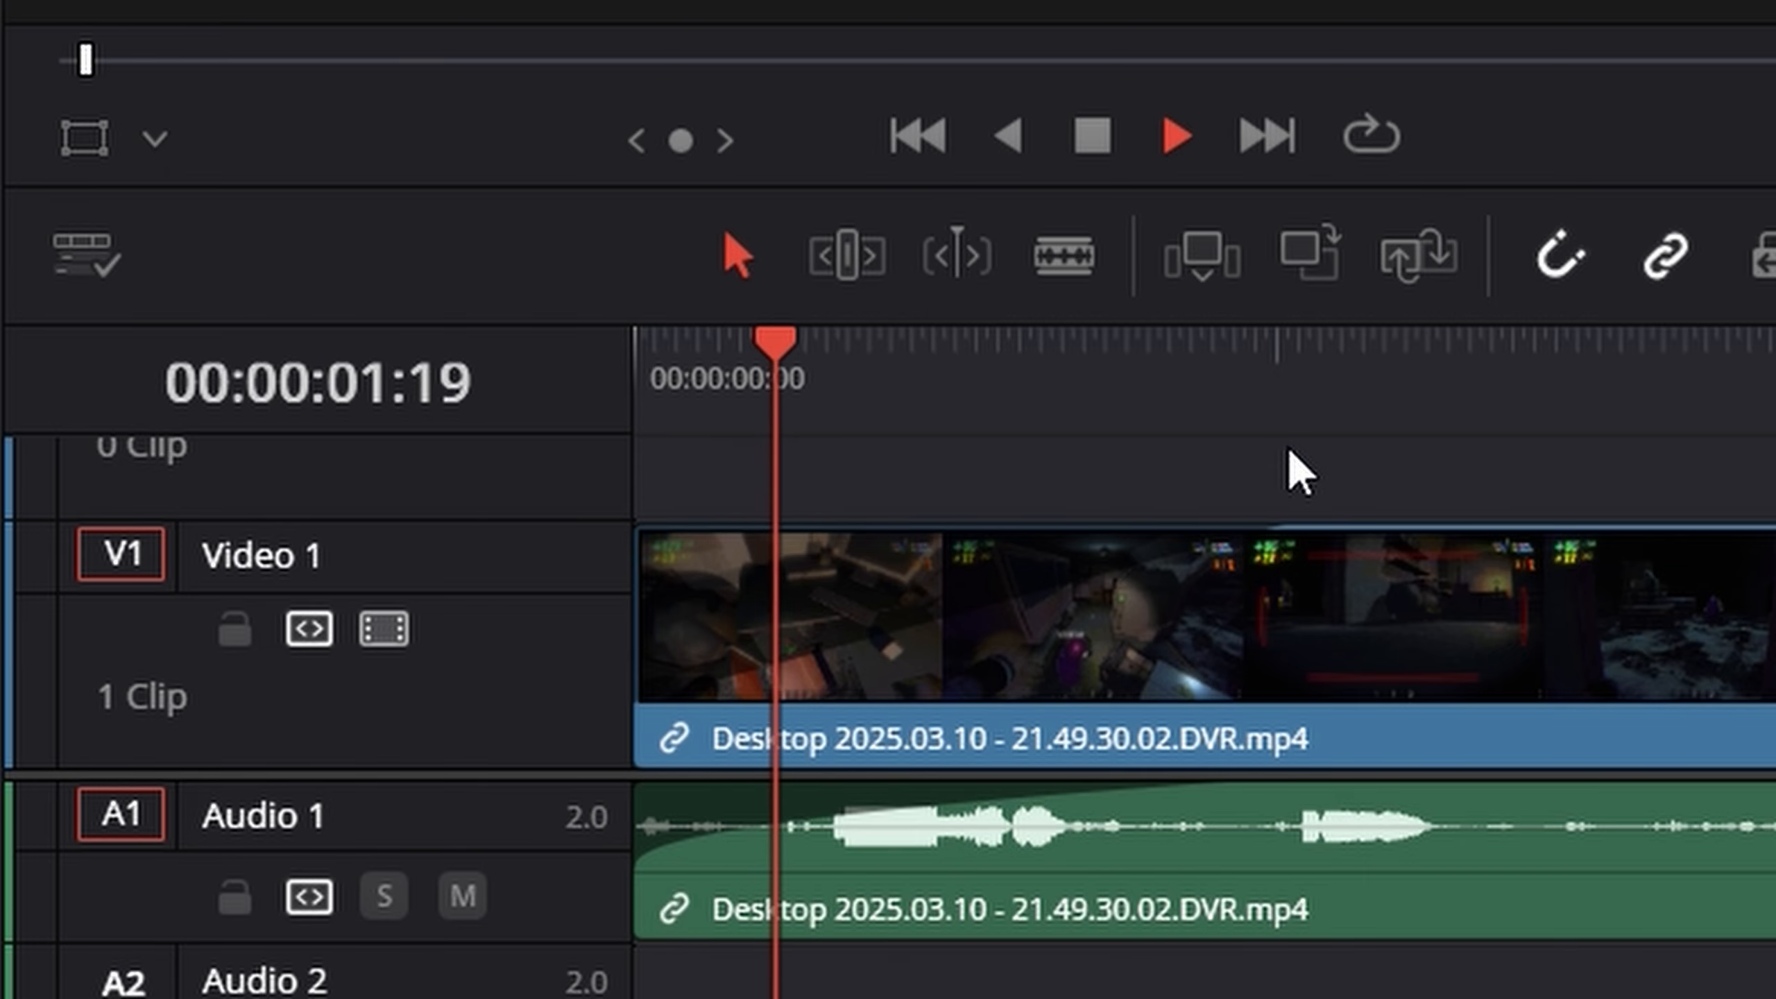
{"action": "key", "text": "space"}
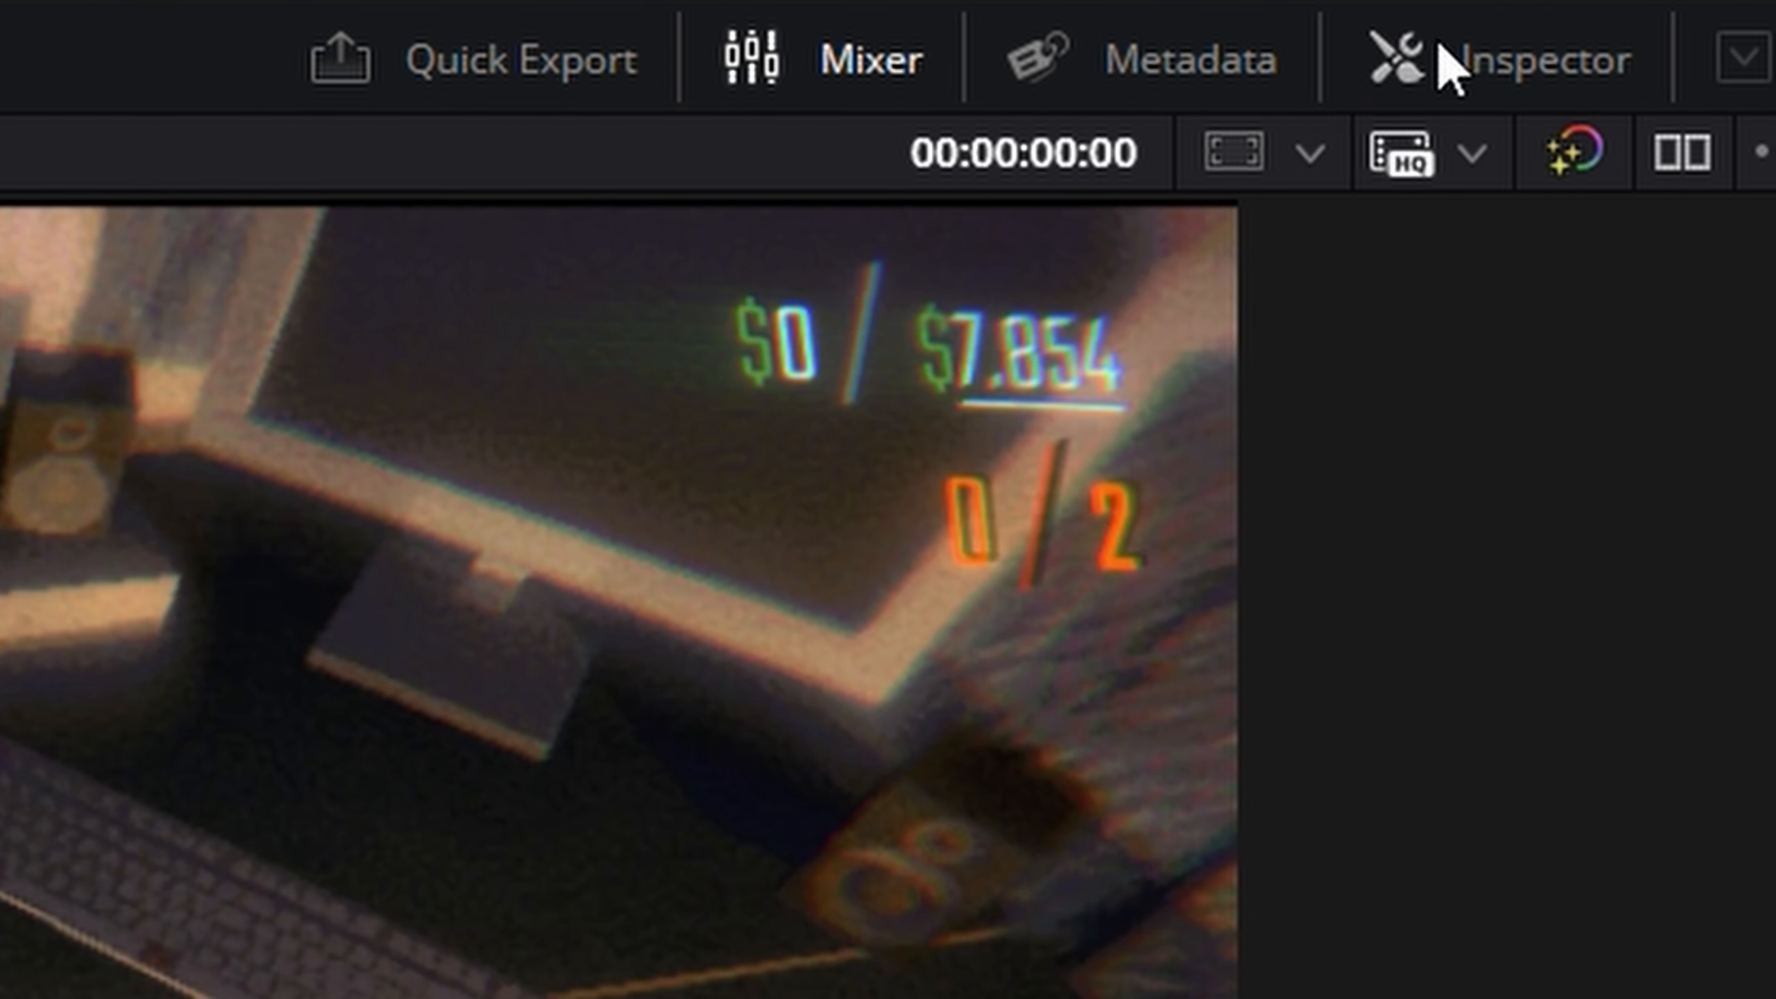
- Open the Inspector and display the gameplay clip's video properties
{"action": "left_click", "coordinate": [1517, 70]}
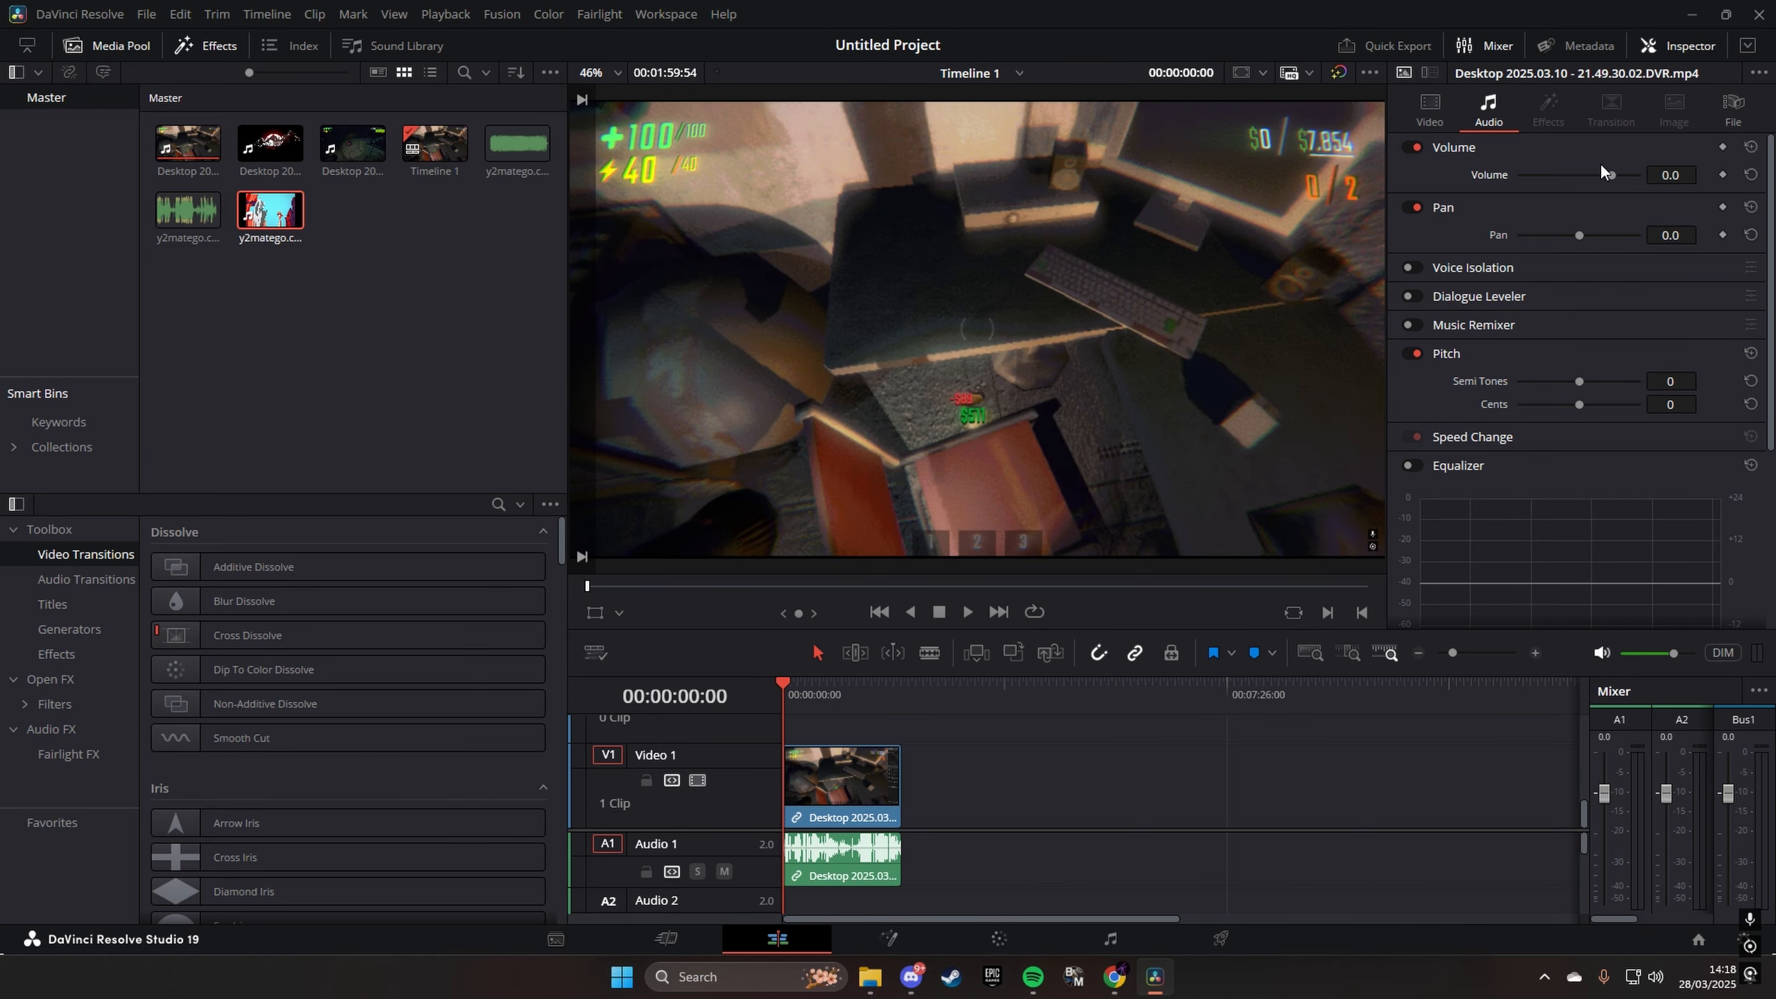
{"action": "left_click", "coordinate": [1434, 112]}
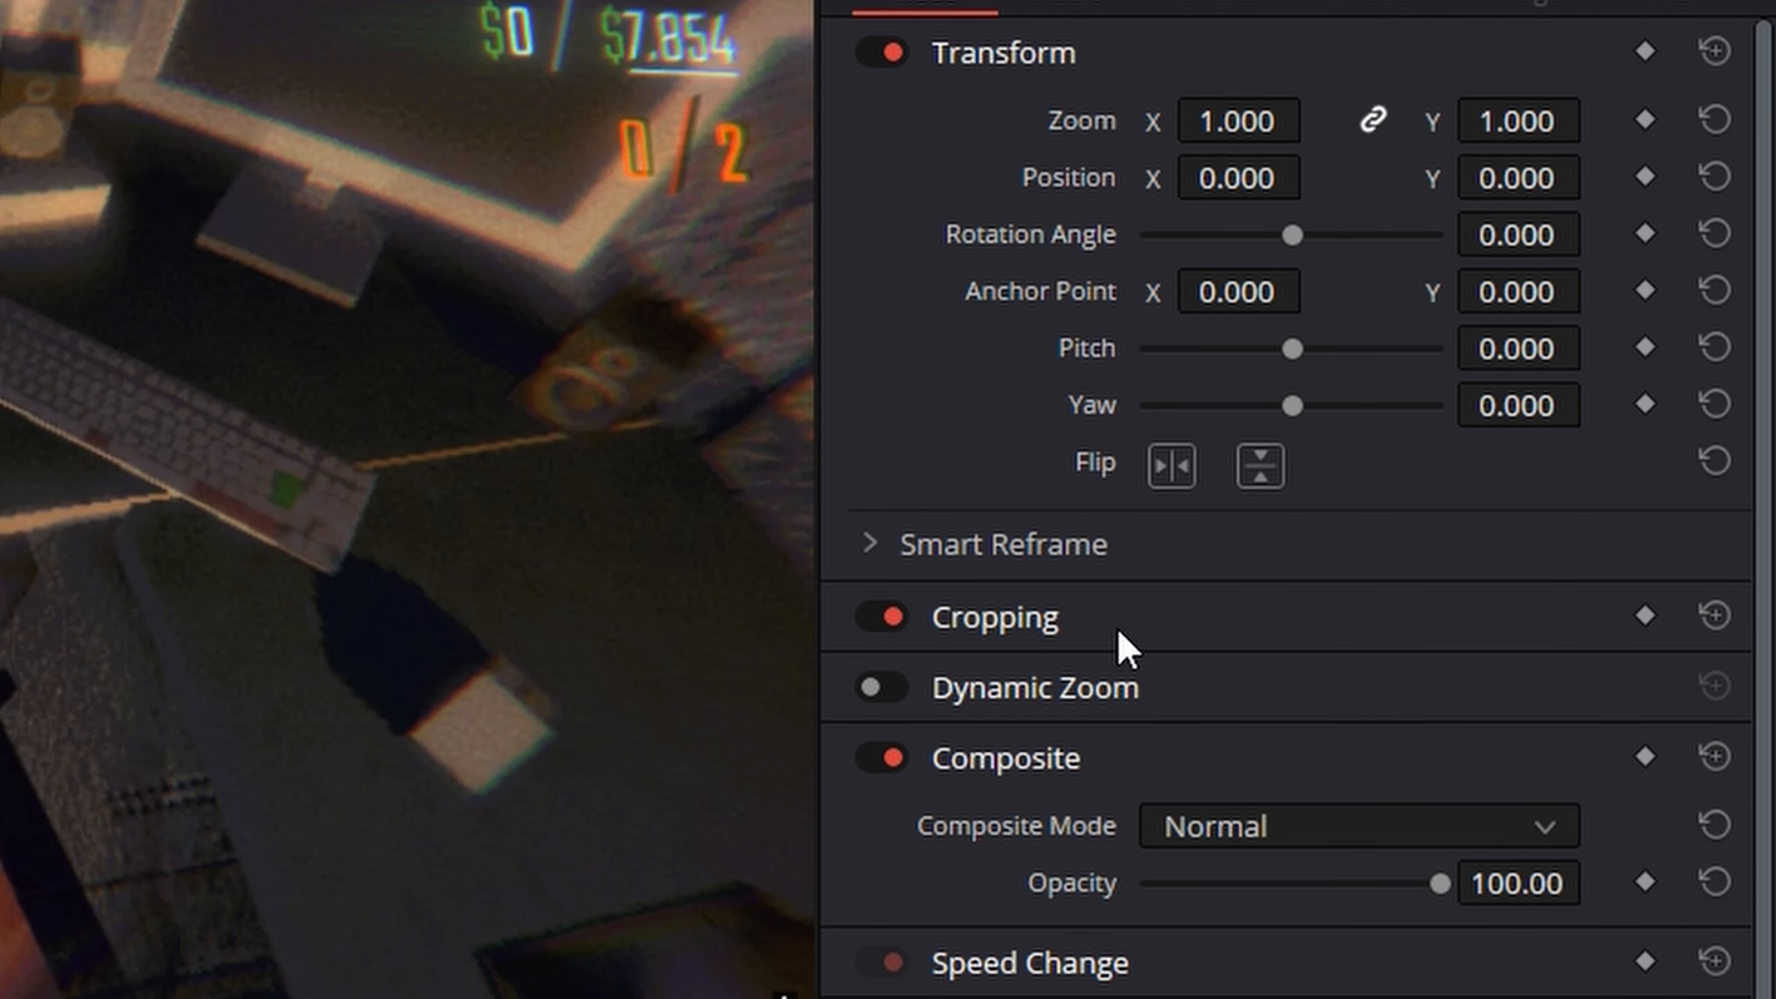
- Look through the clip's audio properties and file details in the Inspector, and return to its video properties
{"action": "left_click", "coordinate": [1070, 7]}
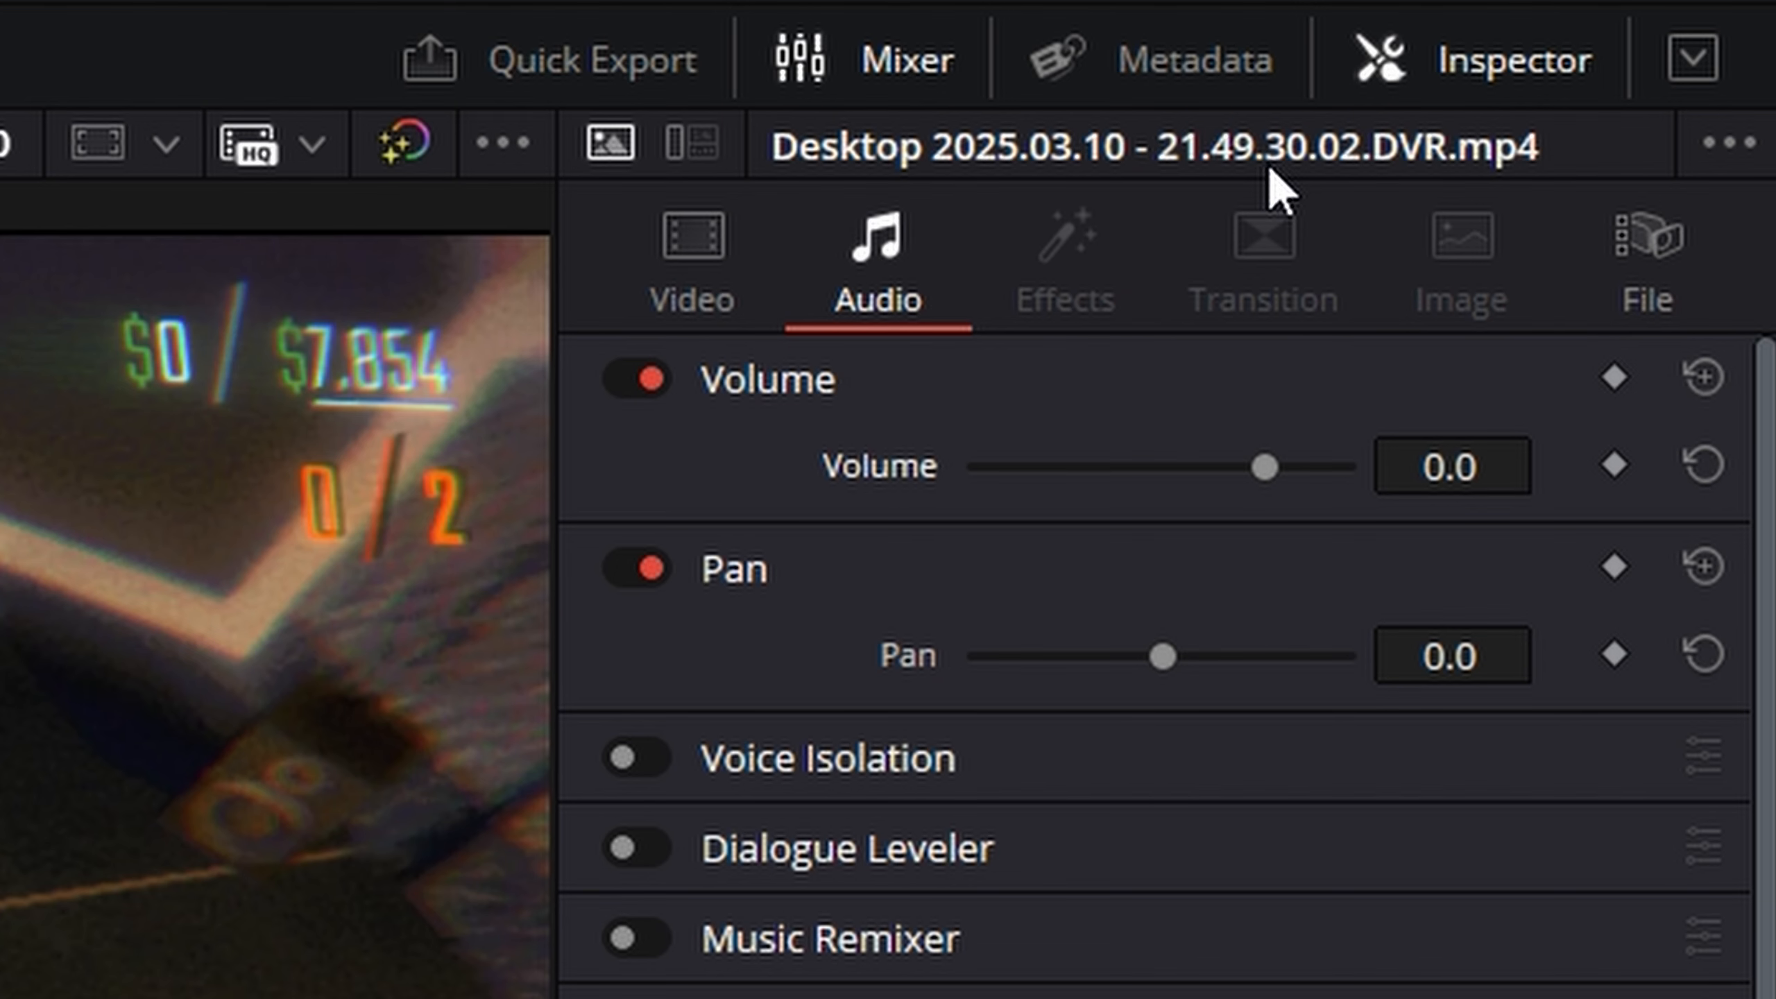
{"action": "left_click", "coordinate": [1676, 283]}
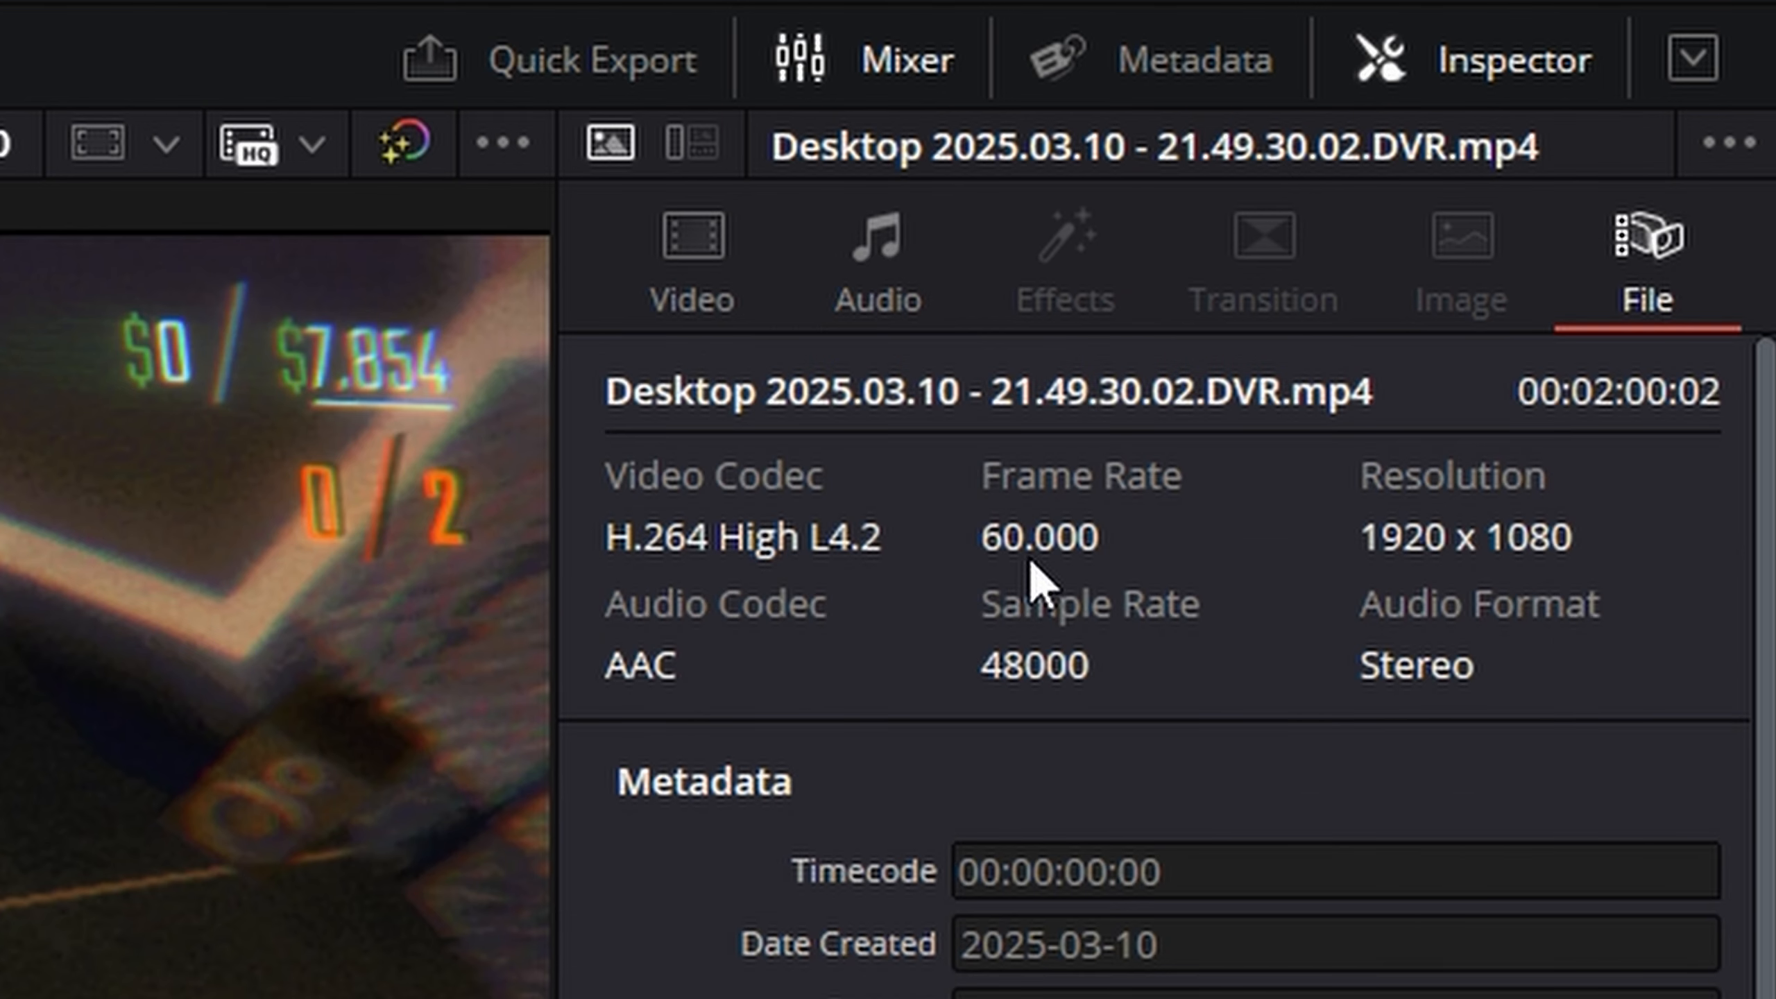
{"action": "left_click", "coordinate": [727, 309]}
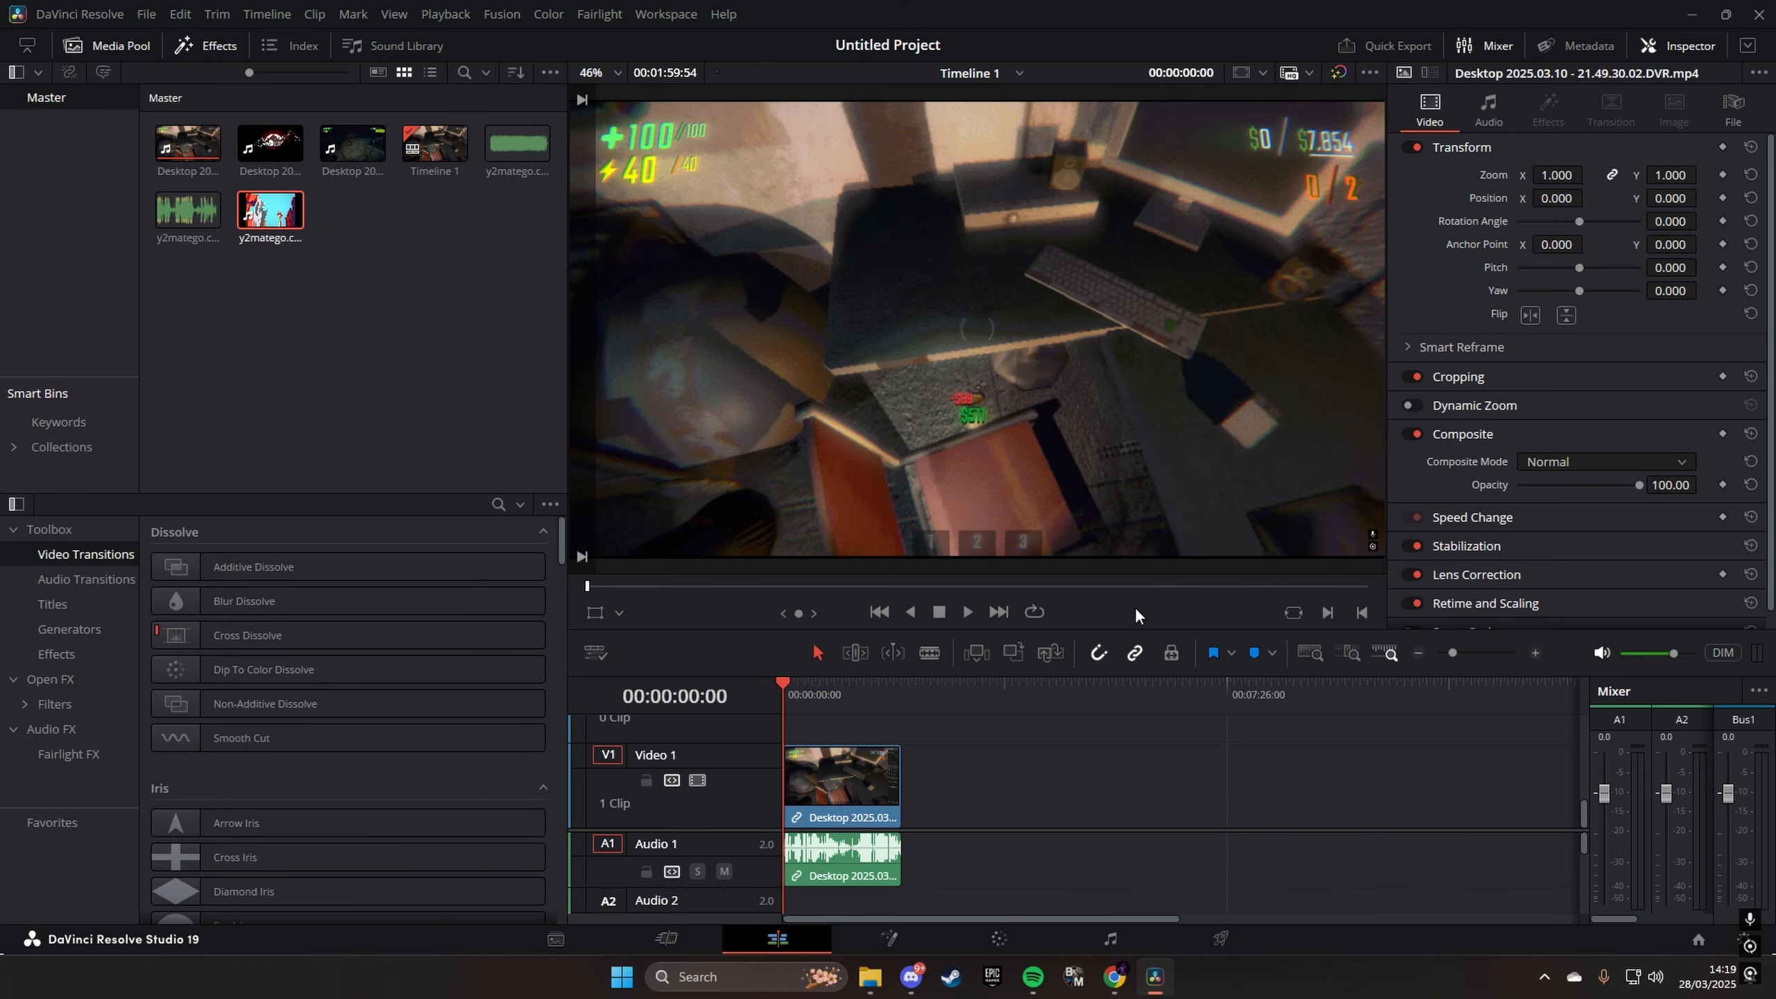
- Play the gameplay clip, stop at 00:01:03:57 on the frame showing the purple character, and select the clip
{"action": "left_click_drag", "start_coordinate": [803, 711], "coordinate": [843, 702]}
{"action": "key", "text": "space"}
{"action": "left_click_drag", "start_coordinate": [1453, 653], "coordinate": [1472, 652]}
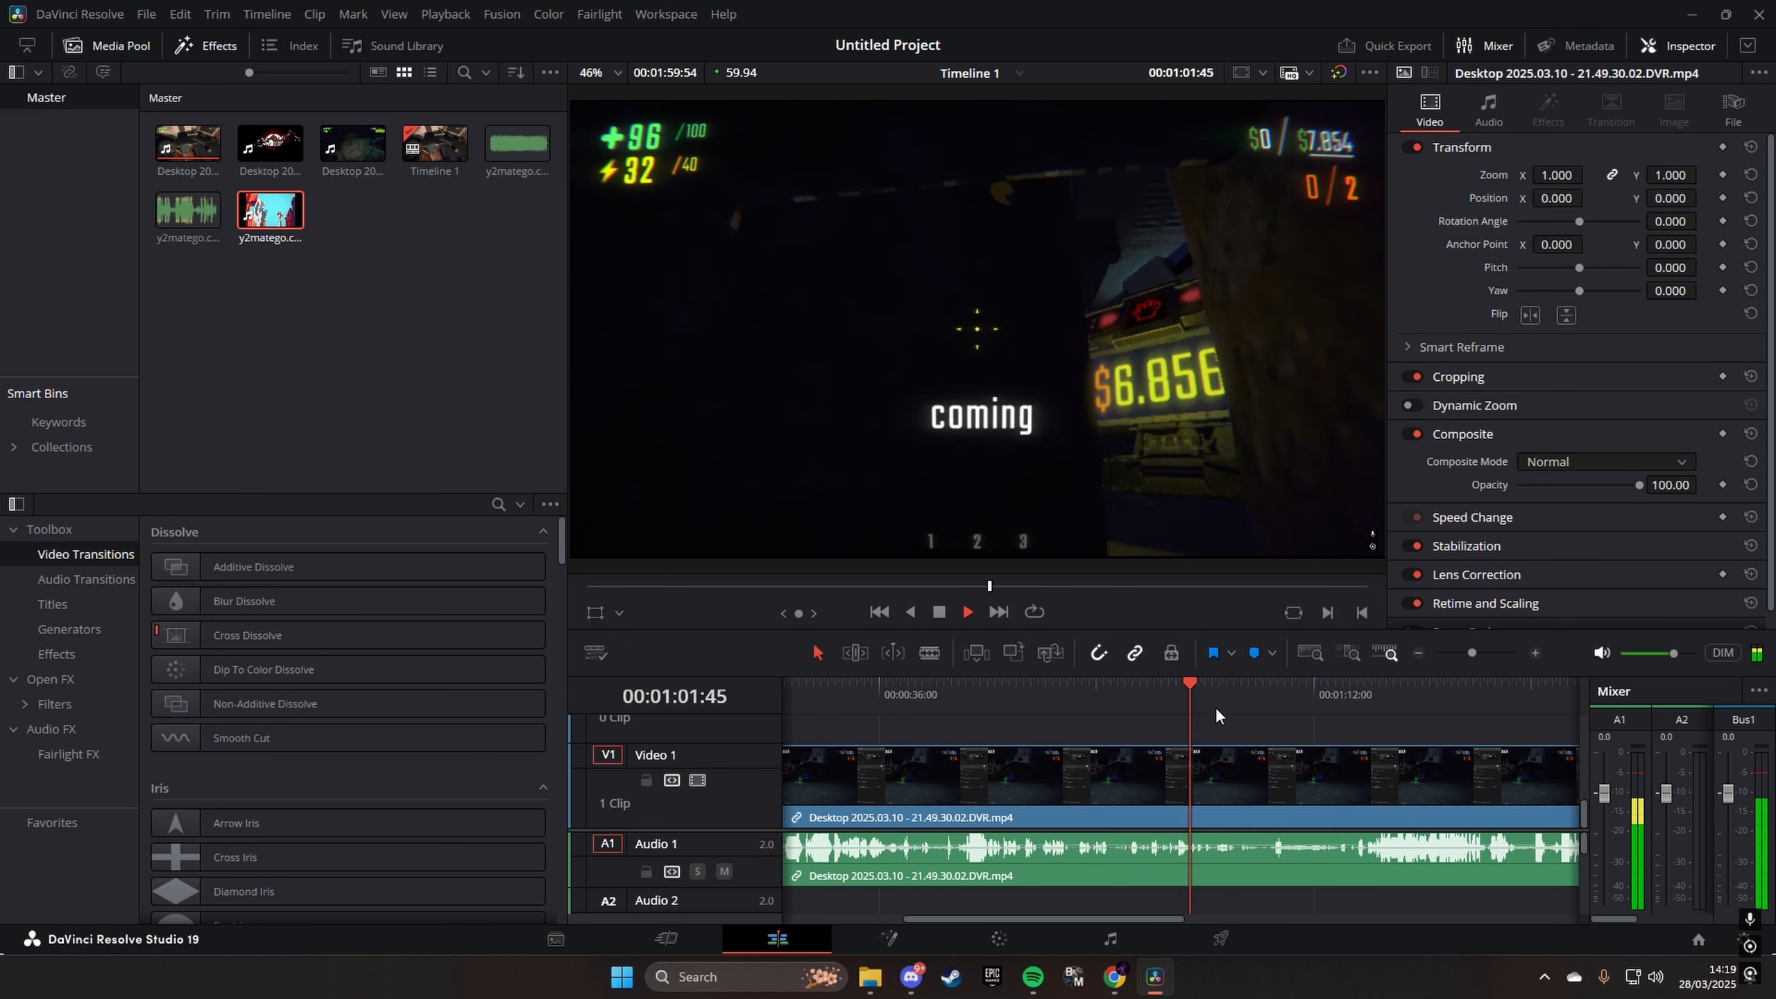
{"action": "key", "text": "space"}
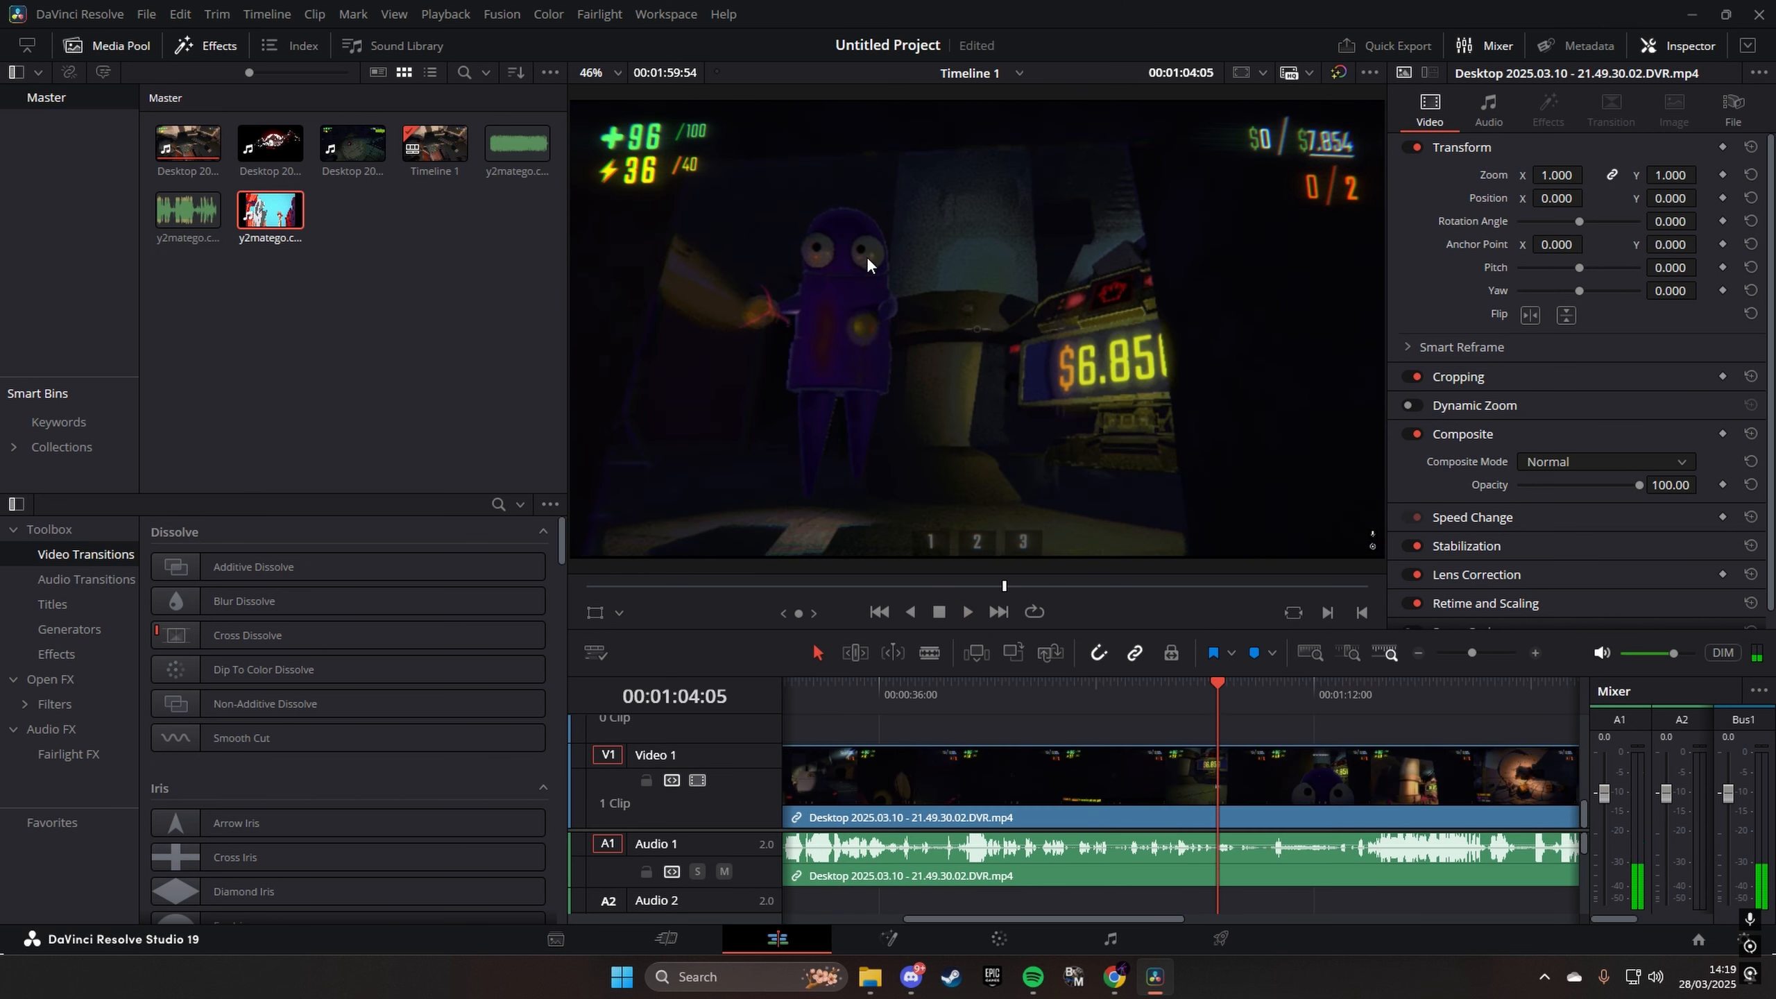
{"action": "key", "text": "Left"}
{"action": "key", "text": "Left"}
{"action": "key", "text": "Left"}
{"action": "key", "text": "Left"}
{"action": "key", "text": "Left"}
{"action": "key", "text": "Left"}
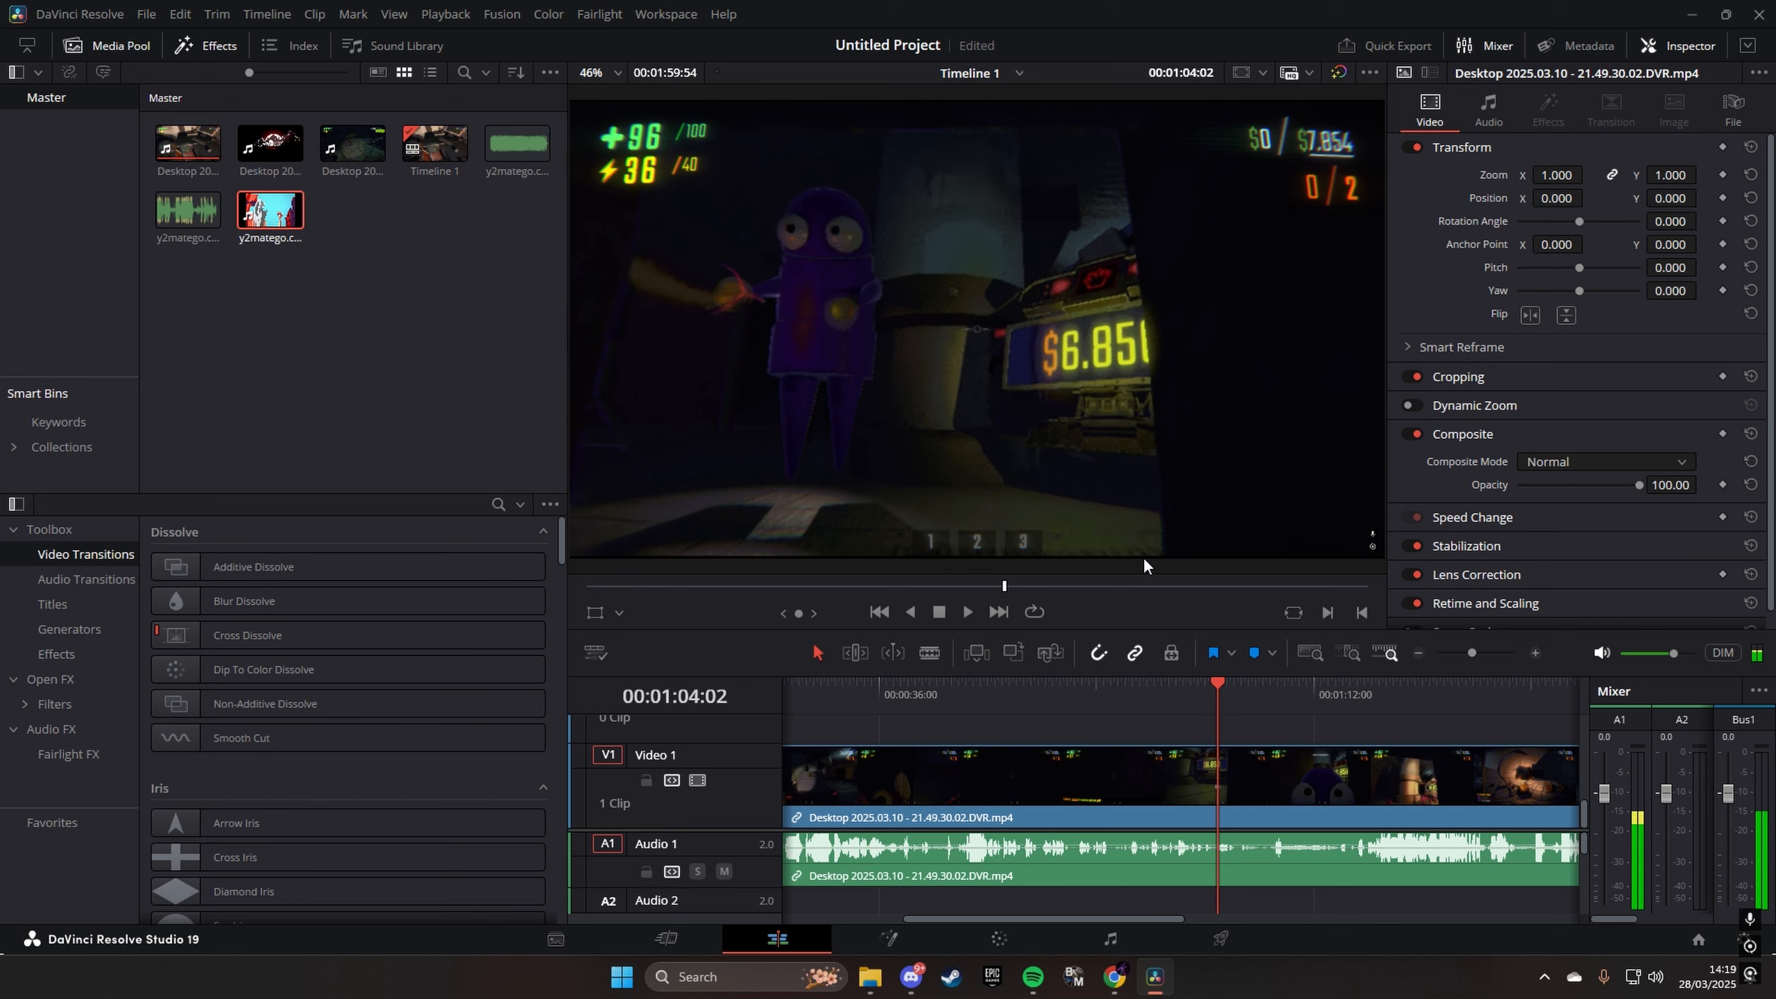
{"action": "key", "text": "Left"}
{"action": "key", "text": "Left"}
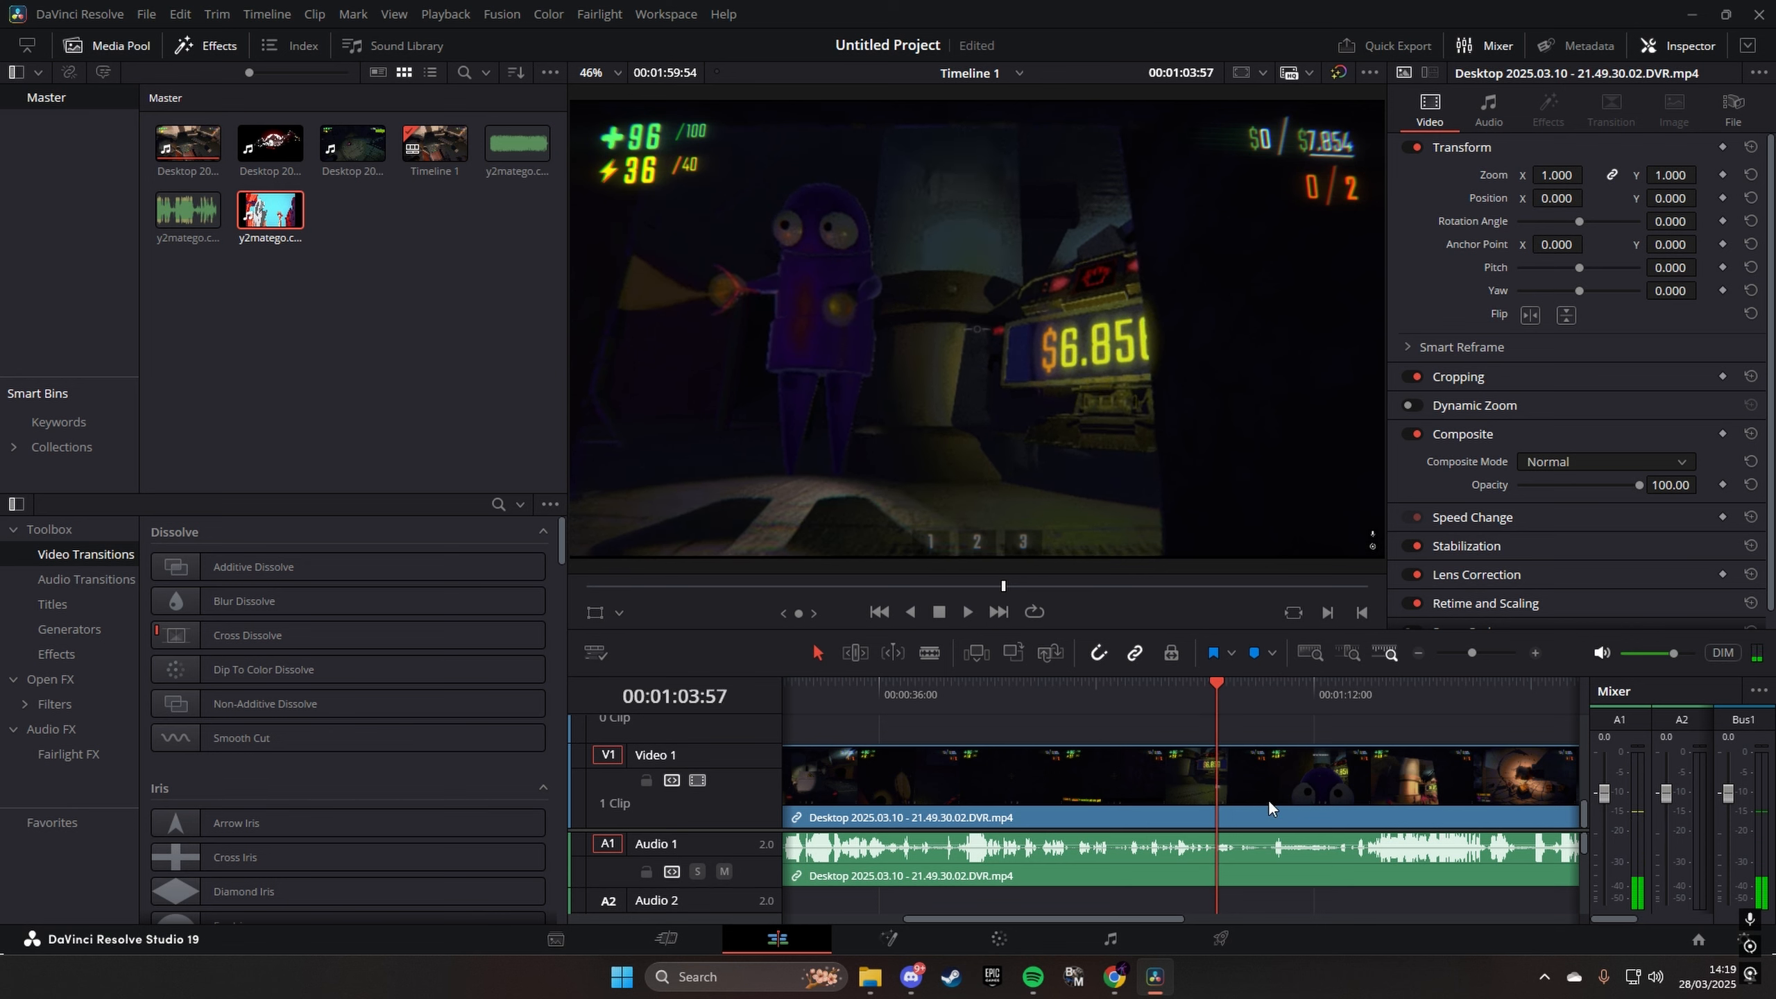
{"action": "left_click", "coordinate": [1275, 796]}
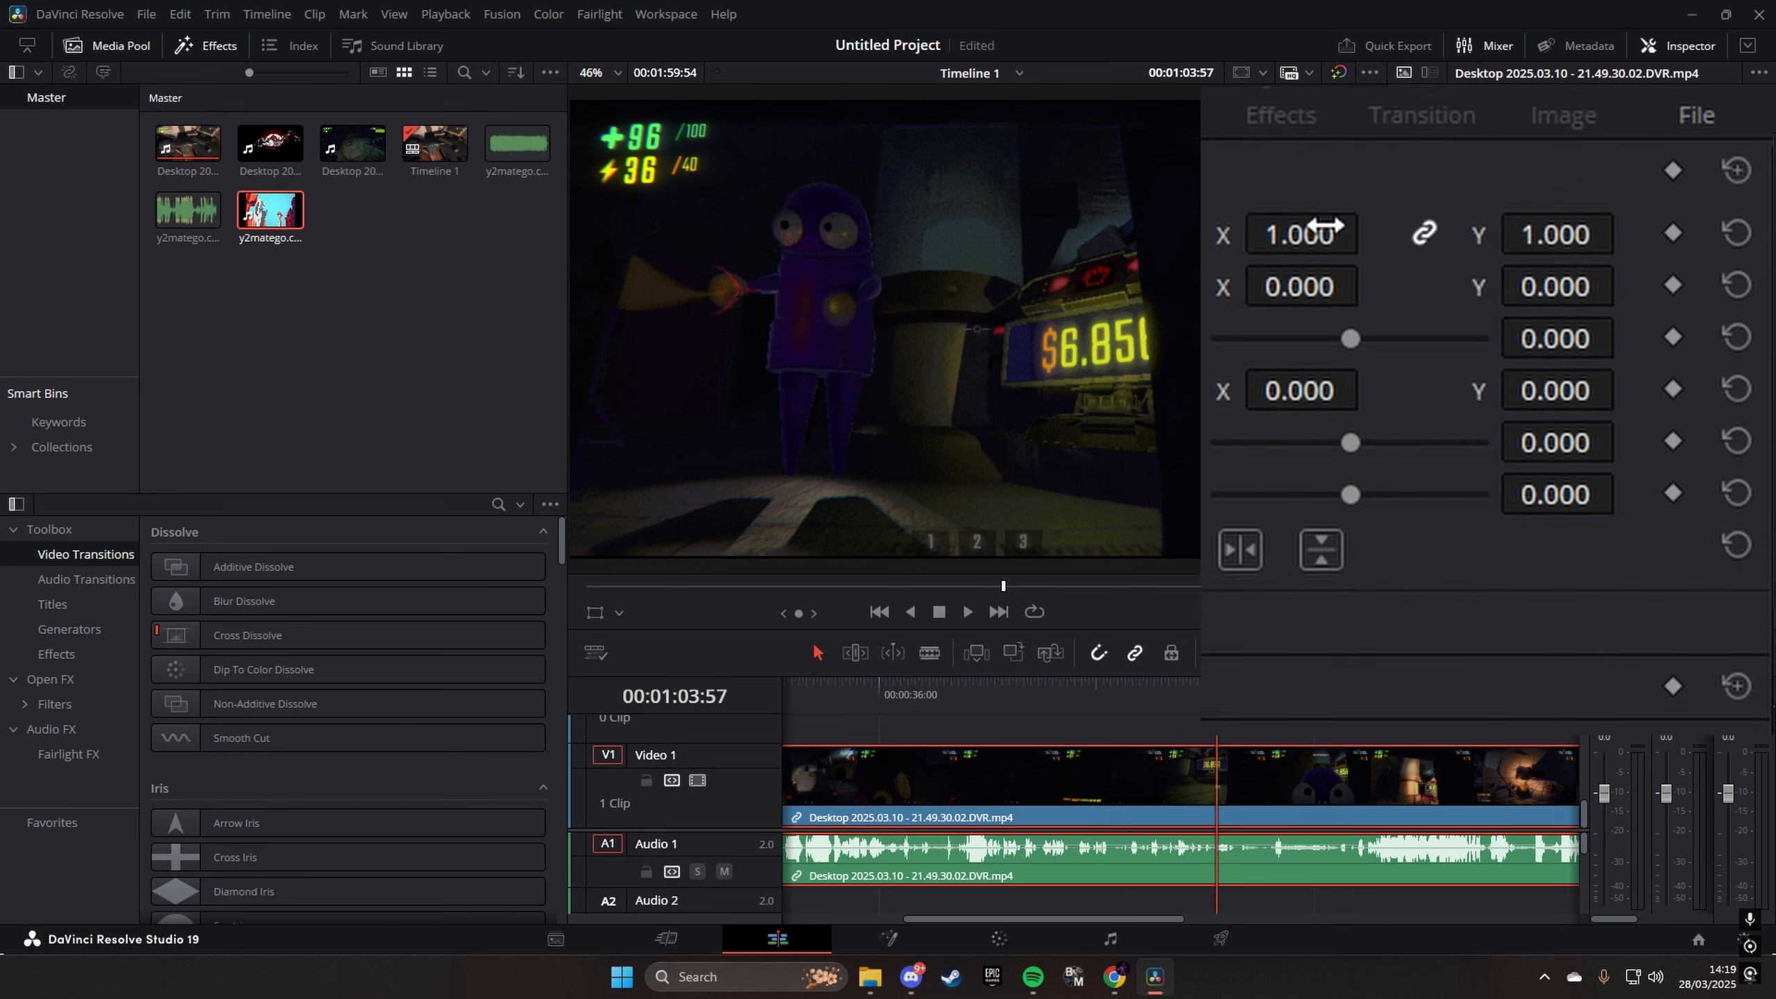
- Shrink the clip to 0.330 zoom at position X 27, Y -189, and reset the whole transform
{"action": "left_click_drag", "start_coordinate": [1293, 234], "coordinate": [1250, 235]}
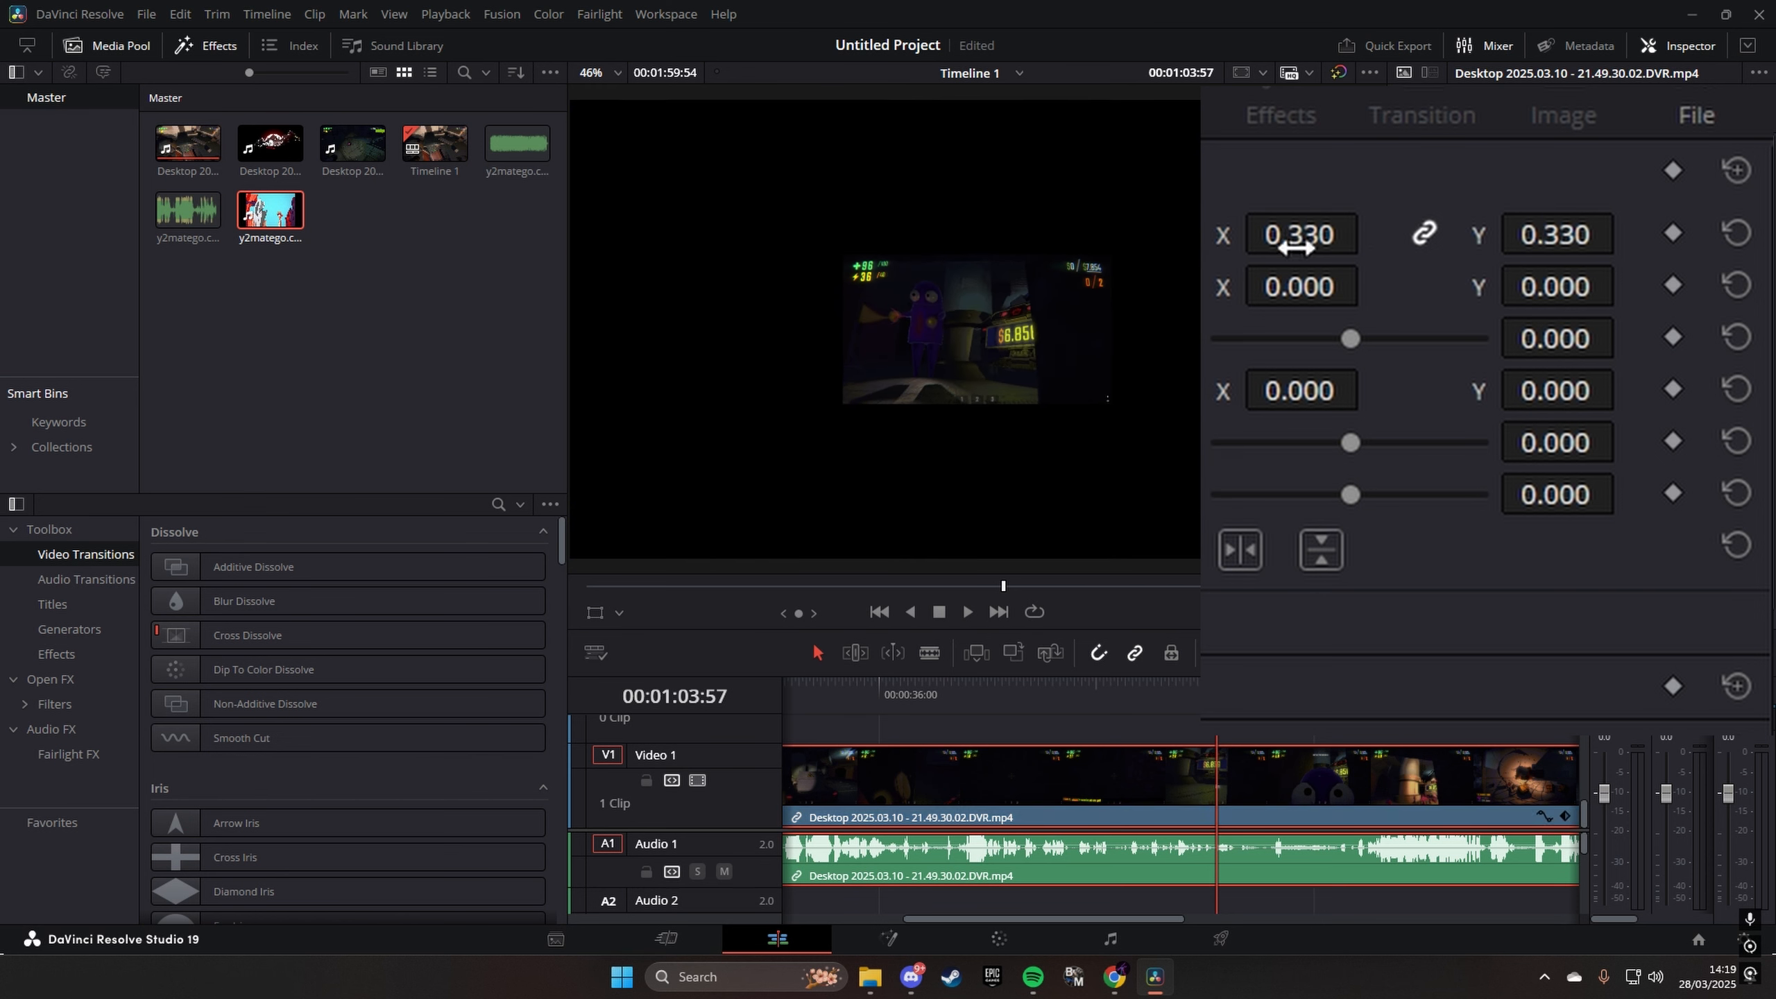
{"action": "left_click_drag", "start_coordinate": [1320, 285], "coordinate": [1565, 299]}
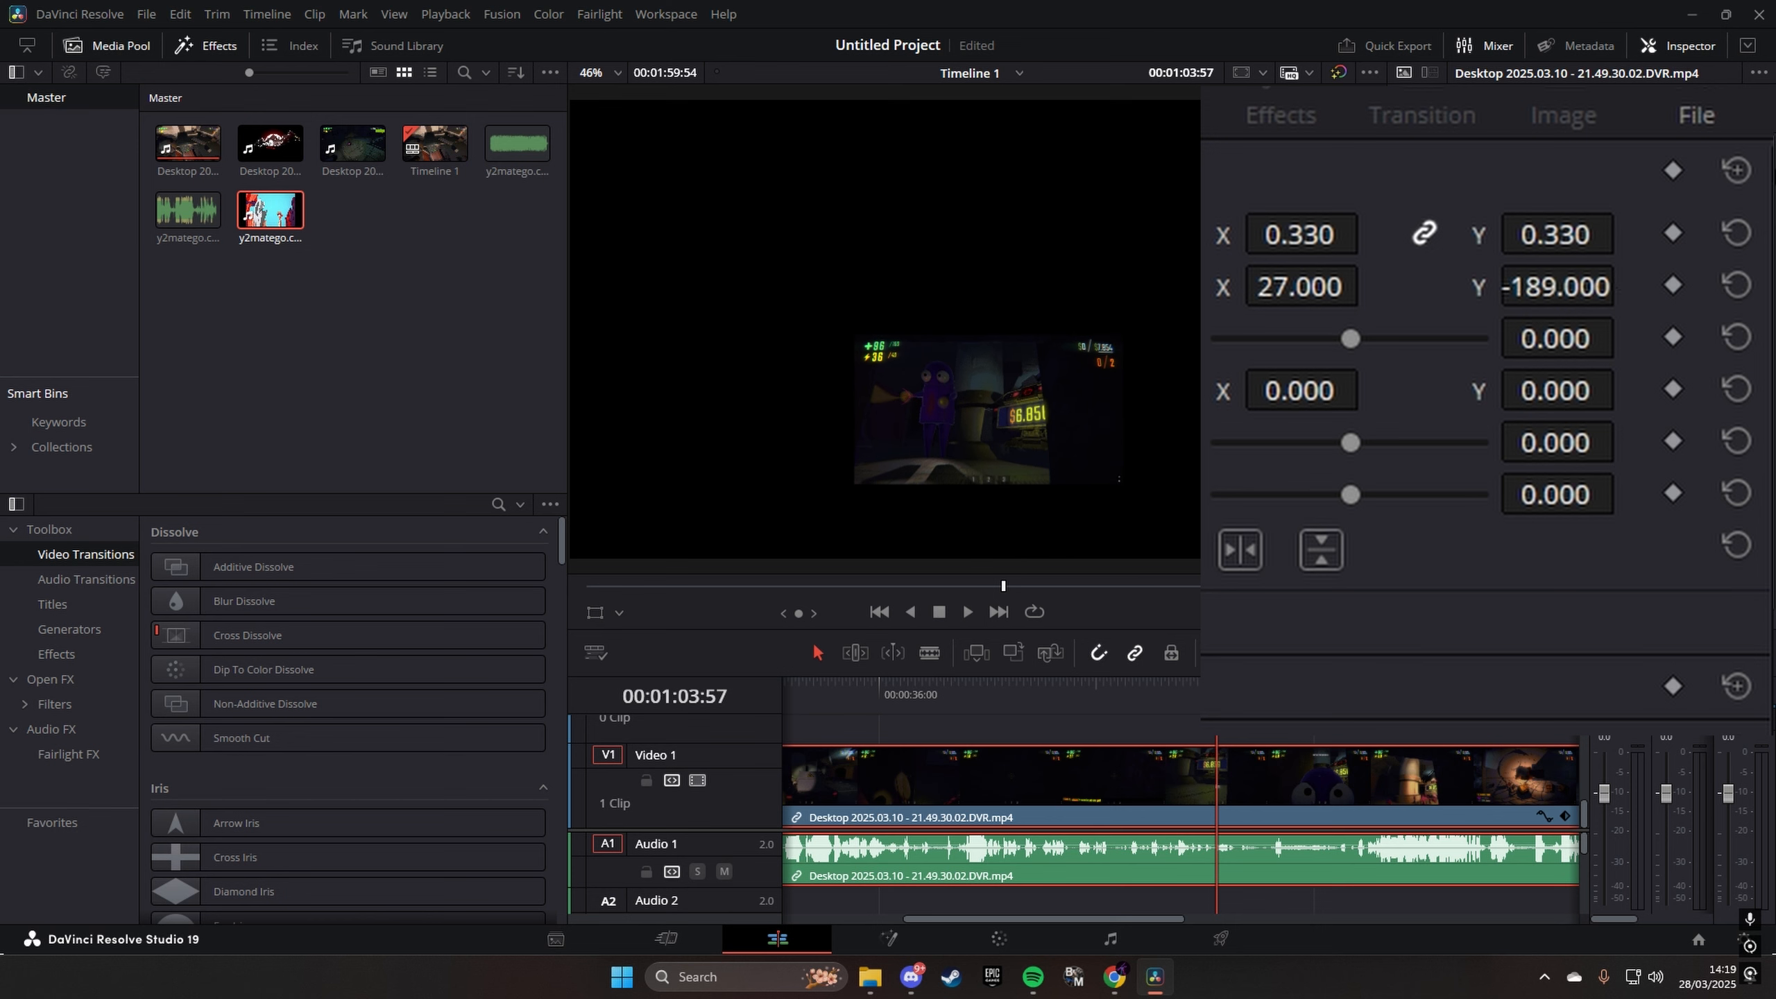
{"action": "left_click", "coordinate": [1736, 170]}
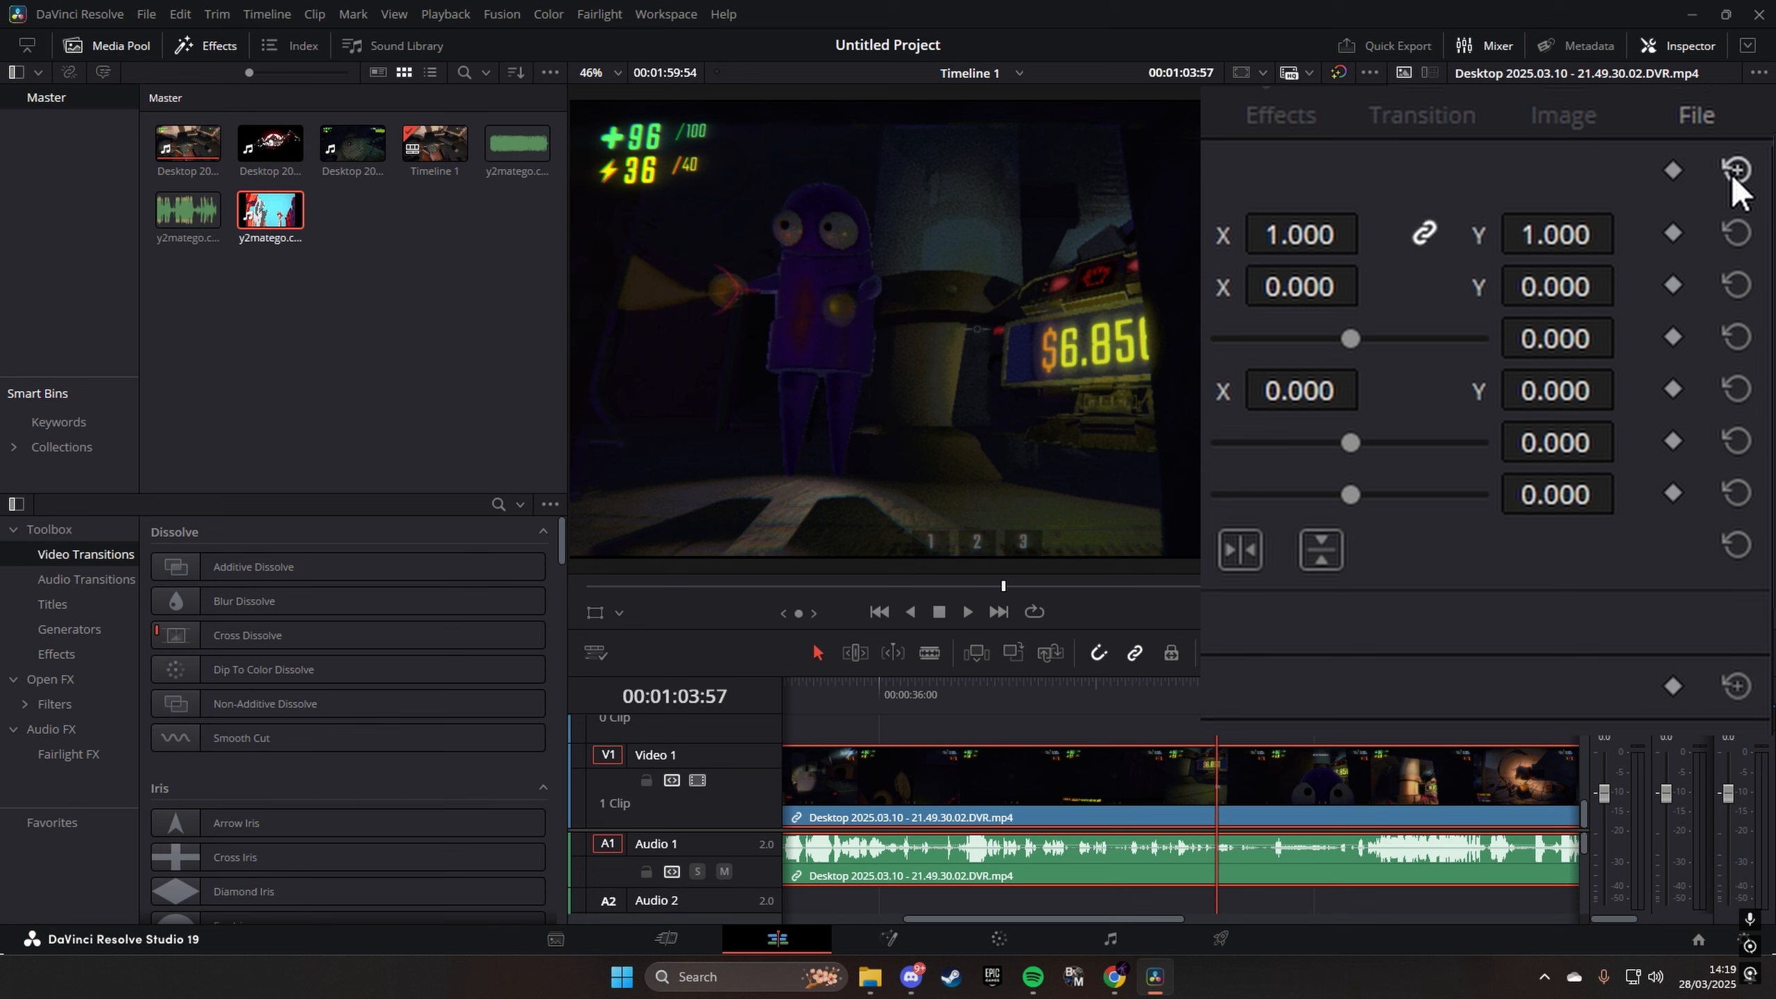
- Enlarge the clip to 2.960 zoom at position X 1217, Y -625, check it at 00:01:03:10, and reset the transform
{"action": "left_click_drag", "start_coordinate": [1297, 234], "coordinate": [1388, 234]}
{"action": "left_click_drag", "start_coordinate": [1260, 286], "coordinate": [1320, 285]}
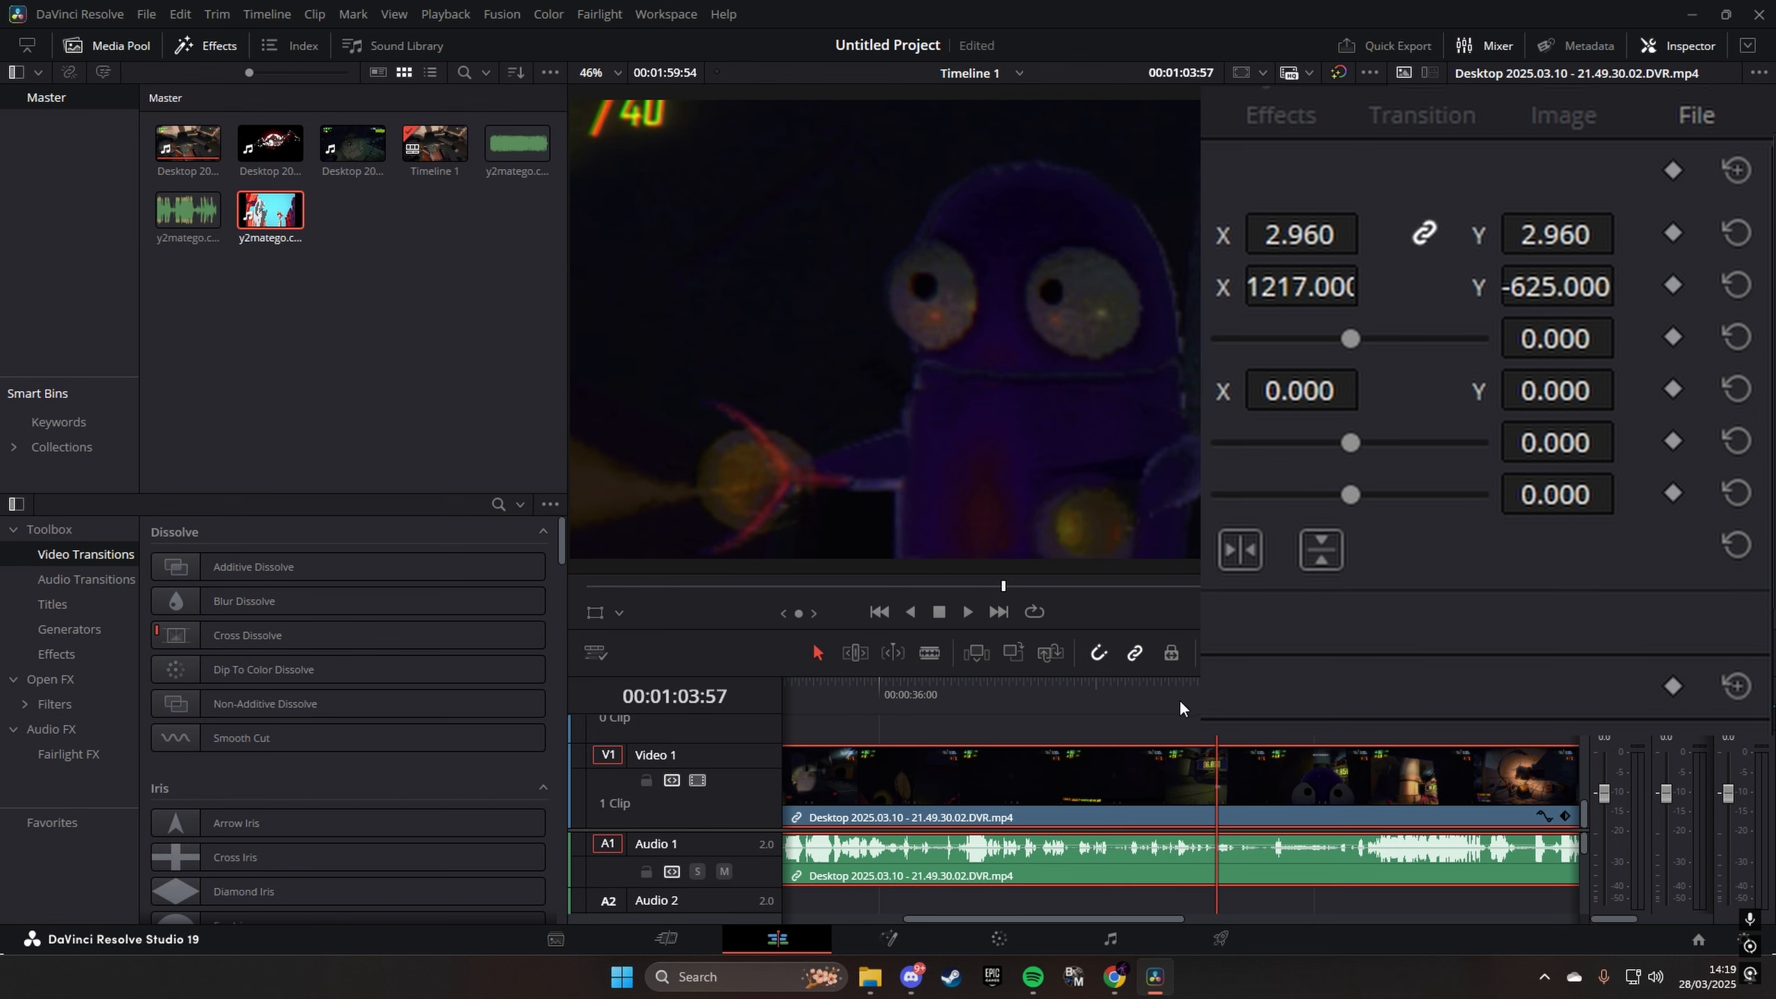
{"action": "left_click_drag", "start_coordinate": [1217, 693], "coordinate": [1207, 692]}
{"action": "key", "text": "ctrl+s"}
{"action": "key", "text": "shift+z"}
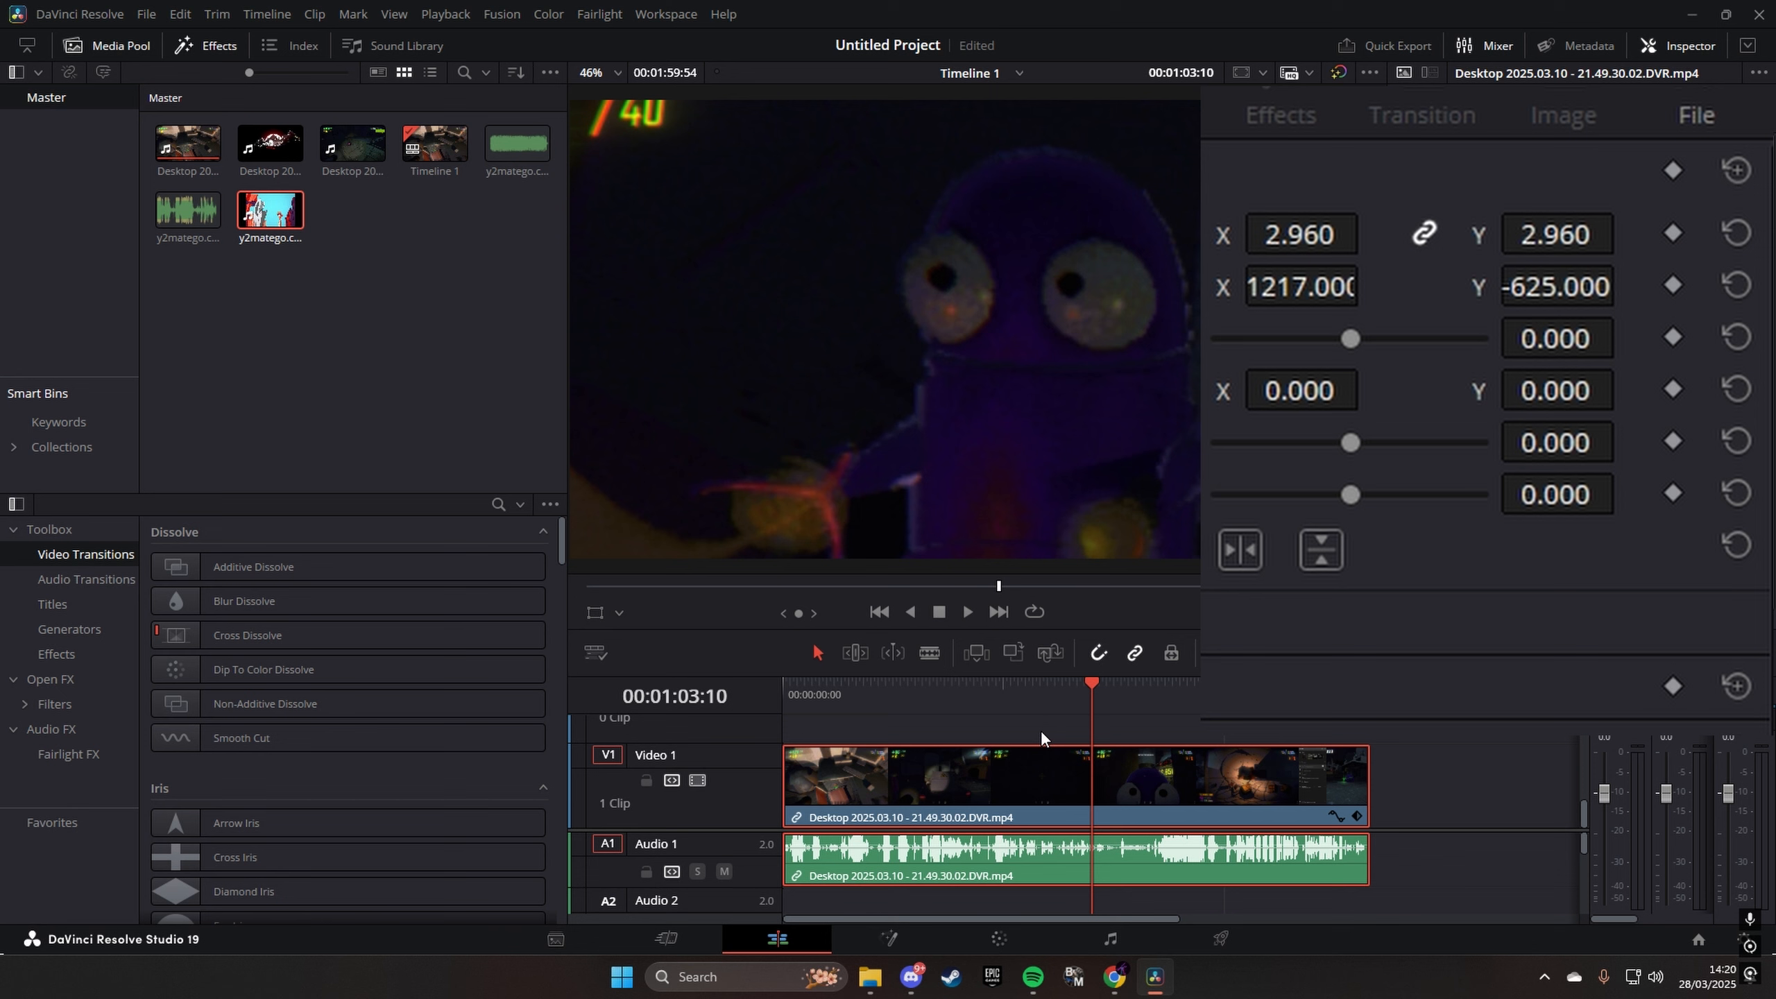
{"action": "key", "text": "ctrl+z"}
{"action": "left_click", "coordinate": [1738, 170]}
- Split the clip at 00:01:03:10 and select the part after the cut
{"action": "left_click", "coordinate": [928, 653]}
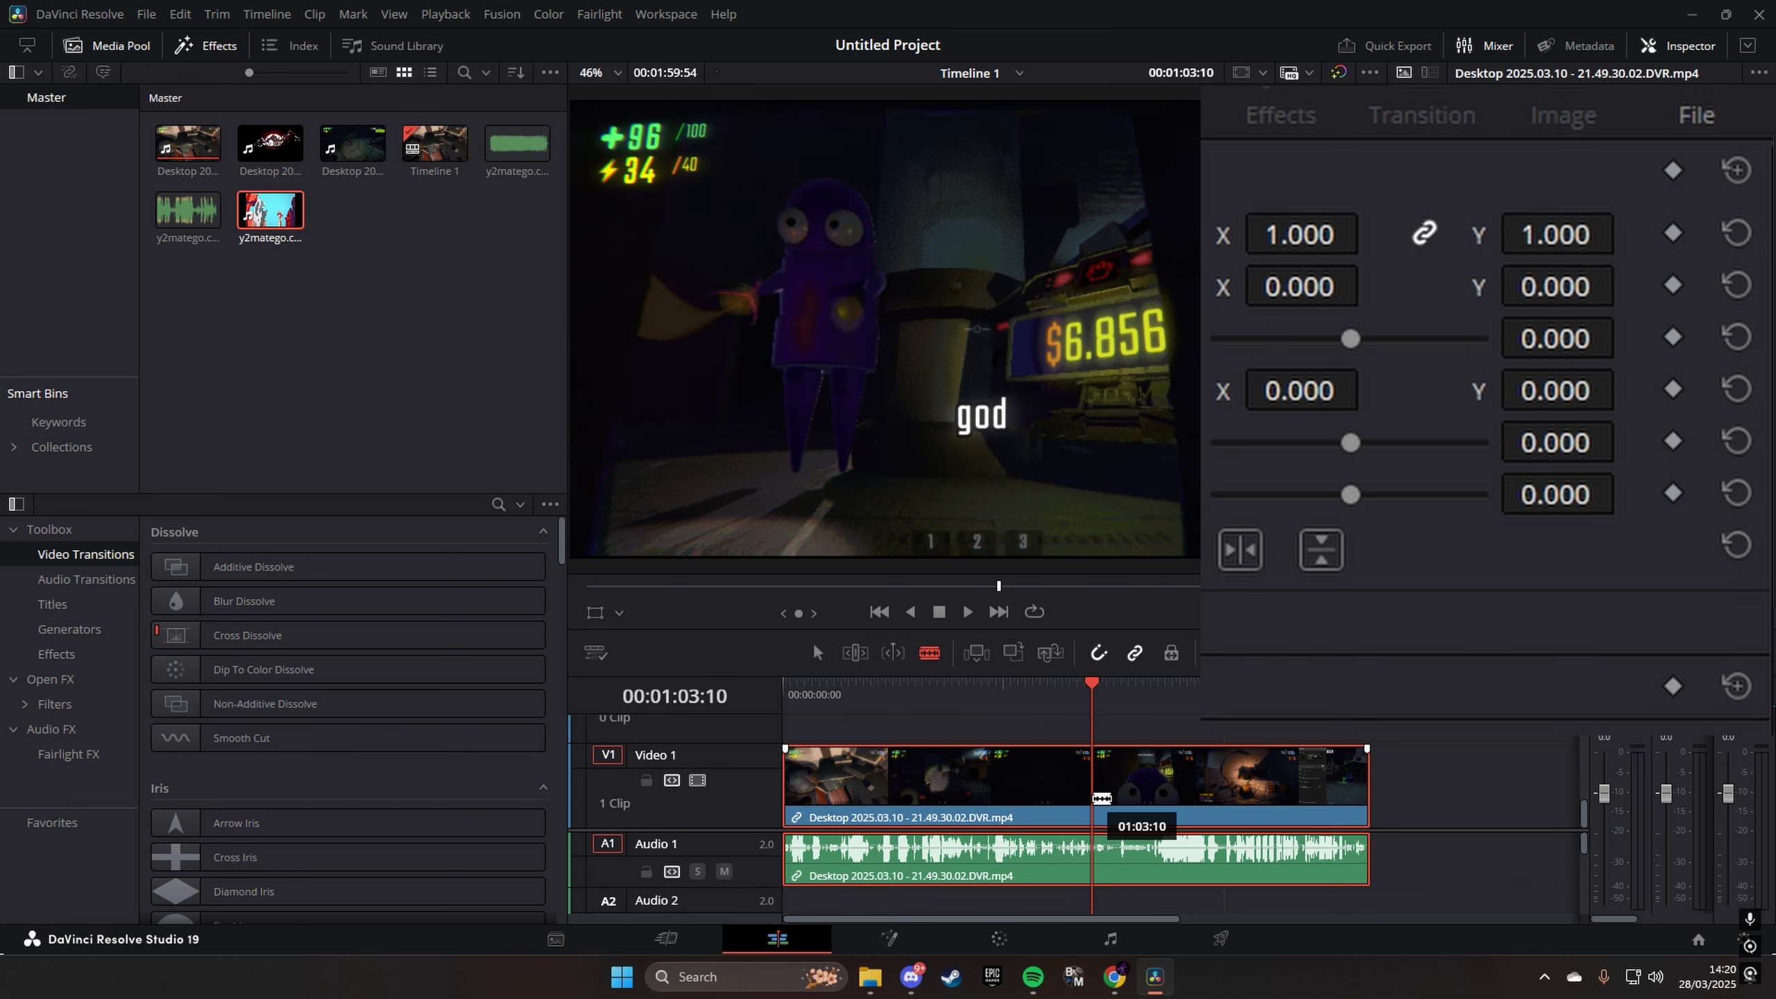
{"action": "left_click", "coordinate": [1094, 799]}
{"action": "left_click", "coordinate": [1185, 796]}
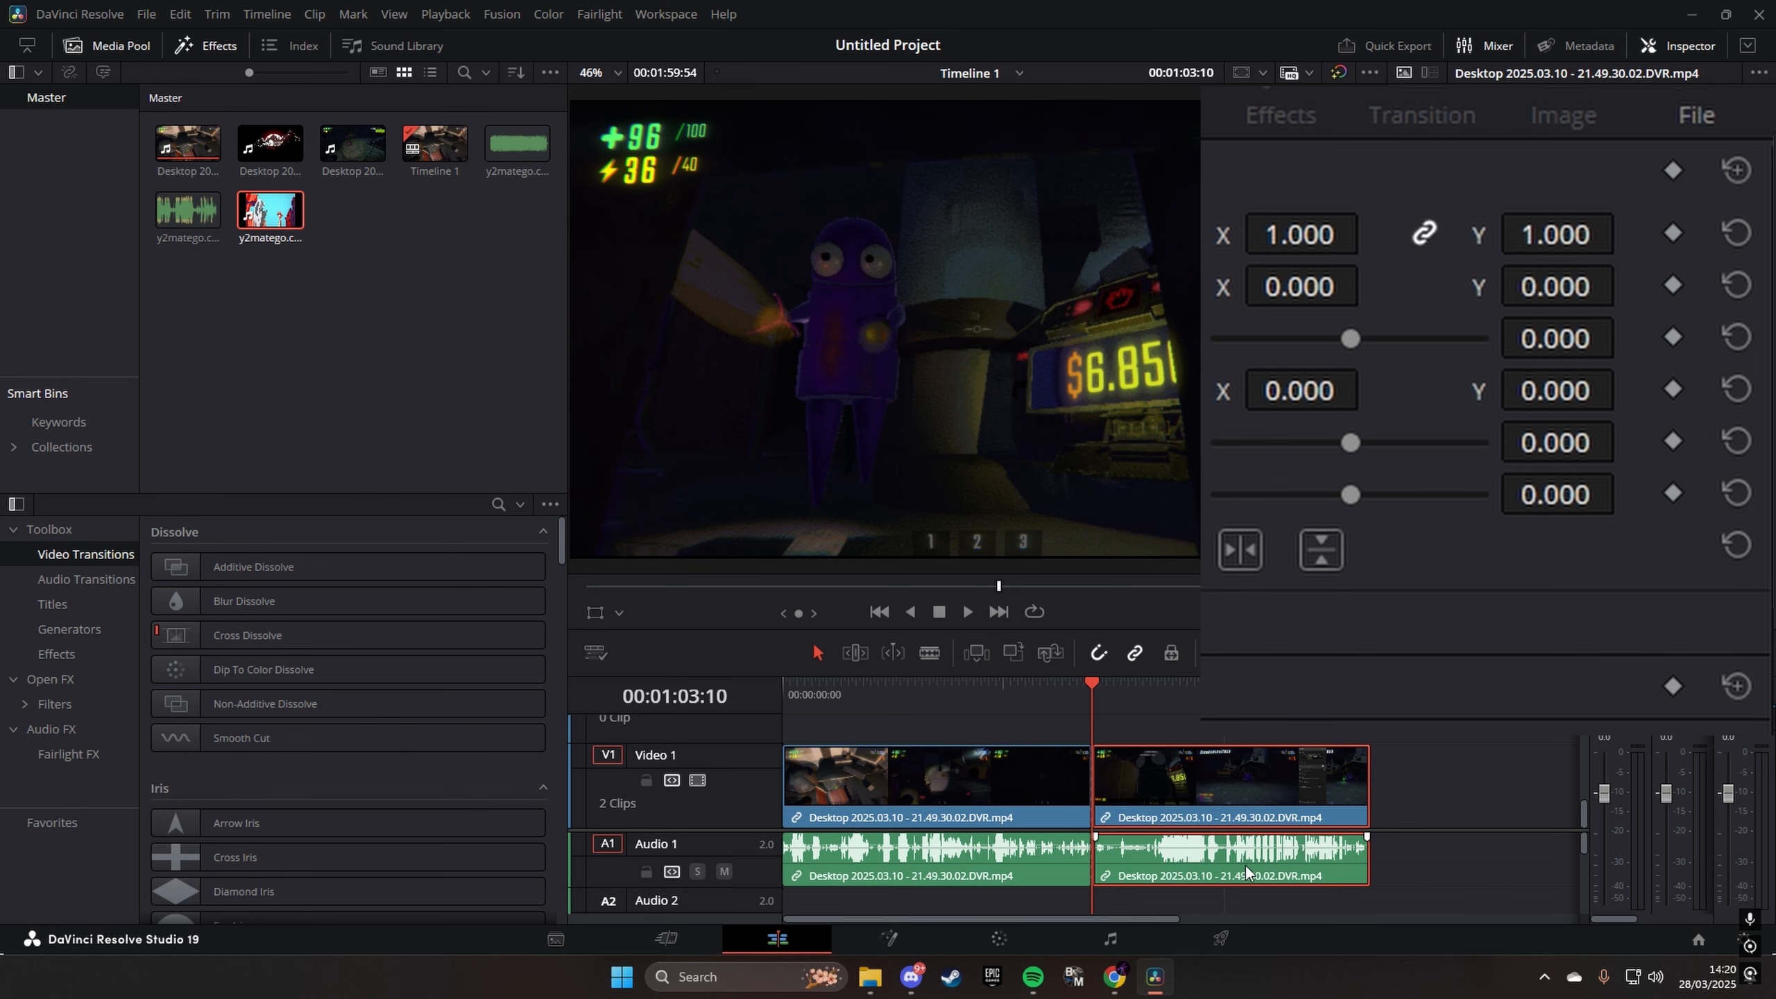
- Set the second part's zoom to 3.440 and position to X 1304, Y -765, resetting a trial rotation of -79.690
{"action": "left_click_drag", "start_coordinate": [1308, 235], "coordinate": [1702, 283]}
{"action": "mouse_move", "coordinate": [1586, 286]}
{"action": "left_mouse_down"}
{"action": "mouse_move", "coordinate": [1458, 285]}
{"action": "mouse_move", "coordinate": [1587, 286]}
{"action": "left_mouse_up"}
{"action": "left_click_drag", "start_coordinate": [1308, 234], "coordinate": [1355, 235]}
{"action": "left_click_drag", "start_coordinate": [1350, 339], "coordinate": [1319, 338]}
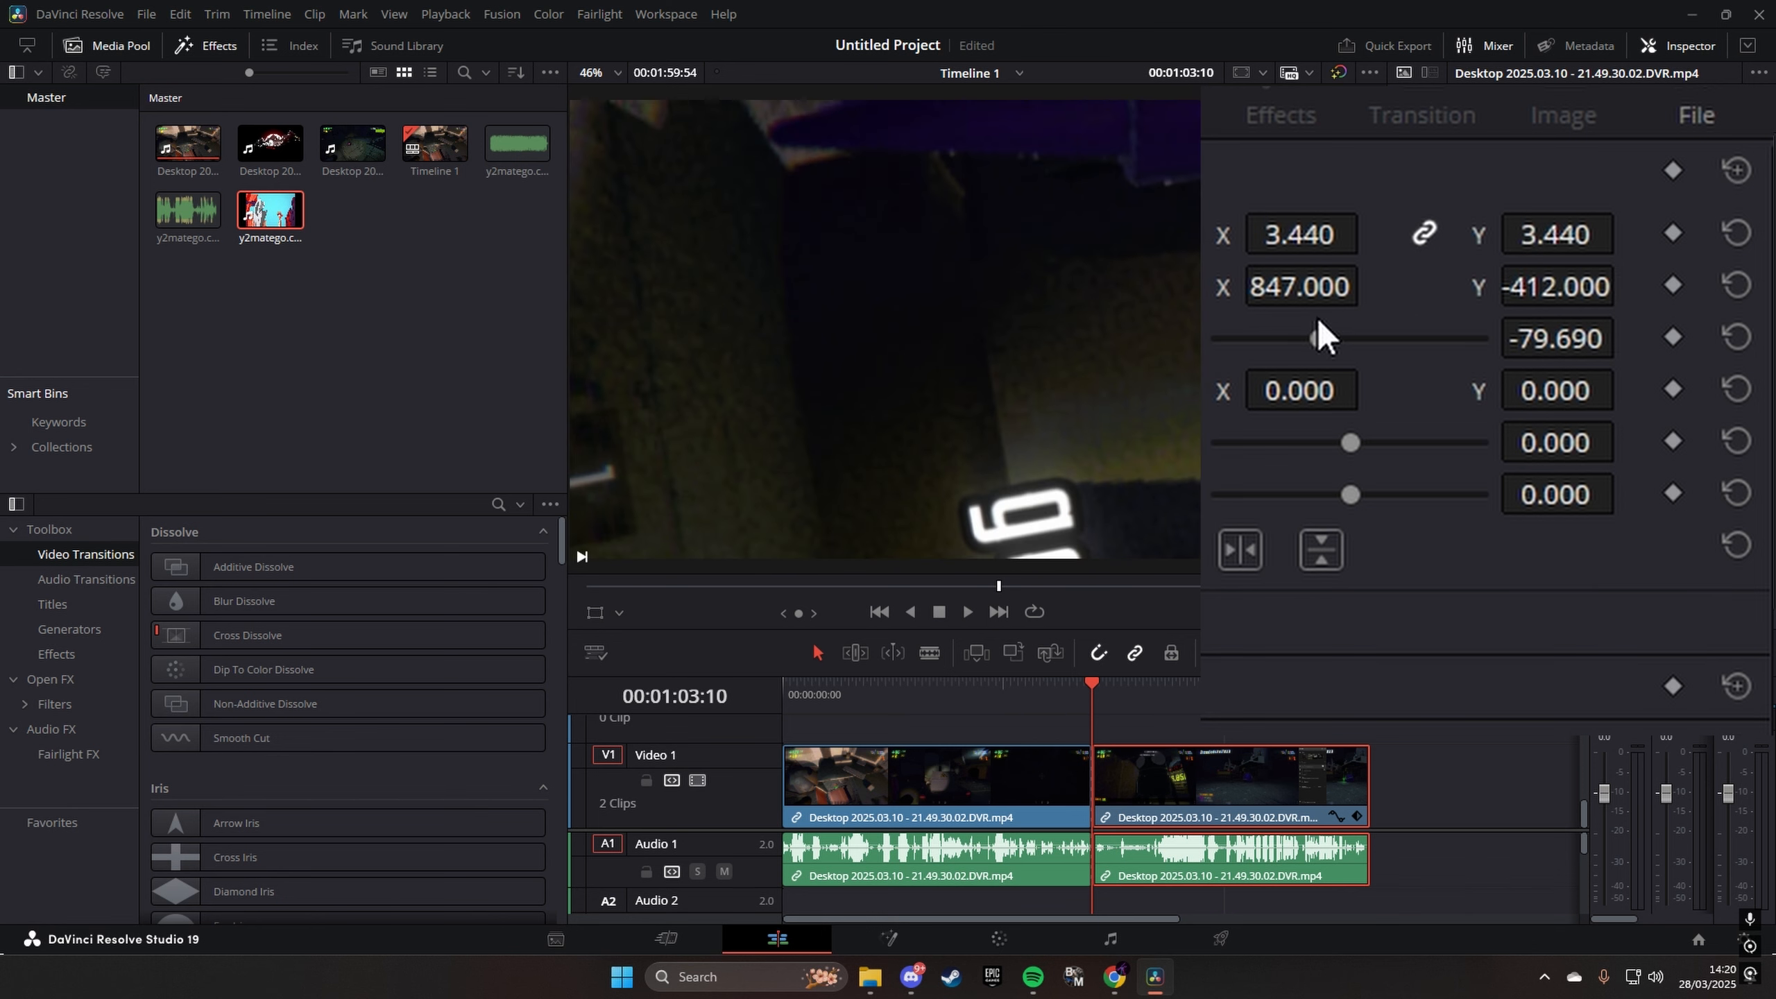
{"action": "left_click", "coordinate": [1737, 337]}
{"action": "left_click_drag", "start_coordinate": [1301, 286], "coordinate": [1578, 289]}
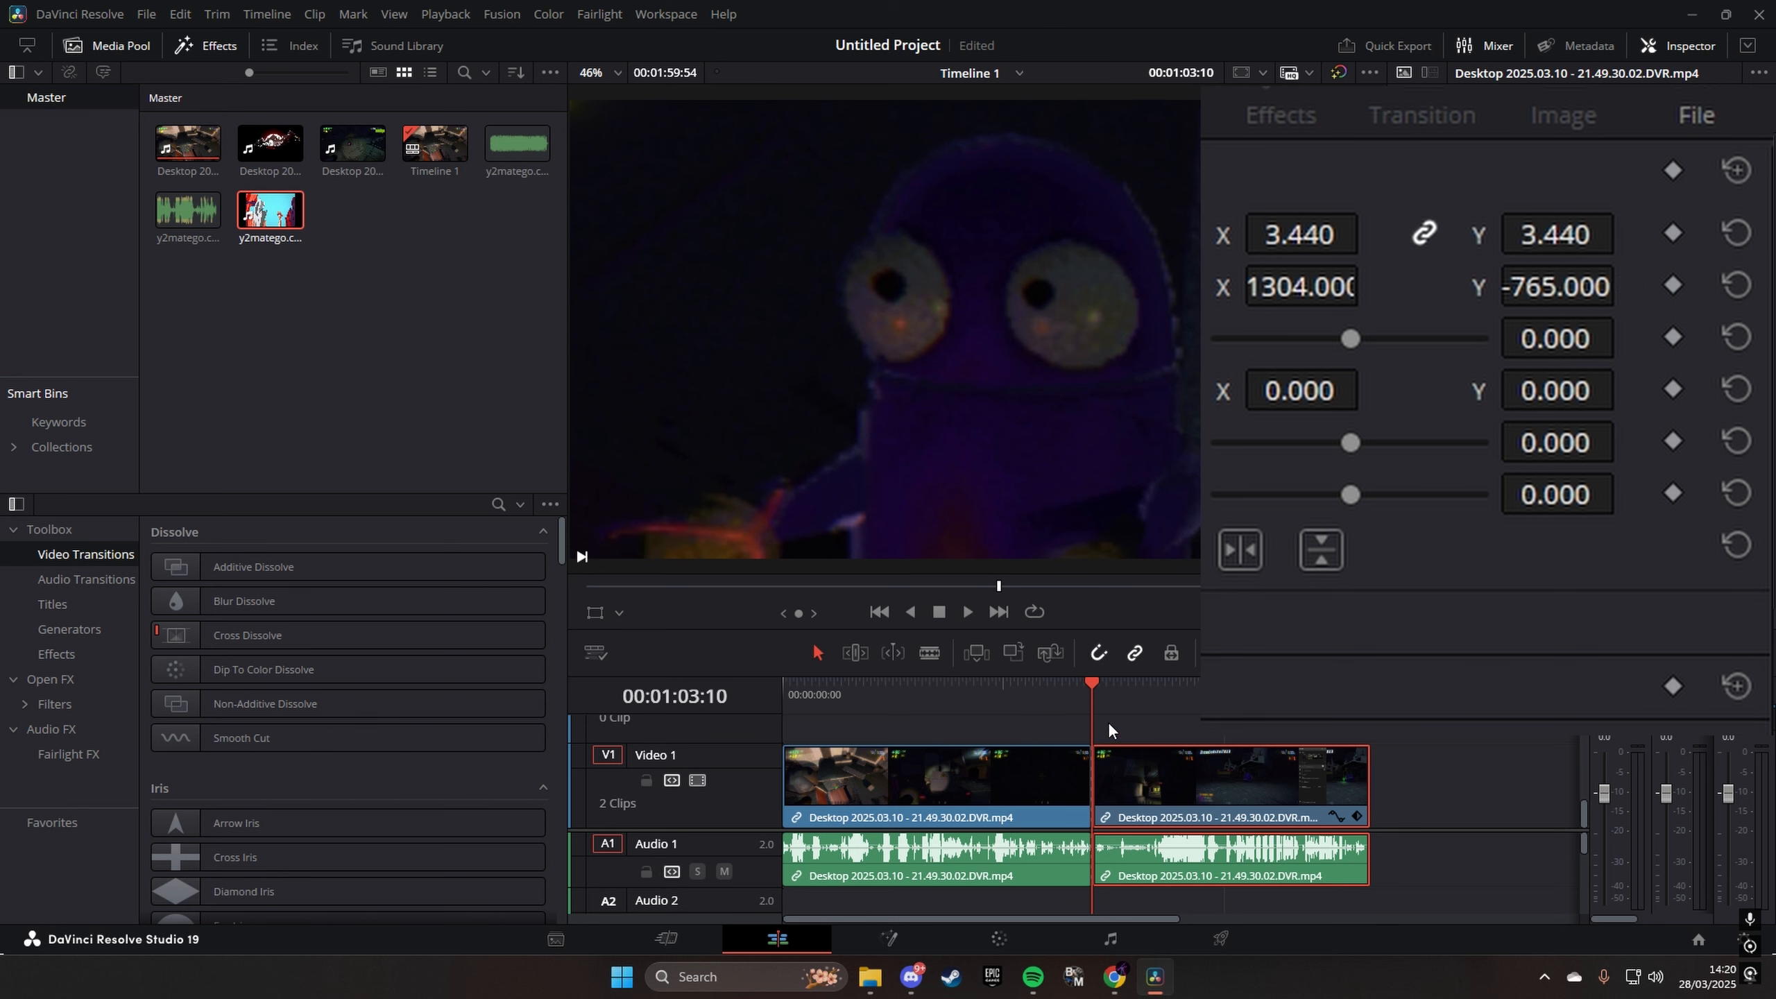
- Play the timeline from before the cut to preview the abrupt zoom onto the purple character
{"action": "left_click", "coordinate": [1075, 702]}
{"action": "key", "text": "ctrl+equal"}
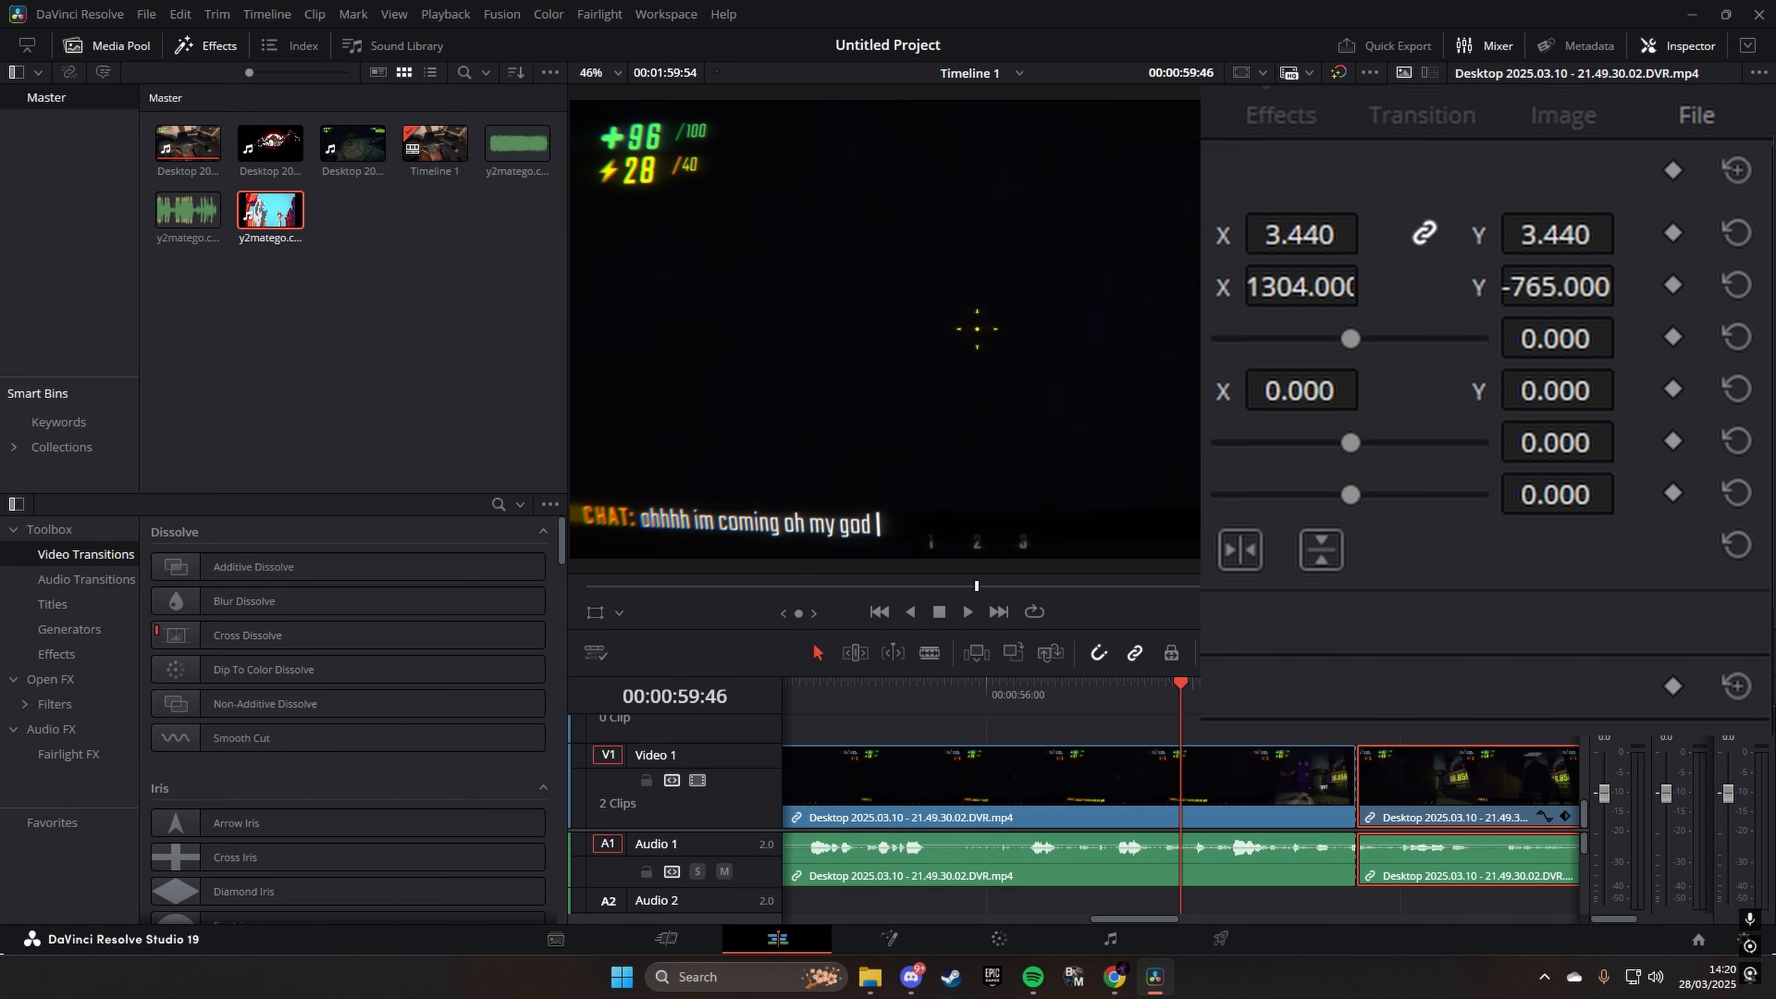
{"action": "left_click", "coordinate": [963, 602]}
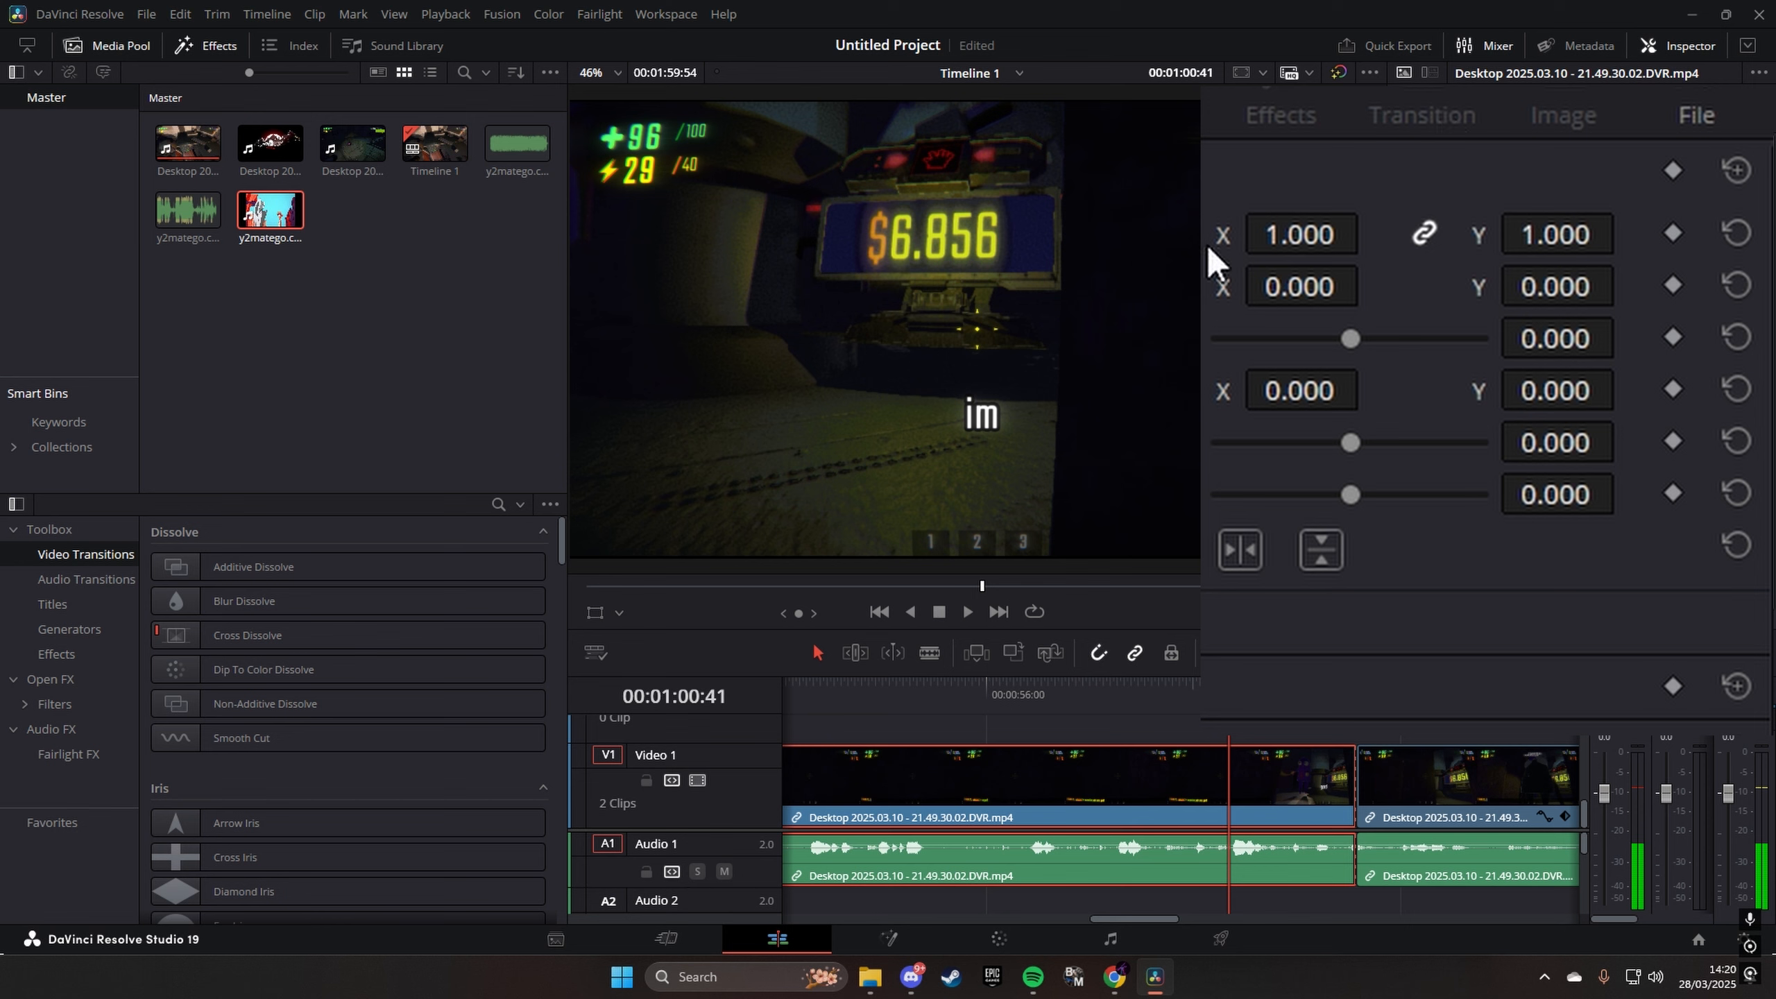
{"action": "key", "text": "space"}
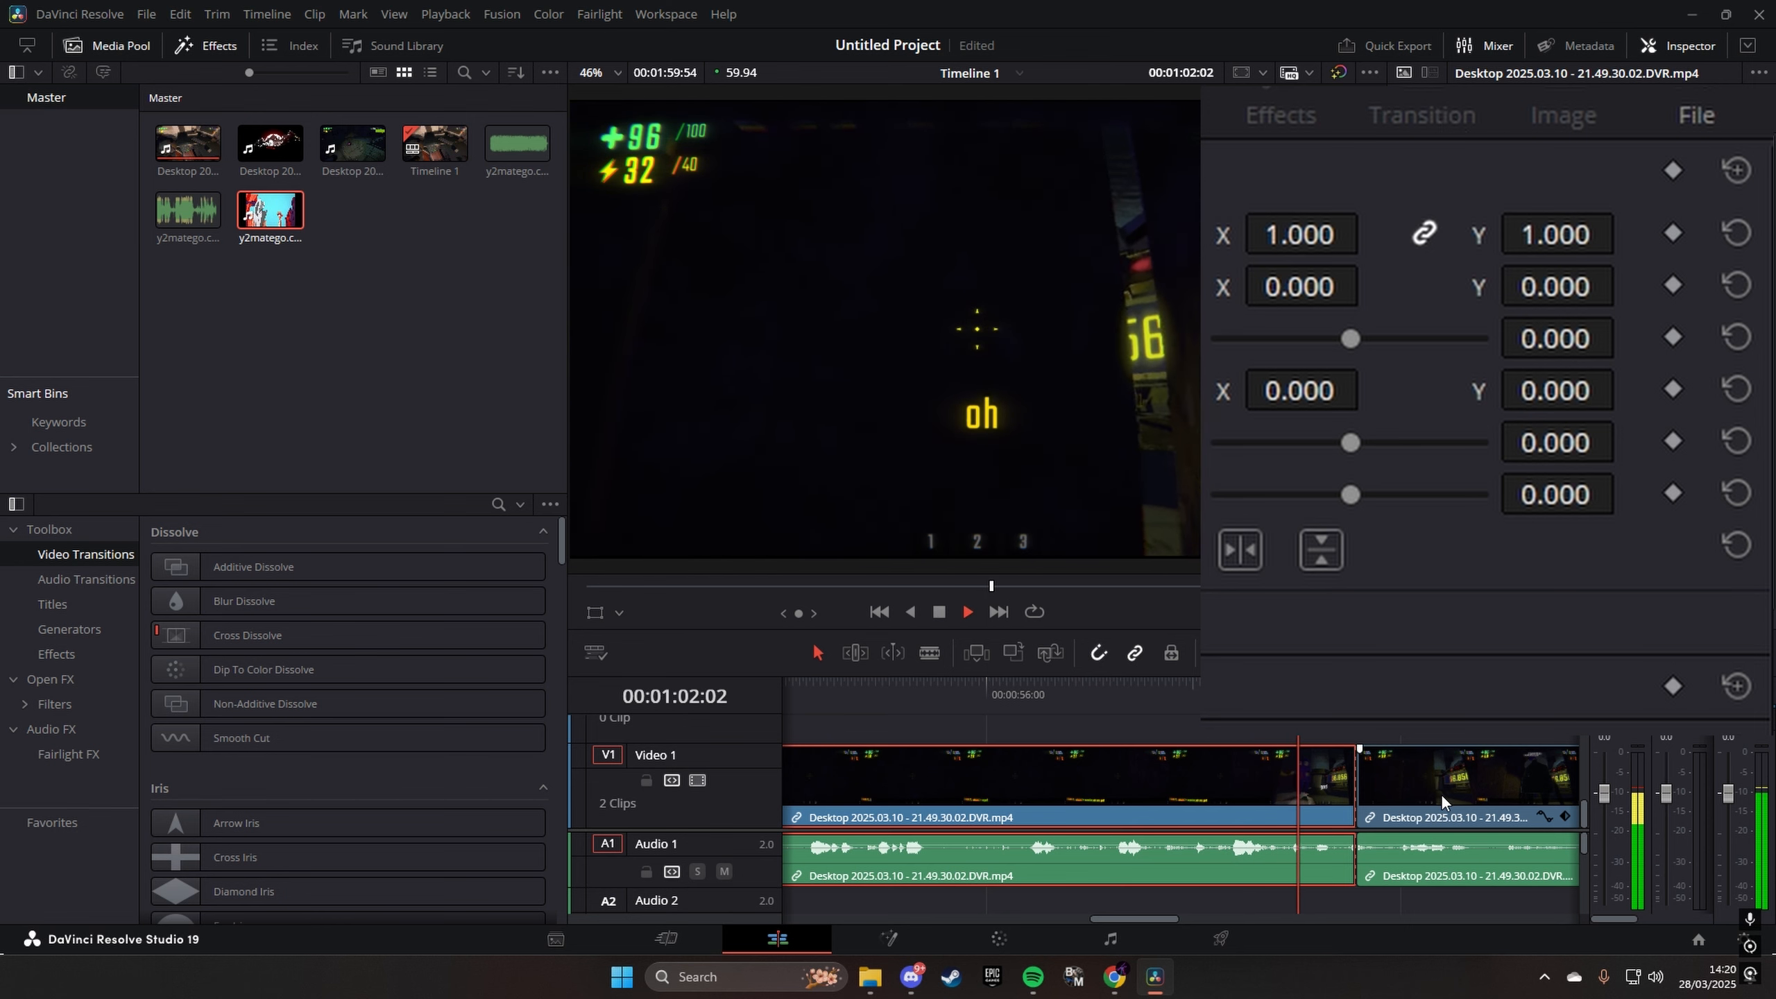
{"action": "key", "text": "space"}
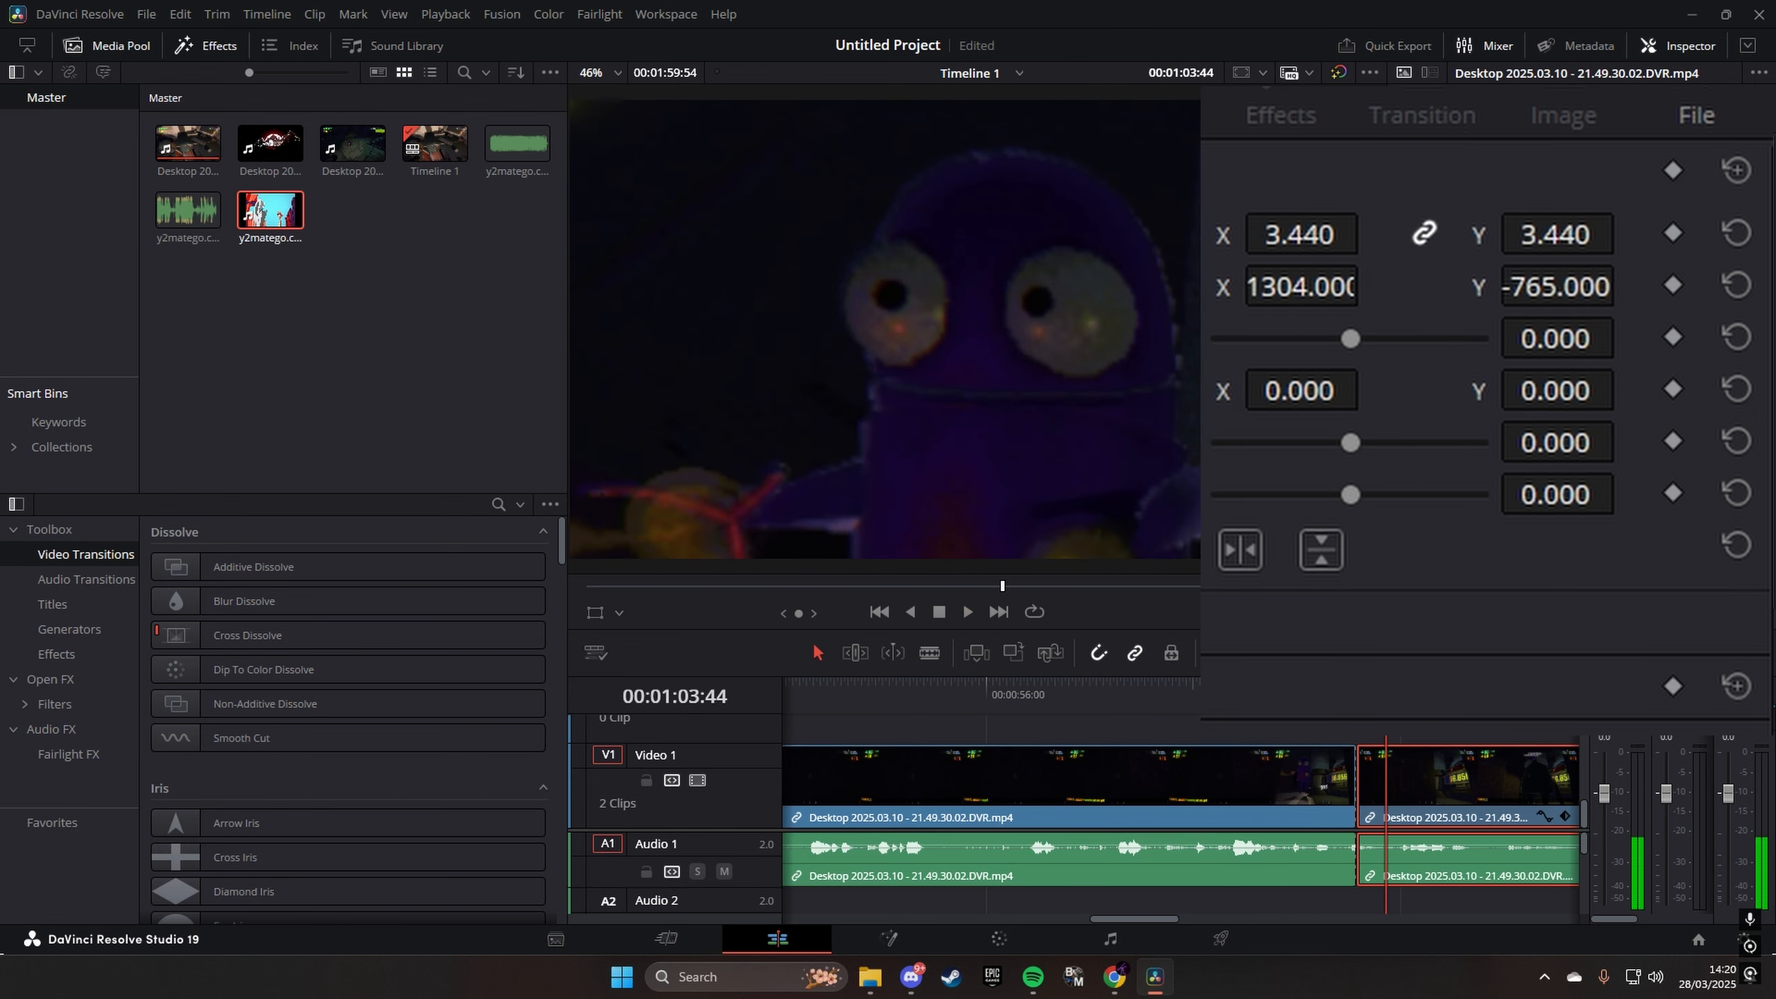
- Undo the enlargement of the second part and split the clip again at 00:01:03:10
{"action": "key", "text": "ctrl+z"}
{"action": "left_click", "coordinate": [930, 653]}
{"action": "left_click", "coordinate": [1189, 791]}
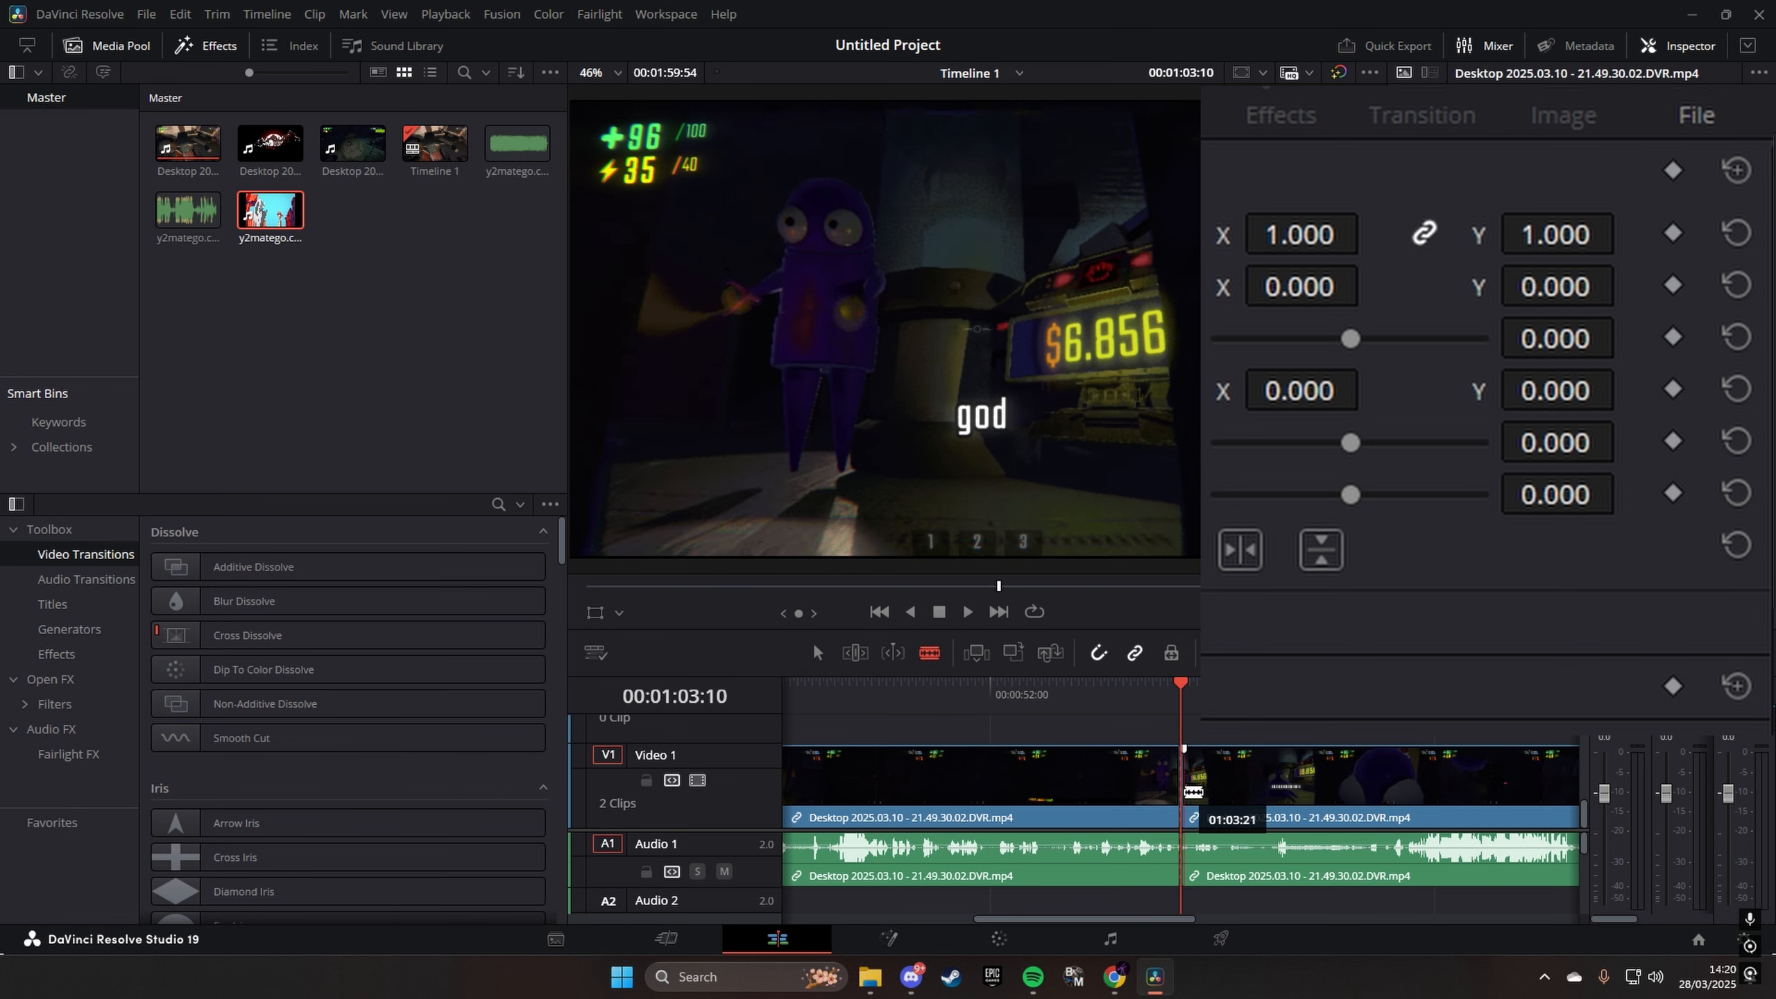
{"action": "left_click", "coordinate": [815, 653]}
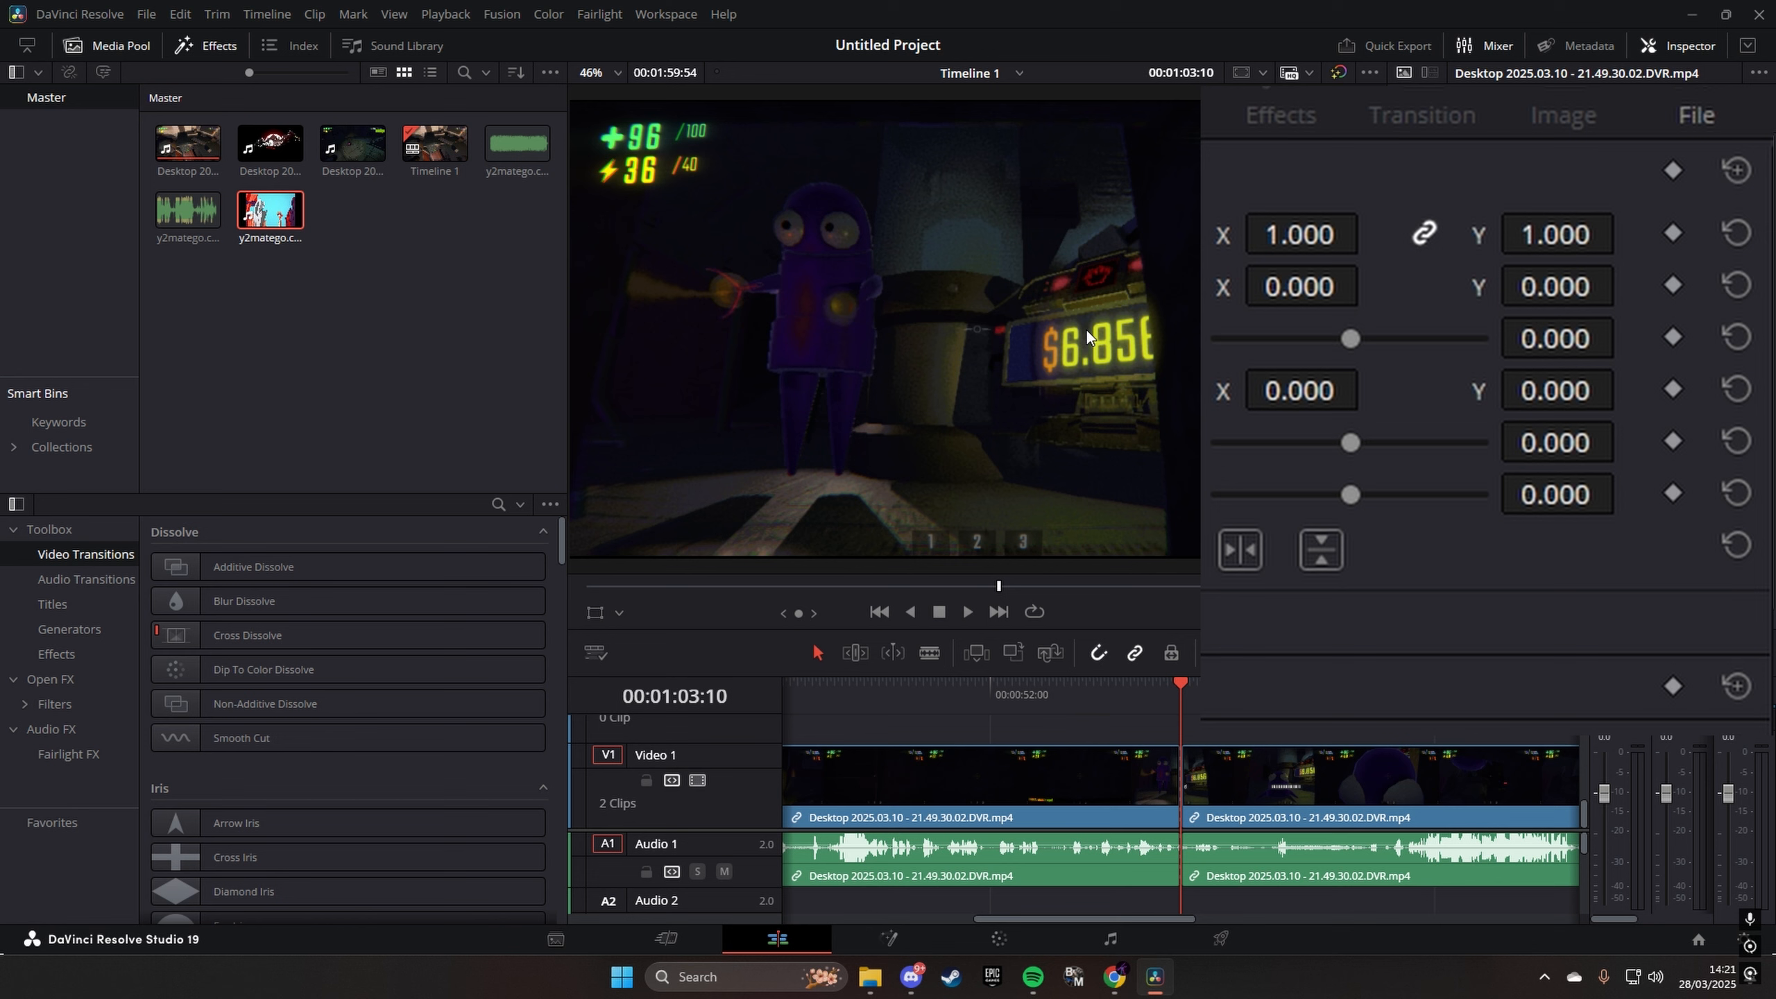
- Select the second part and keyframe all its transform properties at its first frame, 00:01:03:10
{"action": "left_click", "coordinate": [1251, 772]}
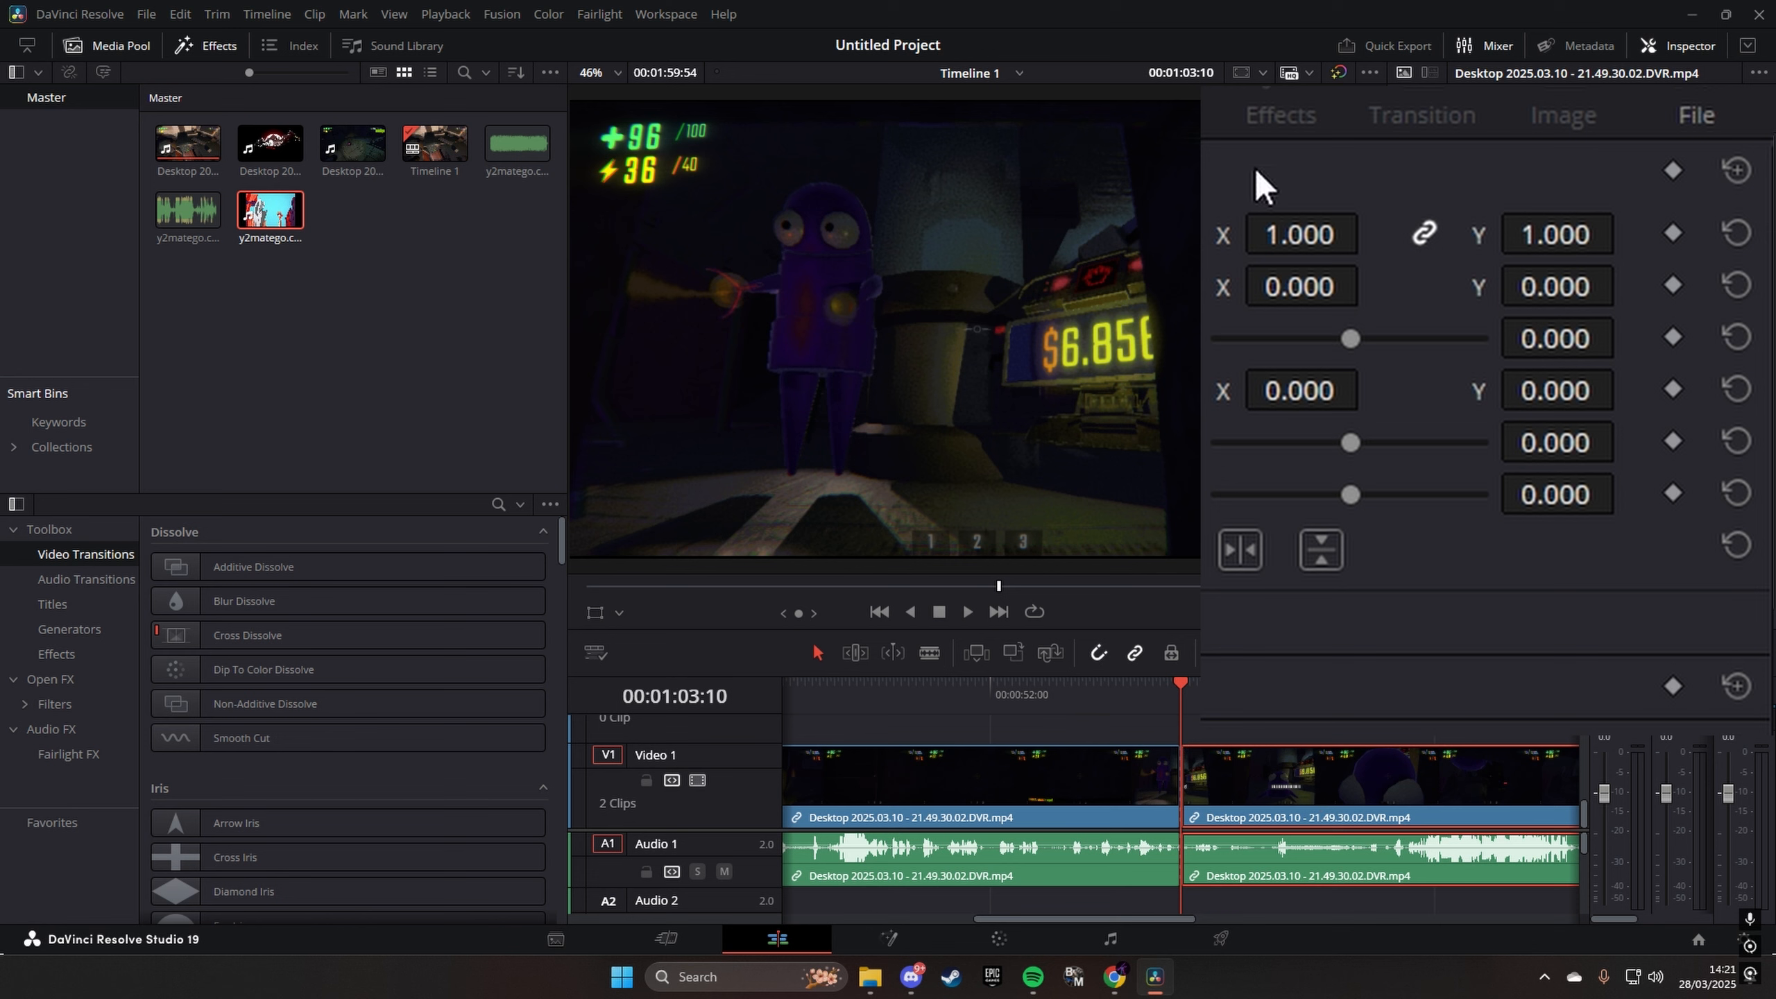
{"action": "left_click", "coordinate": [1674, 170]}
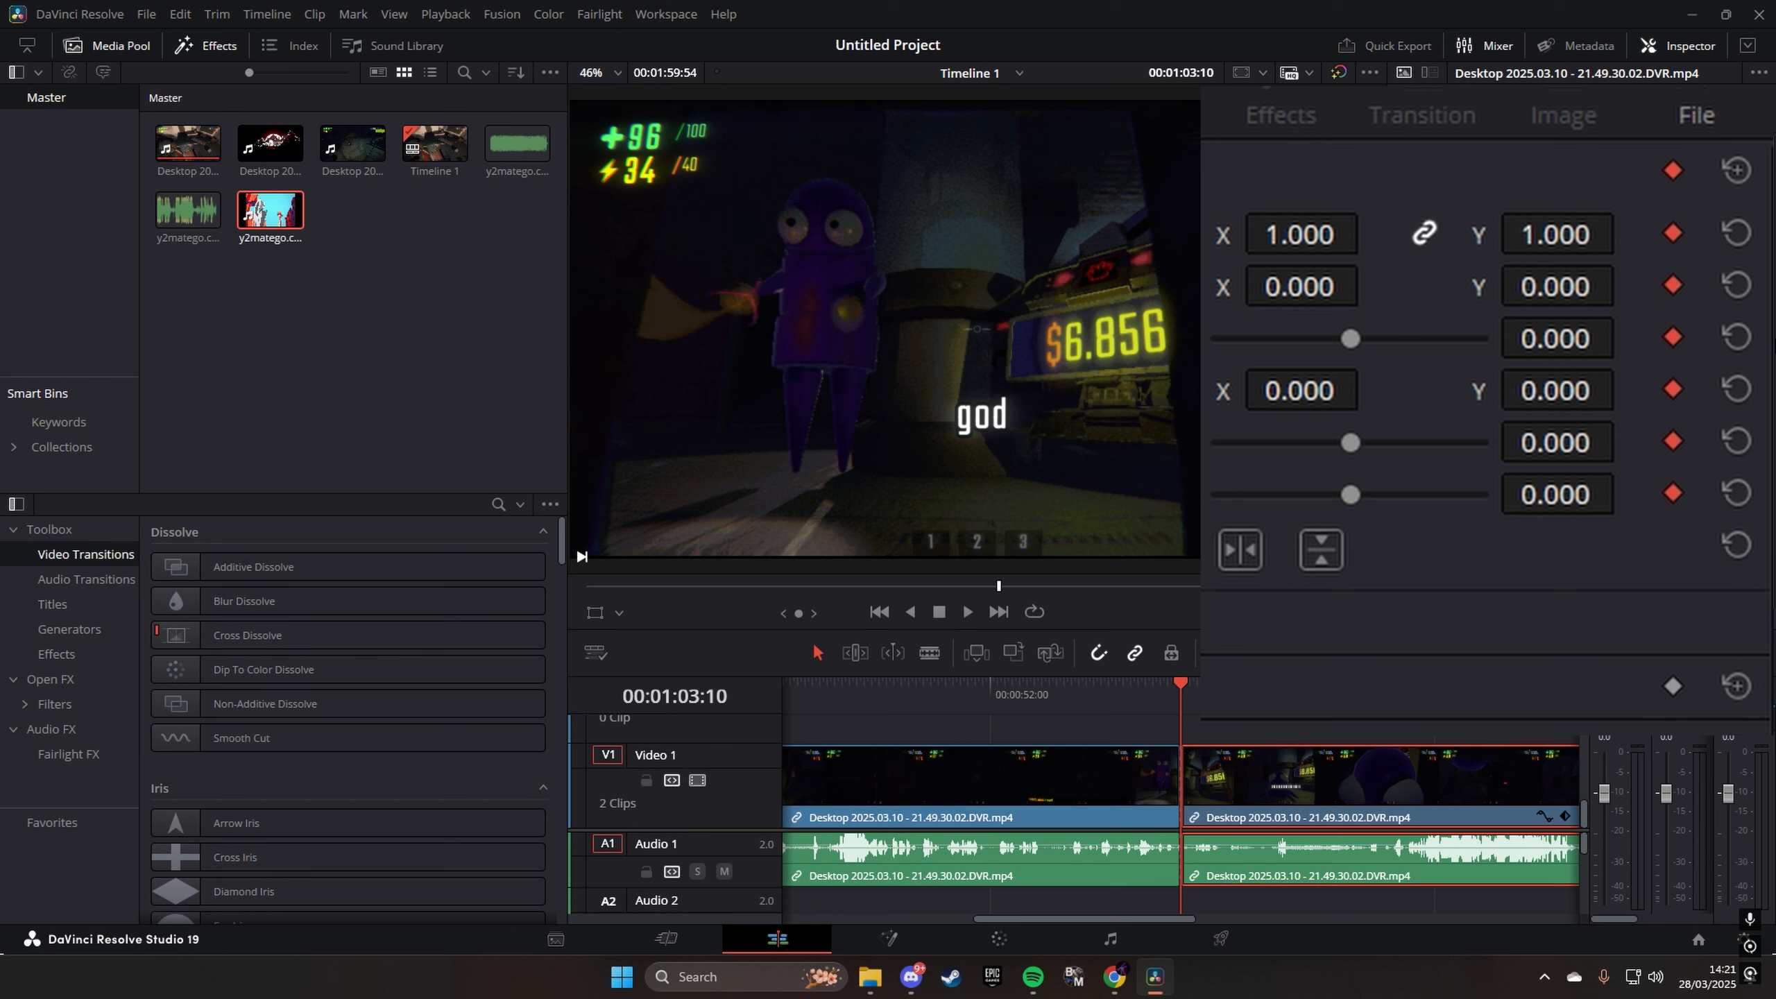
{"action": "key", "text": "Right"}
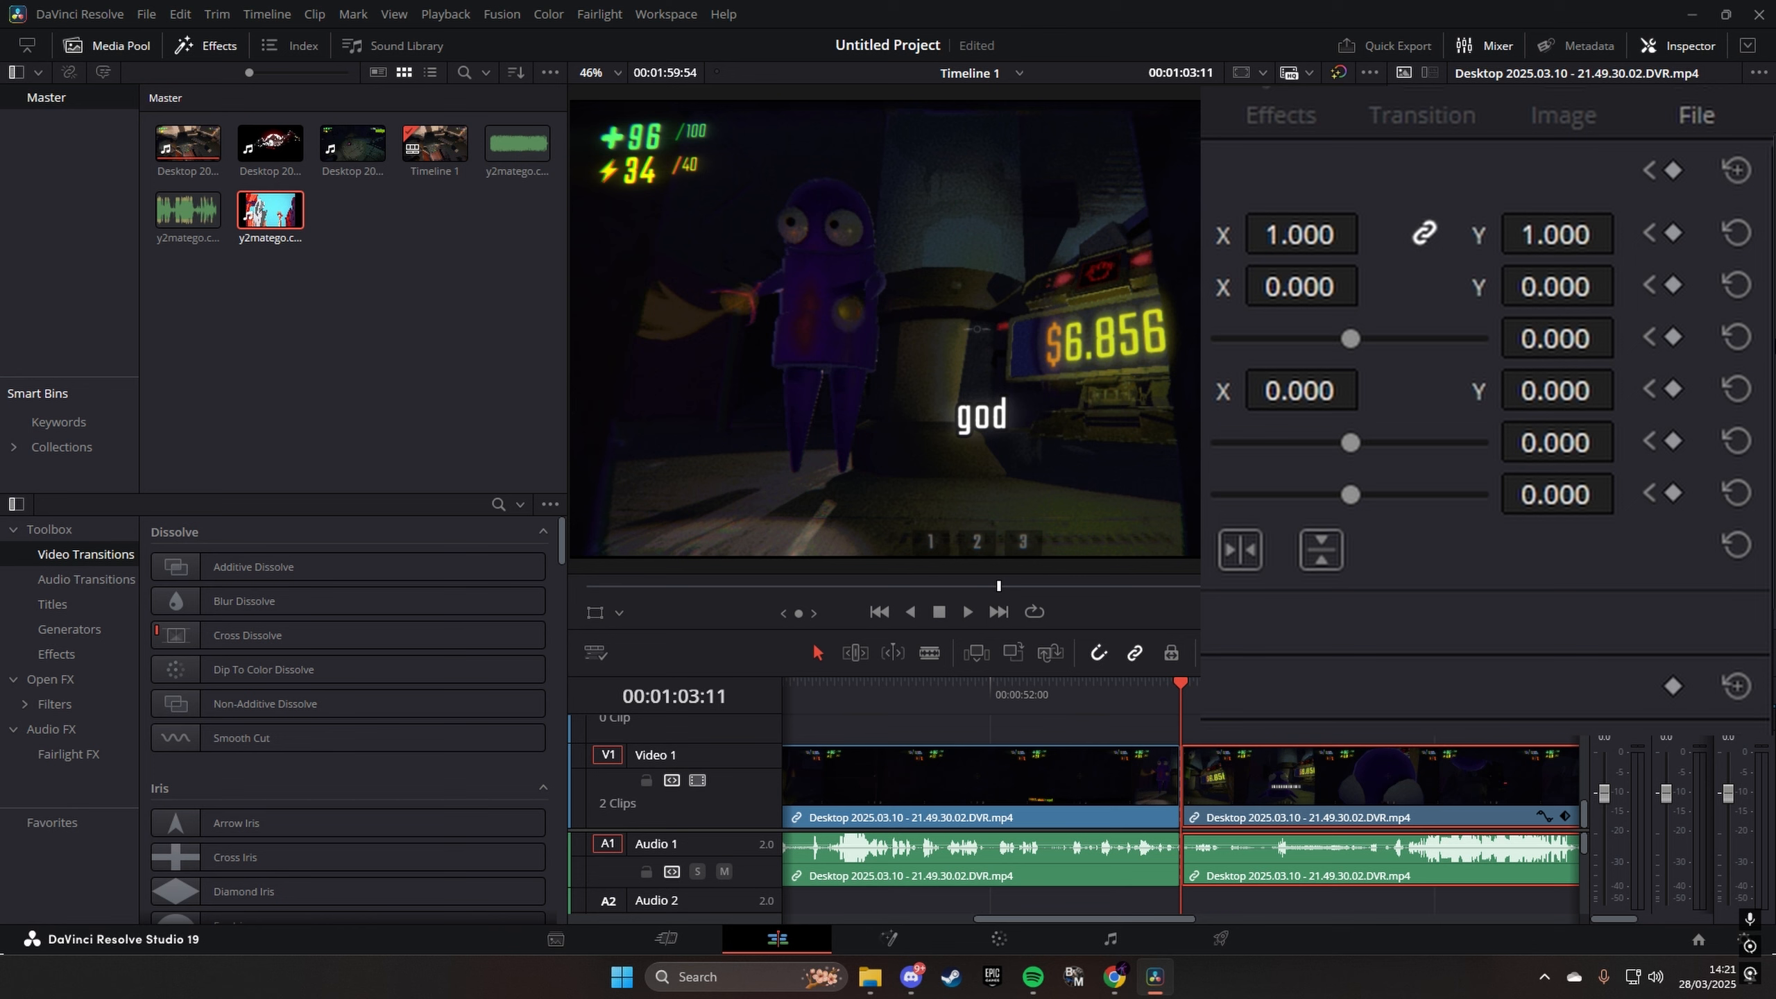
{"action": "key", "text": "Left"}
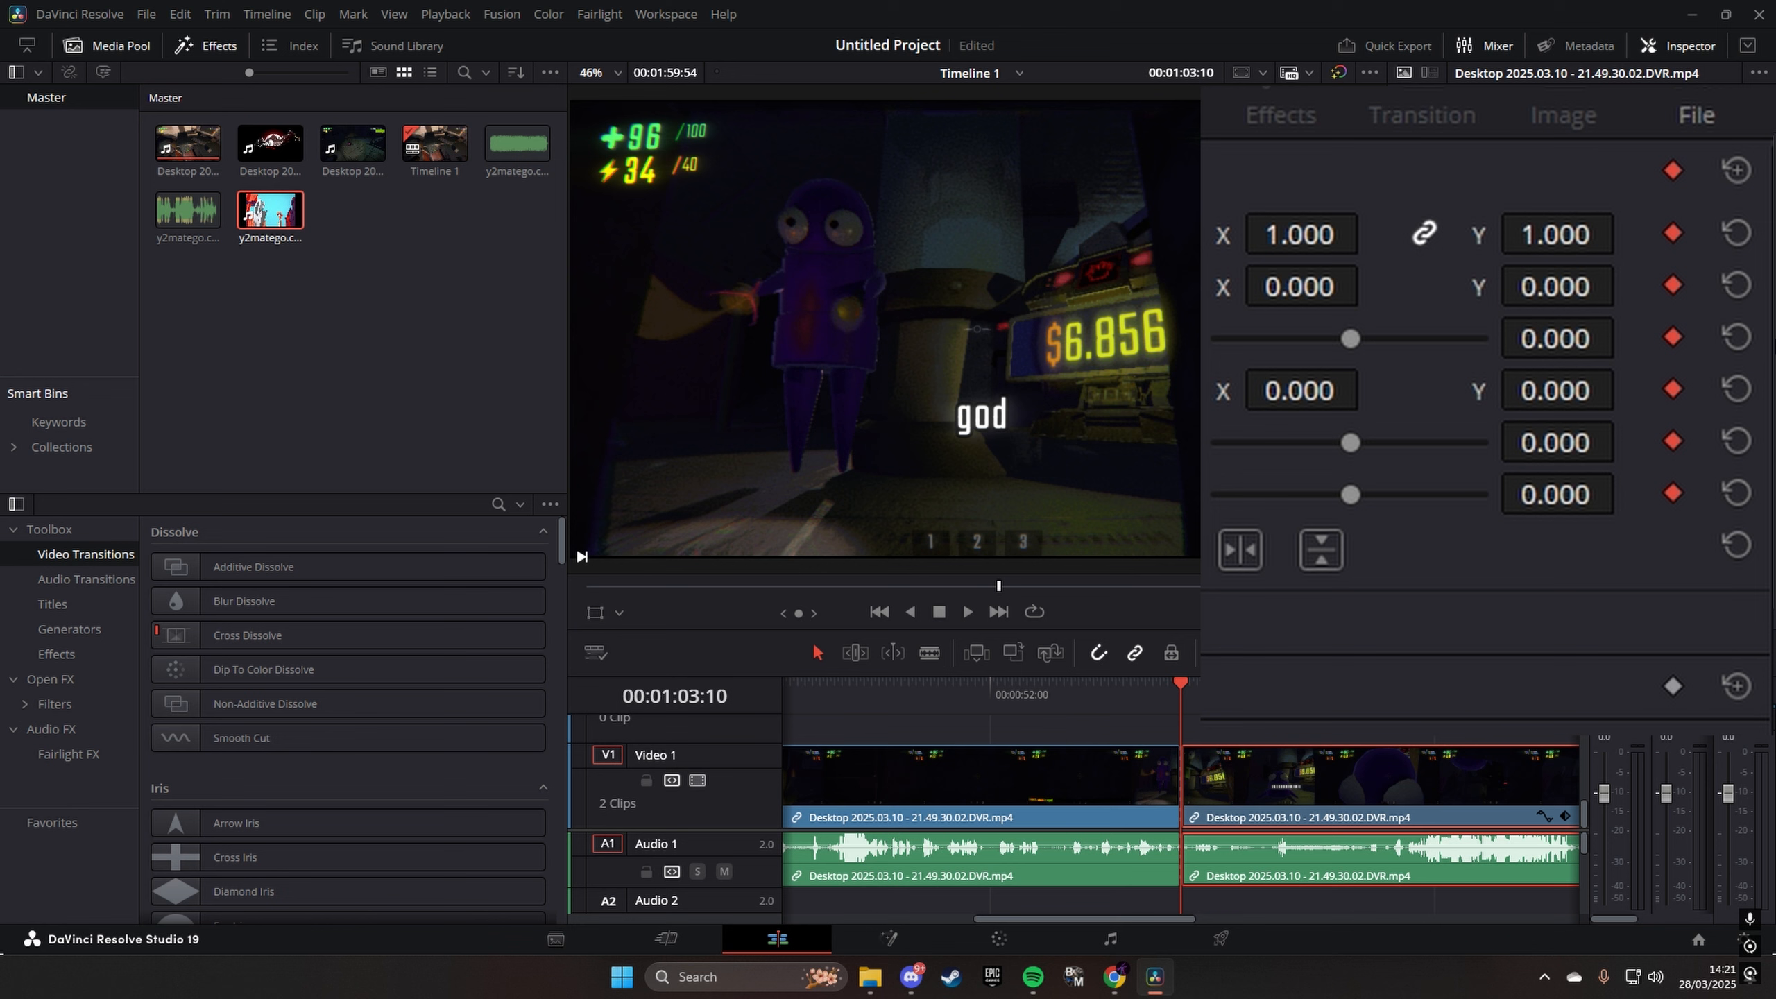
- At 00:01:03:20, keyframe the second part's zoom at 3.410 and its position at X 1363, Y -767
{"action": "left_click", "coordinate": [964, 606]}
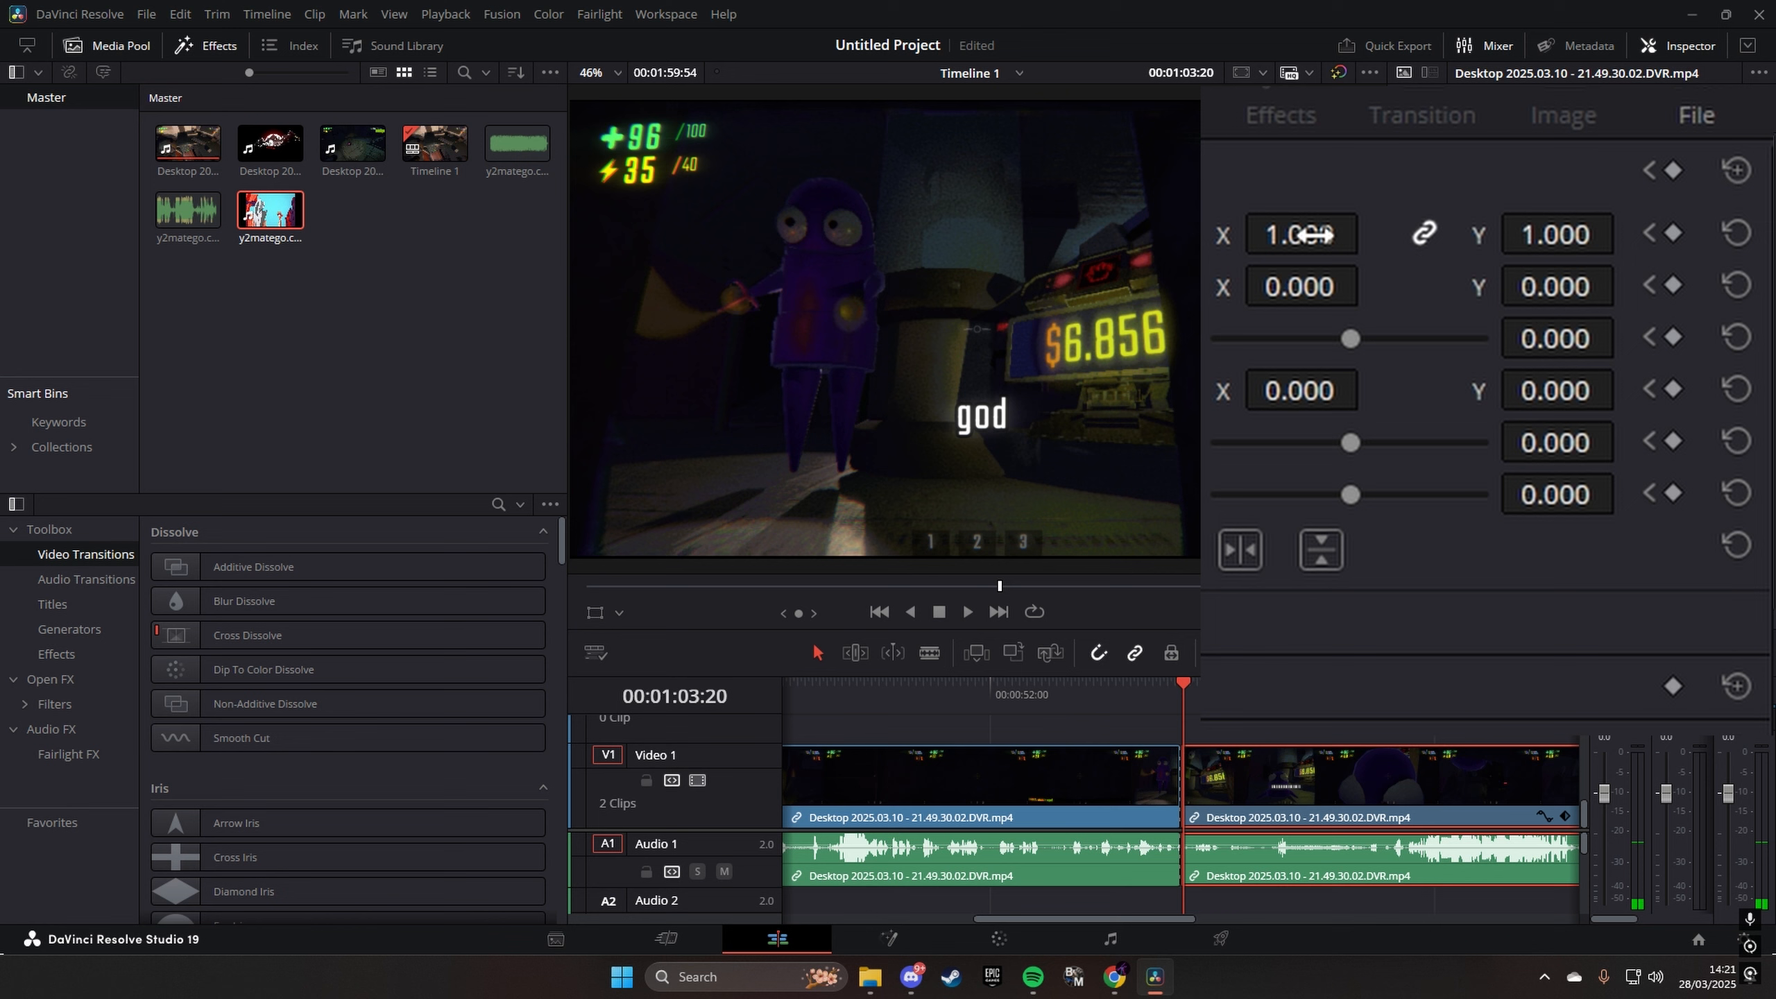
{"action": "left_click_drag", "start_coordinate": [1301, 233], "coordinate": [1370, 230]}
{"action": "left_click_drag", "start_coordinate": [1319, 288], "coordinate": [1372, 281]}
{"action": "mouse_move", "coordinate": [1550, 304]}
{"action": "left_mouse_down"}
{"action": "mouse_move", "coordinate": [1626, 285]}
{"action": "mouse_move", "coordinate": [1558, 317]}
{"action": "left_mouse_up"}
{"action": "left_click_drag", "start_coordinate": [1360, 238], "coordinate": [1375, 226]}
{"action": "left_click_drag", "start_coordinate": [1363, 287], "coordinate": [1371, 298]}
{"action": "left_click_drag", "start_coordinate": [1601, 287], "coordinate": [1630, 286]}
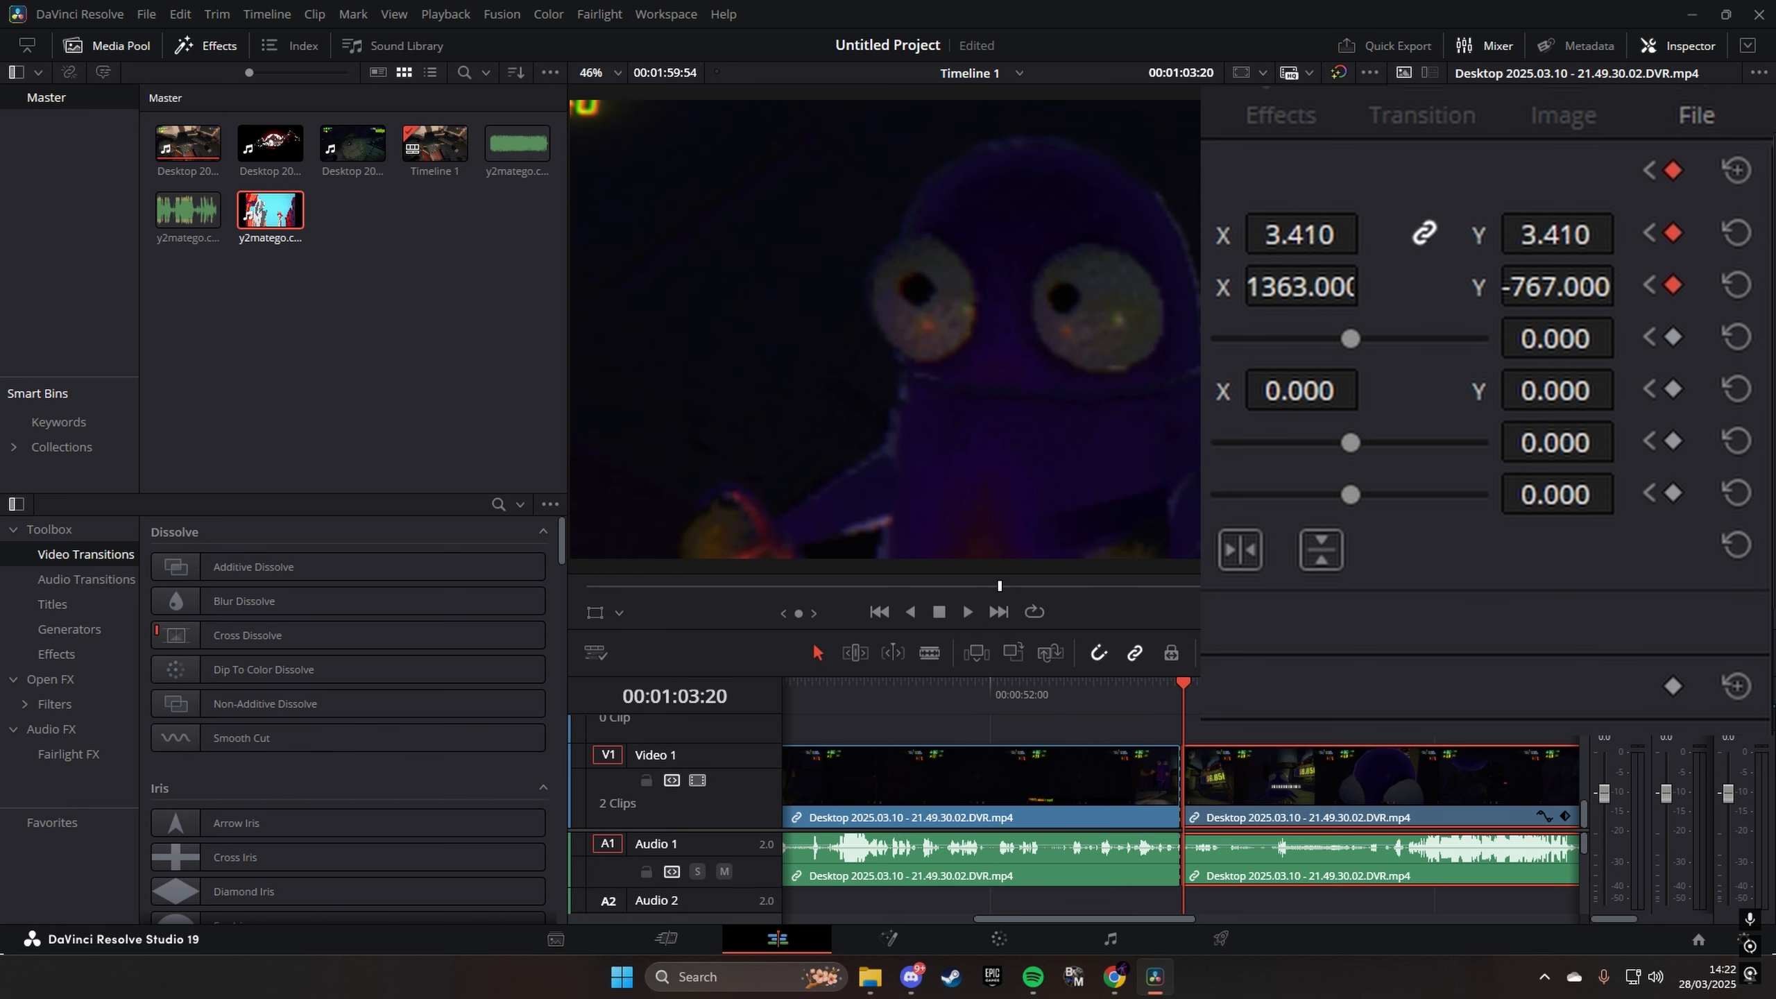
- Preview the quick animated zoom from before the cut and return the playhead to 00:01:03:10
{"action": "scroll", "coordinate": [1140, 742], "scroll_direction": "up", "scroll_amount": 5}
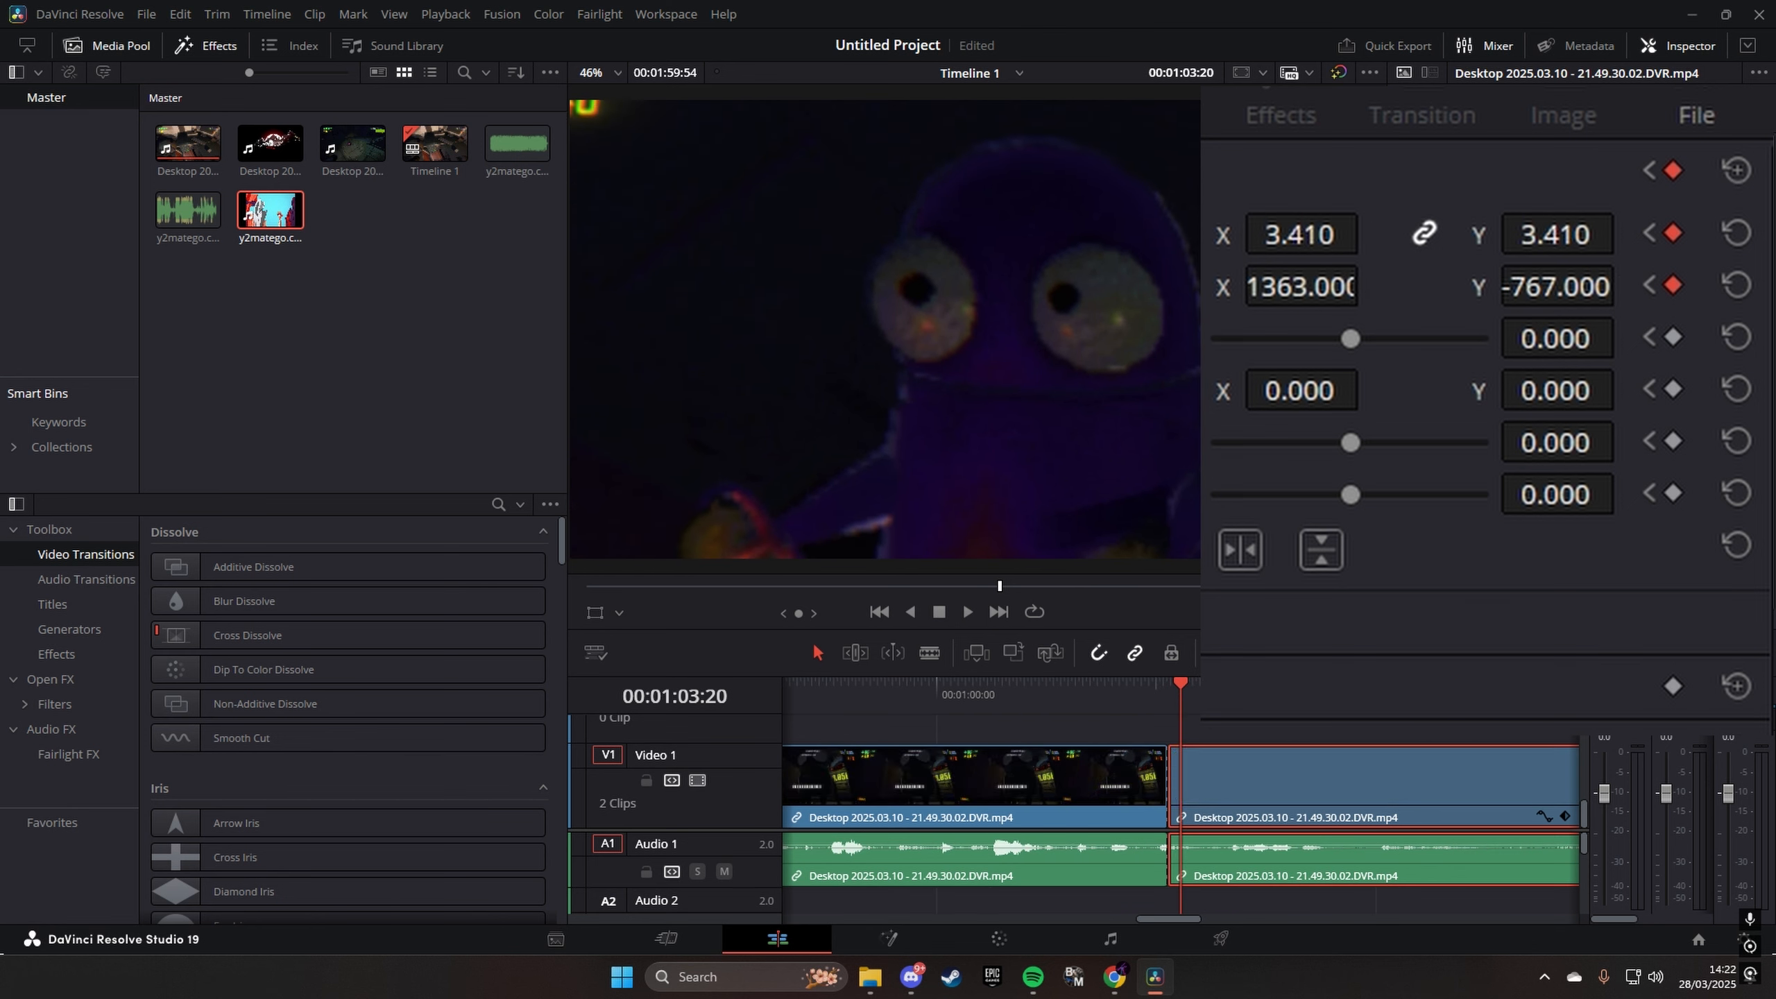
{"action": "left_click", "coordinate": [1131, 708]}
{"action": "key", "text": "space"}
{"action": "left_click", "coordinate": [1170, 710]}
{"action": "left_click", "coordinate": [1170, 709]}
{"action": "left_click", "coordinate": [1170, 710]}
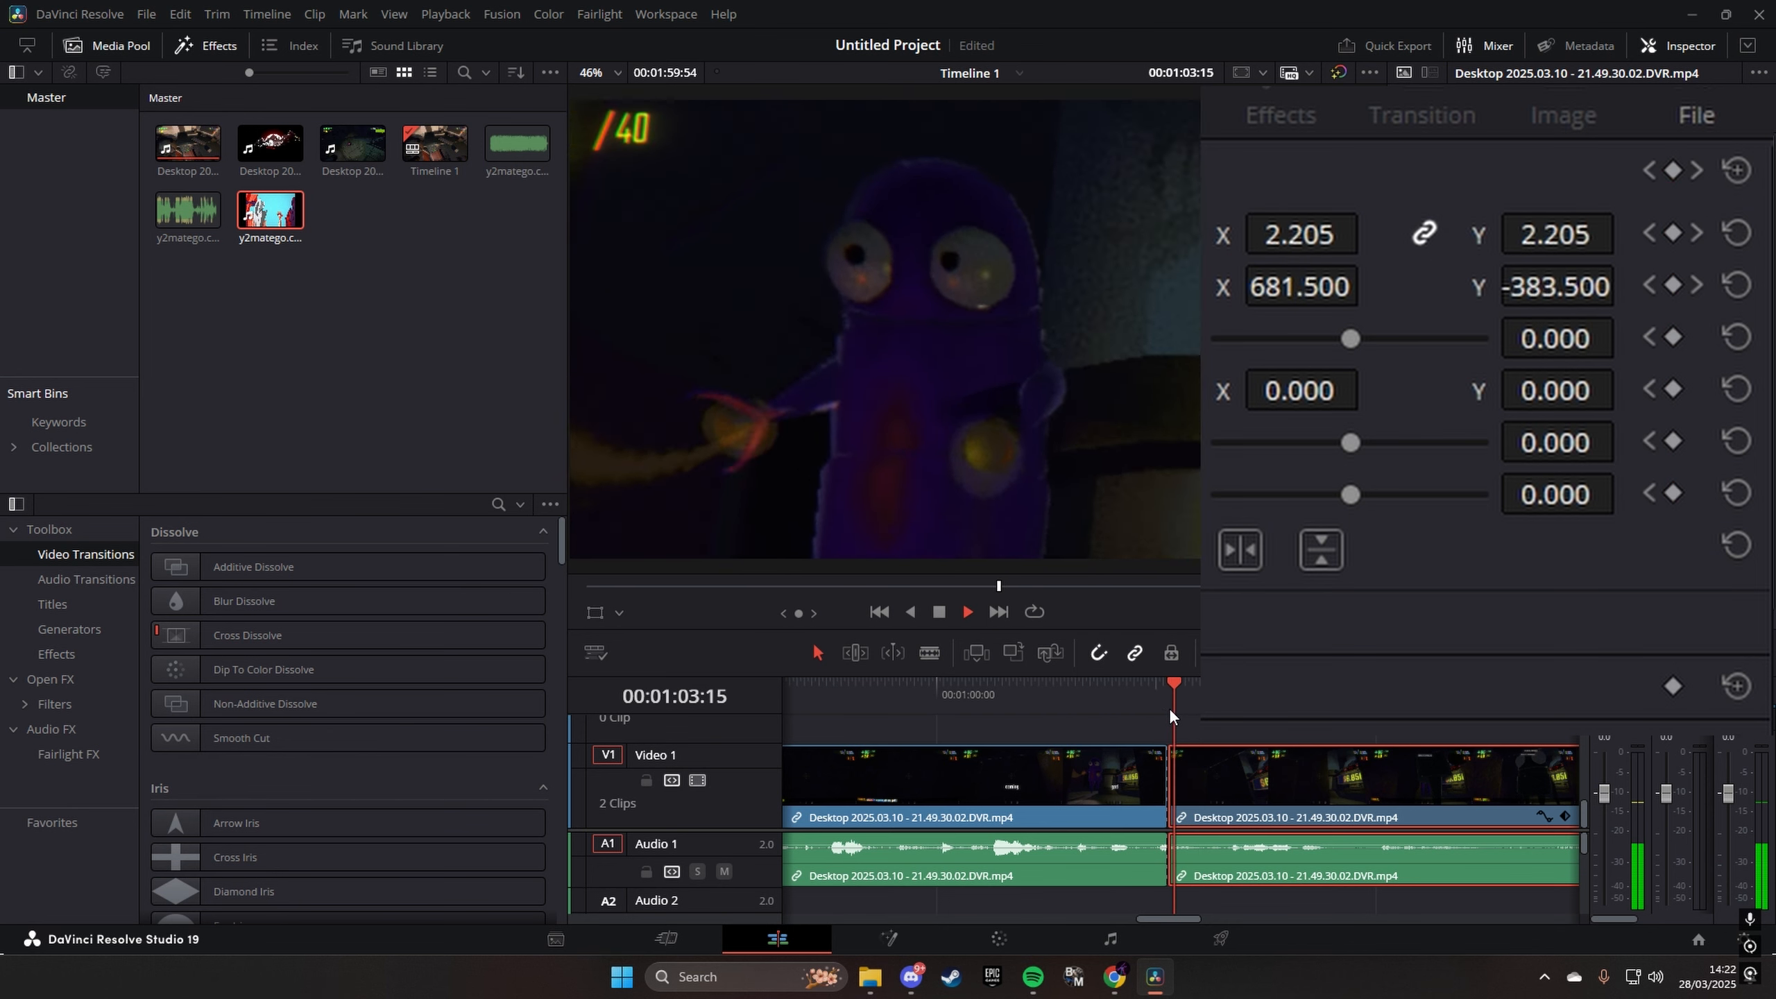
{"action": "left_click", "coordinate": [1171, 710]}
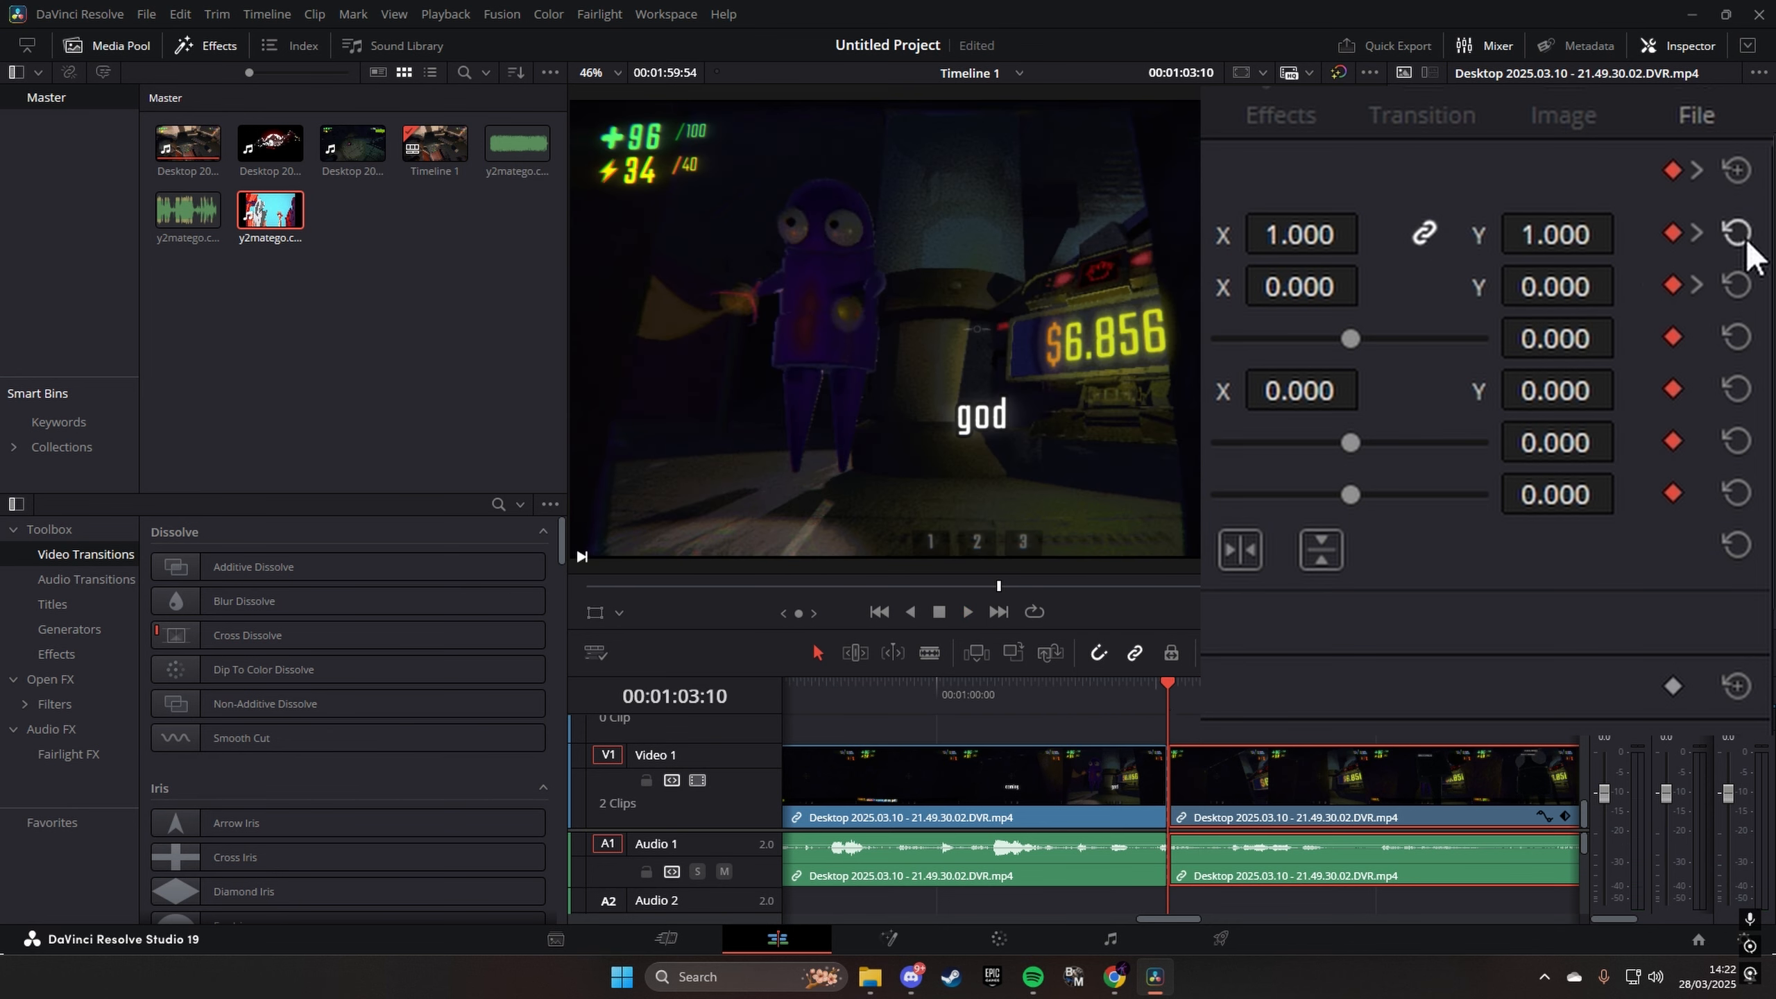
- Reset the second part's transform animation, add new transform keyframes at 00:01:03:10, and save the project
{"action": "left_click", "coordinate": [1743, 175]}
{"action": "left_click", "coordinate": [1674, 171]}
{"action": "key", "text": "ctrl+s"}
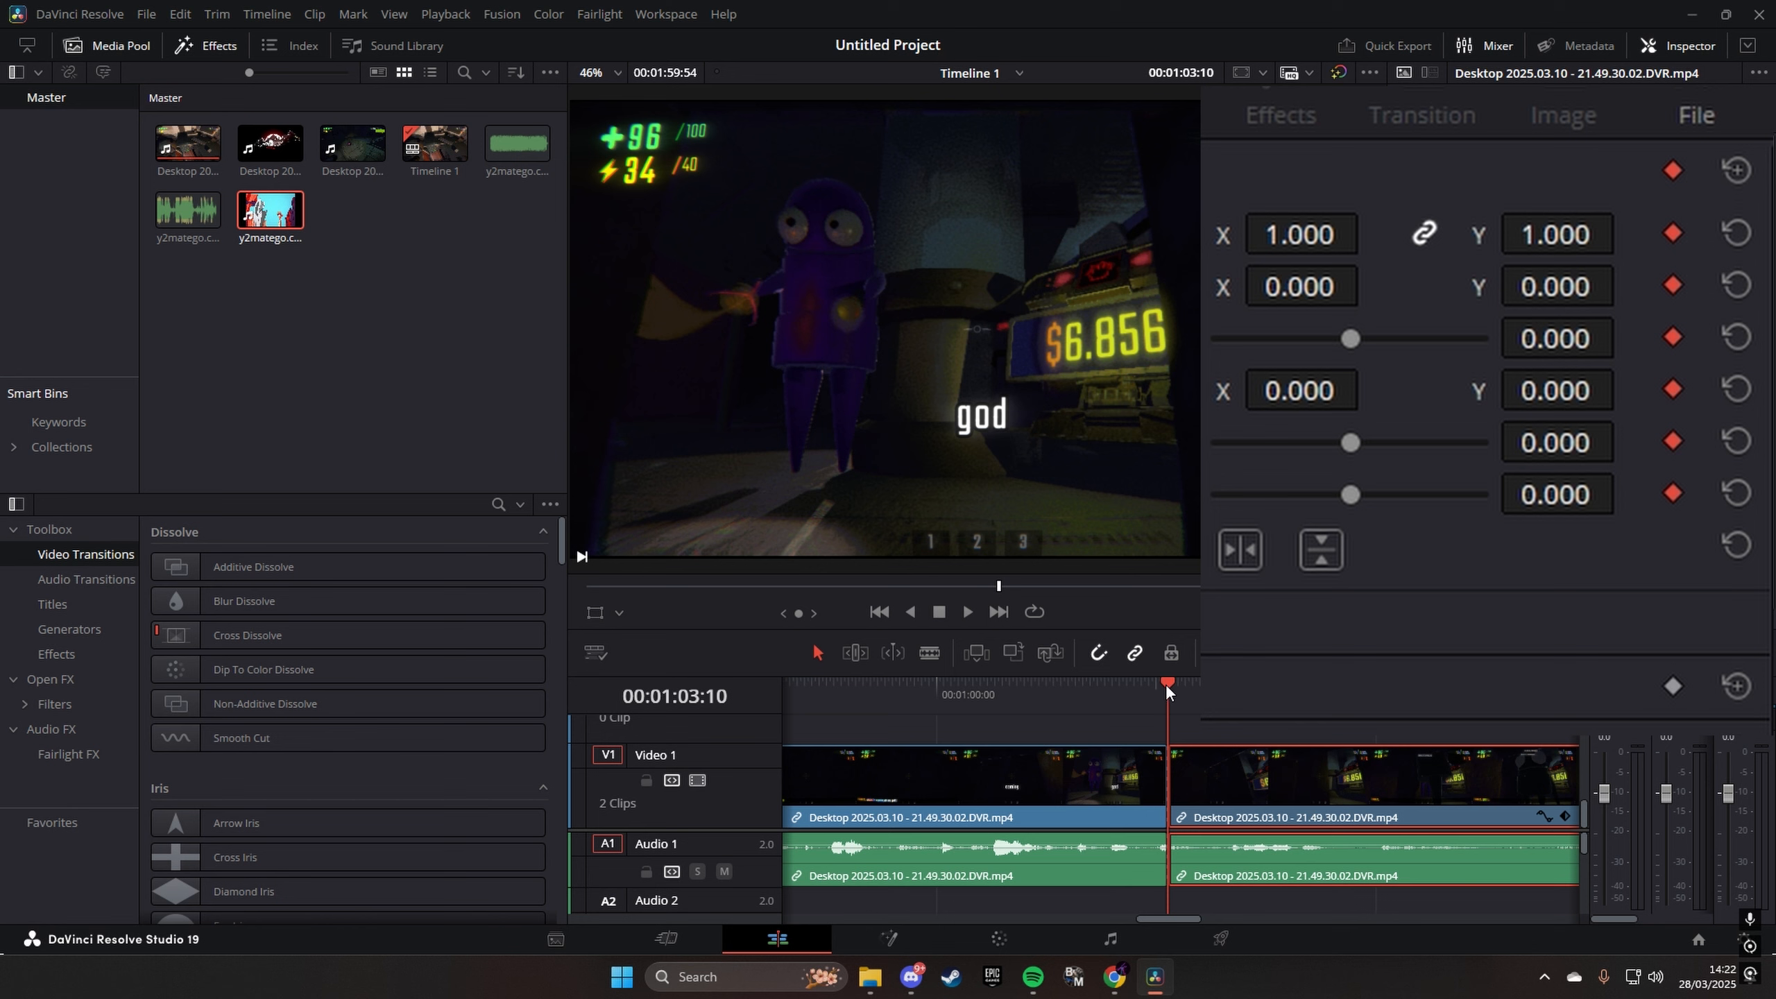
- At 00:01:07:36, enlarge the second part and shift it left and down for a slower zoom, and preview it from the cut
{"action": "left_click_drag", "start_coordinate": [1166, 683], "coordinate": [1492, 728]}
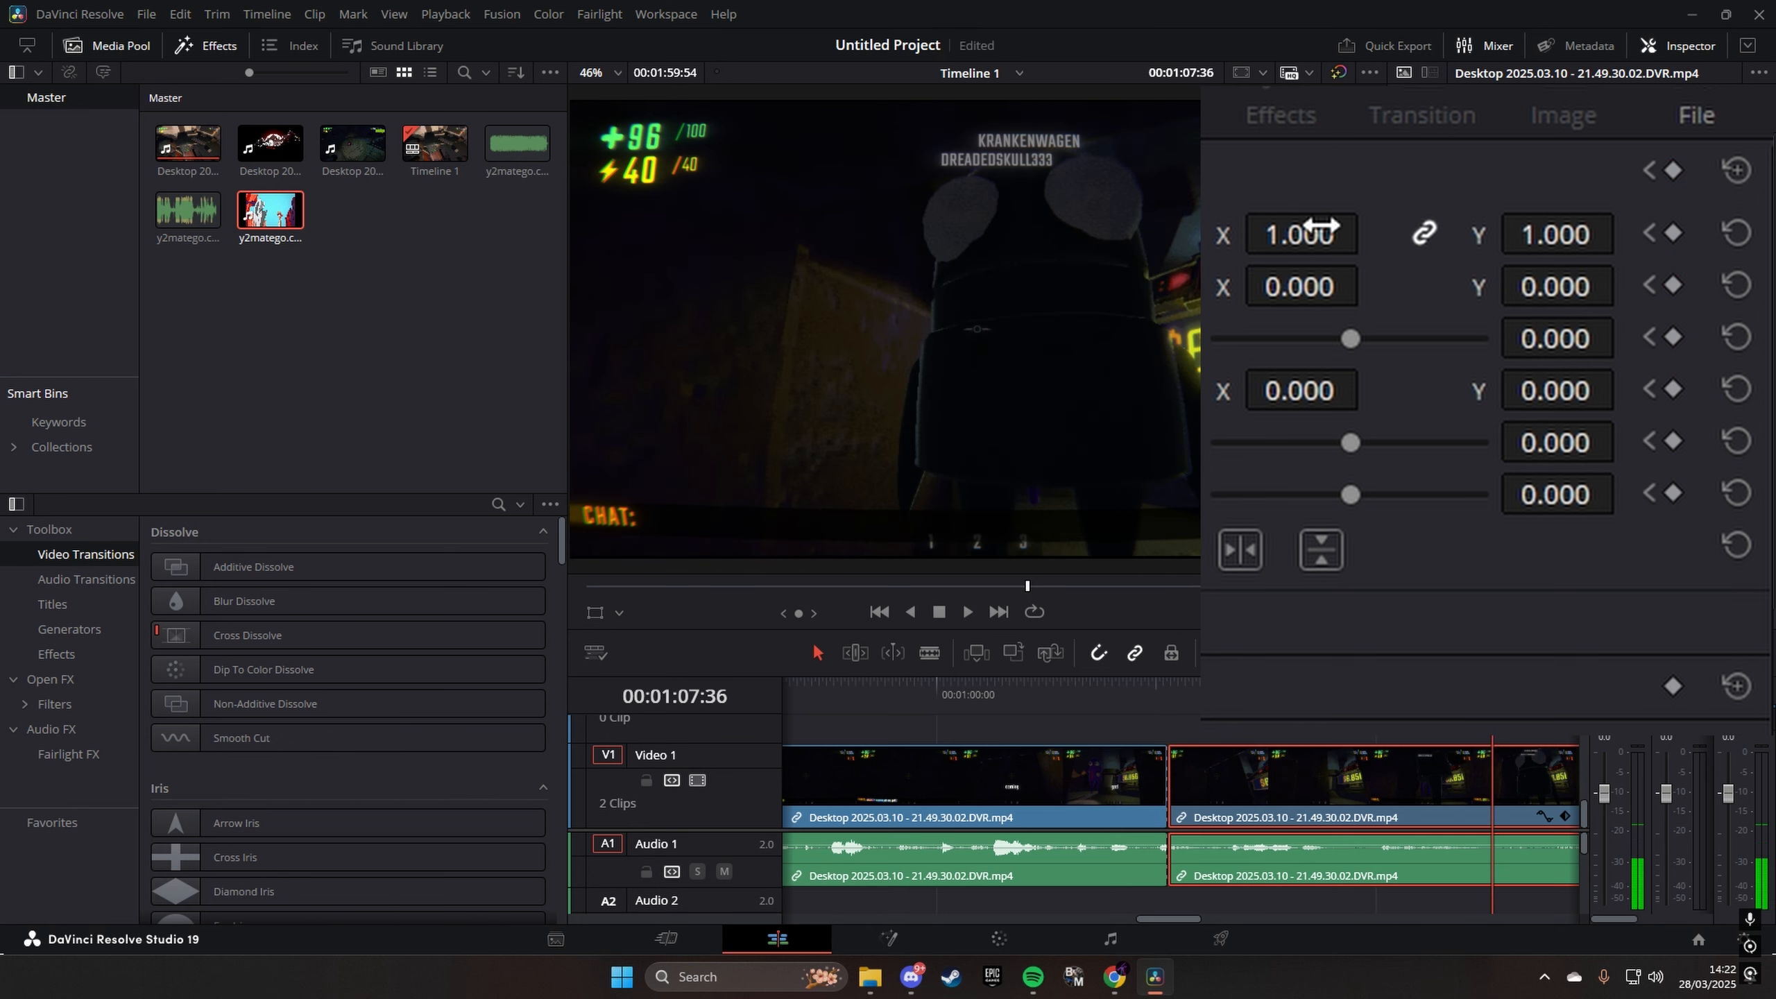
{"action": "left_click_drag", "start_coordinate": [1321, 226], "coordinate": [1595, 226]}
{"action": "left_click_drag", "start_coordinate": [1305, 292], "coordinate": [902, 292]}
{"action": "left_click_drag", "start_coordinate": [1574, 287], "coordinate": [1482, 769]}
{"action": "left_click", "coordinate": [1174, 697]}
{"action": "key", "text": "space"}
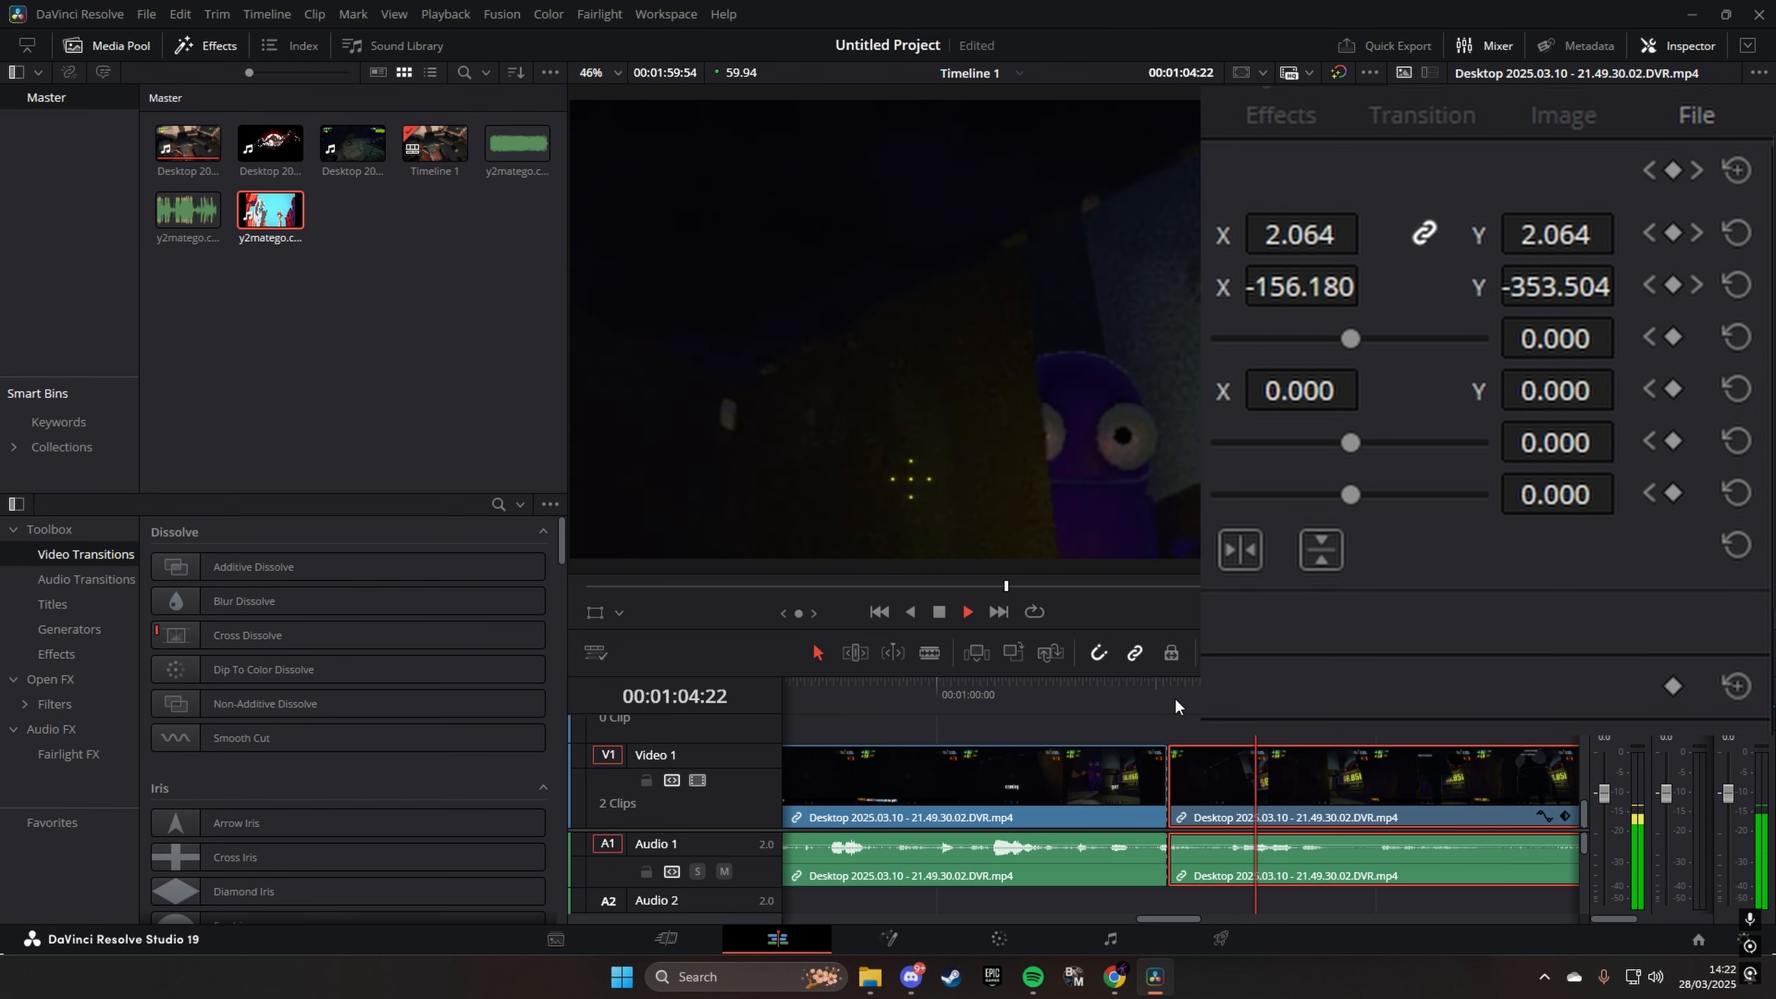
- Reset the second part's transform animation and add a rotation angle keyframe at the cut at 00:01:03:10
{"action": "key", "text": "space"}
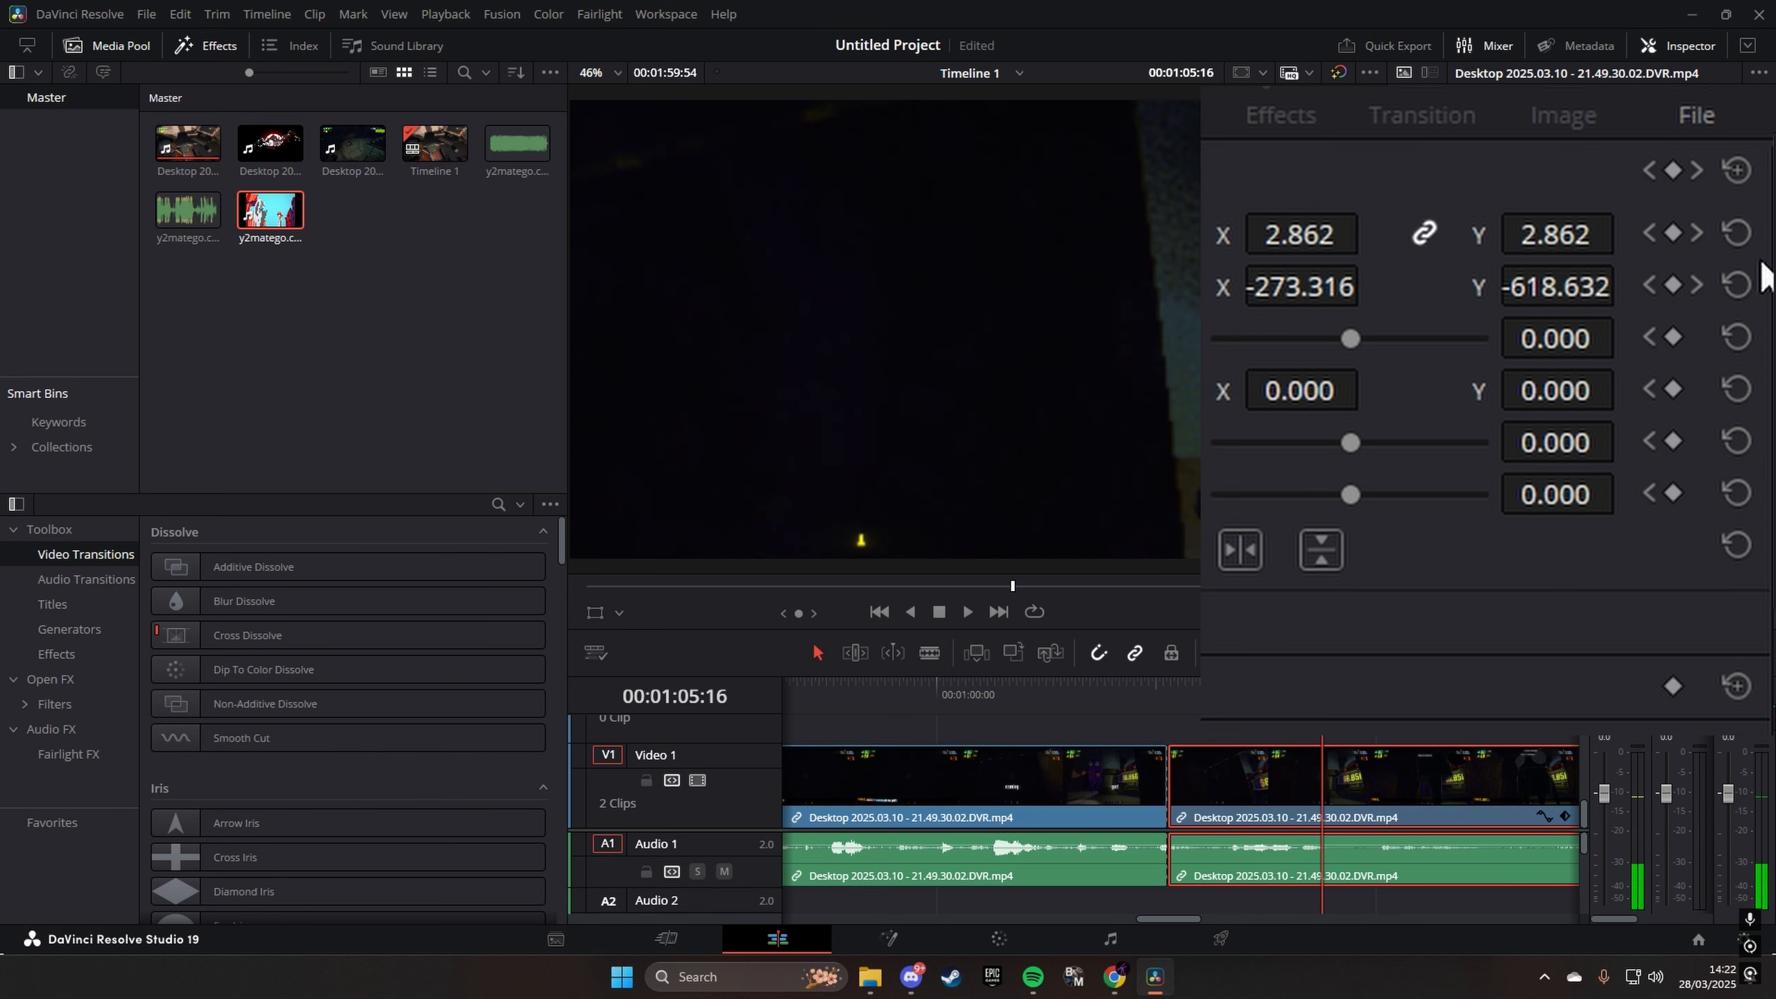
{"action": "left_click", "coordinate": [1737, 170]}
{"action": "left_click", "coordinate": [1168, 715]}
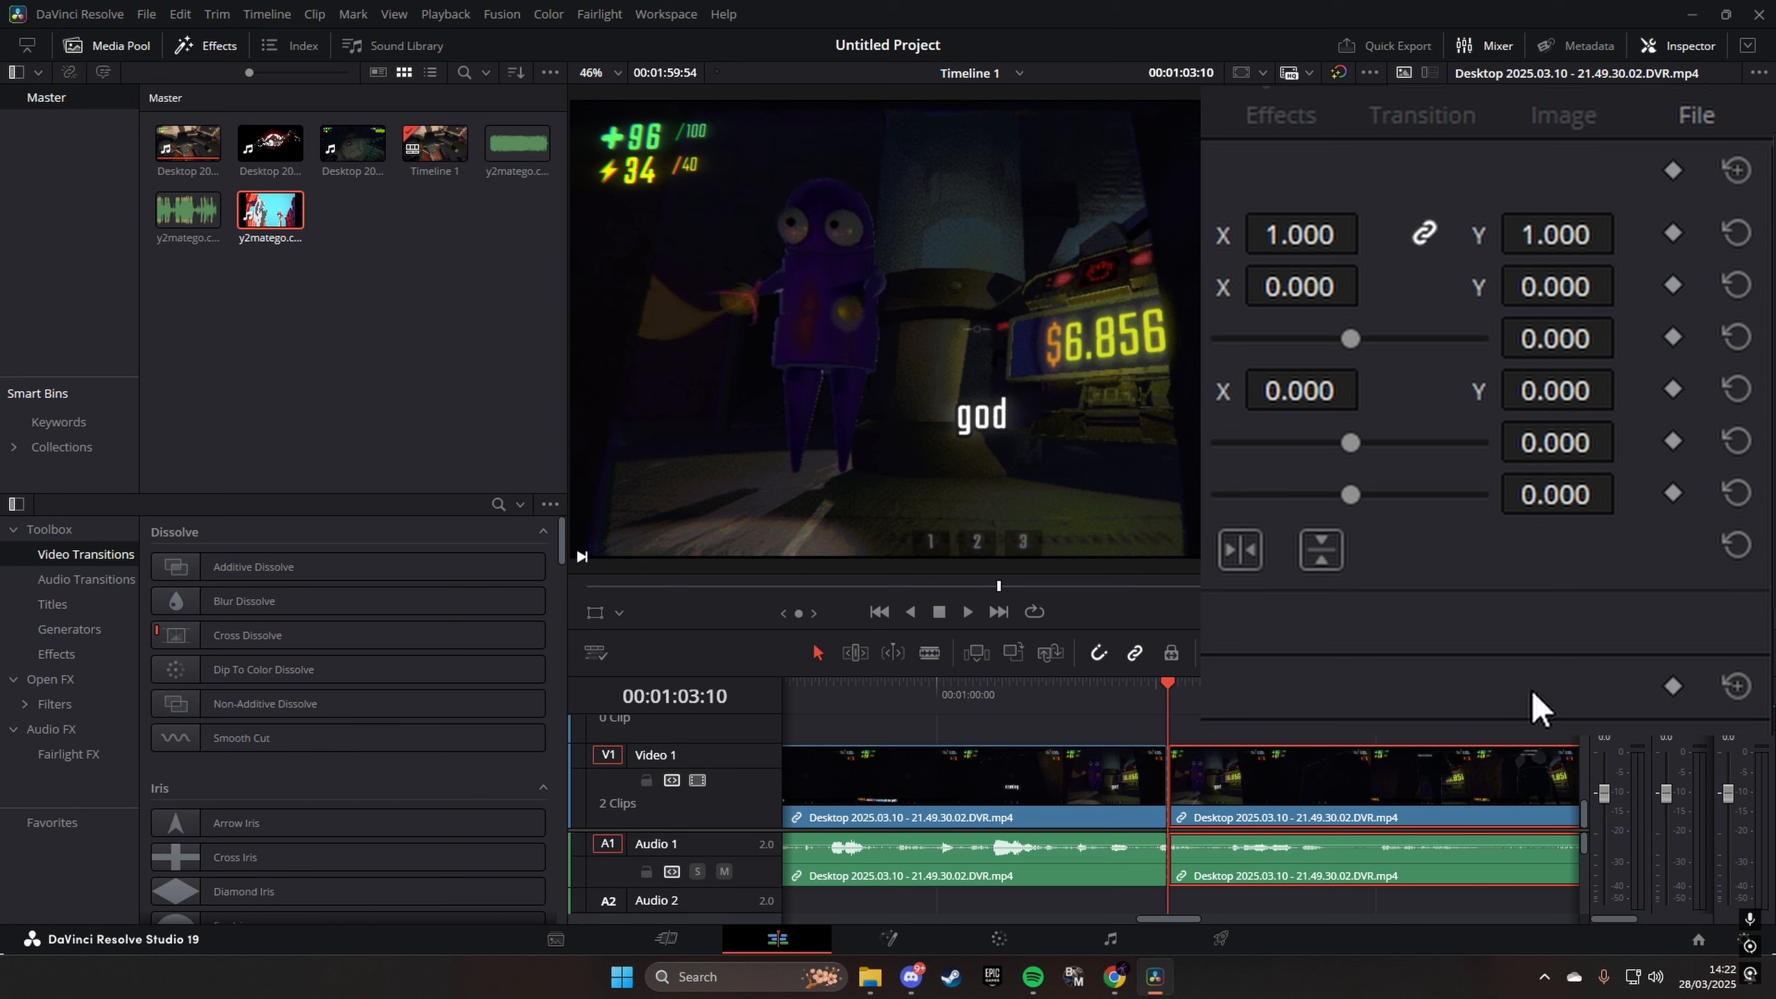
{"action": "left_click", "coordinate": [1672, 338]}
- At 00:01:04:02, try a pitch of 1.500 and reset it, raise the rotation angle to the slider's maximum, and preview from the cut
{"action": "left_click_drag", "start_coordinate": [1179, 702], "coordinate": [1232, 702]}
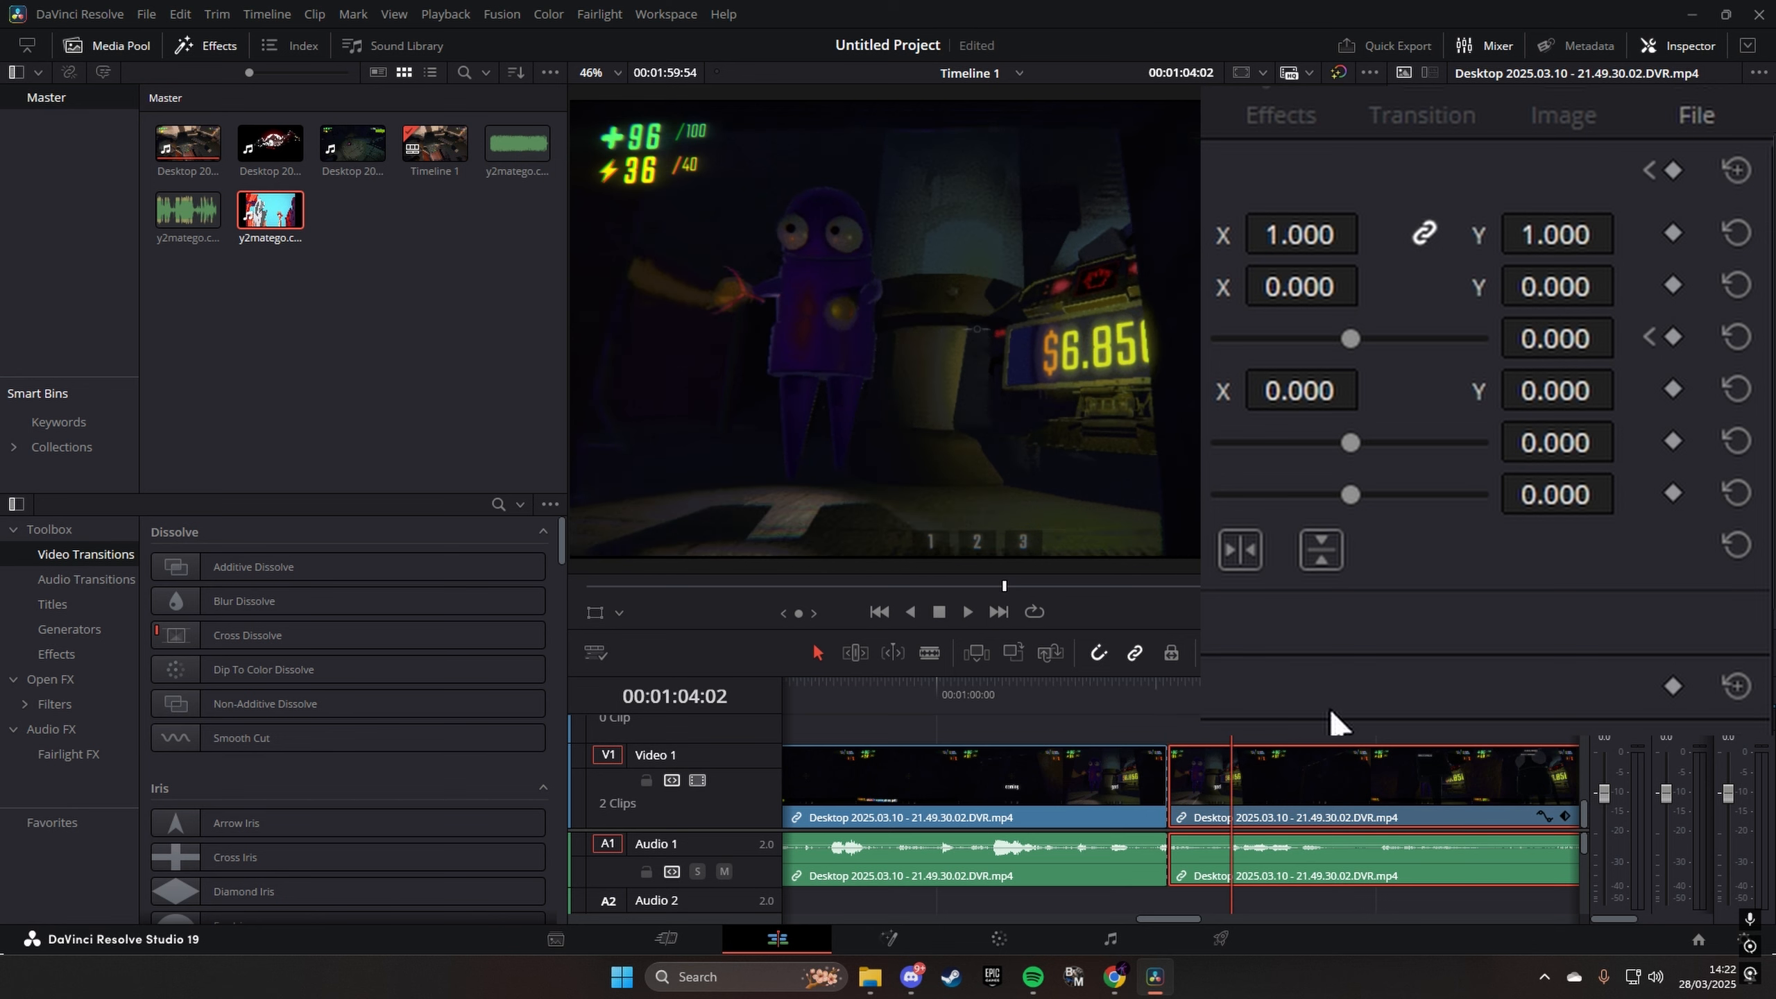
{"action": "left_click_drag", "start_coordinate": [1351, 441], "coordinate": [1485, 442]}
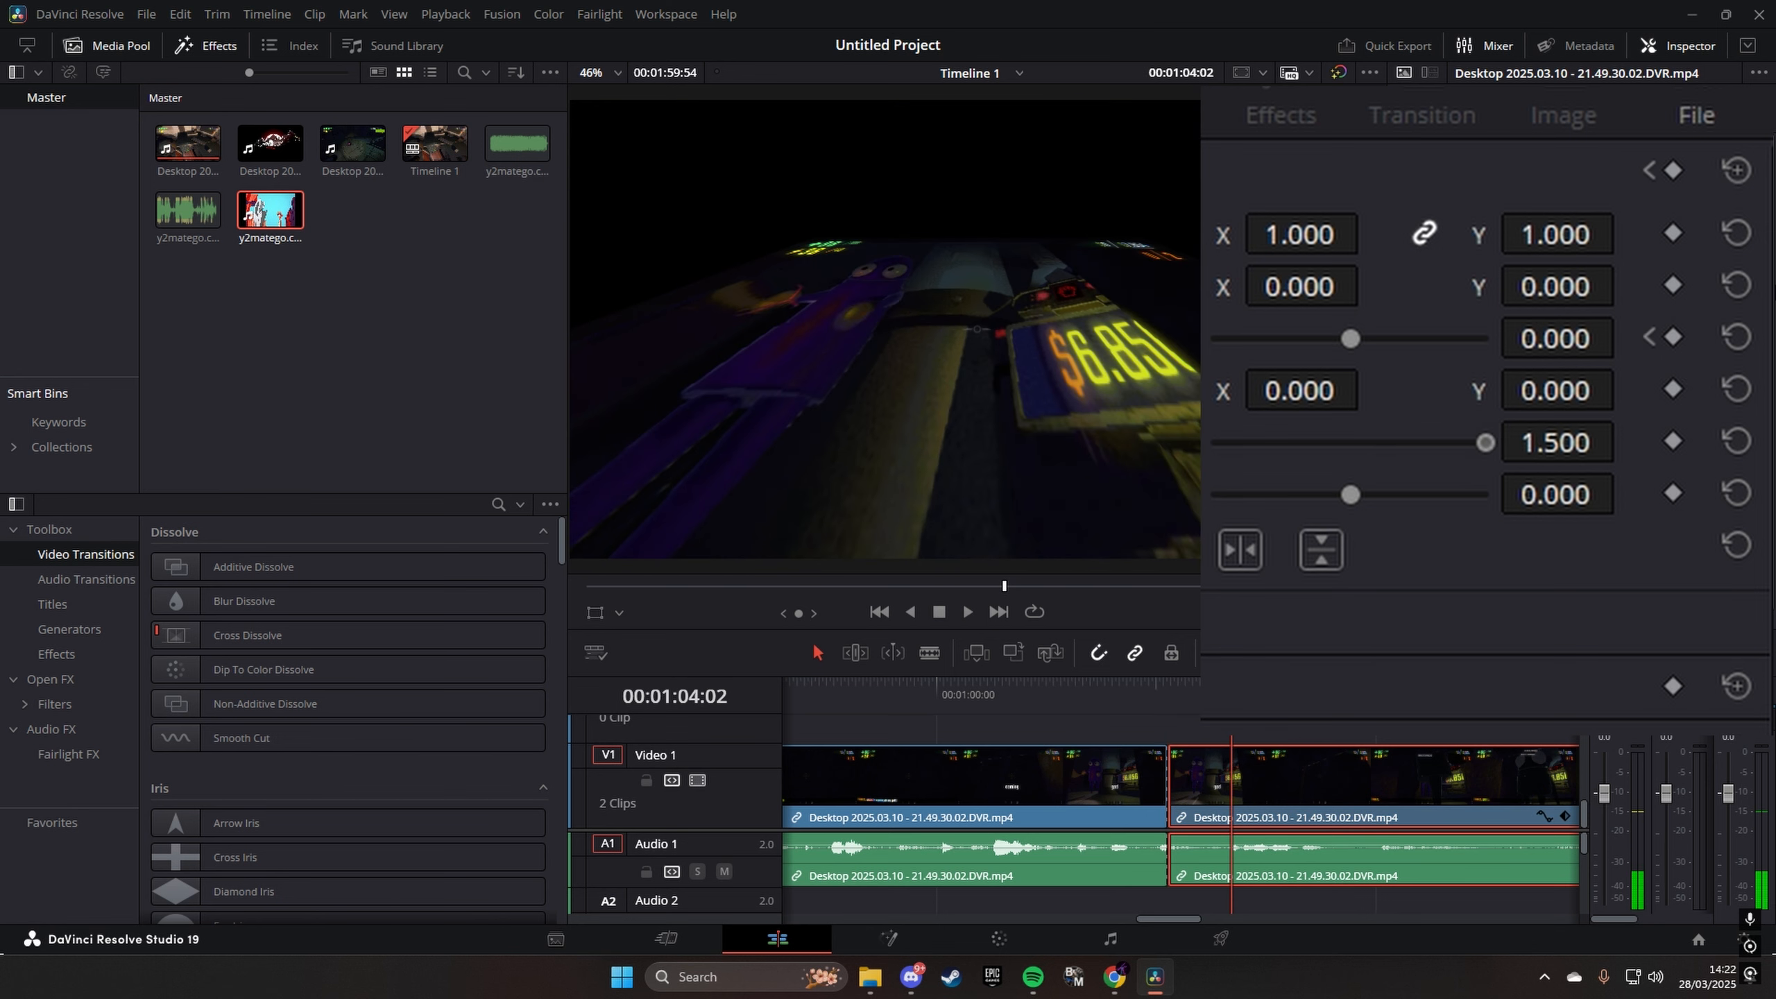
{"action": "left_click", "coordinate": [1733, 440]}
{"action": "left_click_drag", "start_coordinate": [1350, 338], "coordinate": [1485, 338]}
{"action": "left_click", "coordinate": [1163, 694]}
{"action": "key", "text": "space"}
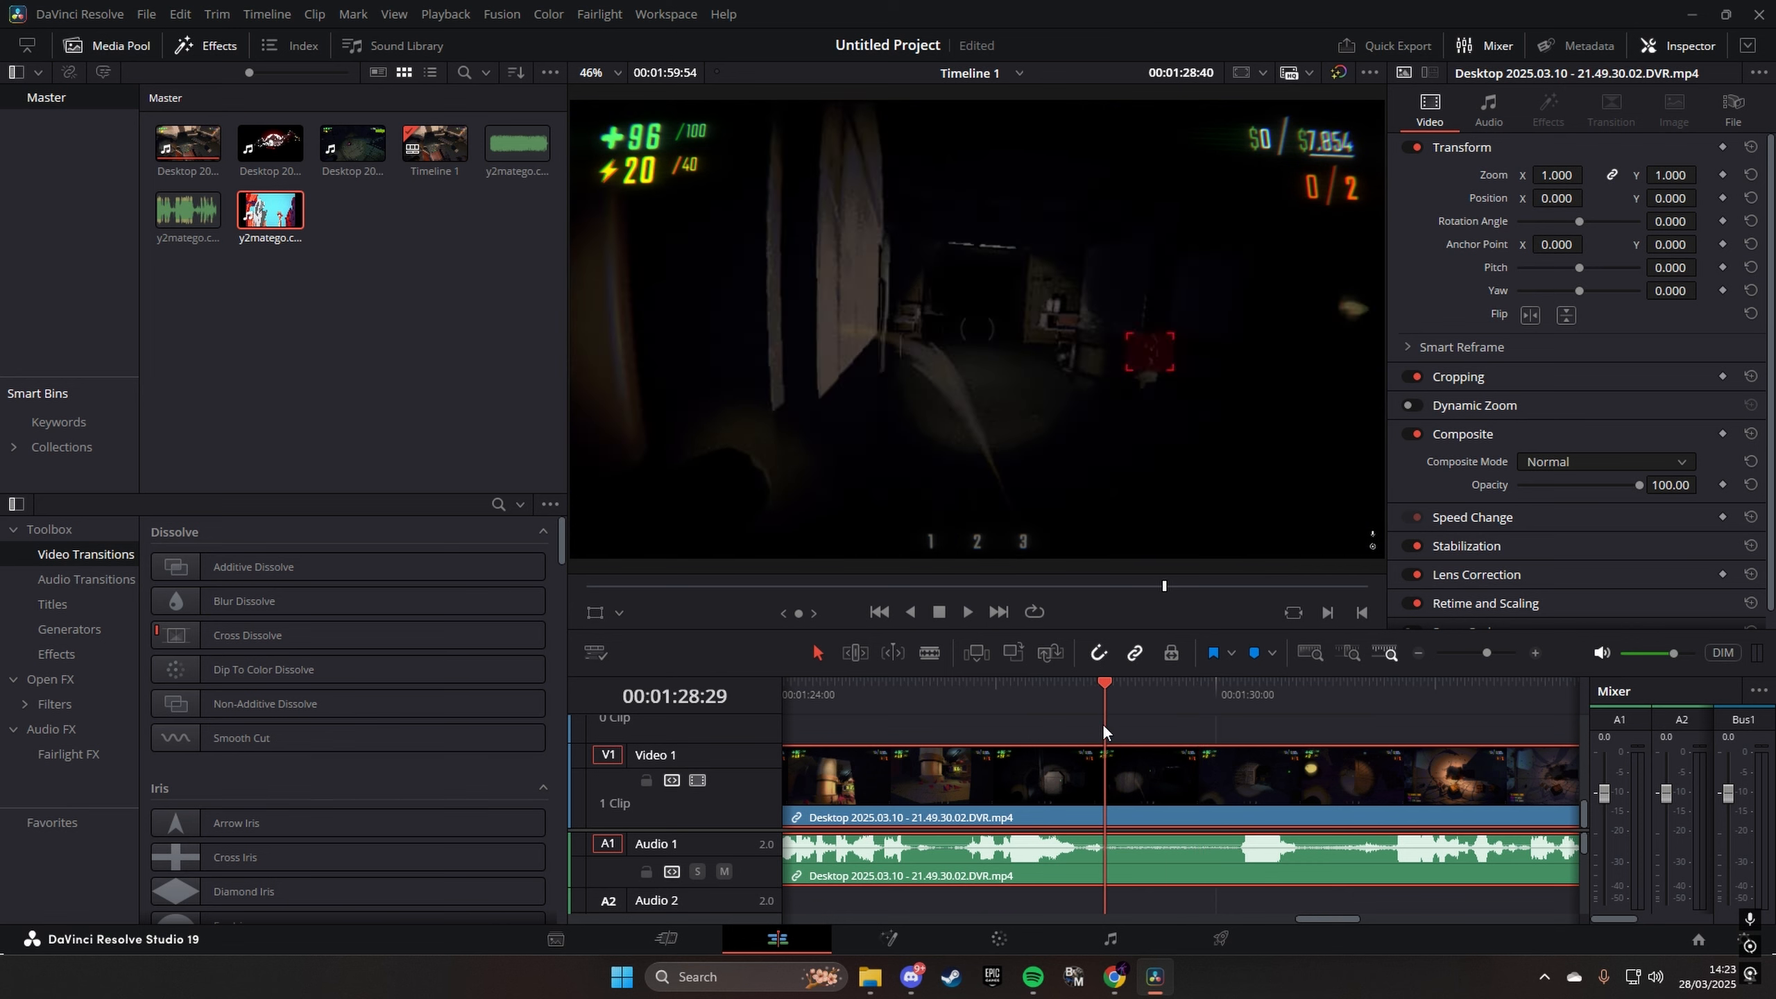
- Split the gameplay clip at 00:01:29:21 and add transform keyframes at the start of its second part
{"action": "left_click_drag", "start_coordinate": [1134, 733], "coordinate": [1167, 738]}
{"action": "left_click", "coordinate": [929, 653]}
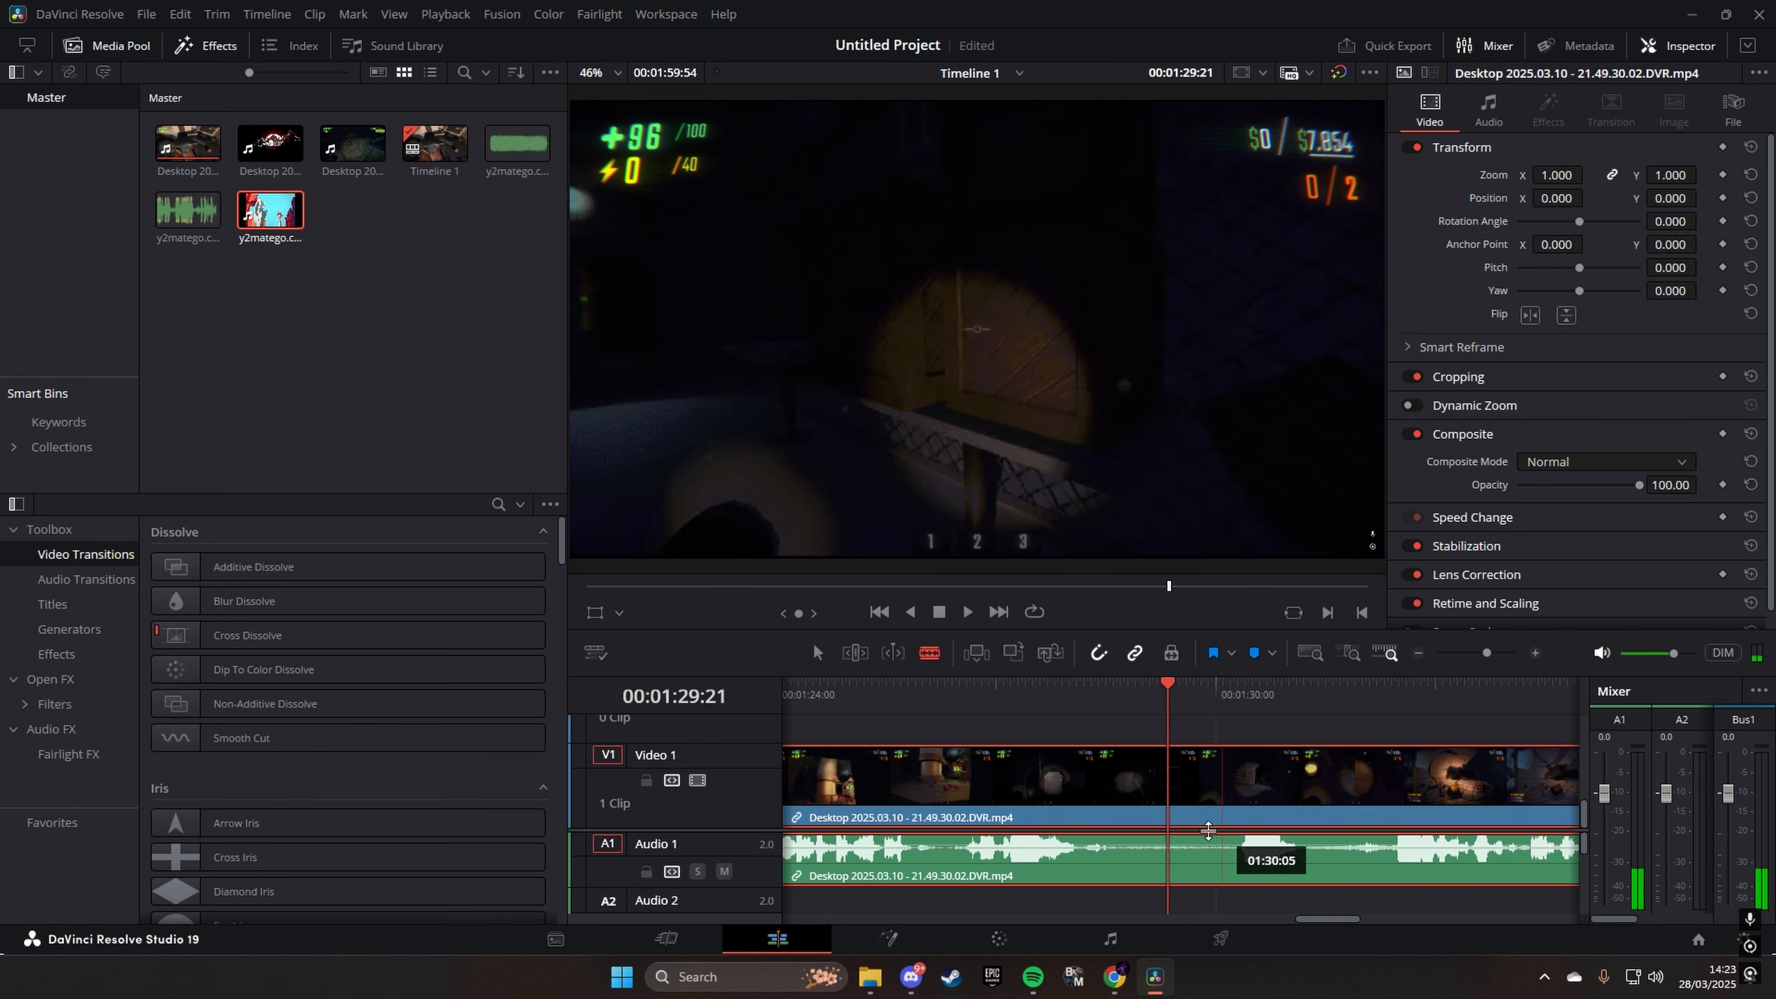
{"action": "left_click", "coordinate": [1168, 776]}
{"action": "key", "text": "a"}
{"action": "left_click", "coordinate": [1290, 770]}
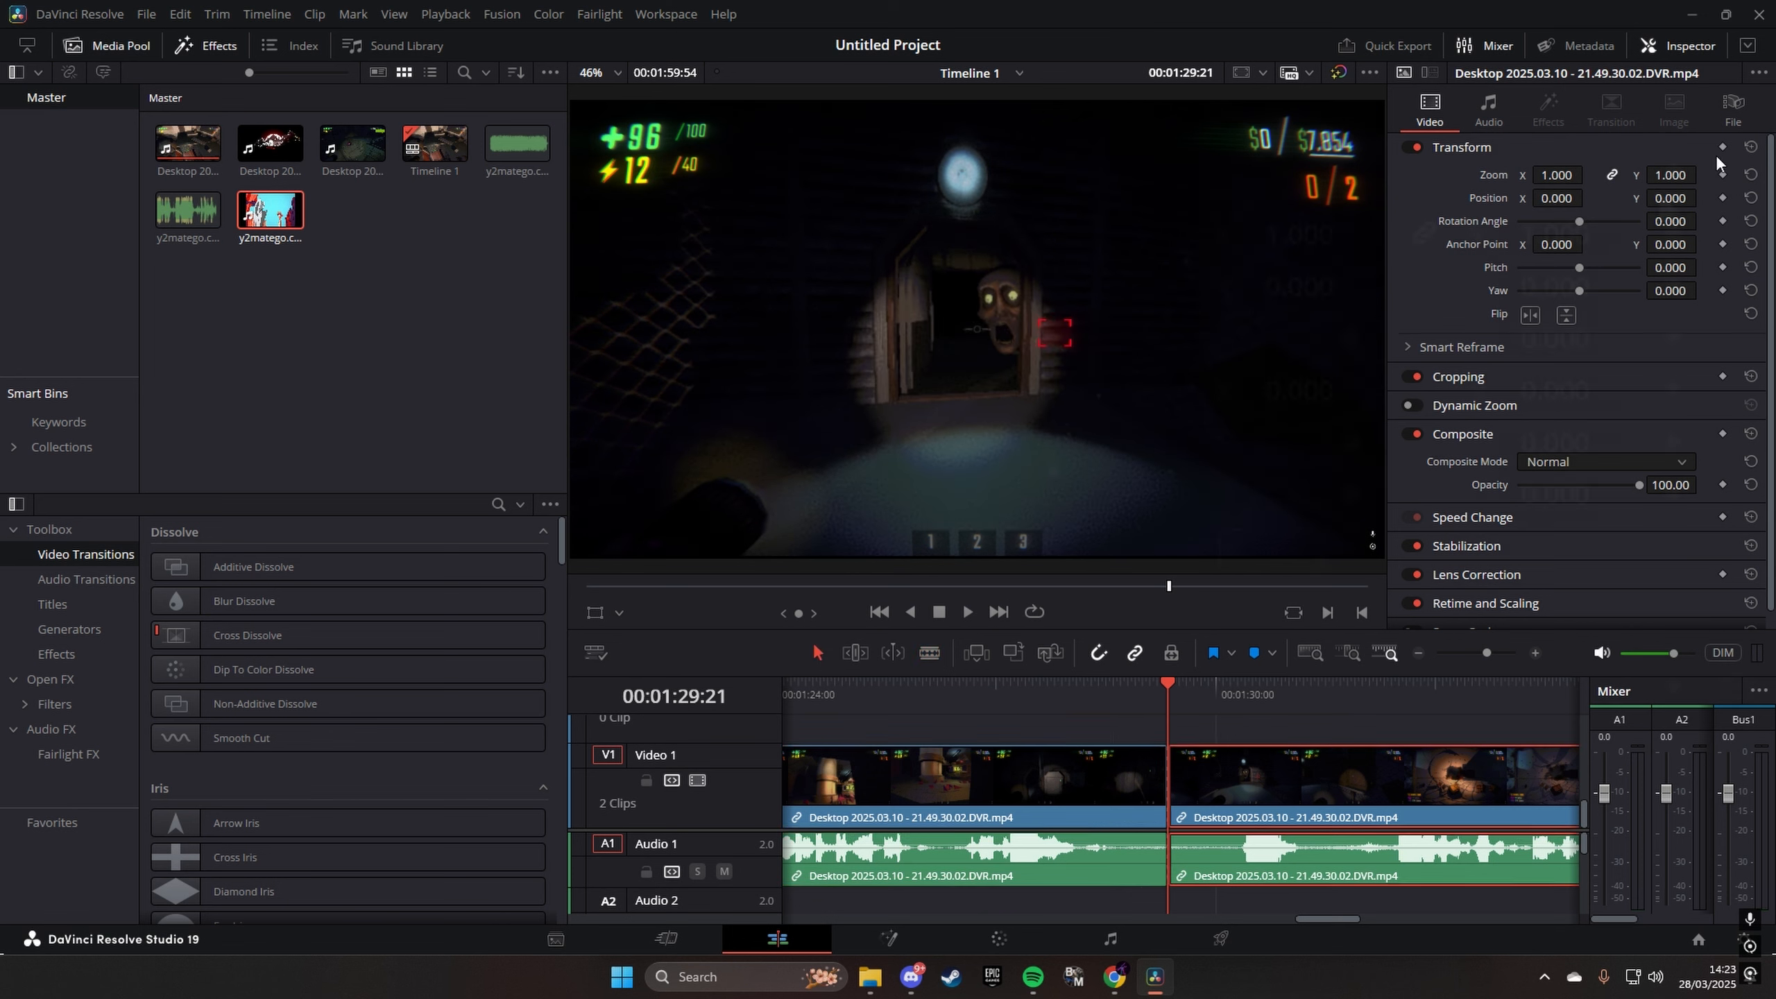
{"action": "left_click", "coordinate": [1673, 169]}
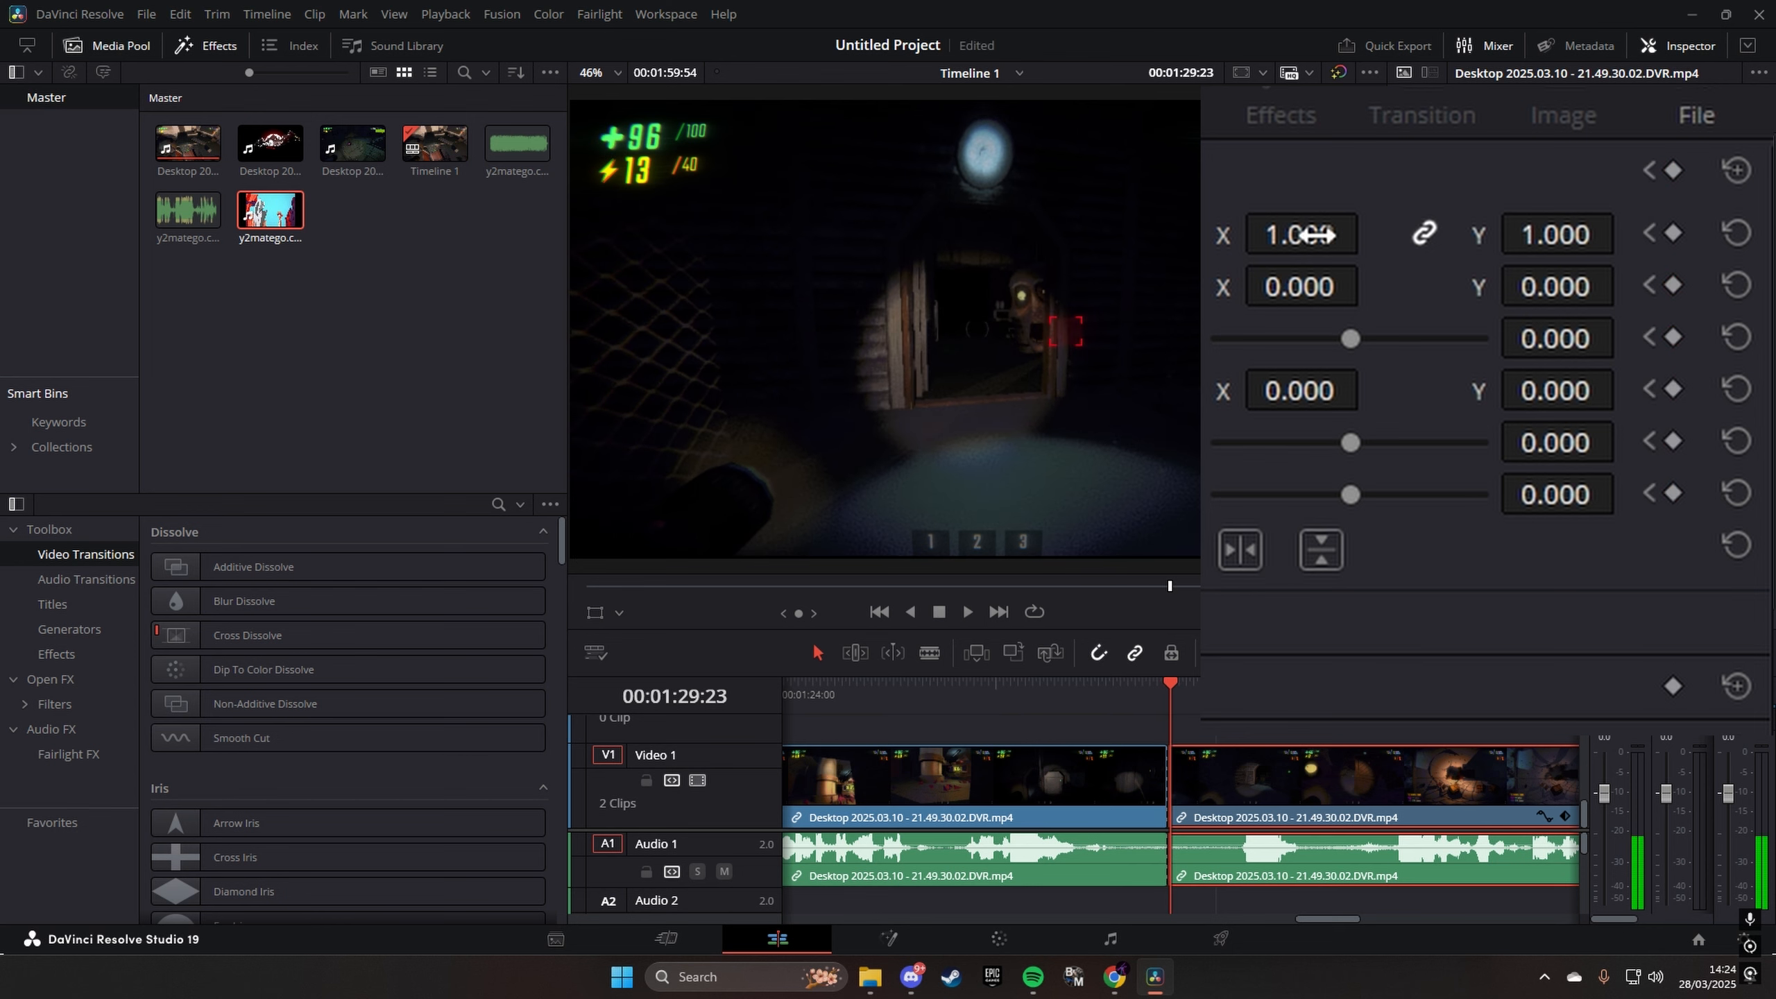
- At 00:01:29:24, keyframe the second part's zoom at 3.970 and its position at X -413, Y -211
{"action": "left_click_drag", "start_coordinate": [1297, 221], "coordinate": [1413, 231]}
{"action": "left_click_drag", "start_coordinate": [1371, 287], "coordinate": [1370, 286]}
{"action": "left_click_drag", "start_coordinate": [1557, 287], "coordinate": [1507, 287]}
- Step back and forth frame by frame between the cut and the zoom keyframe to examine the sudden zoom
{"action": "key", "text": "Right"}
{"action": "key", "text": "Right"}
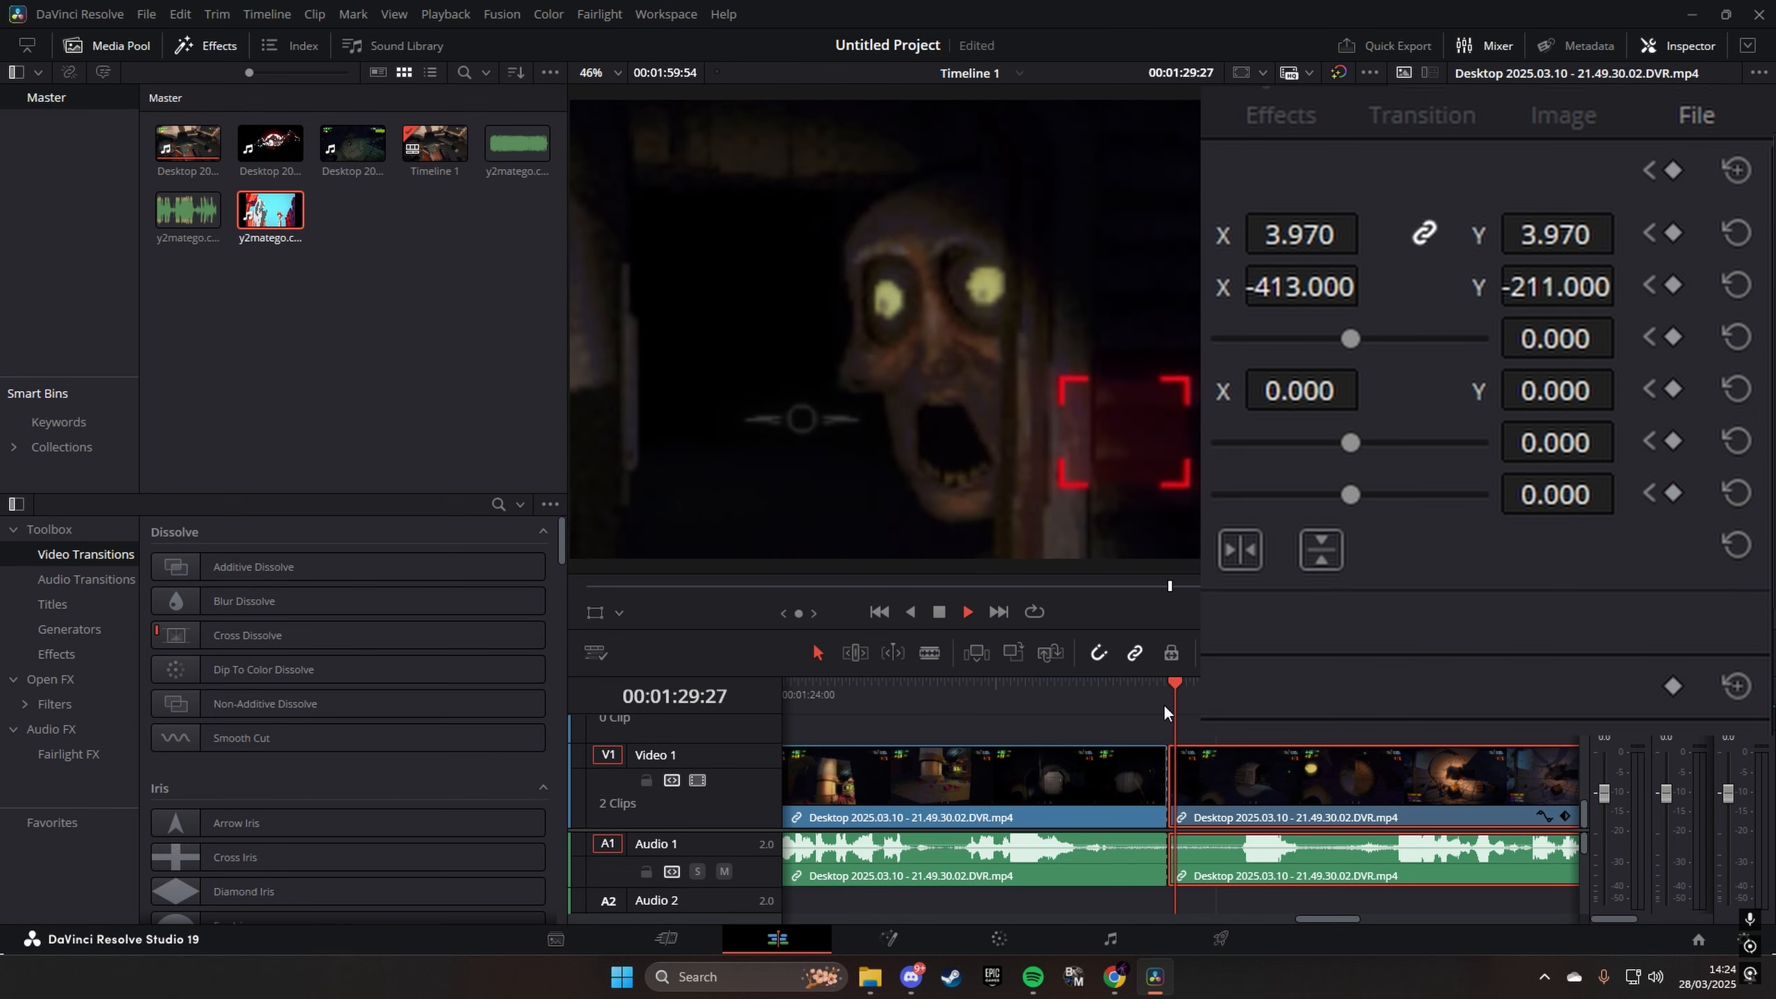
{"action": "key", "text": "Left"}
{"action": "key", "text": "Left"}
{"action": "key", "text": "Left"}
{"action": "key", "text": "Left"}
{"action": "key", "text": "Left"}
{"action": "key", "text": "Right"}
{"action": "key", "text": "Right"}
{"action": "key", "text": "Right"}
{"action": "key", "text": "Right"}
{"action": "key", "text": "Right"}
{"action": "key", "text": "Left"}
{"action": "key", "text": "Left"}
{"action": "key", "text": "Left"}
{"action": "key", "text": "Left"}
{"action": "key", "text": "Left"}
{"action": "key", "text": "Right"}
{"action": "key", "text": "Right"}
{"action": "key", "text": "Right"}
{"action": "key", "text": "Right"}
{"action": "key", "text": "Right"}
{"action": "key", "text": "Right"}
{"action": "key", "text": "Right"}
{"action": "key", "text": "Left"}
{"action": "key", "text": "Left"}
{"action": "key", "text": "Left"}
{"action": "key", "text": "Left"}
{"action": "key", "text": "Left"}
{"action": "key", "text": "Left"}
{"action": "key", "text": "Left"}
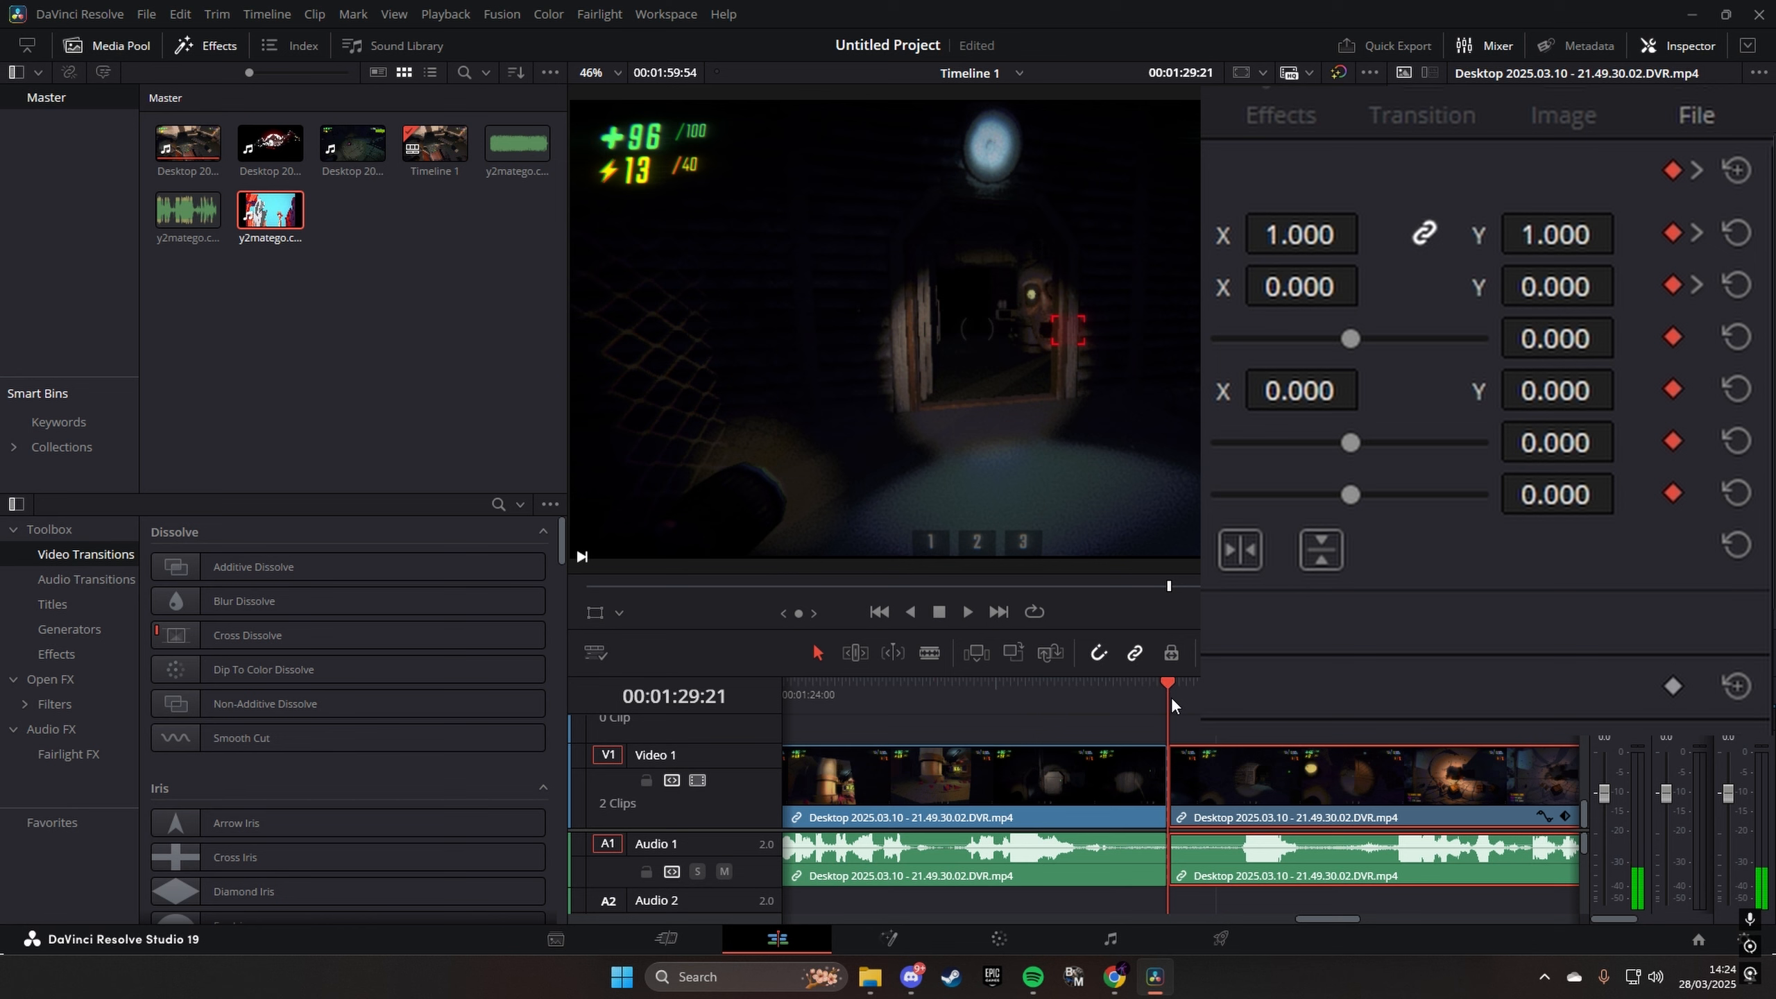
{"action": "key", "text": "Right"}
{"action": "key", "text": "Right"}
{"action": "key", "text": "Right"}
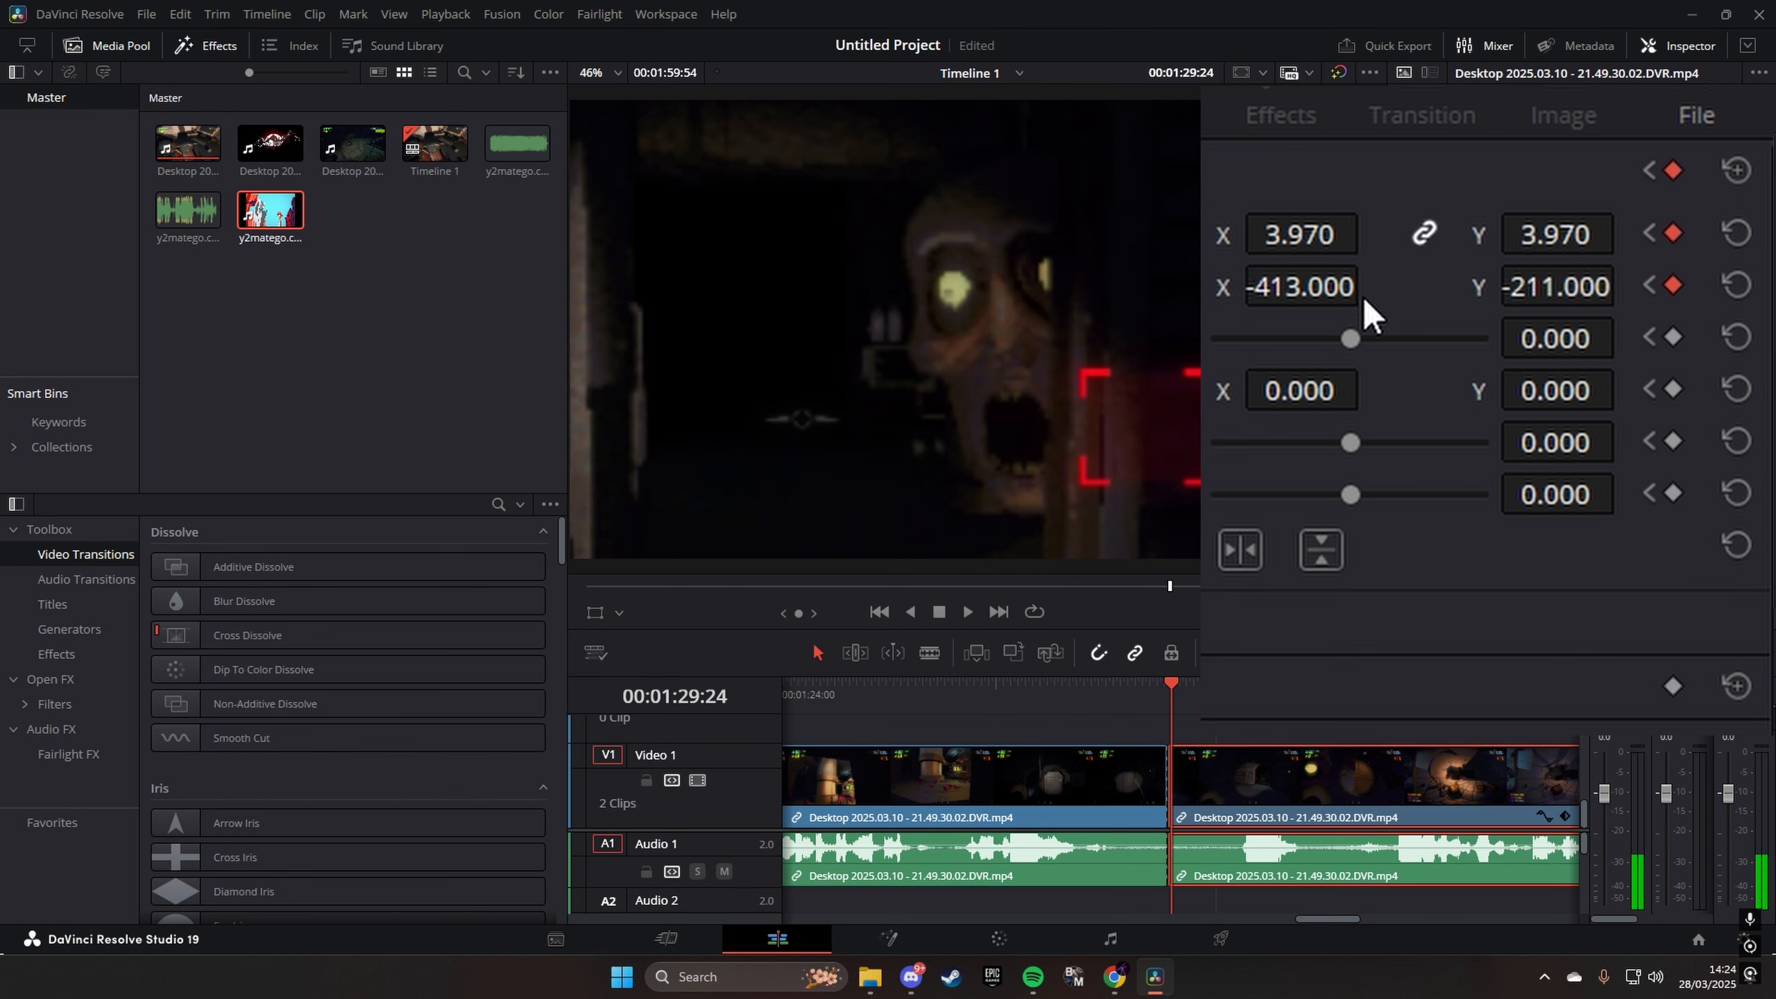
- Set position X to -262 at 00:01:29:26 and shift the clip further right three frames on to follow the face
{"action": "key", "text": "Right"}
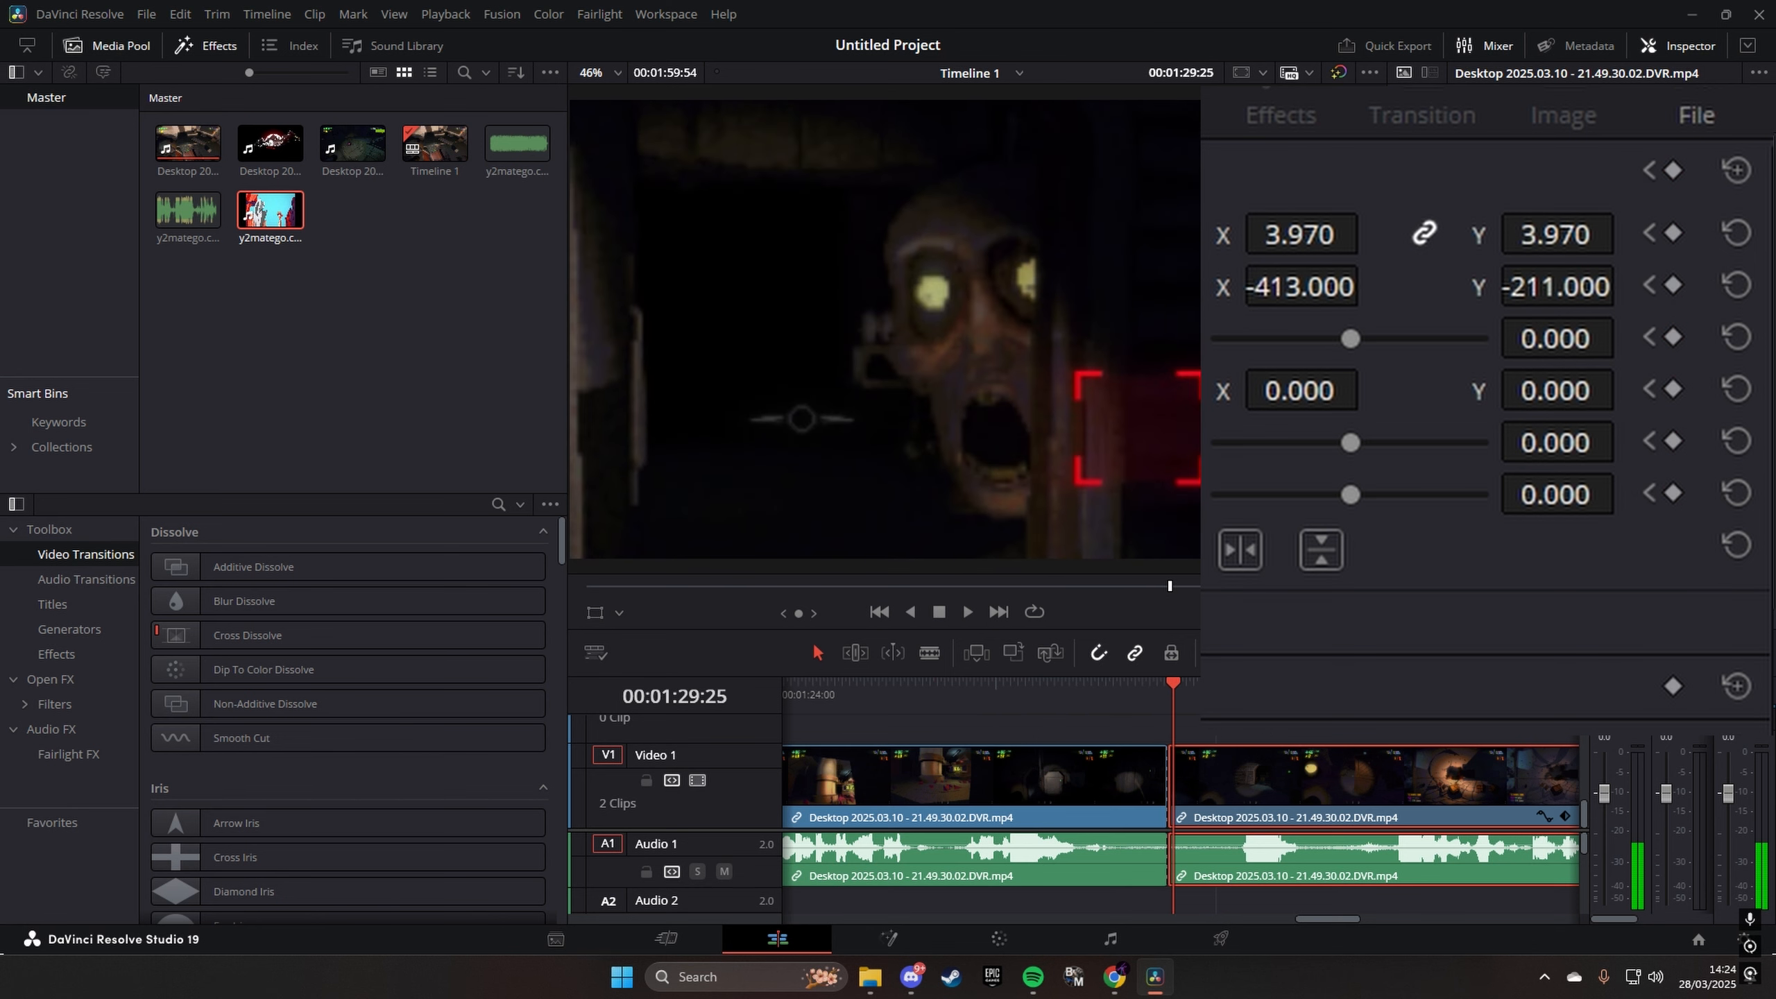
{"action": "key", "text": "Right"}
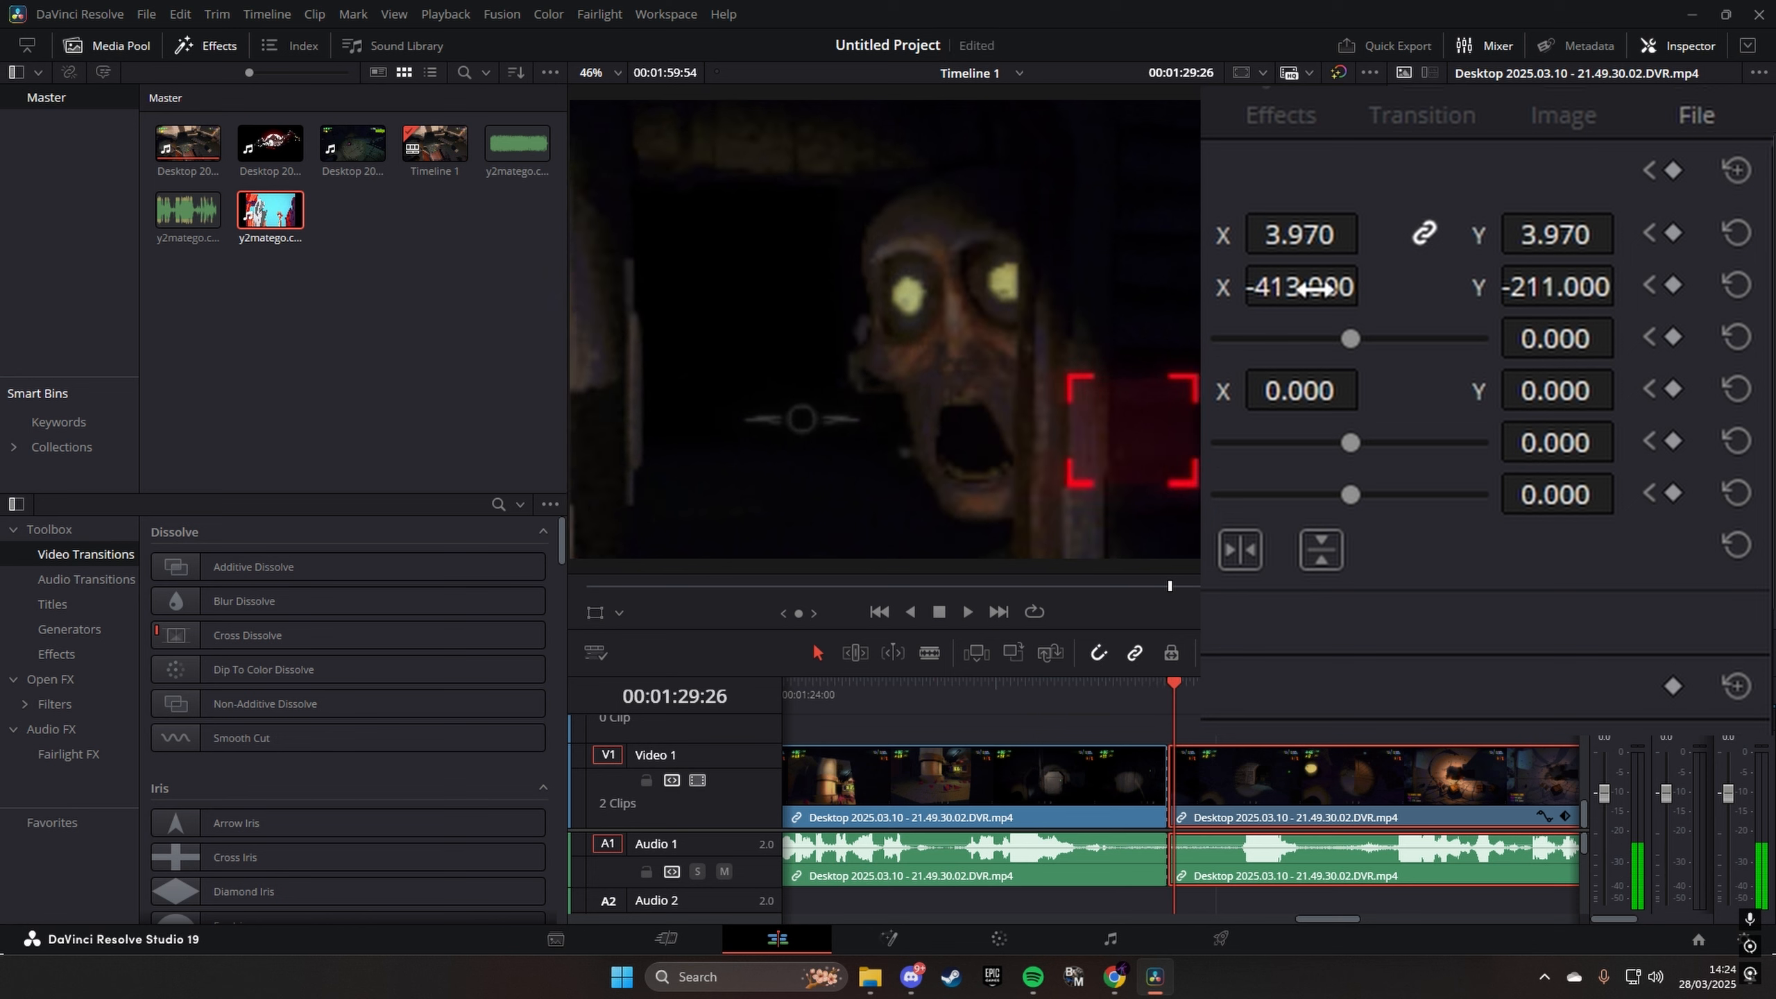
{"action": "left_click_drag", "start_coordinate": [1315, 287], "coordinate": [1374, 283]}
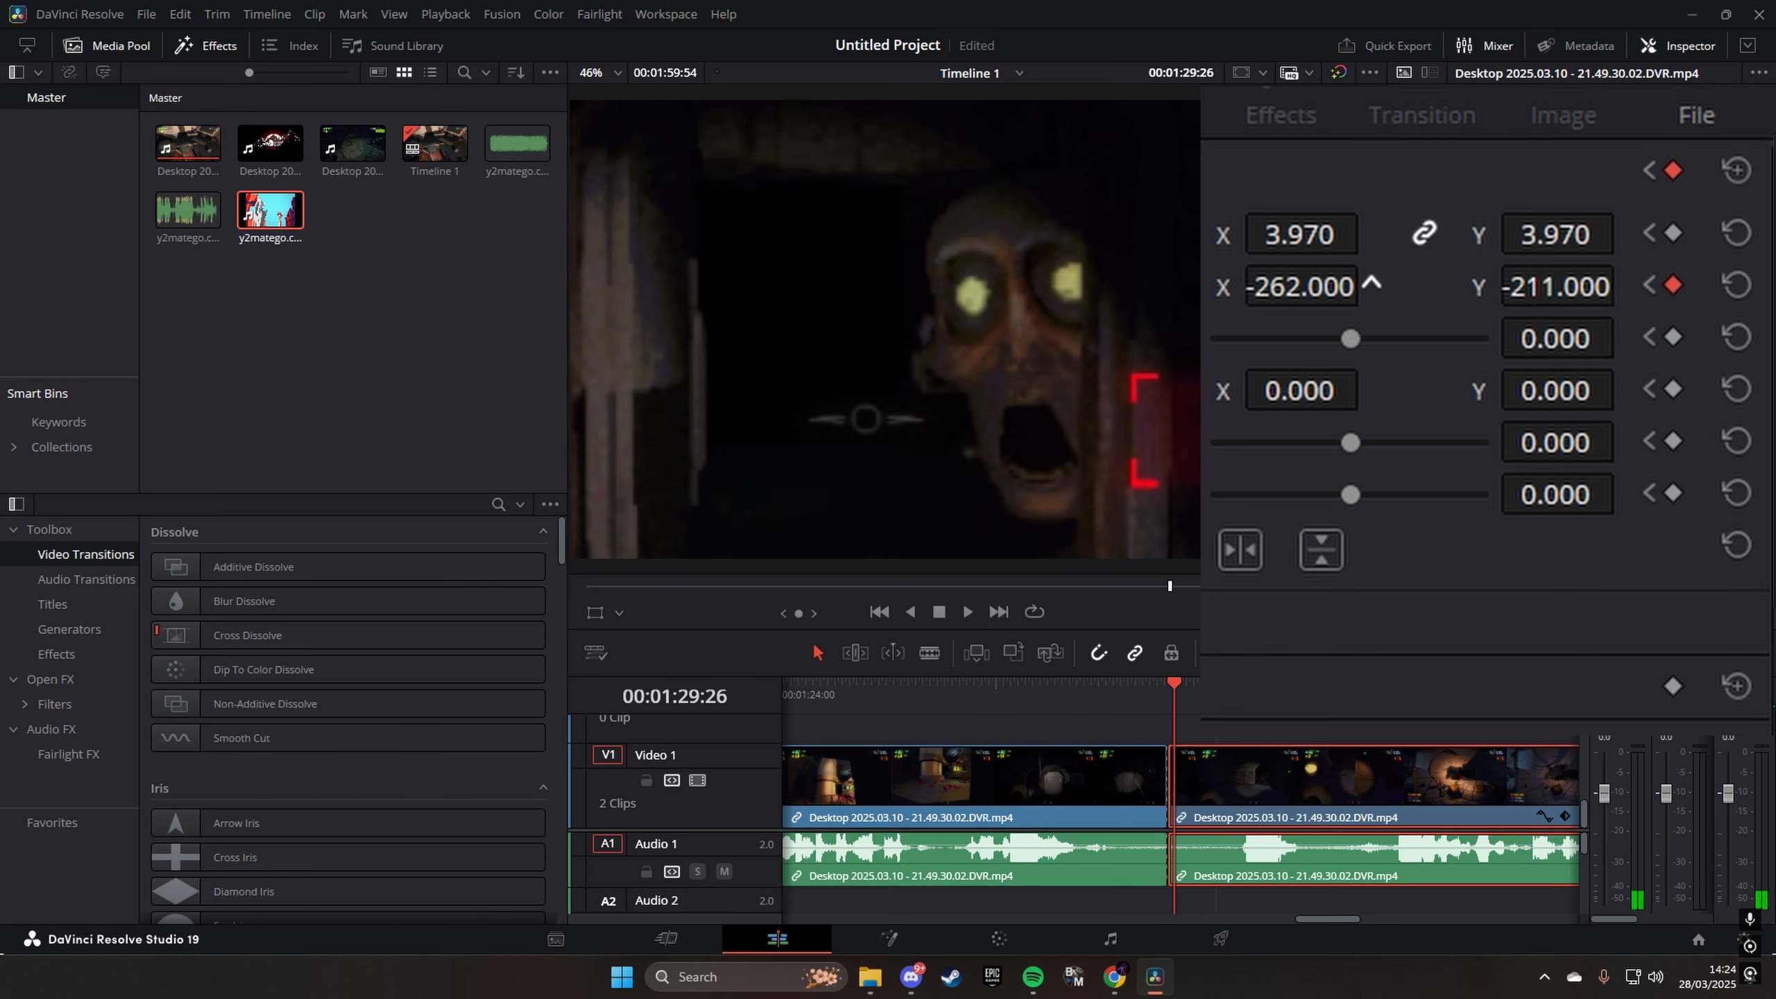
{"action": "key", "text": "Right"}
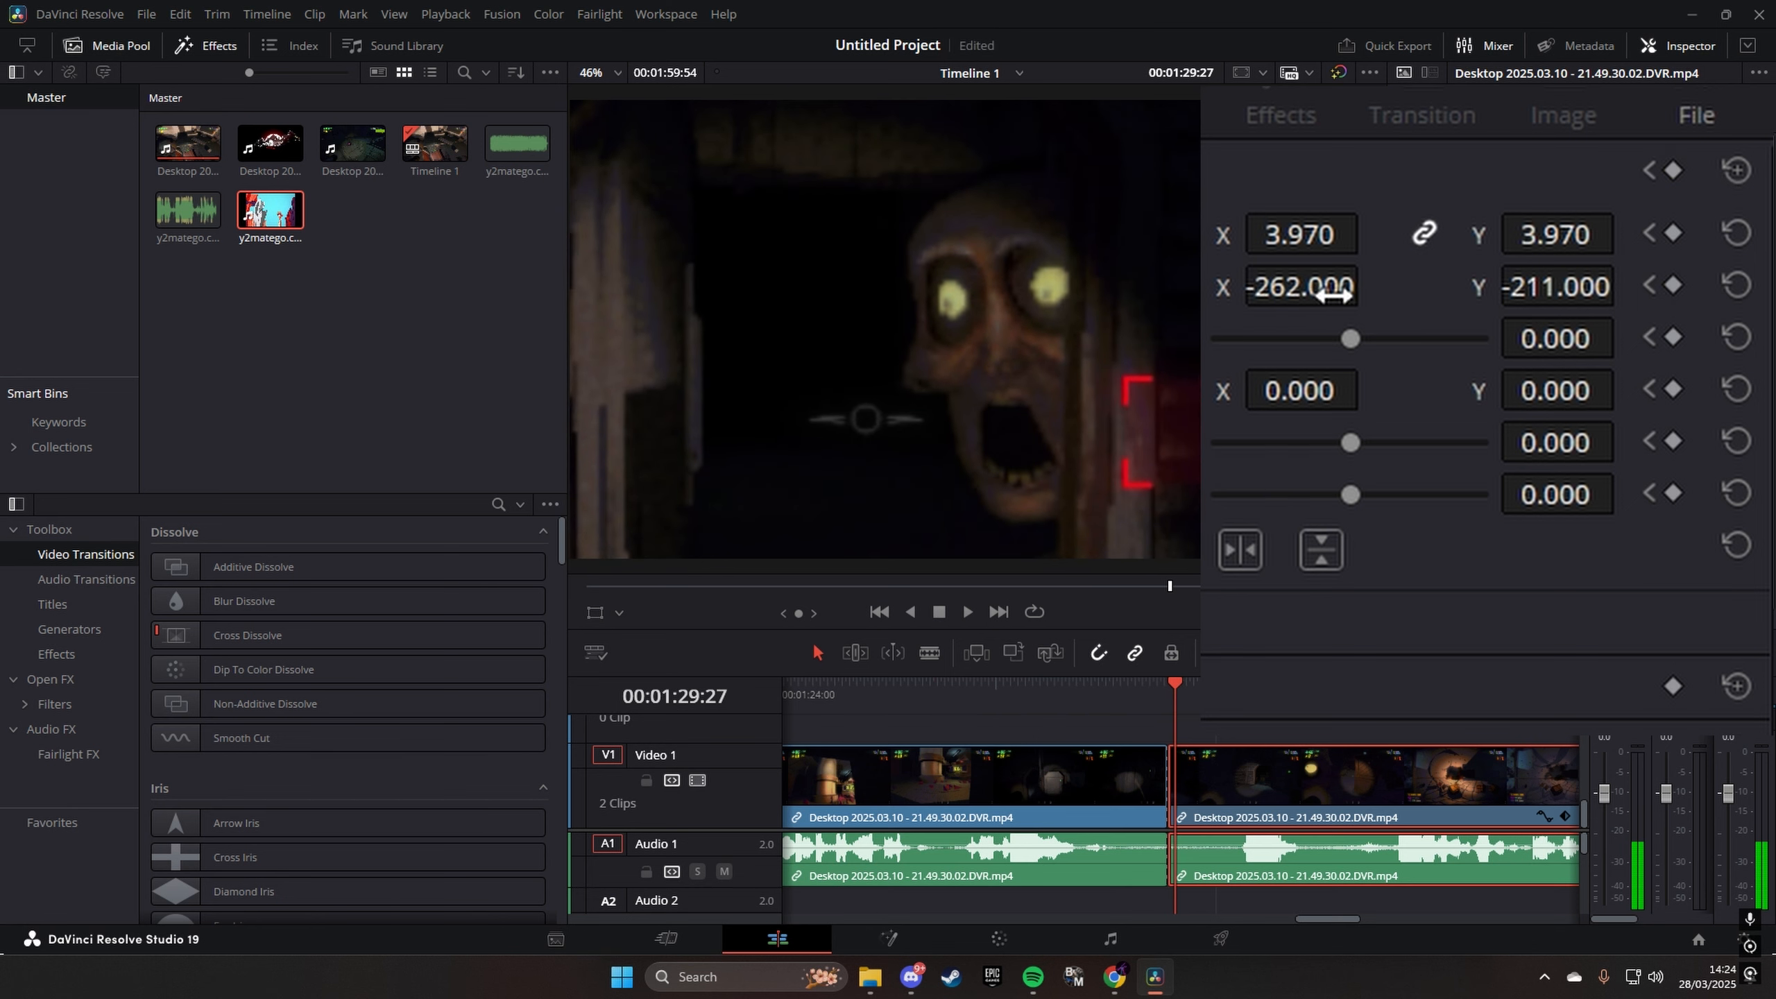
{"action": "key", "text": "Right"}
- Follow the face up to 00:01:29:39 with position X at 201, and lower the clip's Y position there
{"action": "key", "text": "Right"}
{"action": "left_click_drag", "start_coordinate": [1334, 295], "coordinate": [1370, 282]}
{"action": "key", "text": "Right"}
{"action": "key", "text": "Right"}
{"action": "key", "text": "Right"}
{"action": "key", "text": "Right"}
{"action": "key", "text": "Right"}
{"action": "key", "text": "Right"}
{"action": "key", "text": "Right"}
- Shift the clip further right and keyframe its position at X 460, Y -204 at 00:01:29:48
{"action": "key", "text": "Right"}
{"action": "key", "text": "Right"}
{"action": "key", "text": "Right"}
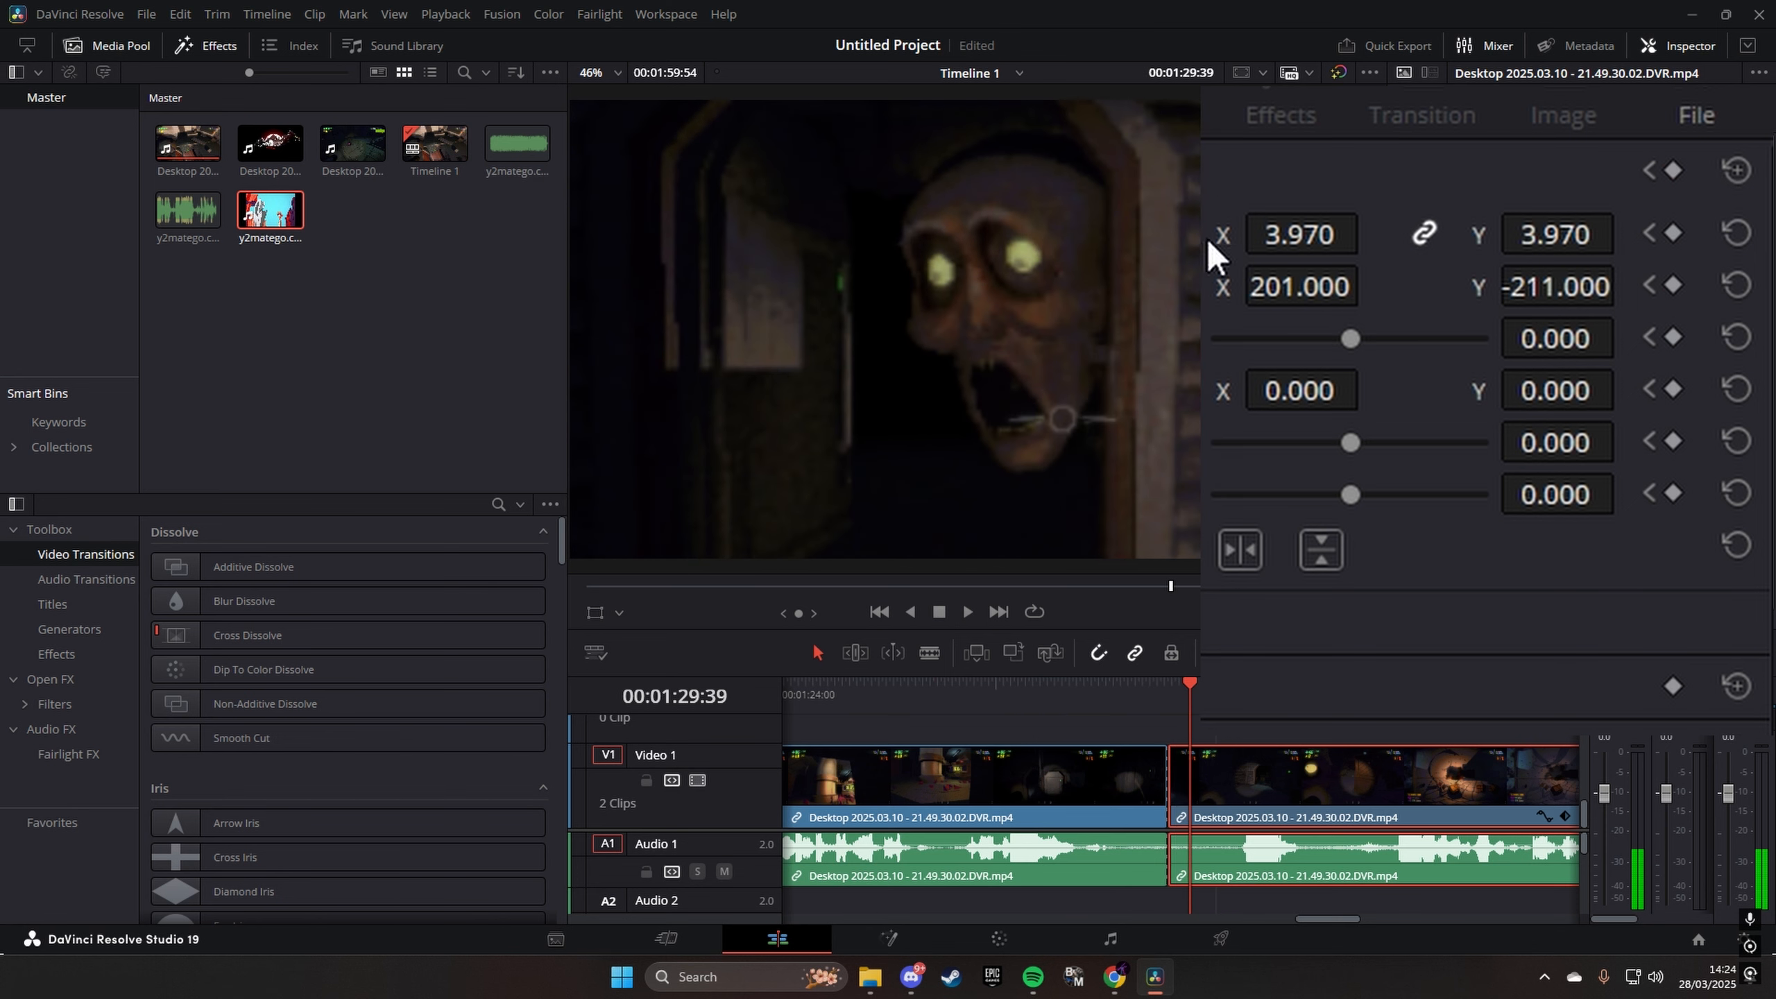
{"action": "left_click_drag", "start_coordinate": [1553, 295], "coordinate": [1501, 297]}
{"action": "key", "text": "Right"}
{"action": "key", "text": "Right"}
{"action": "left_click_drag", "start_coordinate": [1265, 294], "coordinate": [1333, 284]}
{"action": "key", "text": "Right"}
{"action": "key", "text": "Right"}
{"action": "key", "text": "Right"}
{"action": "key", "text": "Right"}
{"action": "key", "text": "Right"}
{"action": "key", "text": "Right"}
{"action": "key", "text": "Right"}
{"action": "left_click_drag", "start_coordinate": [1531, 287], "coordinate": [1586, 283]}
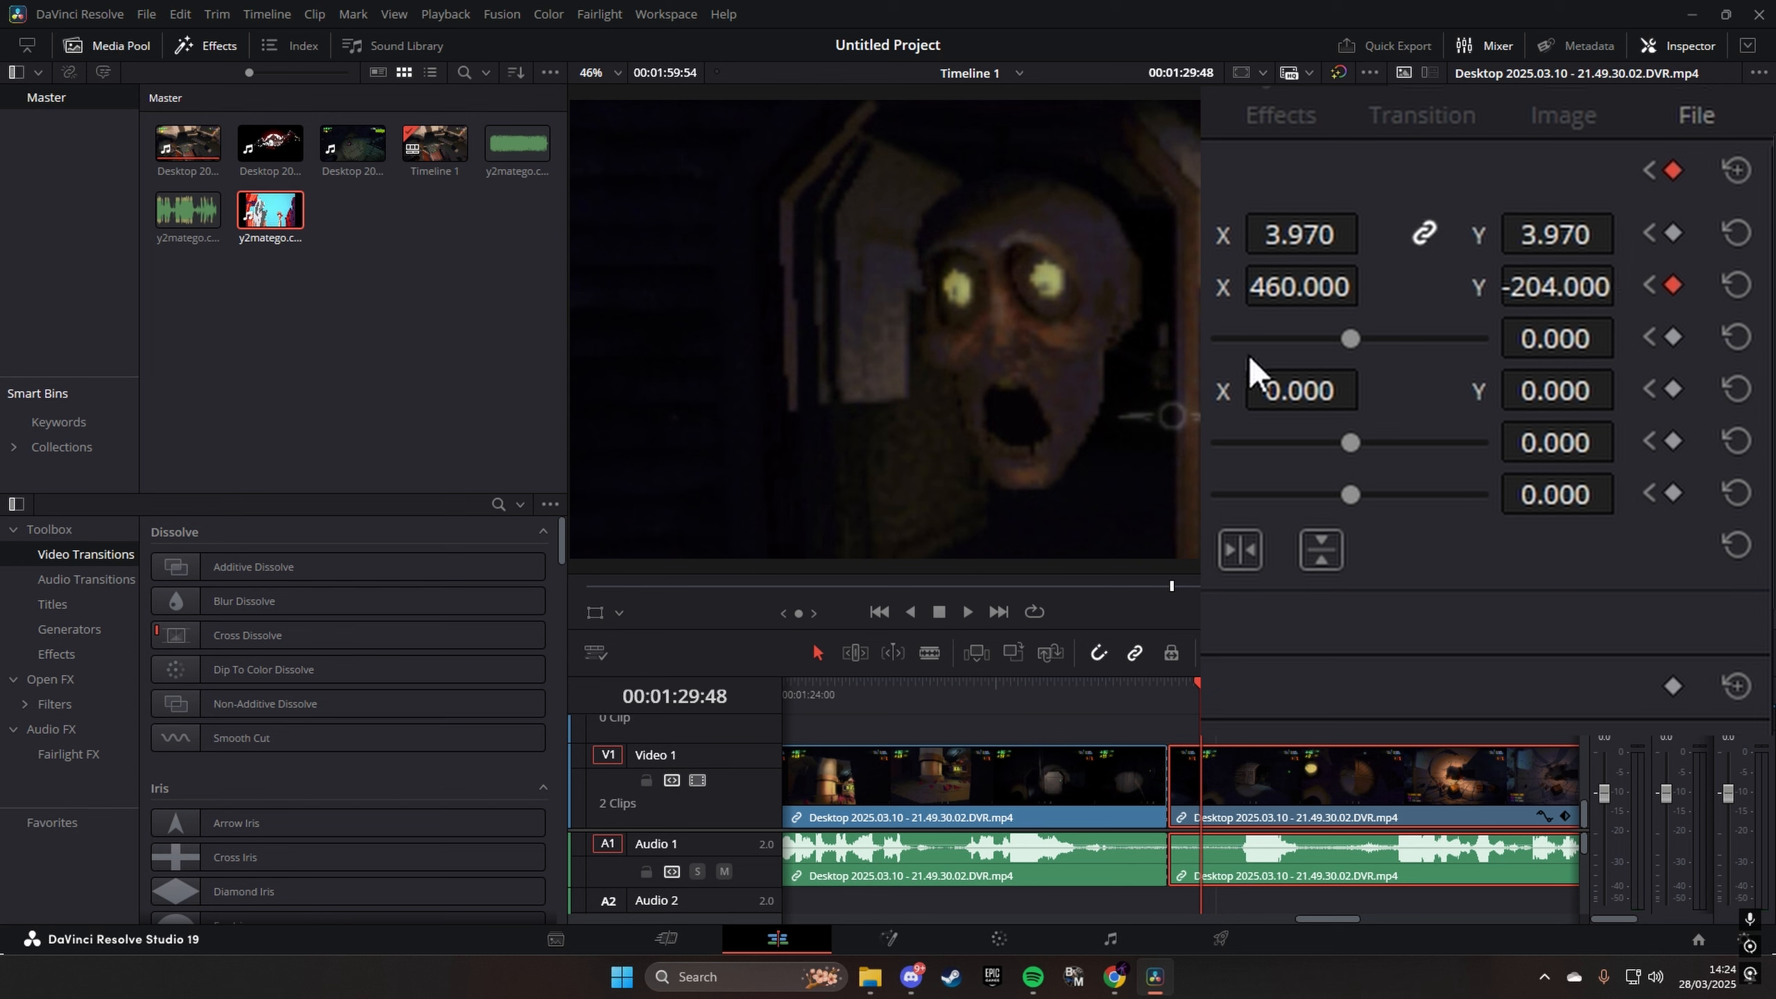
- Increase the clip's X position again on the following frames to keep the moving face framed
{"action": "key", "text": "space"}
{"action": "left_click_drag", "start_coordinate": [1367, 287], "coordinate": [1426, 287]}
{"action": "left_click_drag", "start_coordinate": [1293, 290], "coordinate": [1539, 292]}
{"action": "key", "text": "Right"}
{"action": "key", "text": "Right"}
{"action": "key", "text": "Right"}
{"action": "key", "text": "Right"}
{"action": "key", "text": "Right"}
{"action": "key", "text": "Right"}
{"action": "key", "text": "Right"}
{"action": "key", "text": "Right"}
{"action": "key", "text": "Right"}
- Preview the face-following zoom repeatedly from the cut at 00:01:29:21
{"action": "key", "text": "space"}
{"action": "key", "text": "space"}
{"action": "left_click", "coordinate": [1161, 698]}
{"action": "key", "text": "space"}
{"action": "left_click", "coordinate": [1161, 698]}
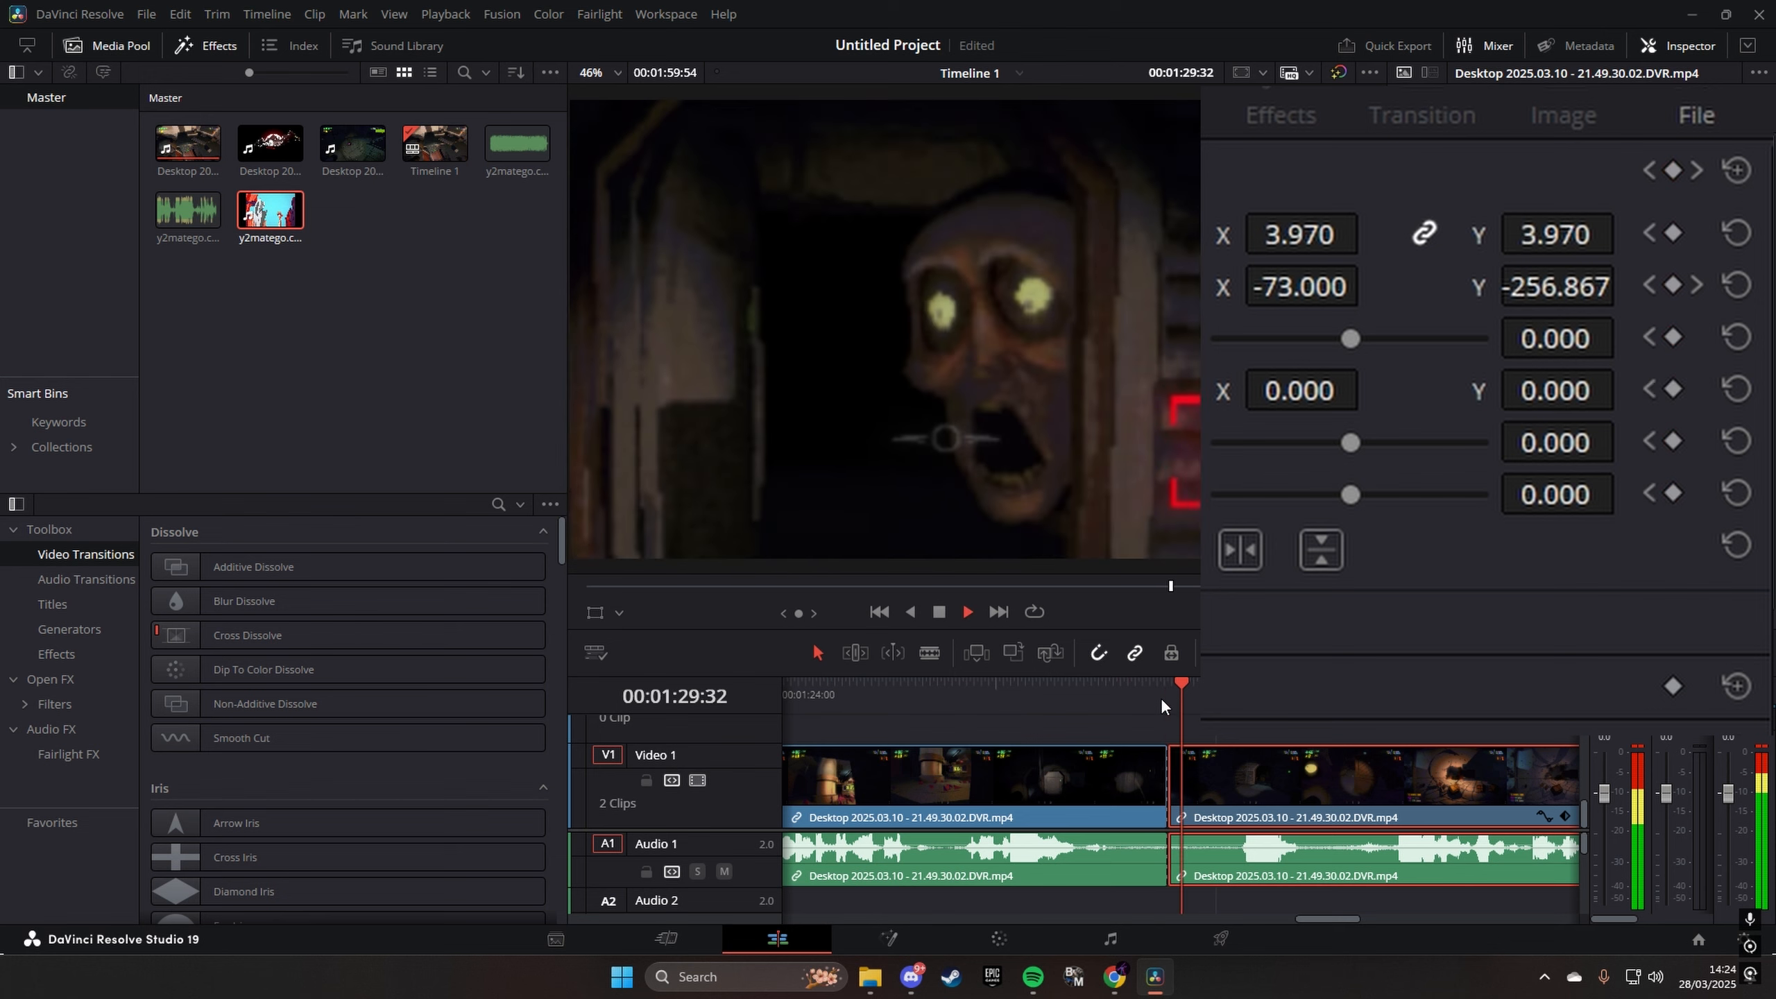
{"action": "left_click", "coordinate": [1162, 699]}
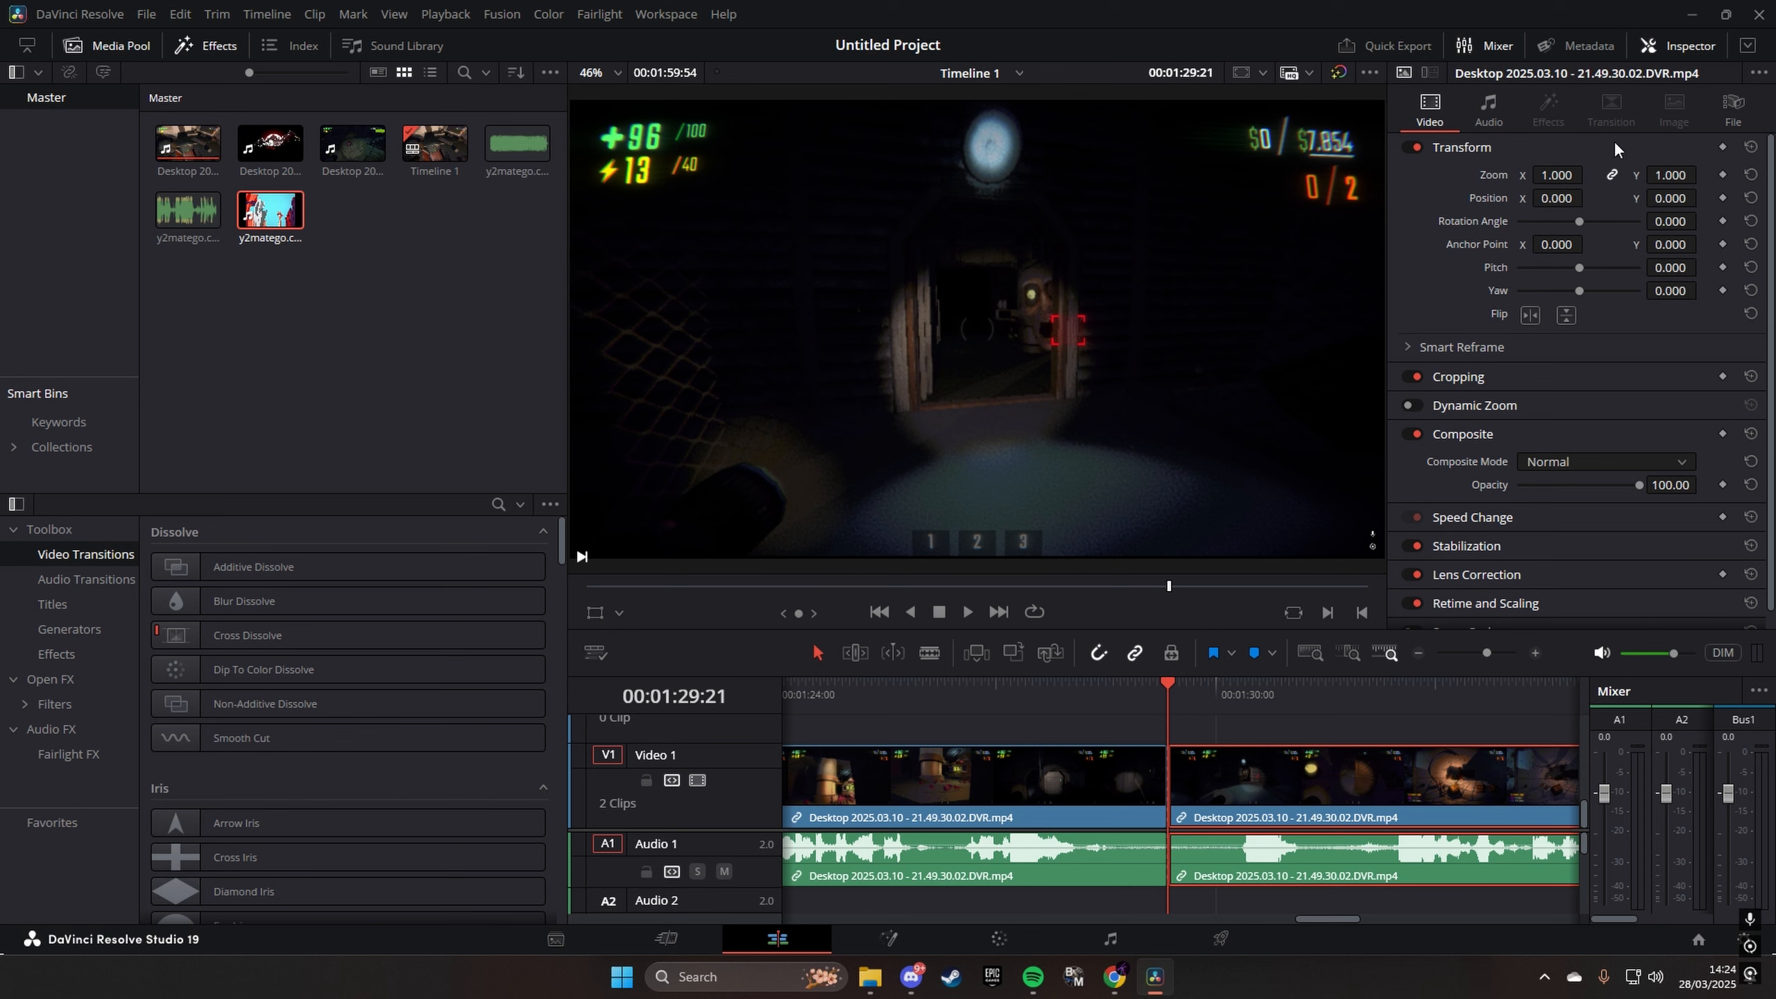
- Try position X -62 without keyframes, reset the transform, and add transform keyframes at 00:01:29:21
{"action": "left_click_drag", "start_coordinate": [1556, 197], "coordinate": [1530, 198]}
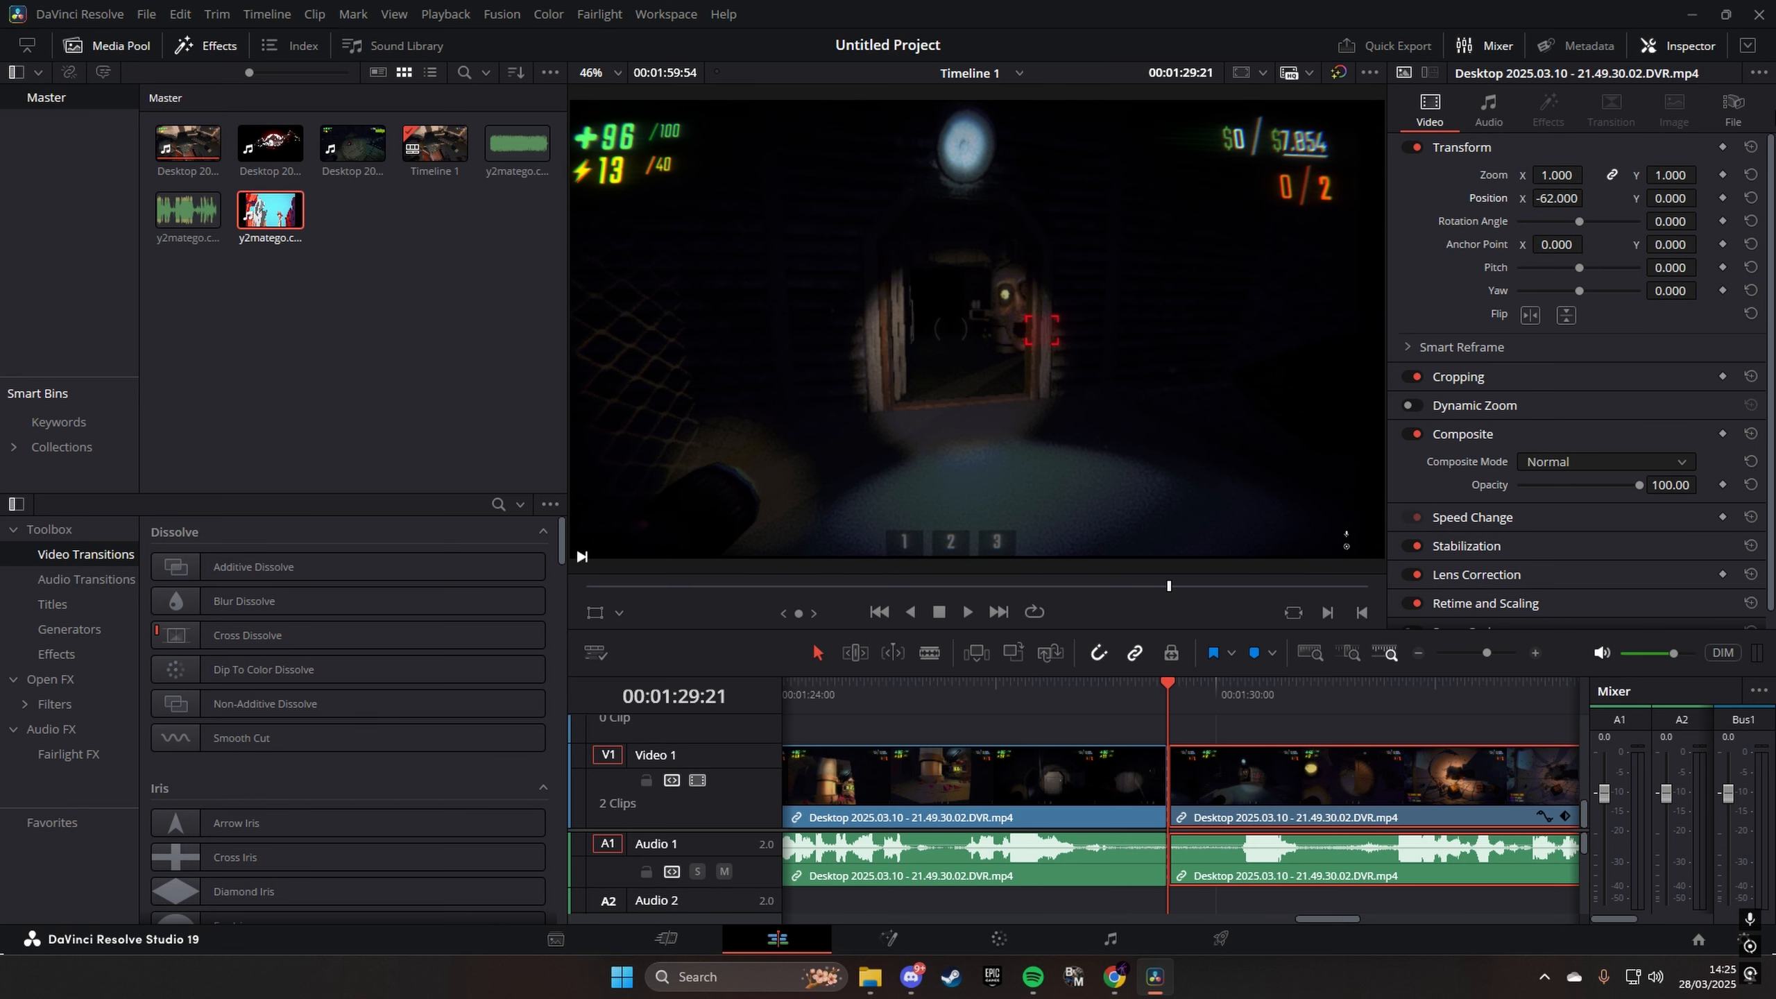
{"action": "left_click", "coordinate": [1751, 147]}
{"action": "left_click", "coordinate": [1722, 147]}
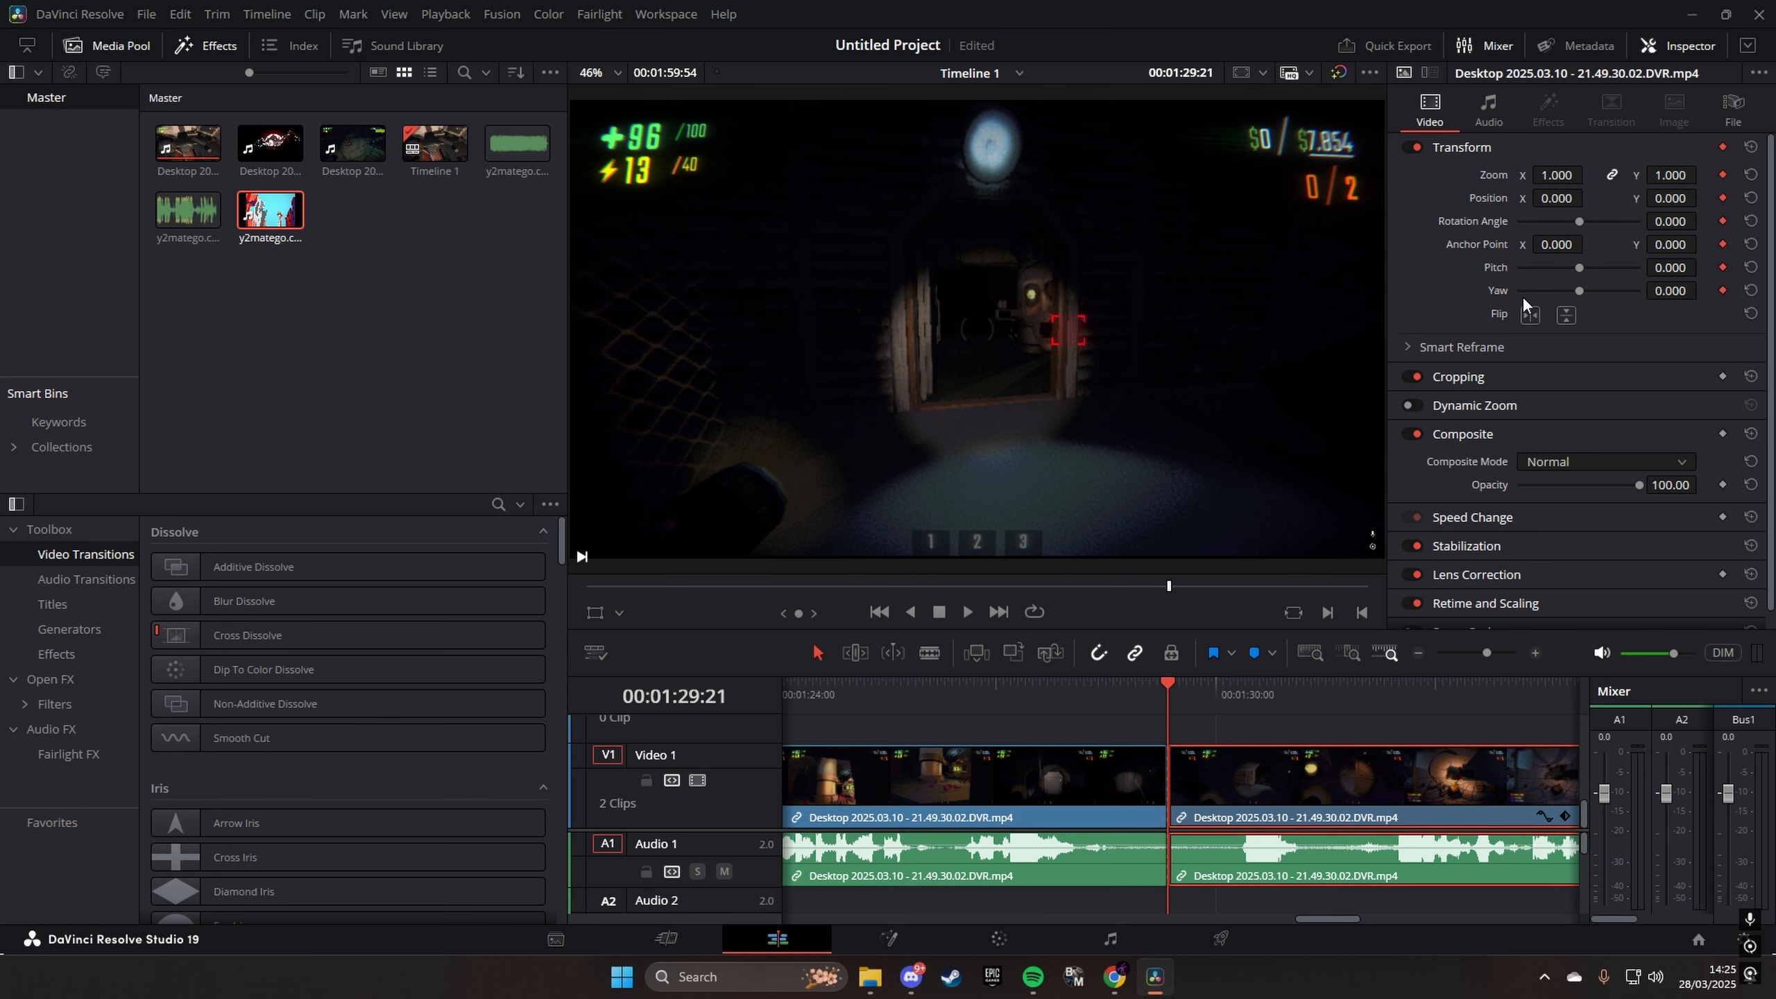
- At 00:01:29:24, keyframe the clip's zoom at 4.490 and shift its position towards the face
{"action": "key", "text": "Right"}
{"action": "key", "text": "Right"}
{"action": "key", "text": "Right"}
{"action": "left_click_drag", "start_coordinate": [1556, 175], "coordinate": [1769, 175]}
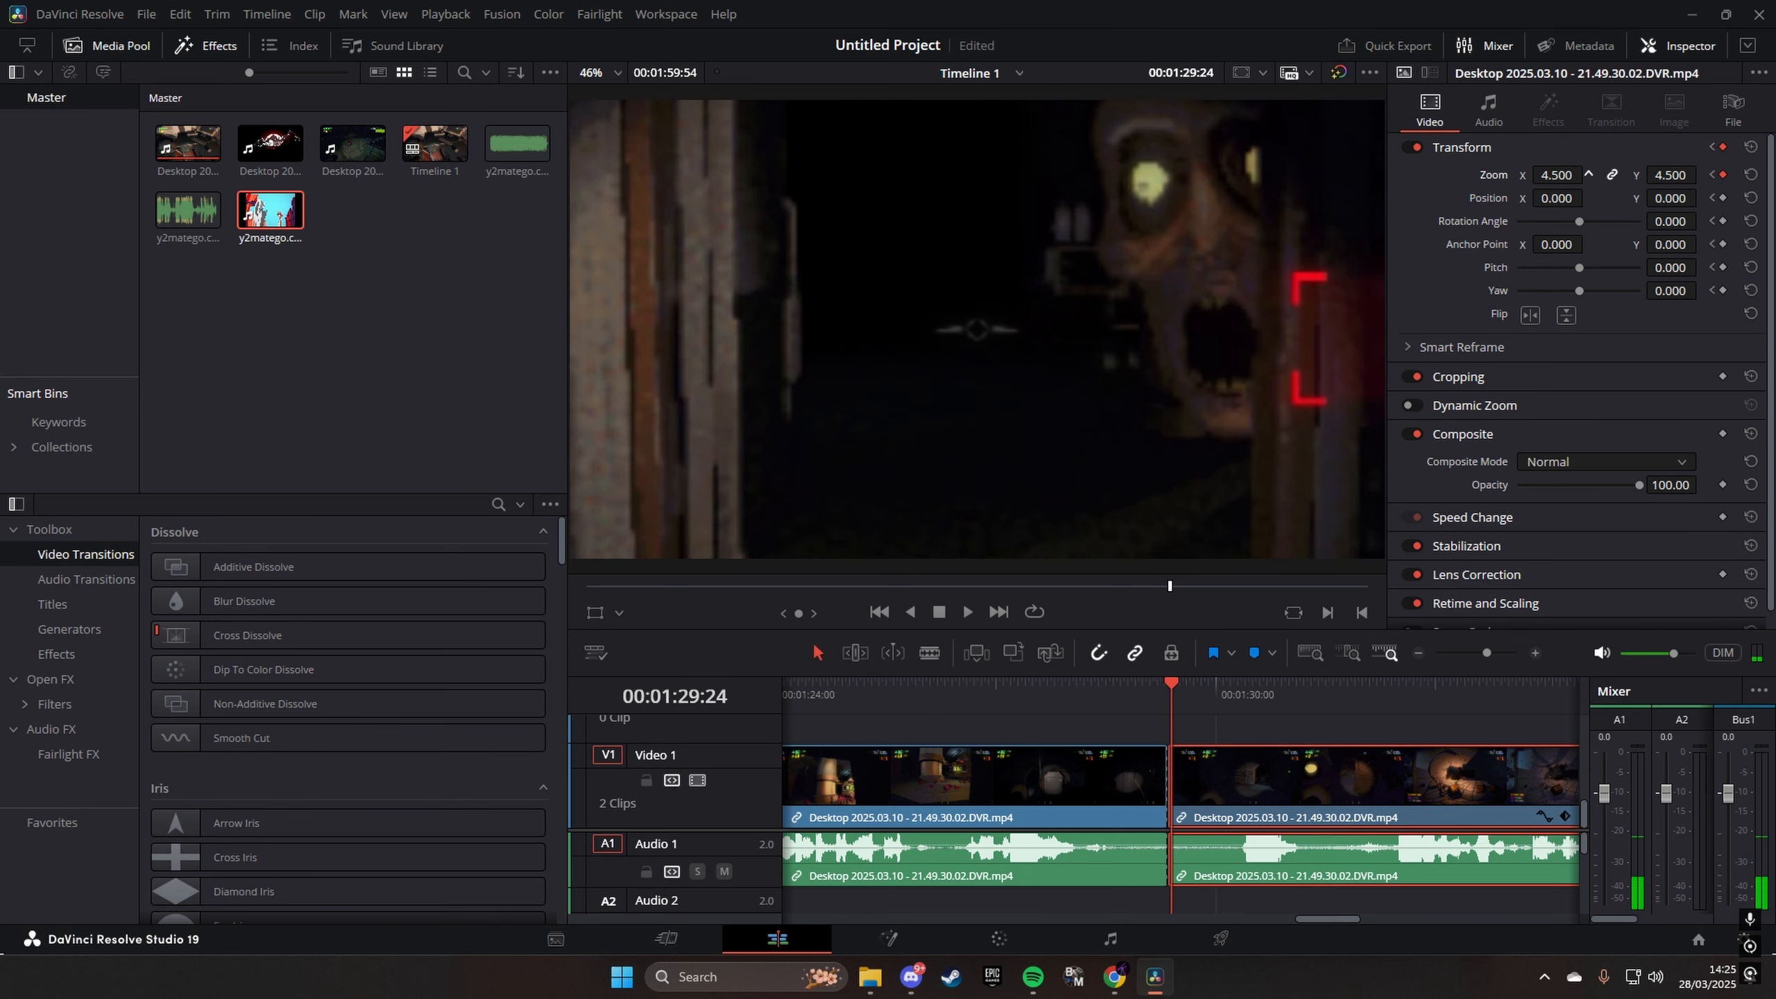
{"action": "left_click_drag", "start_coordinate": [1557, 198], "coordinate": [1180, 197]}
{"action": "left_click_drag", "start_coordinate": [1671, 194], "coordinate": [1702, 197]}
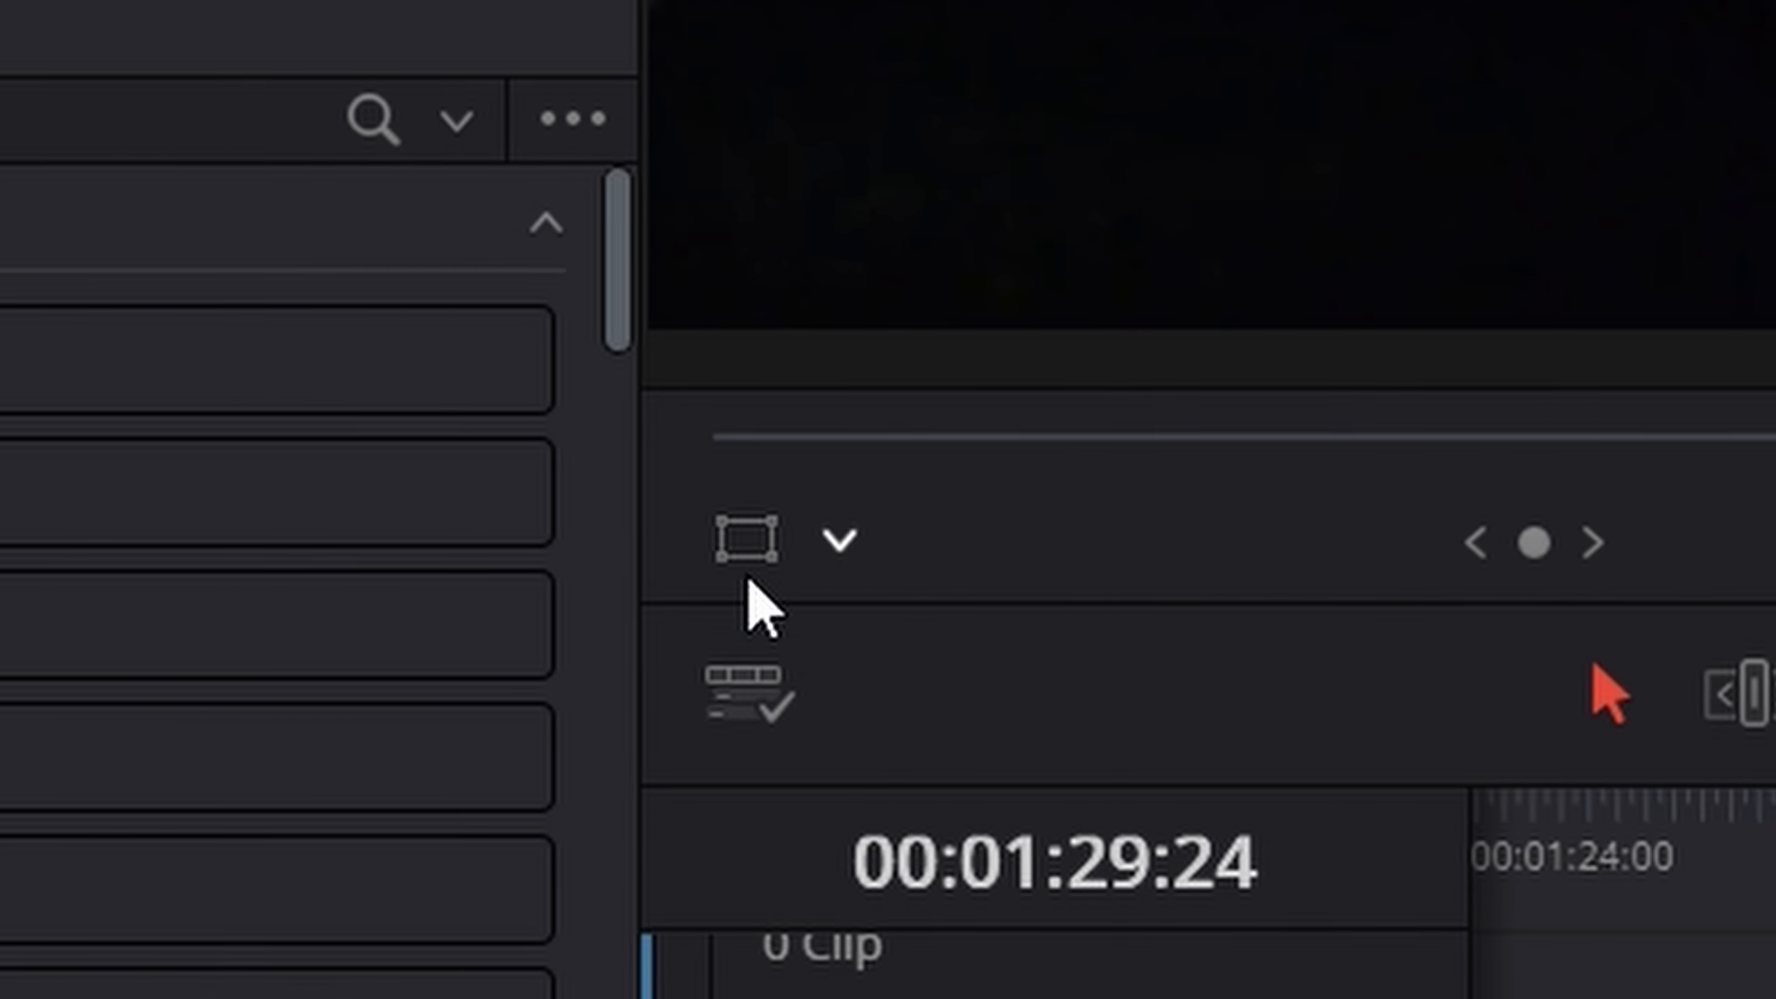
- Turn on the viewer's on-screen transform controls and move the zoomed clip directly in the picture on the next frames
{"action": "left_click", "coordinate": [745, 557]}
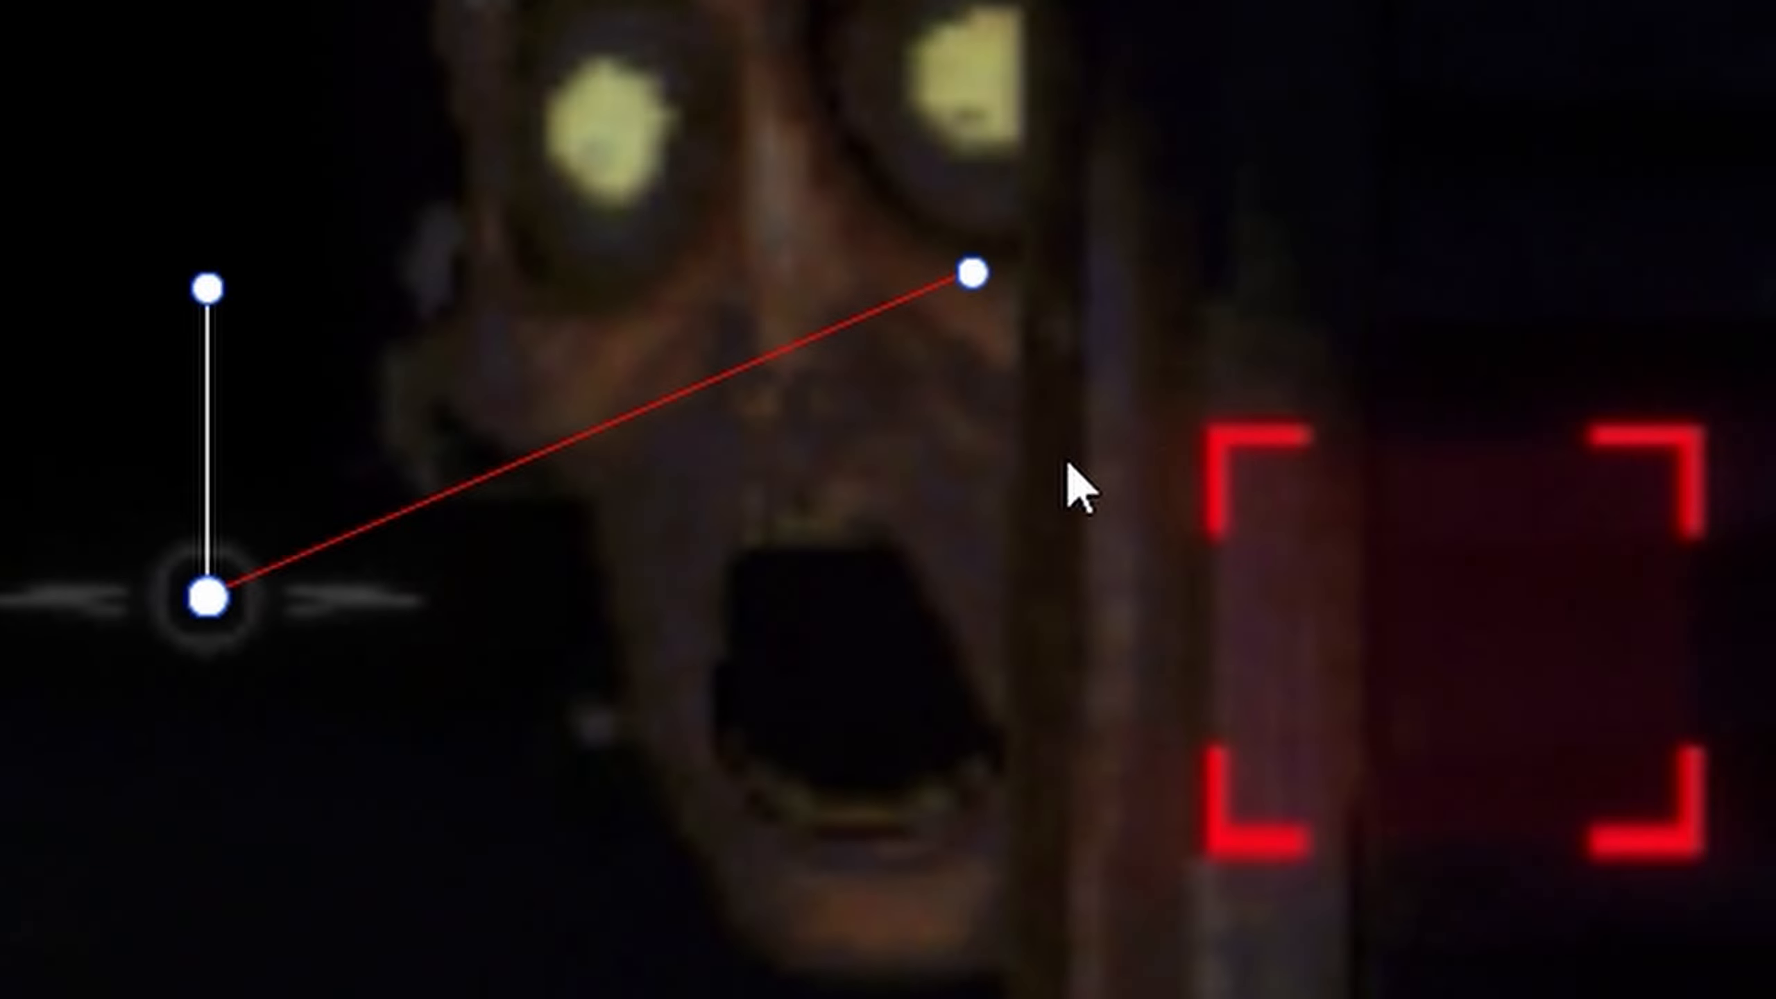
{"action": "left_click_drag", "start_coordinate": [985, 526], "coordinate": [1697, 556]}
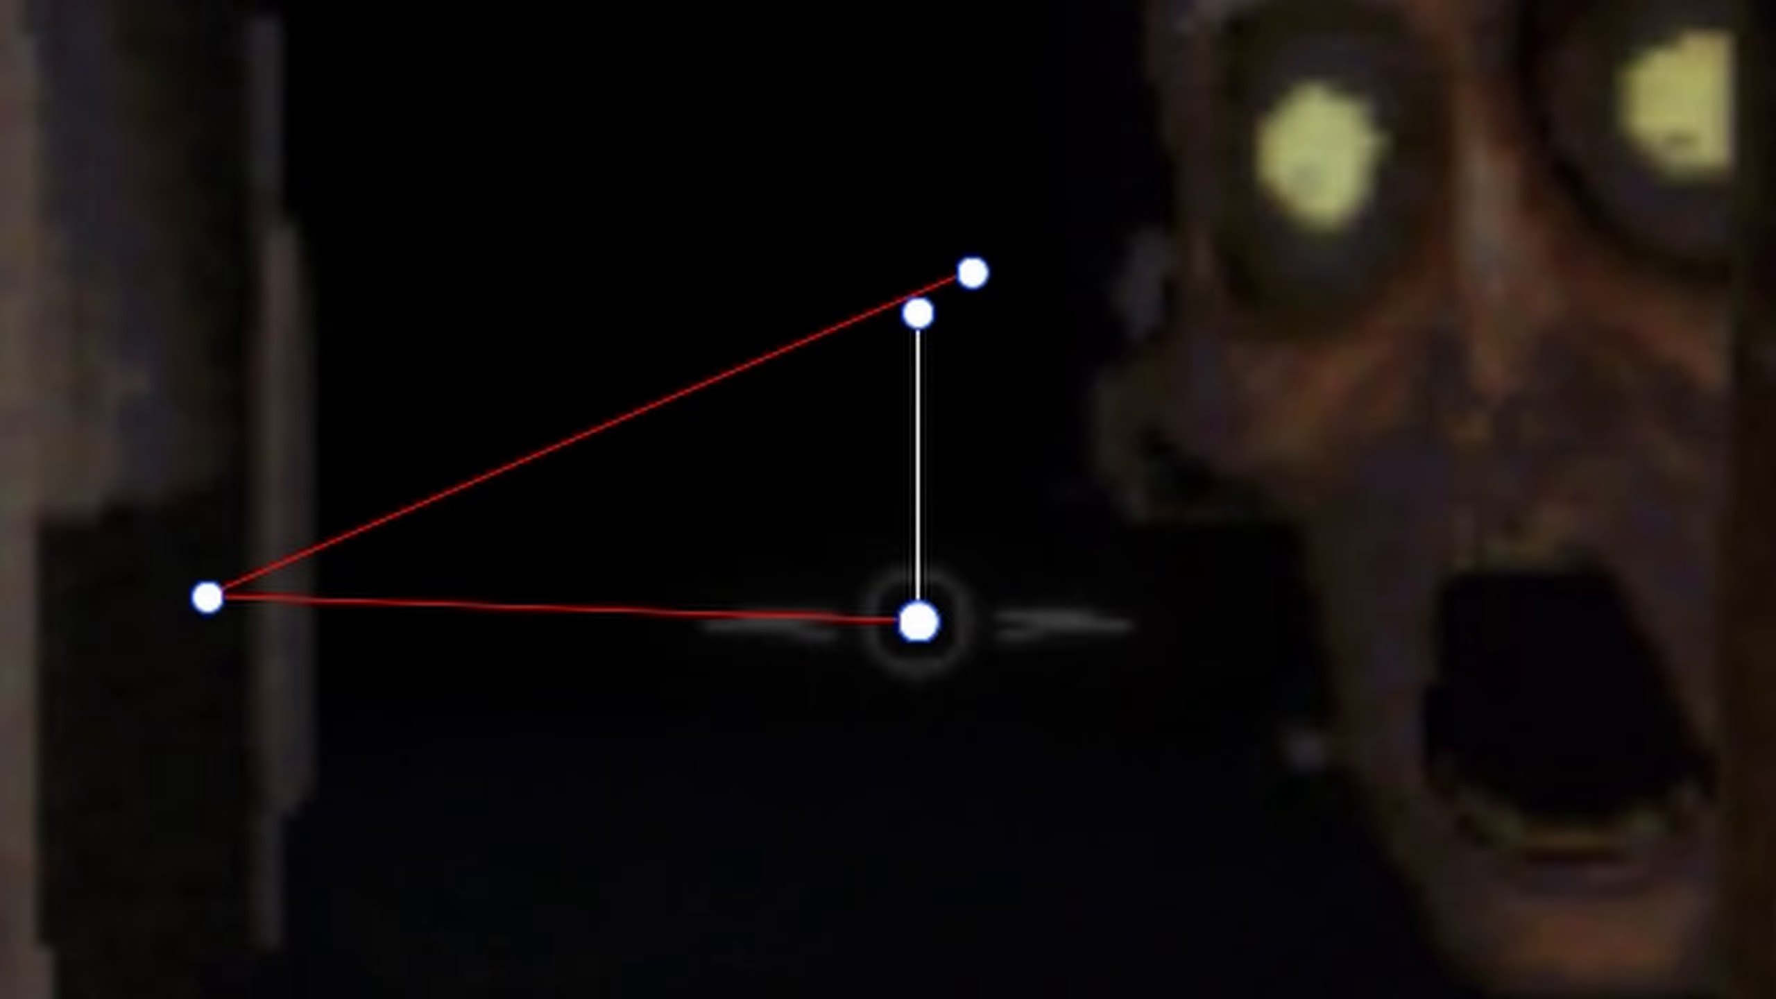
{"action": "key", "text": "Right"}
{"action": "key", "text": "Right"}
{"action": "left_click_drag", "start_coordinate": [1763, 526], "coordinate": [1580, 520]}
- Advance frame by frame and keep repositioning the zoomed clip in the viewer so the motion path follows the face
{"action": "key", "text": "Right"}
{"action": "key", "text": "Right"}
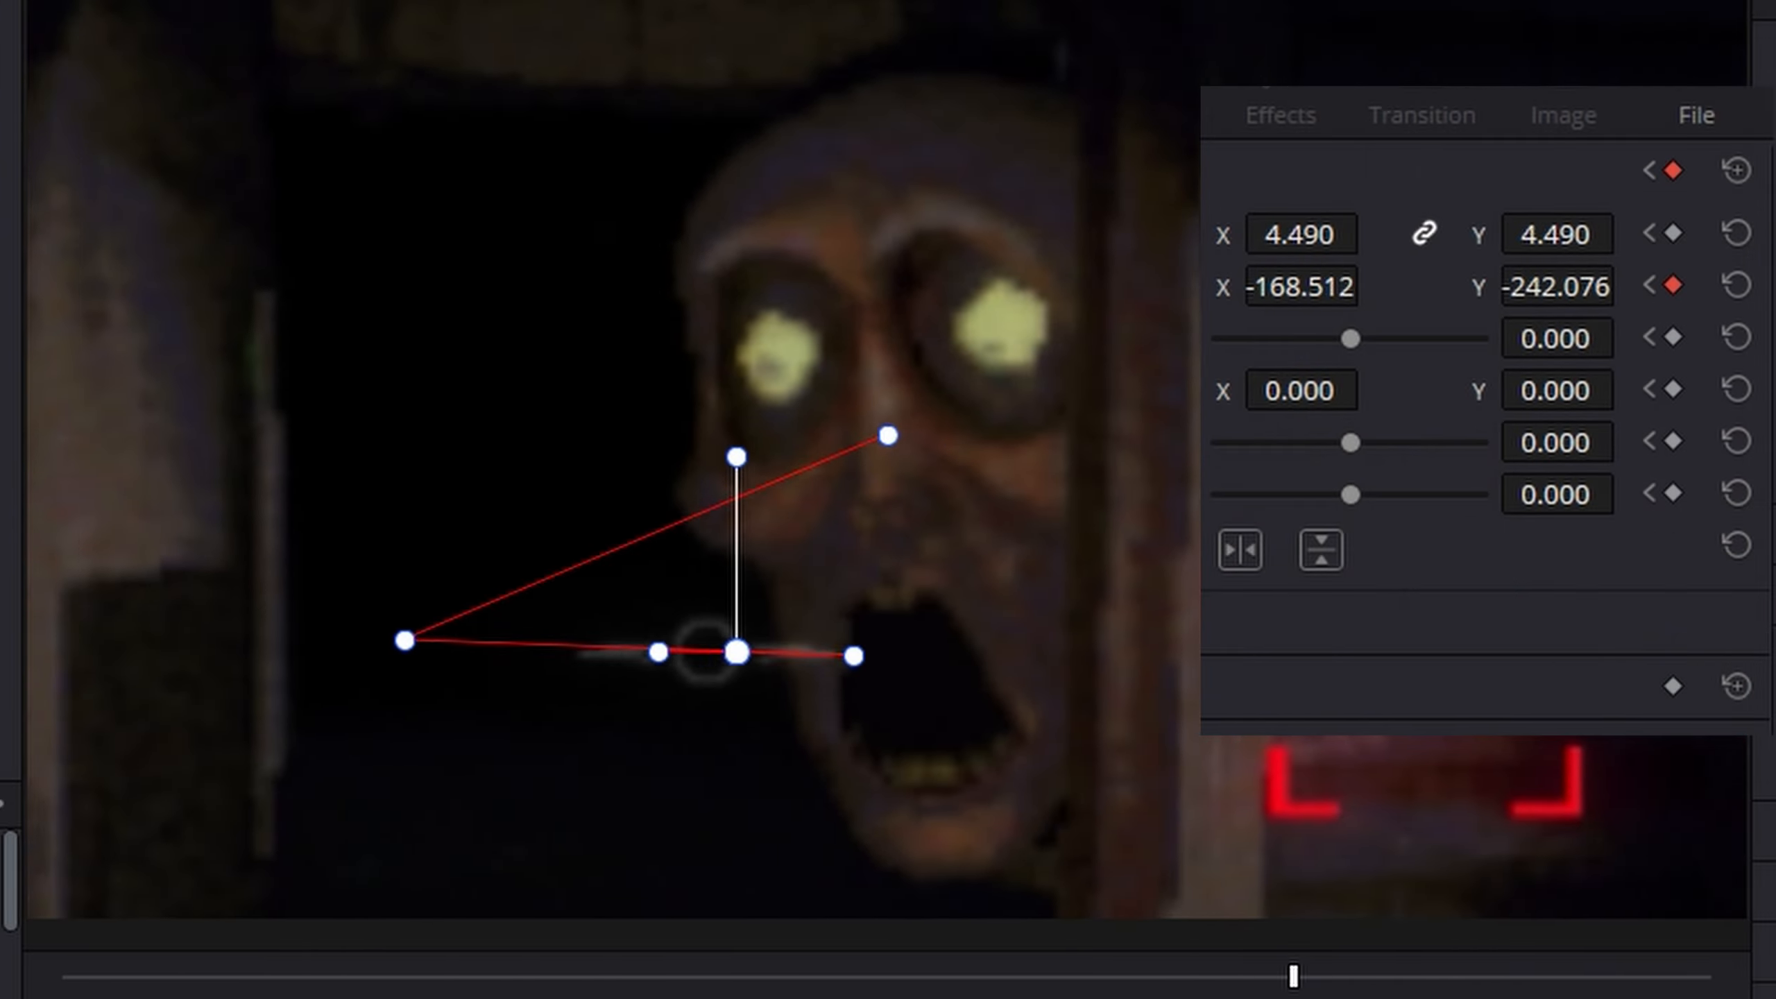
{"action": "key", "text": "Right"}
{"action": "key", "text": "Right"}
{"action": "left_click_drag", "start_coordinate": [736, 652], "coordinate": [1775, 734]}
{"action": "key", "text": "Right"}
{"action": "key", "text": "Right"}
{"action": "key", "text": "Right"}
{"action": "key", "text": "Right"}
{"action": "key", "text": "Right"}
{"action": "key", "text": "Right"}
{"action": "key", "text": "Right"}
{"action": "key", "text": "Right"}
{"action": "key", "text": "Right"}
{"action": "key", "text": "Right"}
{"action": "key", "text": "Right"}
{"action": "key", "text": "Right"}
{"action": "key", "text": "Right"}
{"action": "key", "text": "Right"}
{"action": "key", "text": "Right"}
{"action": "key", "text": "Right"}
{"action": "key", "text": "Right"}
{"action": "key", "text": "Right"}
{"action": "key", "text": "Right"}
{"action": "key", "text": "Right"}
{"action": "key", "text": "Right"}
{"action": "key", "text": "Right"}
{"action": "key", "text": "Right"}
{"action": "key", "text": "Right"}
{"action": "key", "text": "Right"}
{"action": "key", "text": "Right"}
{"action": "key", "text": "Right"}
{"action": "key", "text": "Right"}
{"action": "key", "text": "Right"}
{"action": "key", "text": "Right"}
{"action": "key", "text": "Right"}
{"action": "key", "text": "Right"}
{"action": "key", "text": "Right"}
- Four frames further on, set the clip's position X to 970.436 and raise its Y position
{"action": "key", "text": "Right"}
{"action": "key", "text": "Right"}
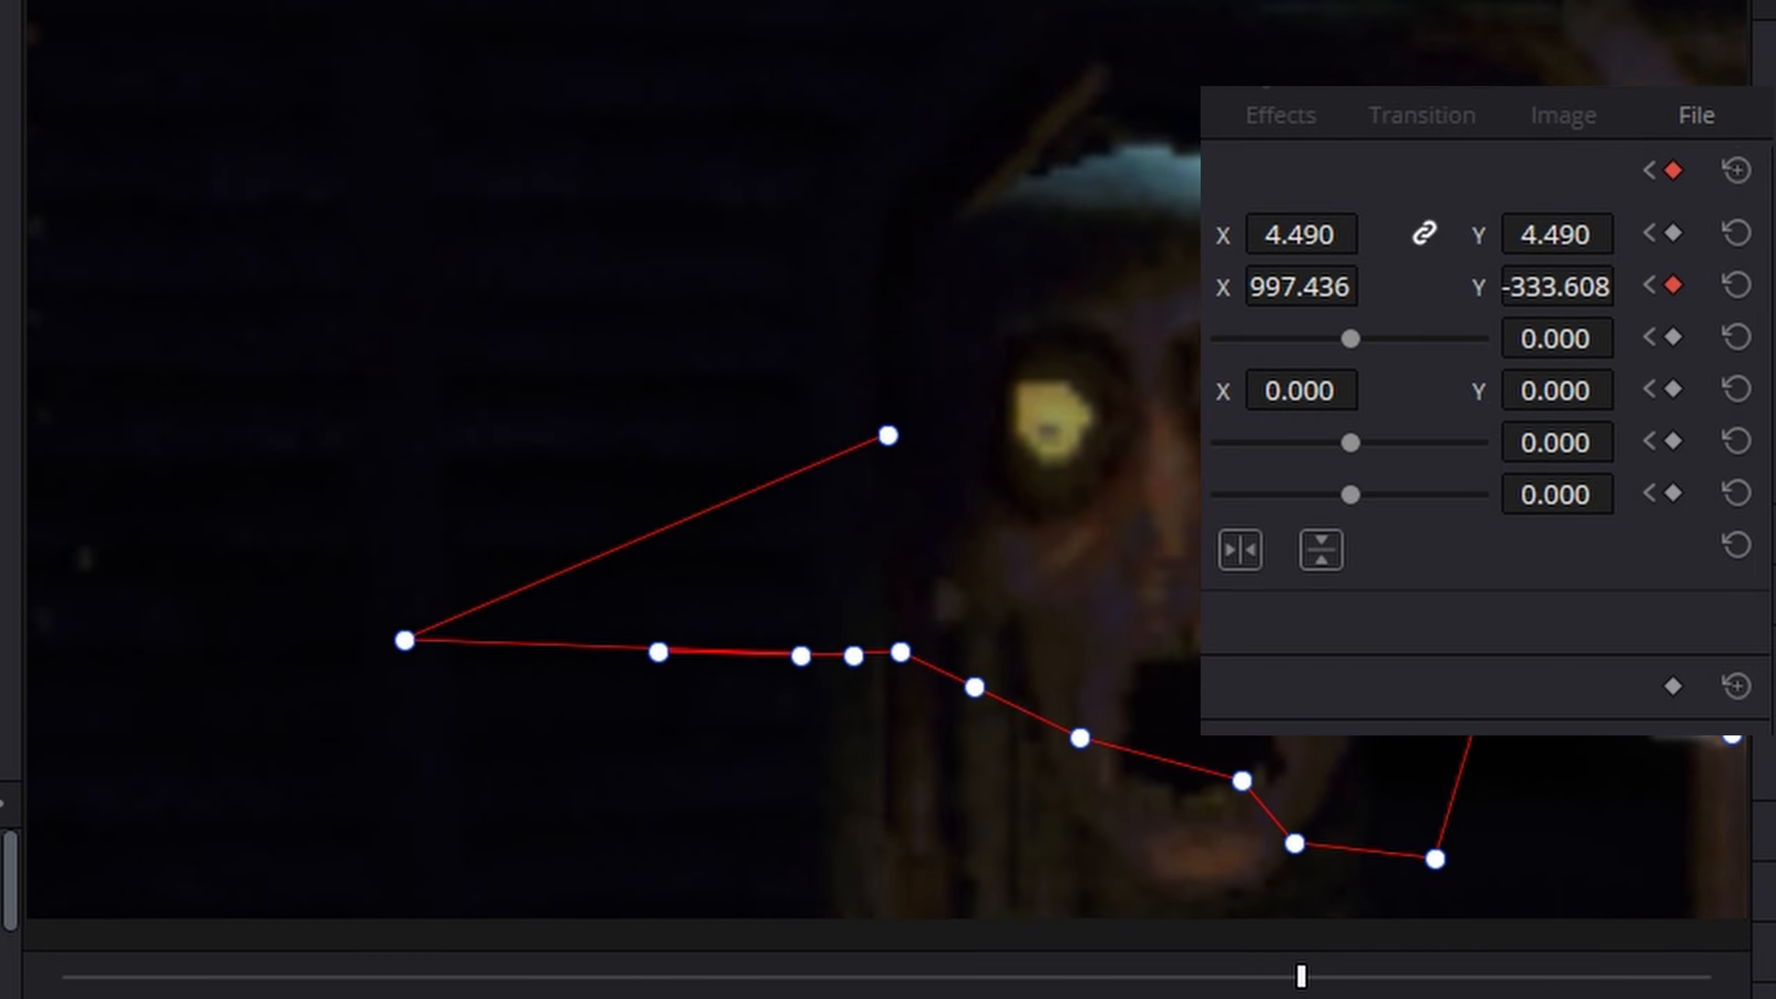
{"action": "key", "text": "Right"}
{"action": "key", "text": "Right"}
{"action": "key", "text": "Right"}
{"action": "key", "text": "Right"}
{"action": "left_click_drag", "start_coordinate": [1317, 298], "coordinate": [1274, 297]}
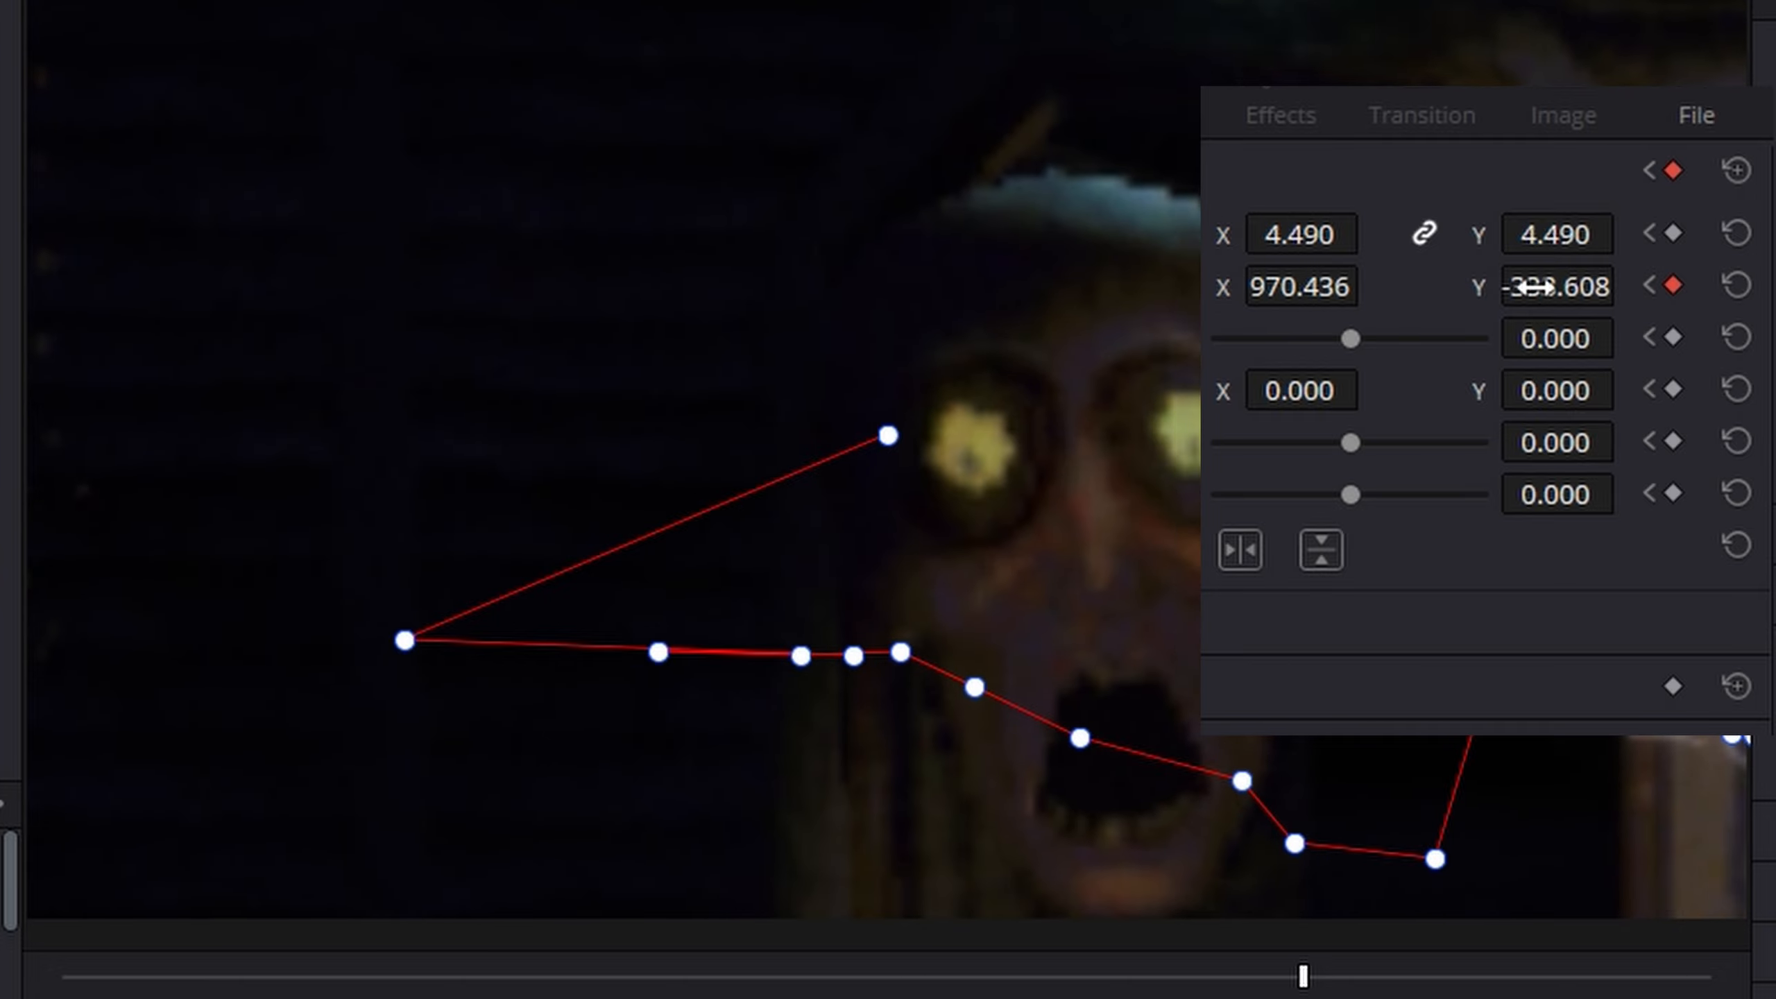
{"action": "left_click_drag", "start_coordinate": [1531, 287], "coordinate": [1661, 286]}
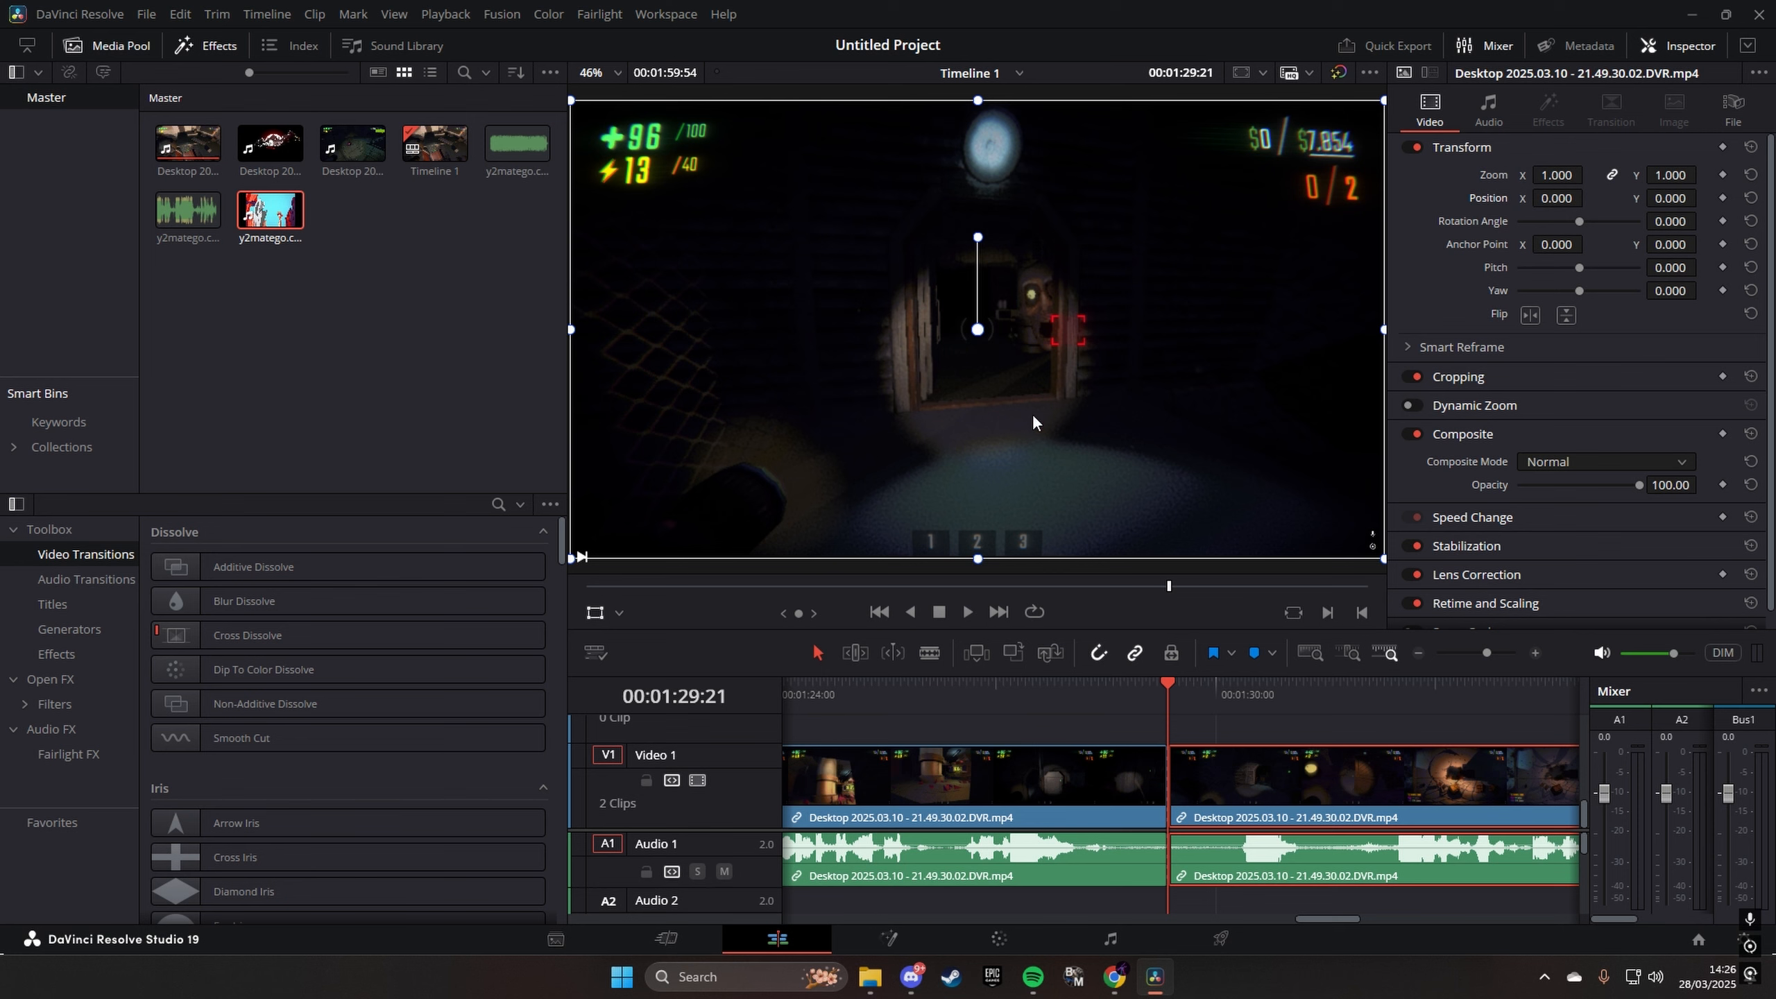
- Place the "Wile E. Coyote Falling and Screaming" video from the YouTube folder above the gameplay at 00:01:29:21 and scale it down
{"action": "left_click", "coordinate": [870, 977]}
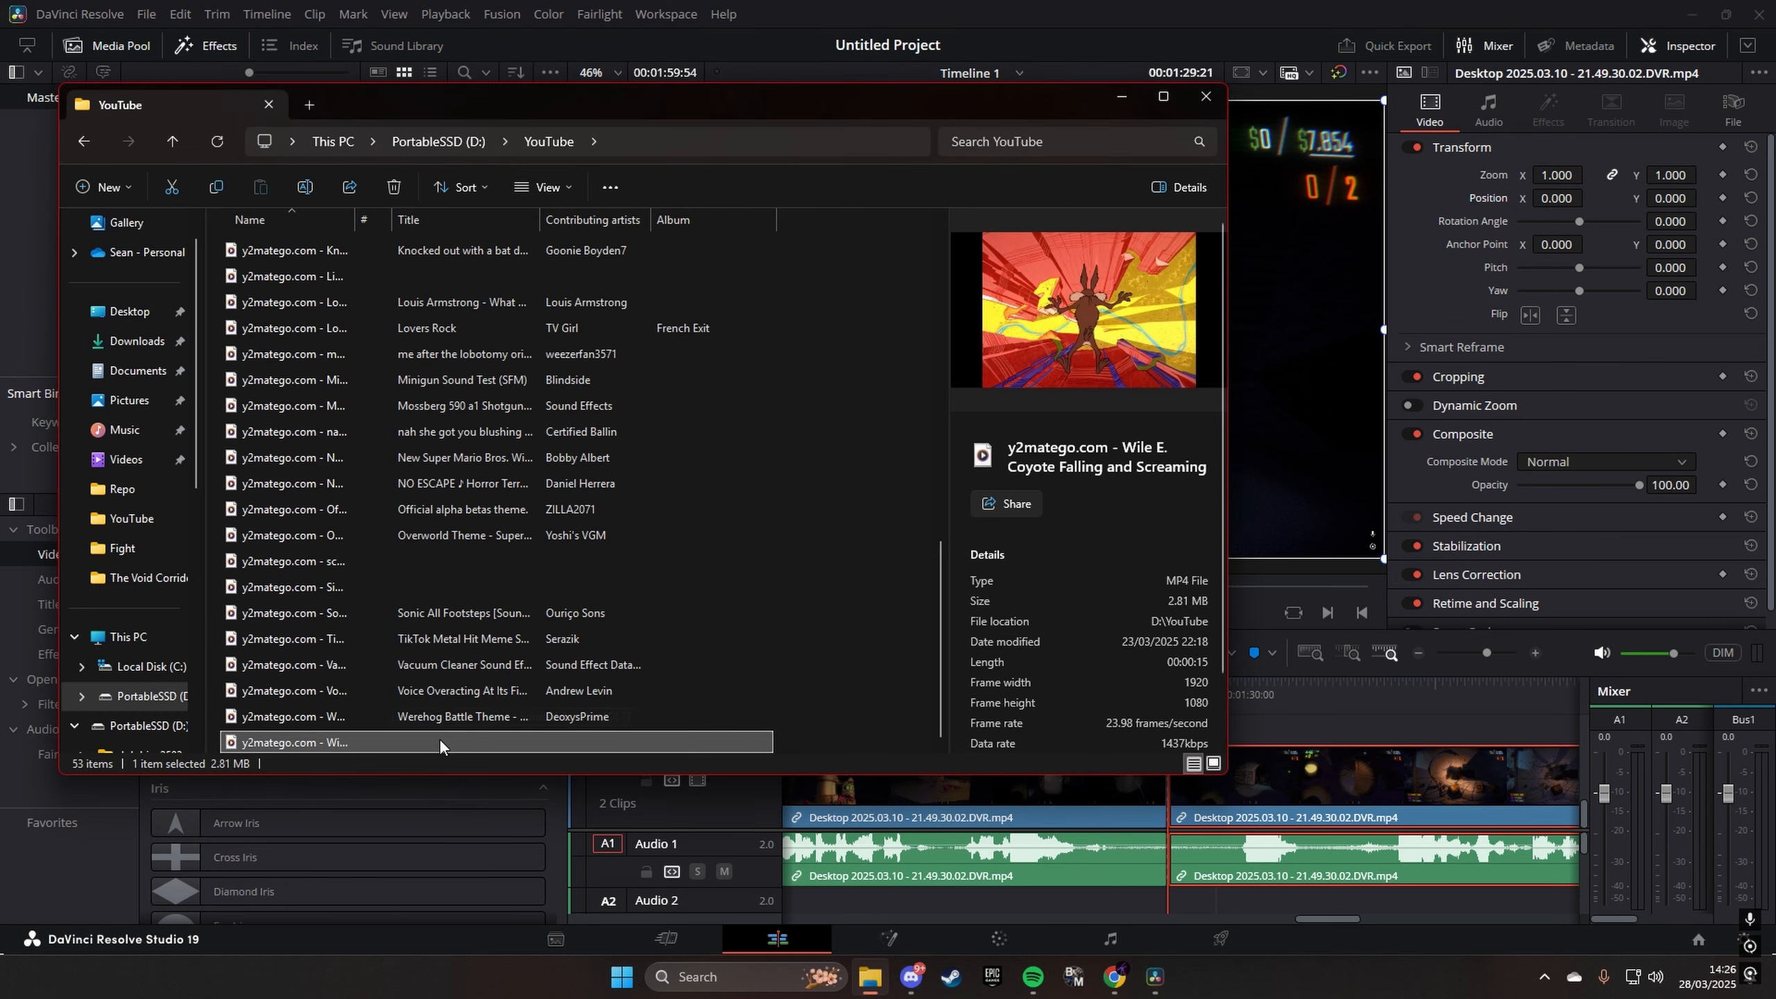
{"action": "left_click_drag", "start_coordinate": [435, 743], "coordinate": [1224, 738]}
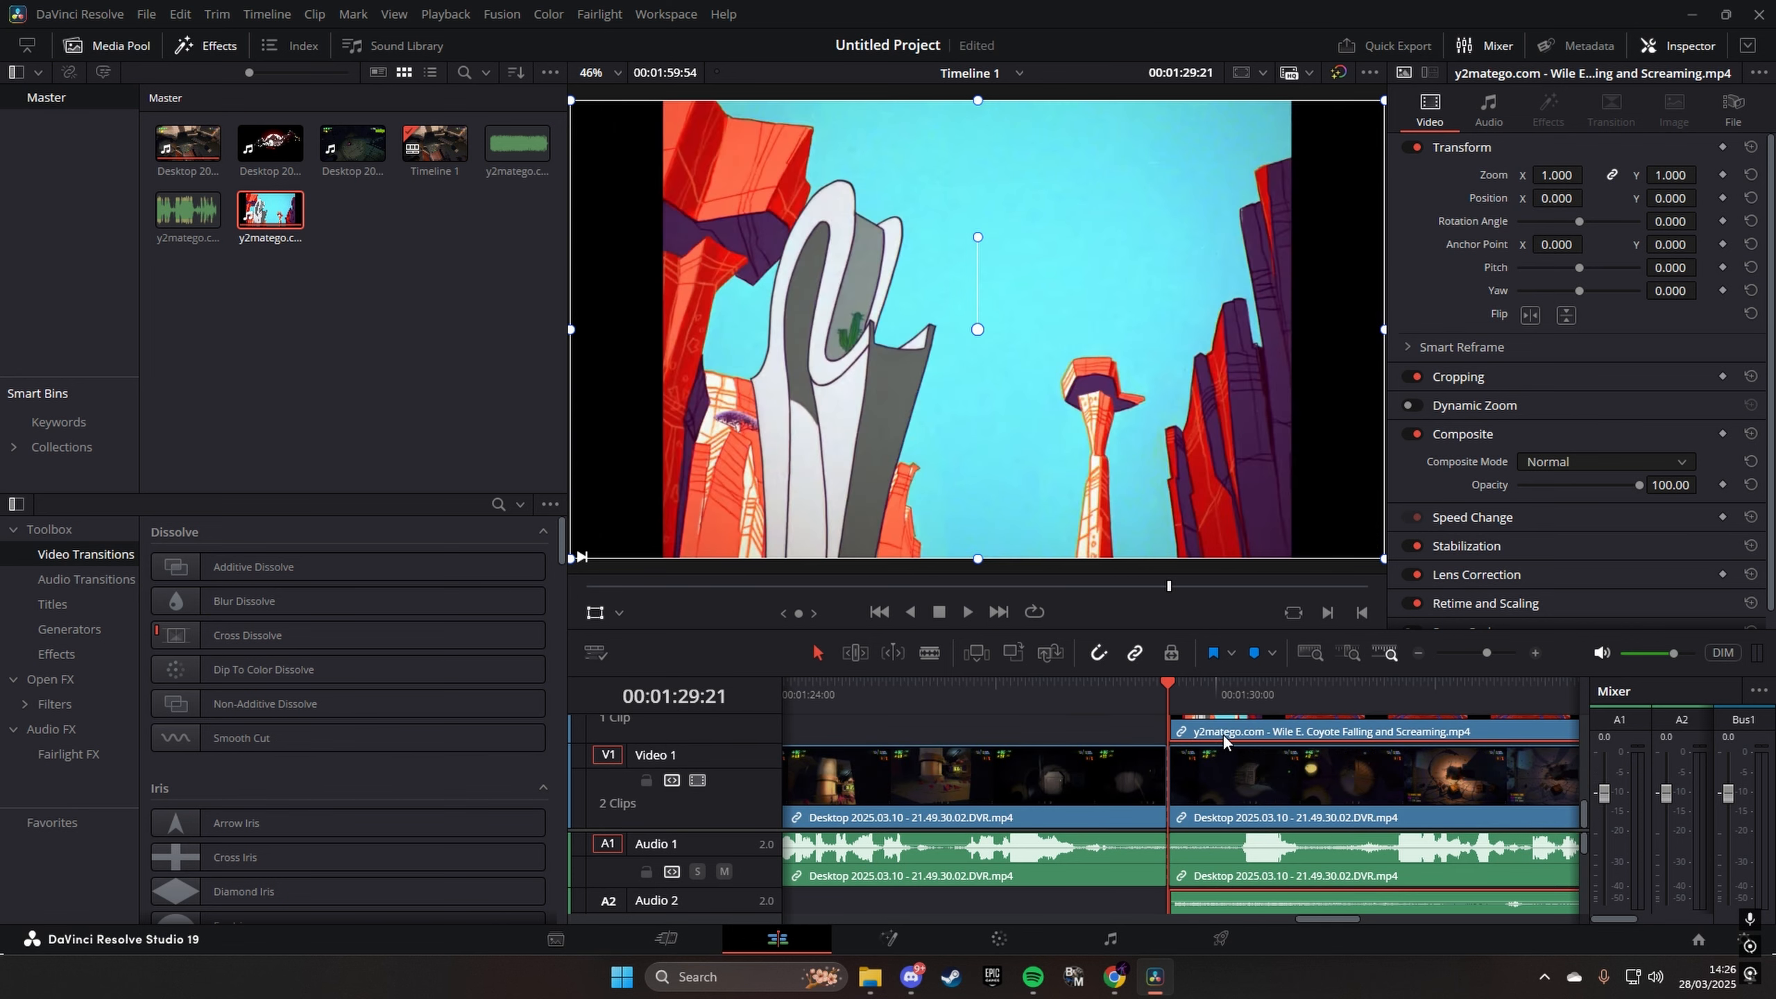
{"action": "mouse_move", "coordinate": [1570, 175]}
{"action": "left_mouse_down"}
{"action": "mouse_move", "coordinate": [1510, 175]}
{"action": "mouse_move", "coordinate": [1570, 175]}
{"action": "left_mouse_up"}
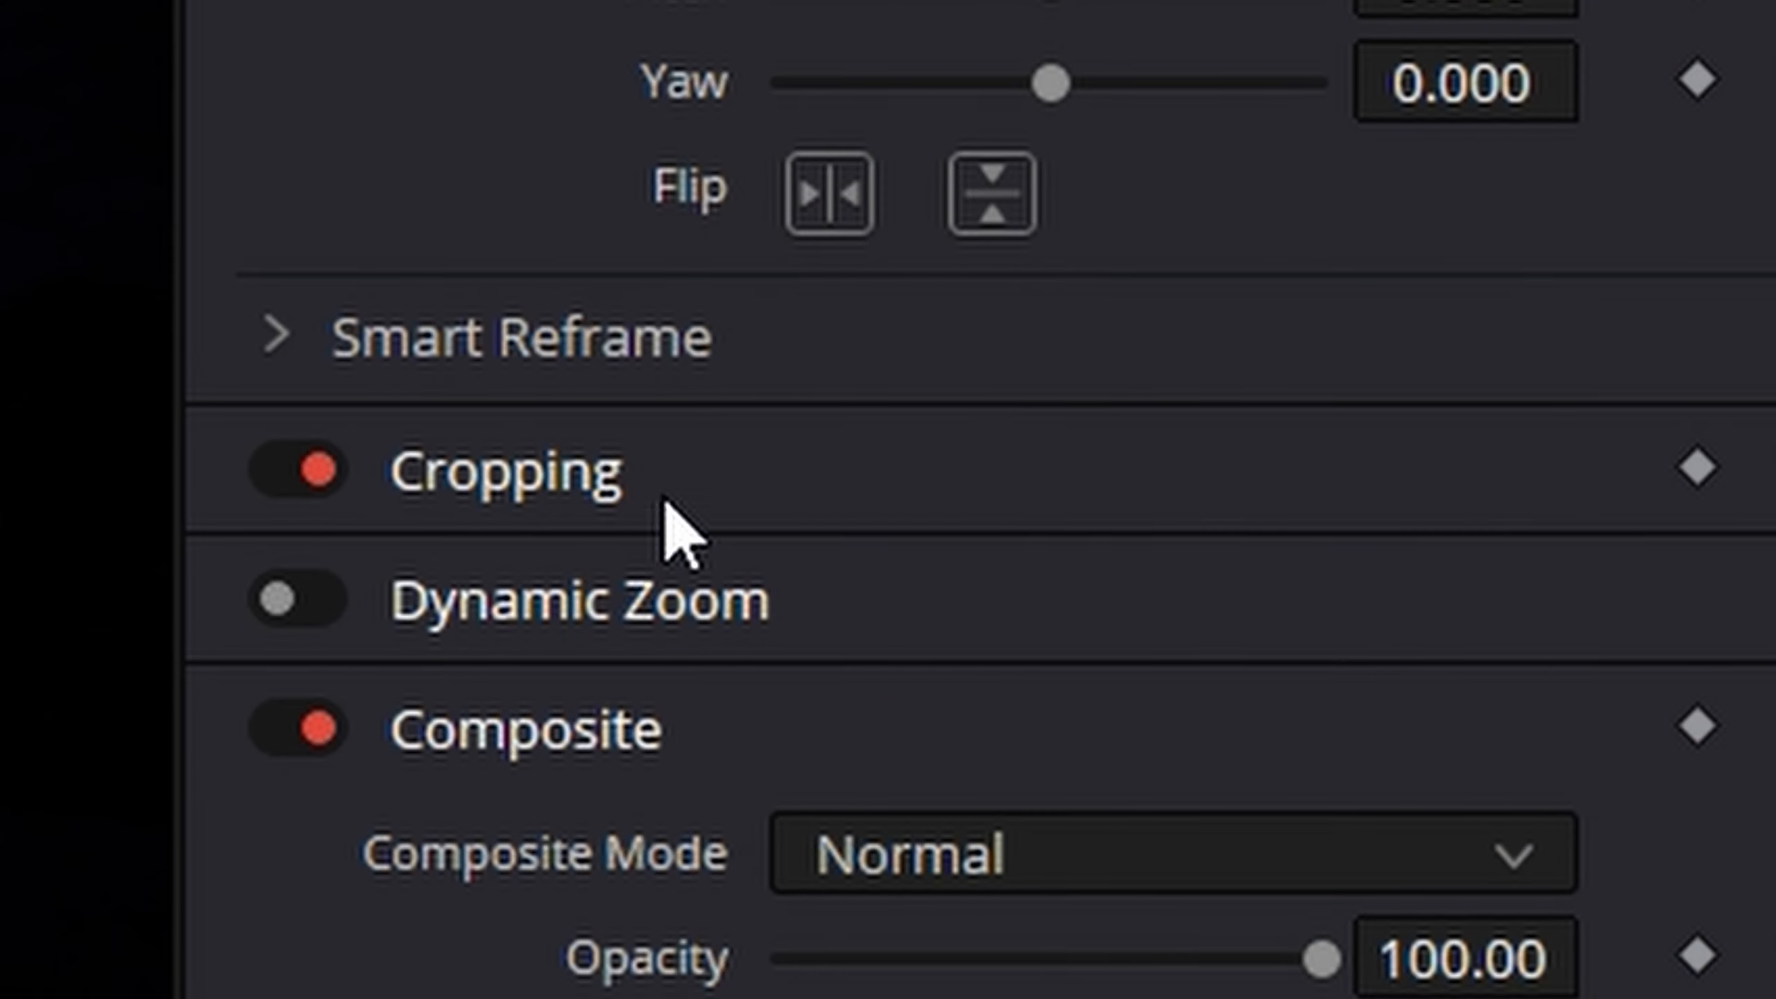
- Crop the cartoon overlay by 307.800 on its right and 219.800 on its left, with a softness of -100
{"action": "left_click", "coordinate": [753, 469]}
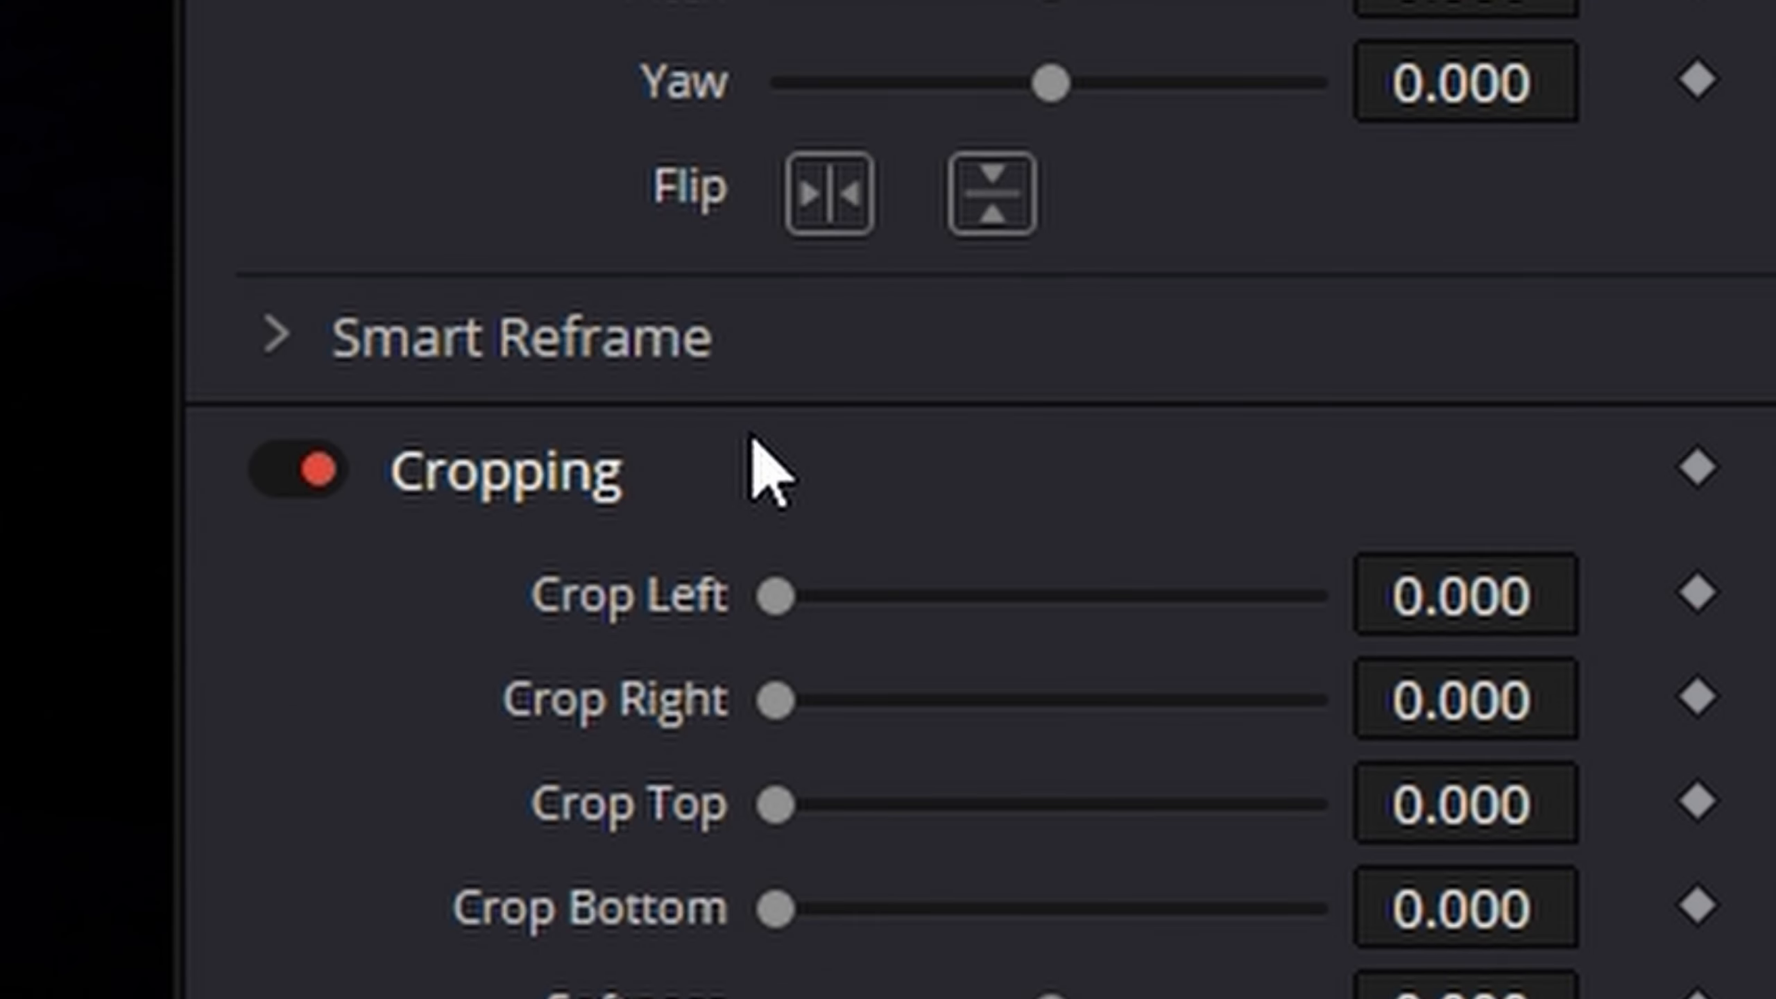
{"action": "left_click_drag", "start_coordinate": [895, 438], "coordinate": [964, 438]}
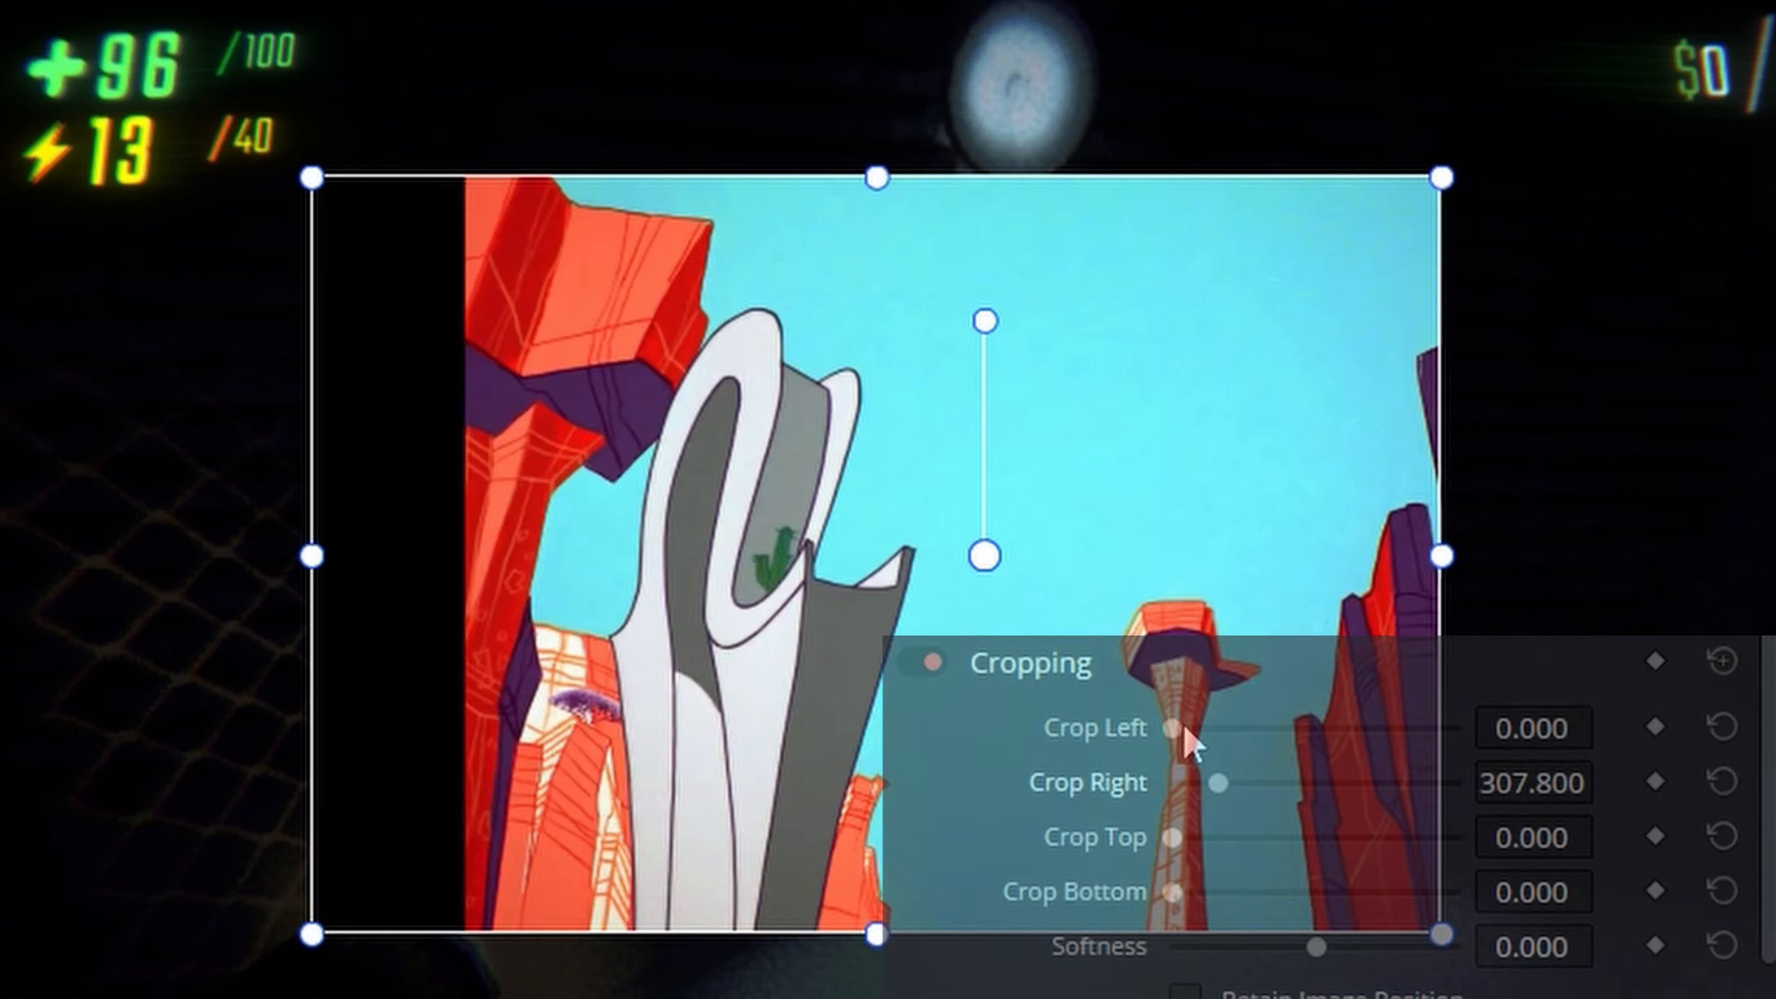
{"action": "left_click_drag", "start_coordinate": [914, 357], "coordinate": [946, 357]}
{"action": "mouse_move", "coordinate": [1172, 838]}
{"action": "left_mouse_down"}
{"action": "mouse_move", "coordinate": [1229, 845]}
{"action": "mouse_move", "coordinate": [1144, 829]}
{"action": "left_mouse_up"}
{"action": "mouse_move", "coordinate": [1172, 893]}
{"action": "left_mouse_down"}
{"action": "mouse_move", "coordinate": [1284, 904]}
{"action": "mouse_move", "coordinate": [1173, 903]}
{"action": "left_mouse_up"}
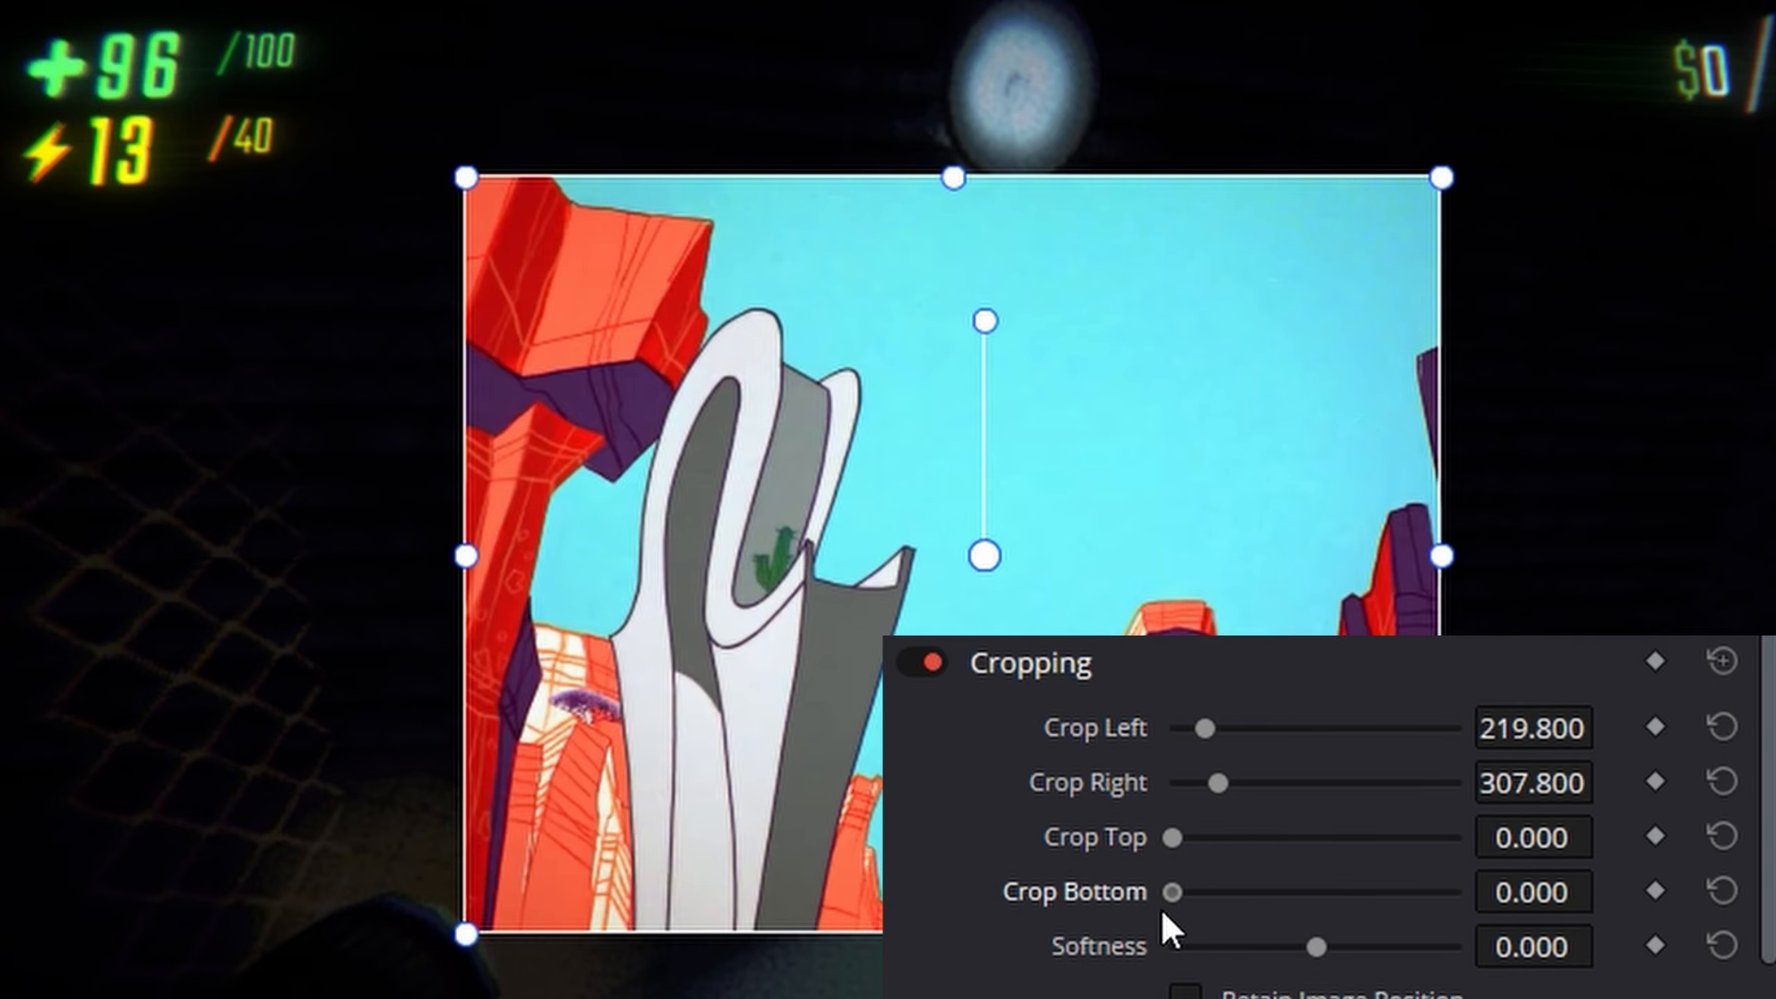
{"action": "left_click_drag", "start_coordinate": [1316, 946], "coordinate": [940, 952]}
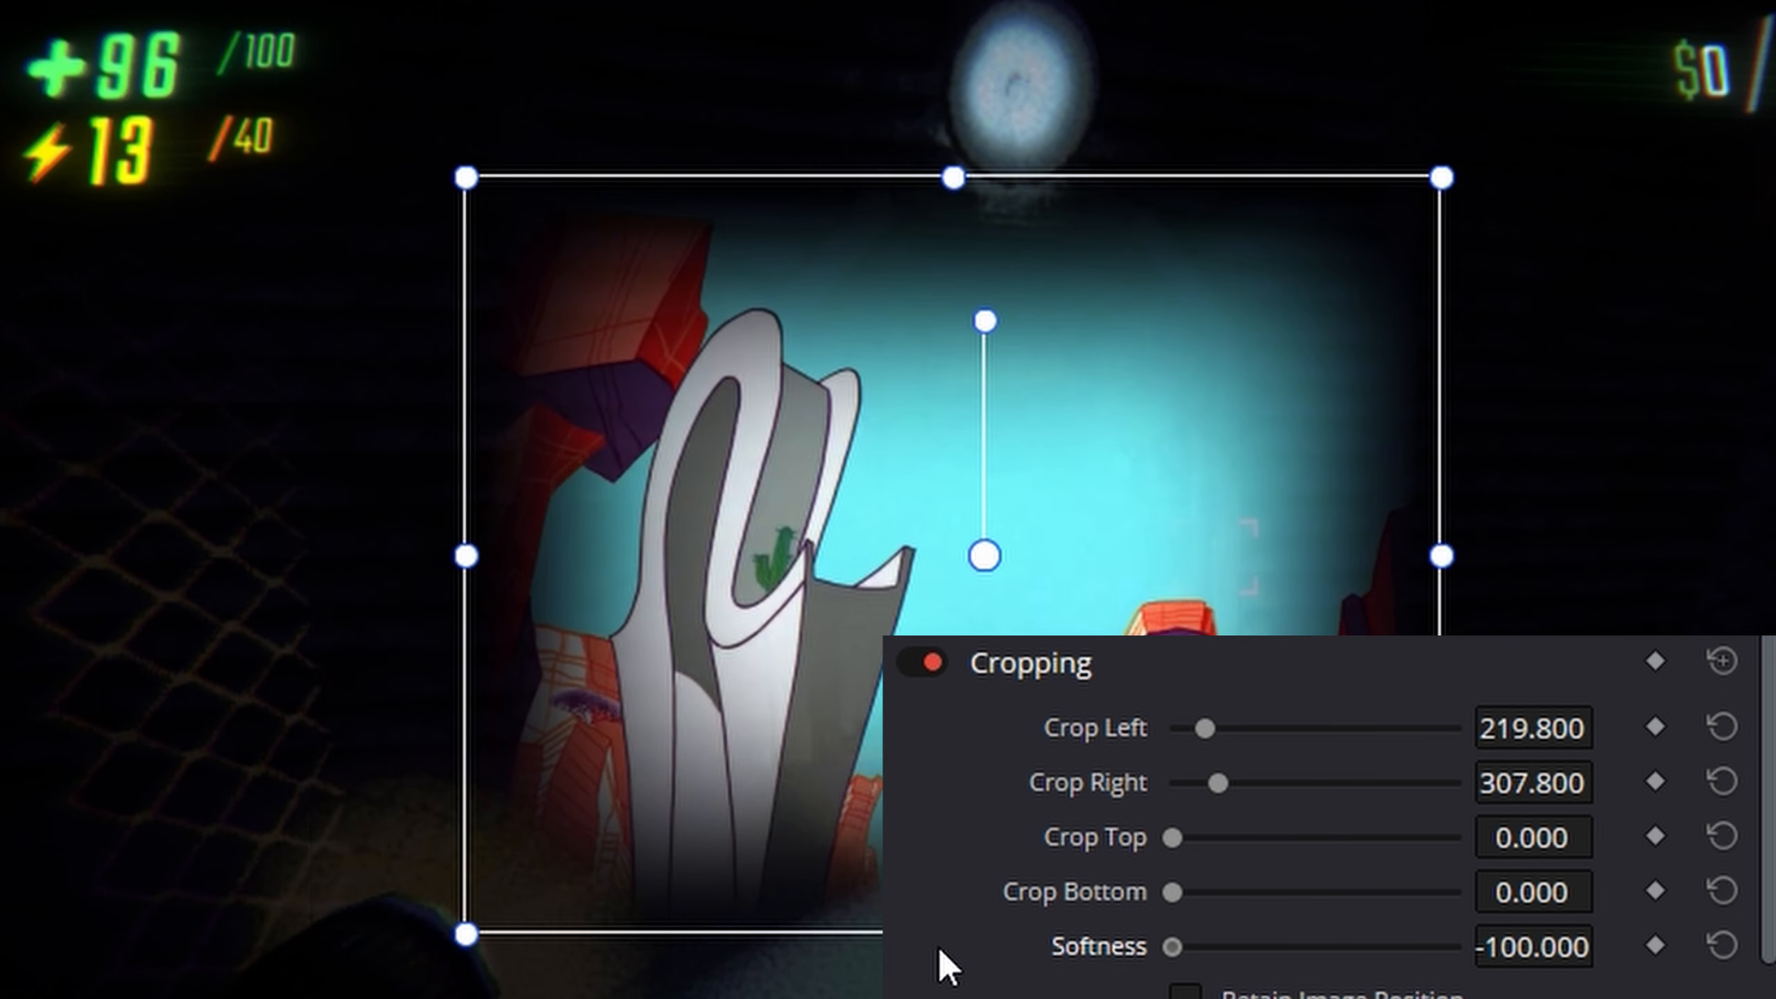
- Set the cartoon overlay's crop softness to -72.520, and reset all of its cropping values
{"action": "left_click_drag", "start_coordinate": [1172, 952], "coordinate": [1213, 960]}
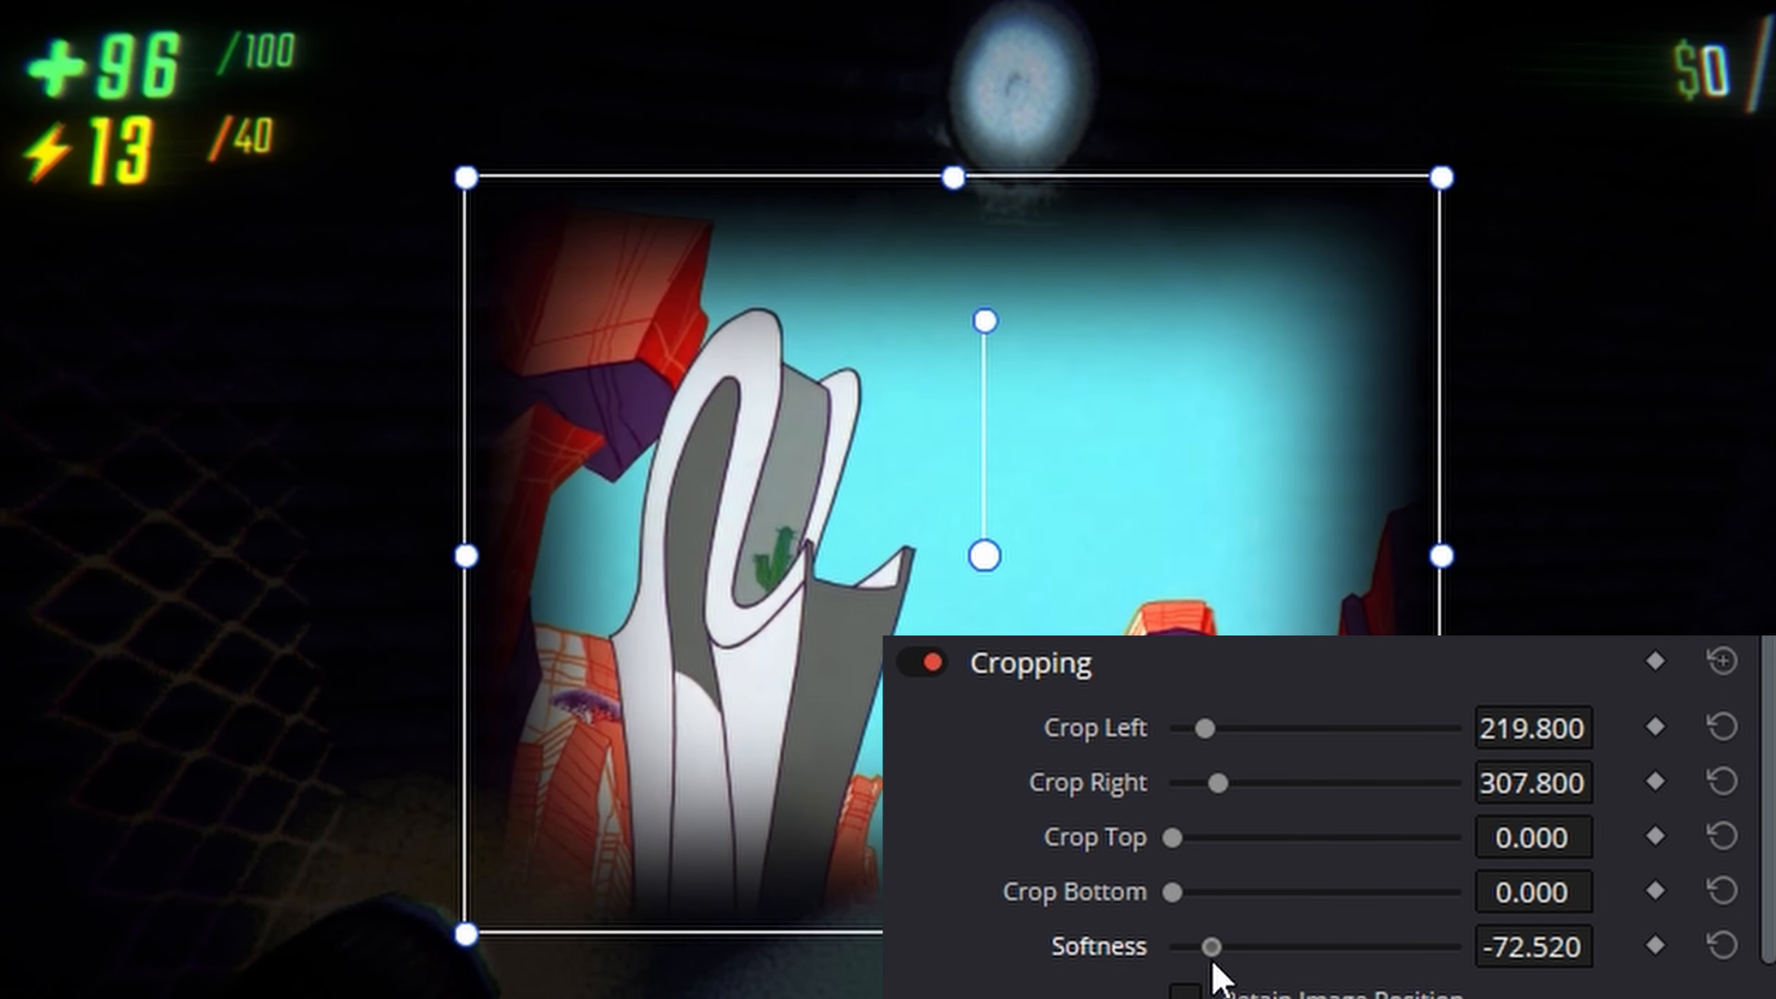
{"action": "left_click", "coordinate": [1721, 661]}
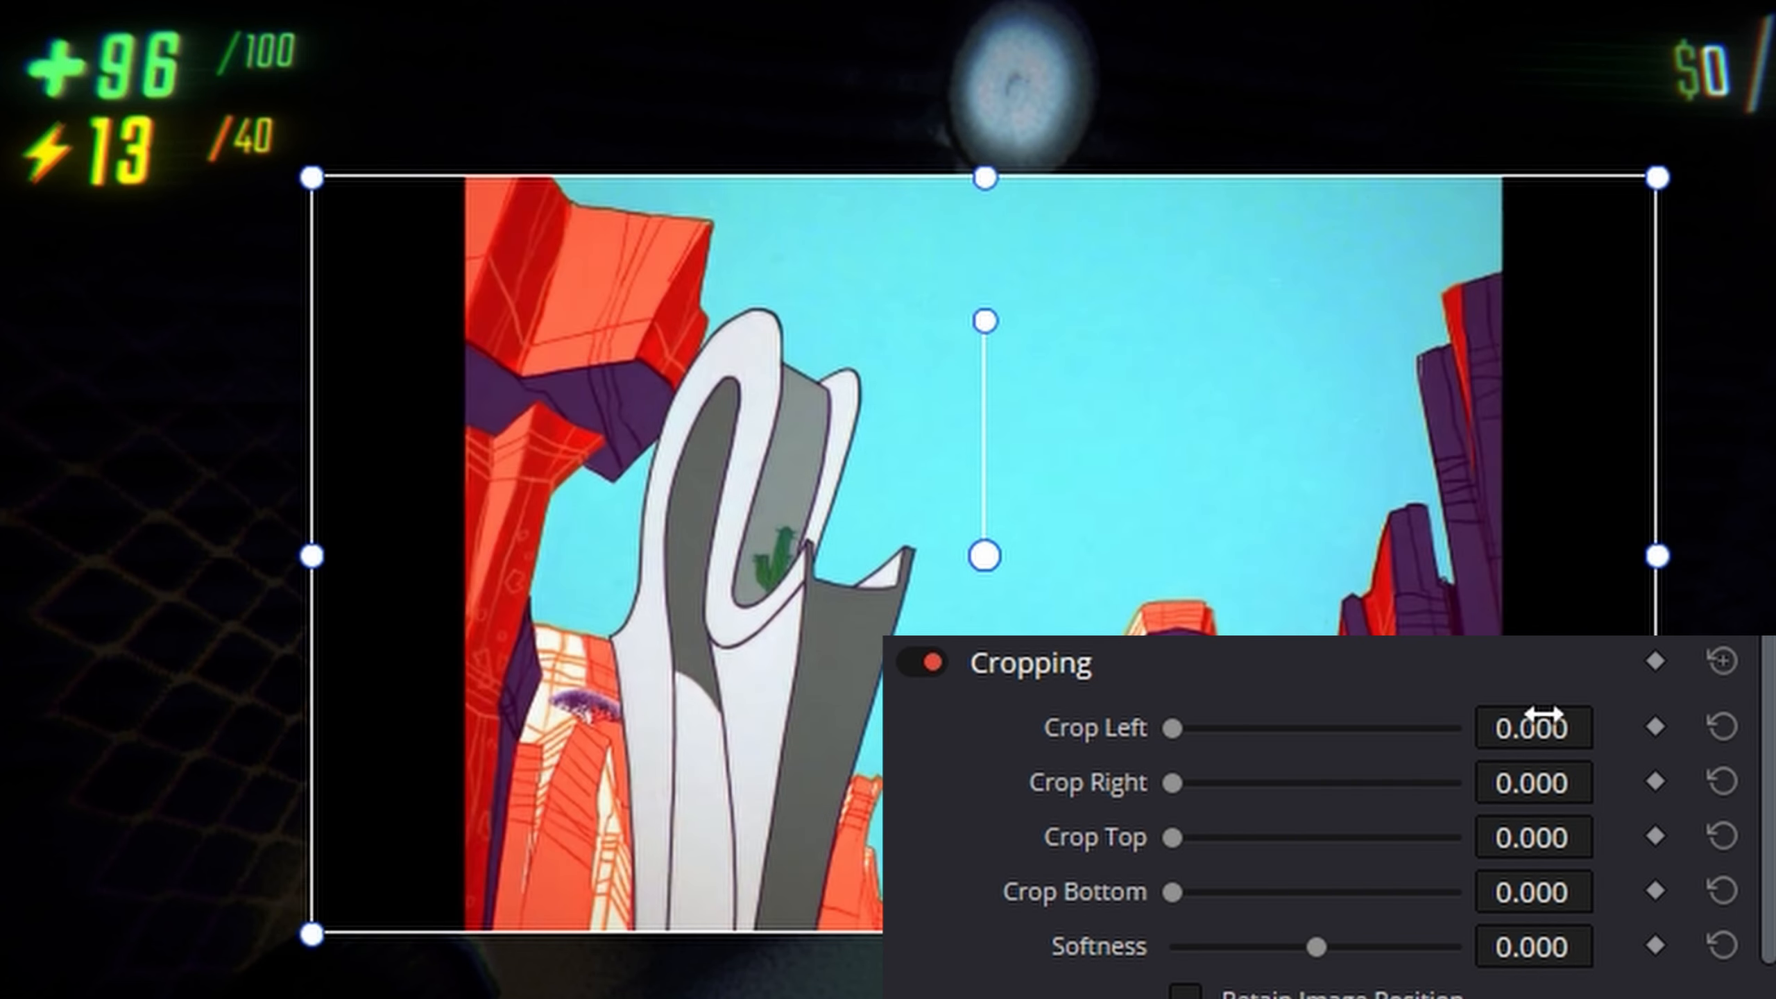
- Keyframe all the overlay's uncropped values, and further on crop it by 249.200 on its right and 219.800 on its left
{"action": "left_click", "coordinate": [1656, 661]}
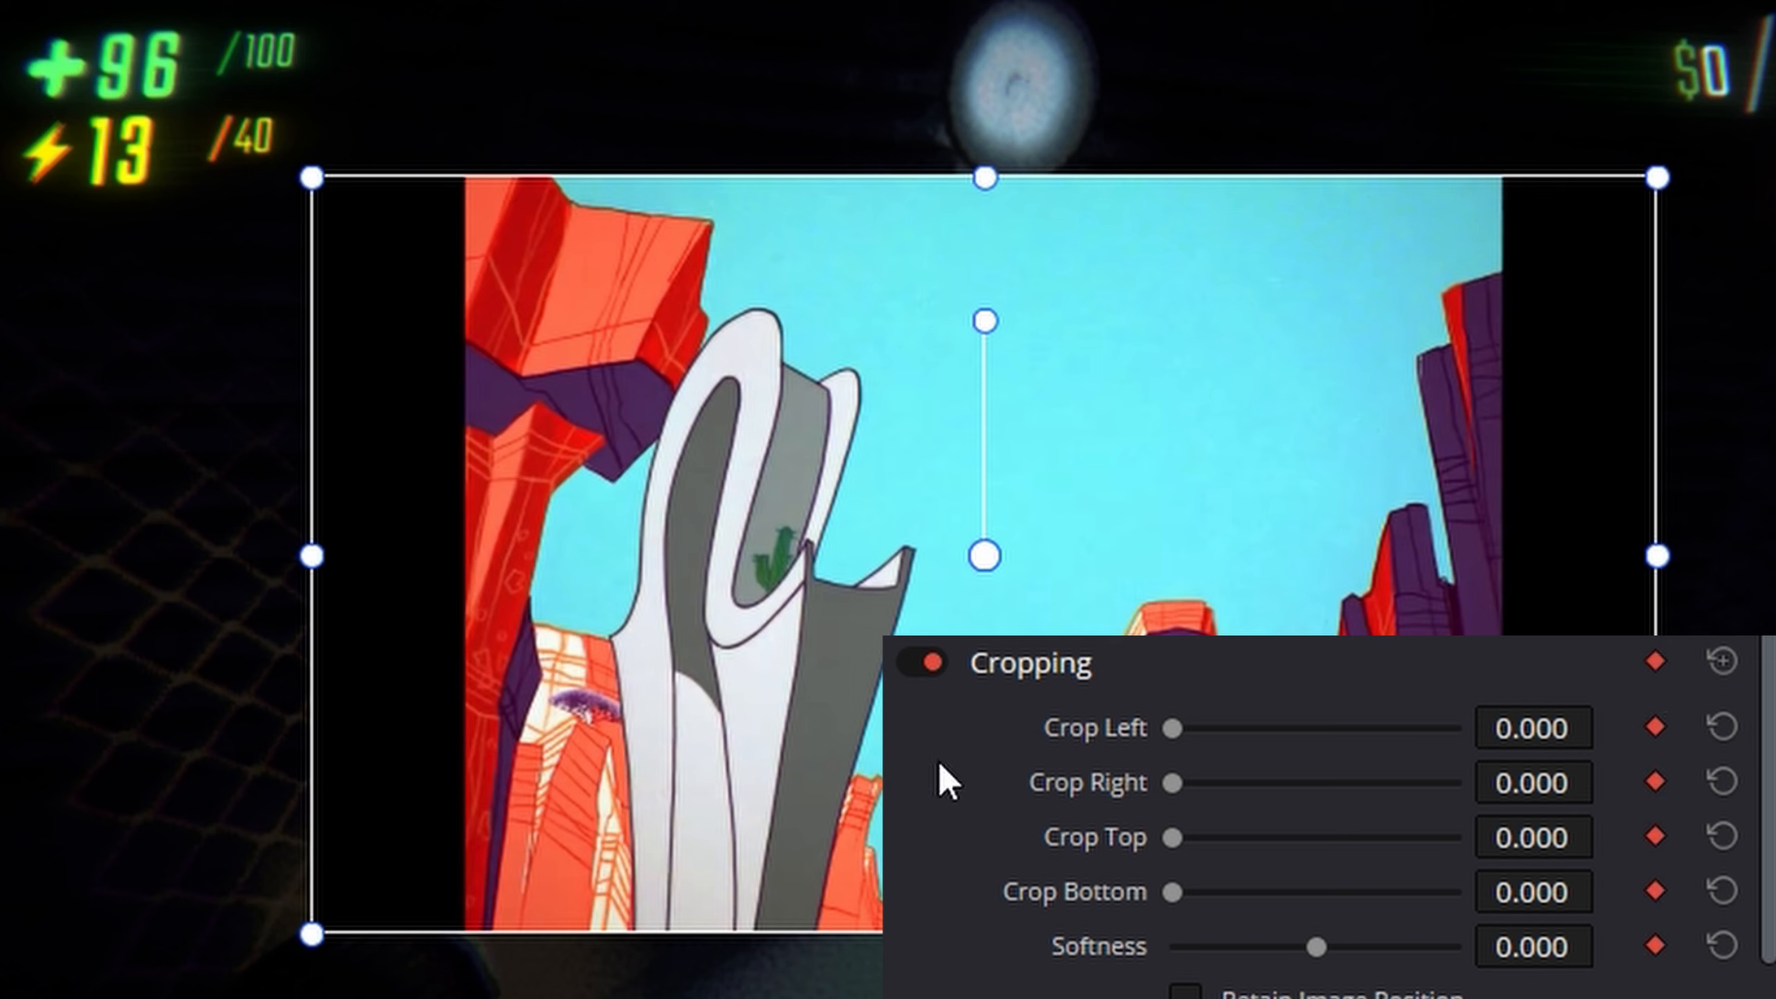
{"action": "key", "text": "space"}
{"action": "left_click_drag", "start_coordinate": [1161, 782], "coordinate": [1208, 783]}
{"action": "left_click_drag", "start_coordinate": [1168, 726], "coordinate": [1203, 727]}
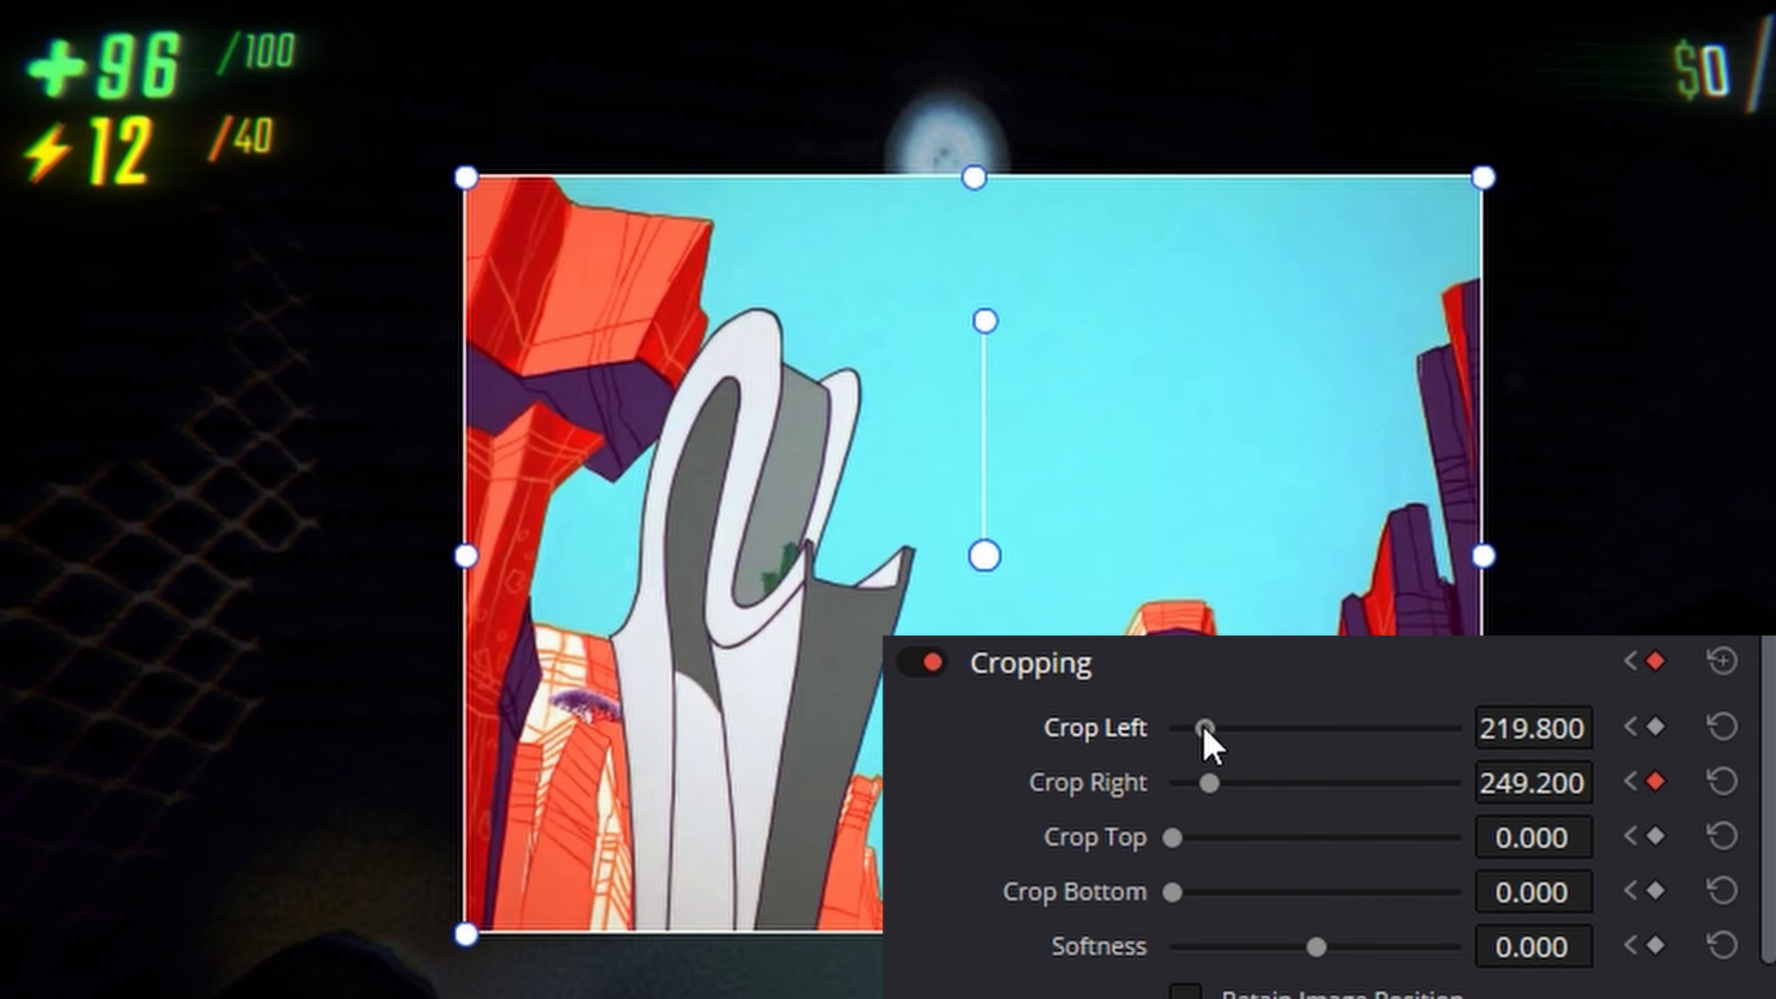
- Play back the keyframed crop on the overlay and reset all of its cropping values
{"action": "key", "text": "space"}
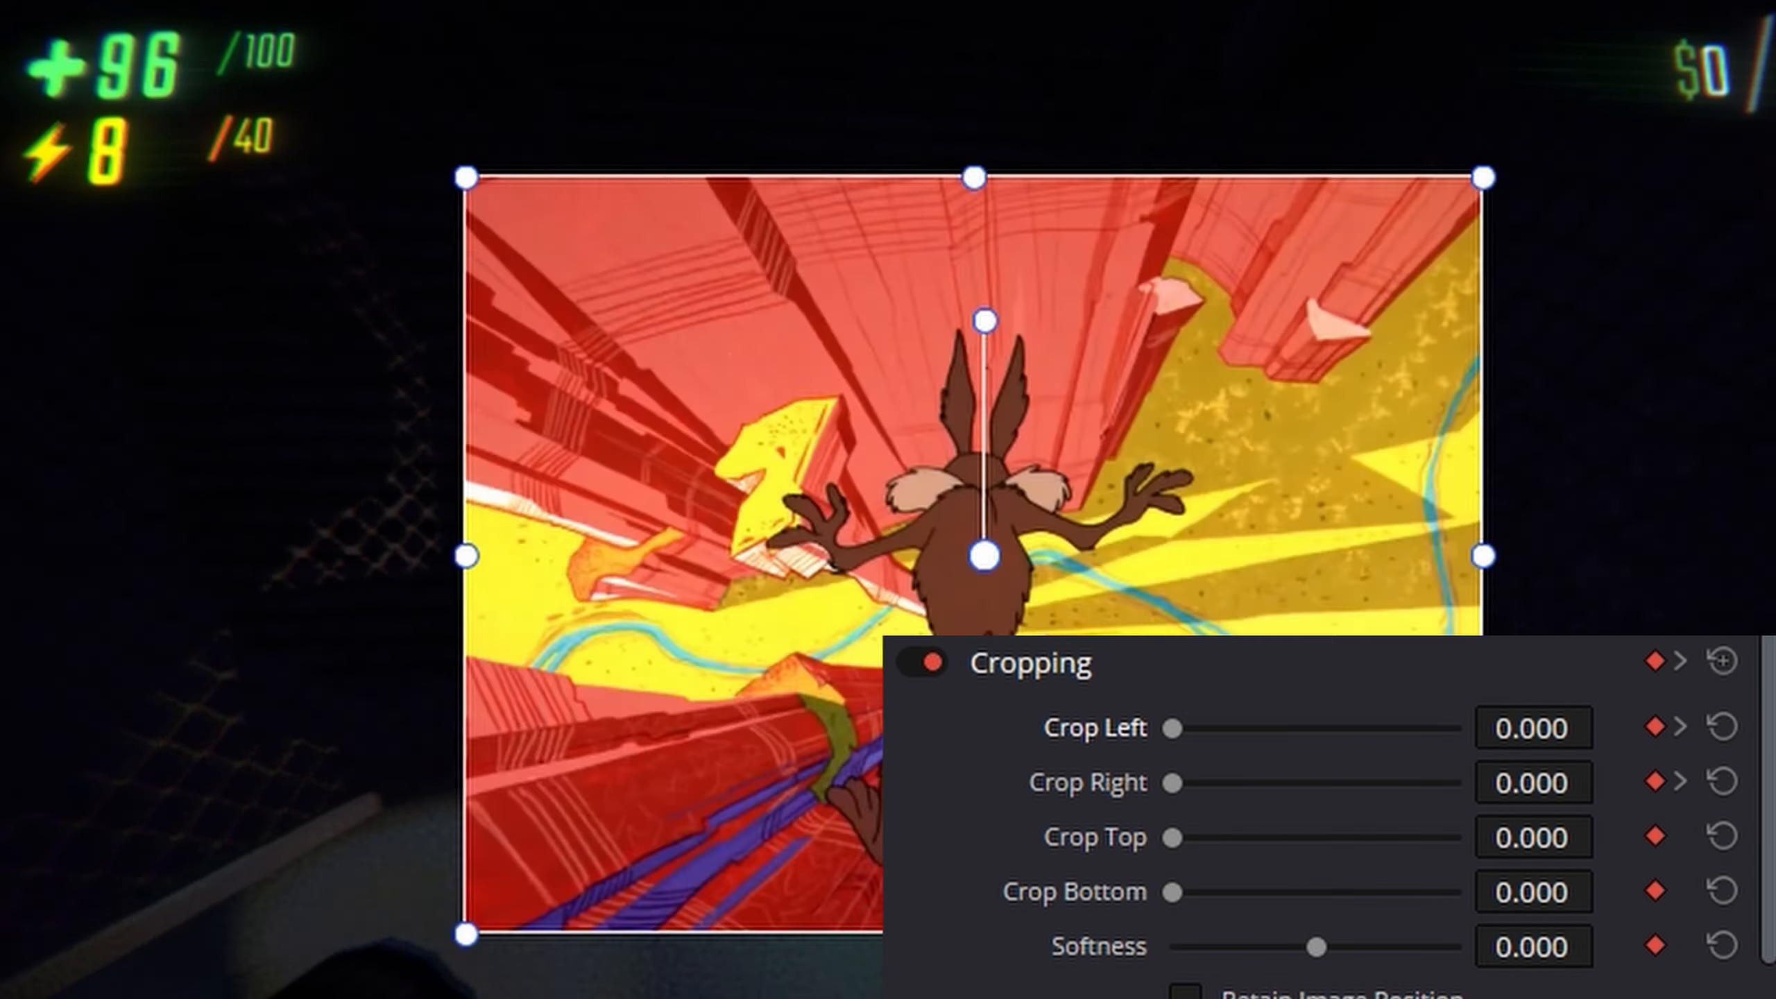
{"action": "key", "text": "space"}
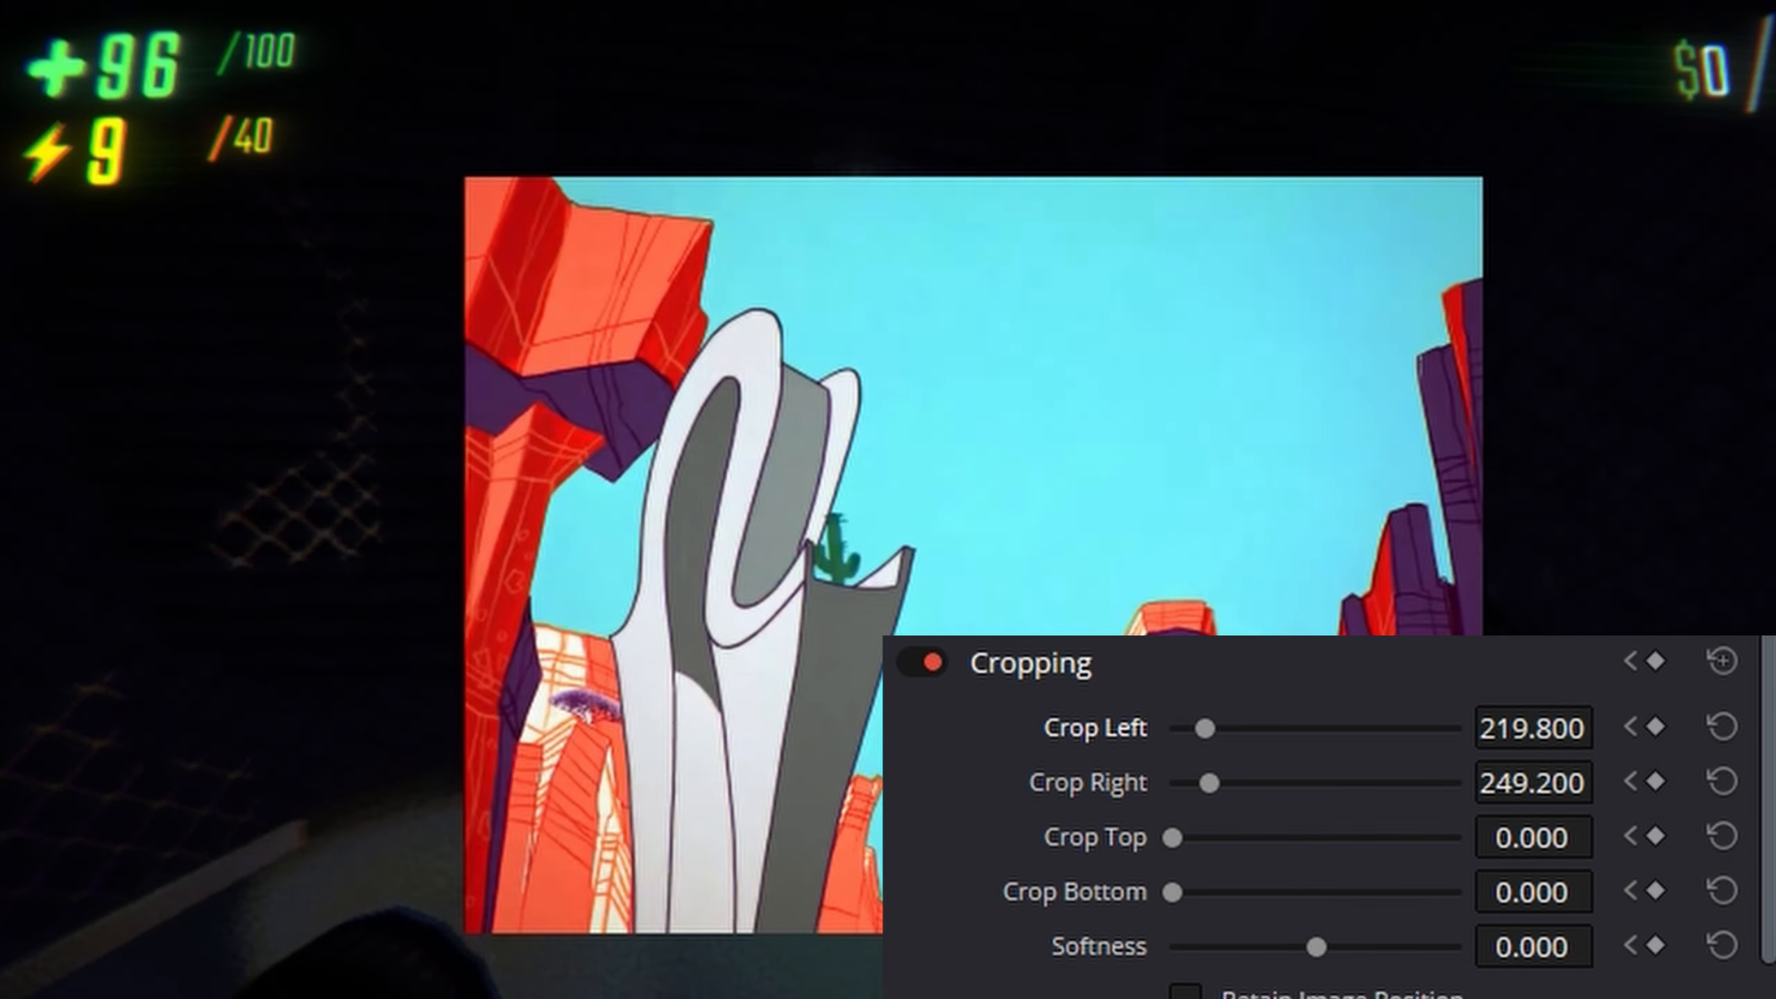
{"action": "key", "text": "space"}
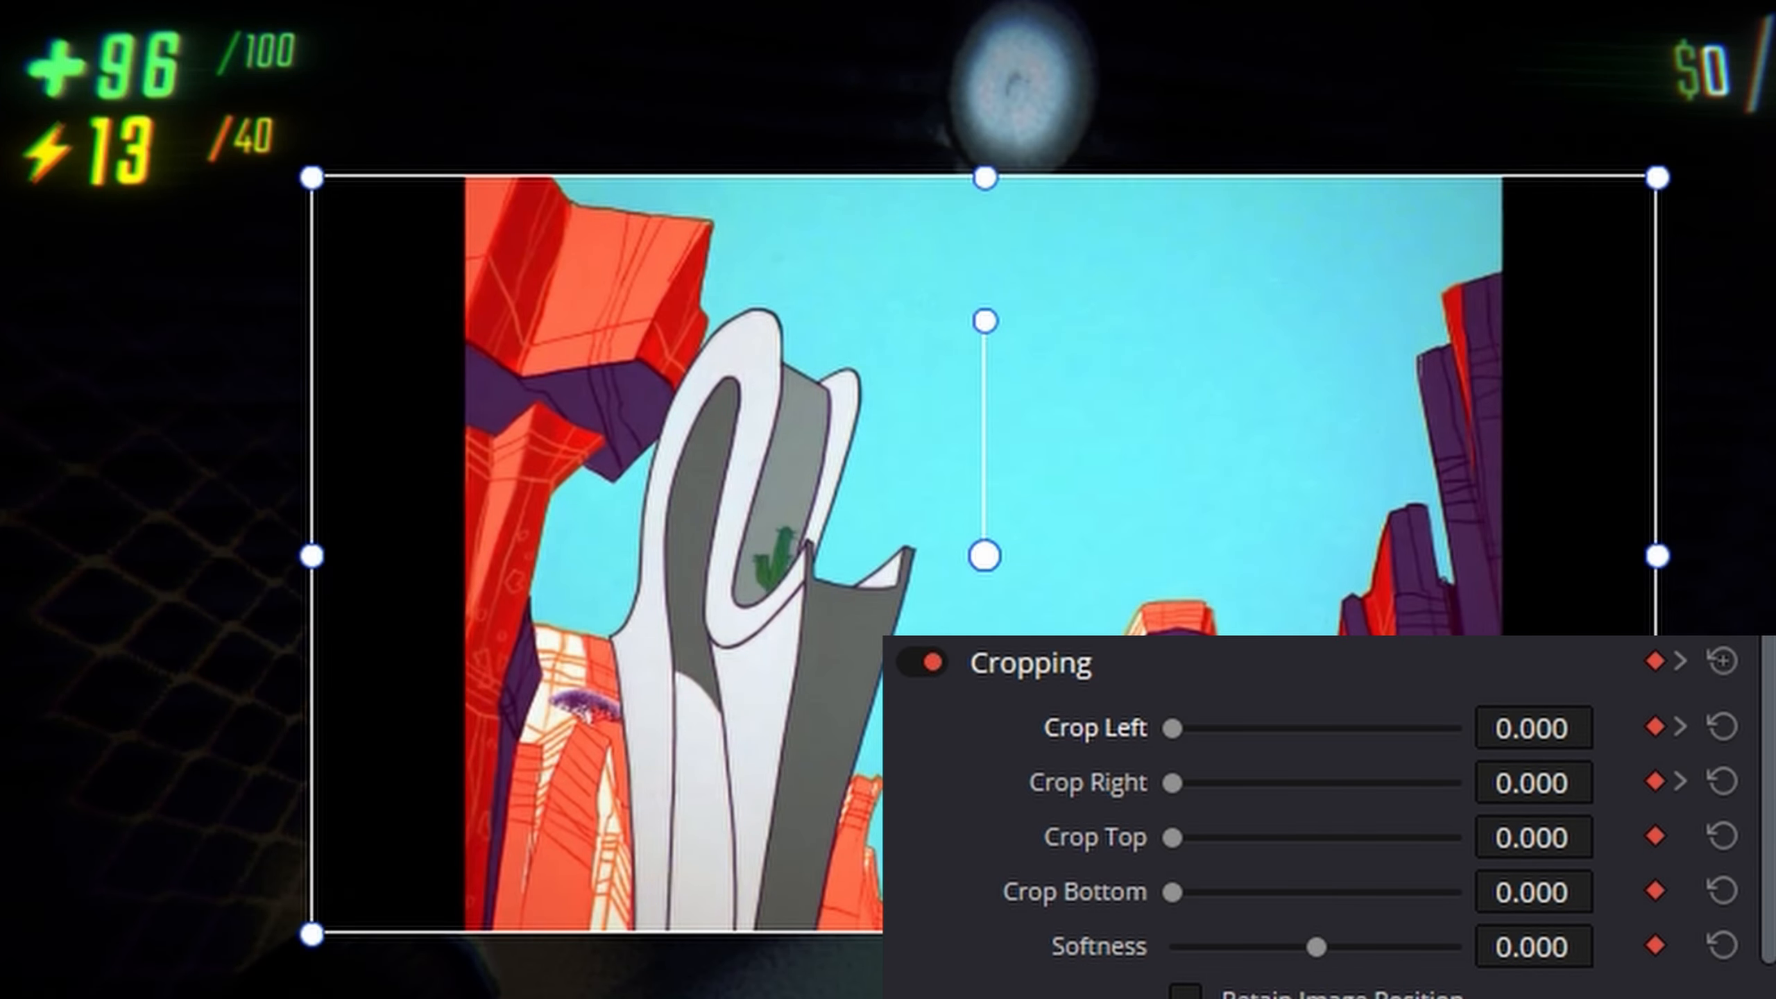
{"action": "left_click", "coordinate": [1722, 662]}
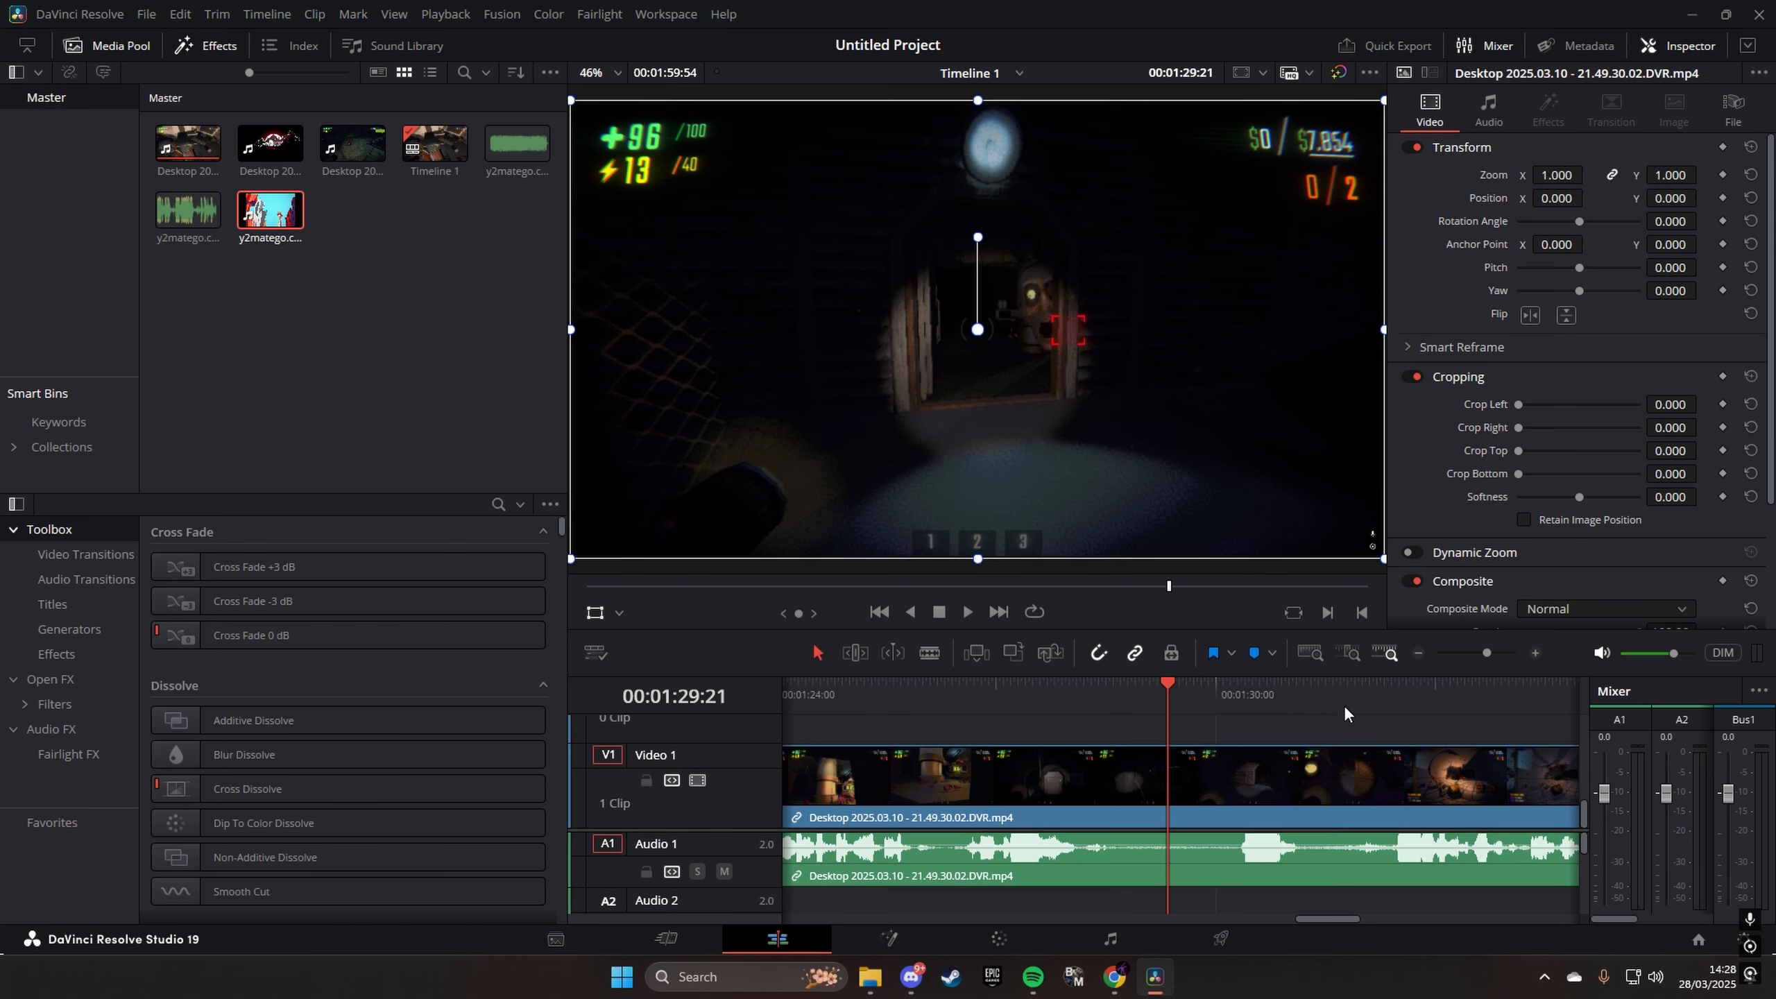
- Split the gameplay clip with the blade tool at 00:01:29:21
{"action": "left_click", "coordinate": [1479, 653]}
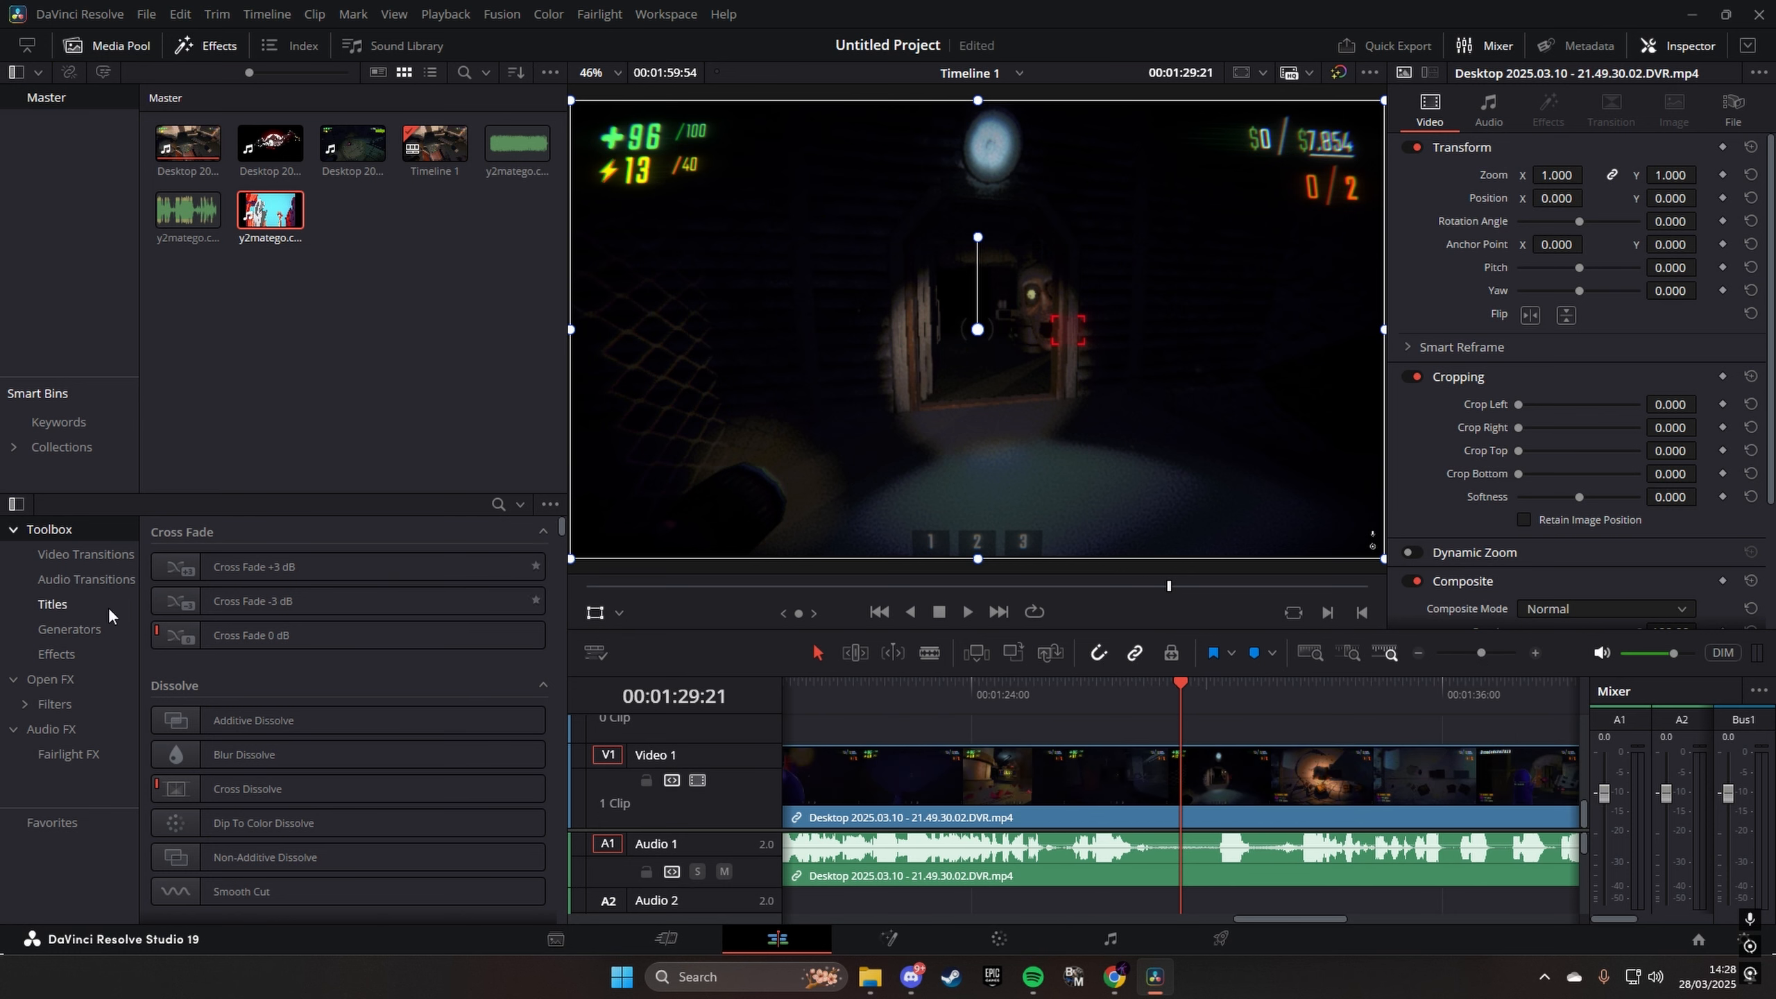
{"action": "left_click", "coordinate": [931, 653]}
{"action": "left_click", "coordinate": [1495, 656]}
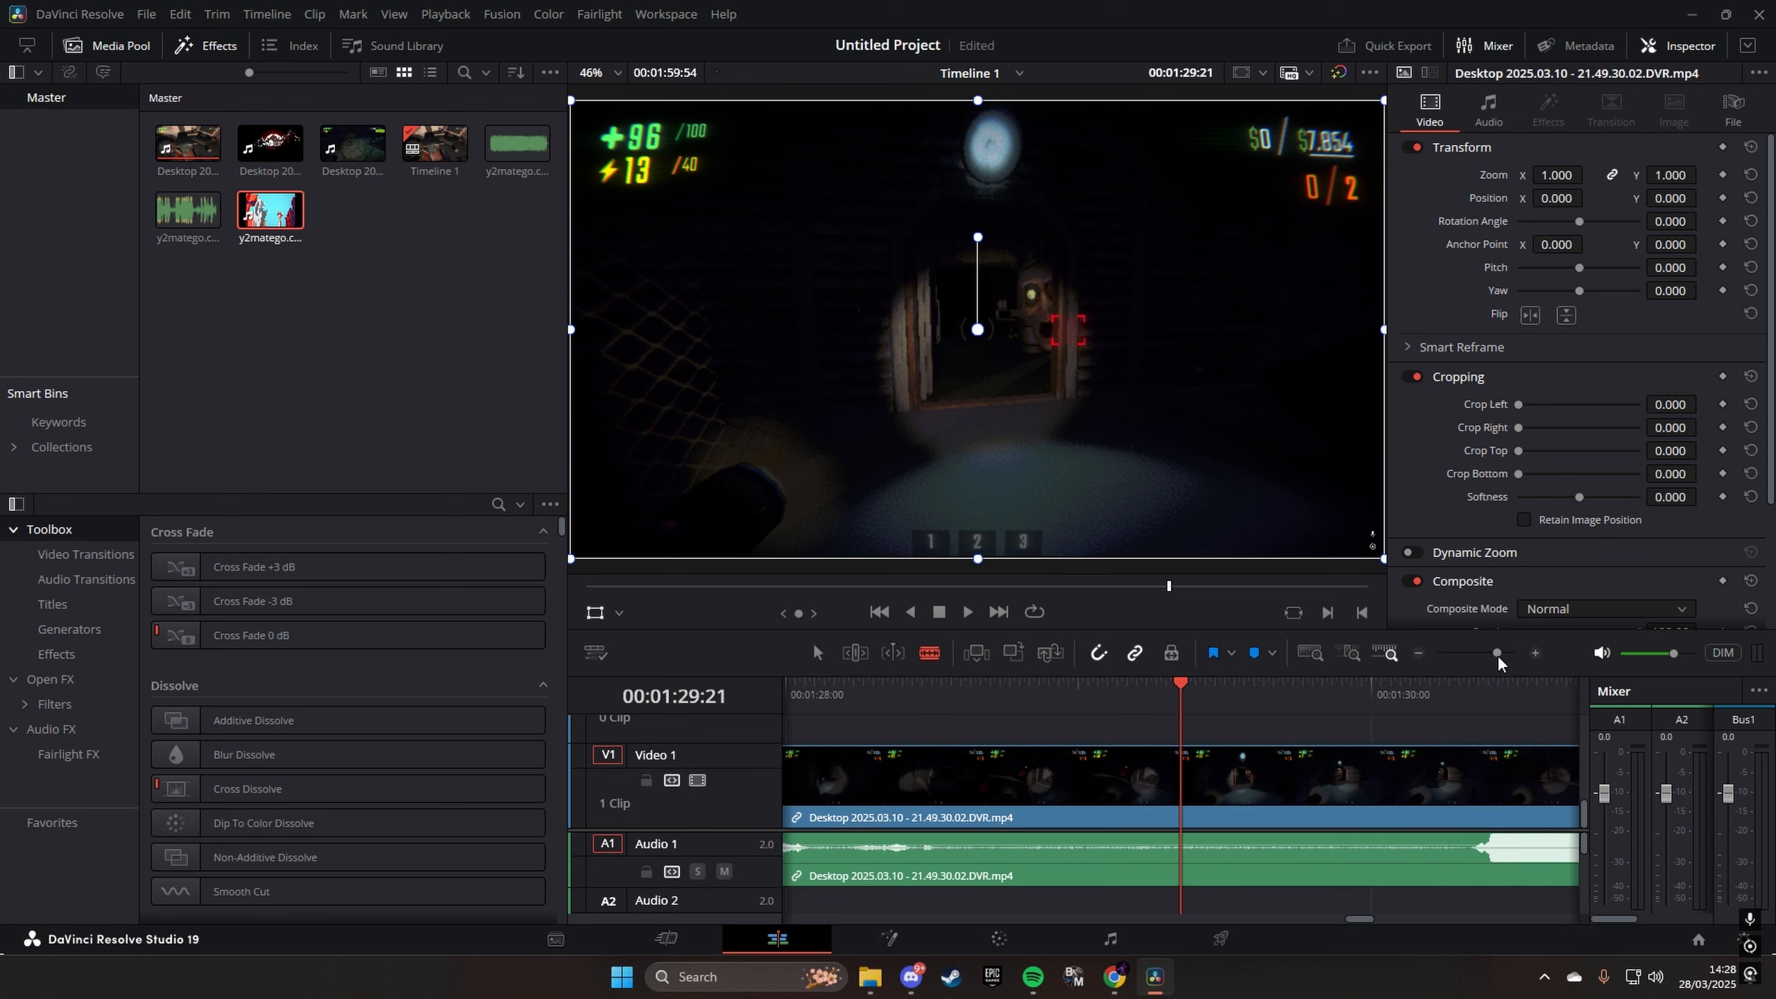
{"action": "left_click", "coordinate": [1182, 836]}
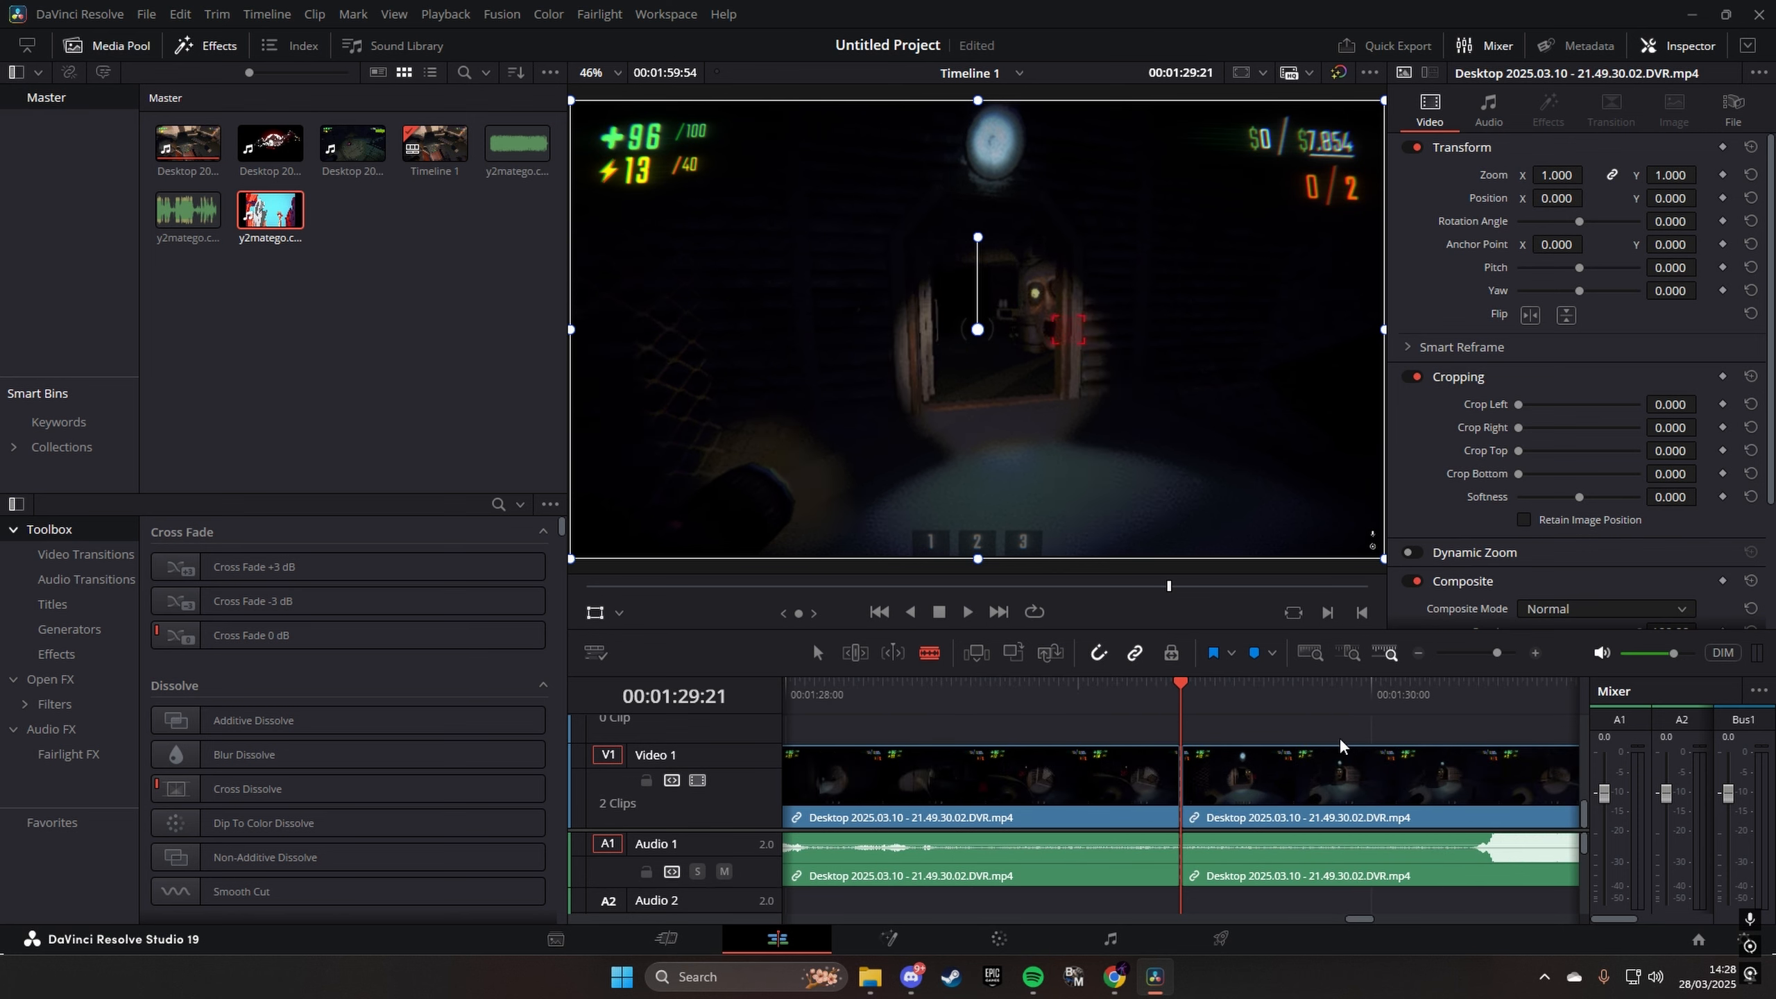
- Make a second cut in the gameplay clip near its end, at about 00:01:54
{"action": "left_click", "coordinate": [1482, 654]}
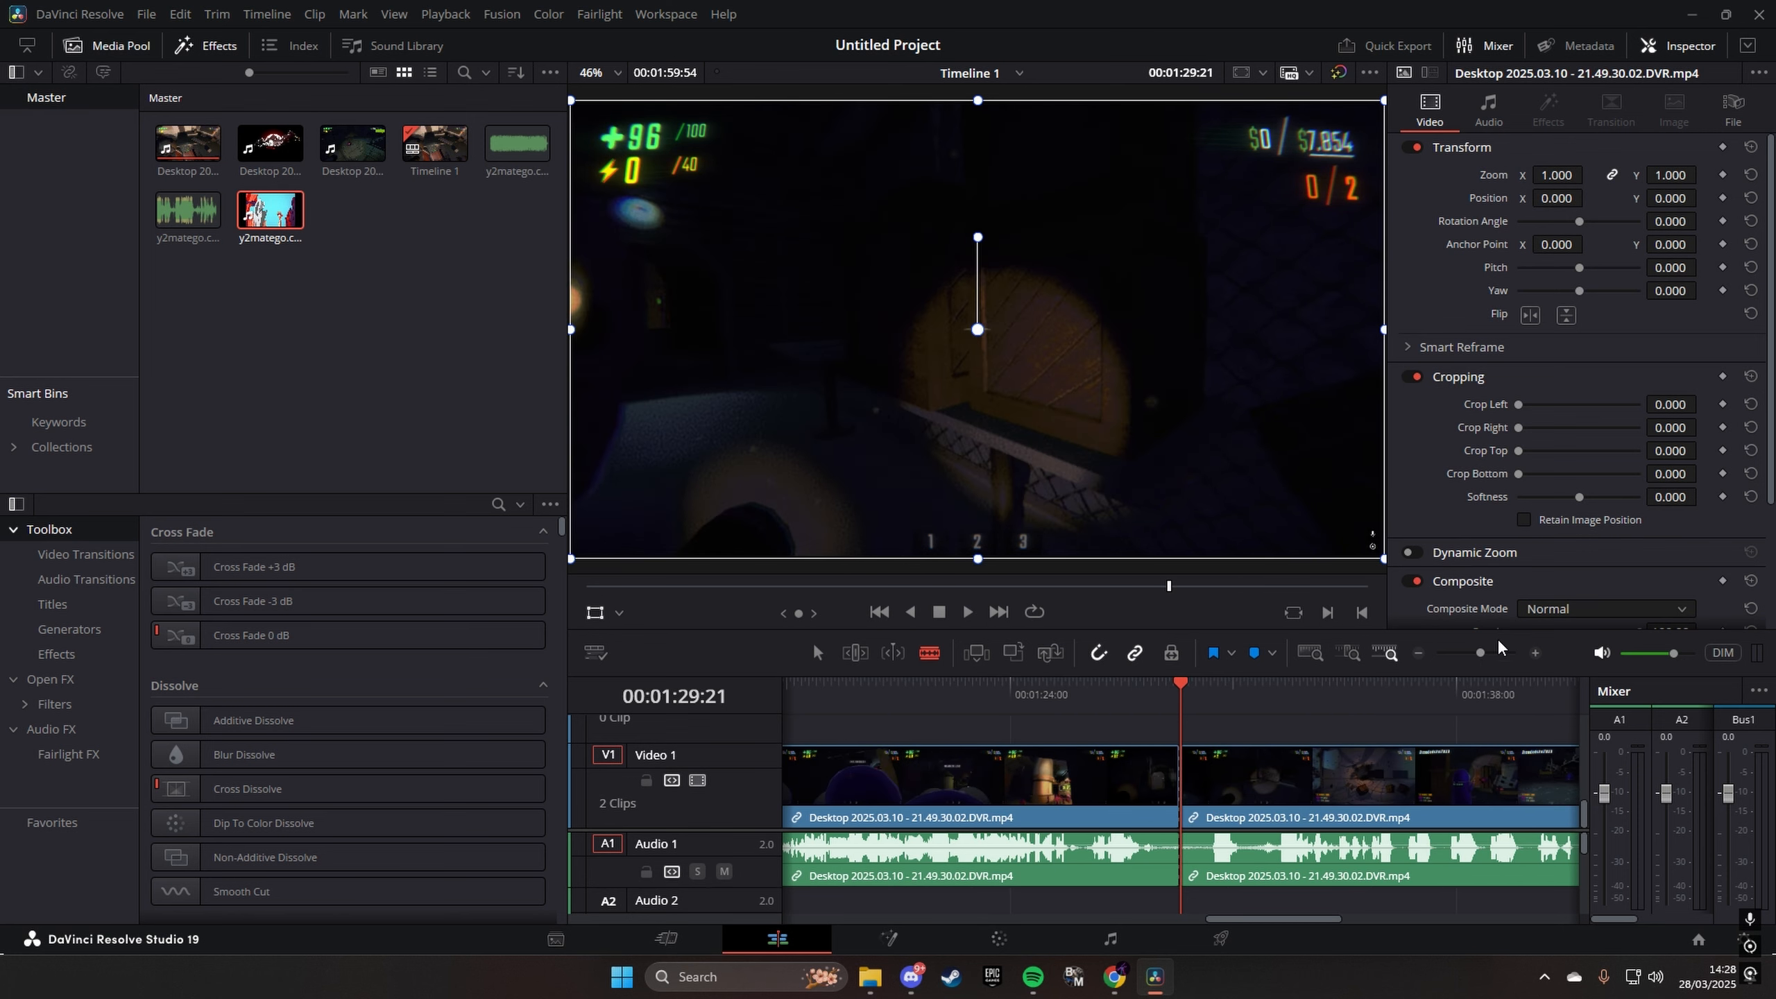
{"action": "left_click", "coordinate": [1503, 655]}
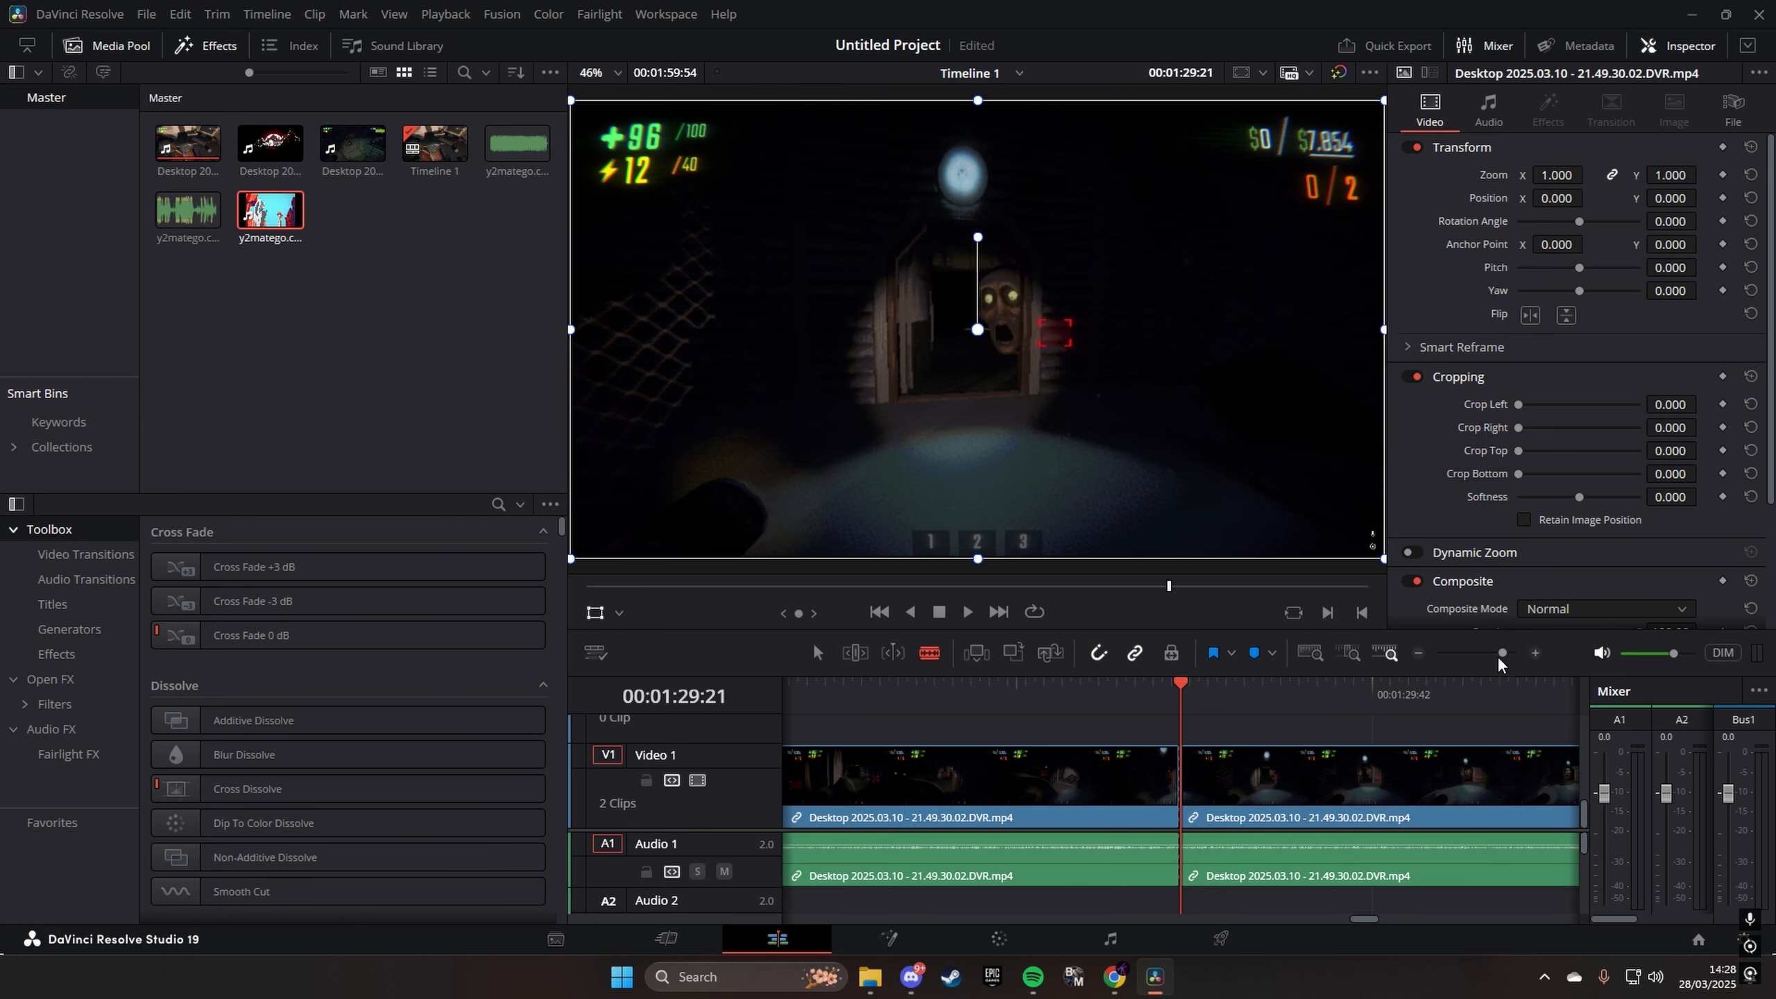
{"action": "left_click", "coordinate": [1472, 654]}
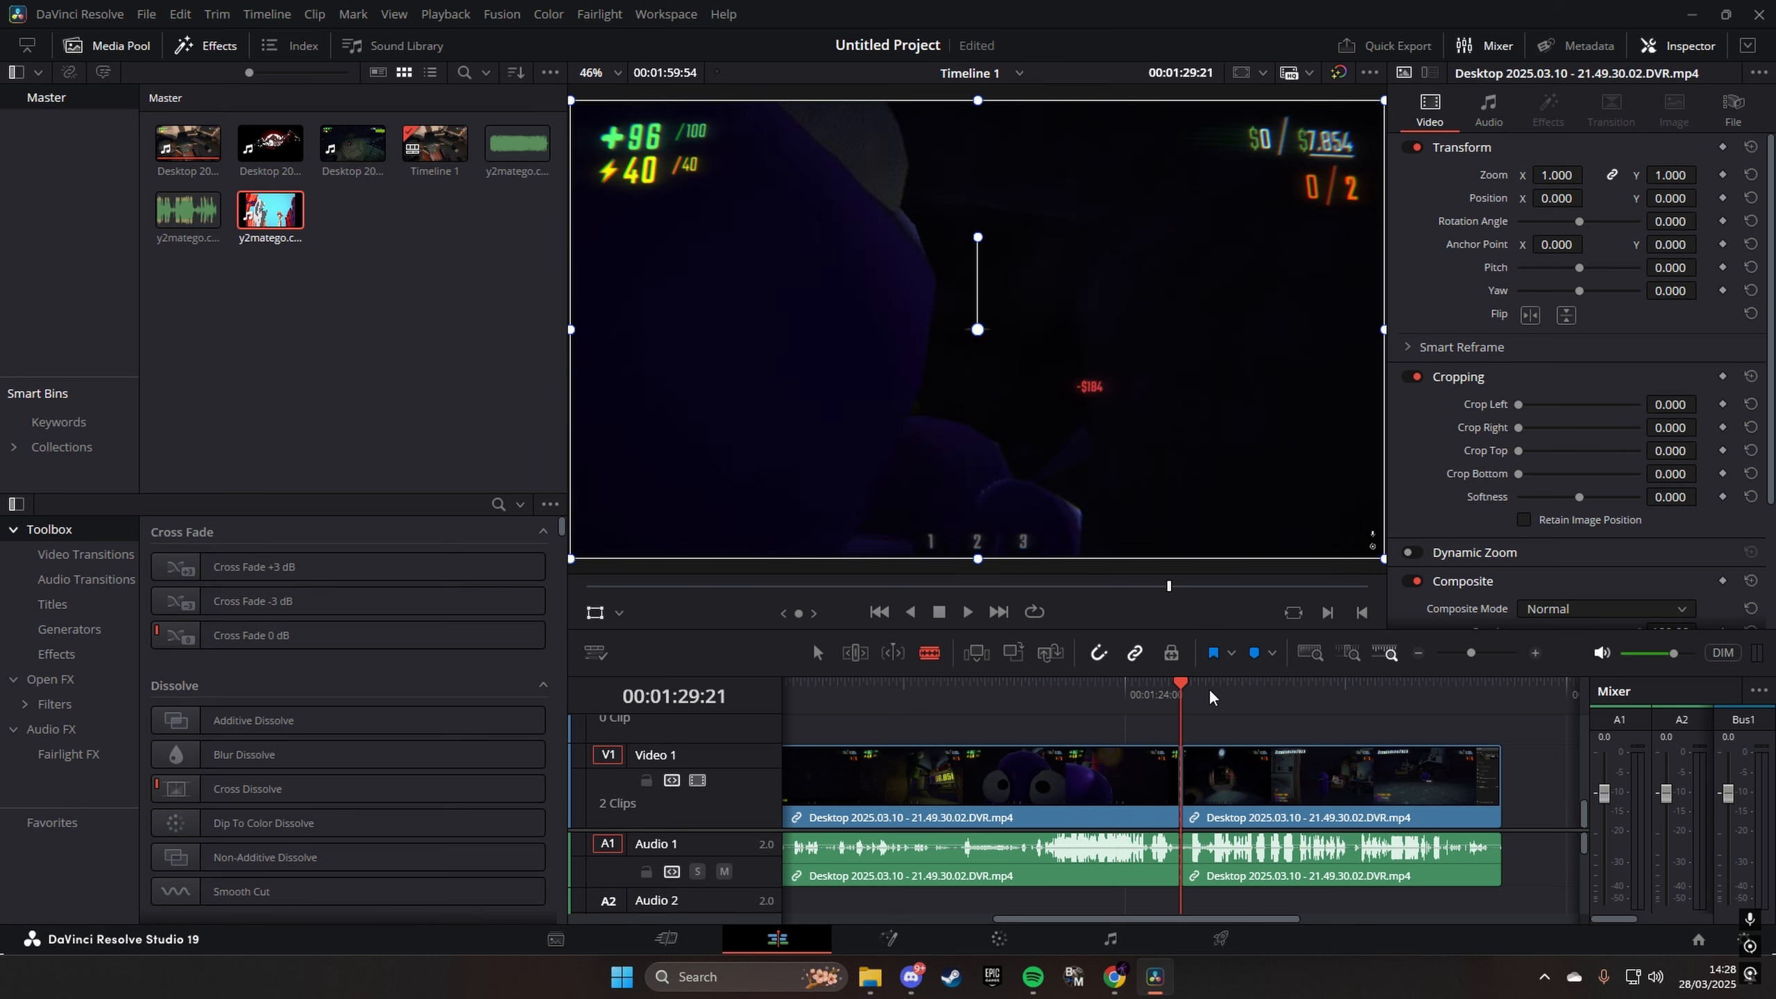
{"action": "left_click", "coordinate": [1484, 653]}
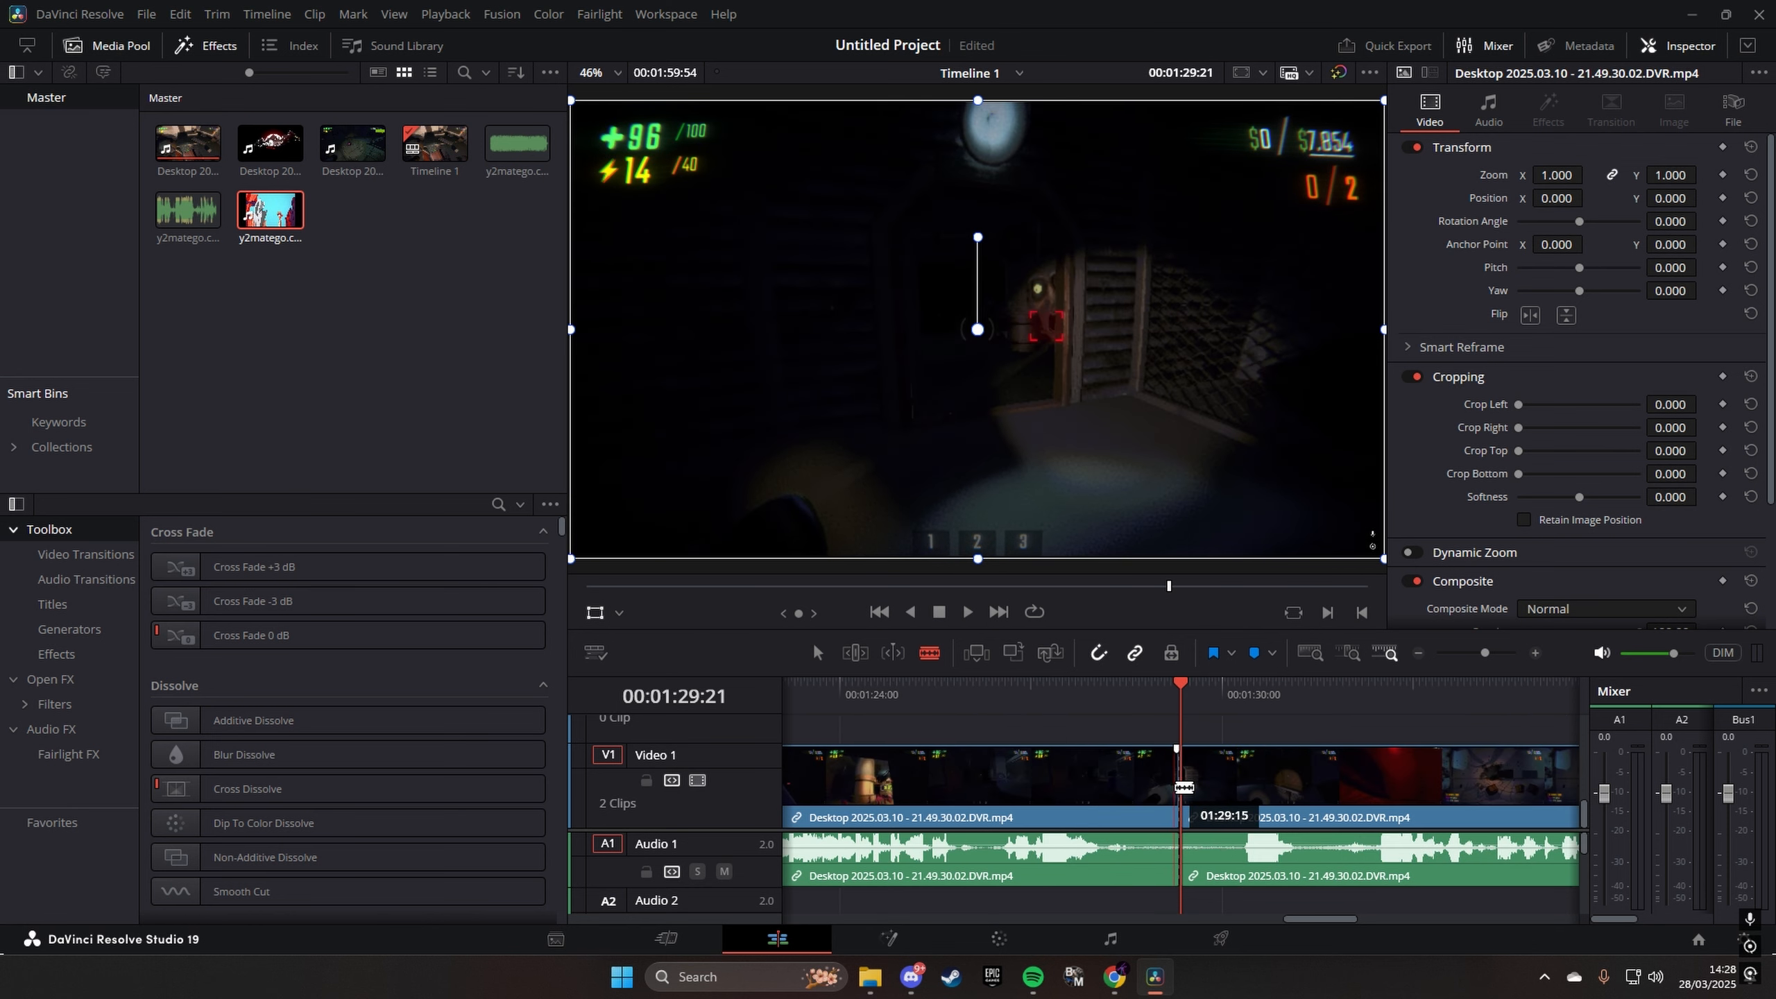
{"action": "left_click_drag", "start_coordinate": [1483, 653], "coordinate": [1466, 653]}
{"action": "left_click", "coordinate": [1315, 691]}
{"action": "left_click", "coordinate": [1512, 653]}
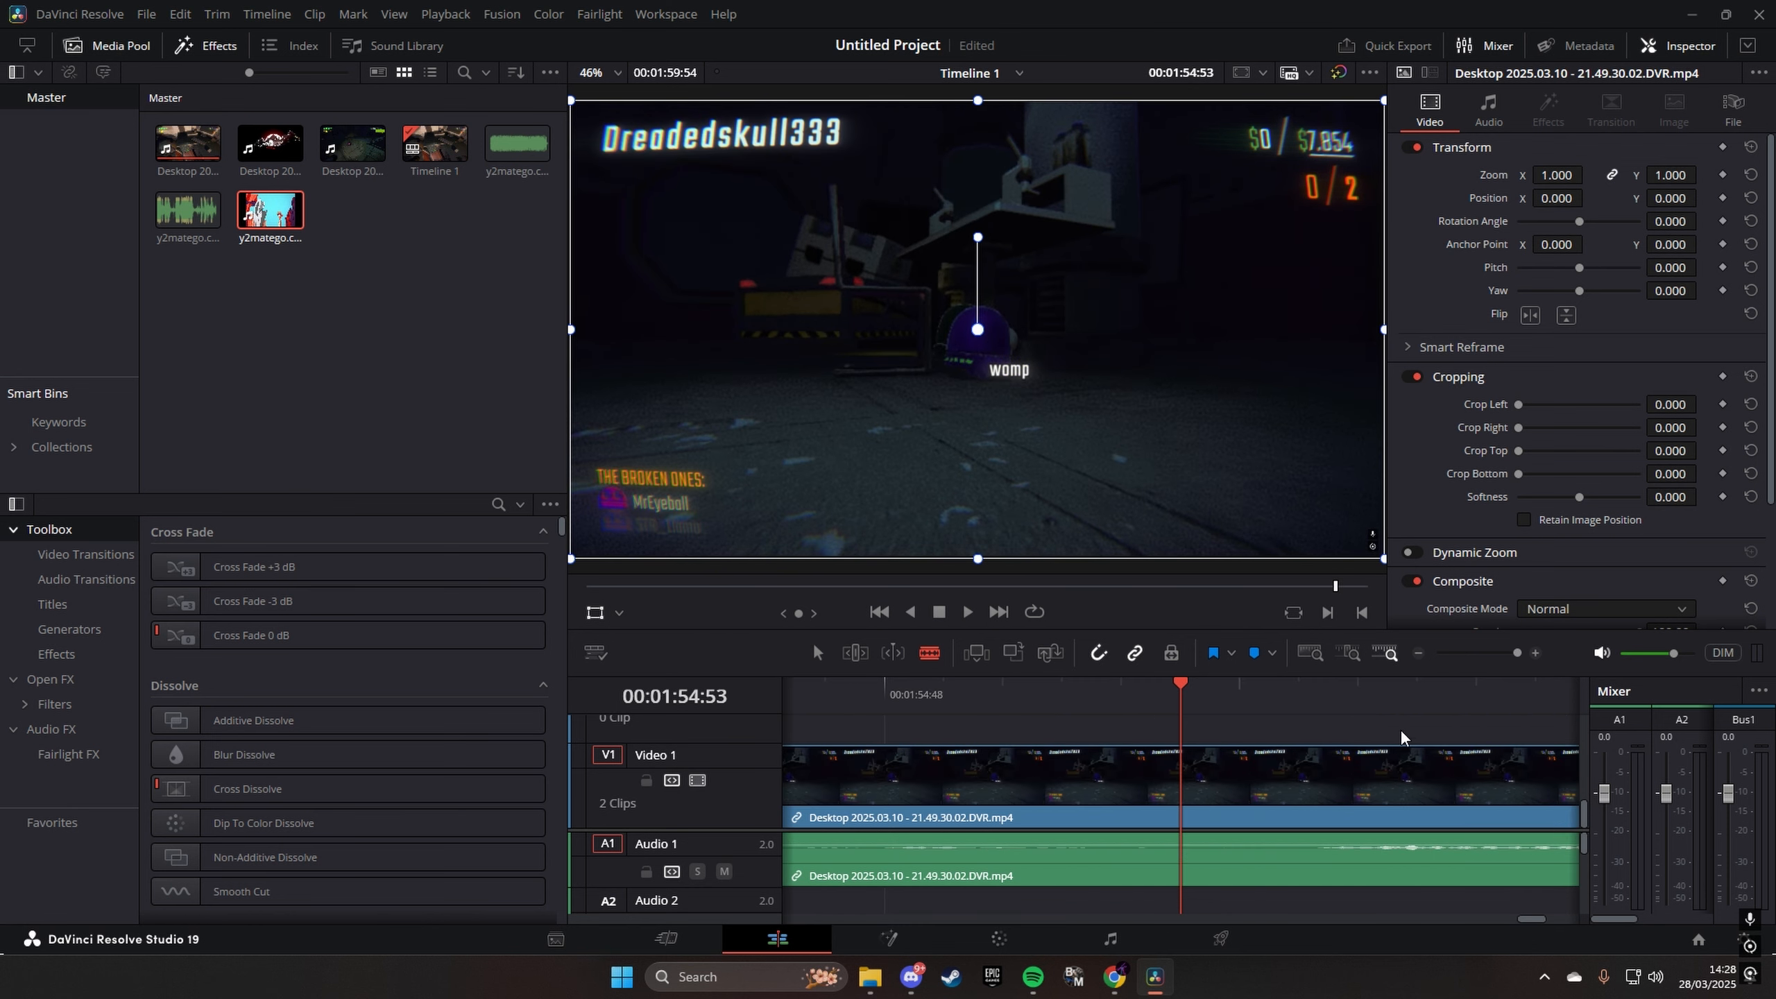
{"action": "left_click", "coordinate": [1402, 697]}
{"action": "left_click", "coordinate": [1490, 654]}
{"action": "left_click", "coordinate": [1112, 776]}
- Delete the section between the two cuts and close the gap it leaves
{"action": "left_click", "coordinate": [823, 658]}
{"action": "right_click", "coordinate": [921, 838]}
{"action": "left_click", "coordinate": [992, 487]}
{"action": "left_click", "coordinate": [1494, 654]}
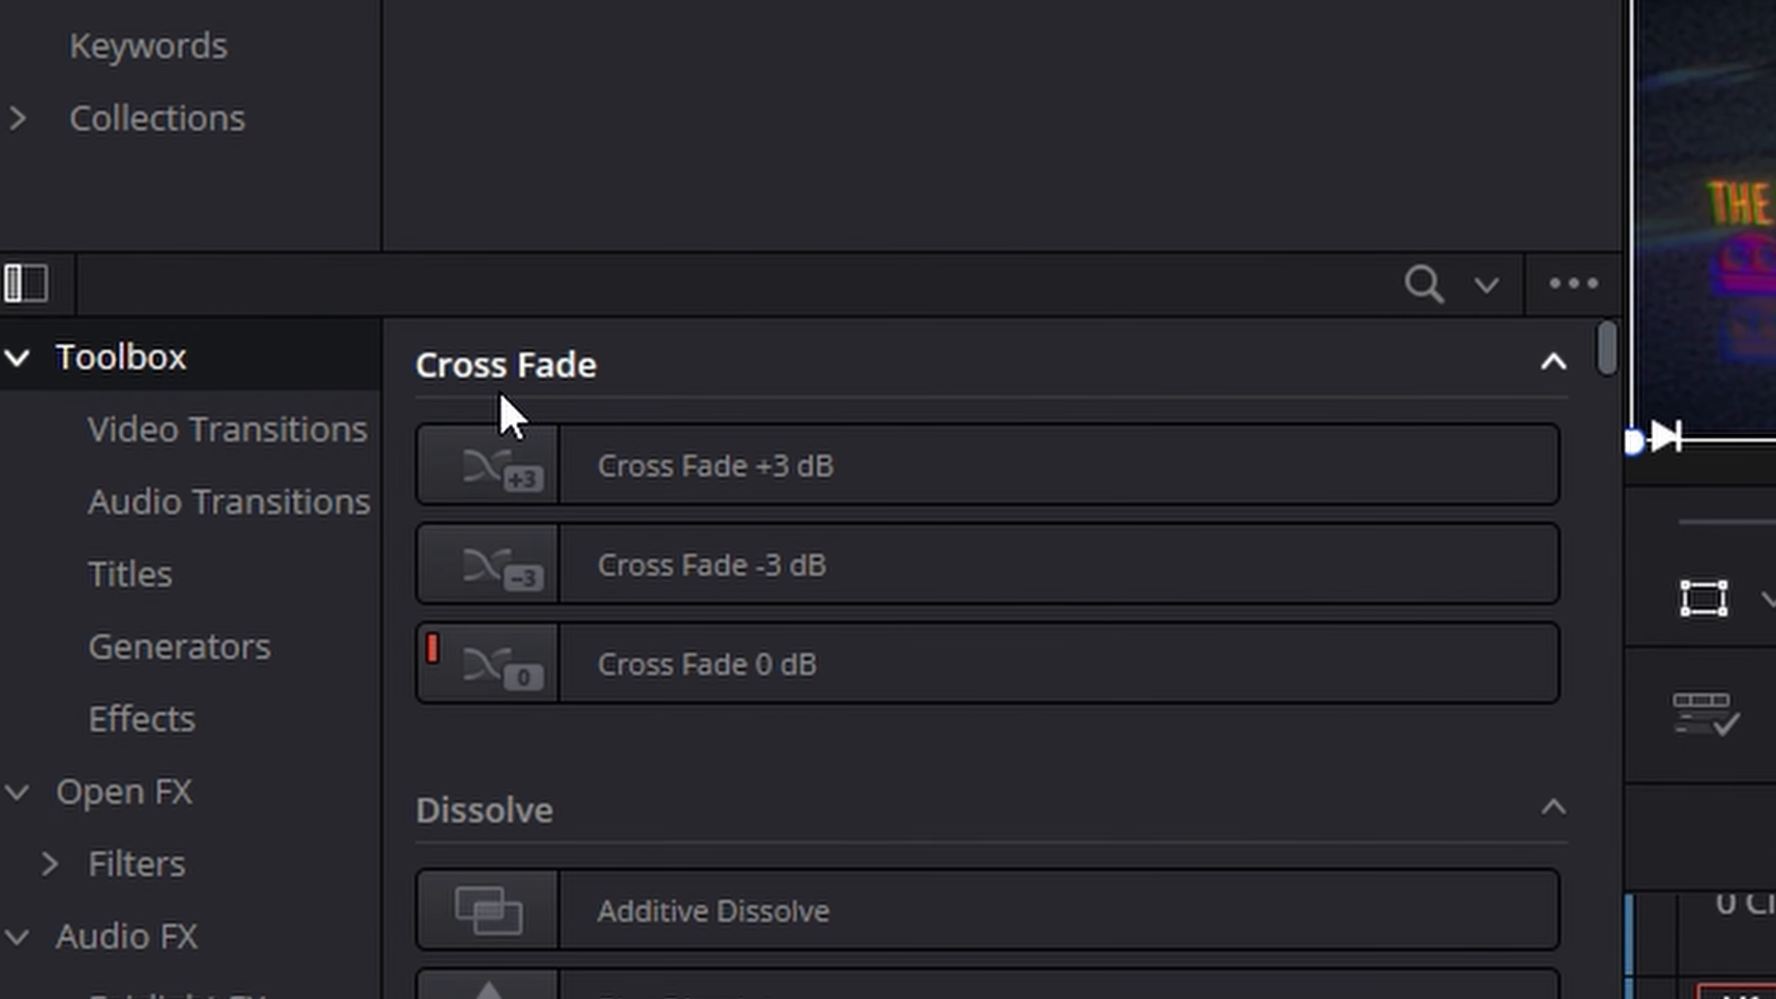
- Add an Additive Dissolve video transition at the cut between the two gameplay clips and play it back
{"action": "left_click", "coordinate": [311, 451]}
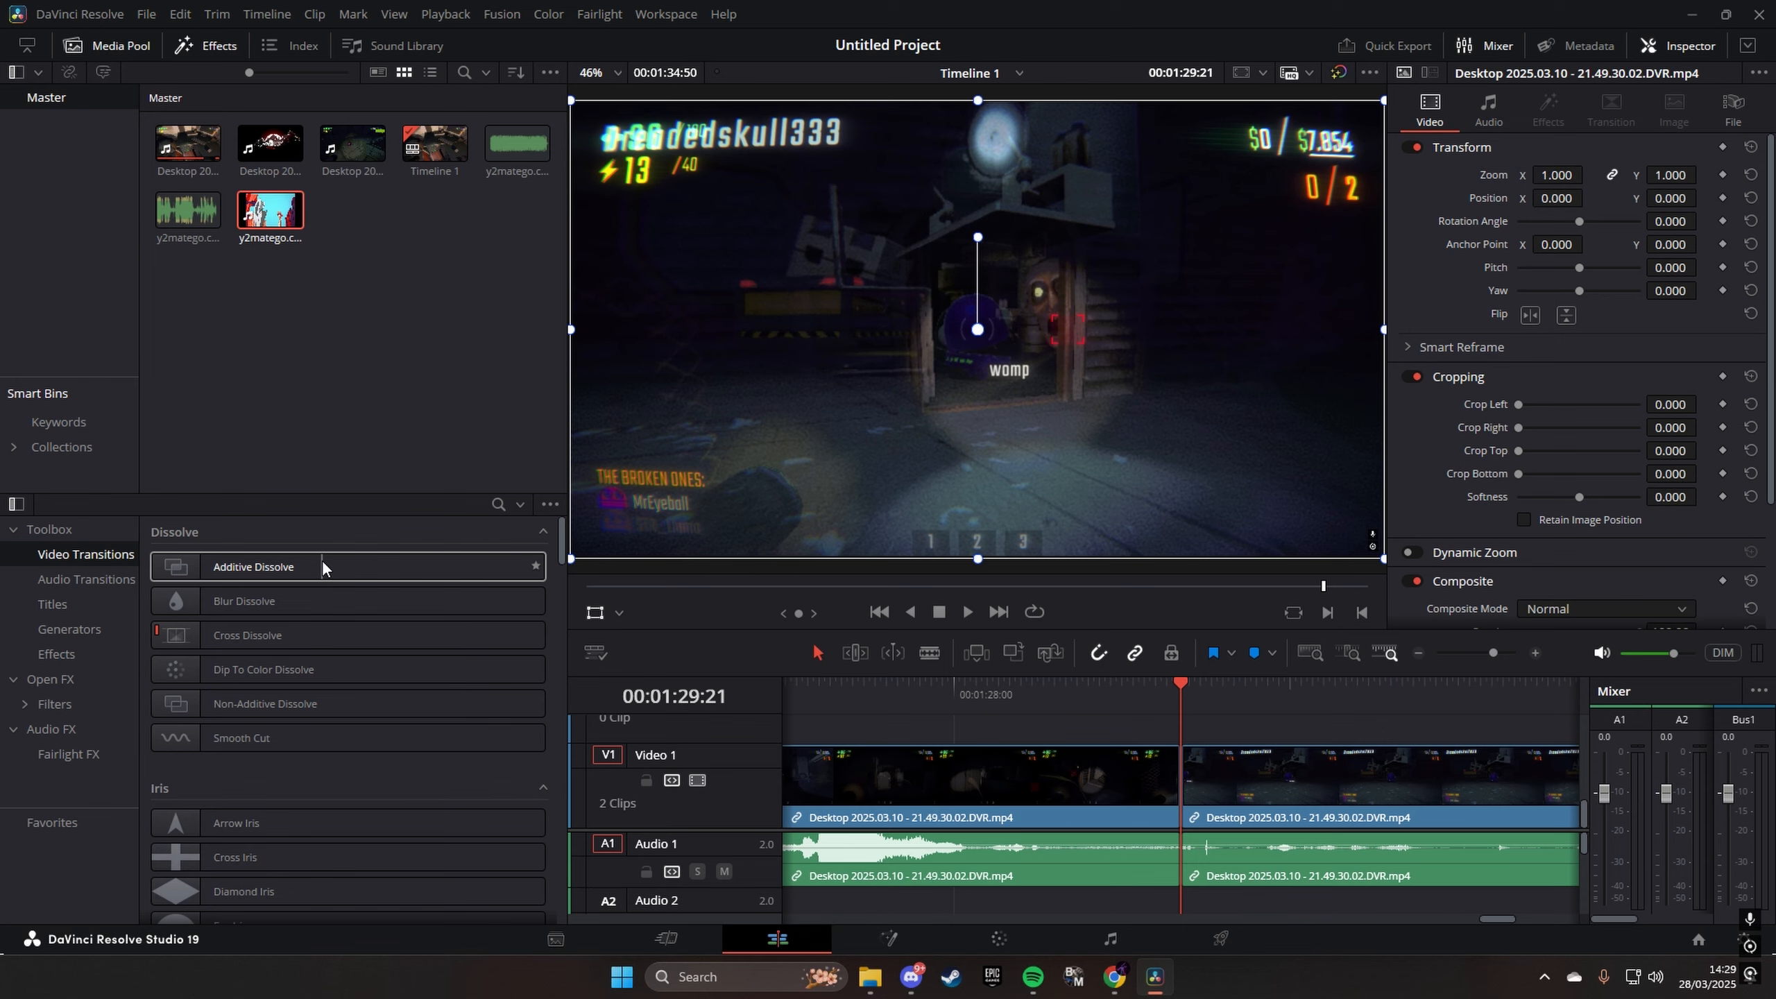
{"action": "left_click_drag", "start_coordinate": [293, 567], "coordinate": [1040, 778]}
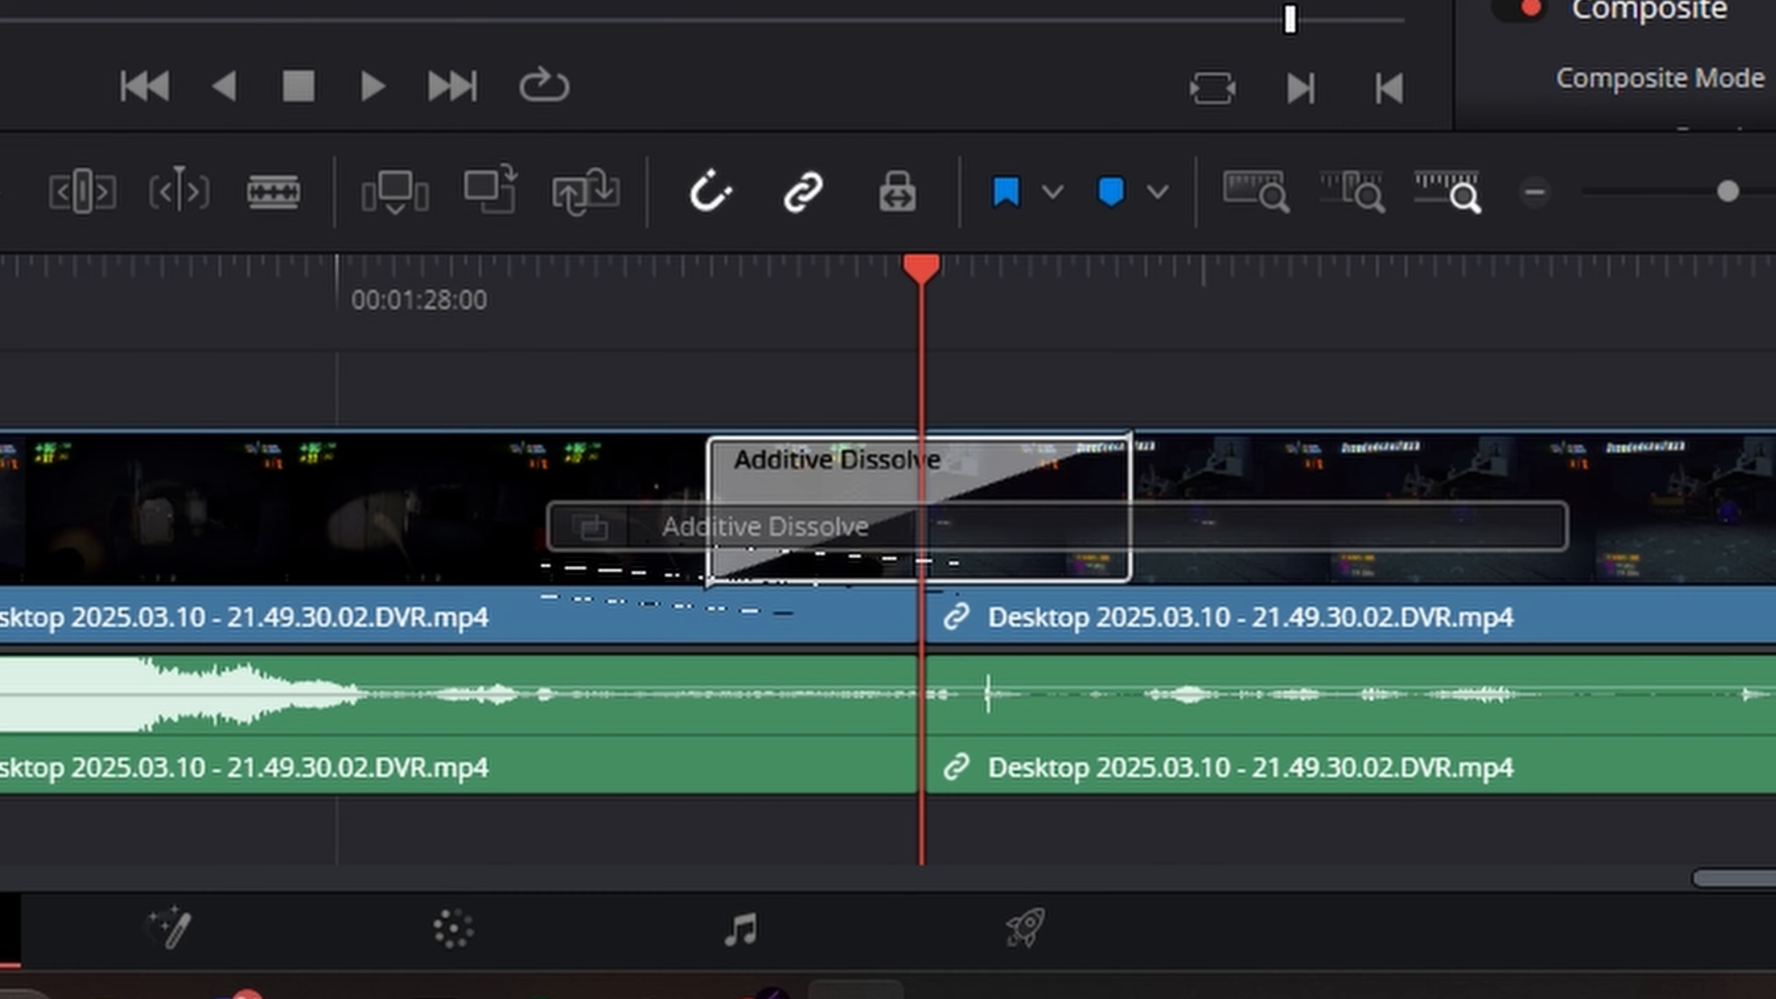
{"action": "left_click_drag", "start_coordinate": [919, 553], "coordinate": [919, 556]}
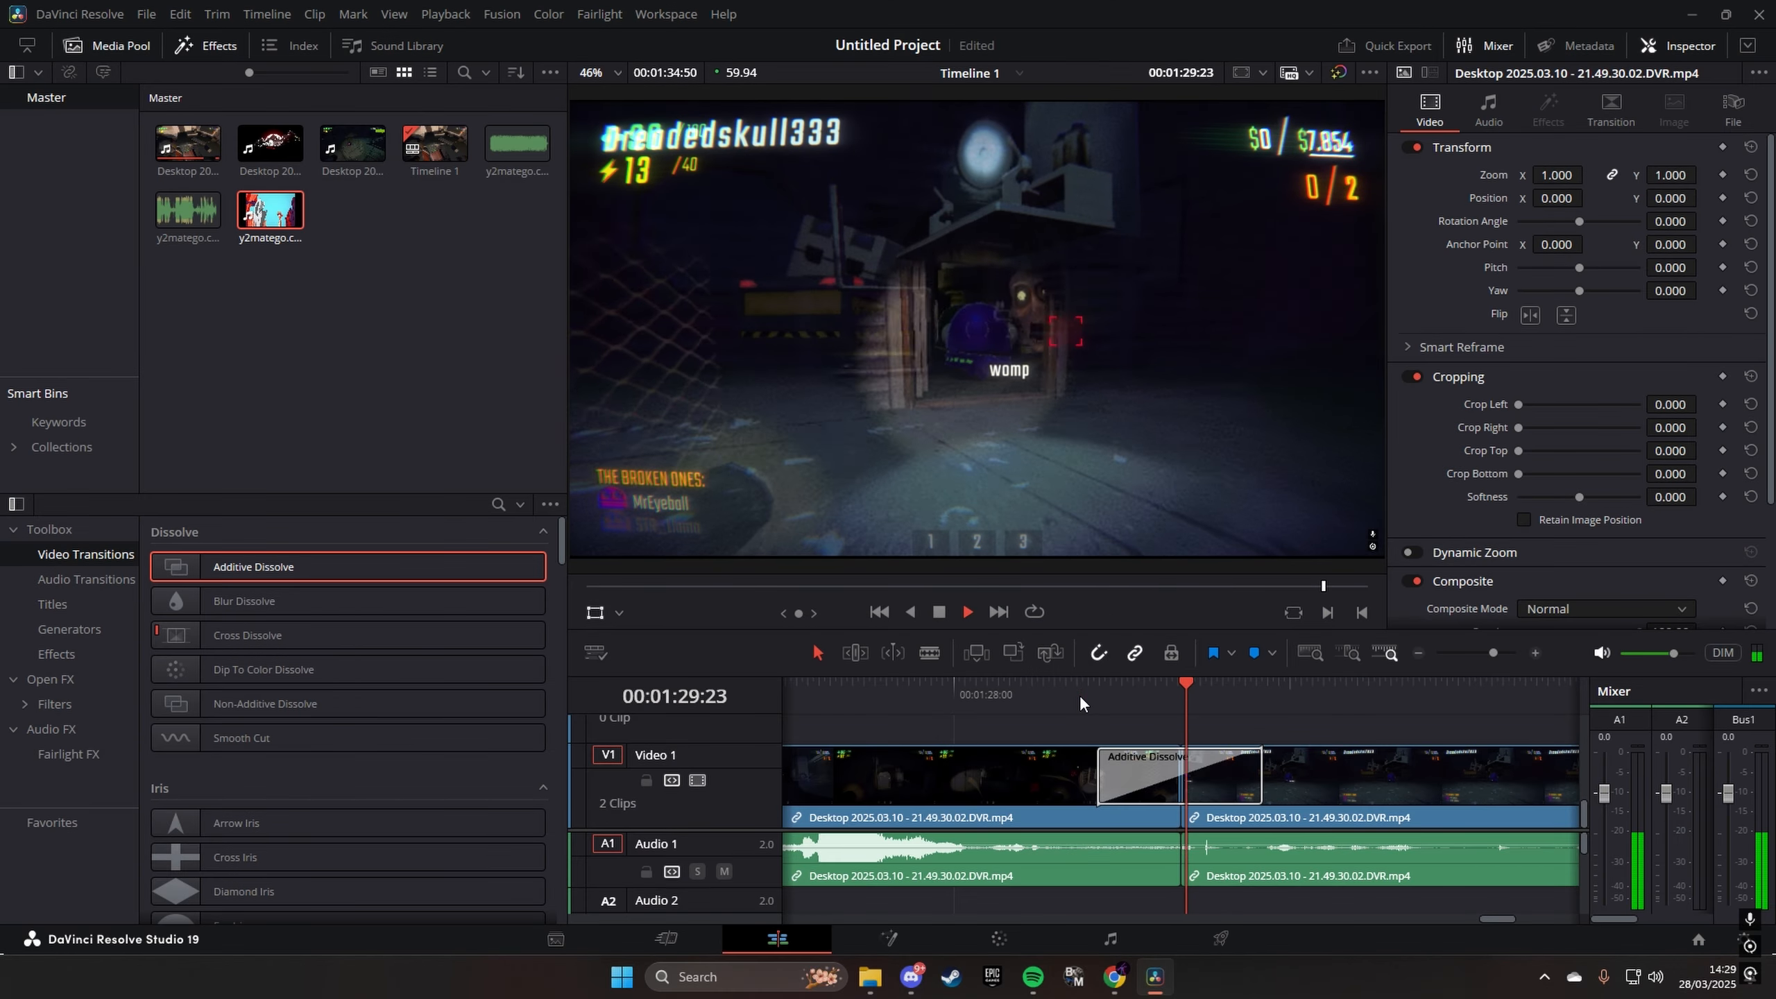
{"action": "left_click", "coordinate": [1080, 696]}
{"action": "key", "text": "space"}
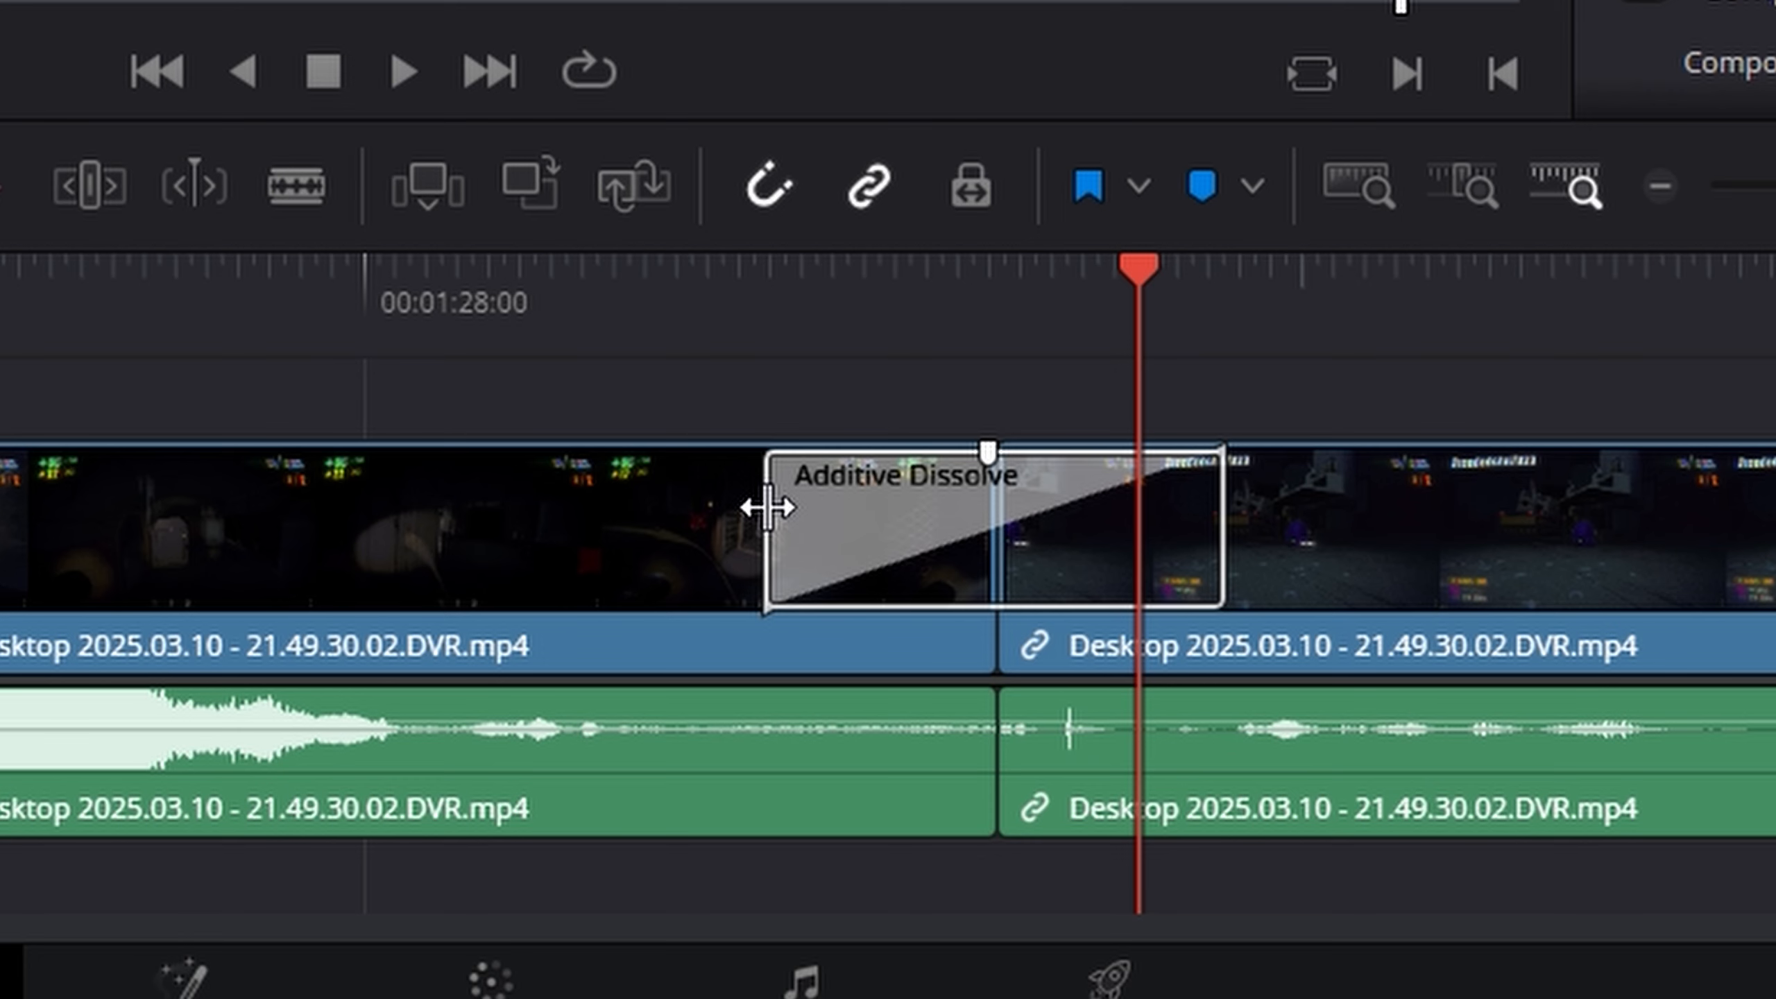
- Shorten the Additive Dissolve to a narrow sliver around the cut and play it back
{"action": "left_click_drag", "start_coordinate": [768, 507], "coordinate": [979, 524]}
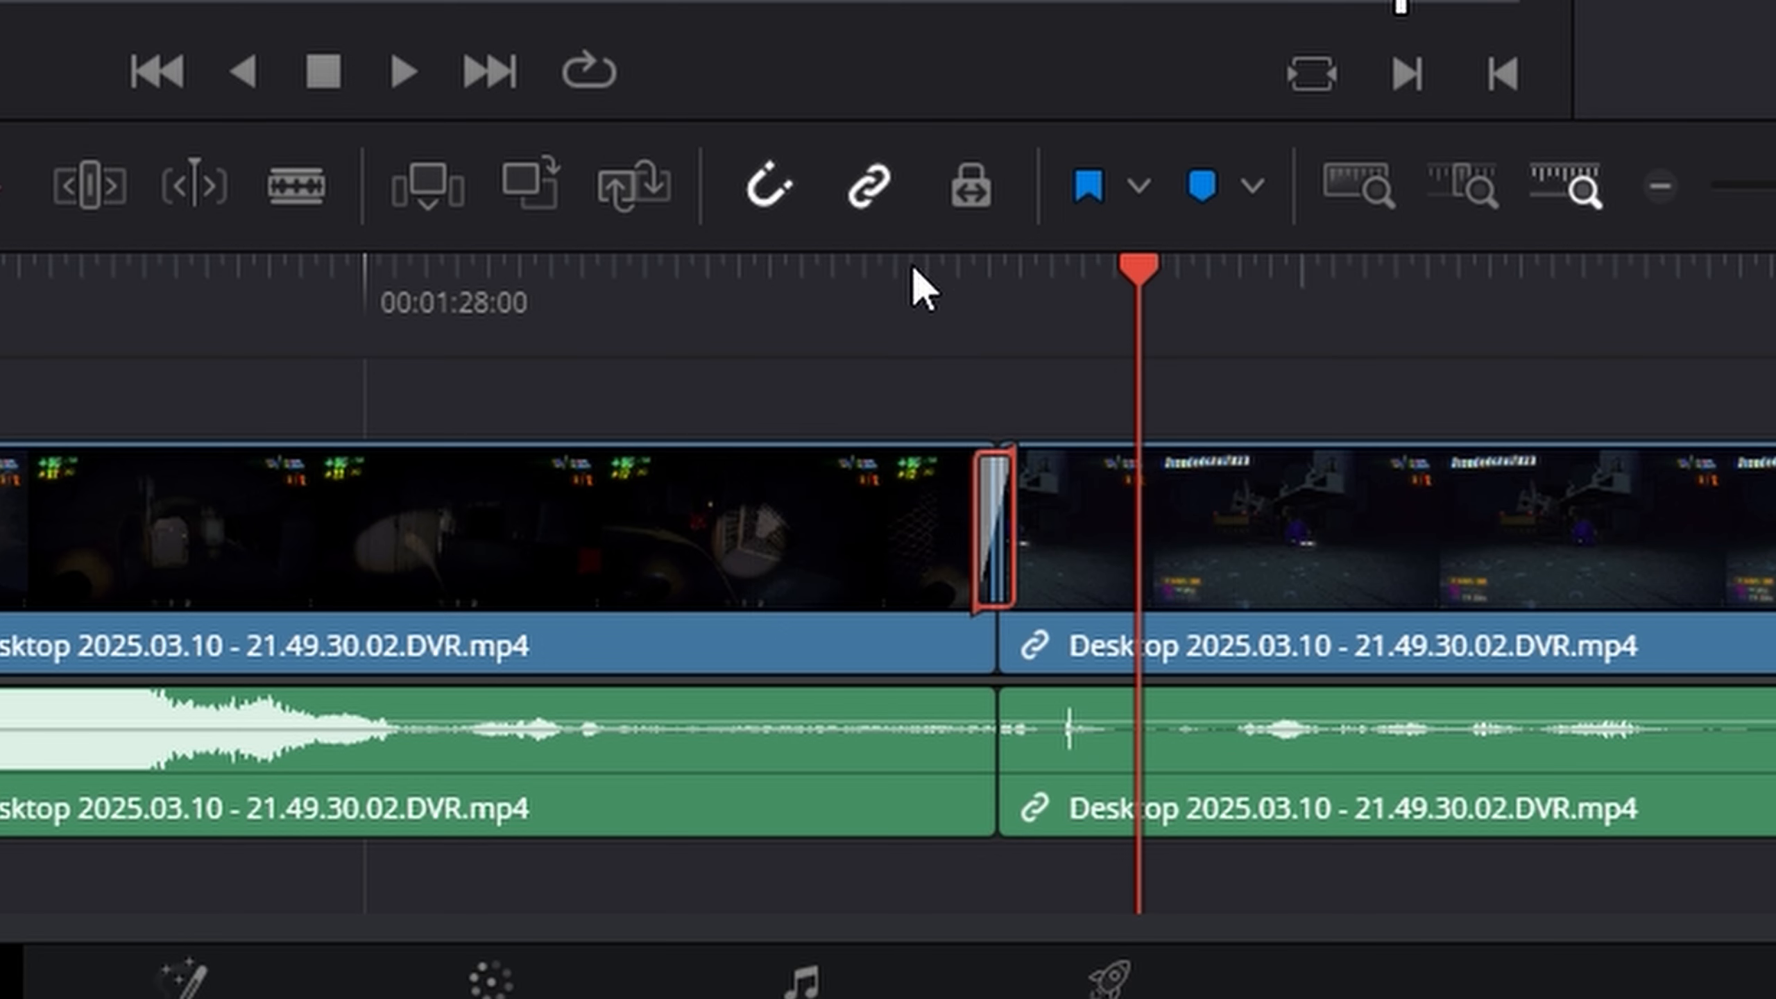
{"action": "left_click", "coordinate": [901, 296]}
{"action": "key", "text": "space"}
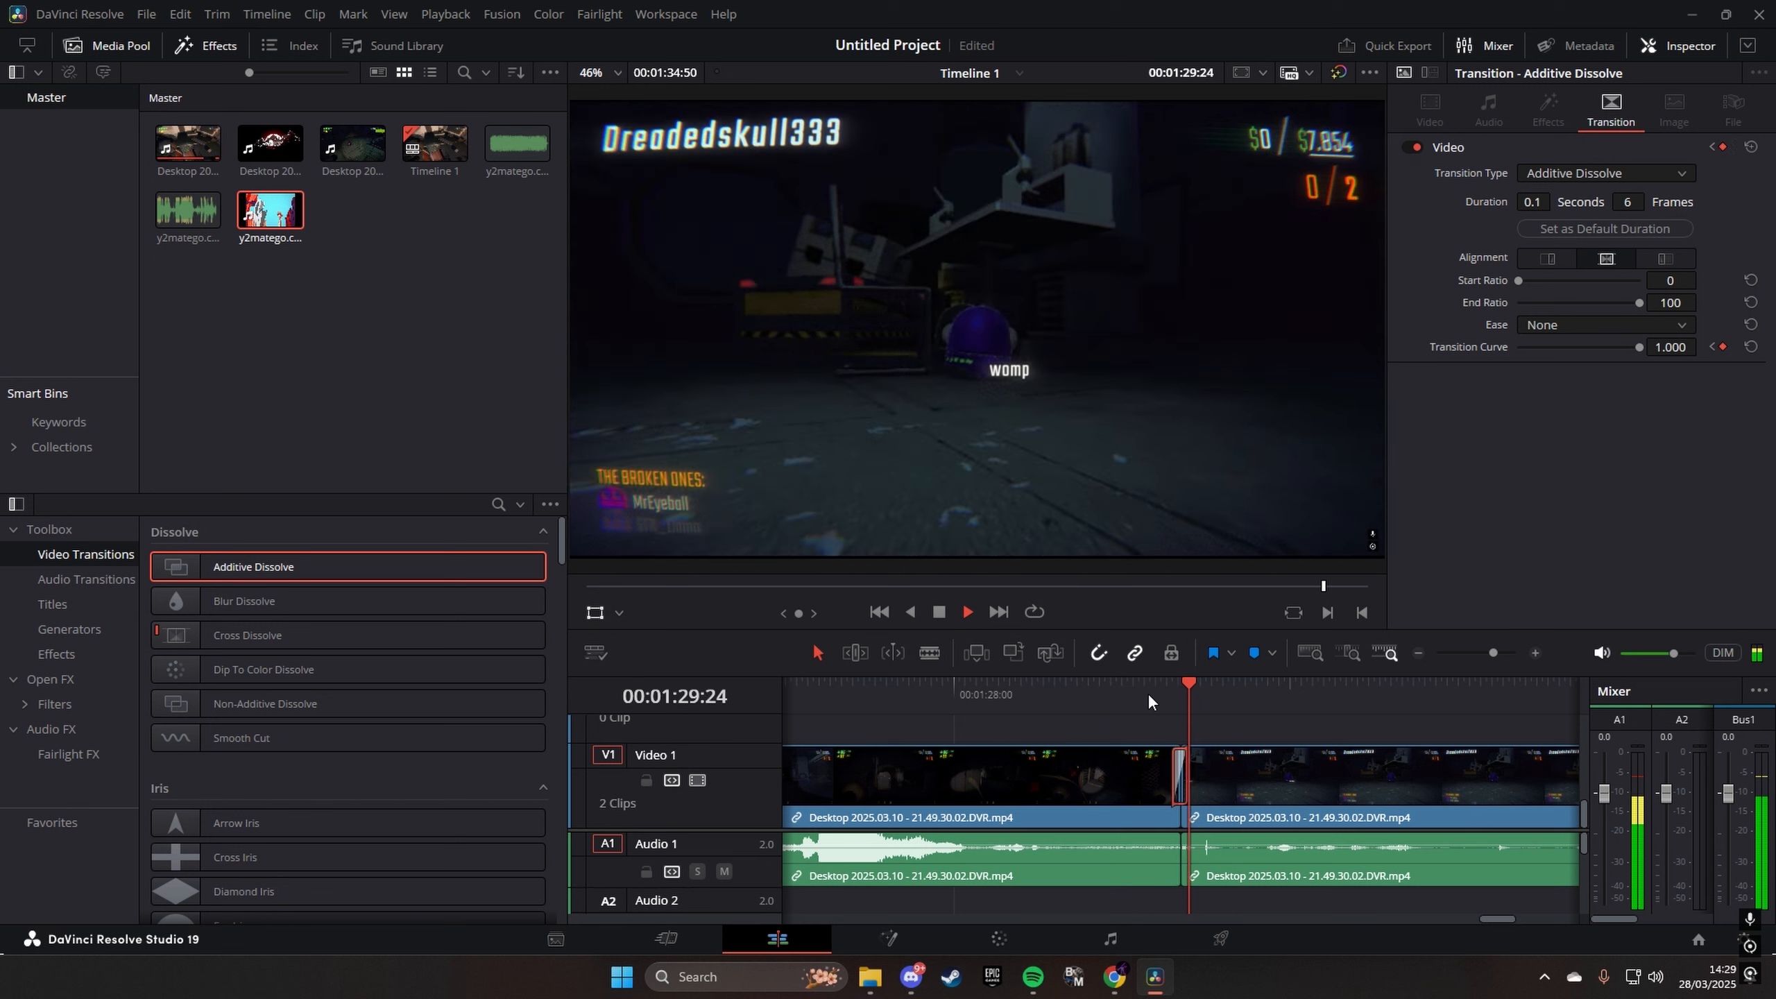
- Stretch the Additive Dissolve to a much longer duration around the cut and play it back
{"action": "key", "text": "space"}
{"action": "left_click_drag", "start_coordinate": [1176, 766], "coordinate": [865, 768]}
{"action": "left_click", "coordinate": [860, 688]}
{"action": "key", "text": "space"}
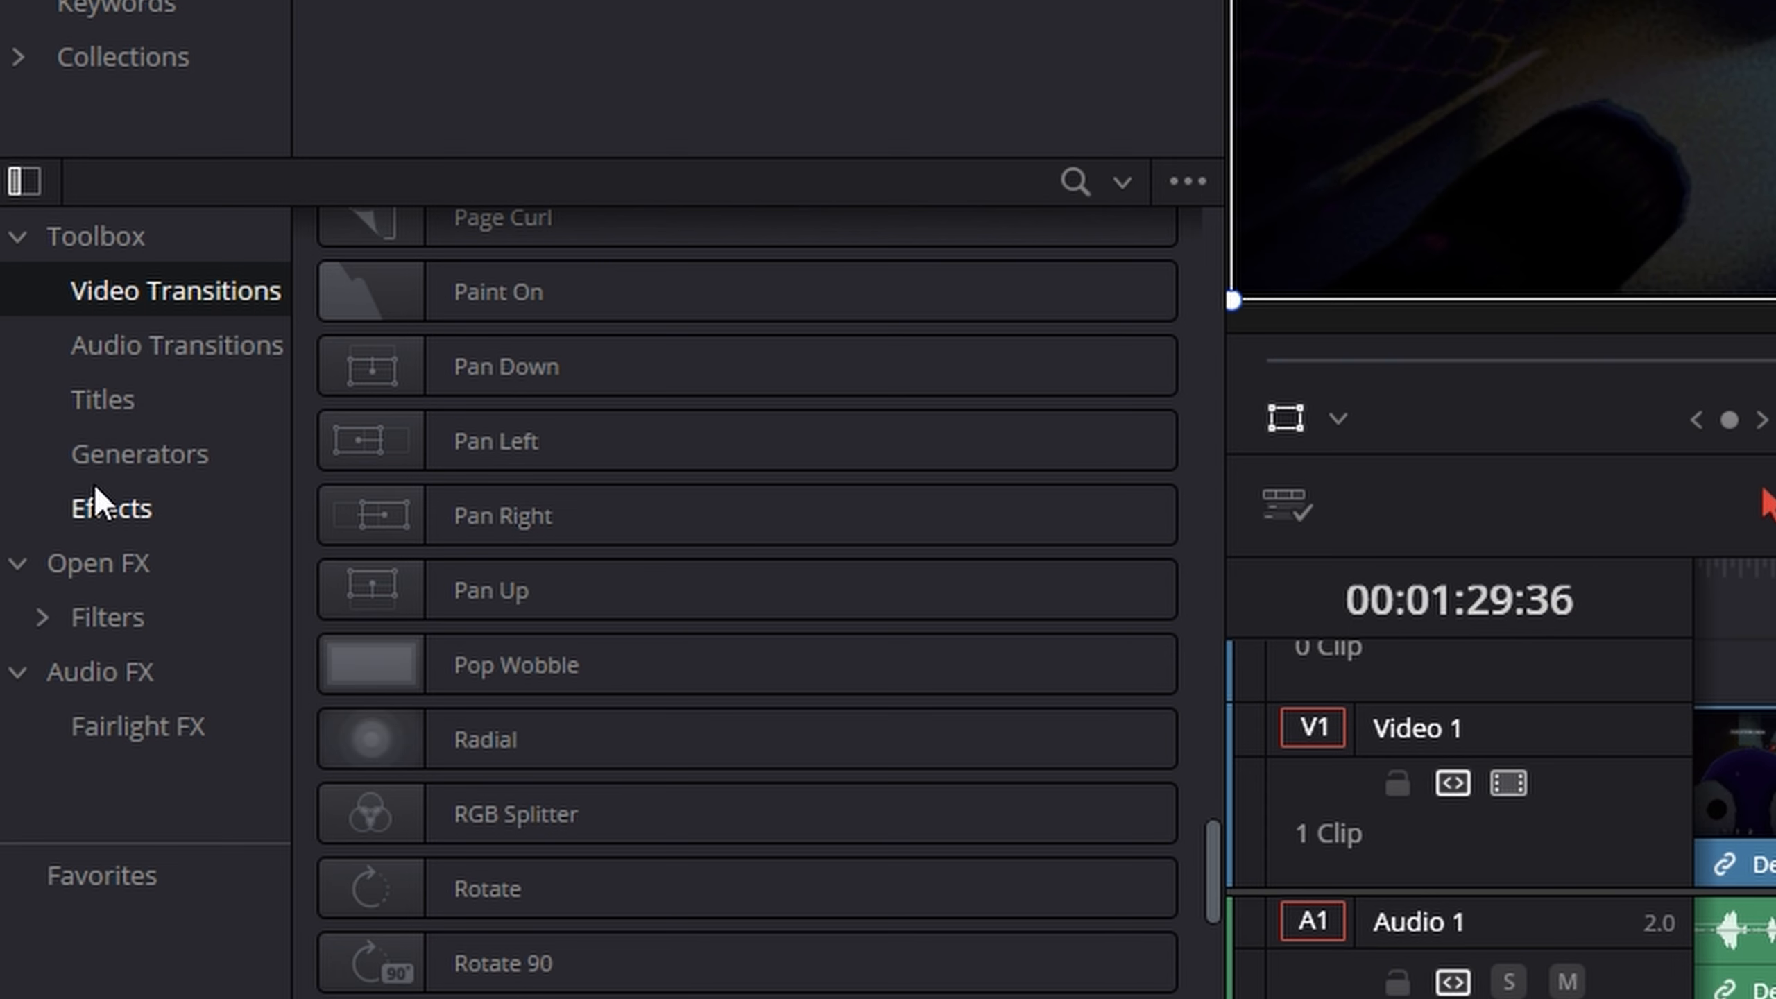
- Apply the Box Blur filter to the gameplay clip, and lower and raise its horizontal and vertical strength together
{"action": "left_click", "coordinate": [115, 607]}
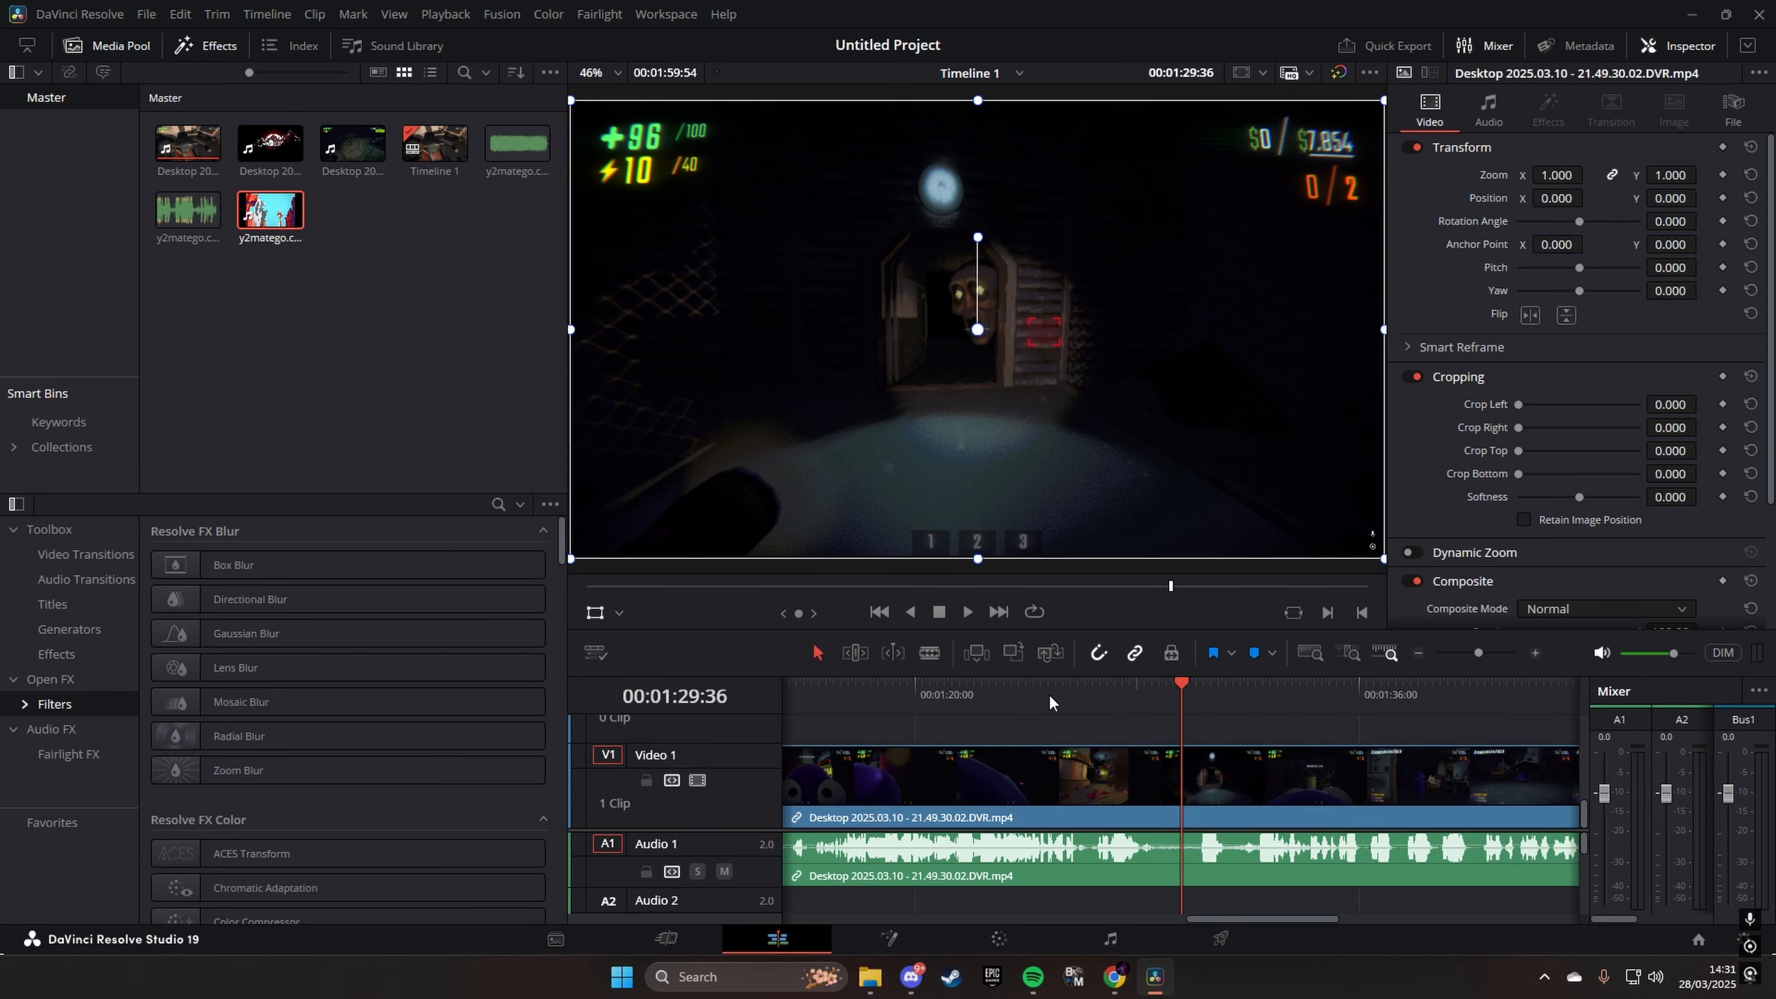
{"action": "left_click_drag", "start_coordinate": [281, 574], "coordinate": [1305, 790]}
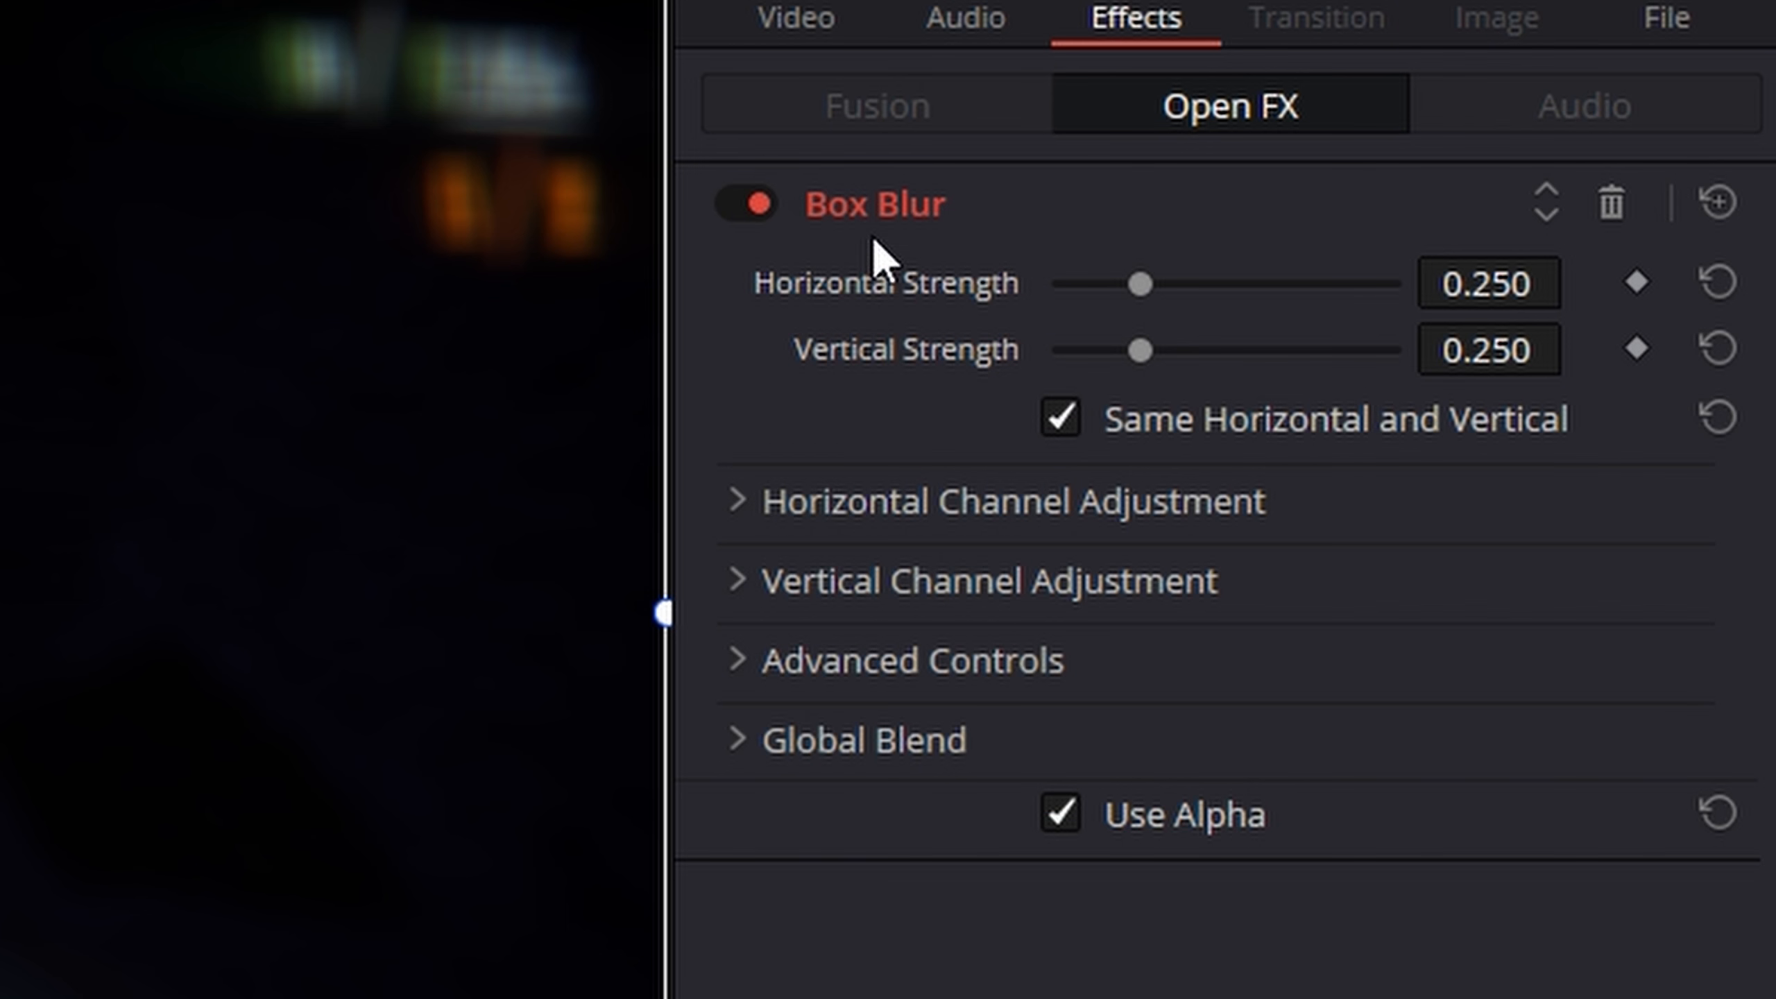
{"action": "left_click", "coordinate": [966, 18]}
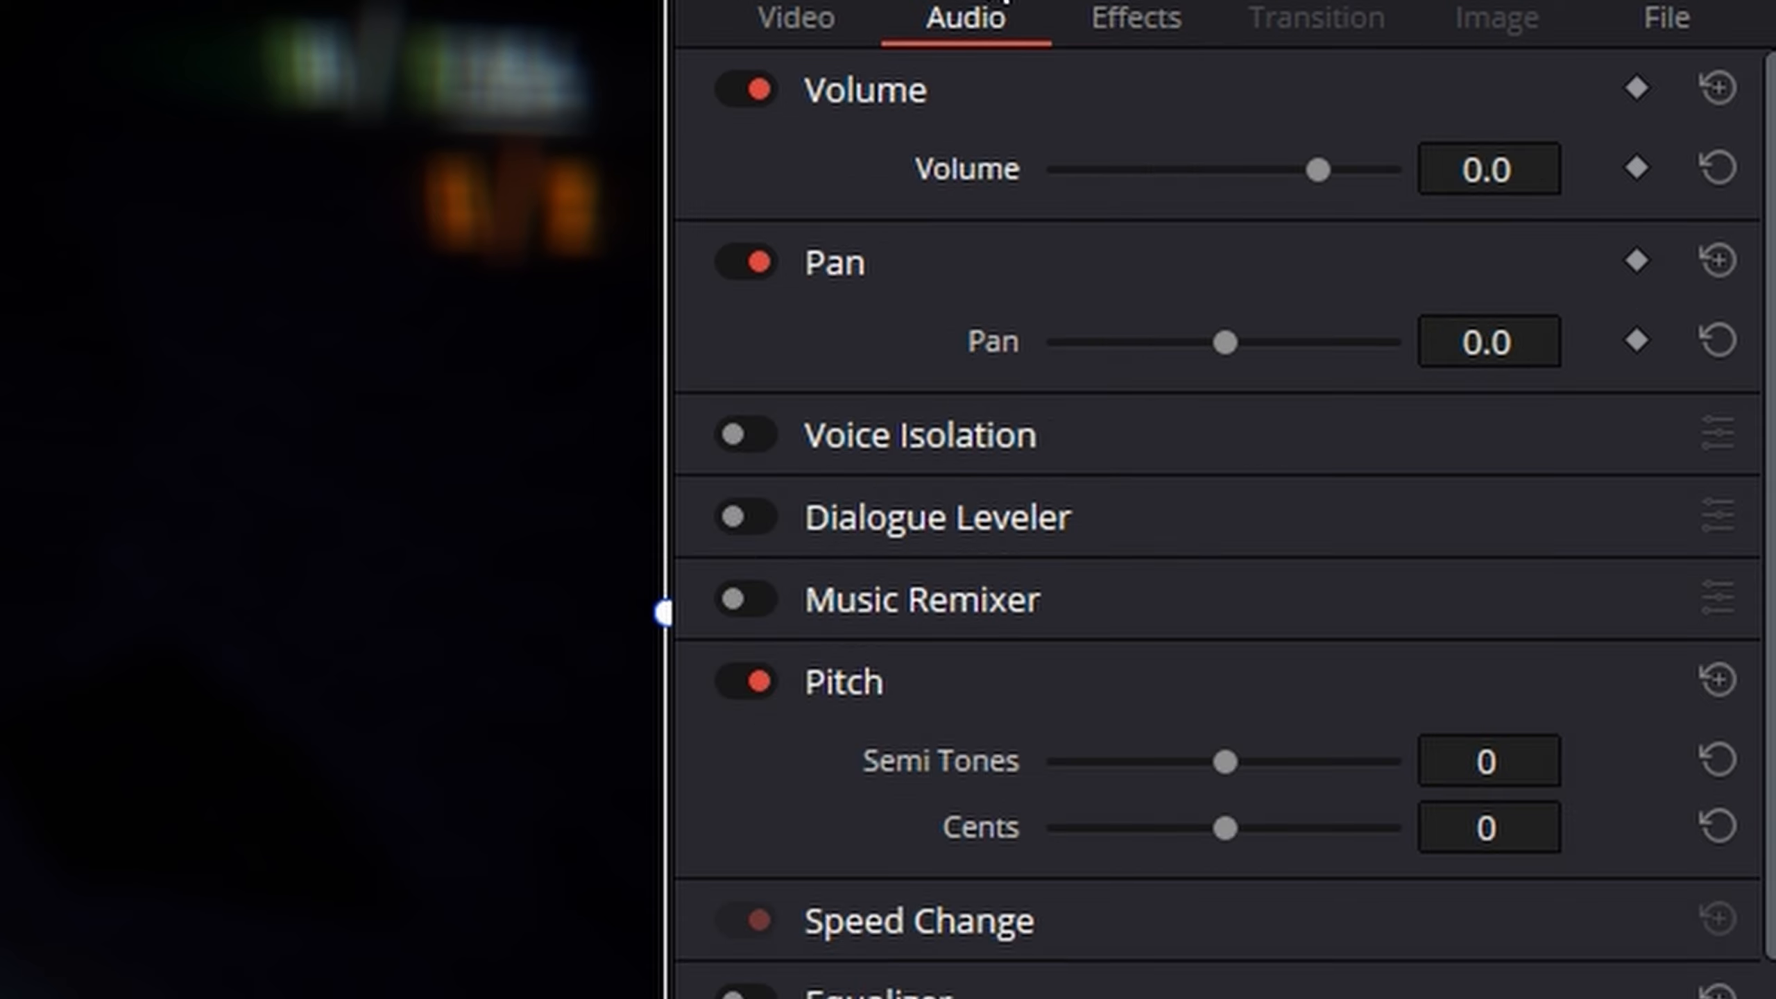
{"action": "left_click", "coordinate": [1133, 18]}
{"action": "left_click_drag", "start_coordinate": [1135, 287], "coordinate": [1092, 350]}
{"action": "left_click_drag", "start_coordinate": [1092, 283], "coordinate": [1250, 283]}
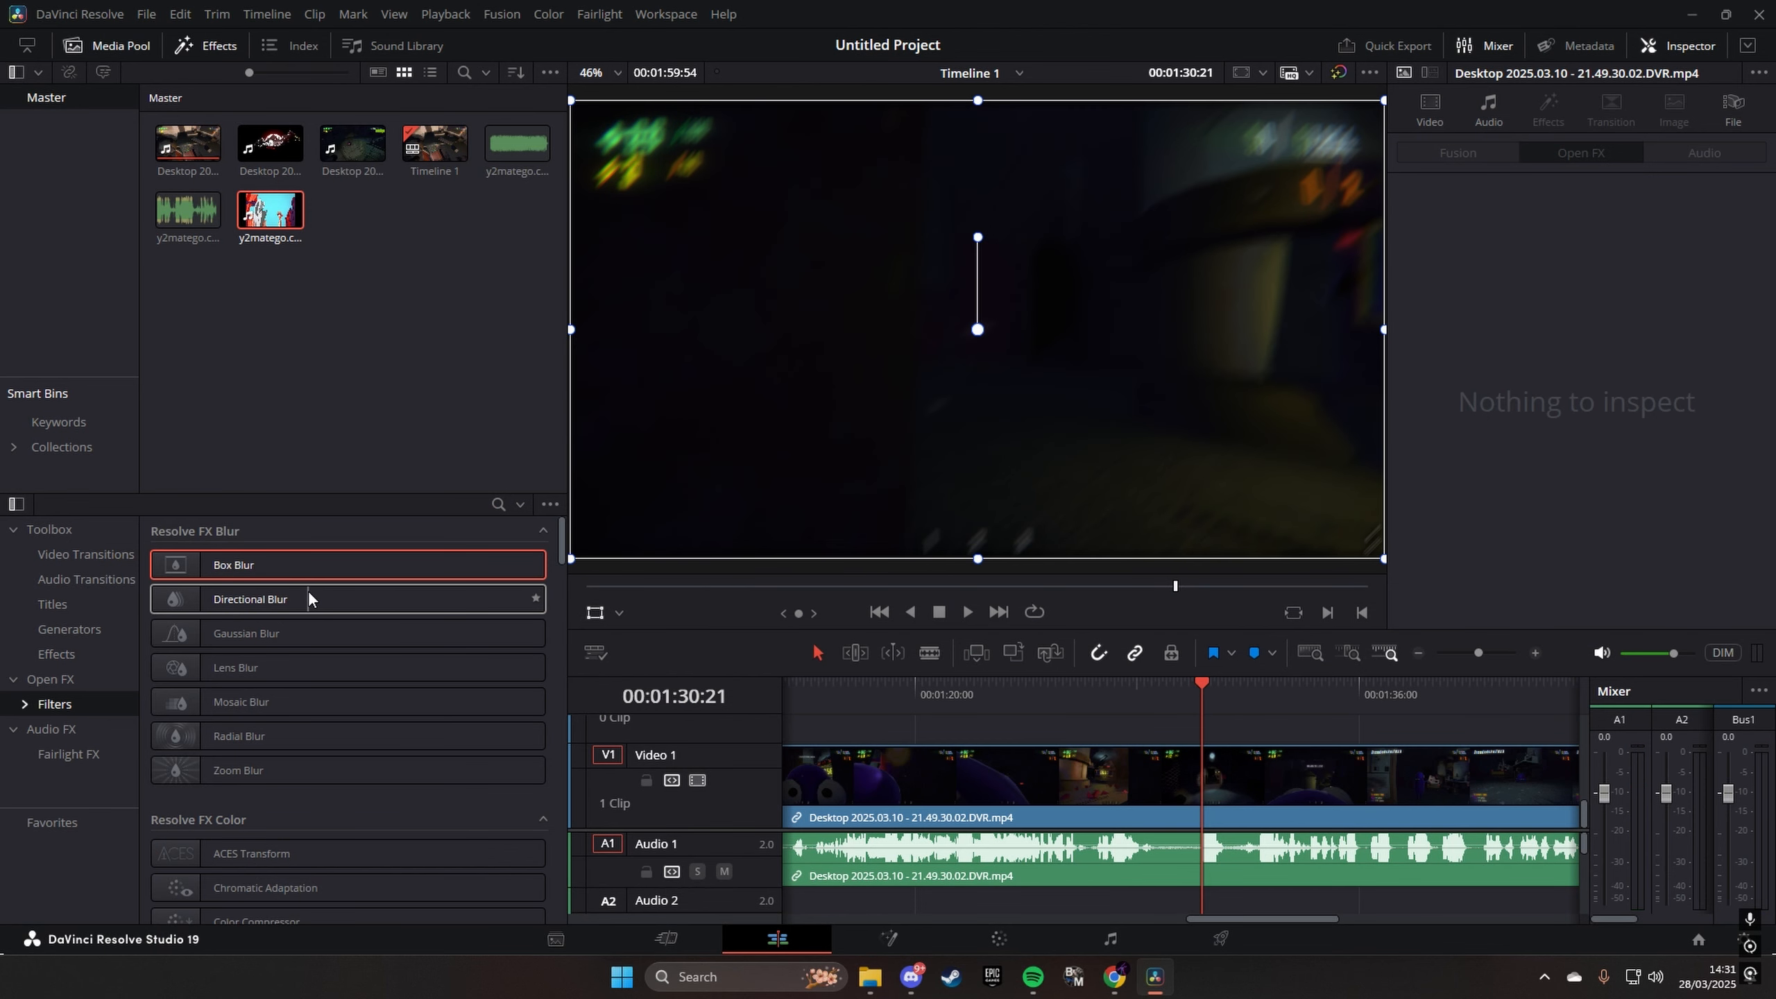
- Apply the Camera Shake filter from Resolve FX Film Emulation to the gameplay clip and preview it
{"action": "scroll", "coordinate": [284, 654], "scroll_direction": "down", "scroll_amount": 3}
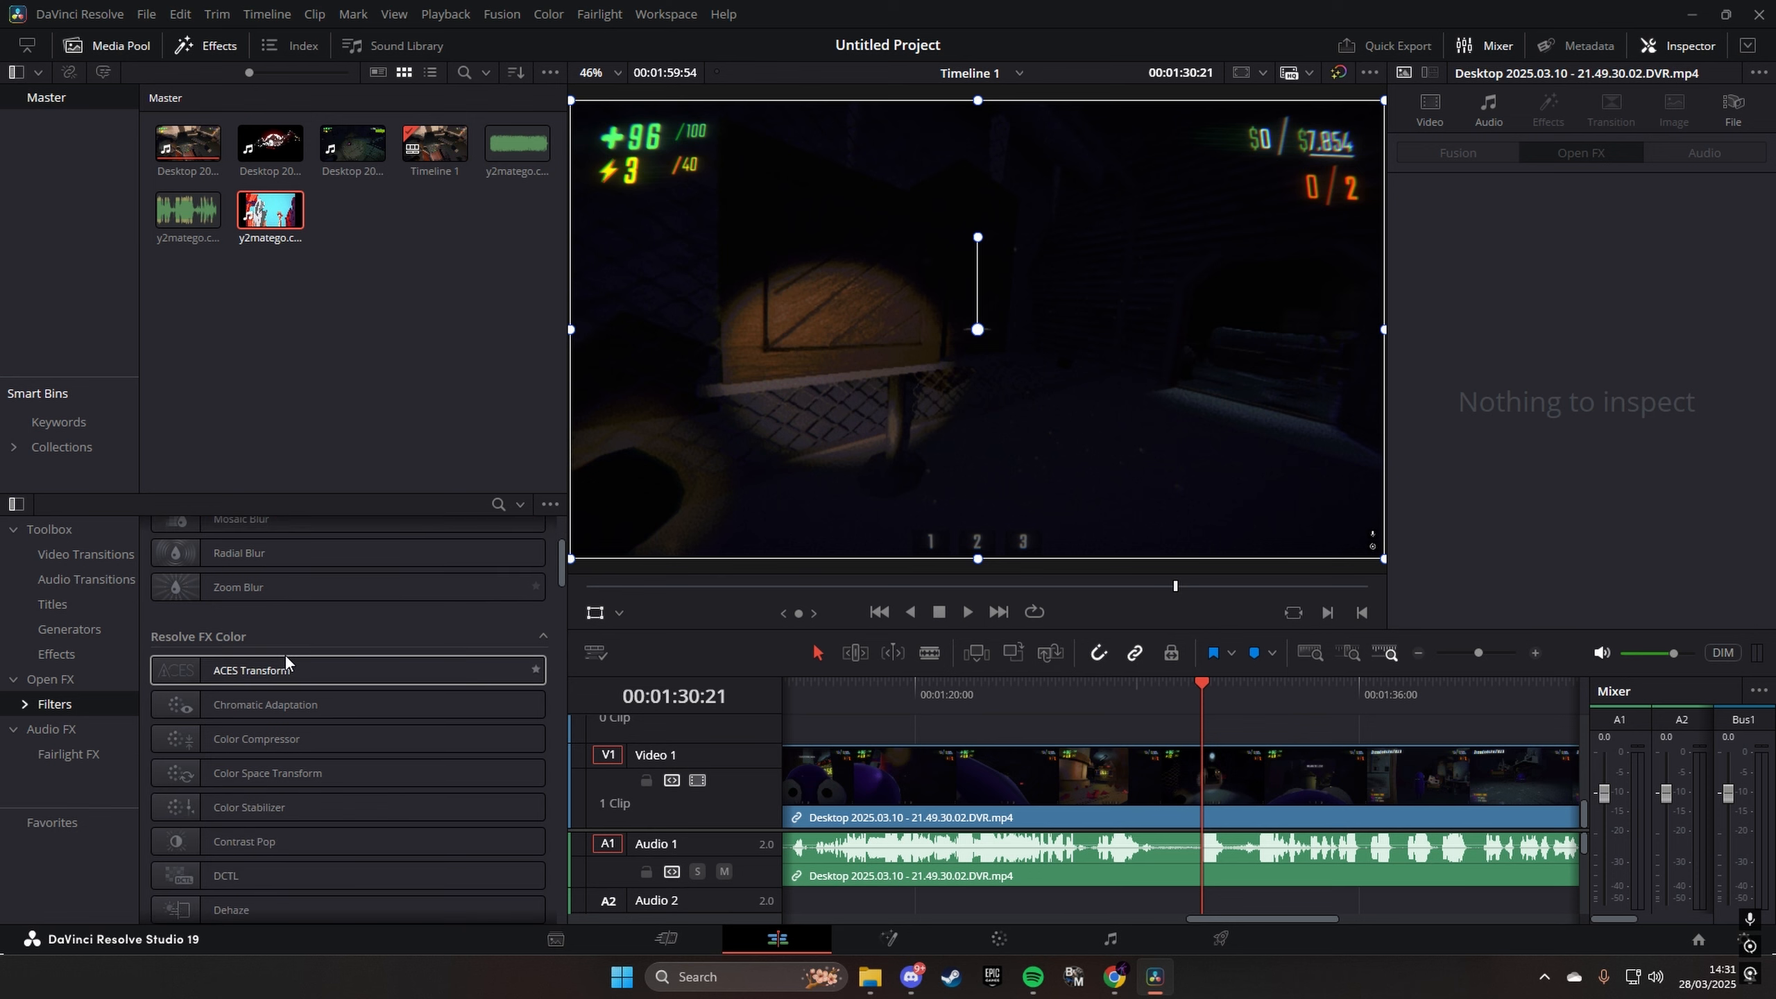
{"action": "scroll", "coordinate": [269, 714], "scroll_direction": "down", "scroll_amount": 2}
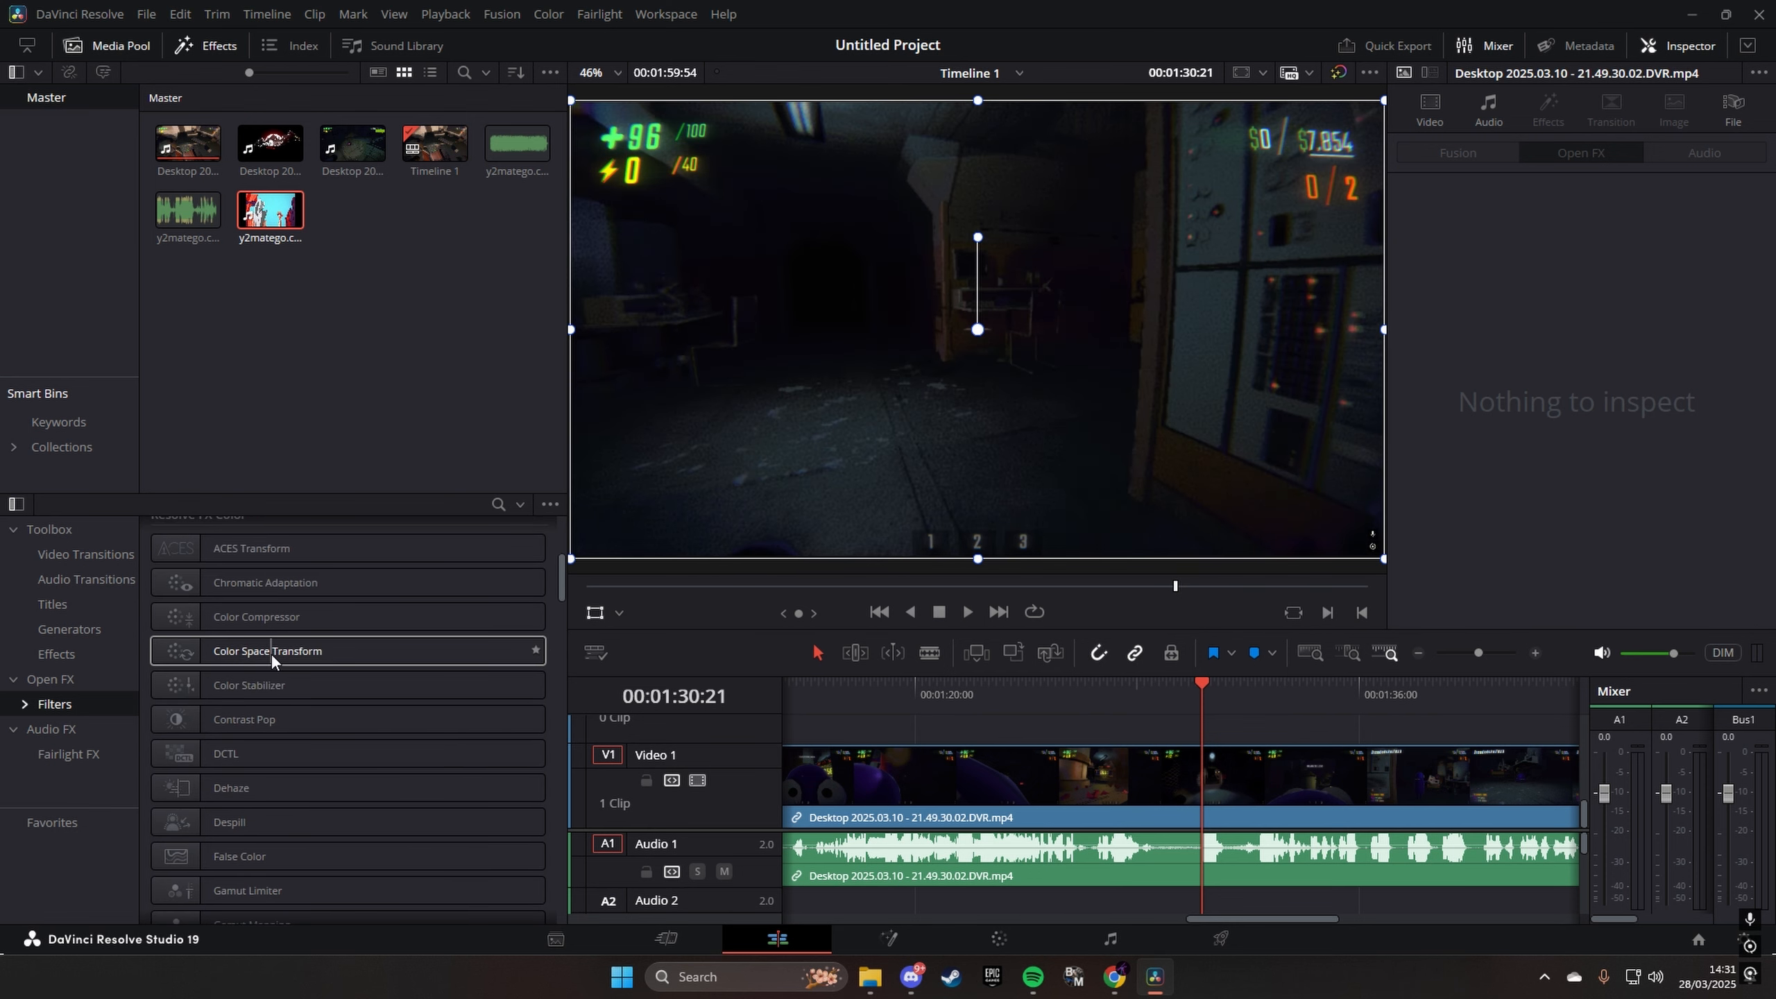
{"action": "scroll", "coordinate": [272, 655], "scroll_direction": "down", "scroll_amount": 1}
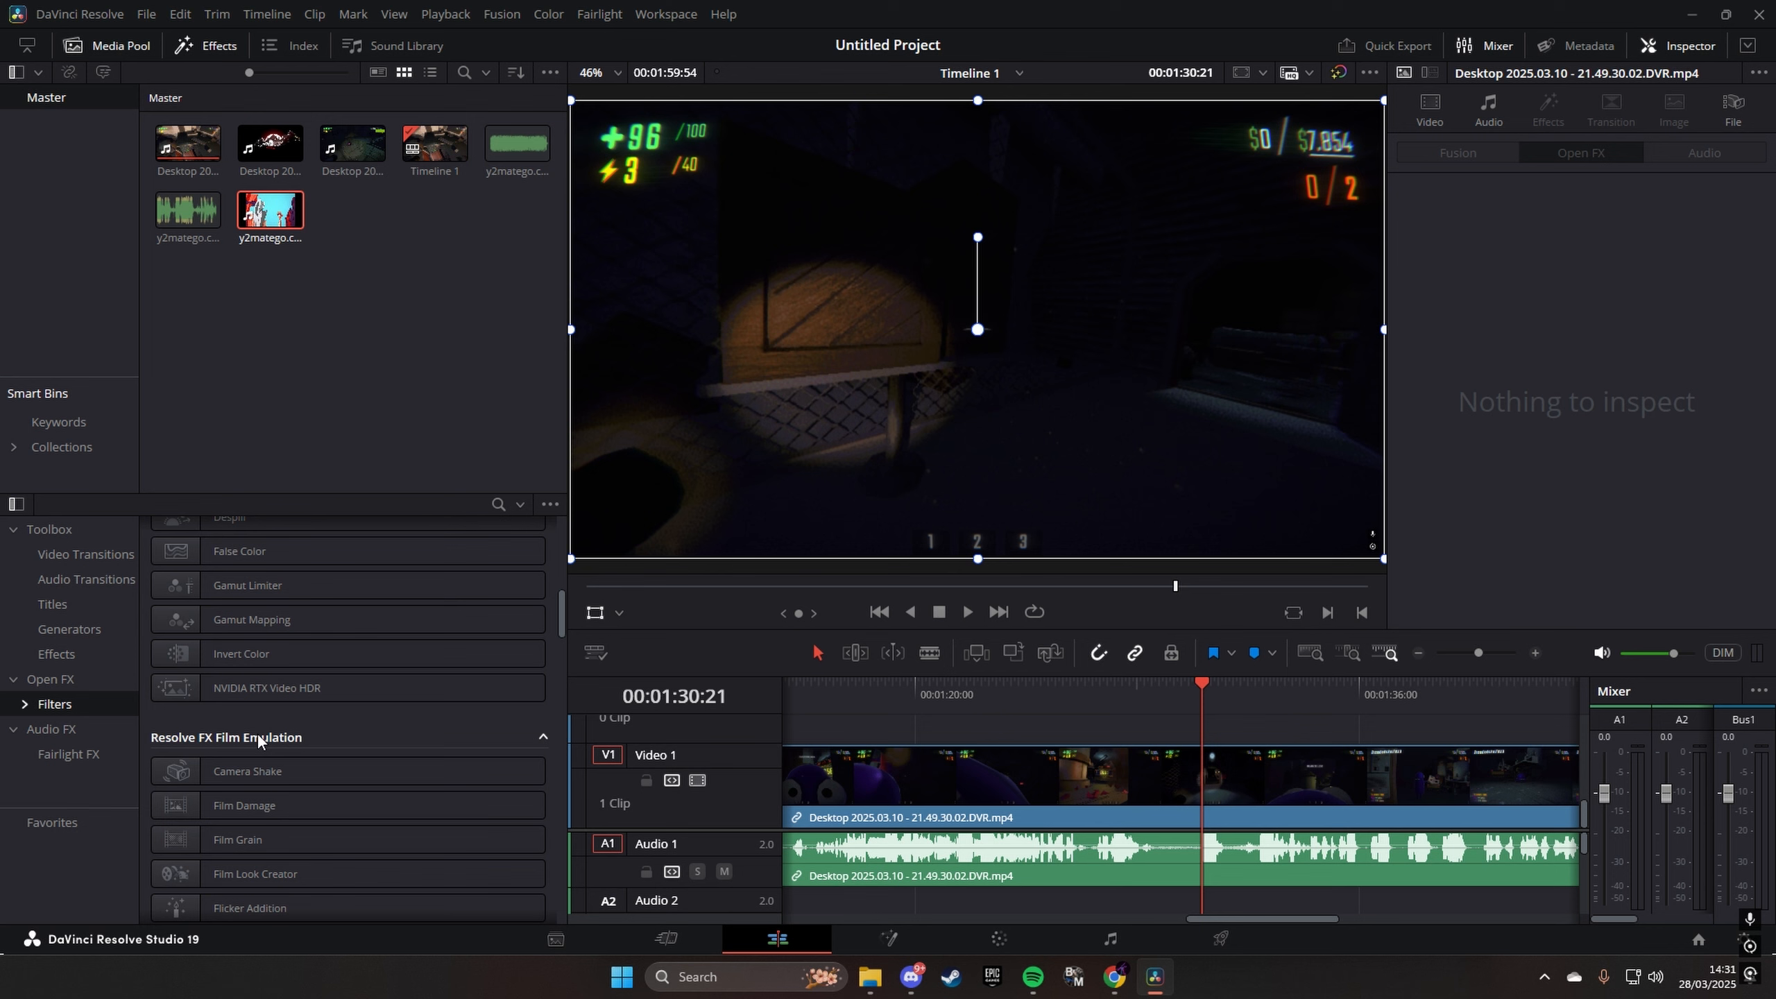
{"action": "left_click_drag", "start_coordinate": [252, 766], "coordinate": [1177, 783]}
{"action": "left_click_drag", "start_coordinate": [1164, 702], "coordinate": [1165, 703]}
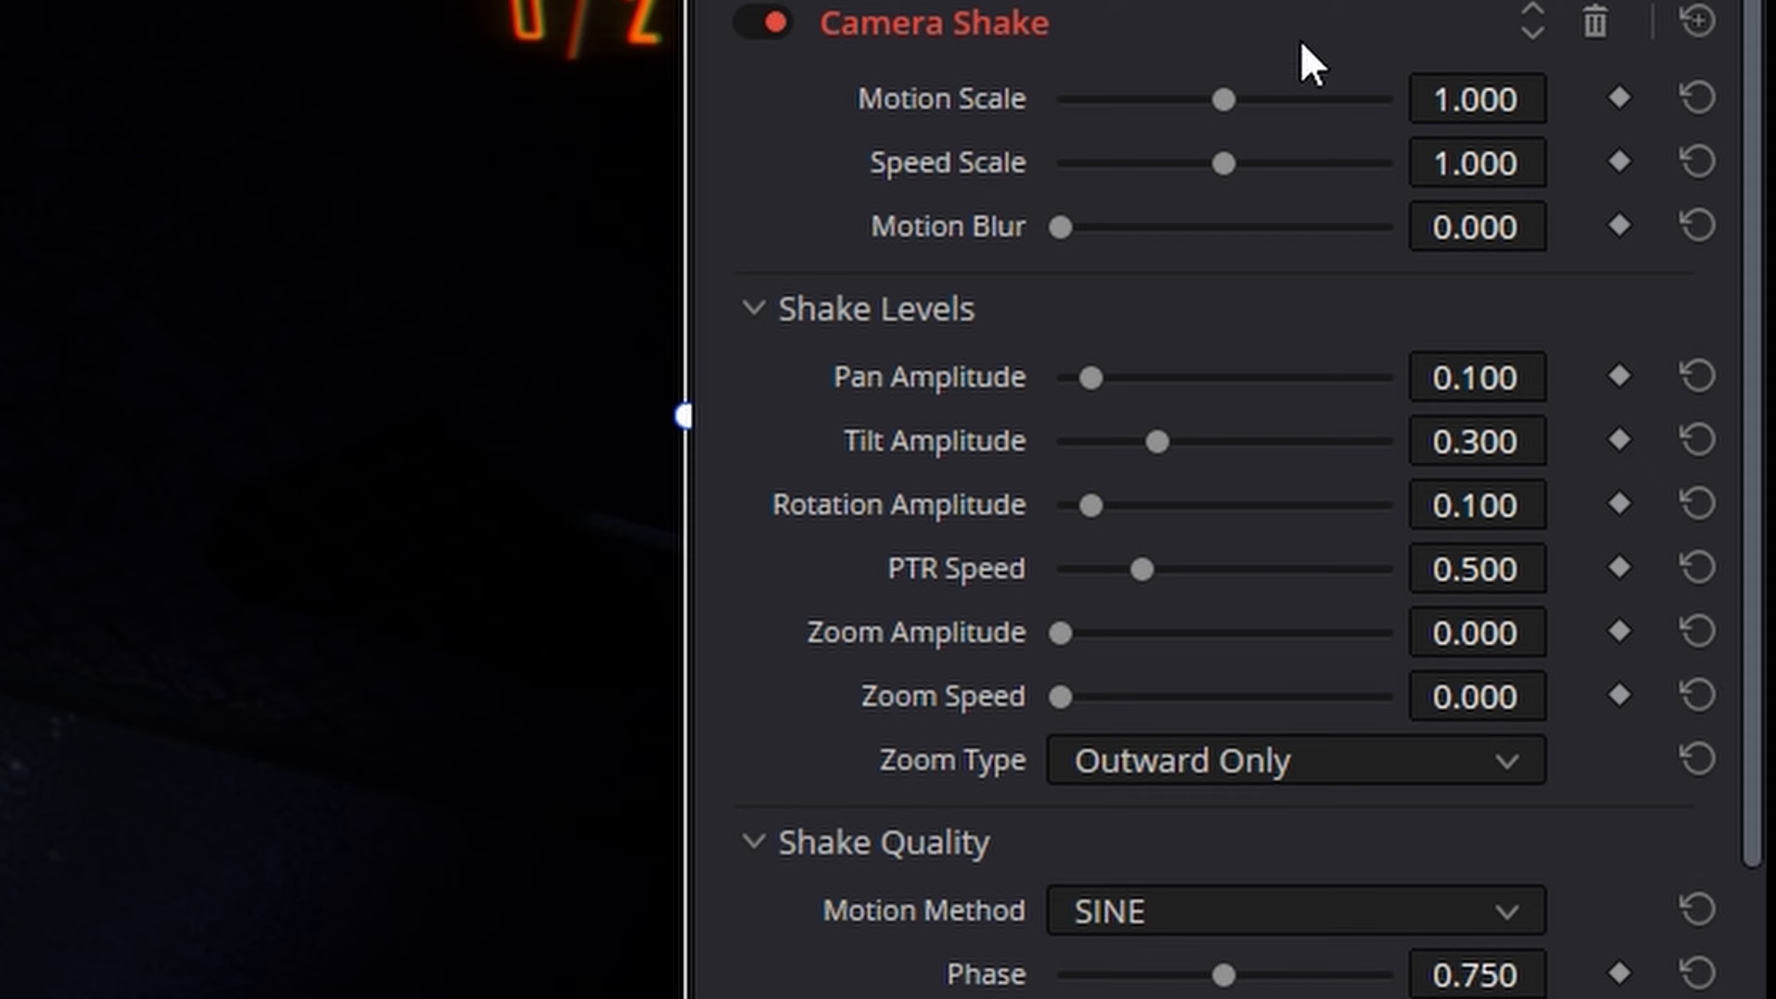
- Set Camera Shake's Motion Scale and Speed Scale to 2.000, Pan Amplitude to 0.736, Tilt Amplitude to 0.674 and Rotation Amplitude to 0.442
{"action": "left_click_drag", "start_coordinate": [1255, 99], "coordinate": [1395, 101]}
{"action": "left_click_drag", "start_coordinate": [1227, 163], "coordinate": [1414, 204]}
{"action": "left_click_drag", "start_coordinate": [1090, 378], "coordinate": [1303, 381]}
{"action": "left_click_drag", "start_coordinate": [1157, 441], "coordinate": [1279, 444]}
{"action": "left_click_drag", "start_coordinate": [1090, 505], "coordinate": [1208, 506]}
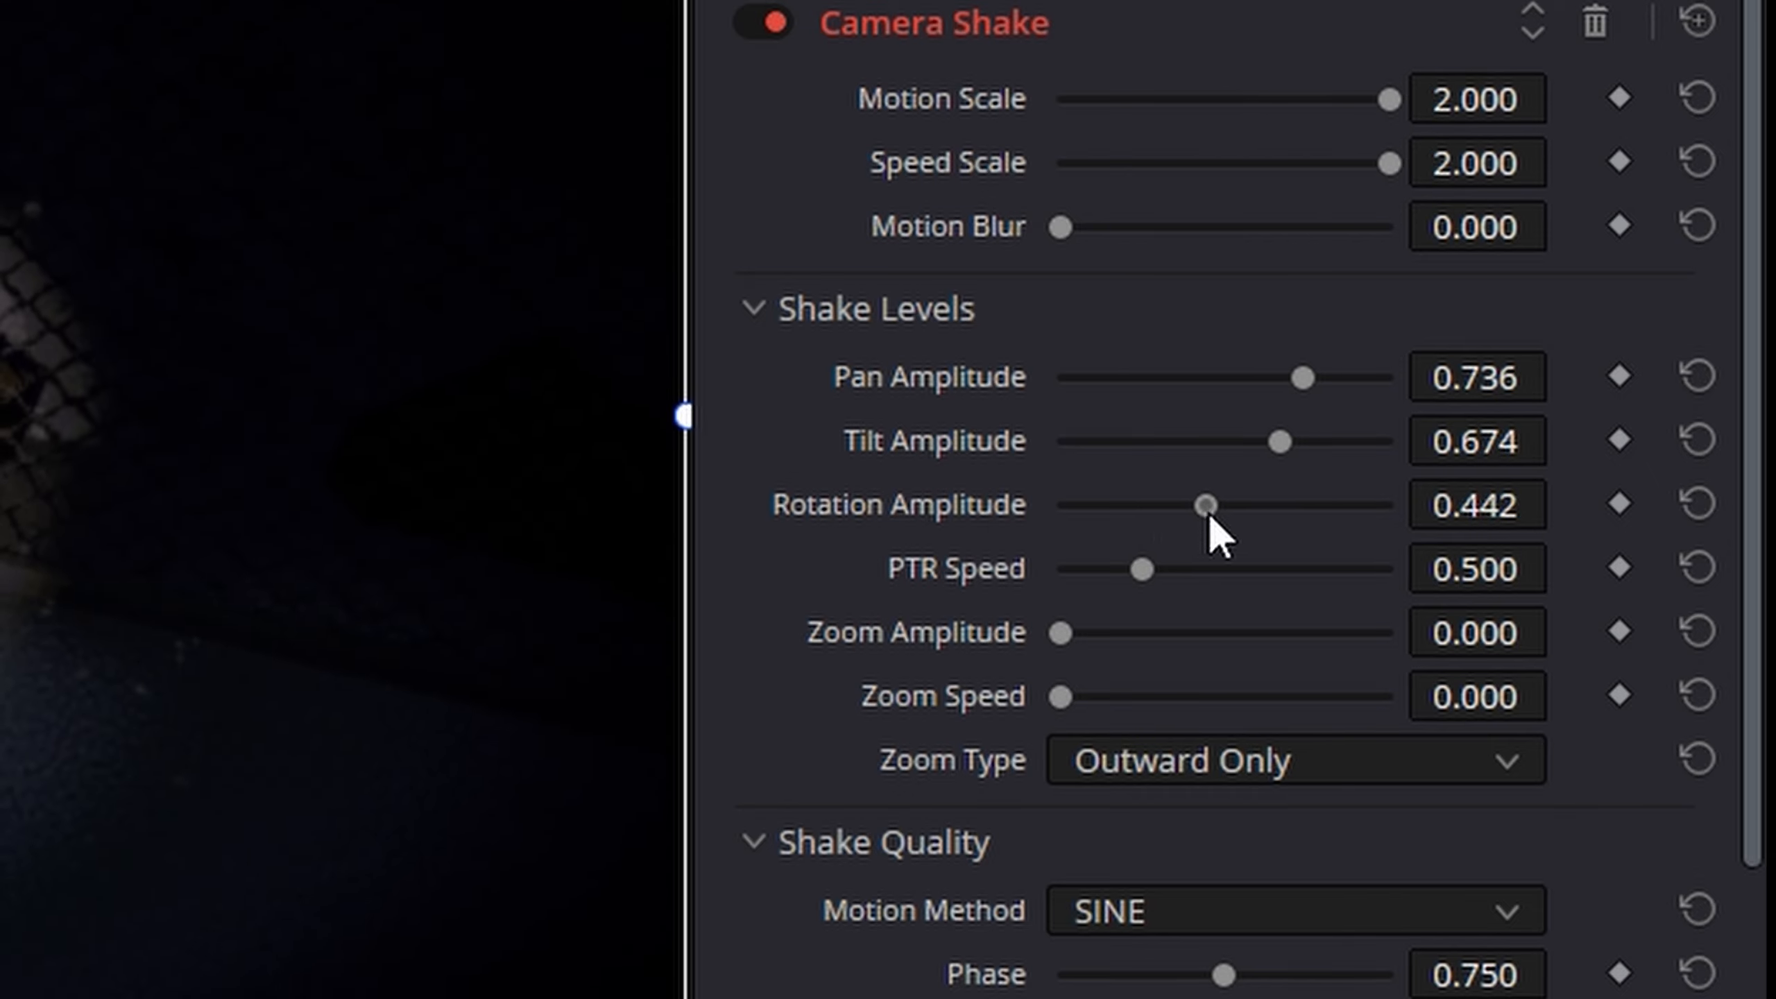
- Set Camera Shake's PTR Speed to 1.039 and Motion Blur to 0.380, and preview the shake
{"action": "left_click_drag", "start_coordinate": [1142, 569], "coordinate": [1231, 570]}
{"action": "left_click_drag", "start_coordinate": [1061, 227], "coordinate": [1193, 239]}
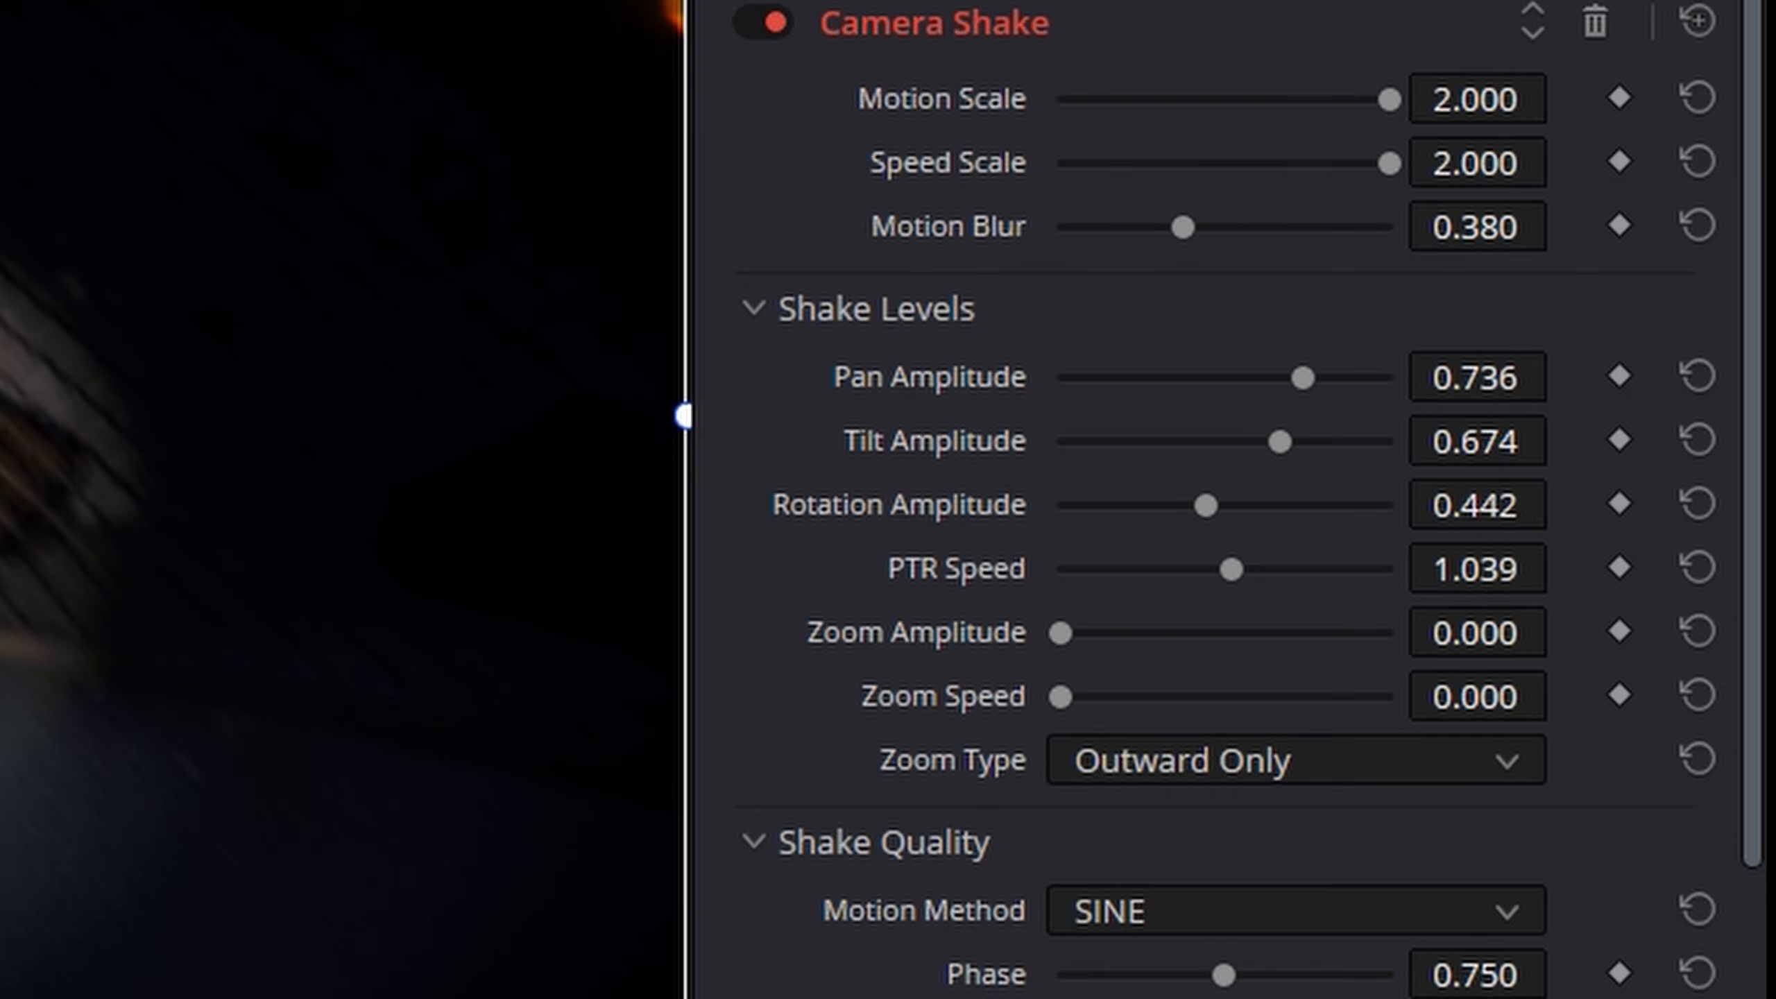
{"action": "key", "text": "space"}
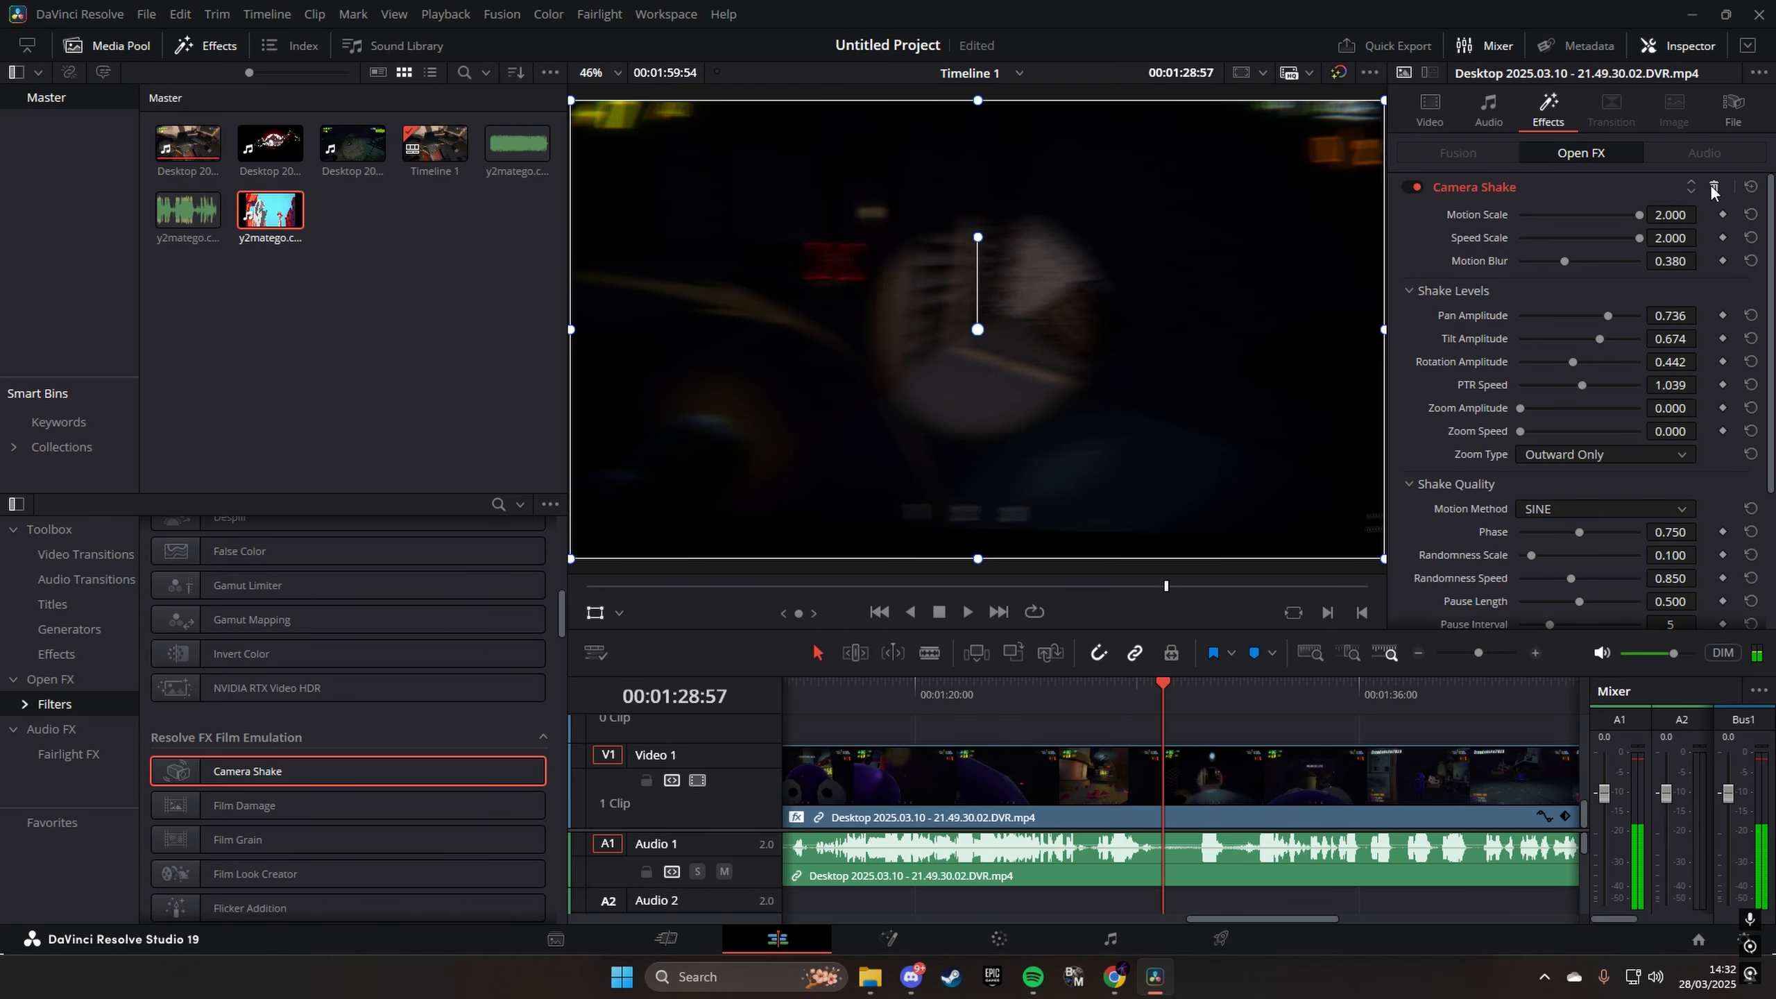
- Remove the Camera Shake effect from the gameplay clip and browse the remaining filters
{"action": "left_click", "coordinate": [1714, 186]}
{"action": "scroll", "coordinate": [222, 819], "scroll_direction": "down", "scroll_amount": 10}
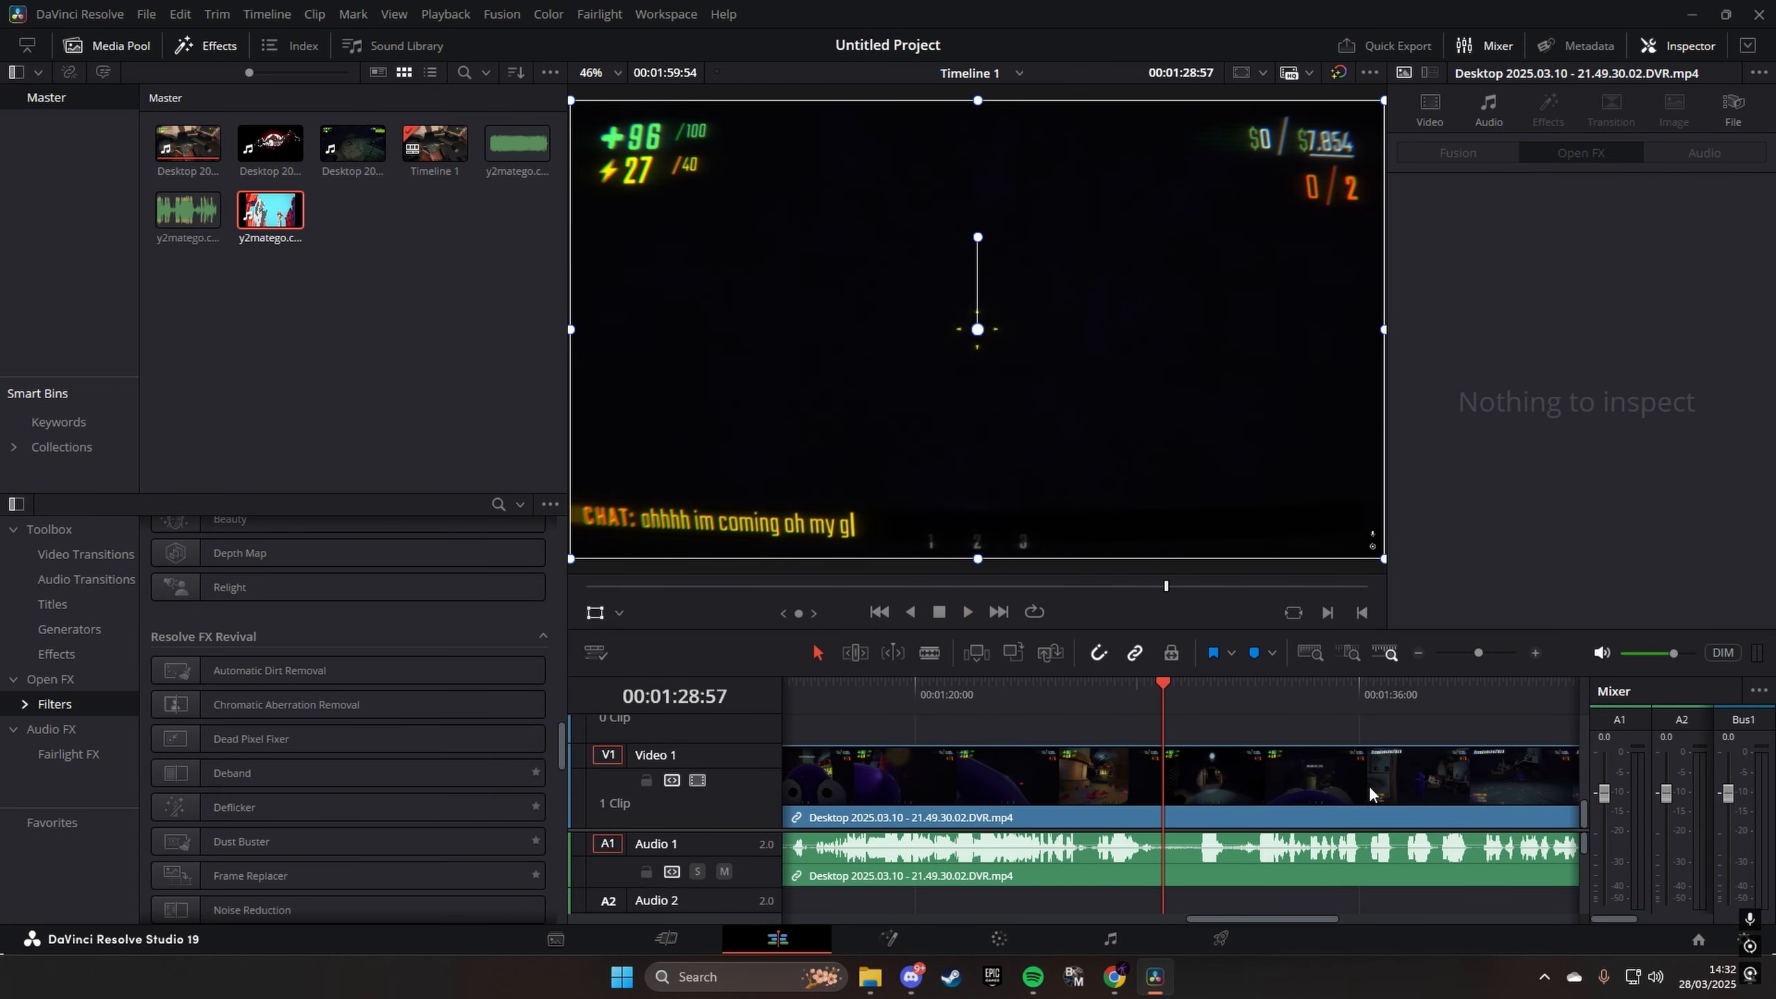
- Select the gameplay clip and open it on the Color page
{"action": "left_click", "coordinate": [1297, 804]}
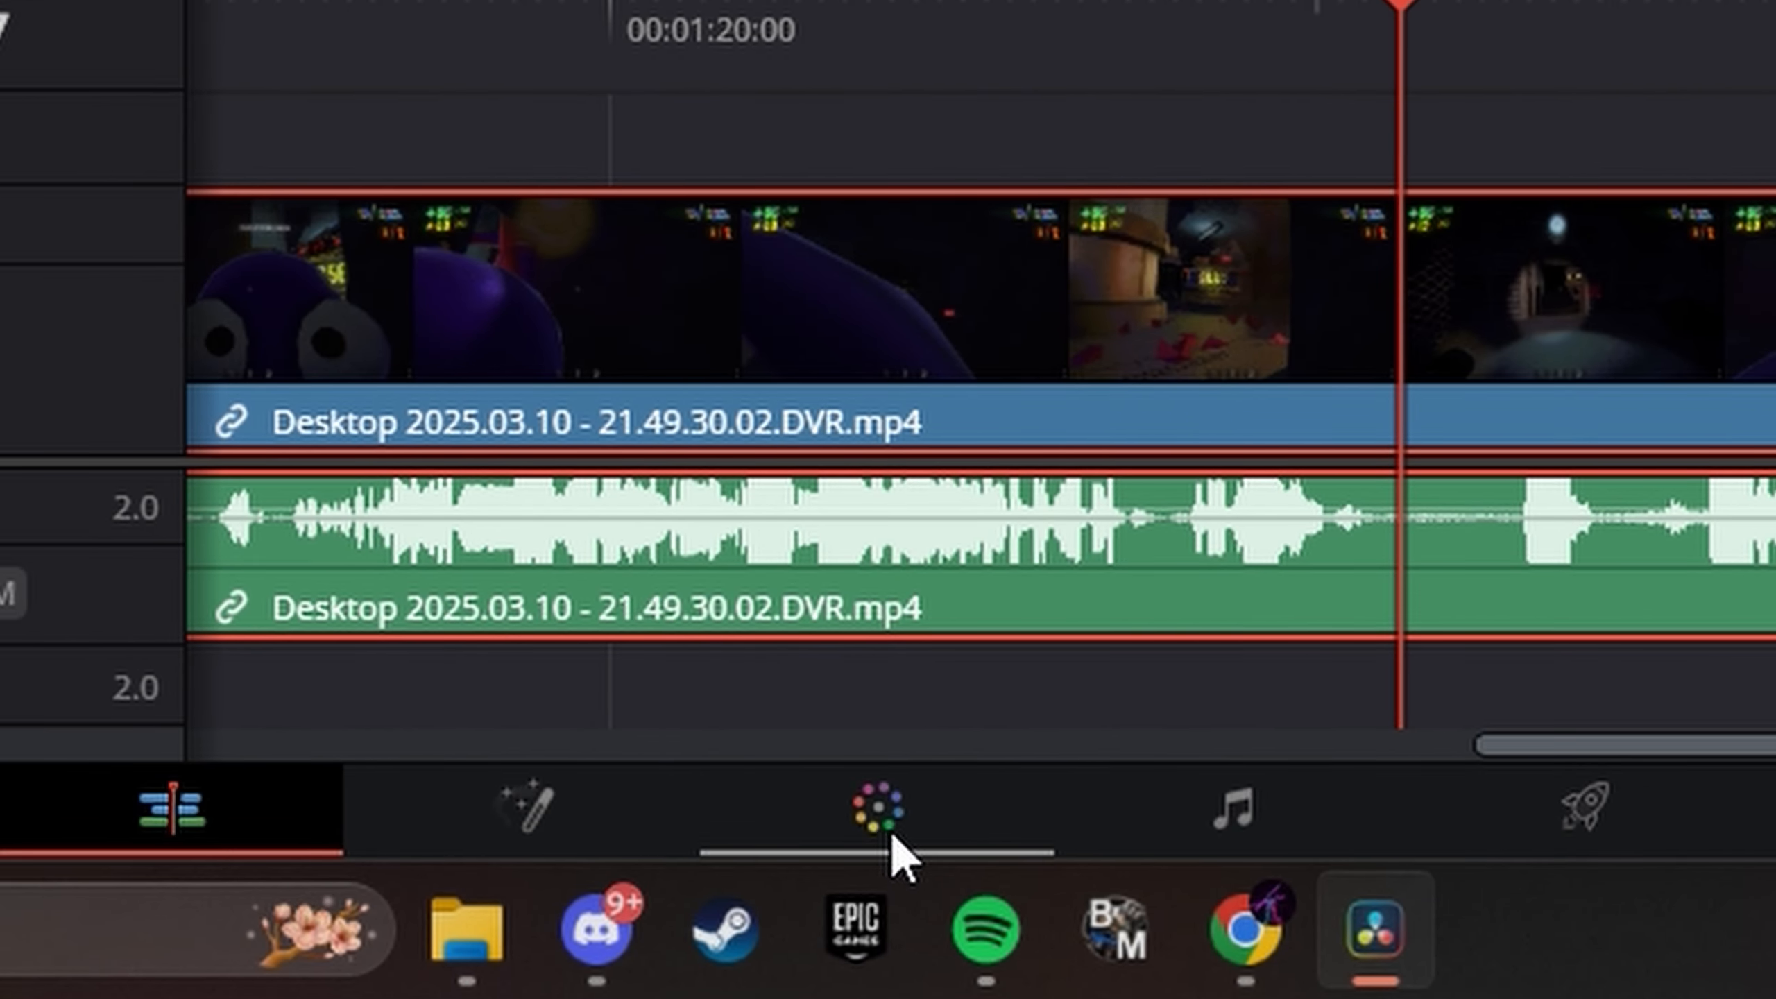
{"action": "left_click", "coordinate": [1001, 943]}
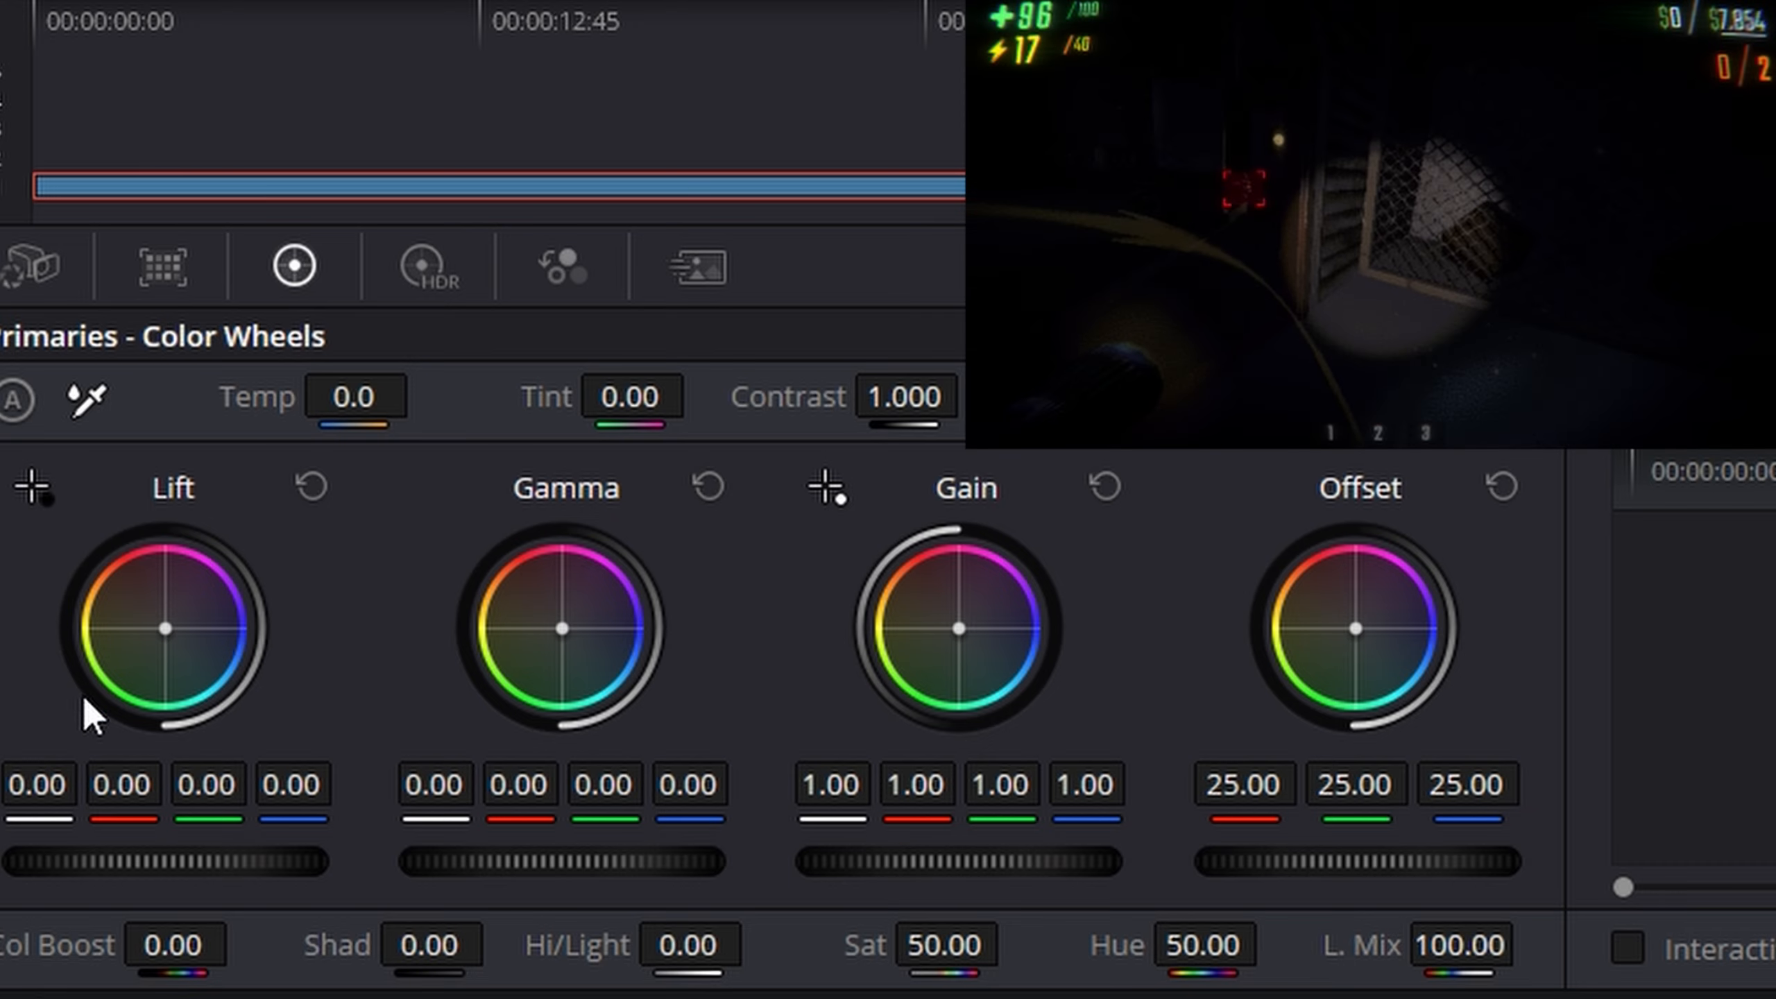
- Try a strong blue tint on the Lift wheel, with blue at 0.63, and reset all the primaries
{"action": "left_click_drag", "start_coordinate": [167, 637], "coordinate": [247, 623]}
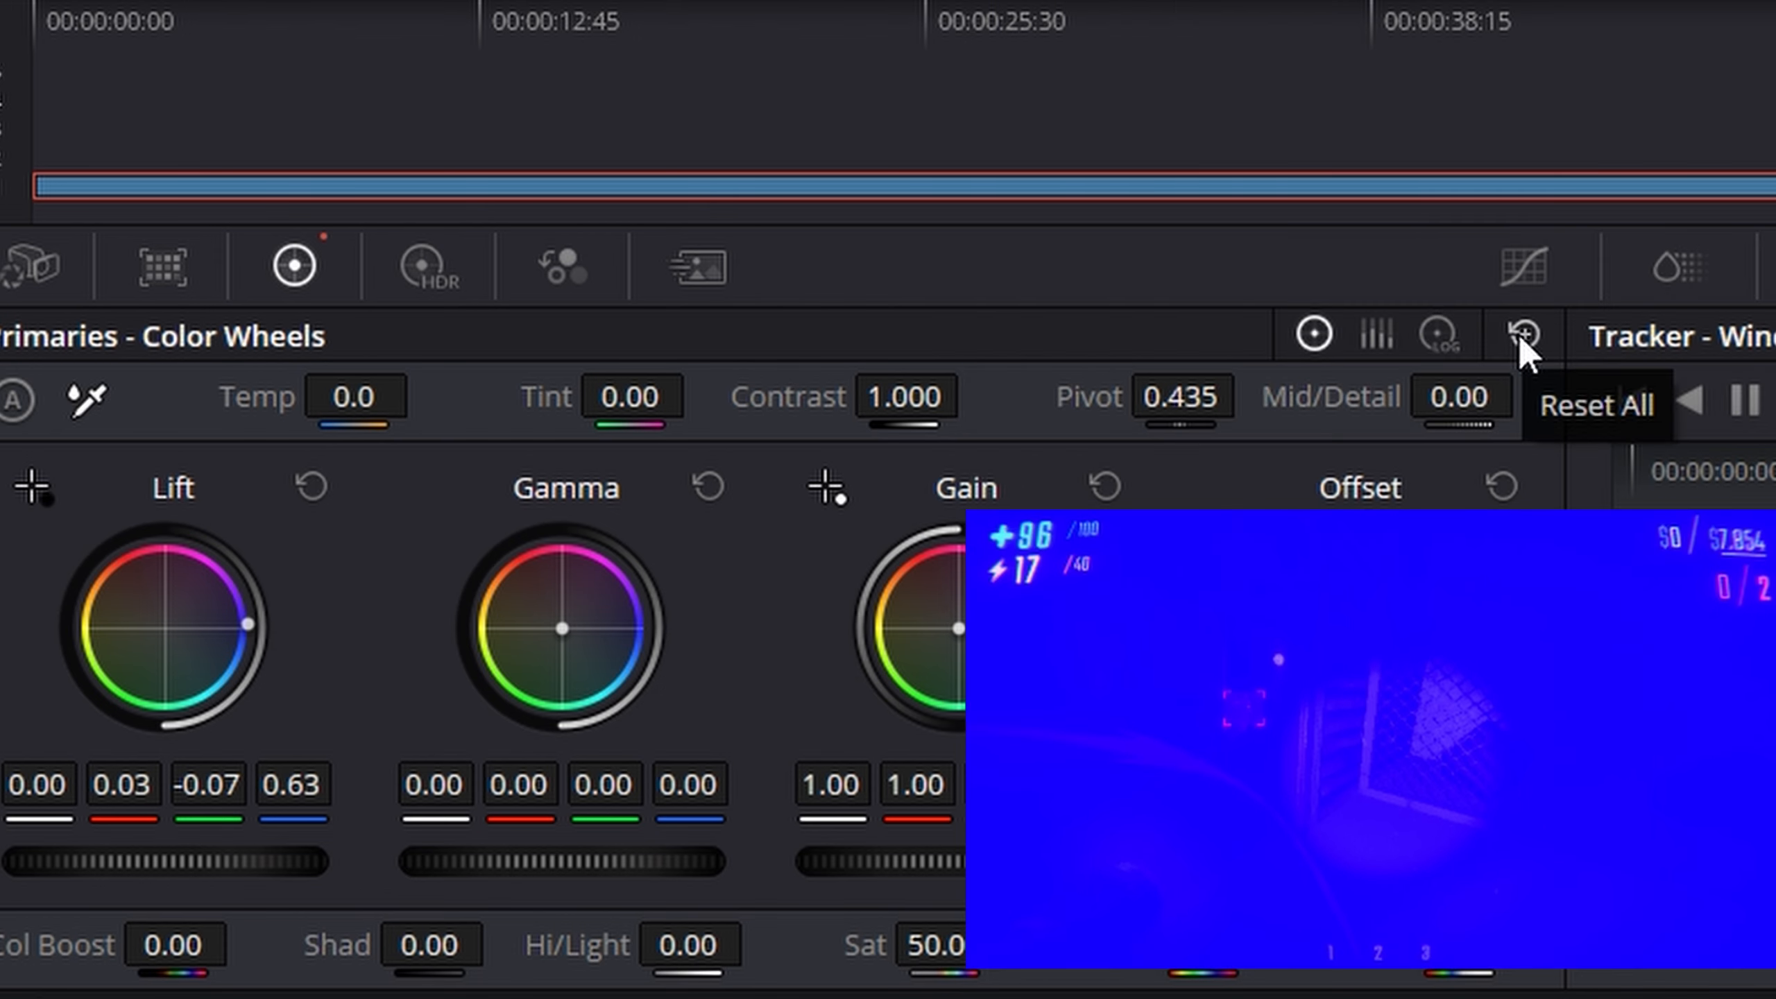
{"action": "left_click", "coordinate": [1521, 336]}
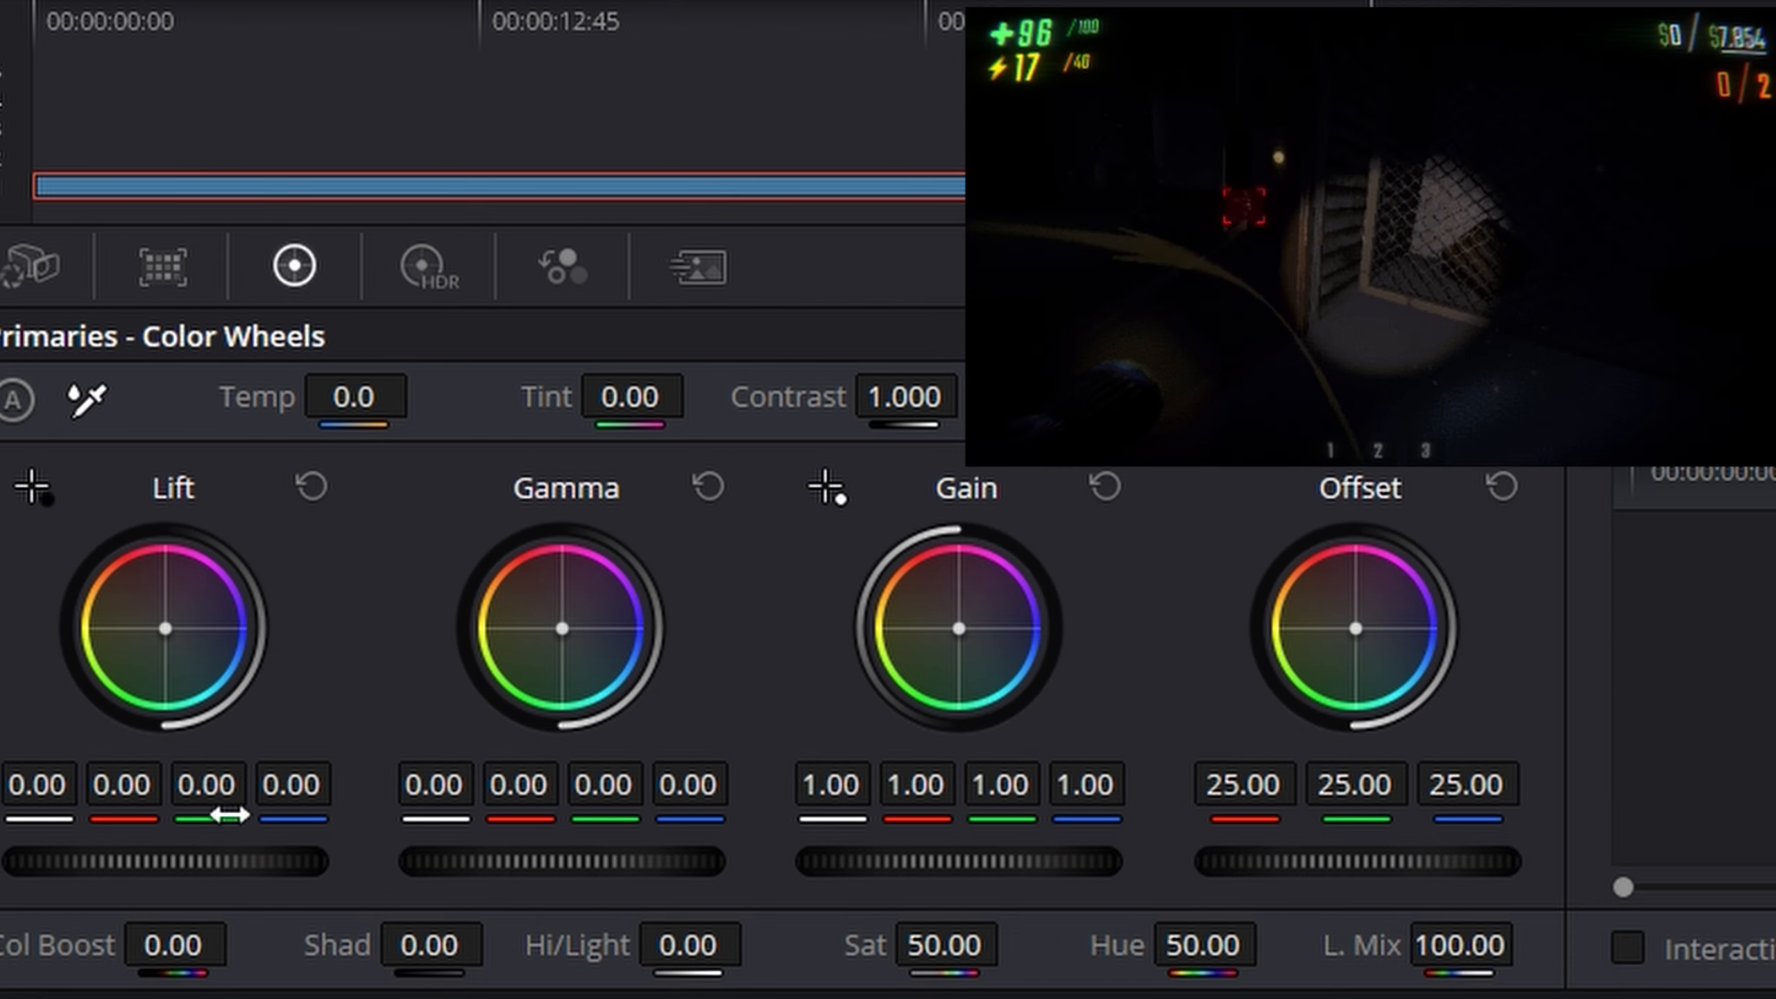
- Grade the clip's Lift to 0.05, -0.01, -0.08, Gamma to 0.04, -0.02, 0.08, Gain to 0.23, 1.29, 0.42 and Offset to 33.64, 21.21, 35.09
{"action": "left_click_drag", "start_coordinate": [243, 788], "coordinate": [295, 797]}
{"action": "left_click_drag", "start_coordinate": [165, 629], "coordinate": [154, 619]}
{"action": "left_click_drag", "start_coordinate": [570, 679], "coordinate": [587, 667]}
{"action": "left_click_drag", "start_coordinate": [1059, 650], "coordinate": [1026, 692]}
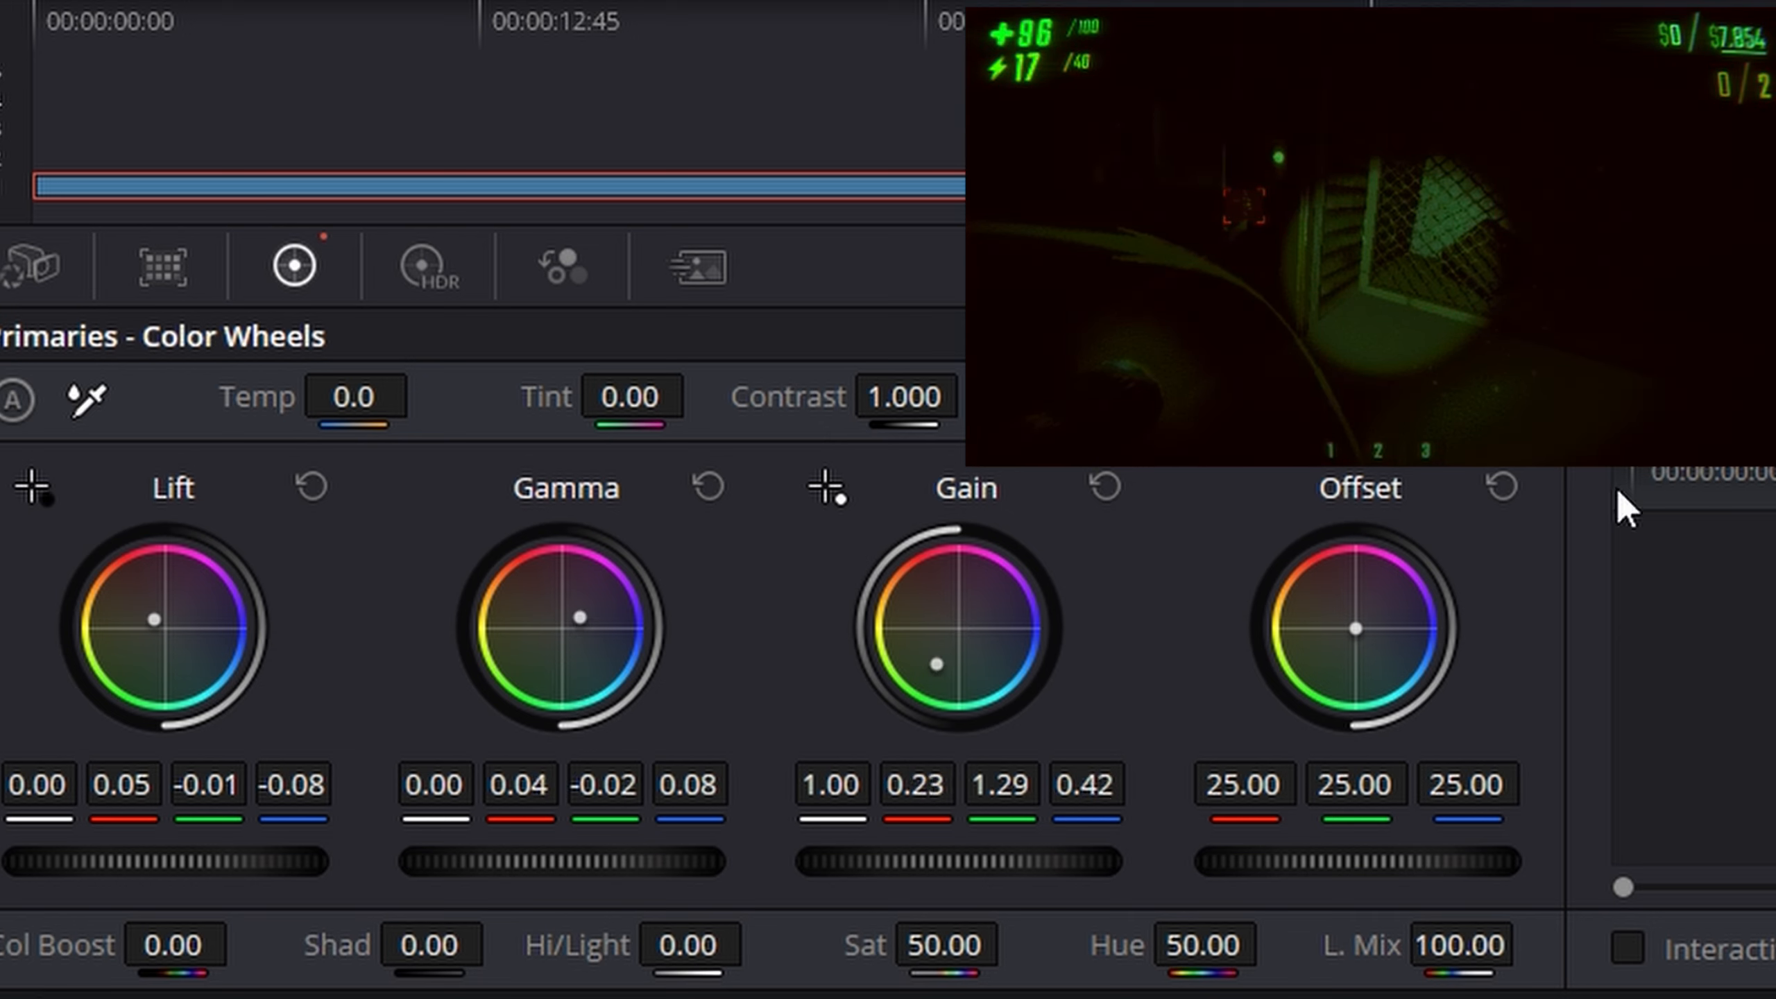
{"action": "left_click_drag", "start_coordinate": [1355, 629], "coordinate": [1370, 622]}
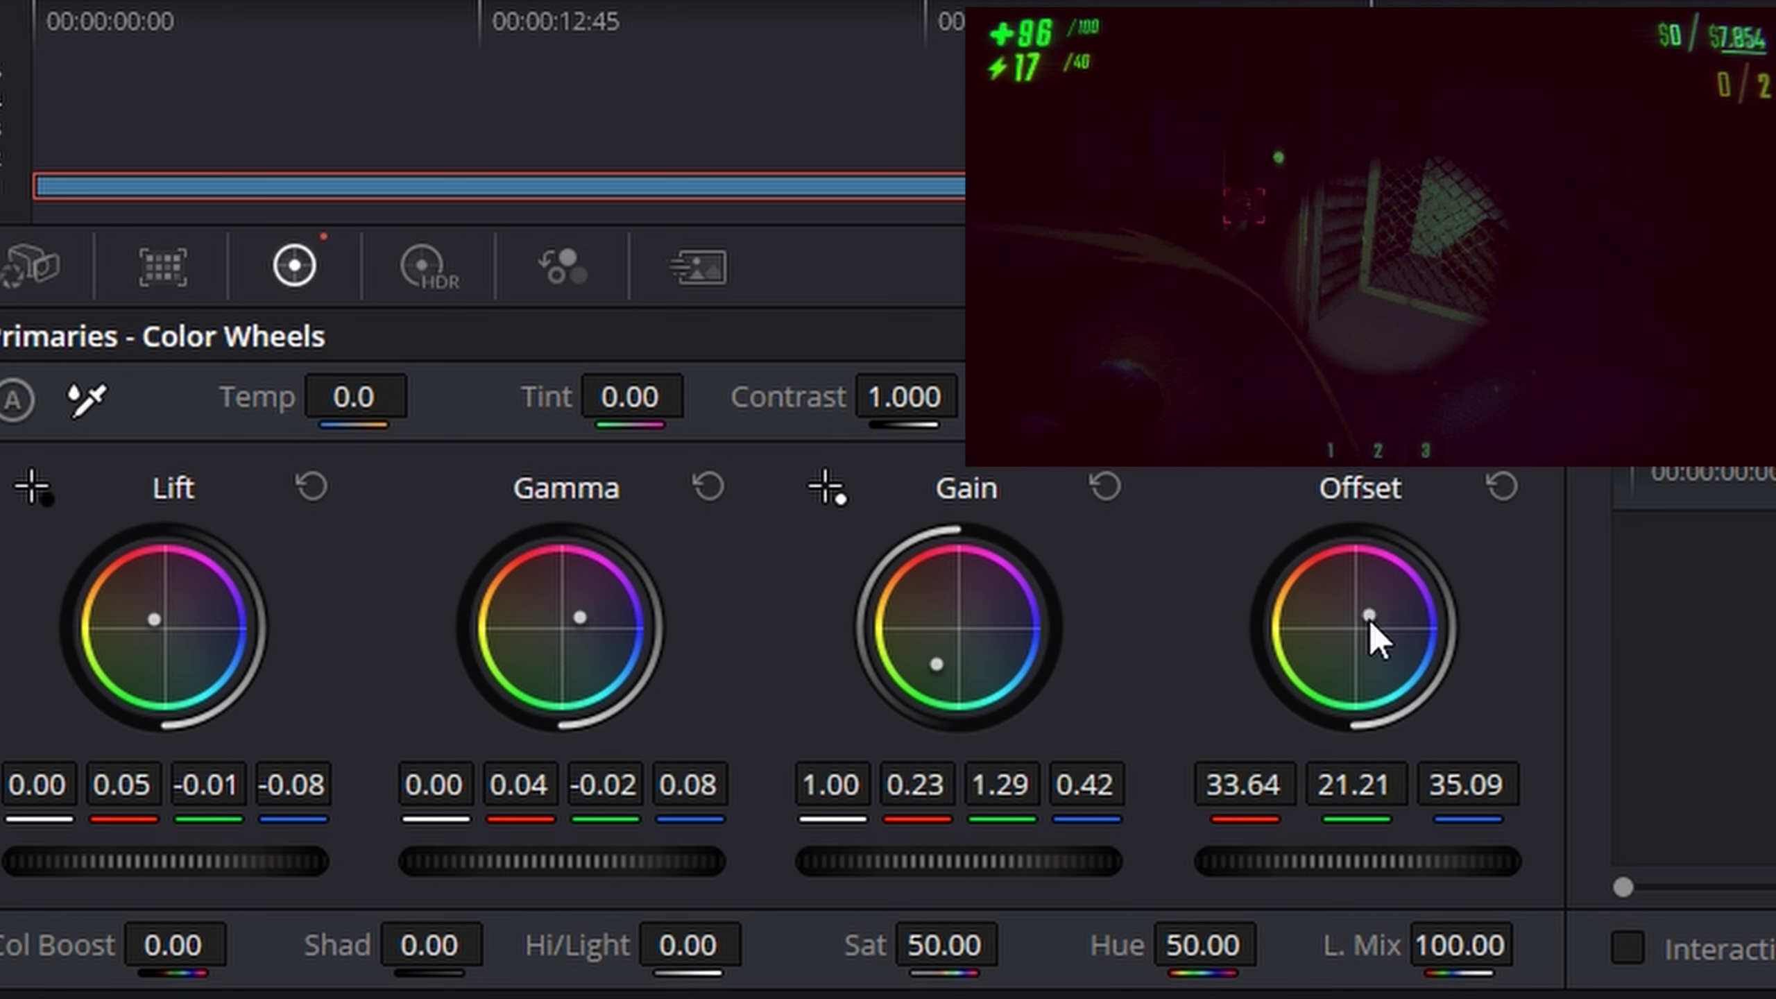
- Return to the Edit page and play back the colour-graded gameplay clip
{"action": "left_click", "coordinate": [779, 939]}
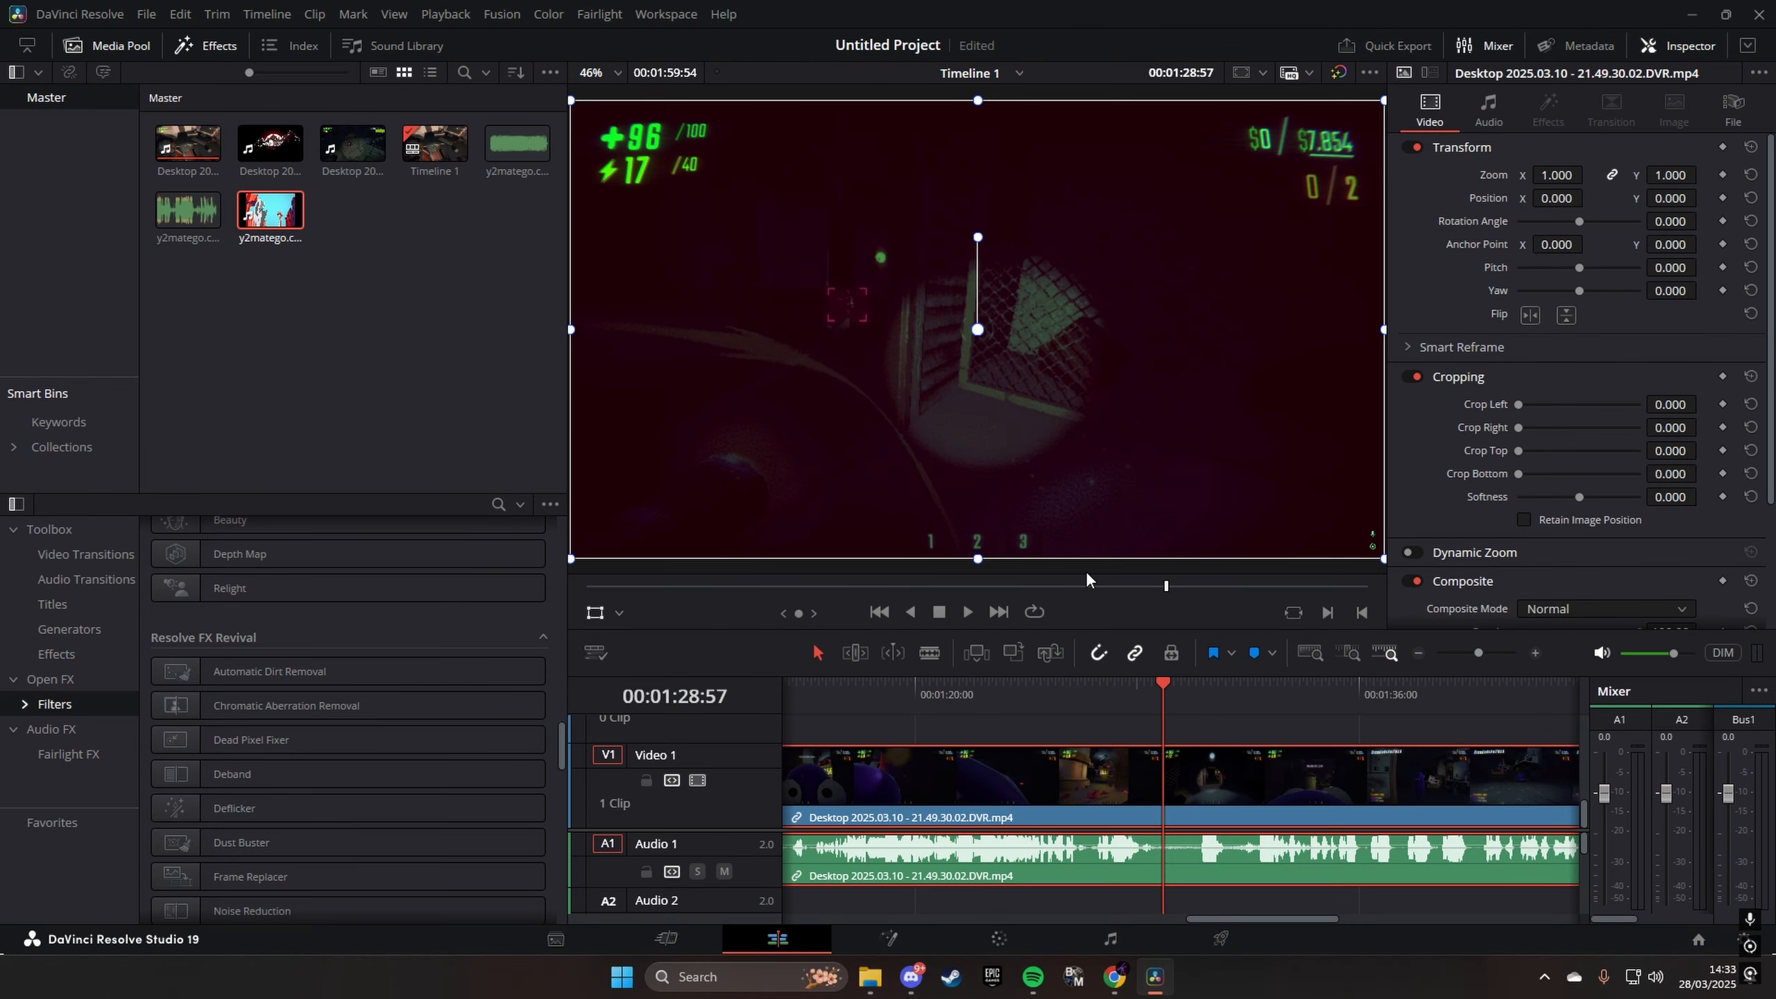
{"action": "key", "text": "space"}
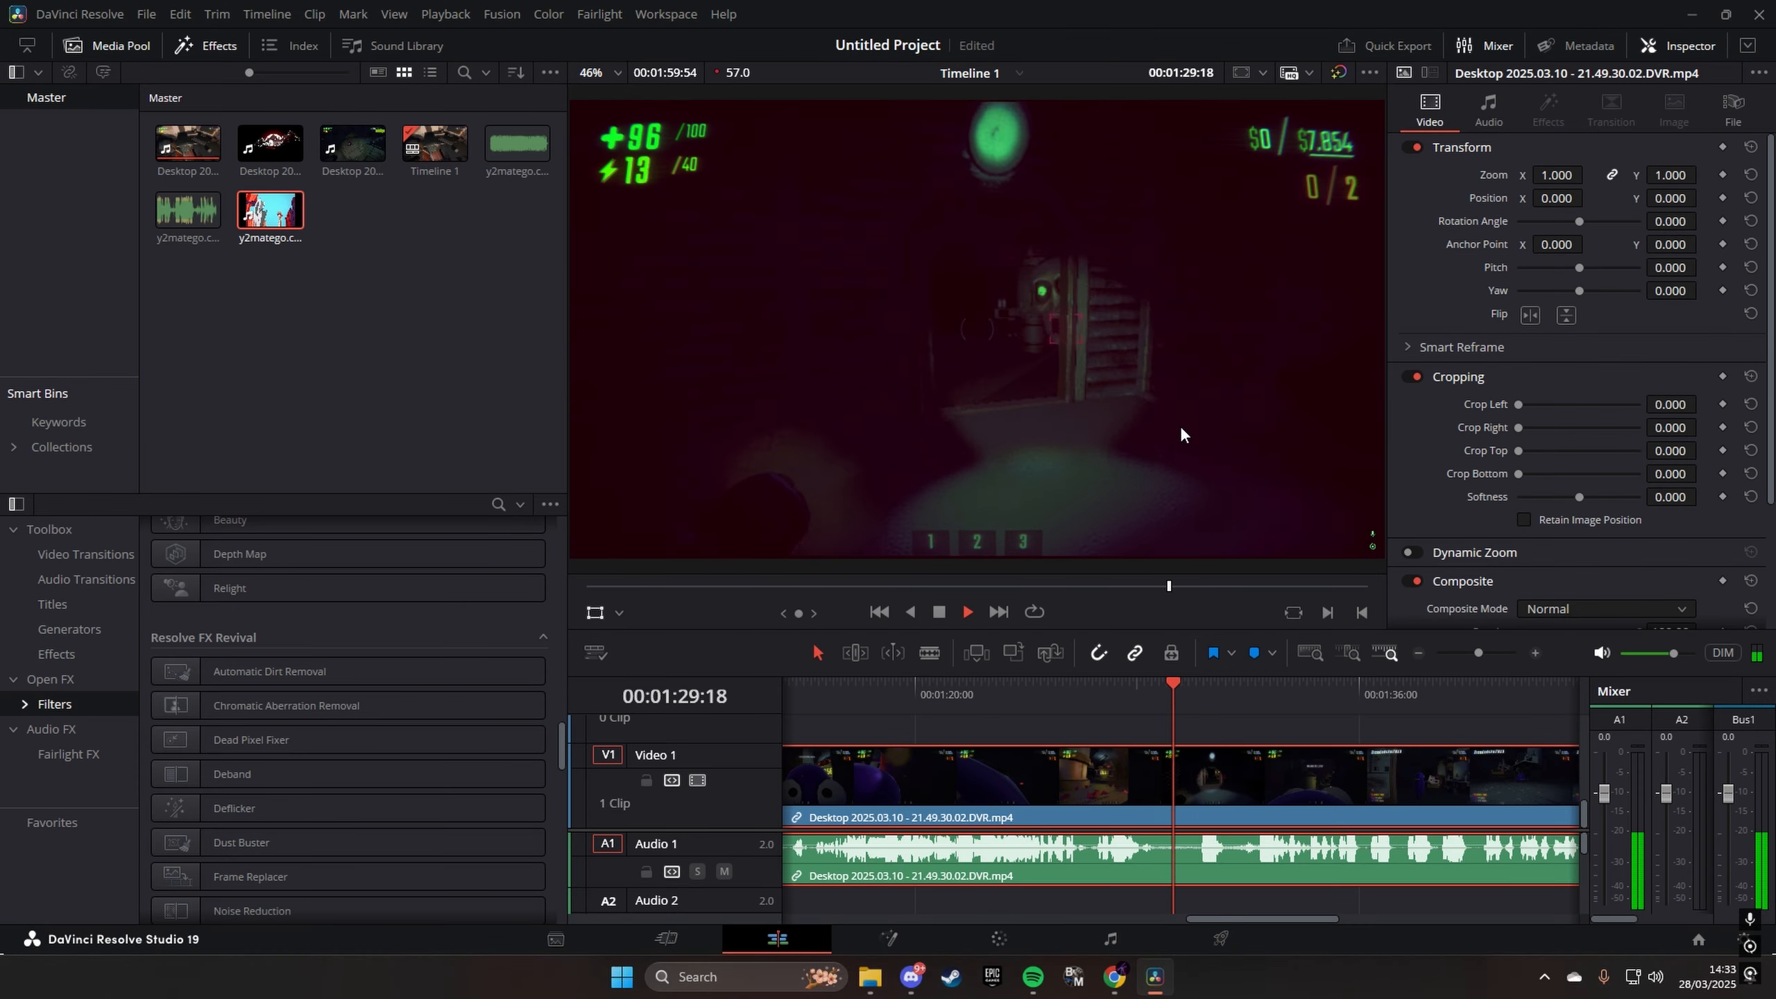
{"action": "key", "text": "space"}
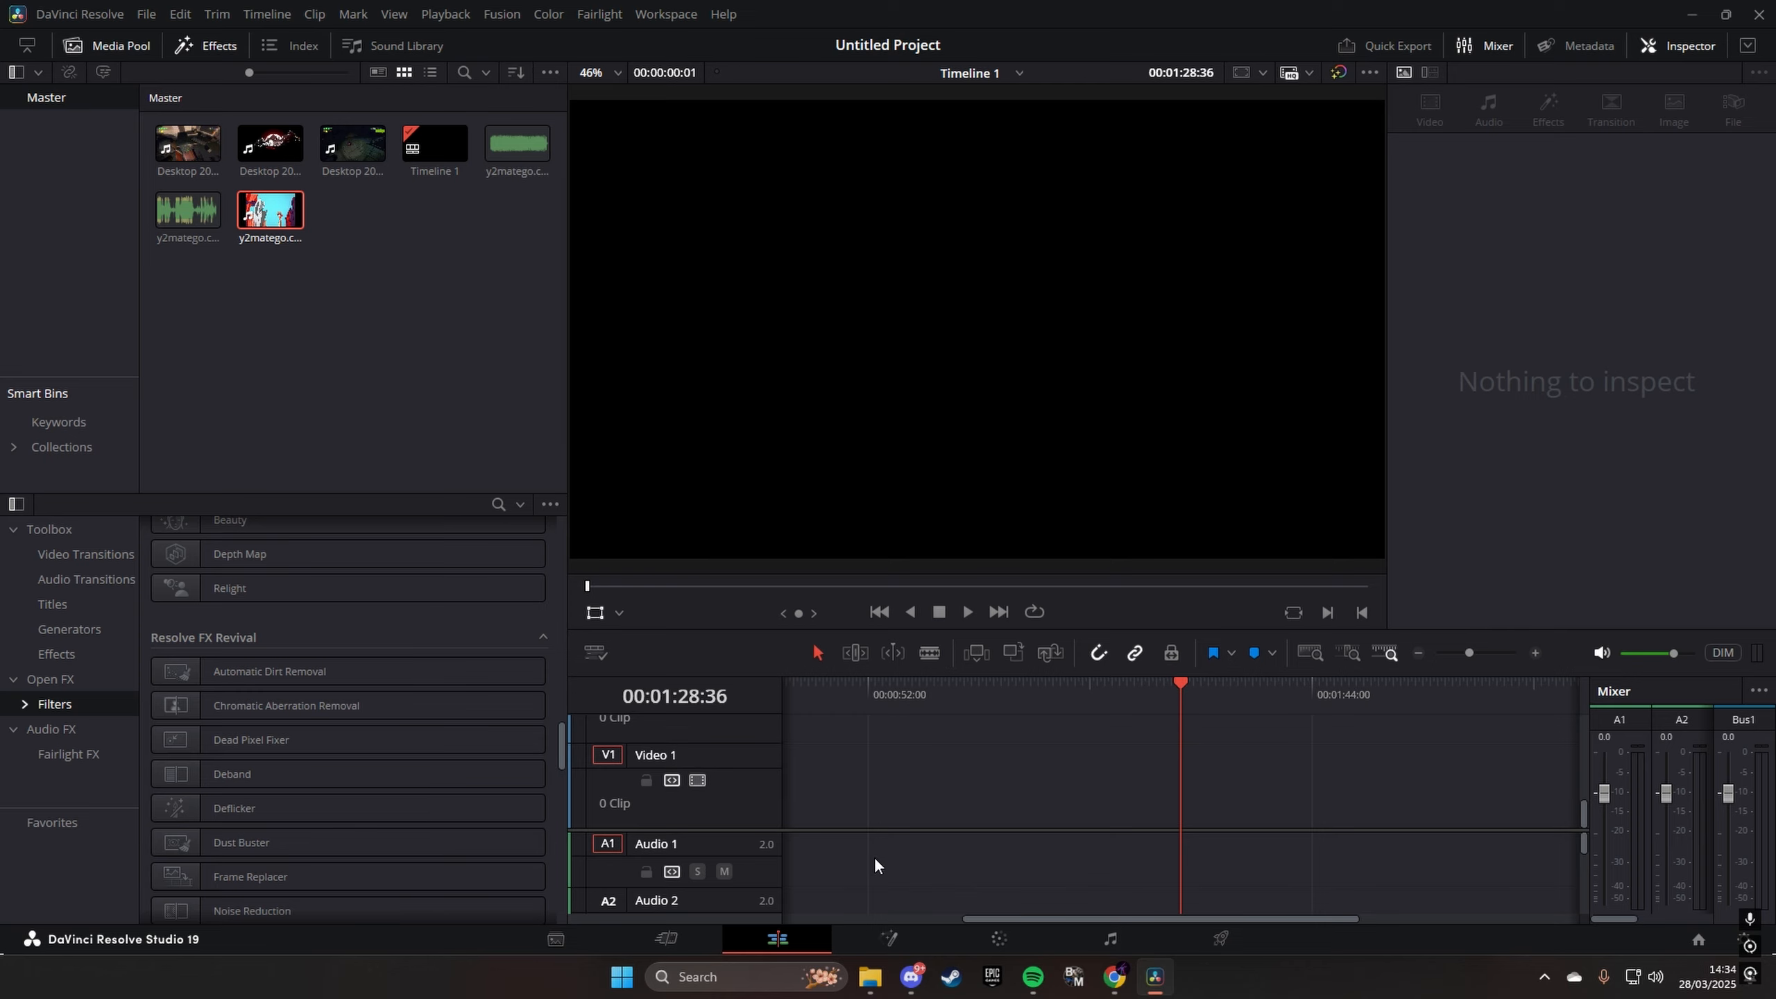
- Switch to File Explorer and look through the media files in the YouTube folder
{"action": "left_click", "coordinate": [870, 978]}
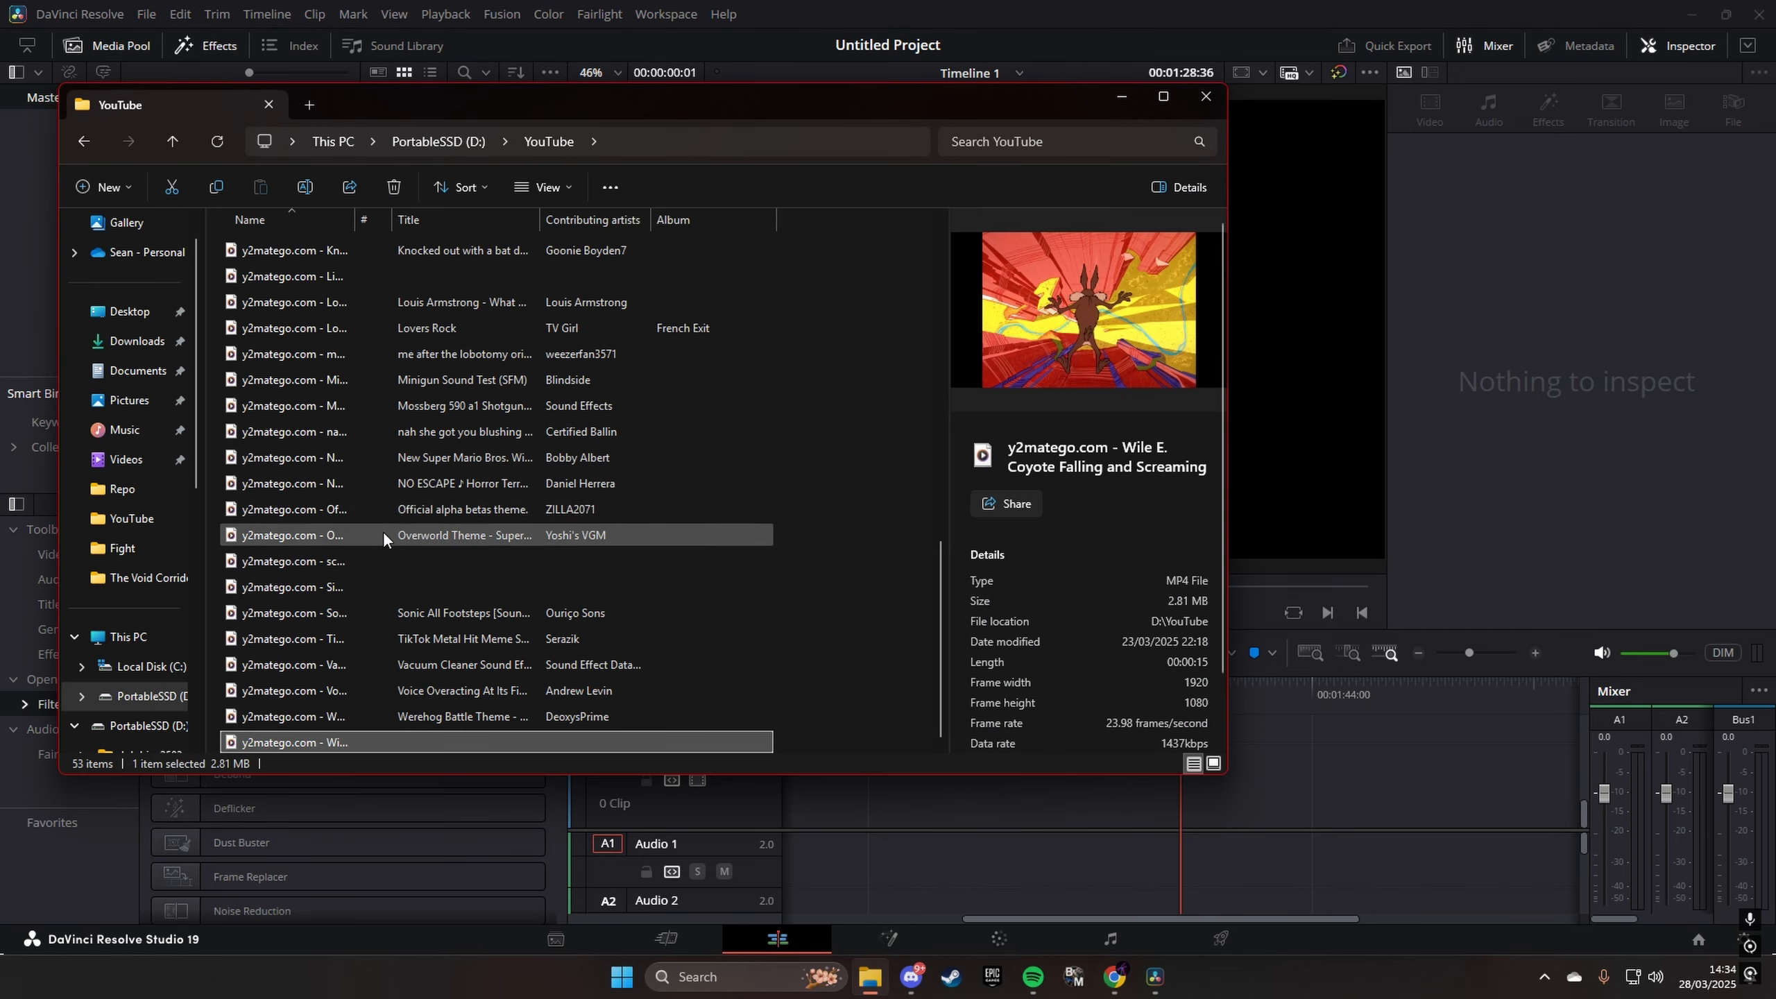
{"action": "scroll", "coordinate": [445, 504], "scroll_direction": "up", "scroll_amount": 5}
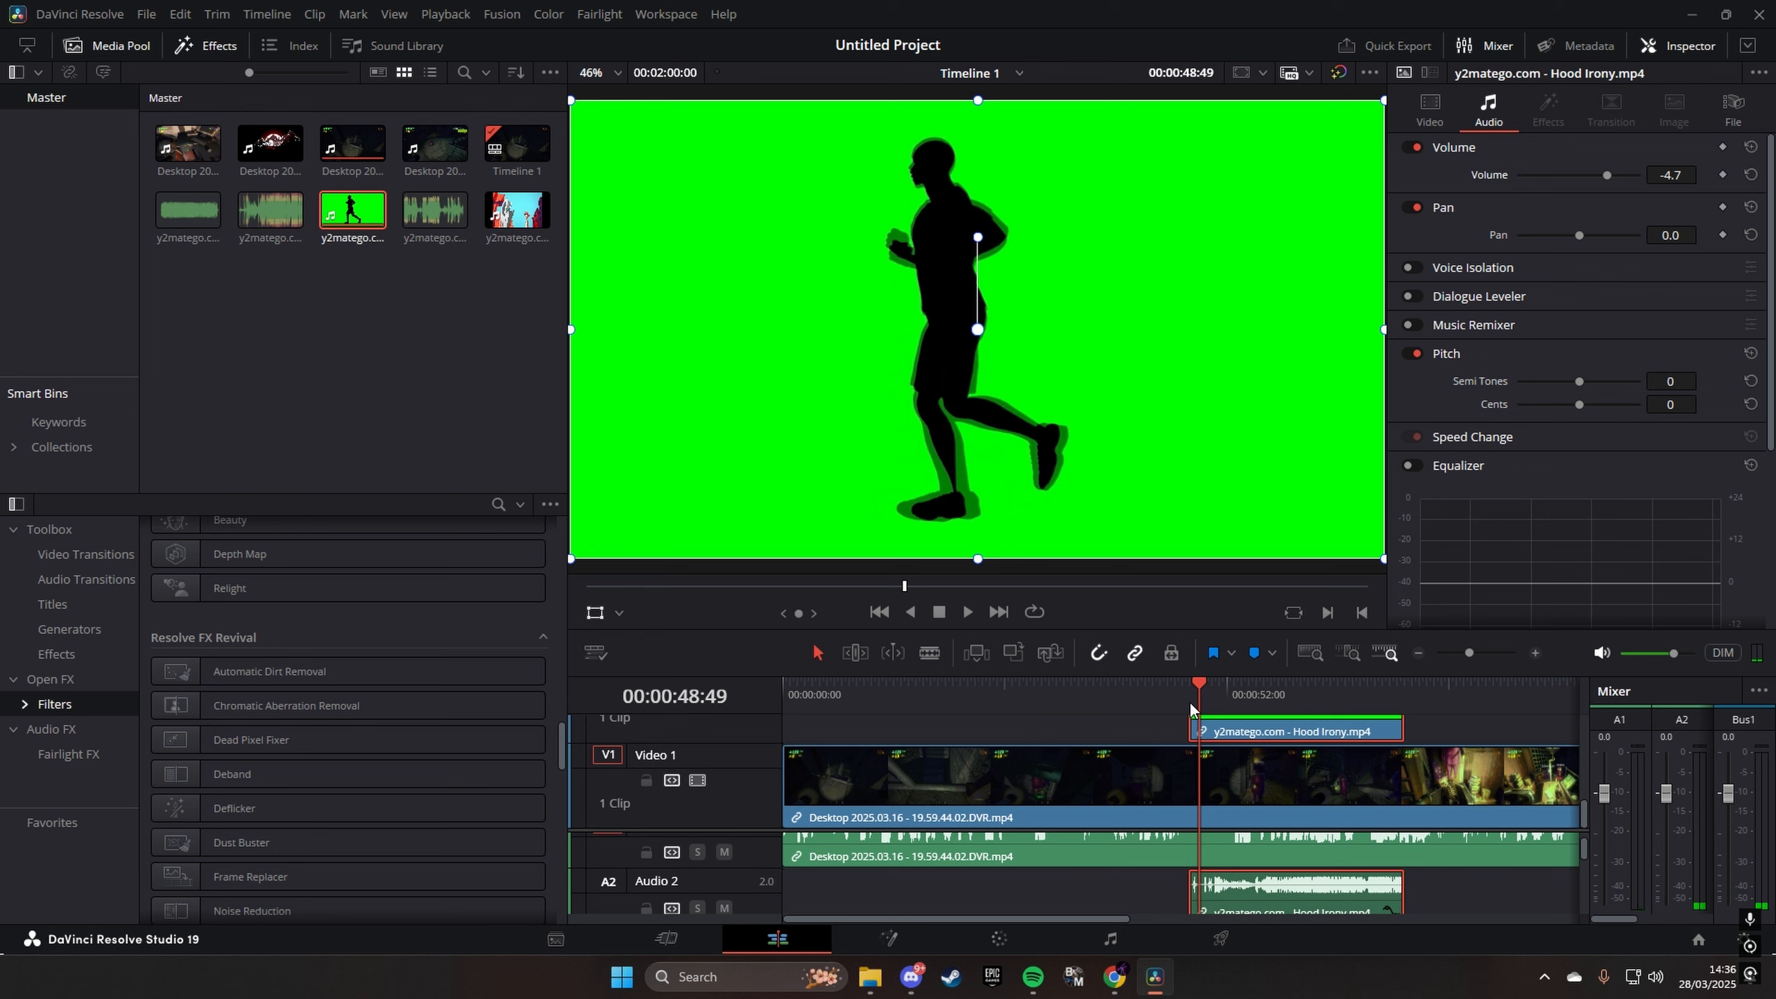
- Preview the Hood Irony green-screen clip layered over the gameplay footage
{"action": "left_click", "coordinate": [1175, 699]}
{"action": "key", "text": "space"}
{"action": "left_click", "coordinate": [1224, 733]}
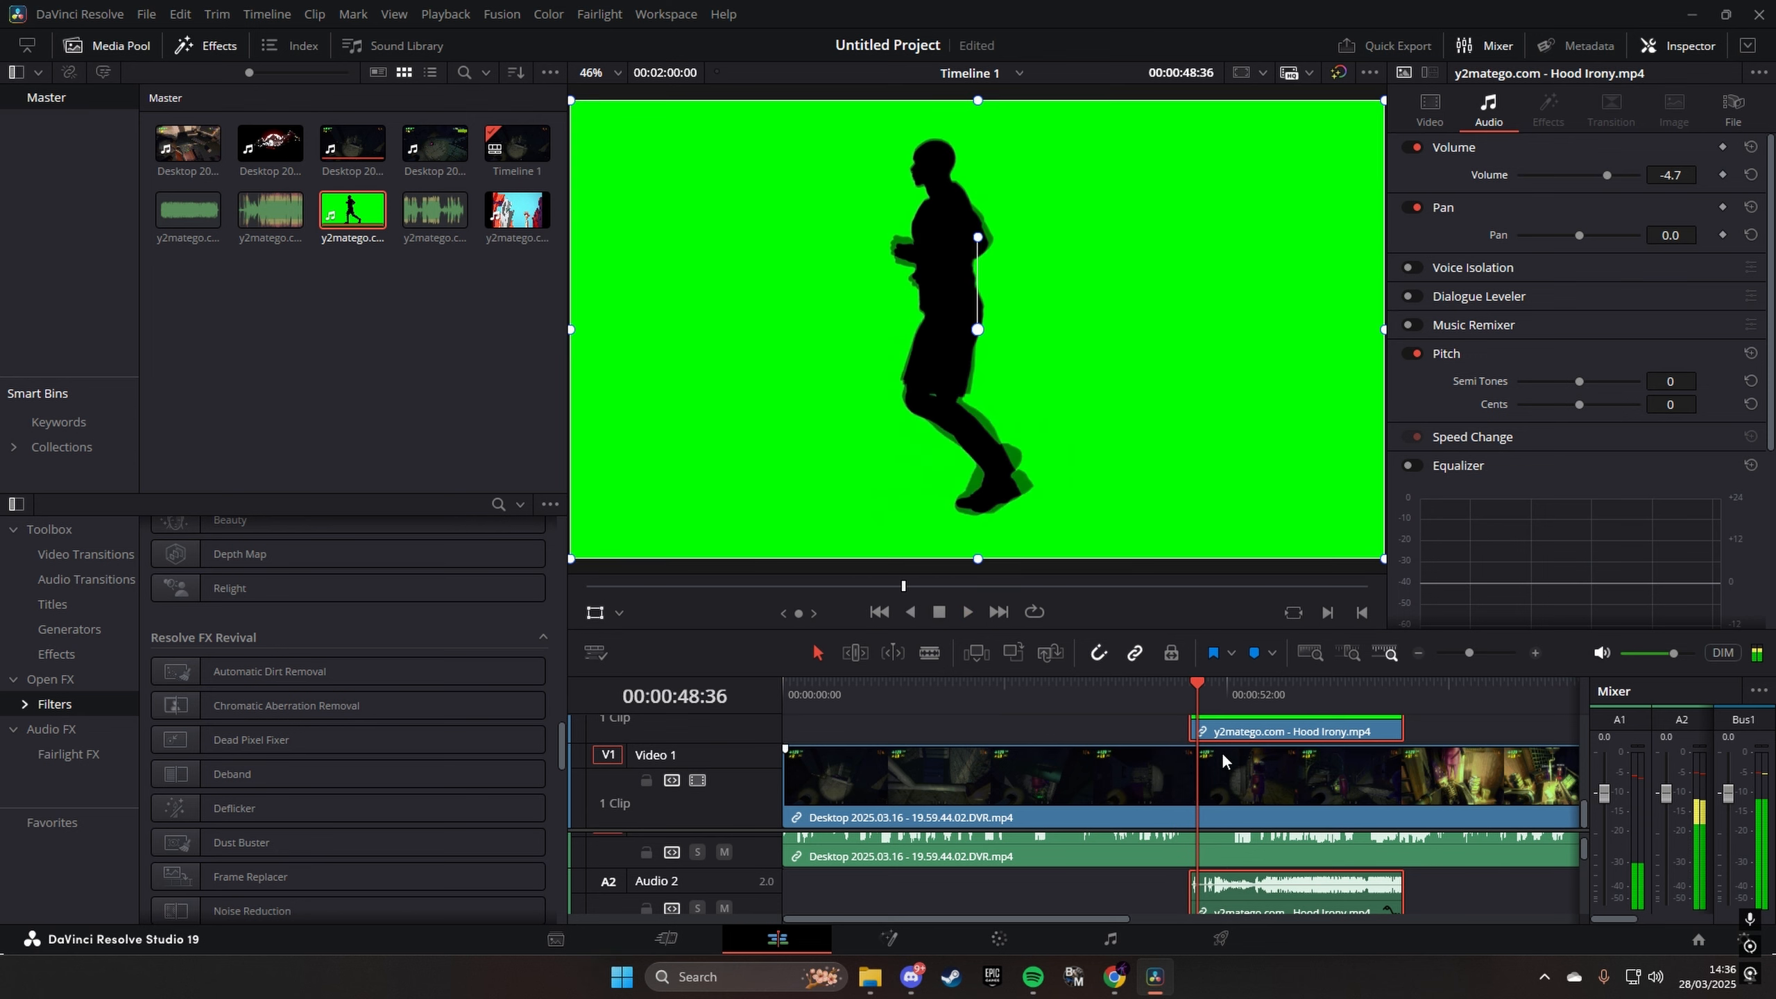
- Place the playhead at 00:00:47:32 on the green-screen clip and set the viewer overlay to Open FX Overlay
{"action": "left_click", "coordinate": [1188, 695]}
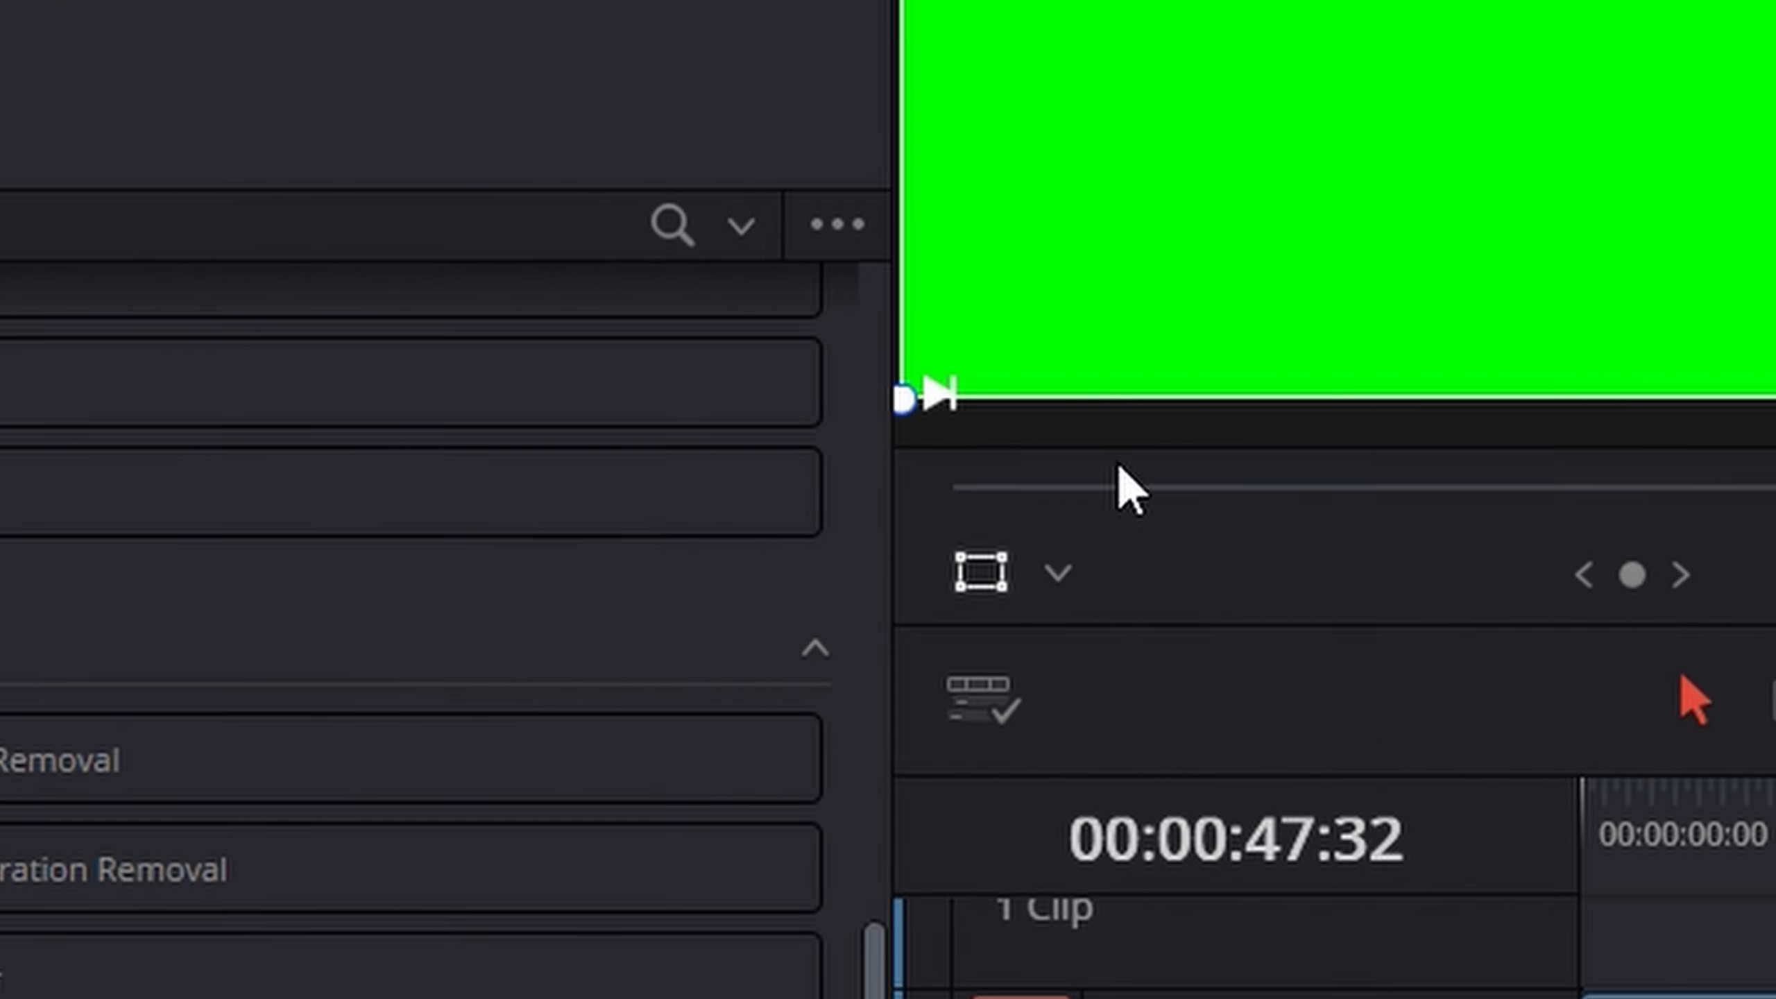
{"action": "left_click", "coordinate": [1059, 575]}
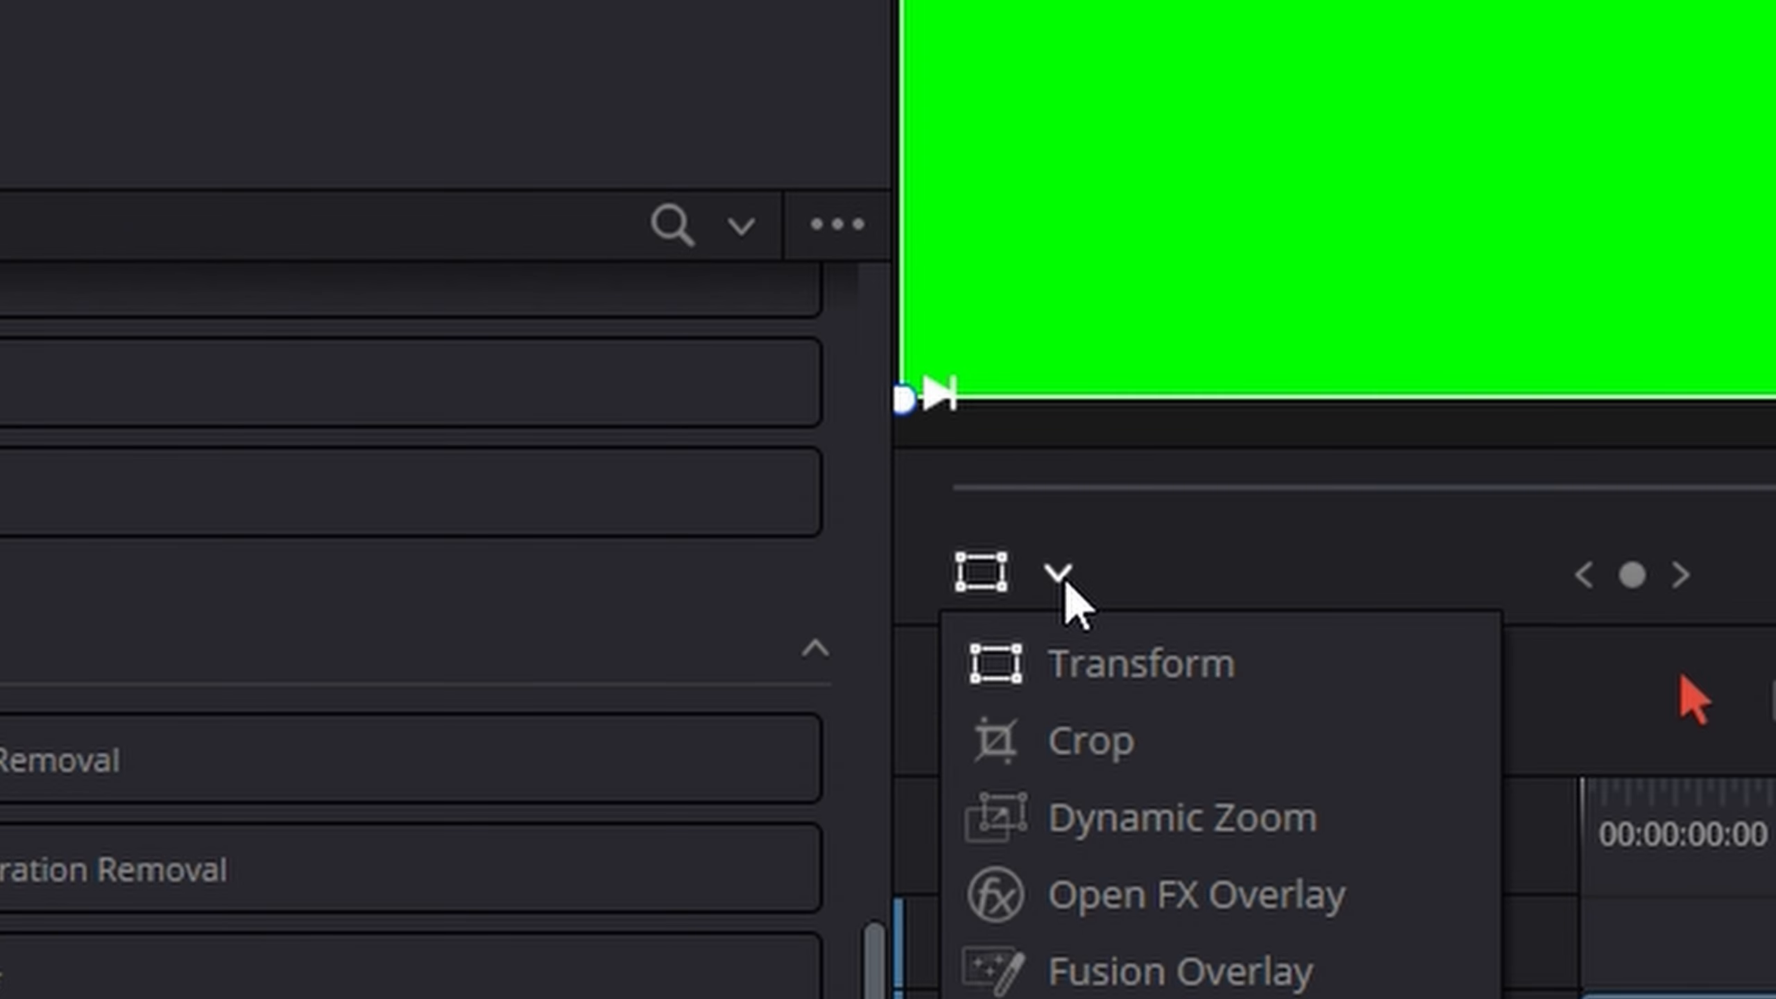
{"action": "left_click", "coordinate": [1317, 904]}
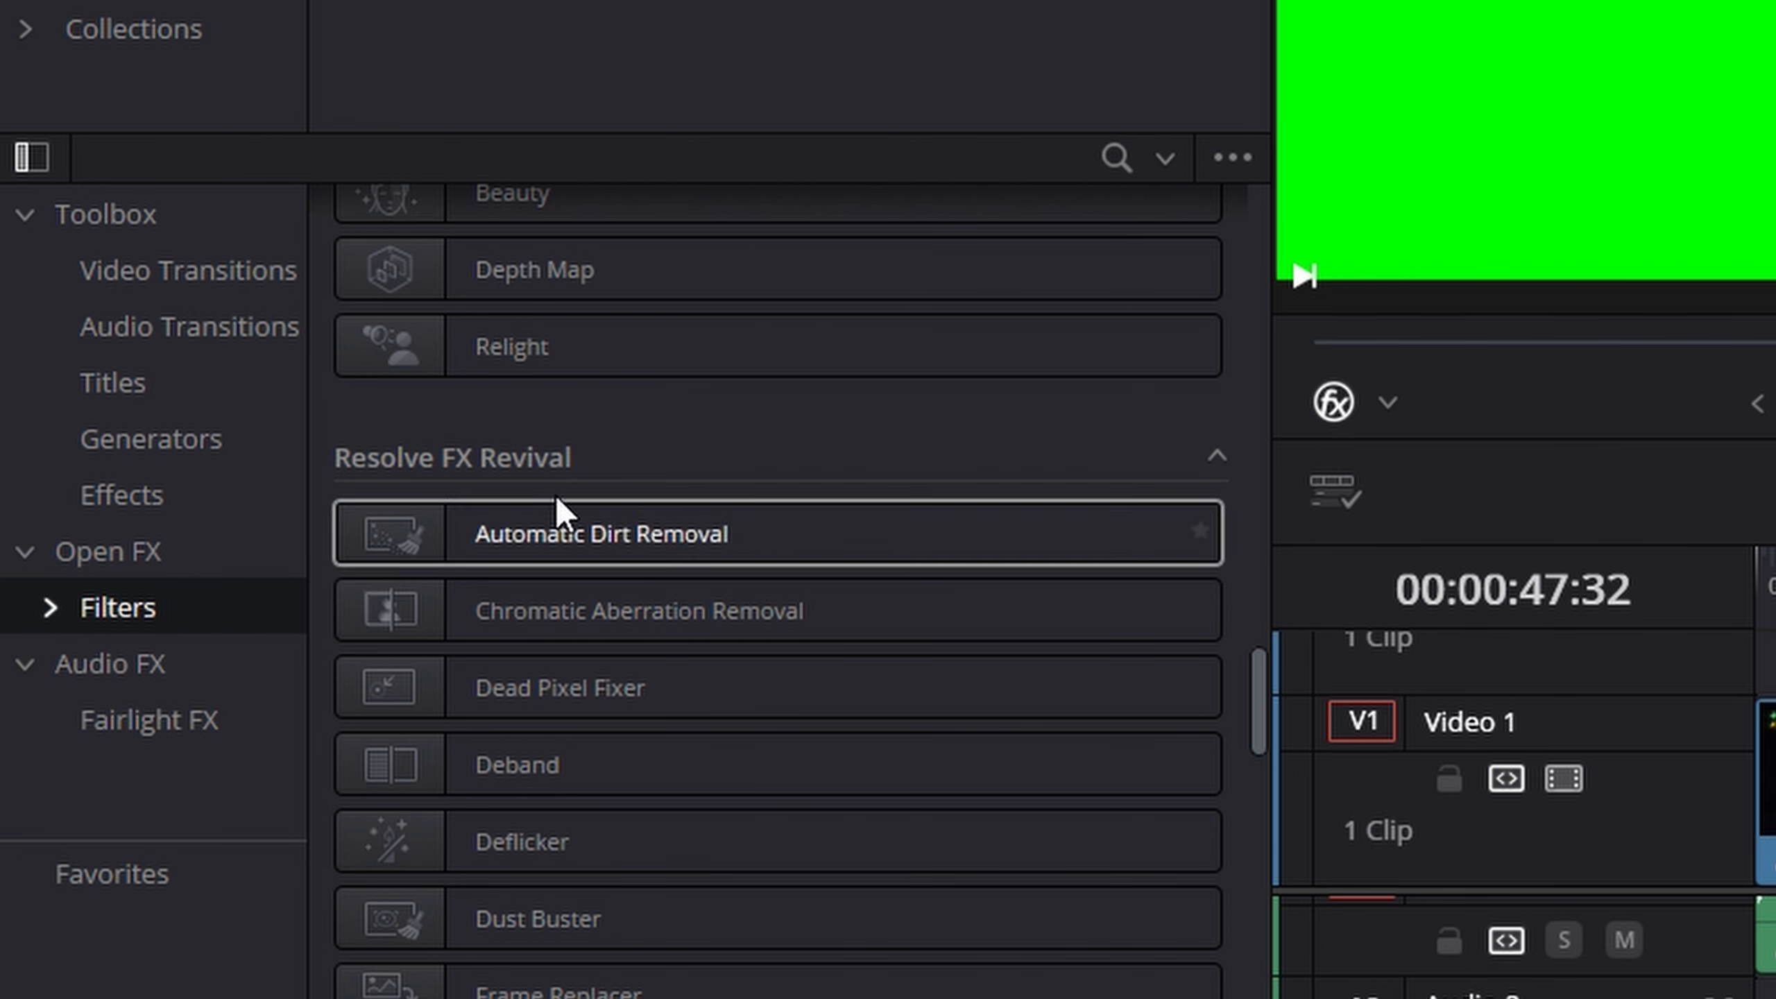
- Search the filters for "3" and apply 3D Keyer to the Hood Irony green-screen clip
{"action": "scroll", "coordinate": [980, 203], "scroll_direction": "up", "scroll_amount": 10}
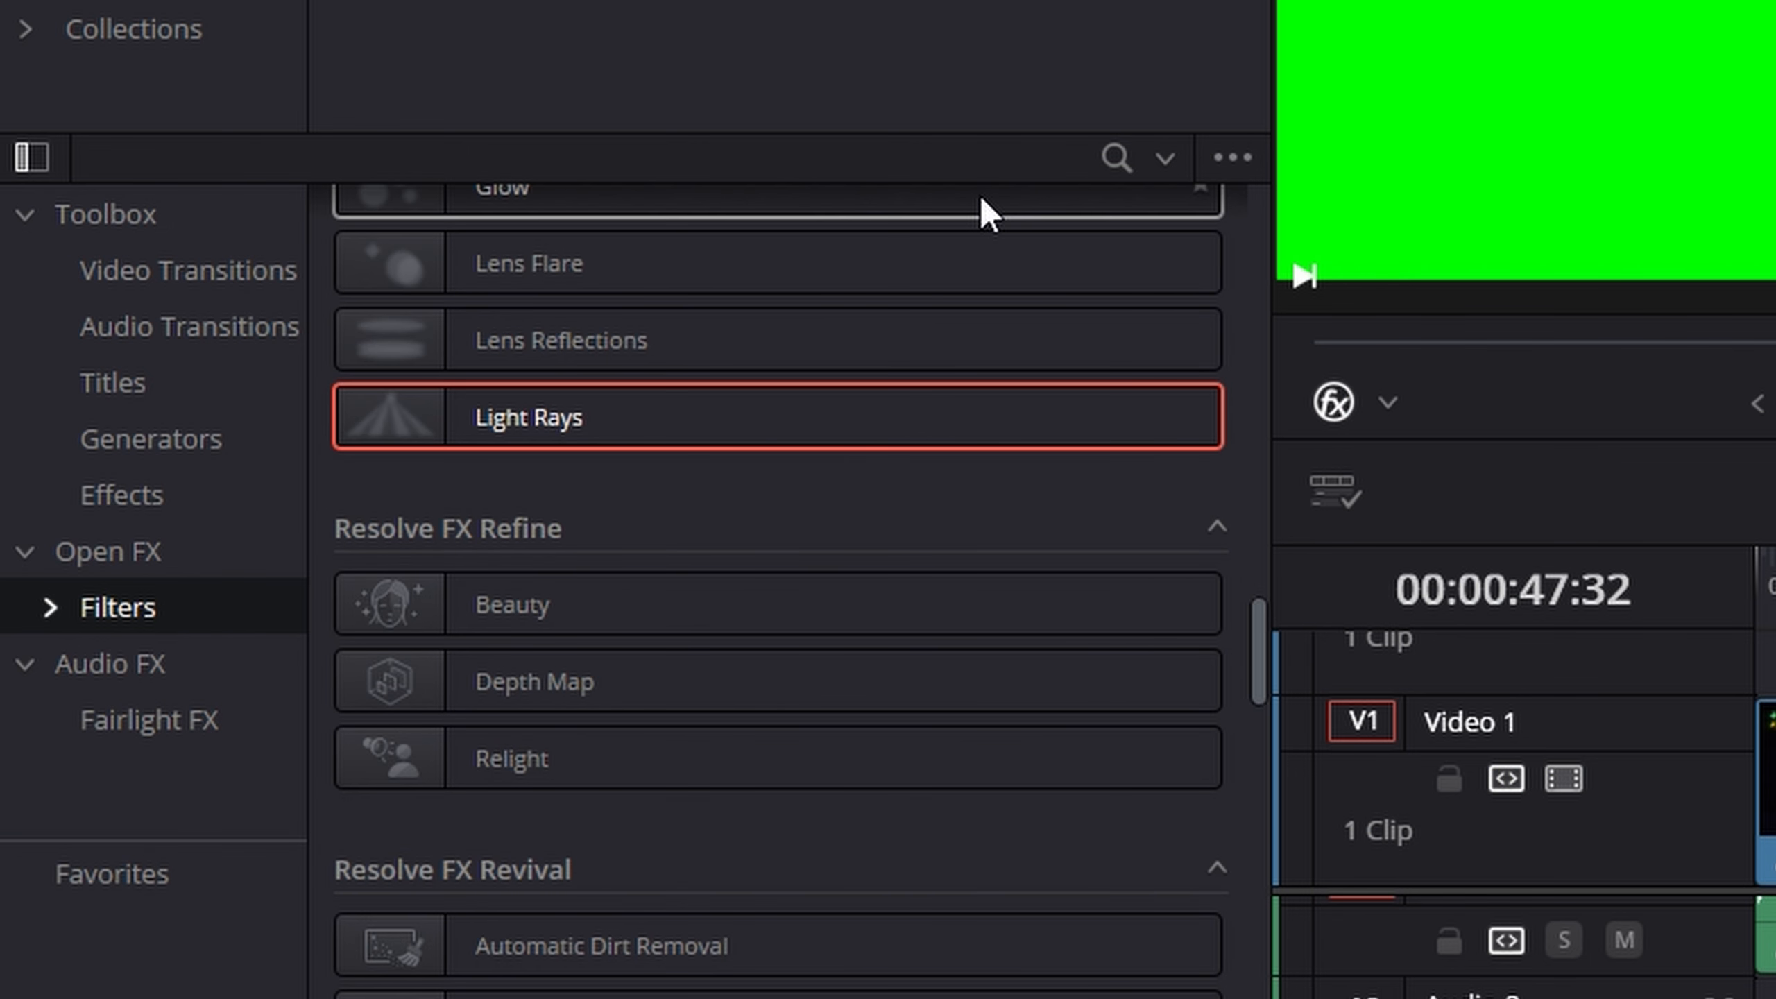
{"action": "left_click", "coordinate": [1115, 161]}
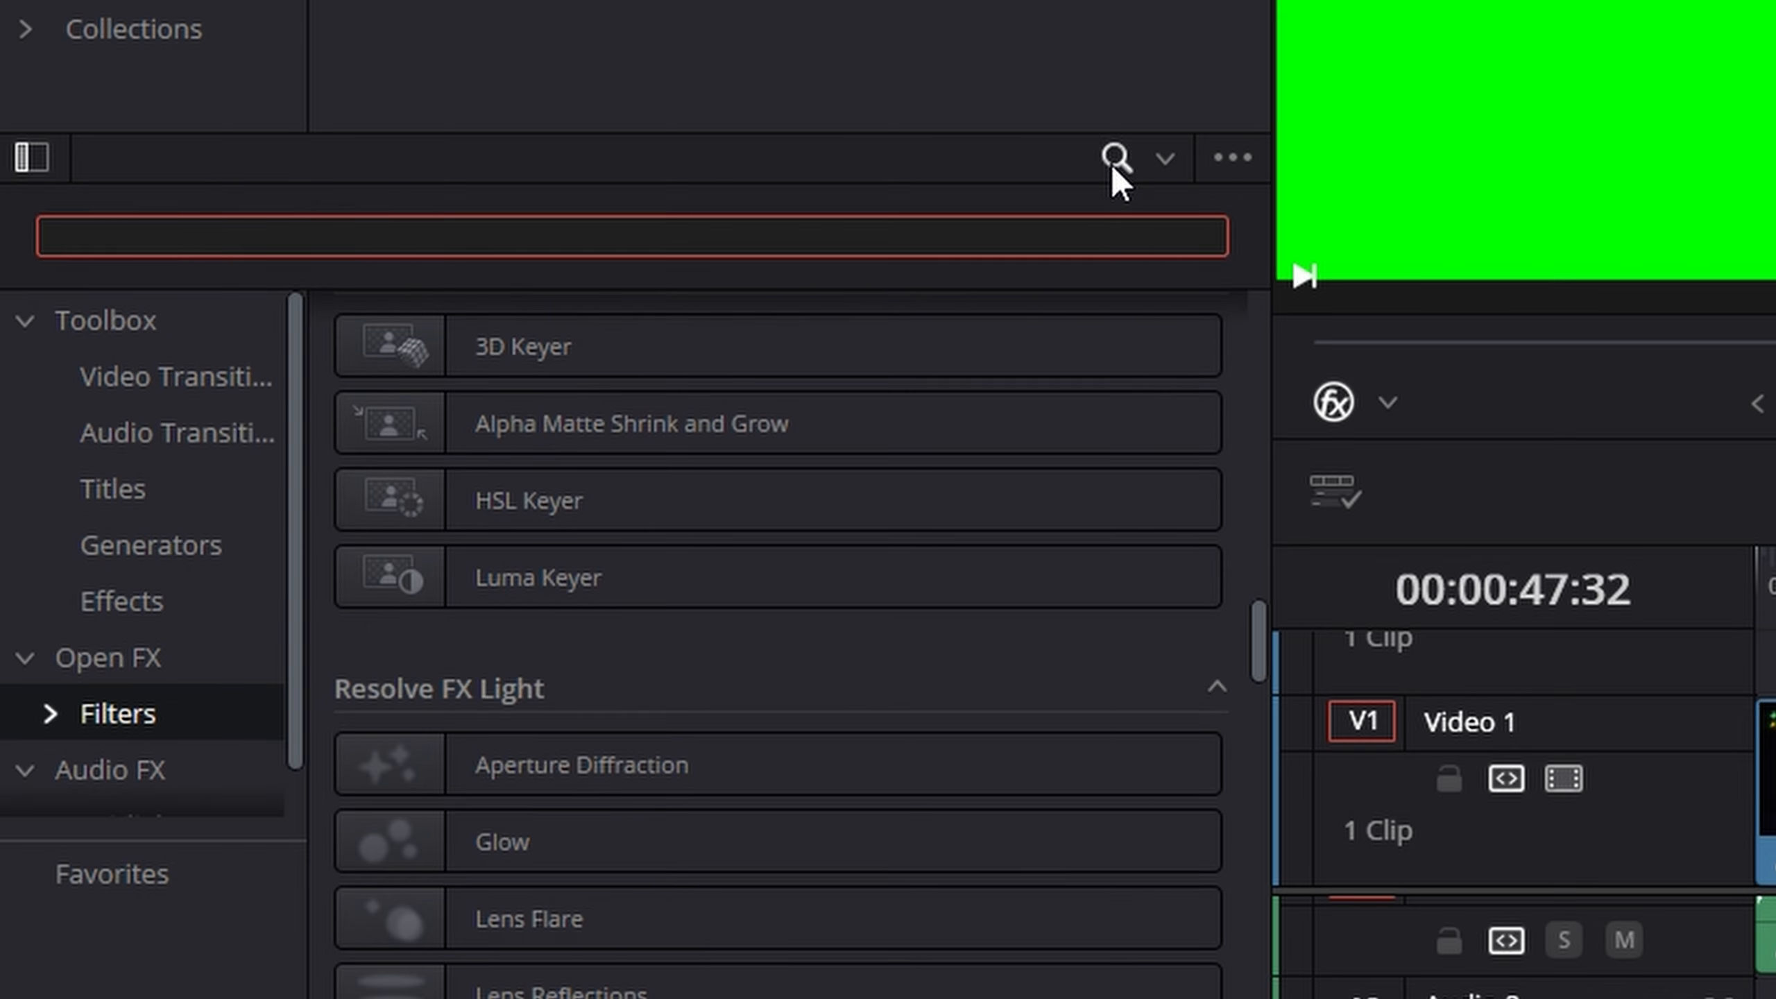
{"action": "type", "text": "£"}
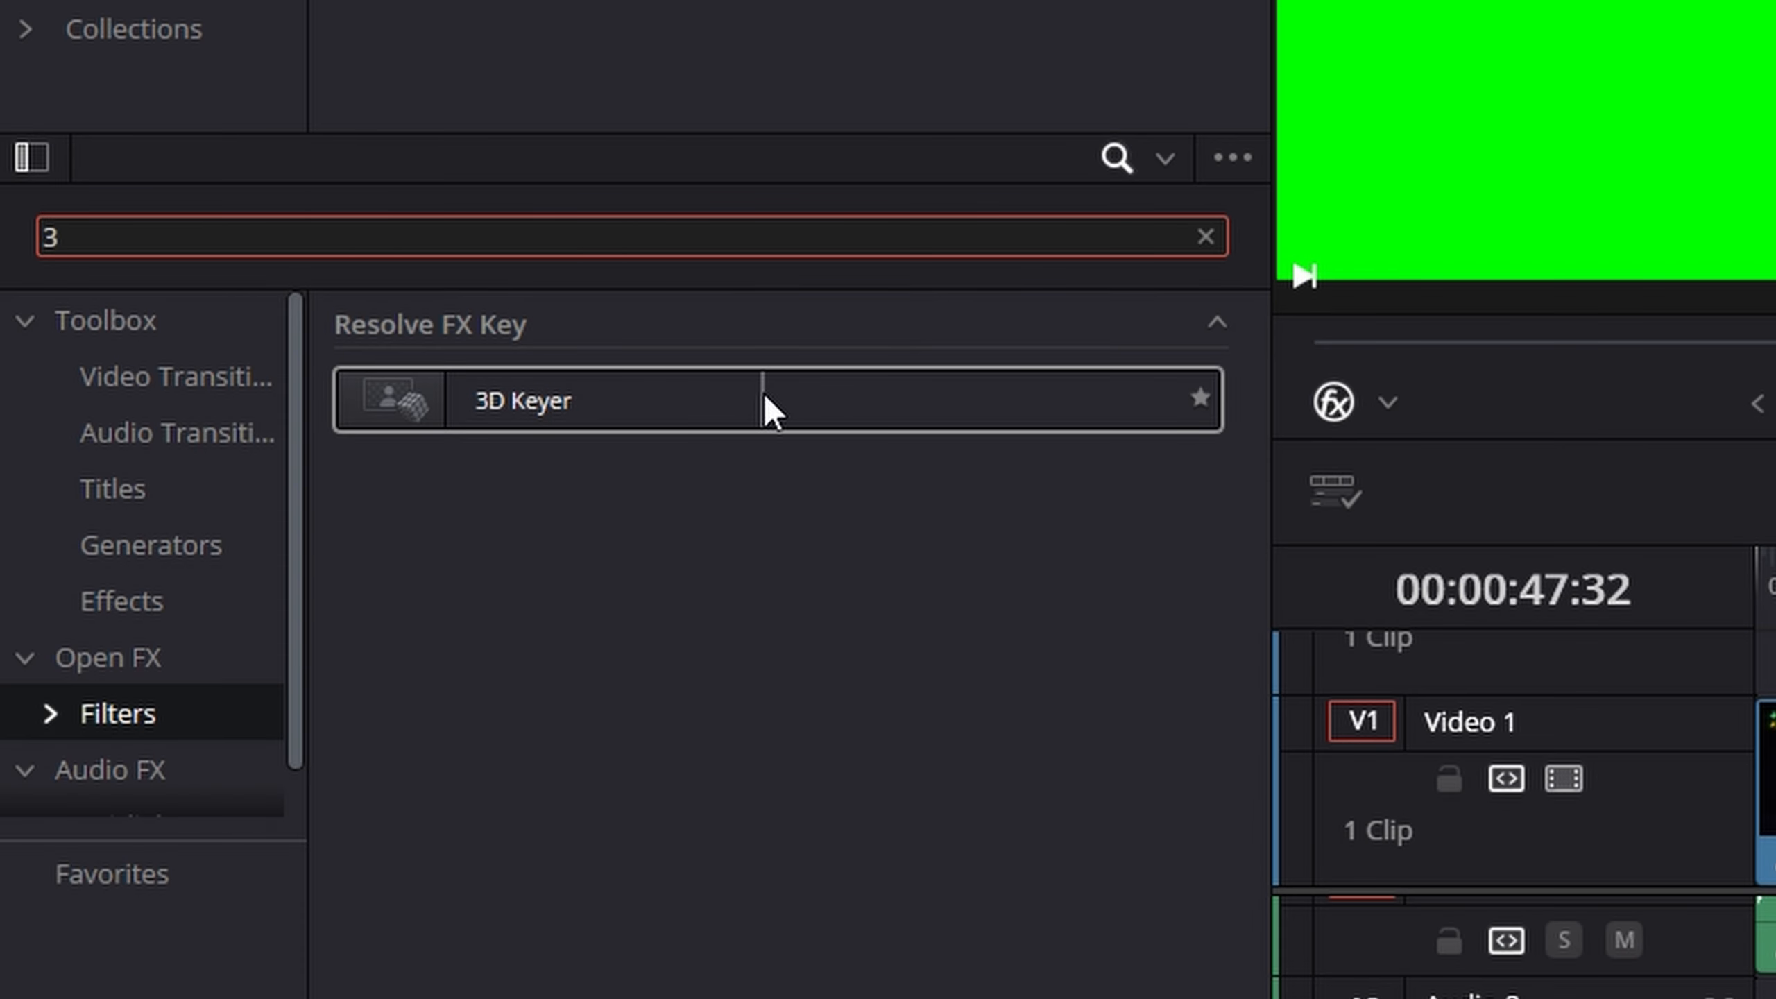
{"action": "left_click", "coordinate": [690, 403]}
{"action": "left_click_drag", "start_coordinate": [691, 402], "coordinate": [1145, 603]}
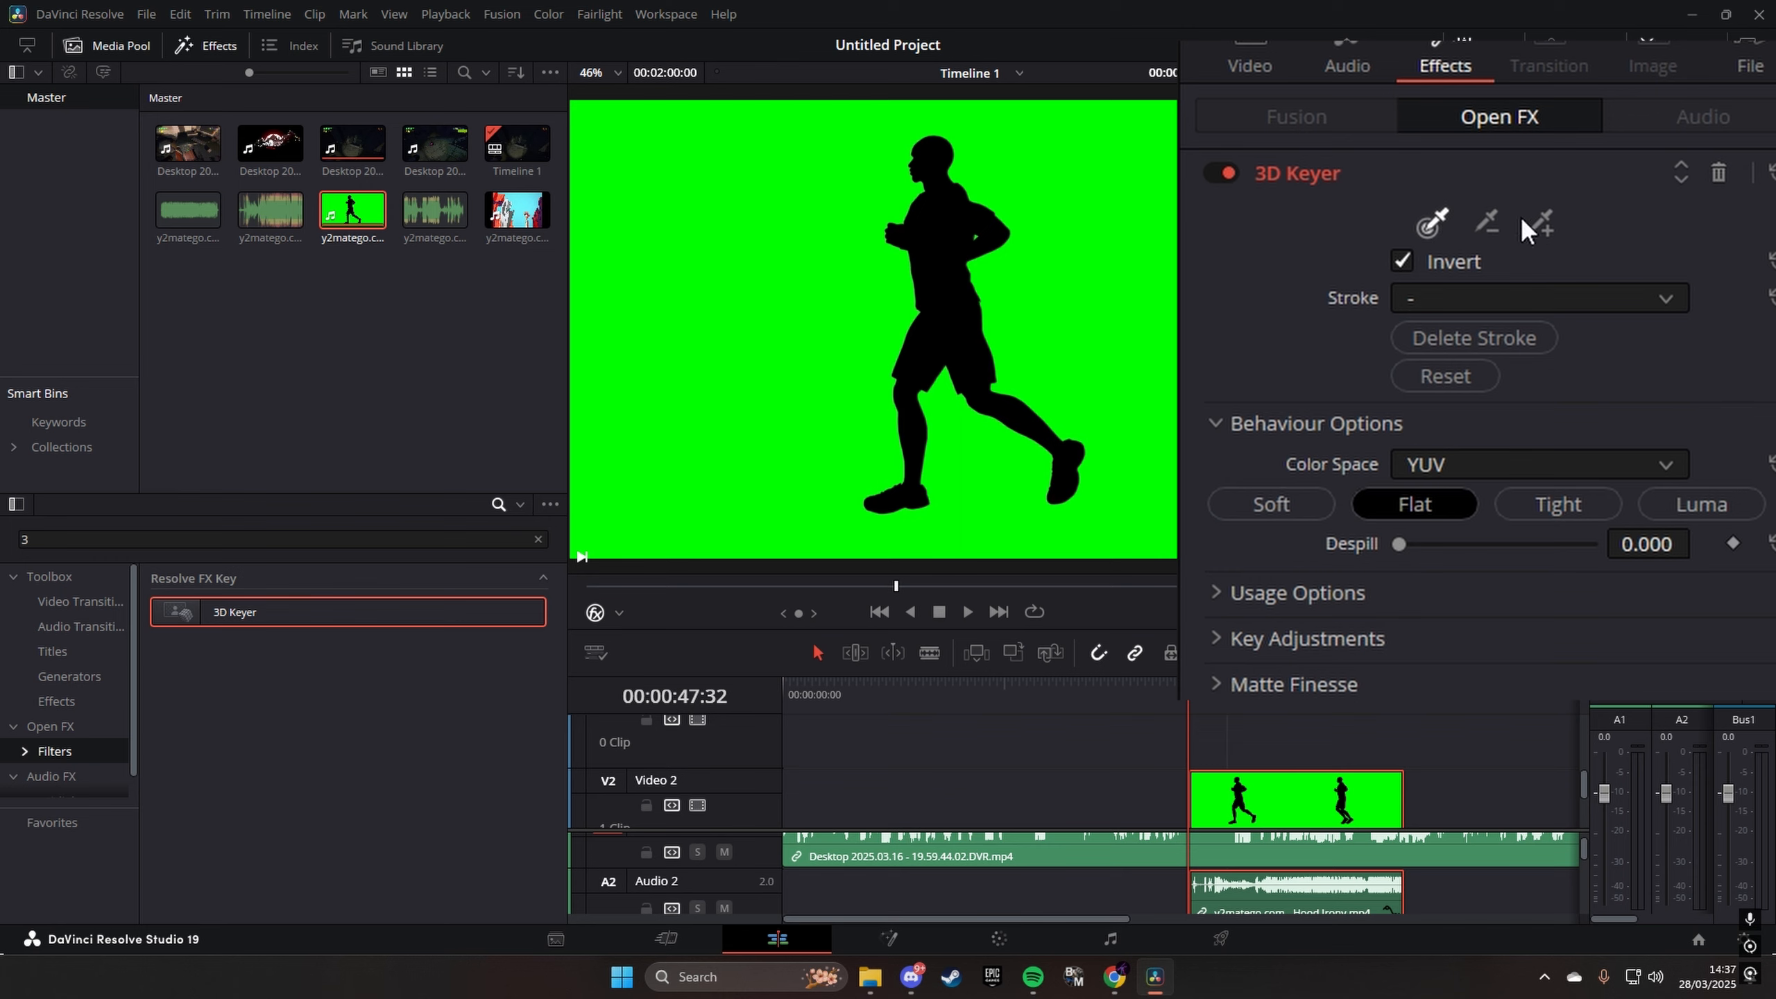
- Key out the clip's green background with an added colour sample, set the 3D Keyer's Despill to 1.000, and save the project
{"action": "left_click", "coordinate": [1546, 230]}
{"action": "left_click", "coordinate": [1077, 210]}
{"action": "key", "text": "ctrl+s"}
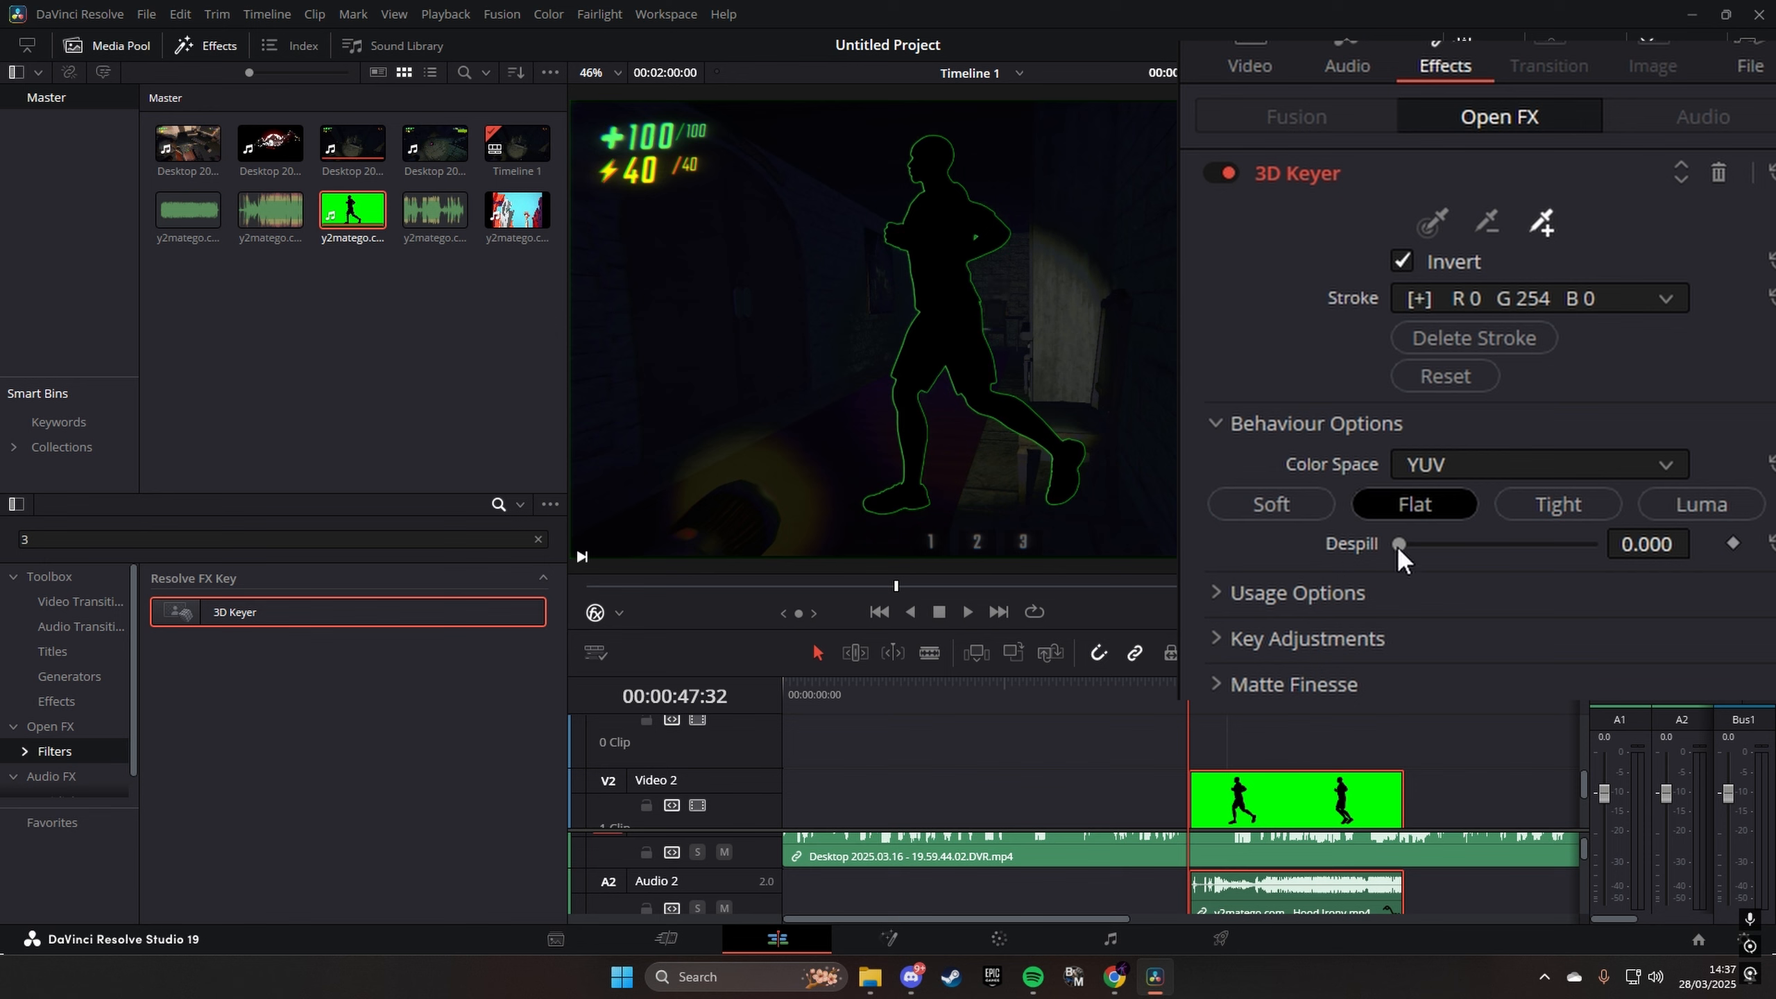
{"action": "left_click_drag", "start_coordinate": [1400, 544], "coordinate": [1596, 545]}
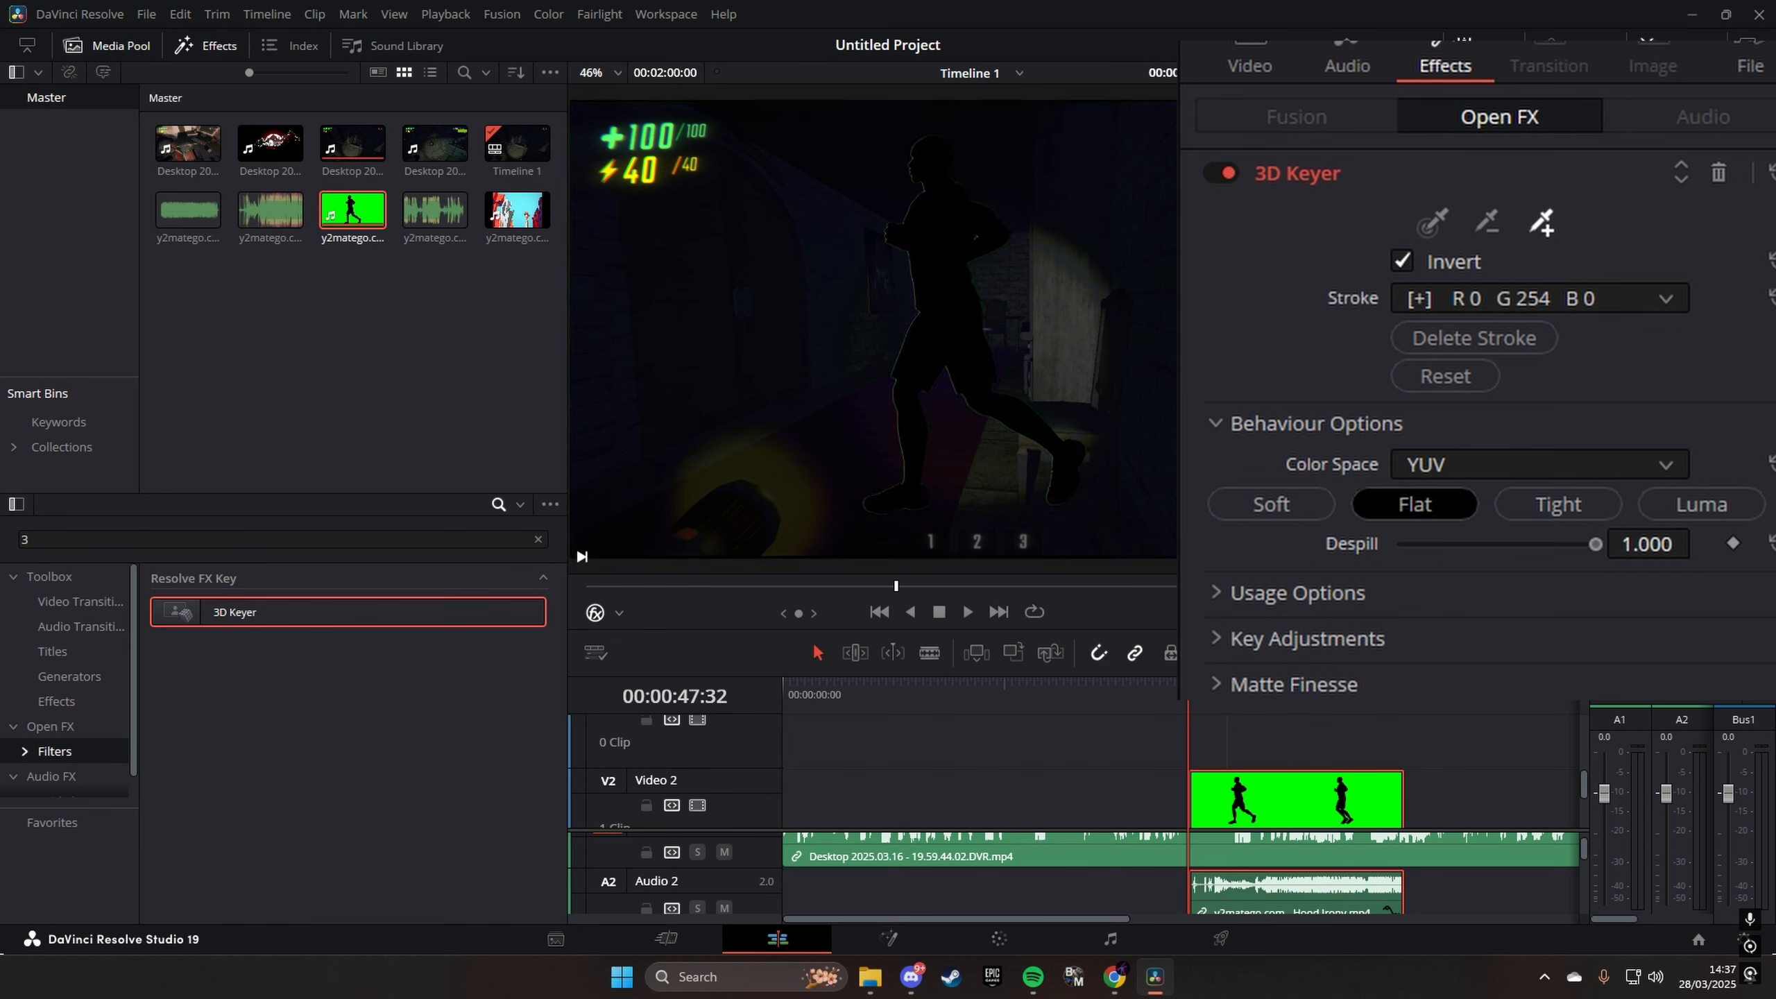
{"action": "key", "text": "ctrl+s"}
- Expand the 3D Keyer's Usage Options and Key Adjustments, and try a higher Chroma Tilt before resetting it
{"action": "left_click", "coordinate": [1271, 605]}
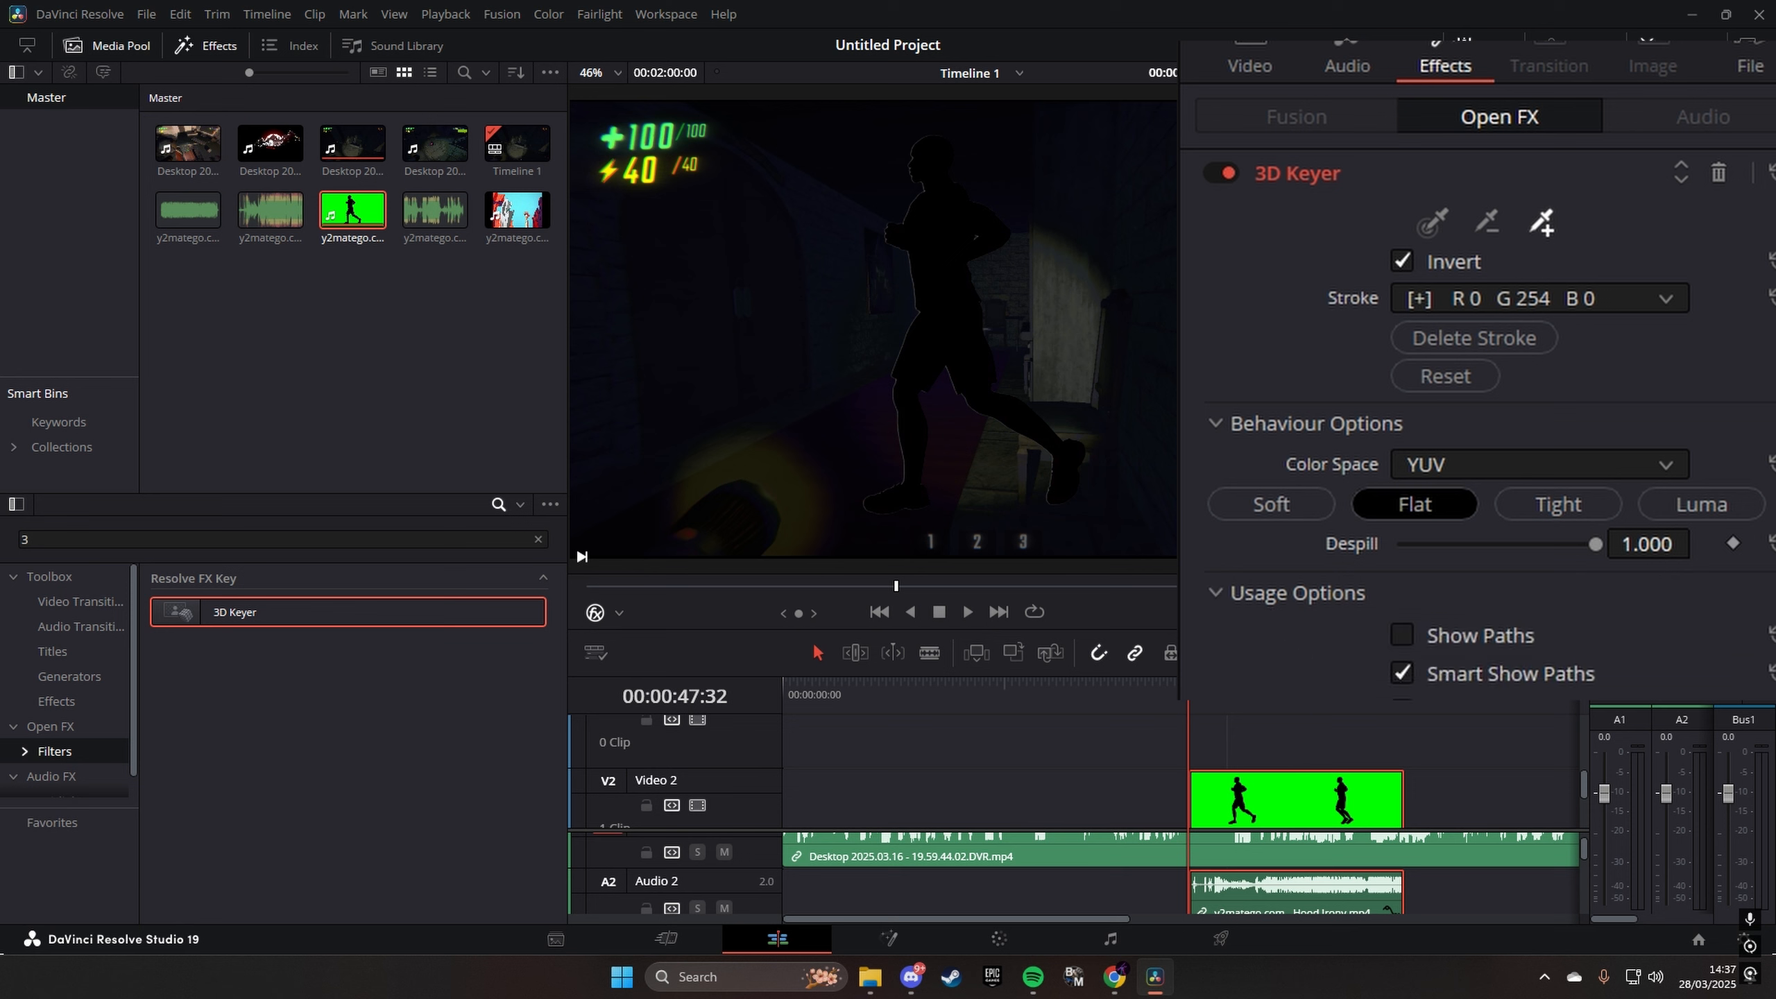
{"action": "scroll", "coordinate": [1476, 420], "scroll_direction": "down", "scroll_amount": 5}
{"action": "left_click_drag", "start_coordinate": [1501, 623], "coordinate": [1538, 637]}
{"action": "left_click", "coordinate": [1771, 625]}
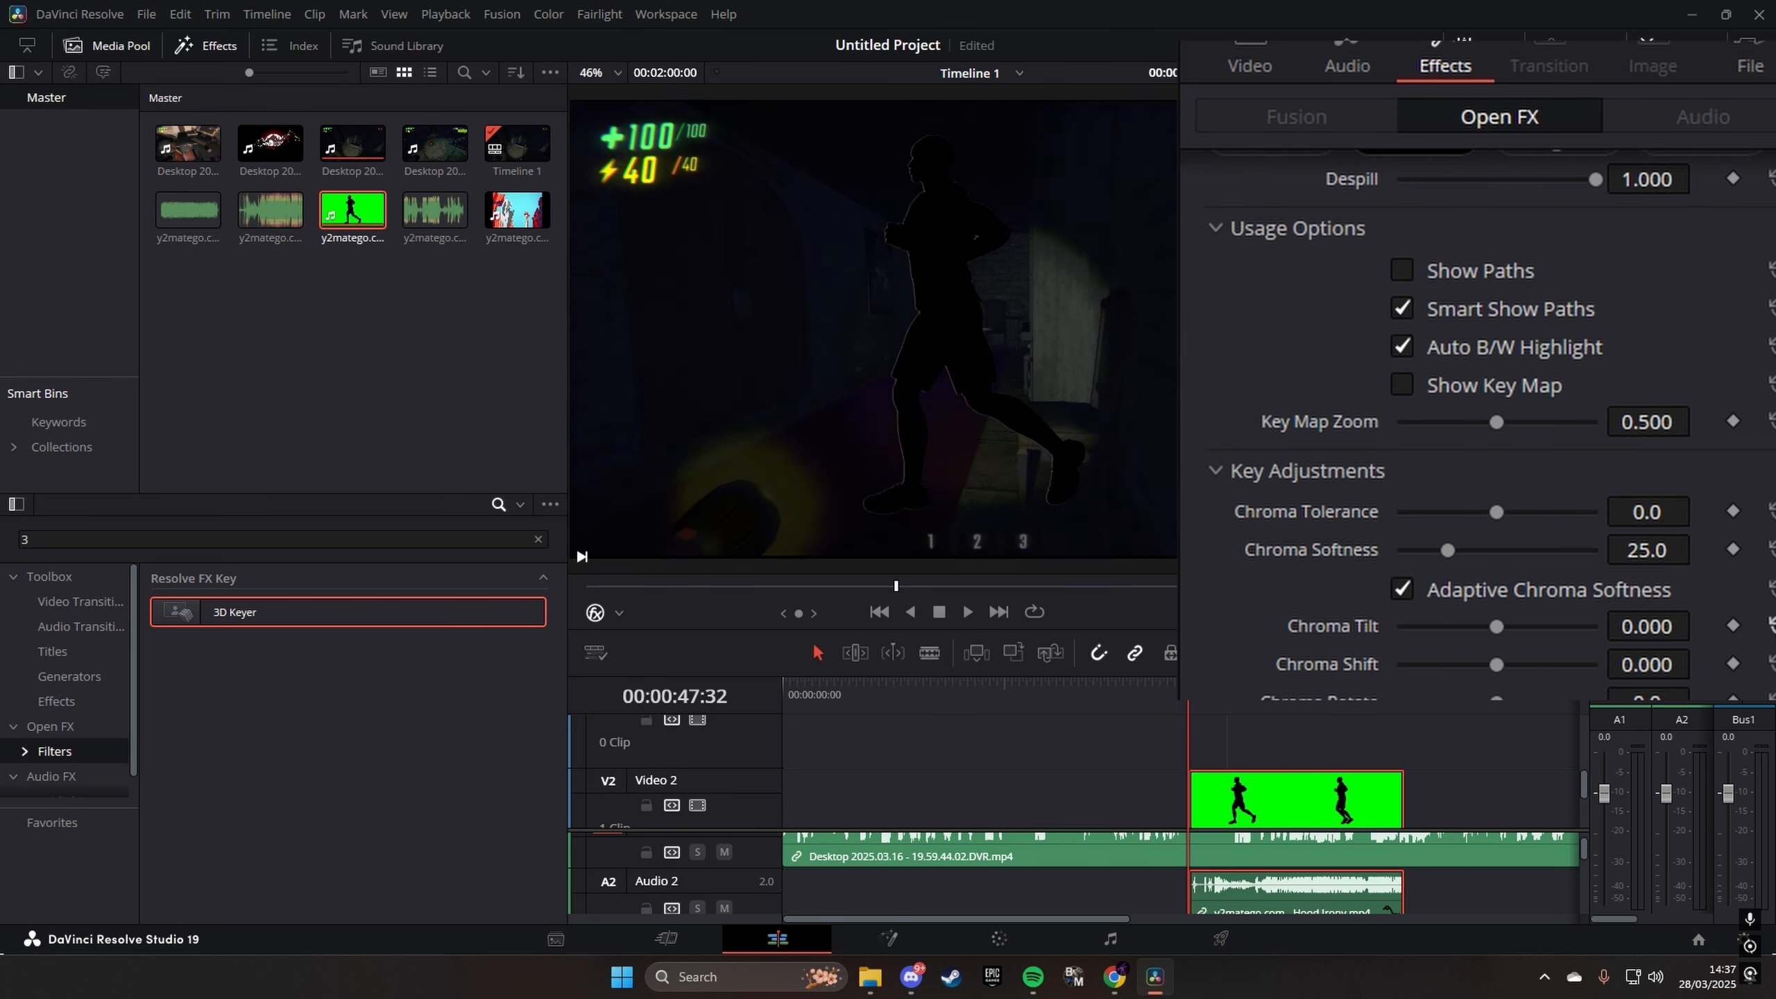
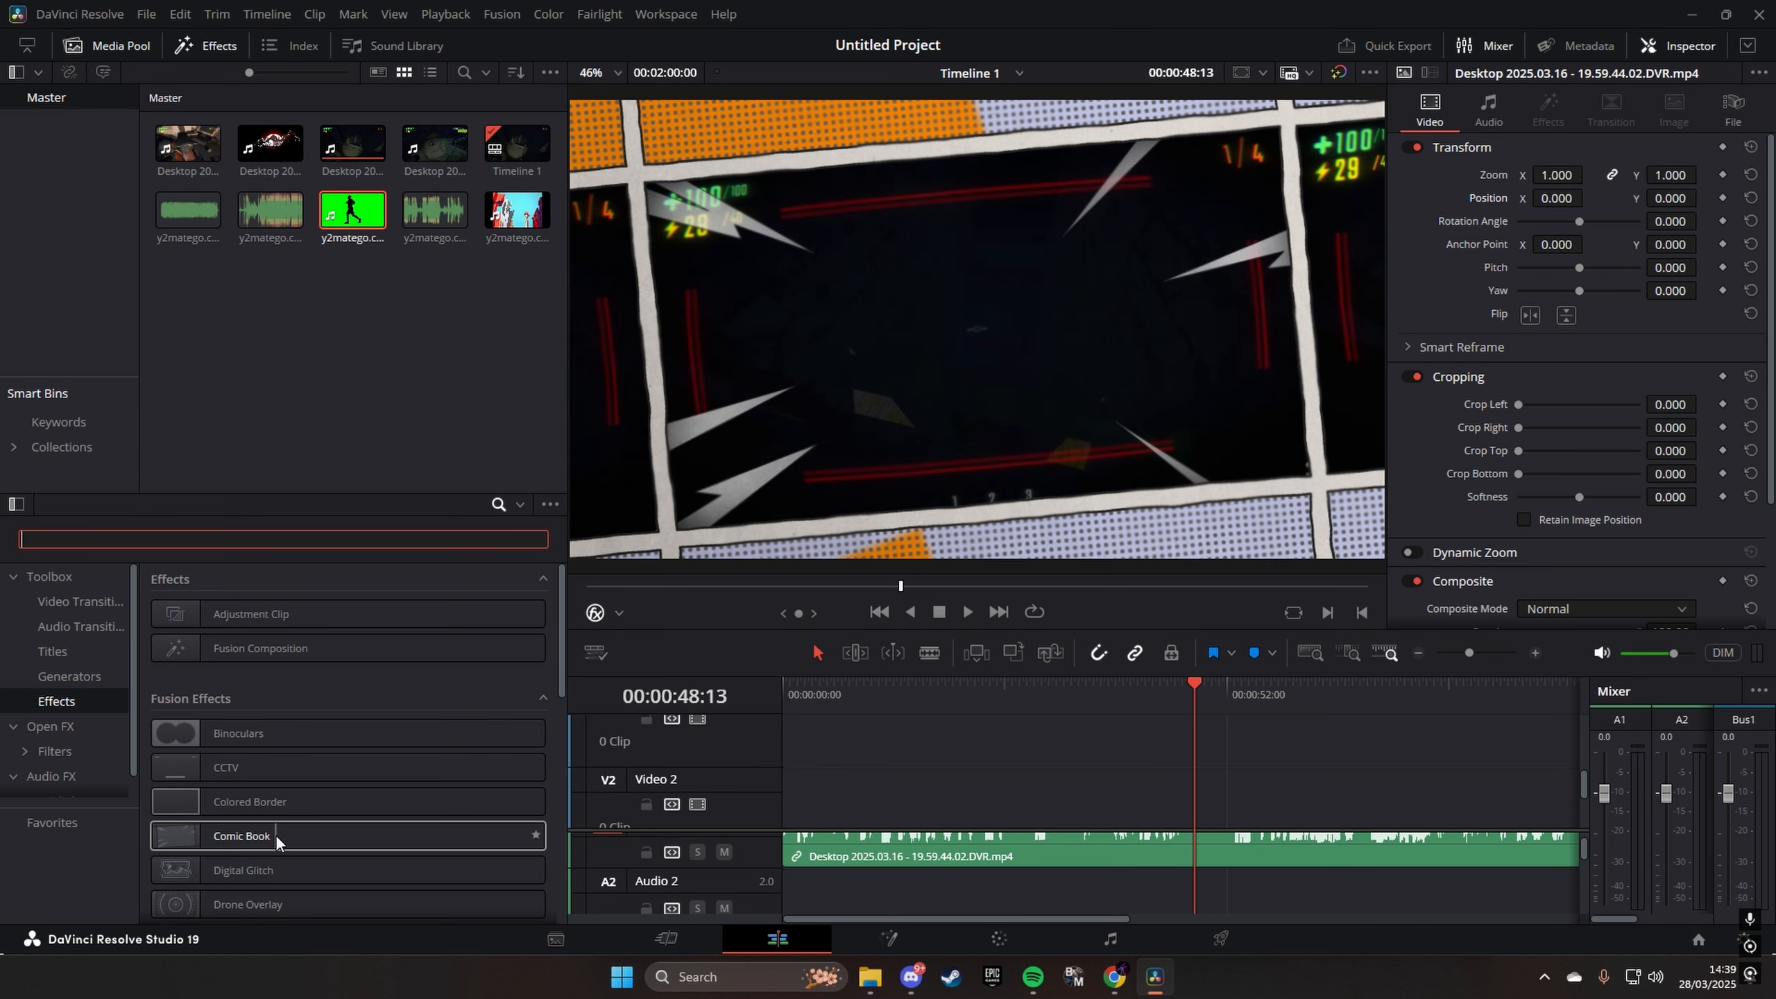
- Preview the Fusion effects such as Comic Book and DSLR on the current frame and bring up the list of generators
{"action": "scroll", "coordinate": [275, 834], "scroll_direction": "down", "scroll_amount": 3}
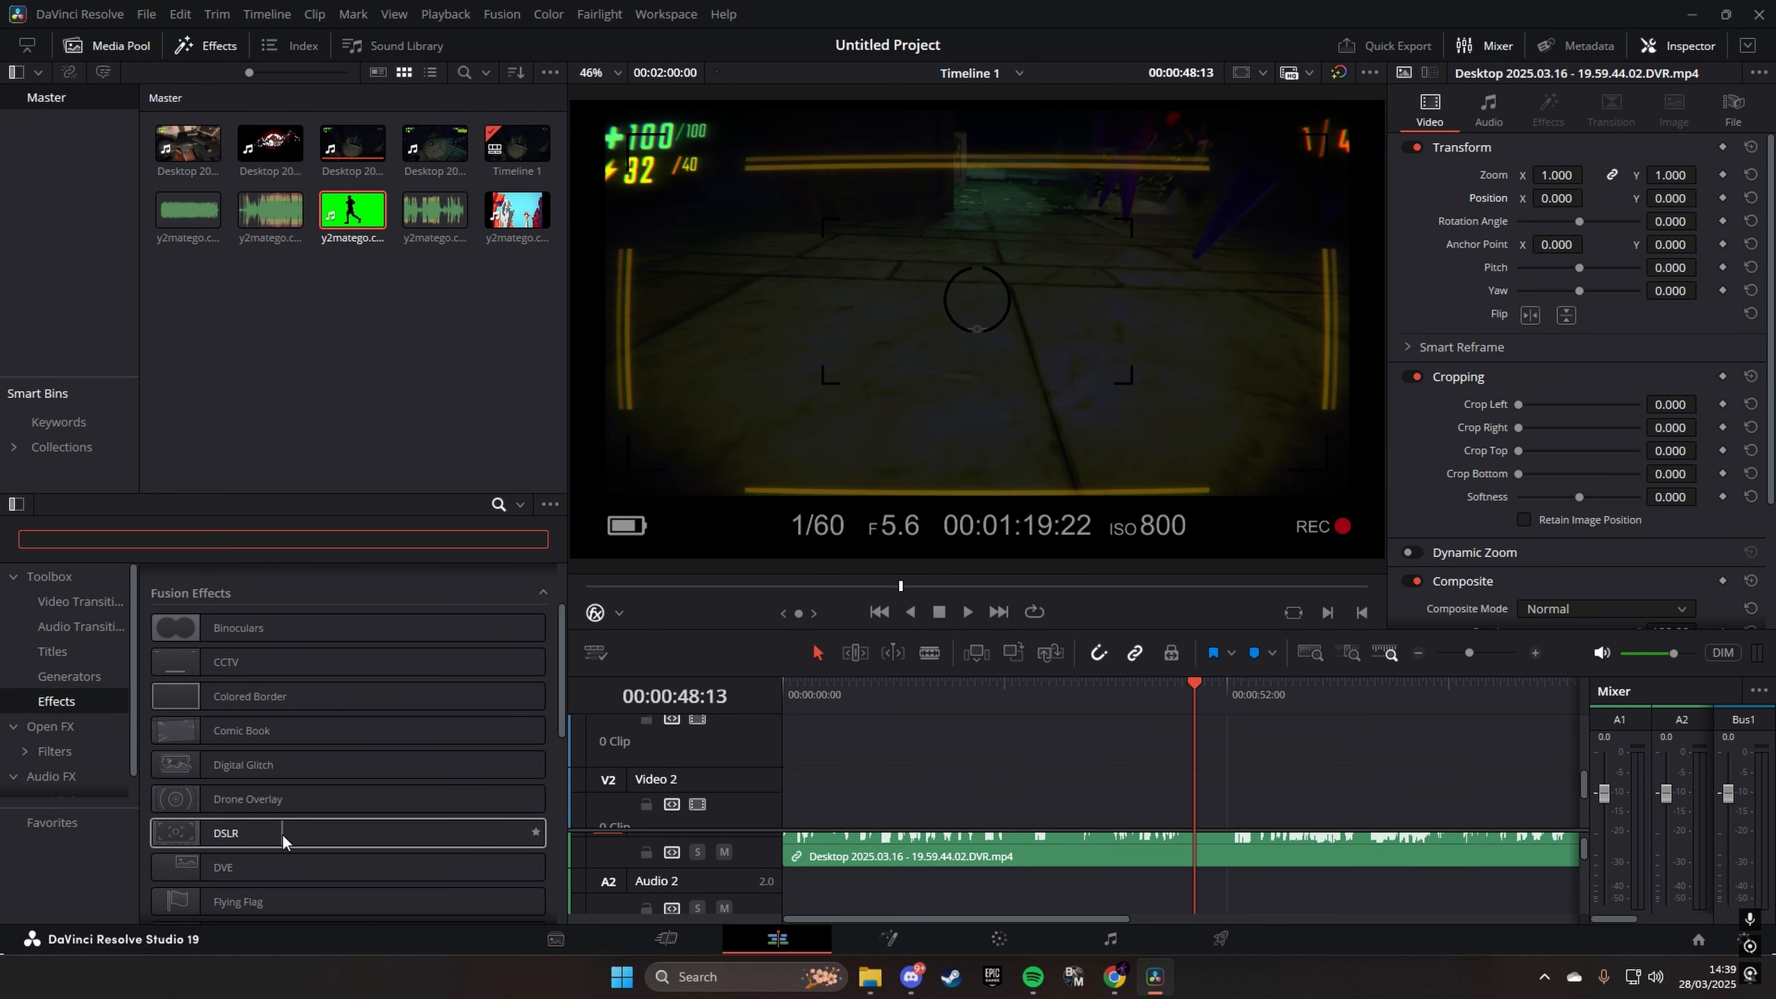
{"action": "scroll", "coordinate": [83, 662], "scroll_direction": "down", "scroll_amount": 1}
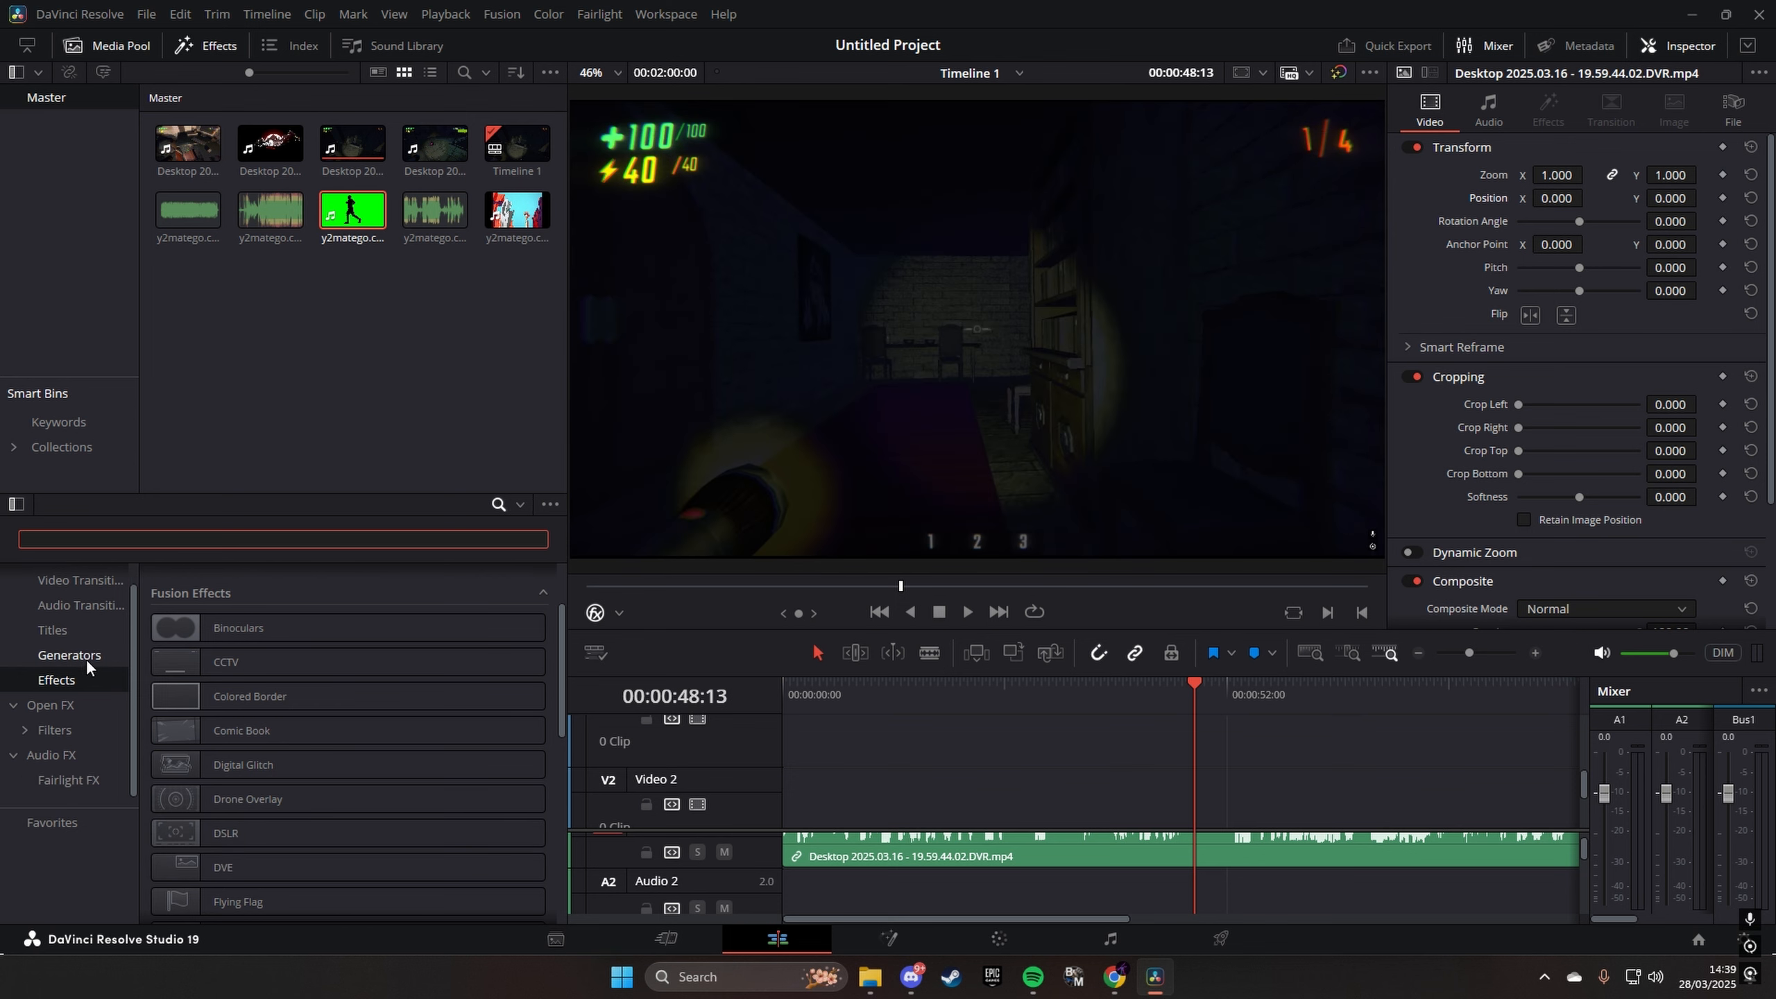
{"action": "left_click", "coordinate": [87, 657]}
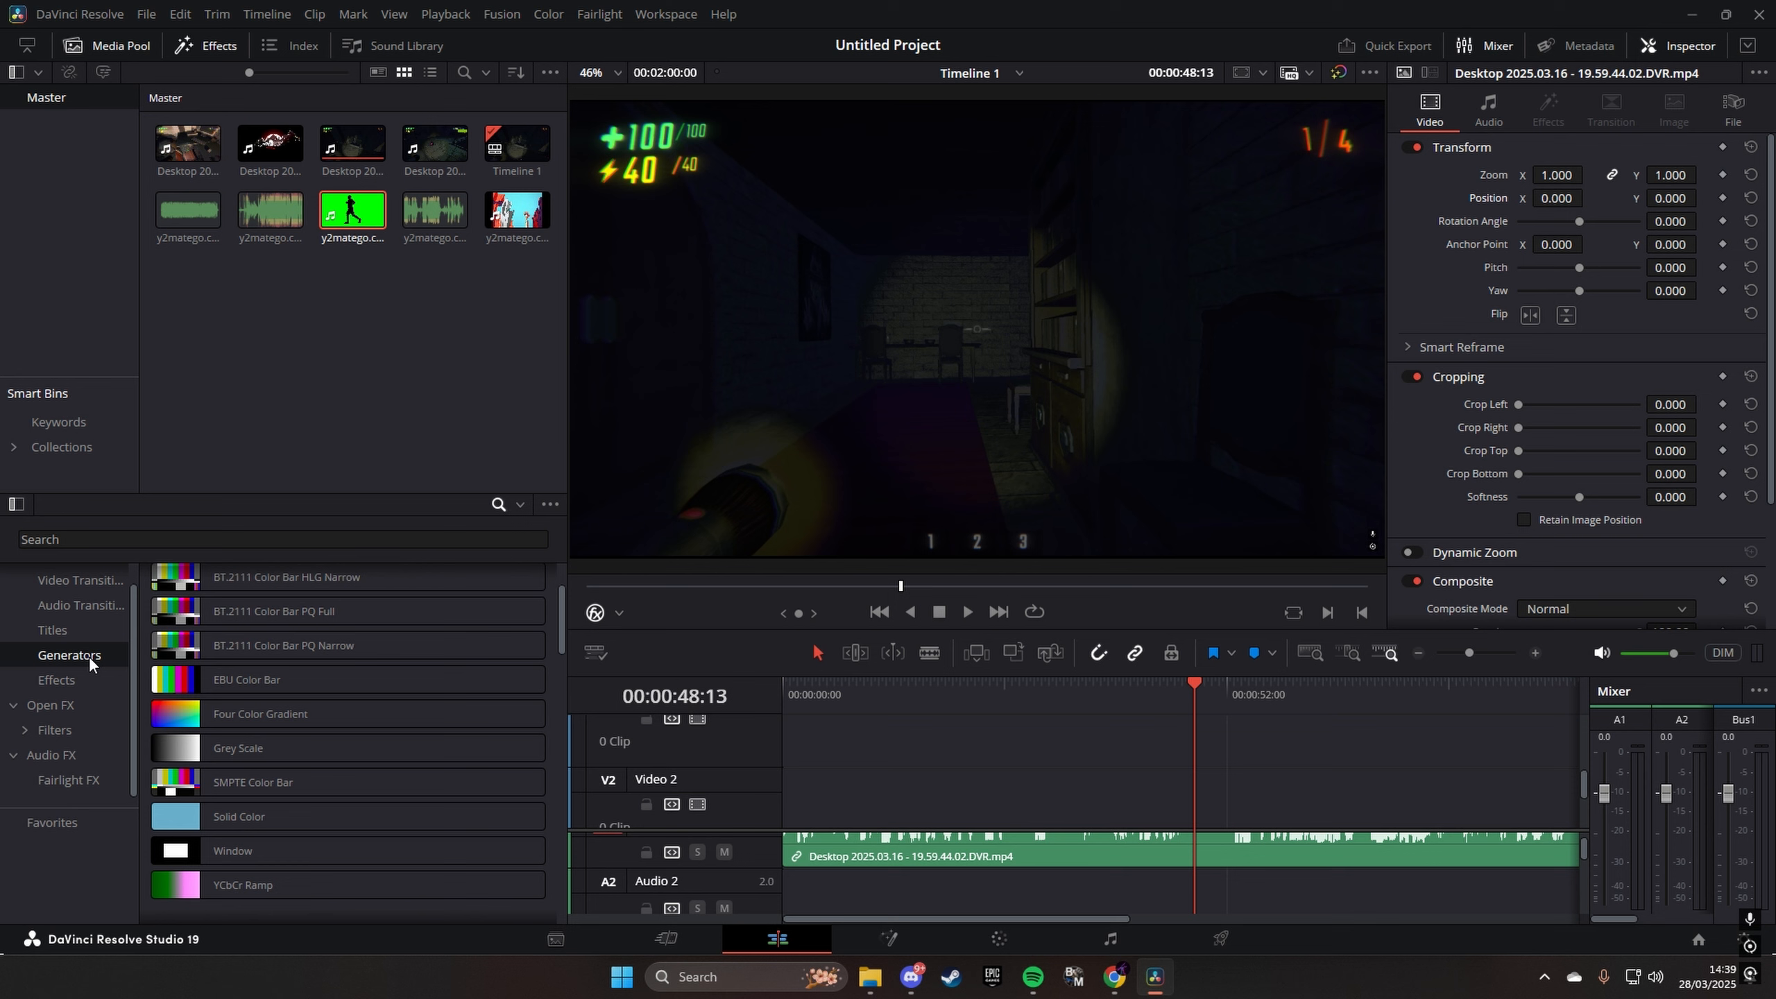
{"action": "scroll", "coordinate": [297, 664], "scroll_direction": "up", "scroll_amount": 3}
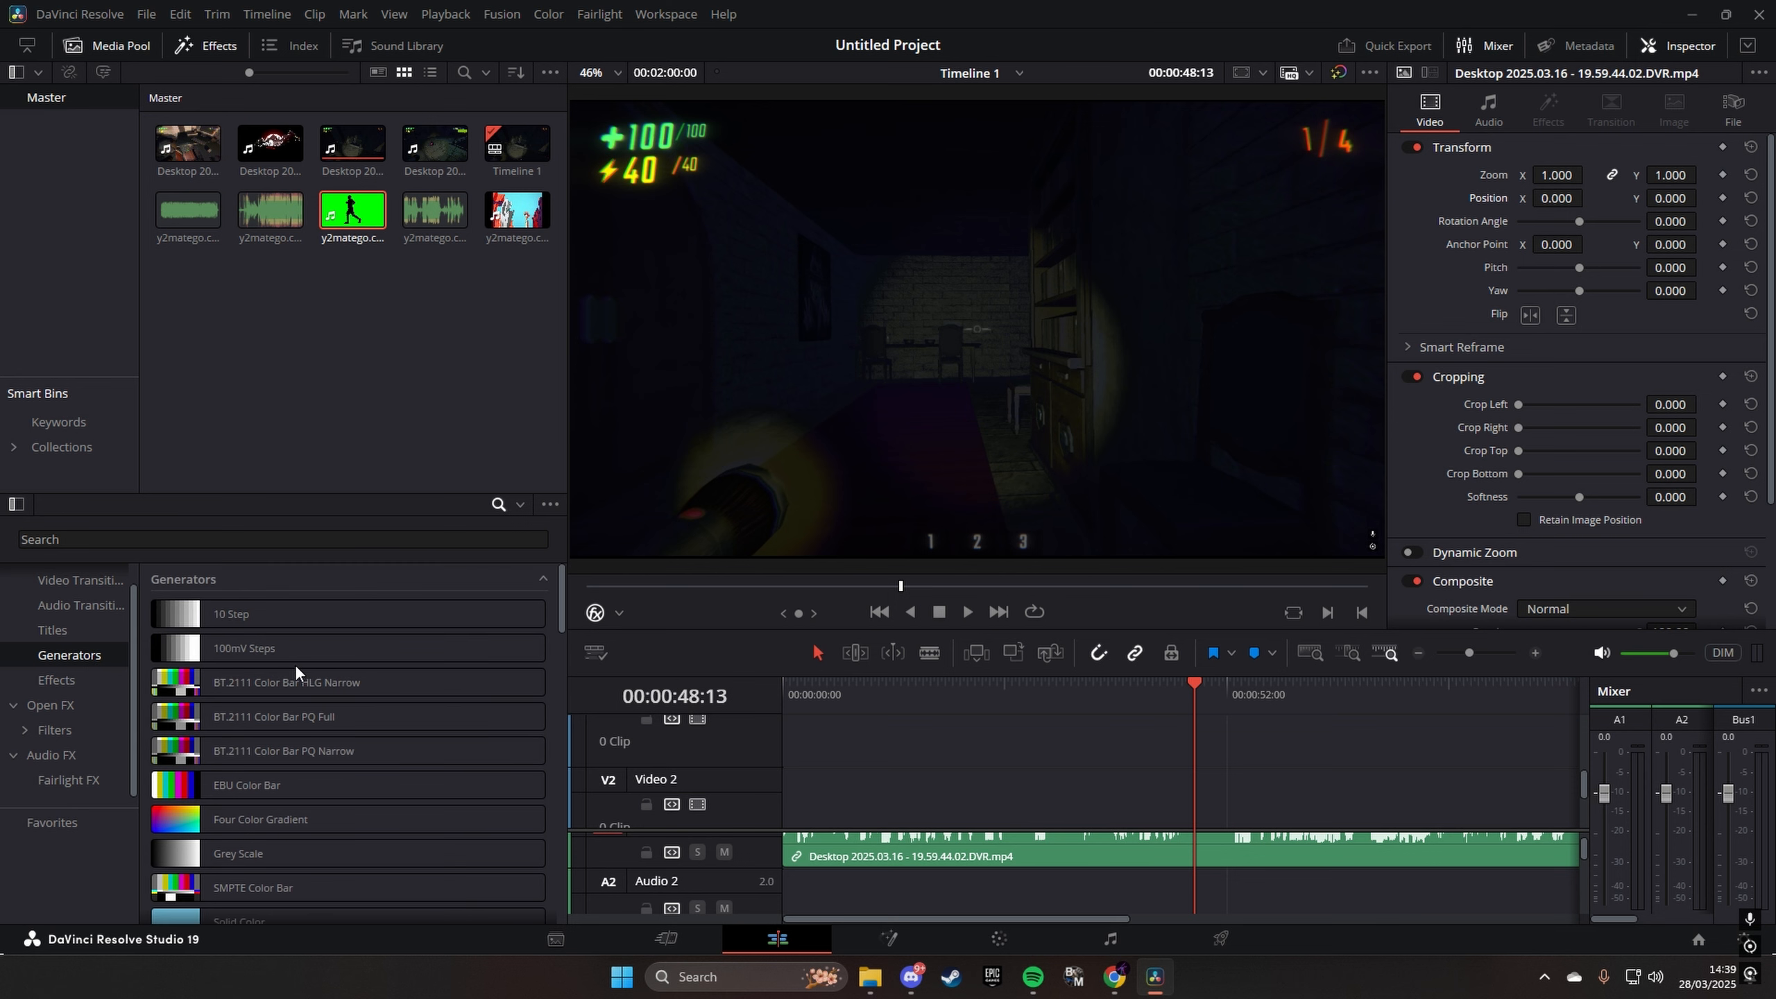
- Try the SMPTE Color Bar, Grey Scale and Four Color Gradient generators one after another on Video 2 at 00:00:48:13, deleting each
{"action": "left_click", "coordinate": [225, 896]}
{"action": "left_click_drag", "start_coordinate": [225, 896], "coordinate": [1198, 817]}
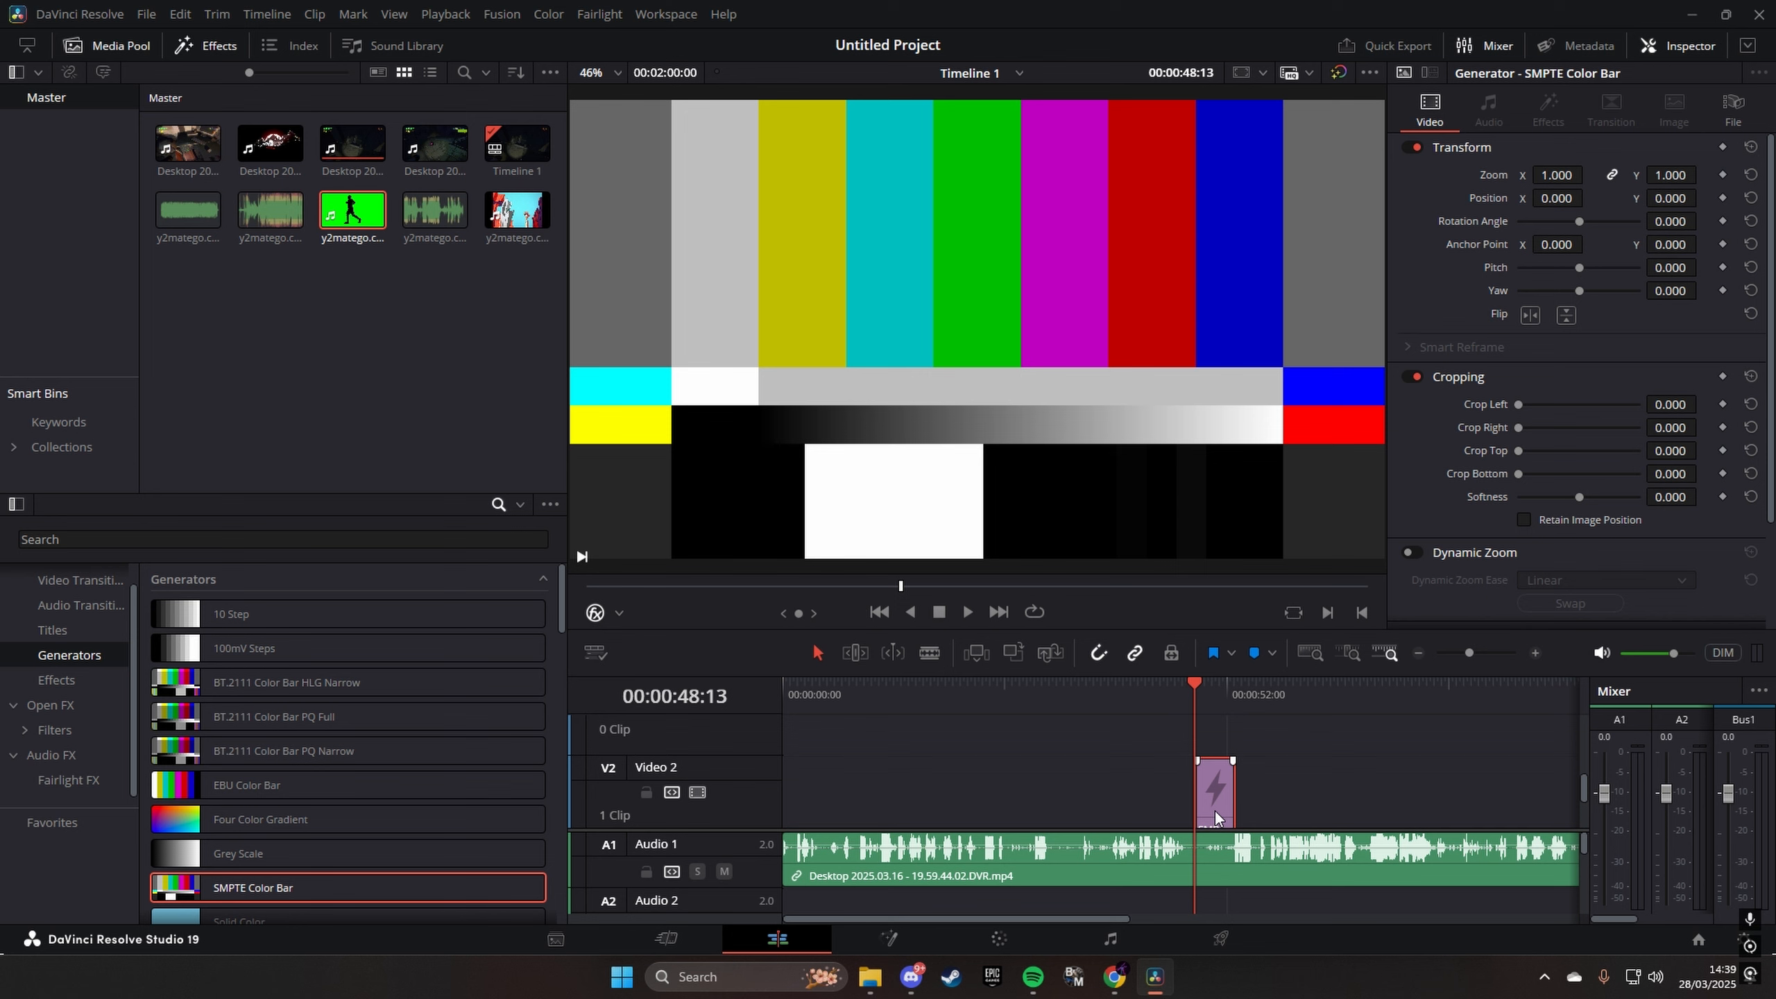
{"action": "key", "text": "Delete"}
{"action": "left_click_drag", "start_coordinate": [336, 854], "coordinate": [1191, 806]}
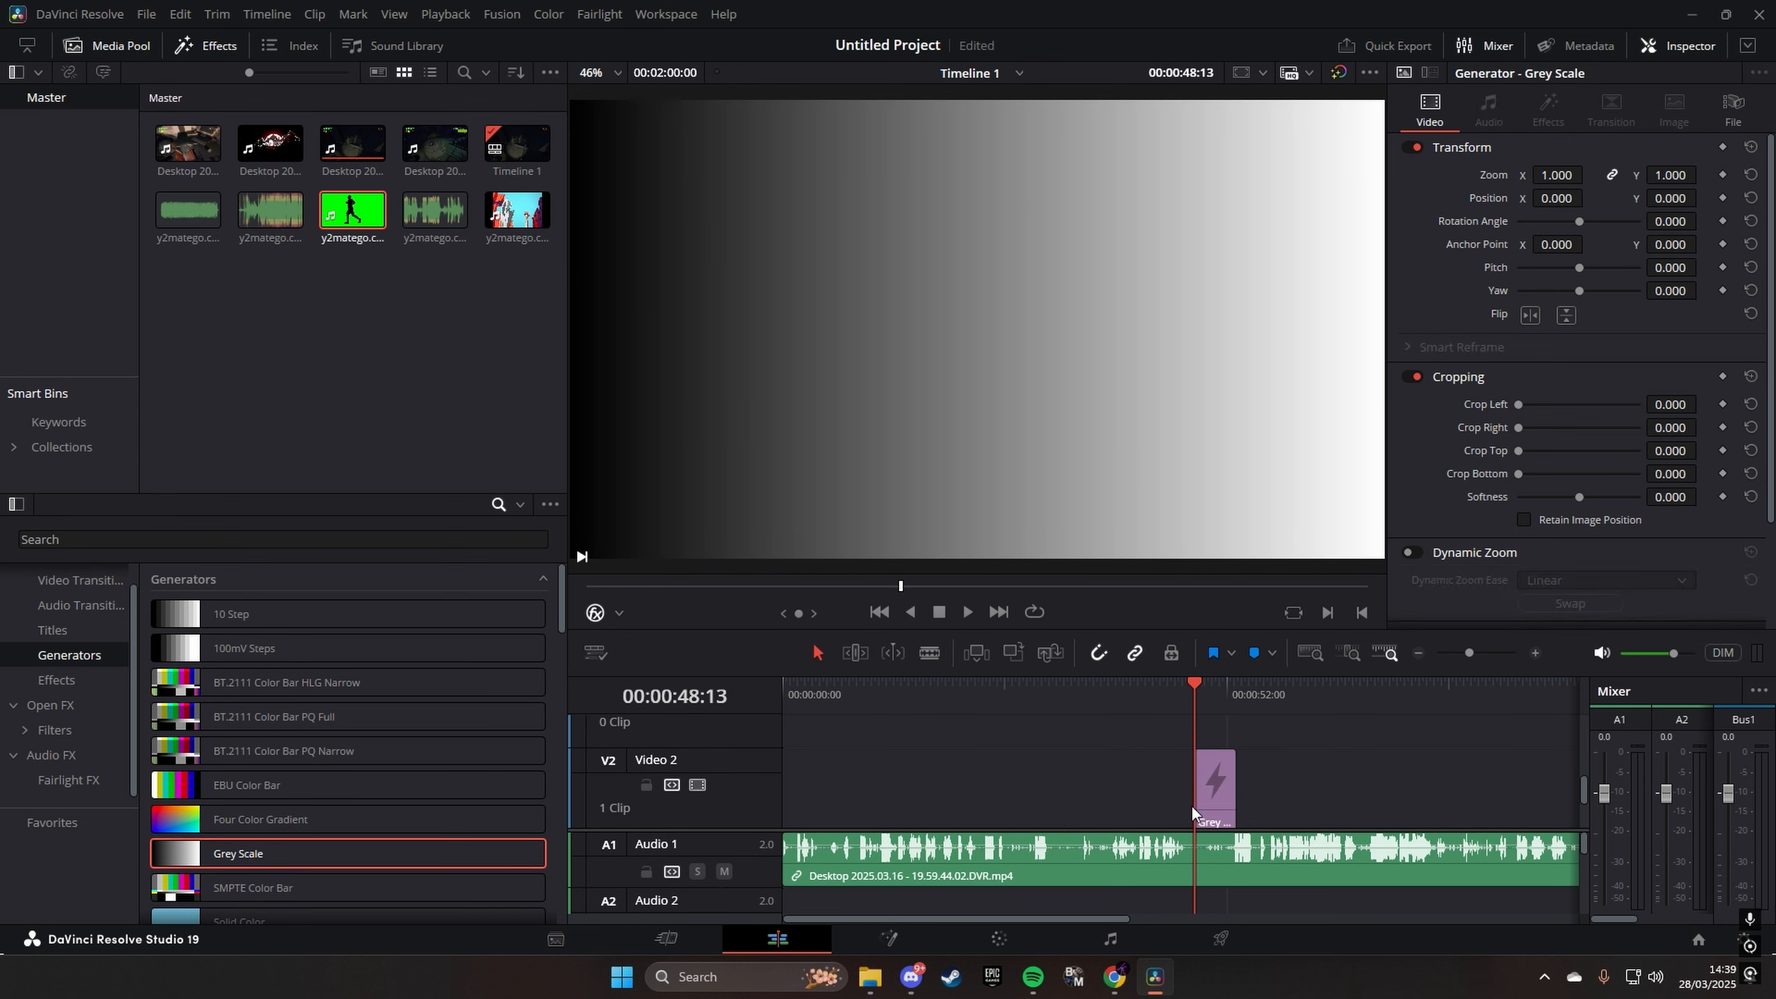
{"action": "key", "text": "Delete"}
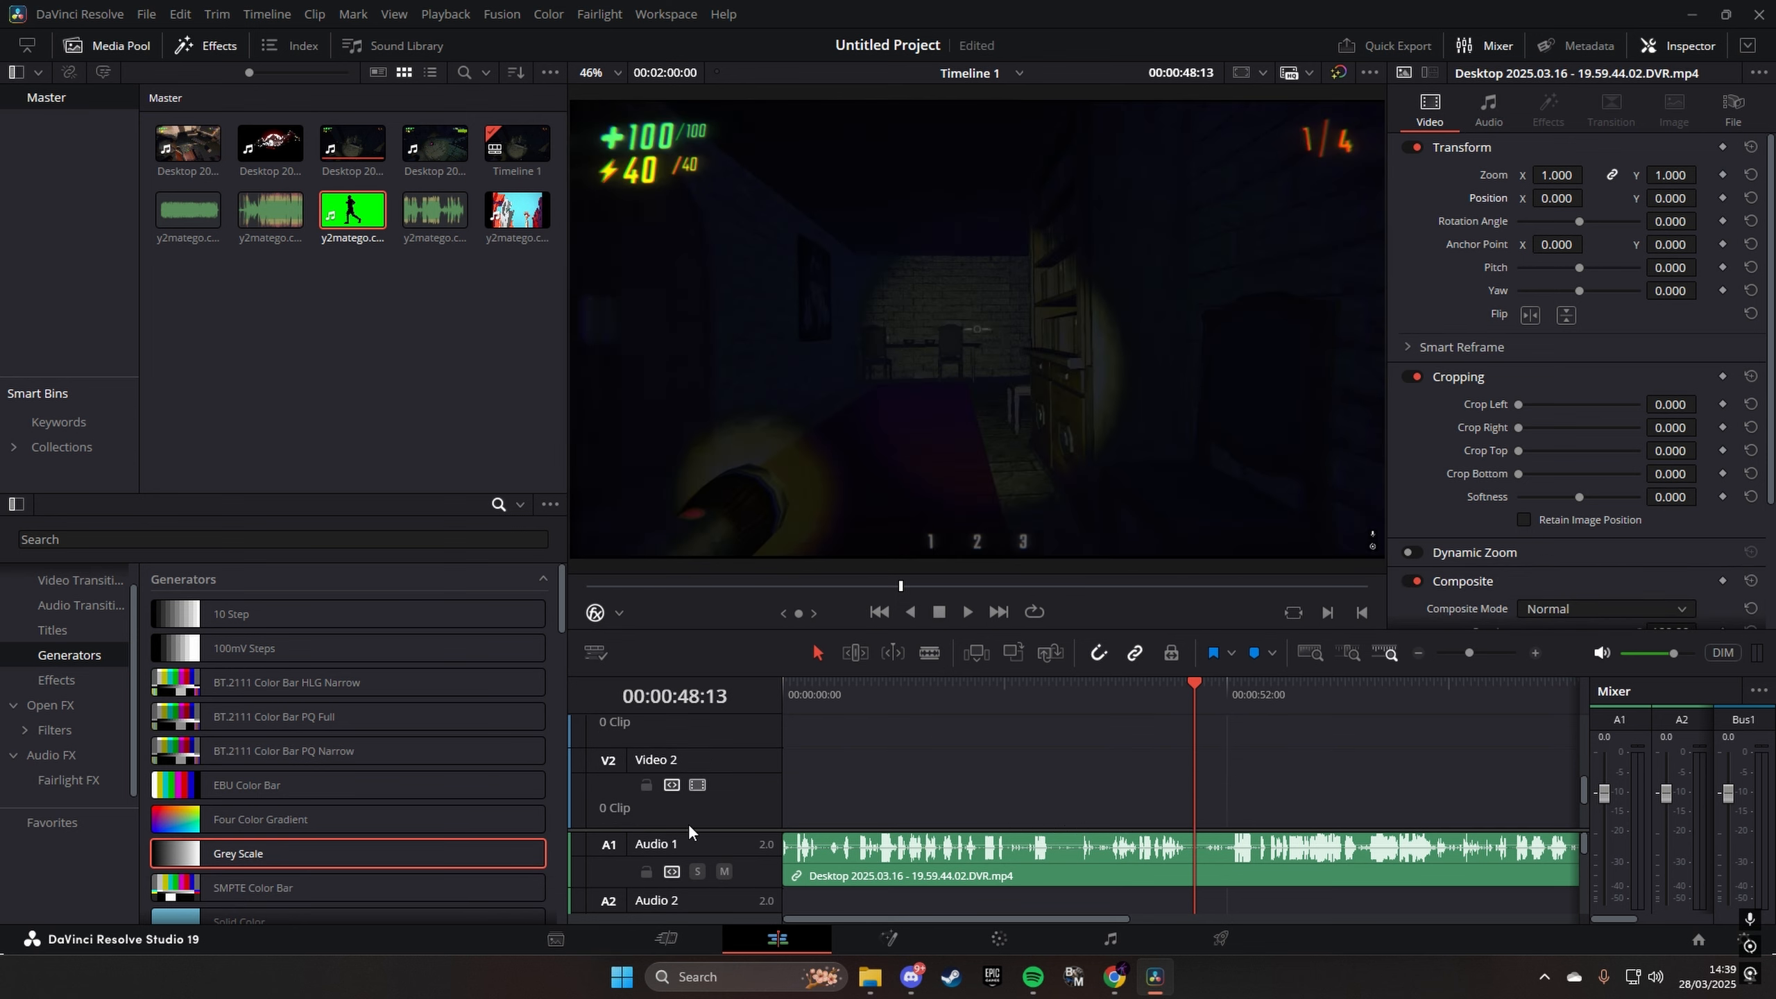
{"action": "left_click_drag", "start_coordinate": [364, 818], "coordinate": [1198, 806]}
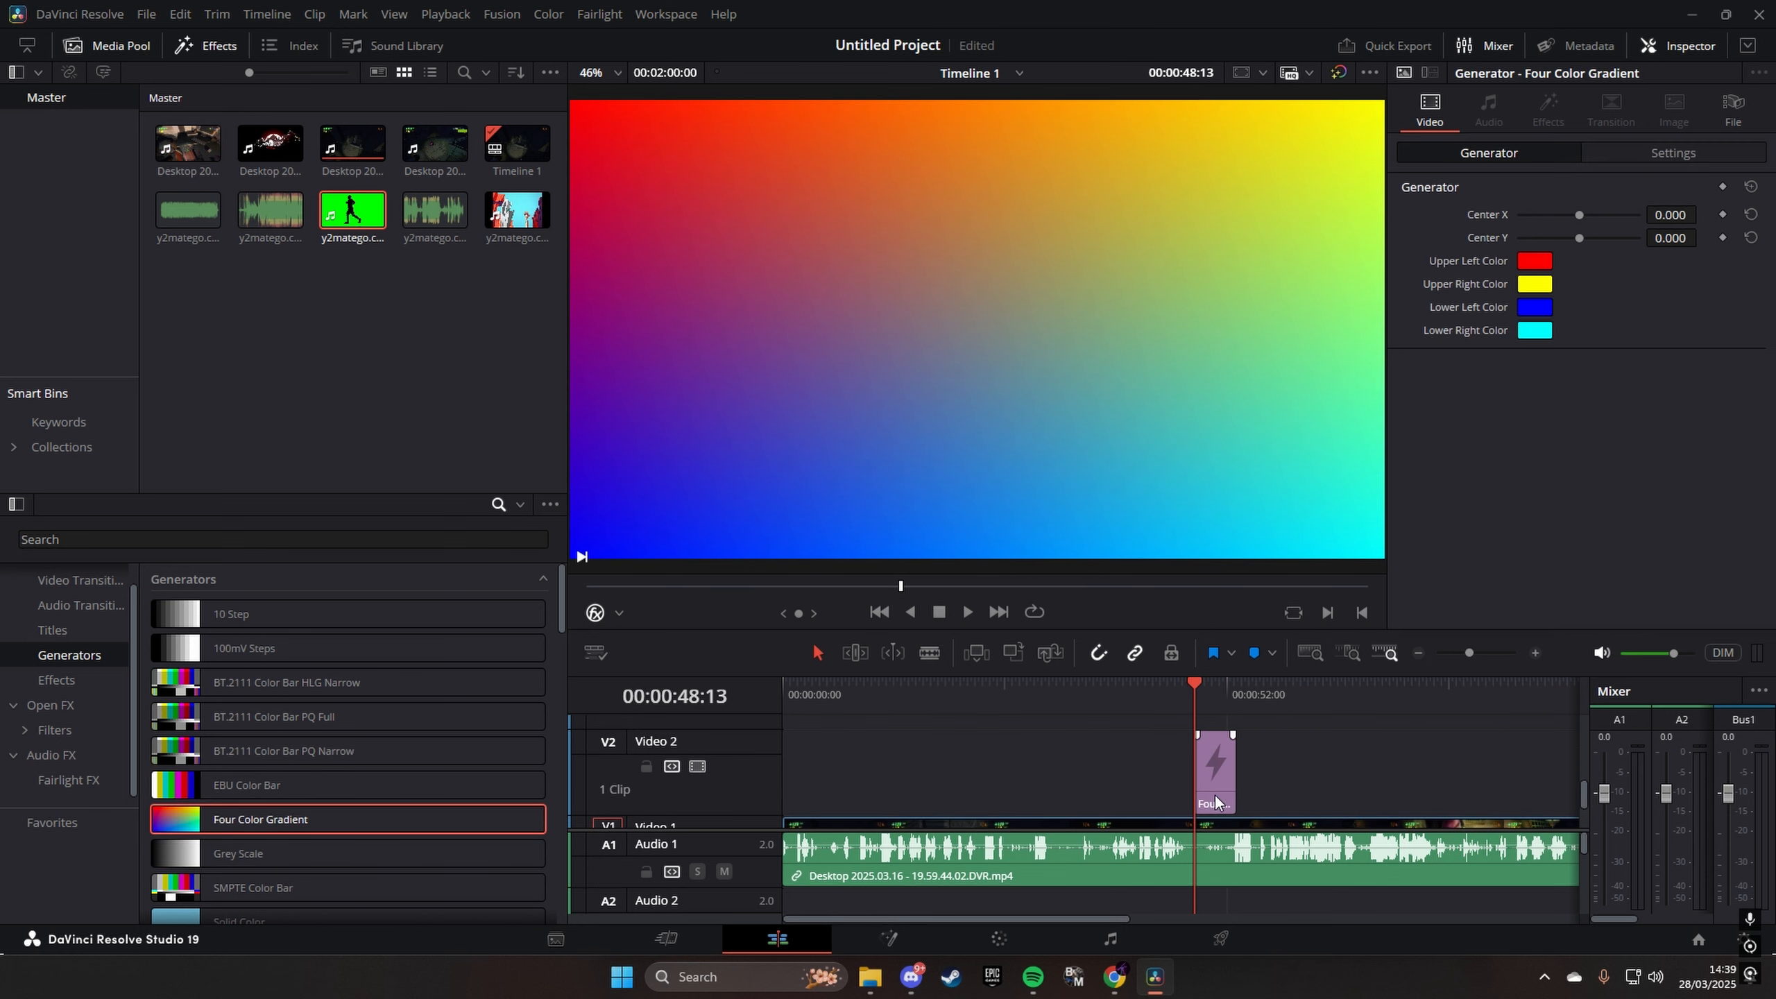
{"action": "key", "text": "Delete"}
- Try a Solid Color generator coloured white on Video 2 at 00:00:48:13, save the project, and delete the generator
{"action": "scroll", "coordinate": [280, 847], "scroll_direction": "down", "scroll_amount": 3}
{"action": "left_click_drag", "start_coordinate": [253, 818], "coordinate": [1222, 772]}
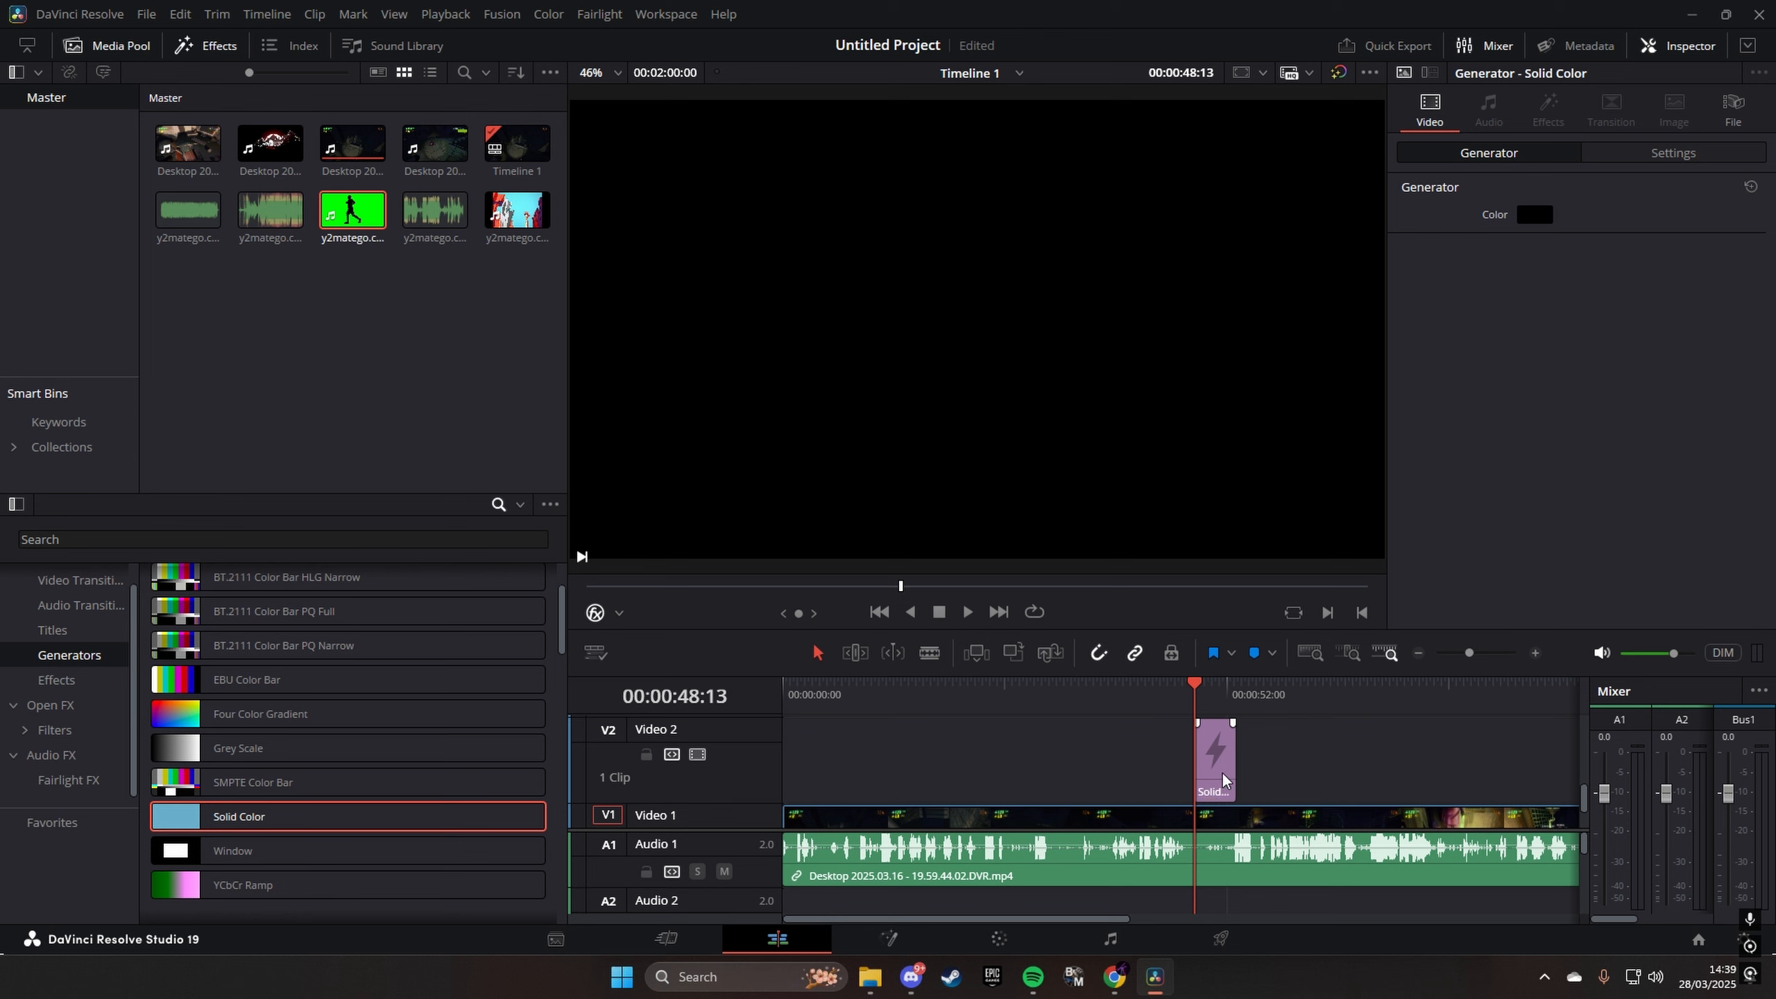
{"action": "left_click", "coordinate": [1547, 216]}
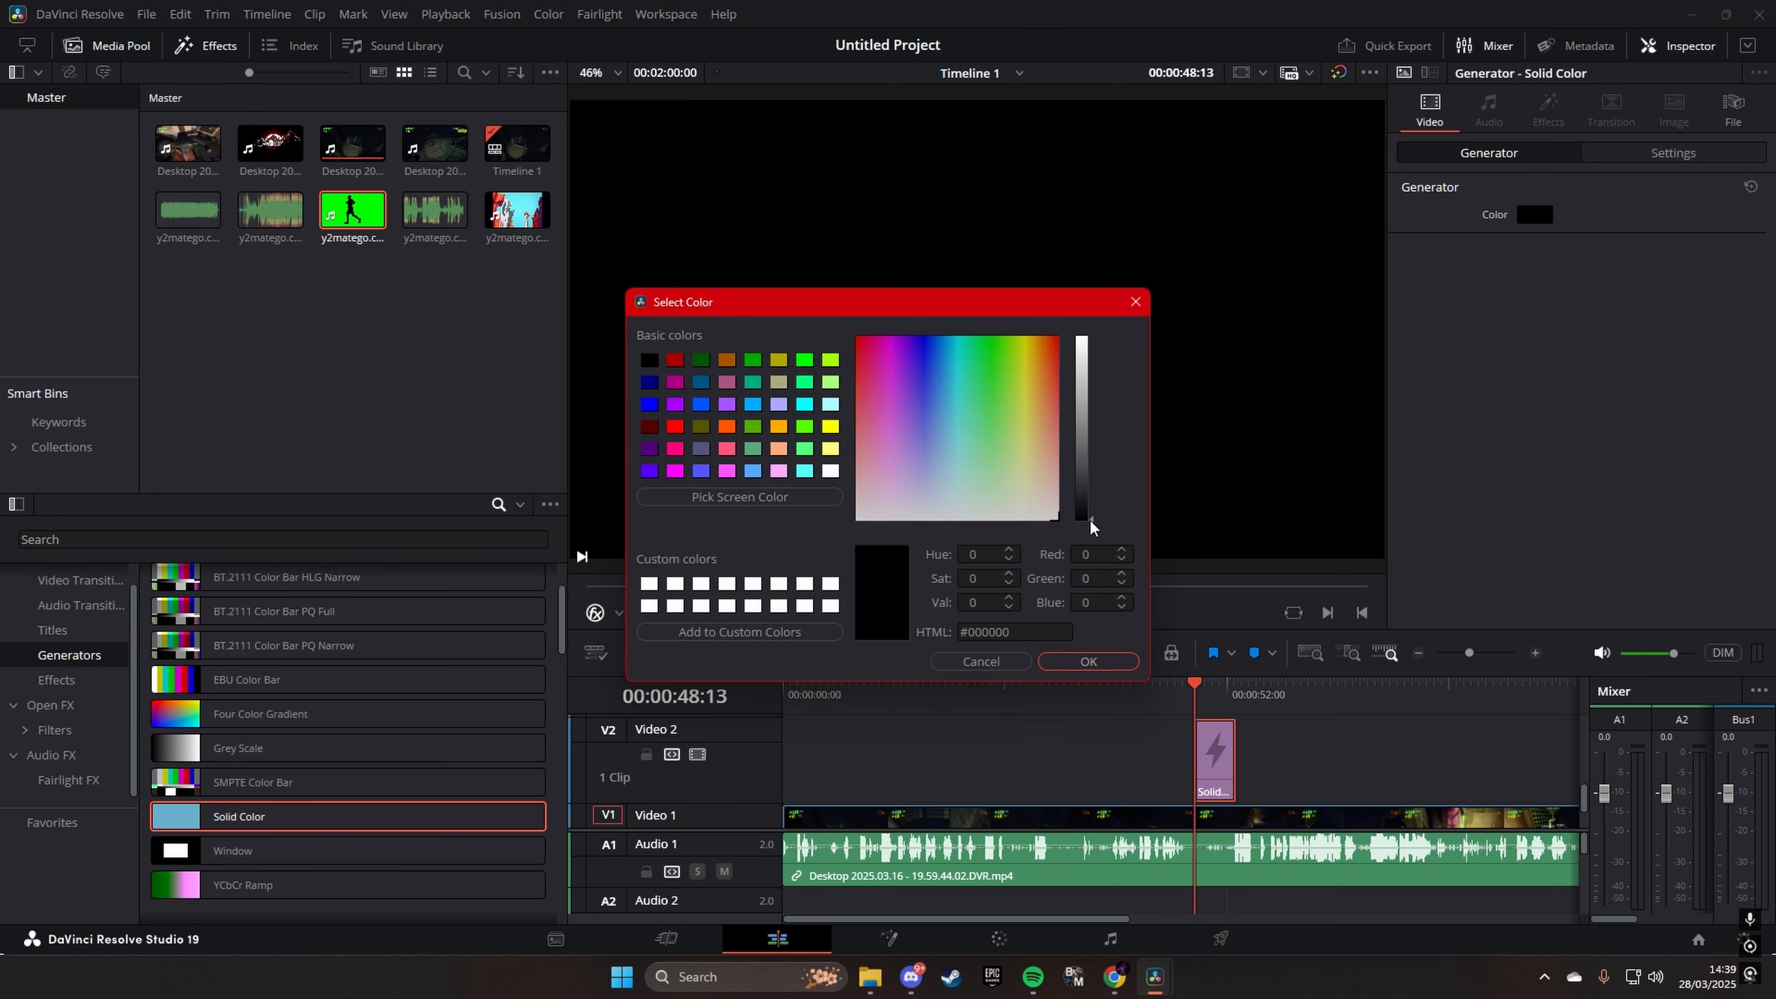
{"action": "left_click_drag", "start_coordinate": [1090, 519], "coordinate": [1113, 272]}
{"action": "left_click", "coordinate": [1091, 662]}
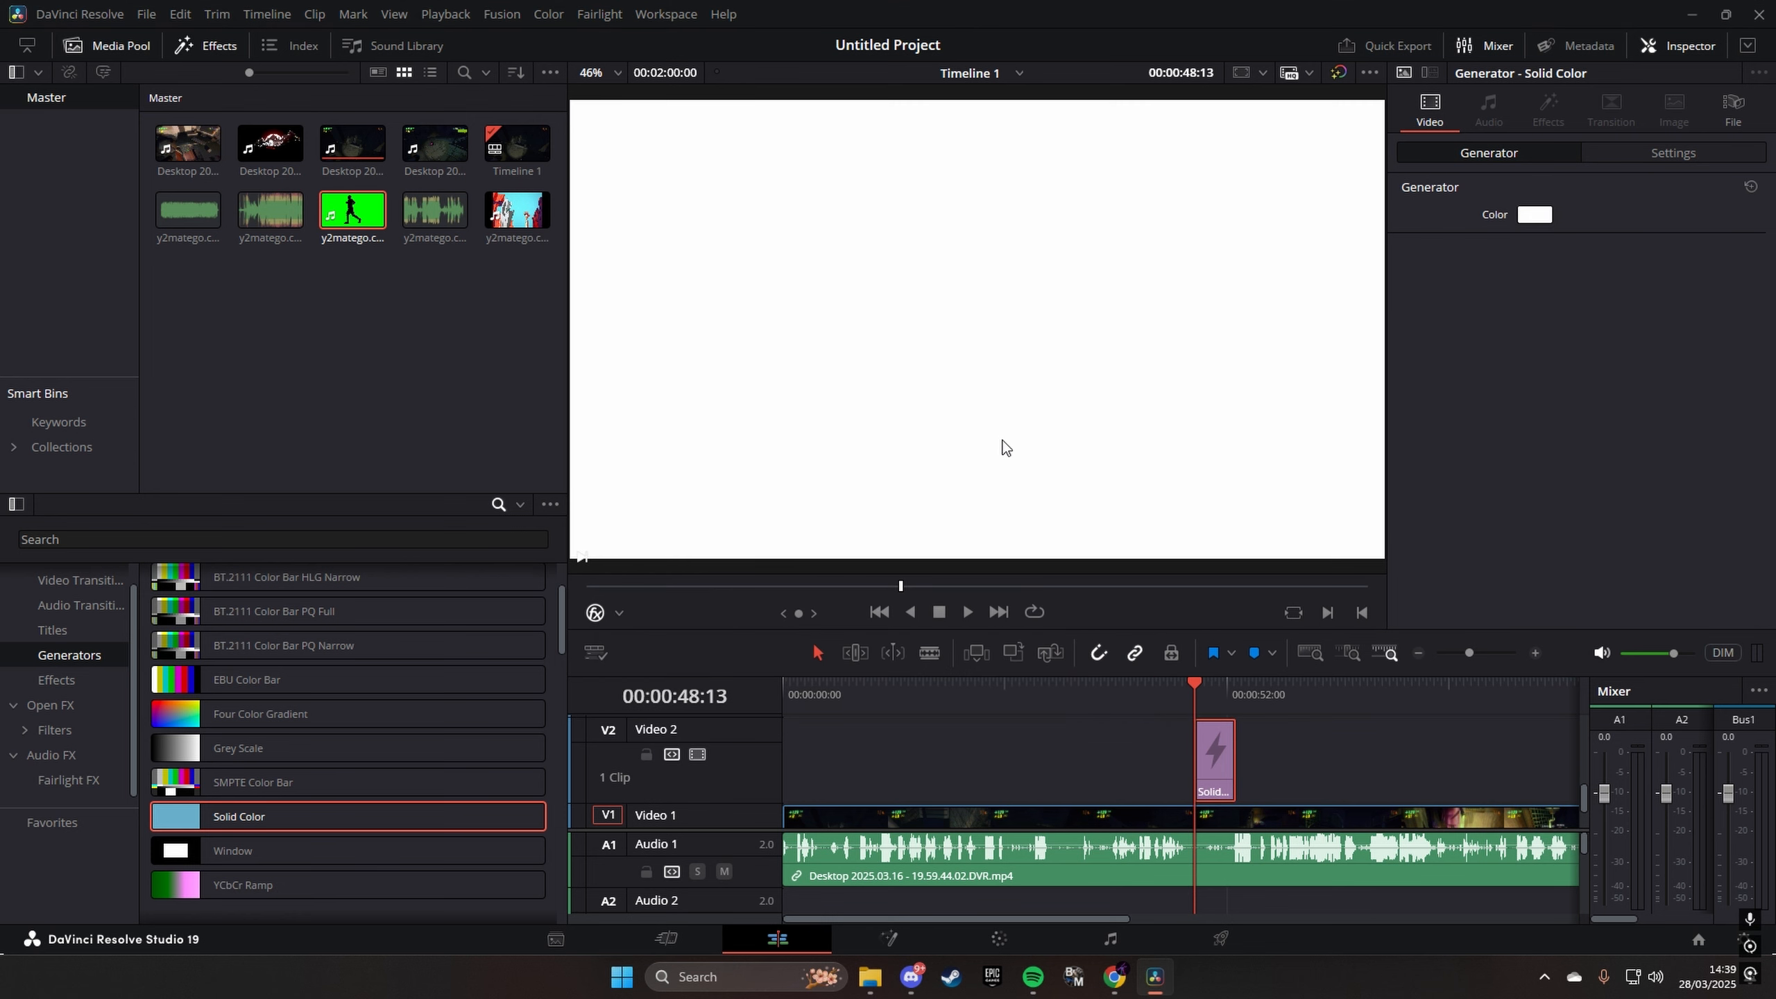
{"action": "key", "text": "ctrl+s"}
{"action": "key", "text": "Delete"}
- Look through the Fusion Generators, previewing Disc Wall and Hexagon Glow, and view the Audio FX list
{"action": "scroll", "coordinate": [354, 826], "scroll_direction": "down", "scroll_amount": 3}
{"action": "scroll", "coordinate": [355, 824], "scroll_direction": "down", "scroll_amount": 2}
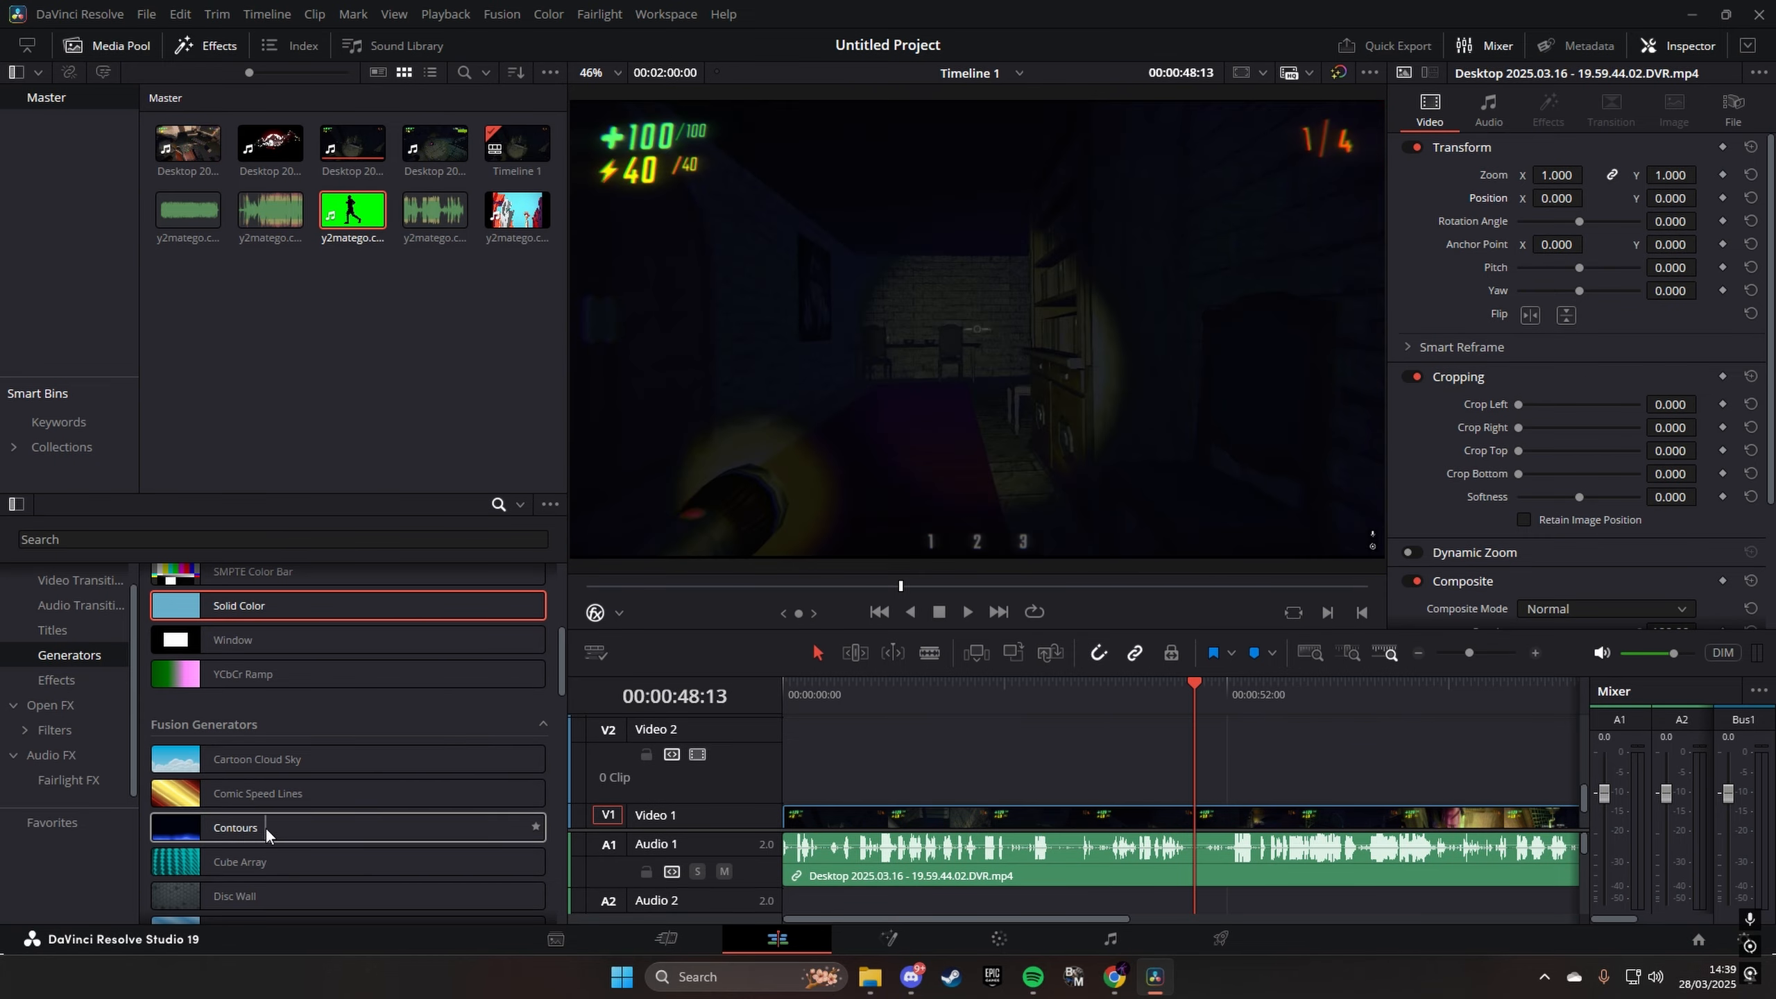
{"action": "scroll", "coordinate": [255, 834], "scroll_direction": "down", "scroll_amount": 2}
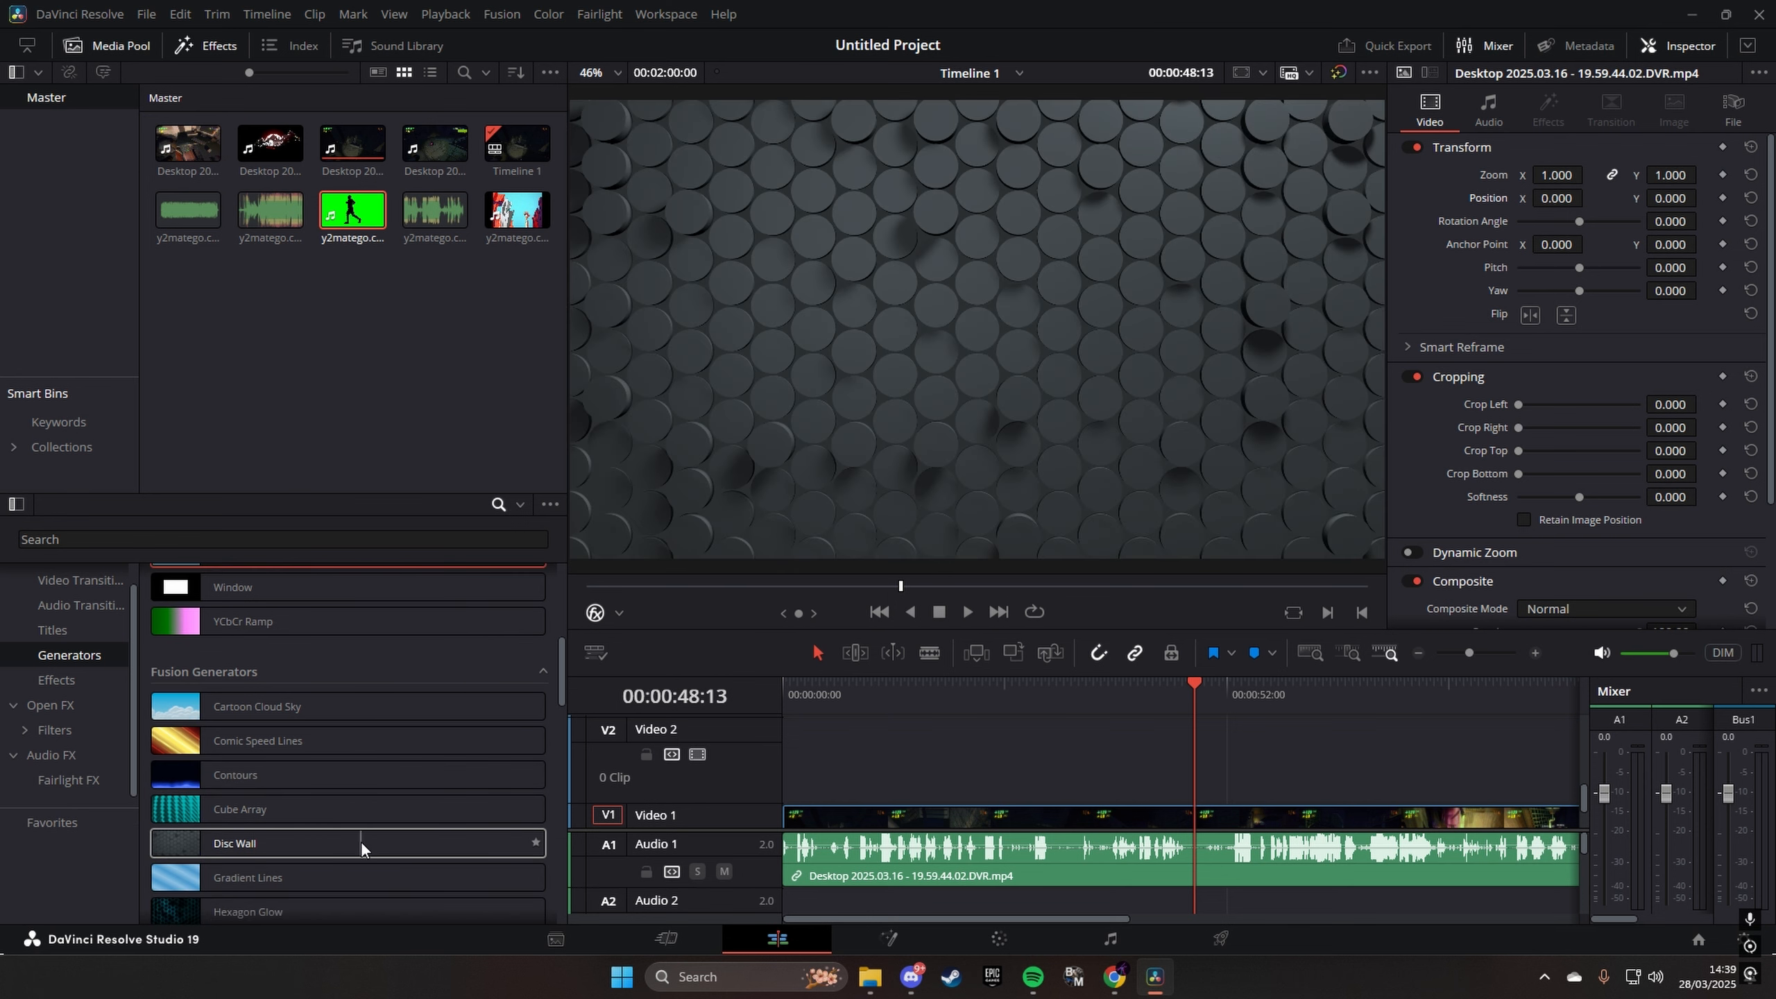
{"action": "scroll", "coordinate": [209, 901], "scroll_direction": "down", "scroll_amount": 2}
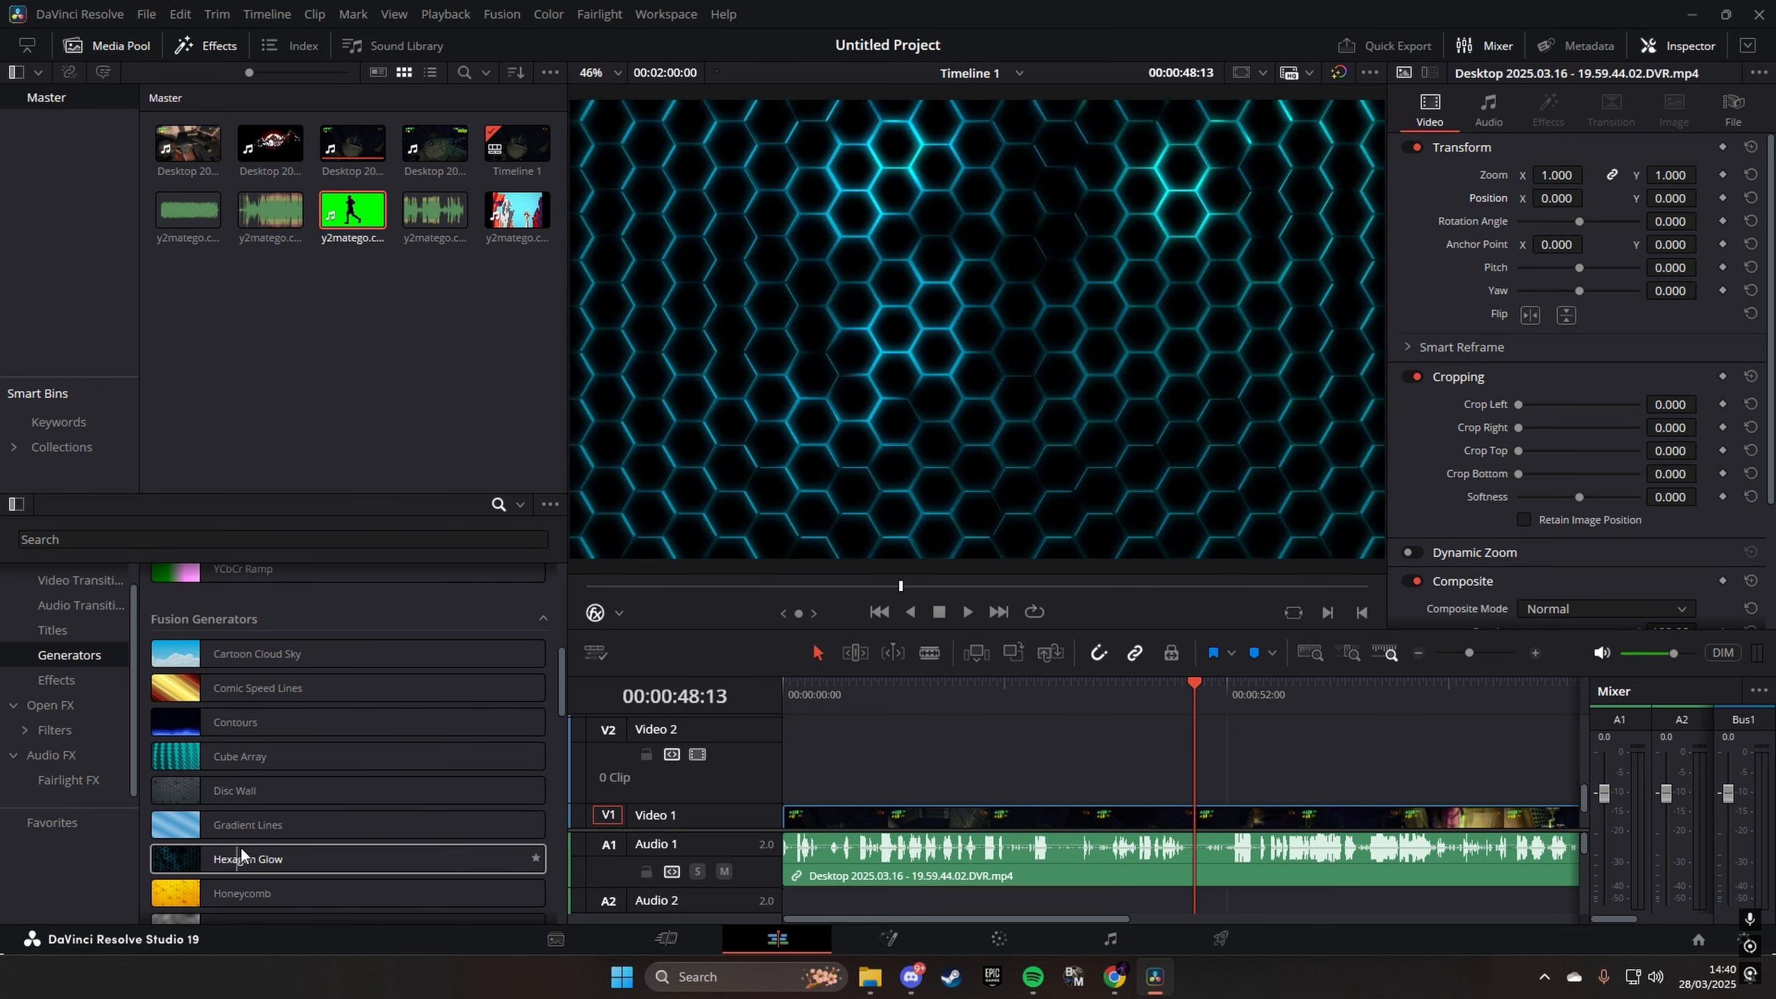
{"action": "scroll", "coordinate": [267, 883], "scroll_direction": "down", "scroll_amount": 3}
{"action": "scroll", "coordinate": [345, 876], "scroll_direction": "down", "scroll_amount": 3}
{"action": "left_click", "coordinate": [96, 747]}
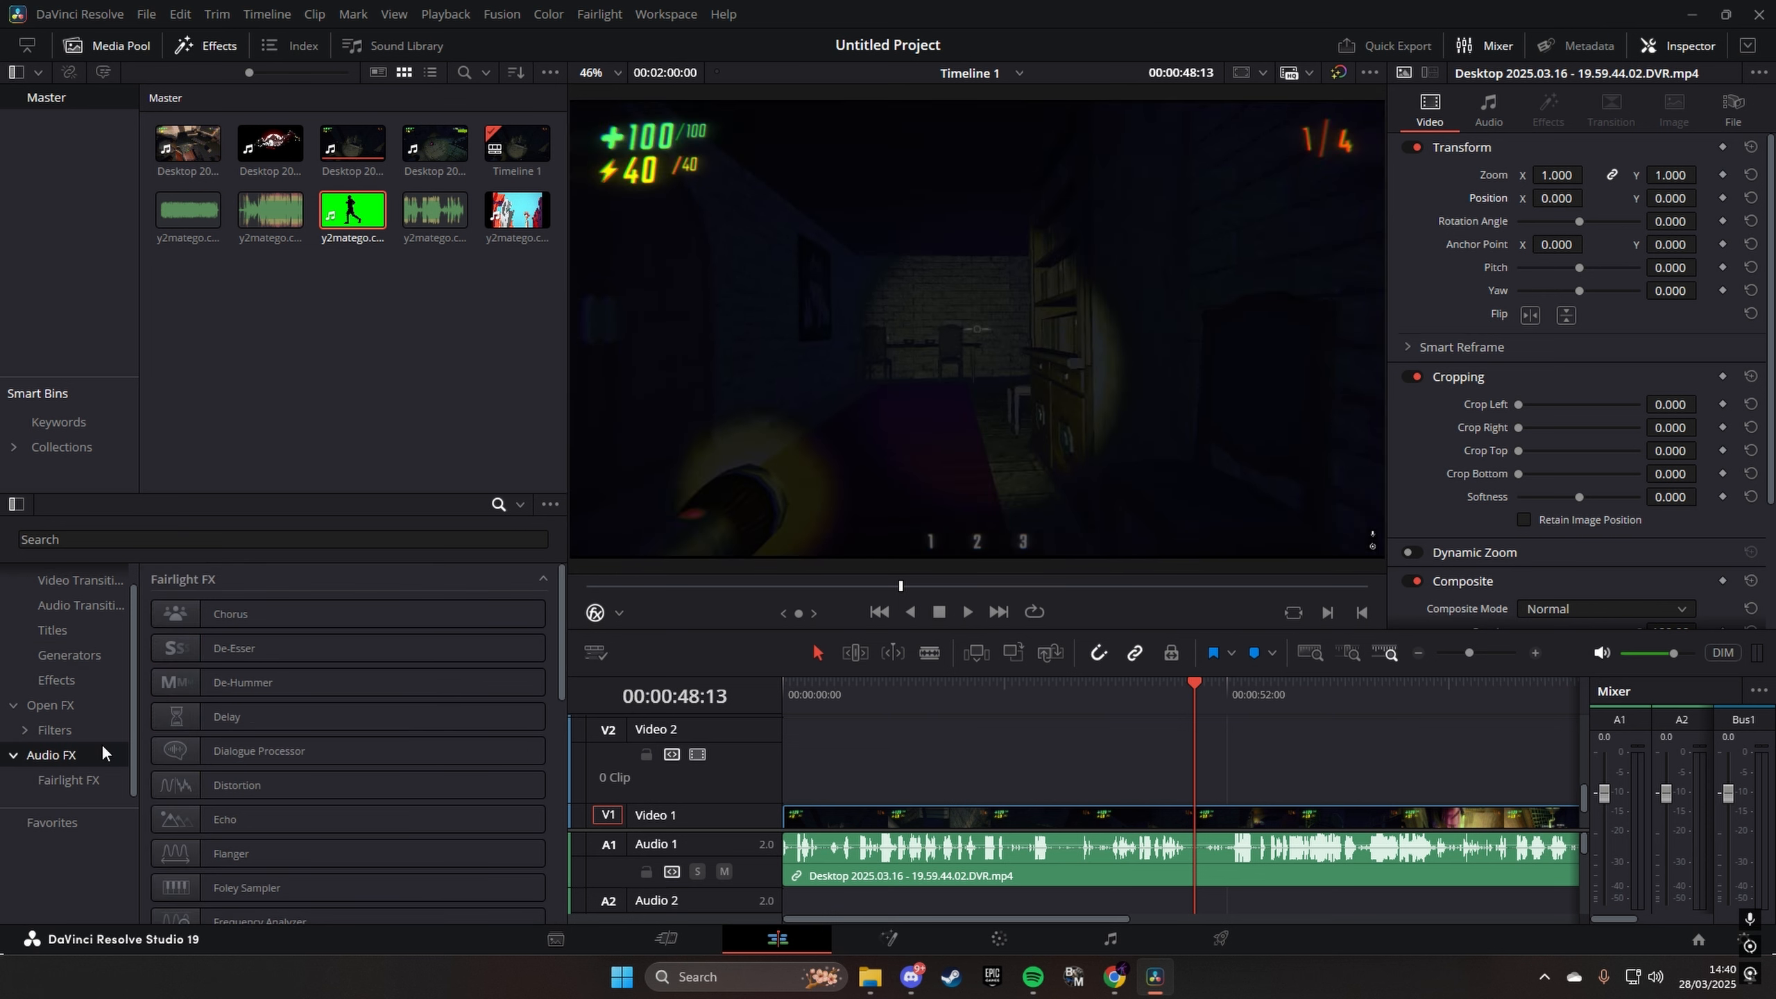
- List the available titles, play part of the gameplay clip, and place the playhead at 00:00:38:46 for a title
{"action": "left_click", "coordinate": [68, 628]}
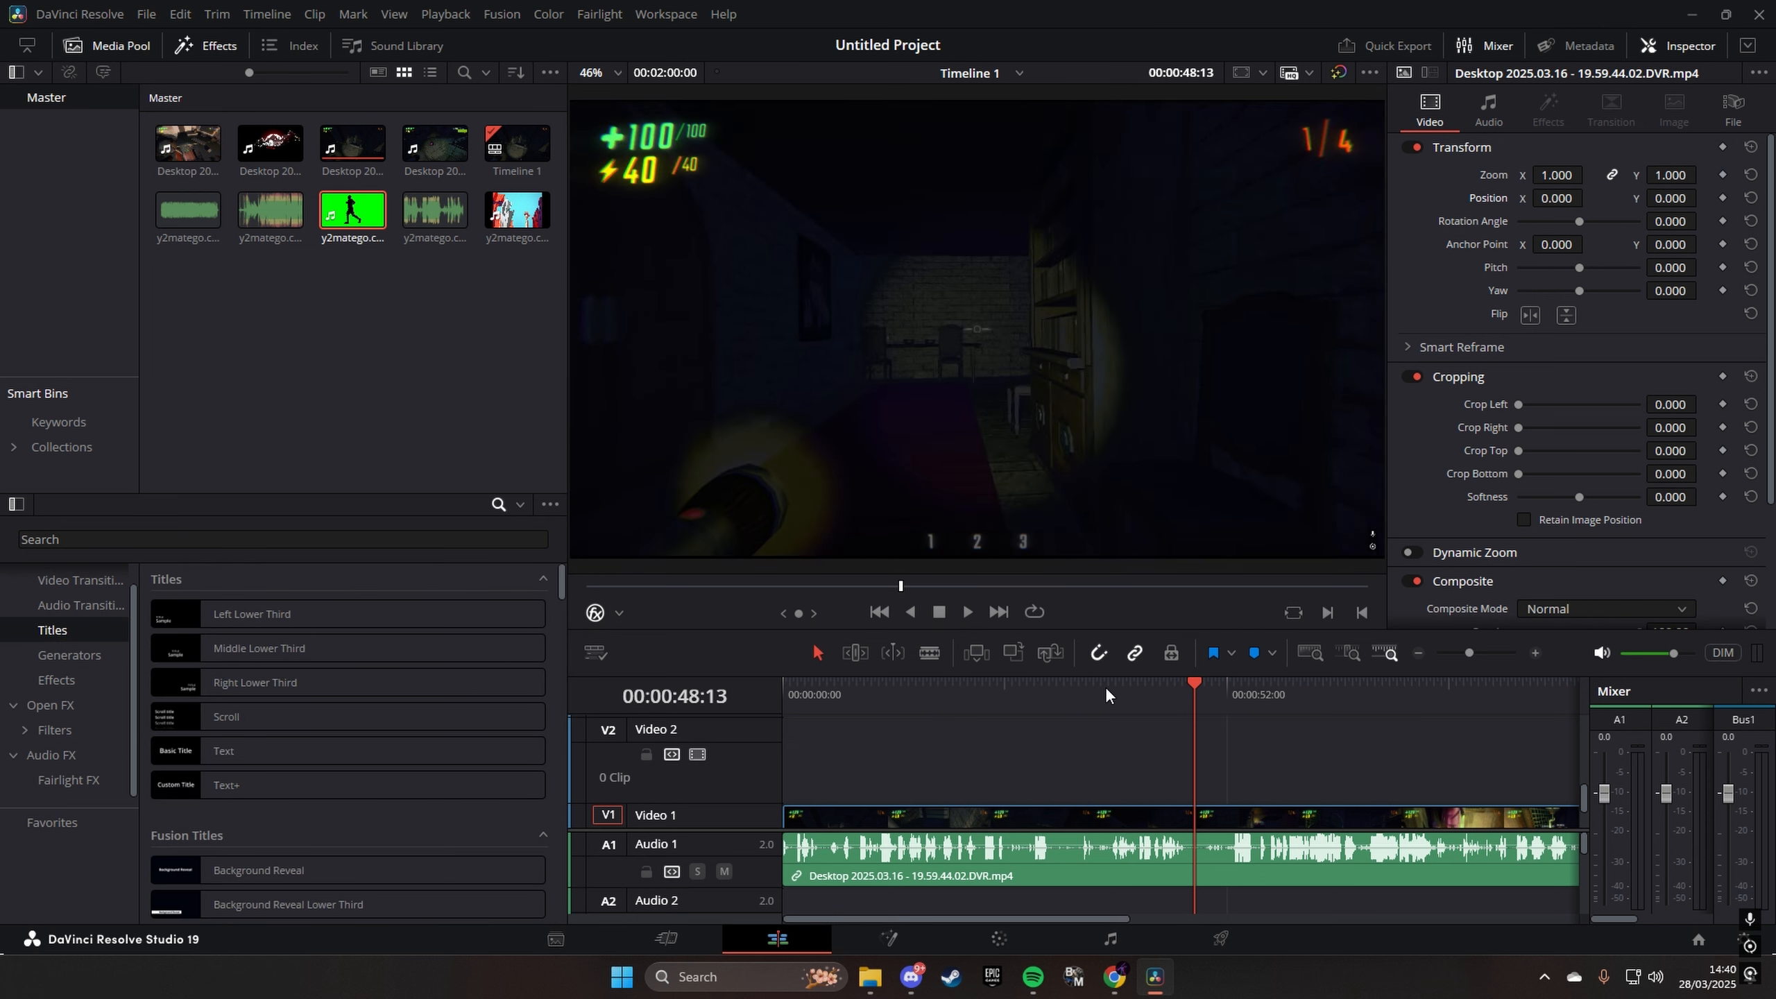
{"action": "scroll", "coordinate": [1217, 776], "scroll_direction": "down", "scroll_amount": 2}
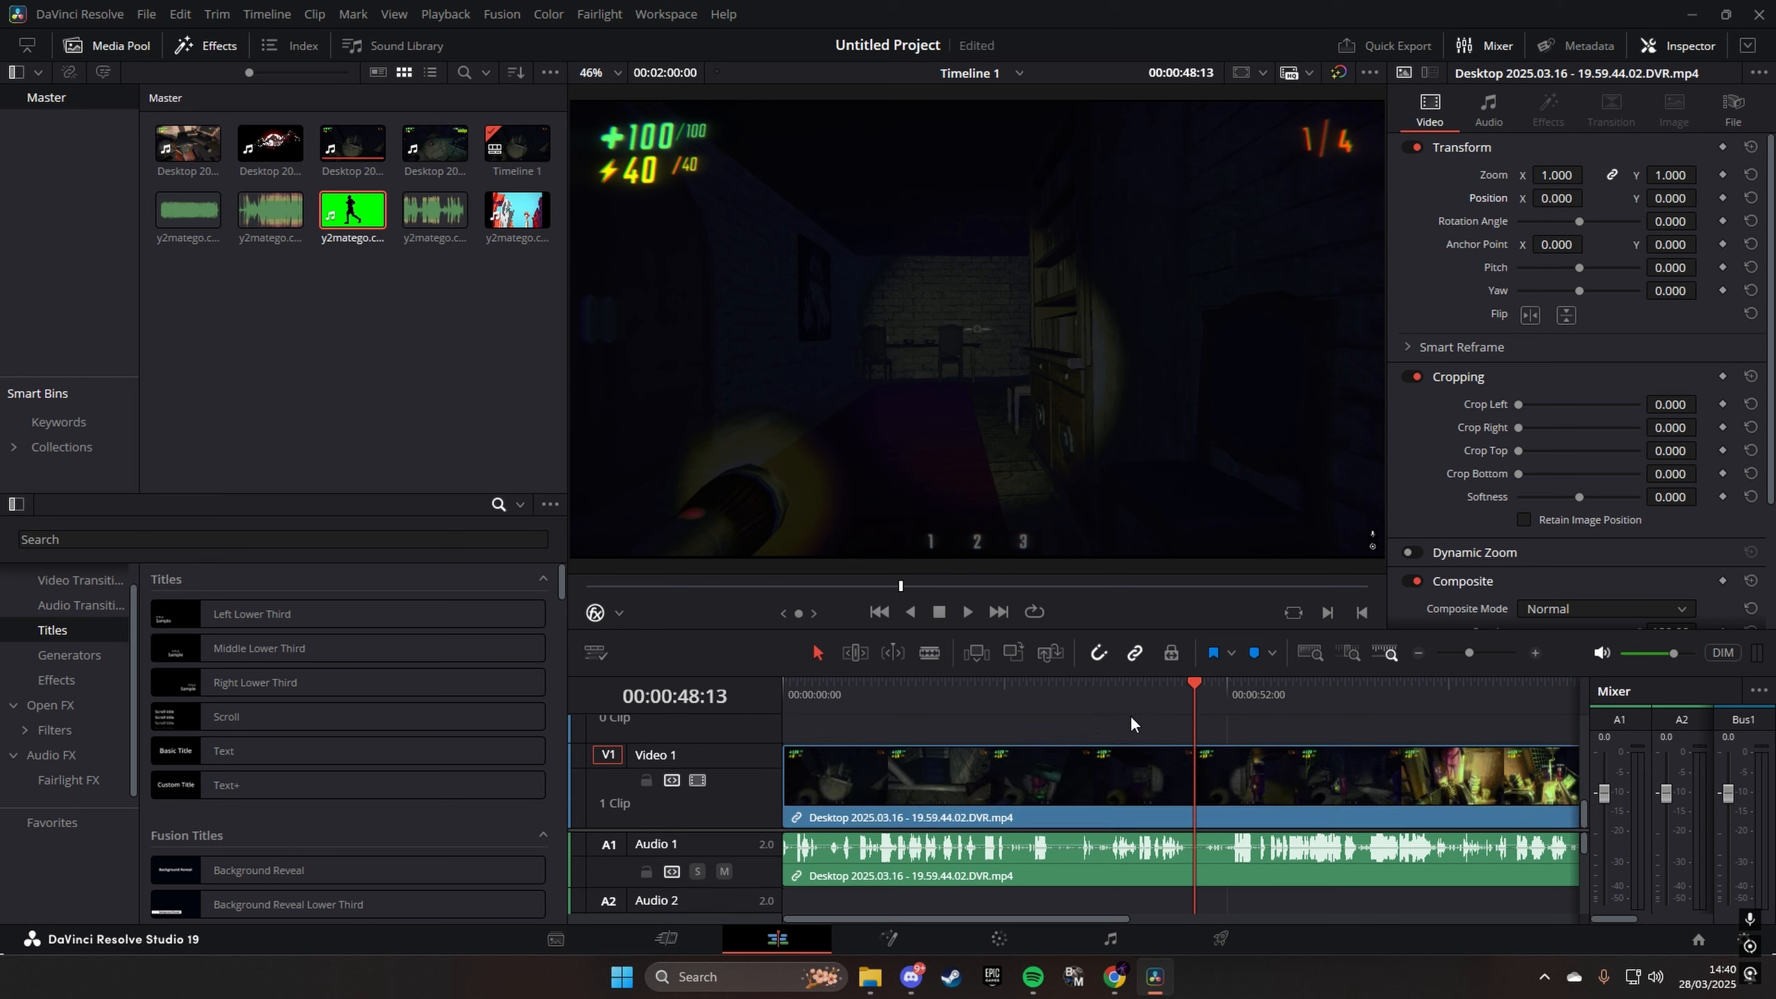
{"action": "left_click", "coordinate": [1107, 695]}
{"action": "key", "text": "space"}
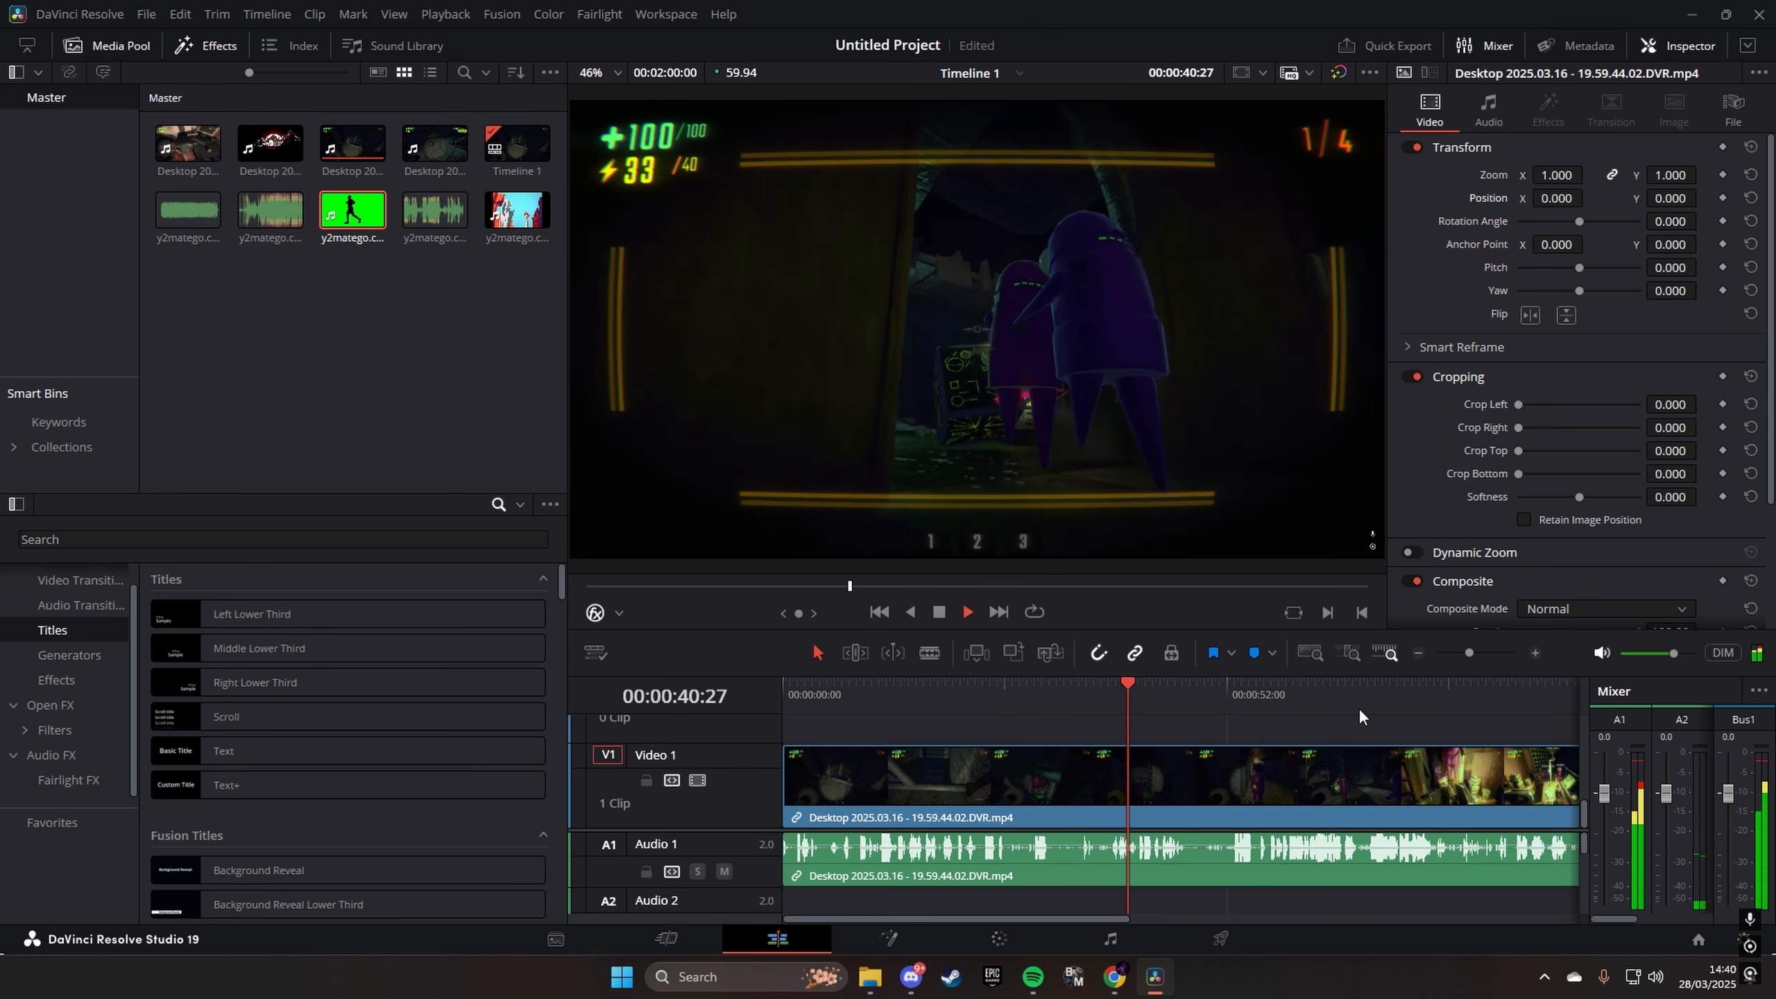
{"action": "key", "text": "space"}
{"action": "left_click", "coordinate": [1113, 697]}
{"action": "left_click", "coordinate": [1492, 659]}
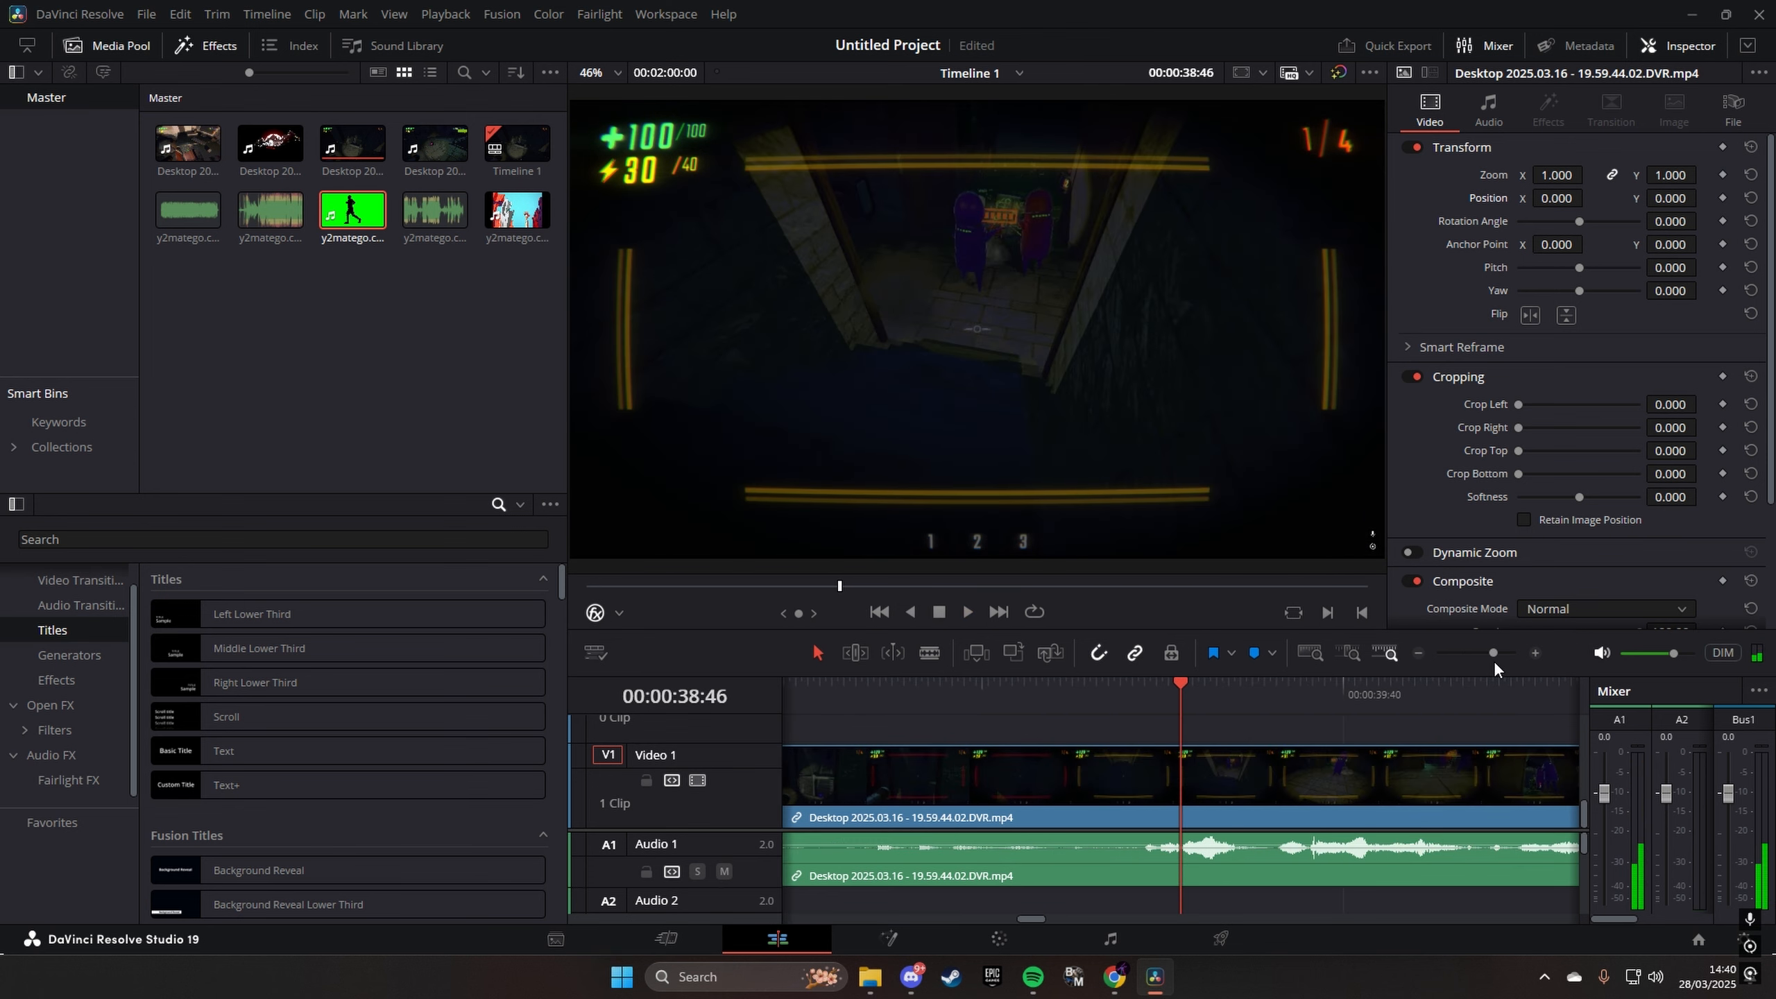
{"action": "left_click_drag", "start_coordinate": [1493, 657], "coordinate": [1484, 659]}
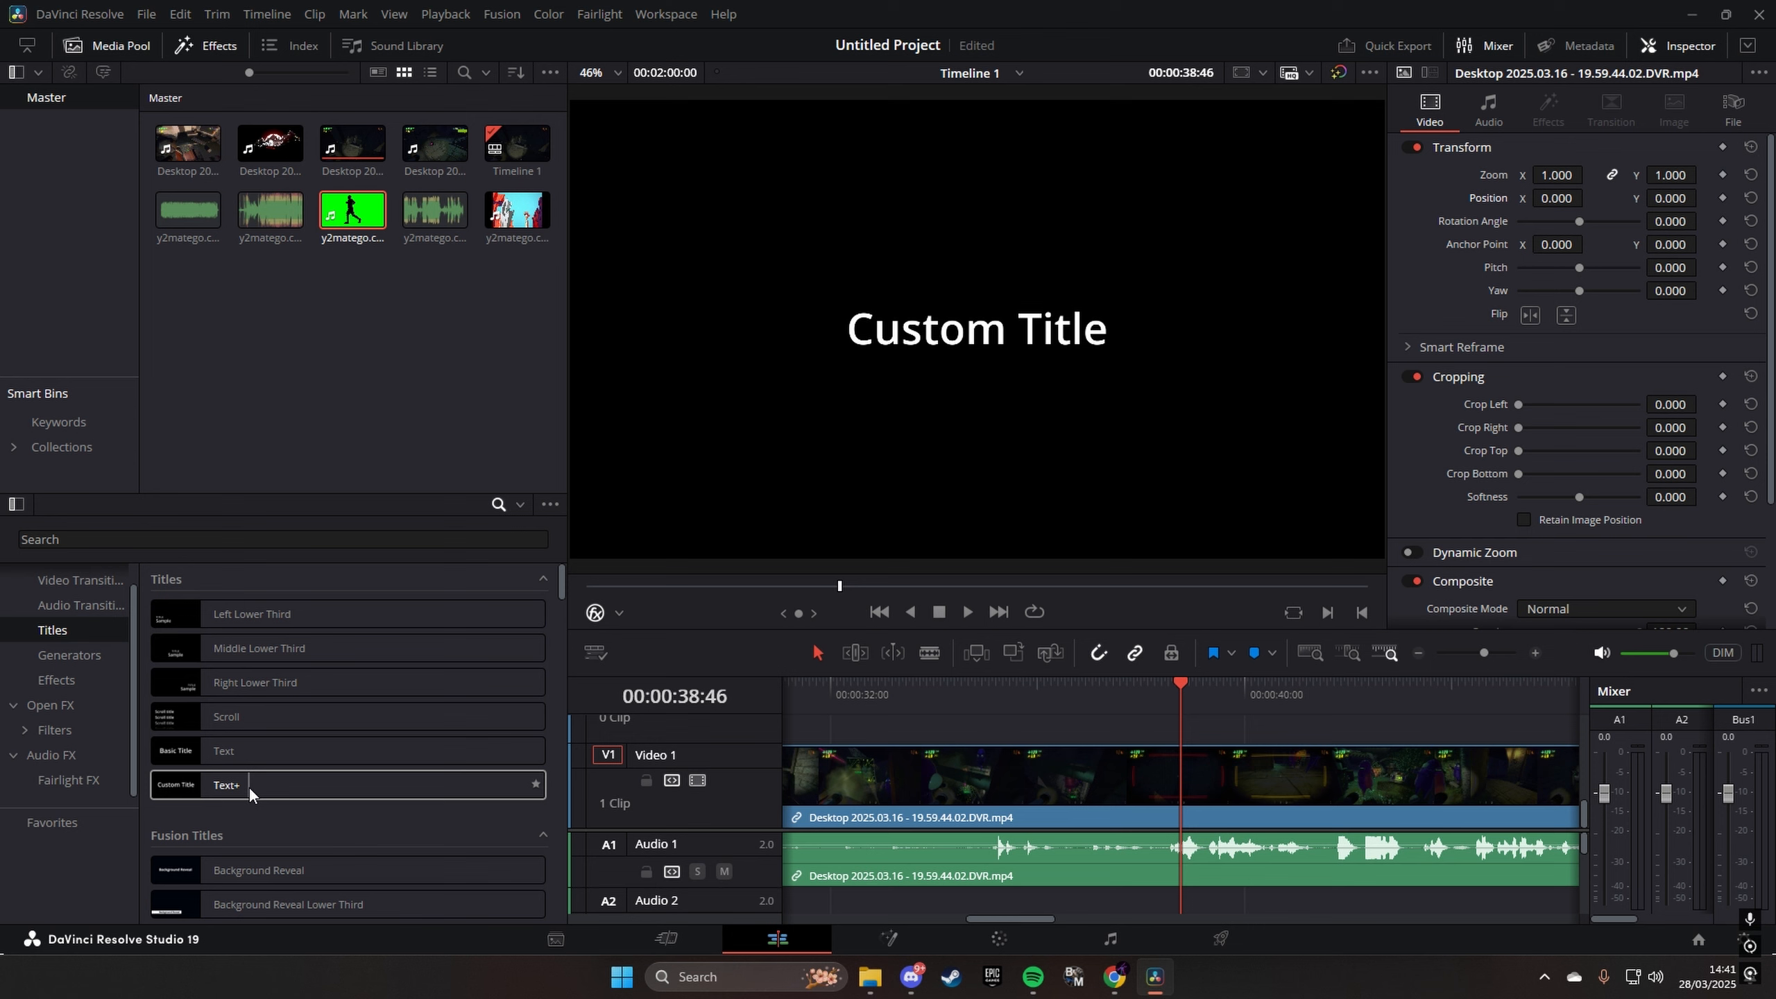
- Add a Text+ title to Video 2 above the gameplay clip, starting at 00:00:38:32
{"action": "left_click_drag", "start_coordinate": [232, 793], "coordinate": [1192, 900]}
{"action": "scroll", "coordinate": [1312, 822], "scroll_direction": "up", "scroll_amount": 2}
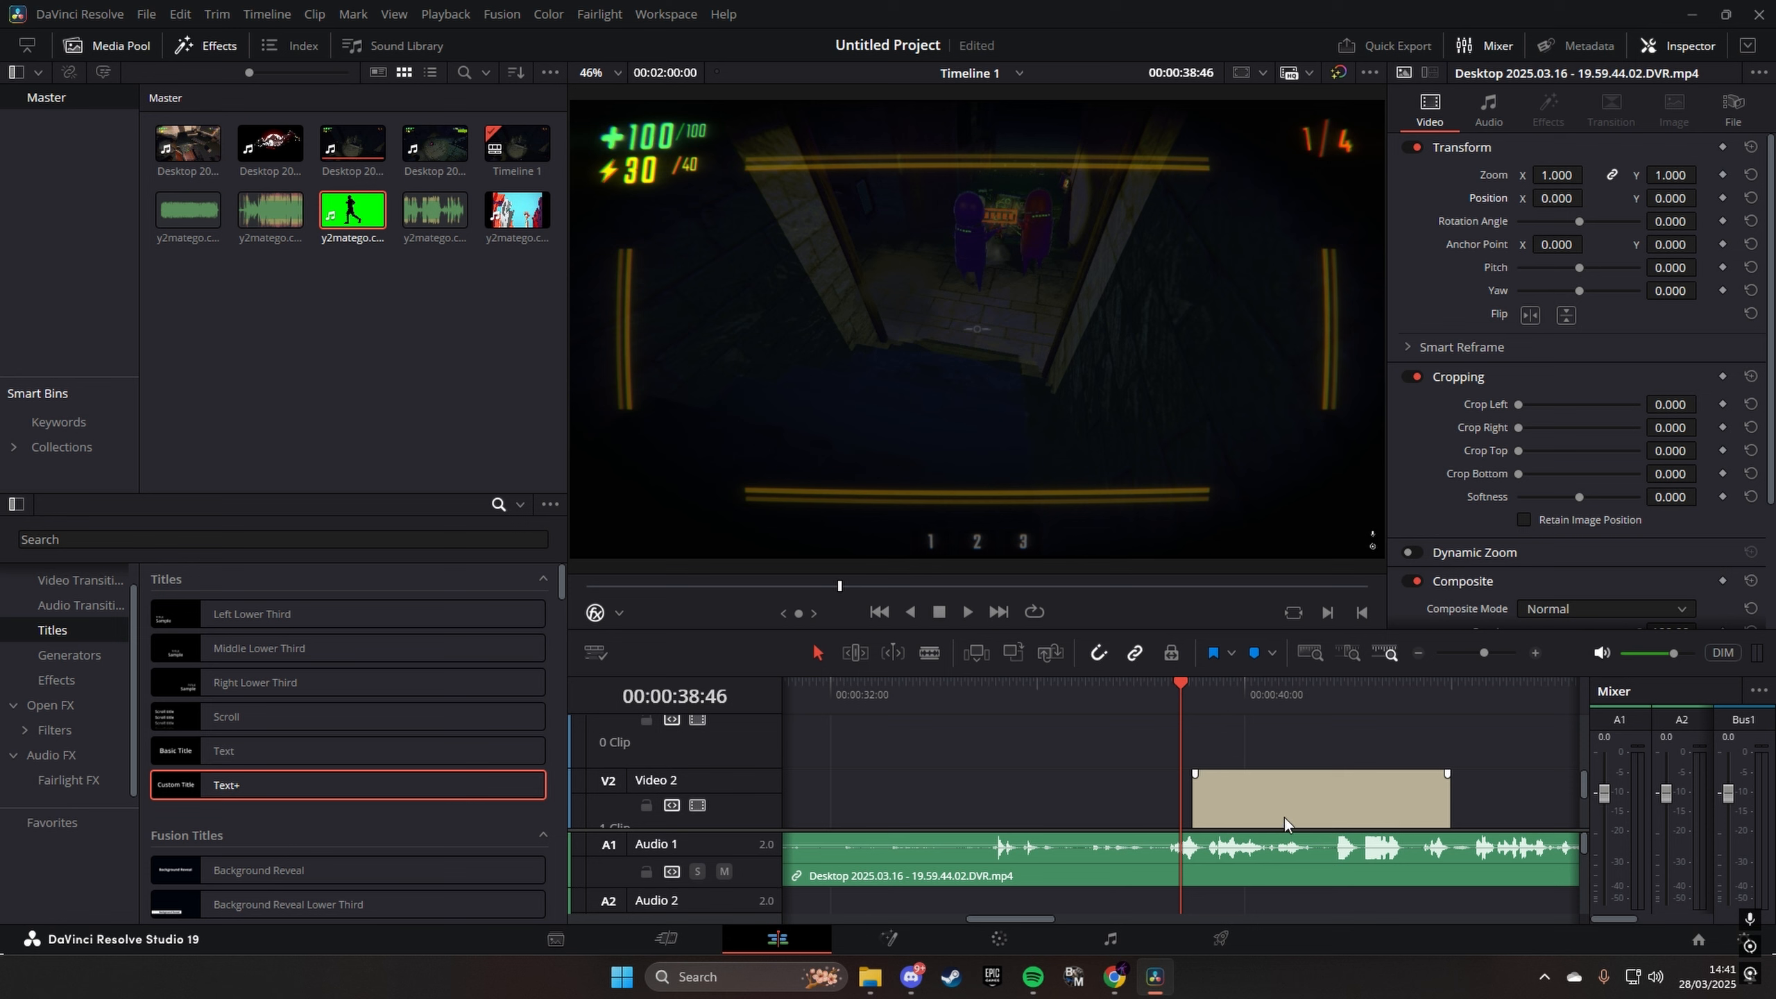
{"action": "left_click_drag", "start_coordinate": [1178, 698], "coordinate": [1168, 699]}
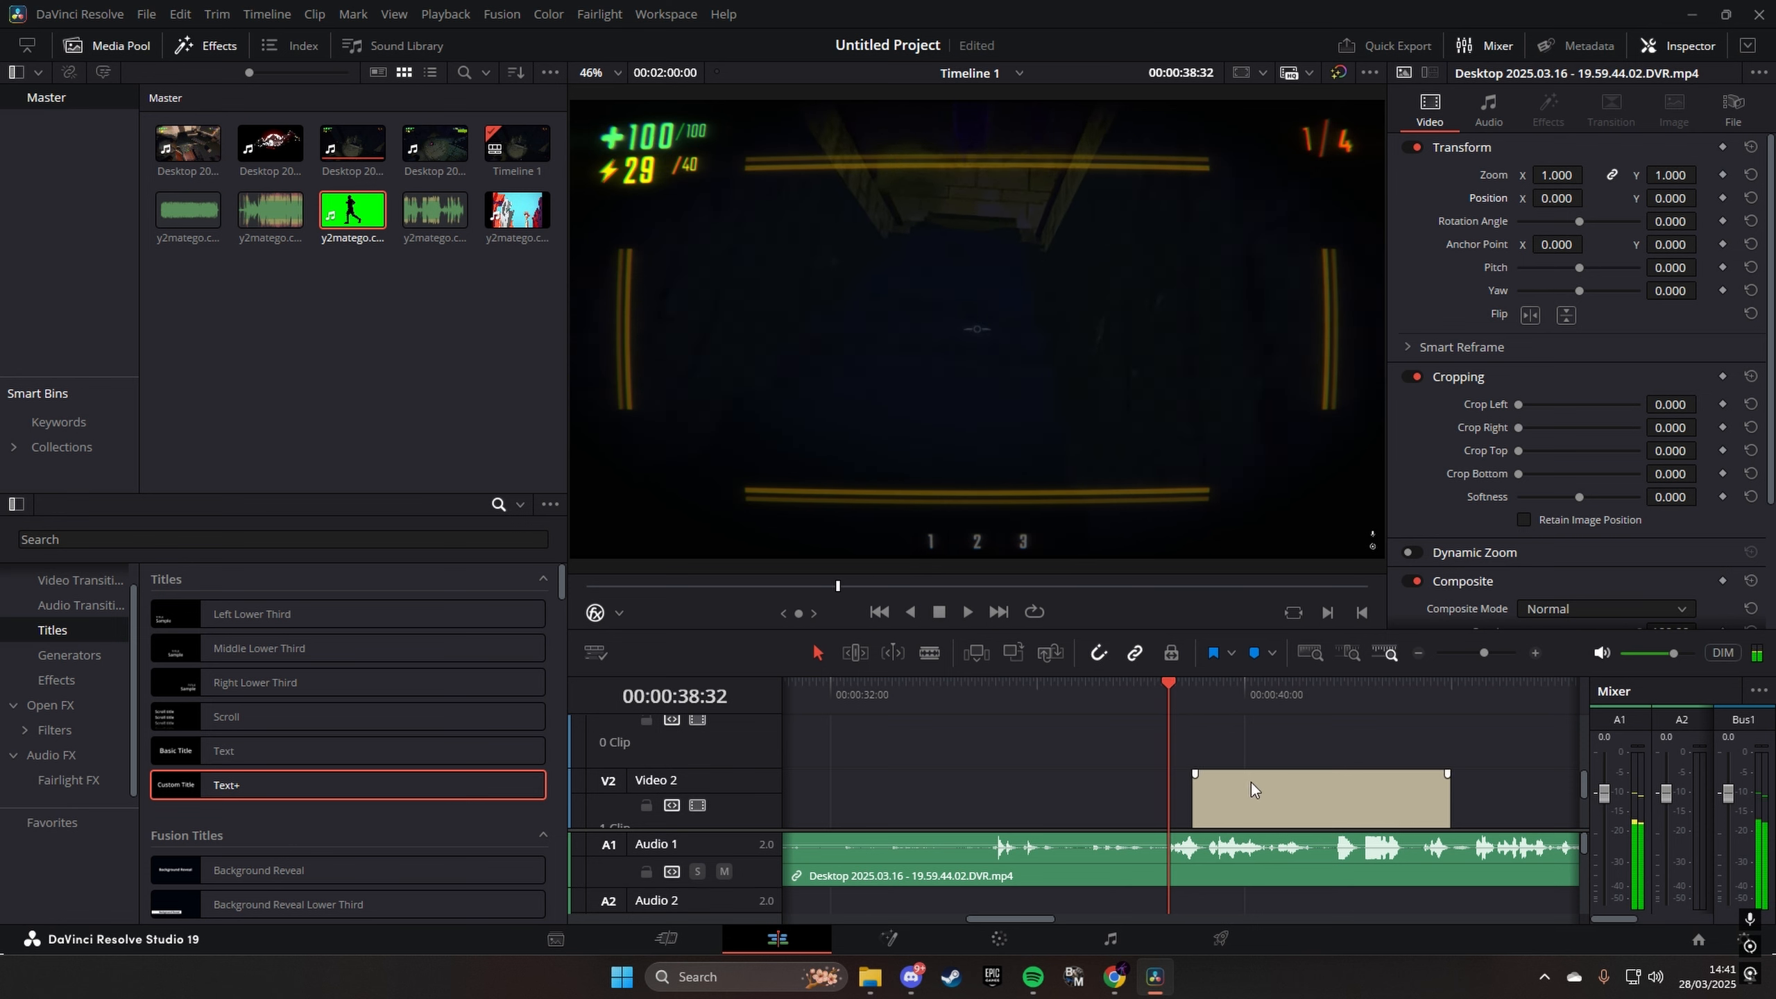
{"action": "left_click_drag", "start_coordinate": [1250, 780], "coordinate": [1235, 794]}
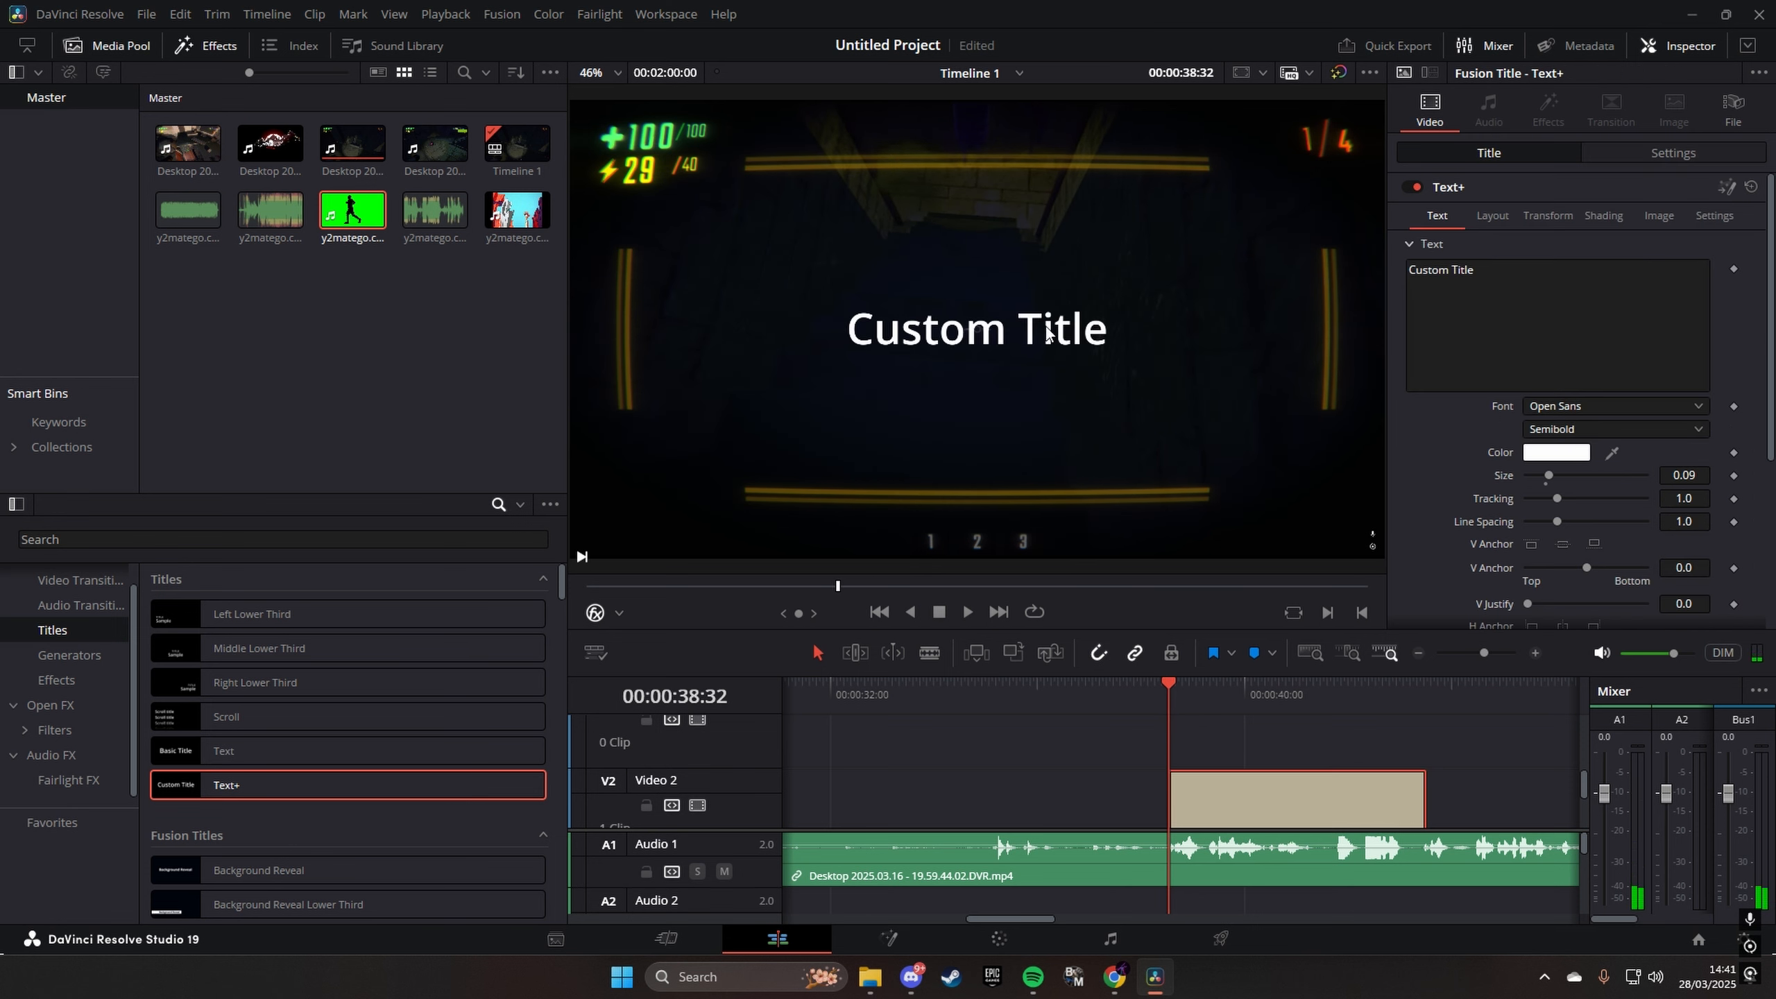
- Lower the title on screen by setting its Position Y to -307.000, and play back the opening of the title
{"action": "left_click", "coordinate": [1706, 152]}
{"action": "left_click_drag", "start_coordinate": [1615, 289], "coordinate": [1675, 287]}
{"action": "key", "text": "space"}
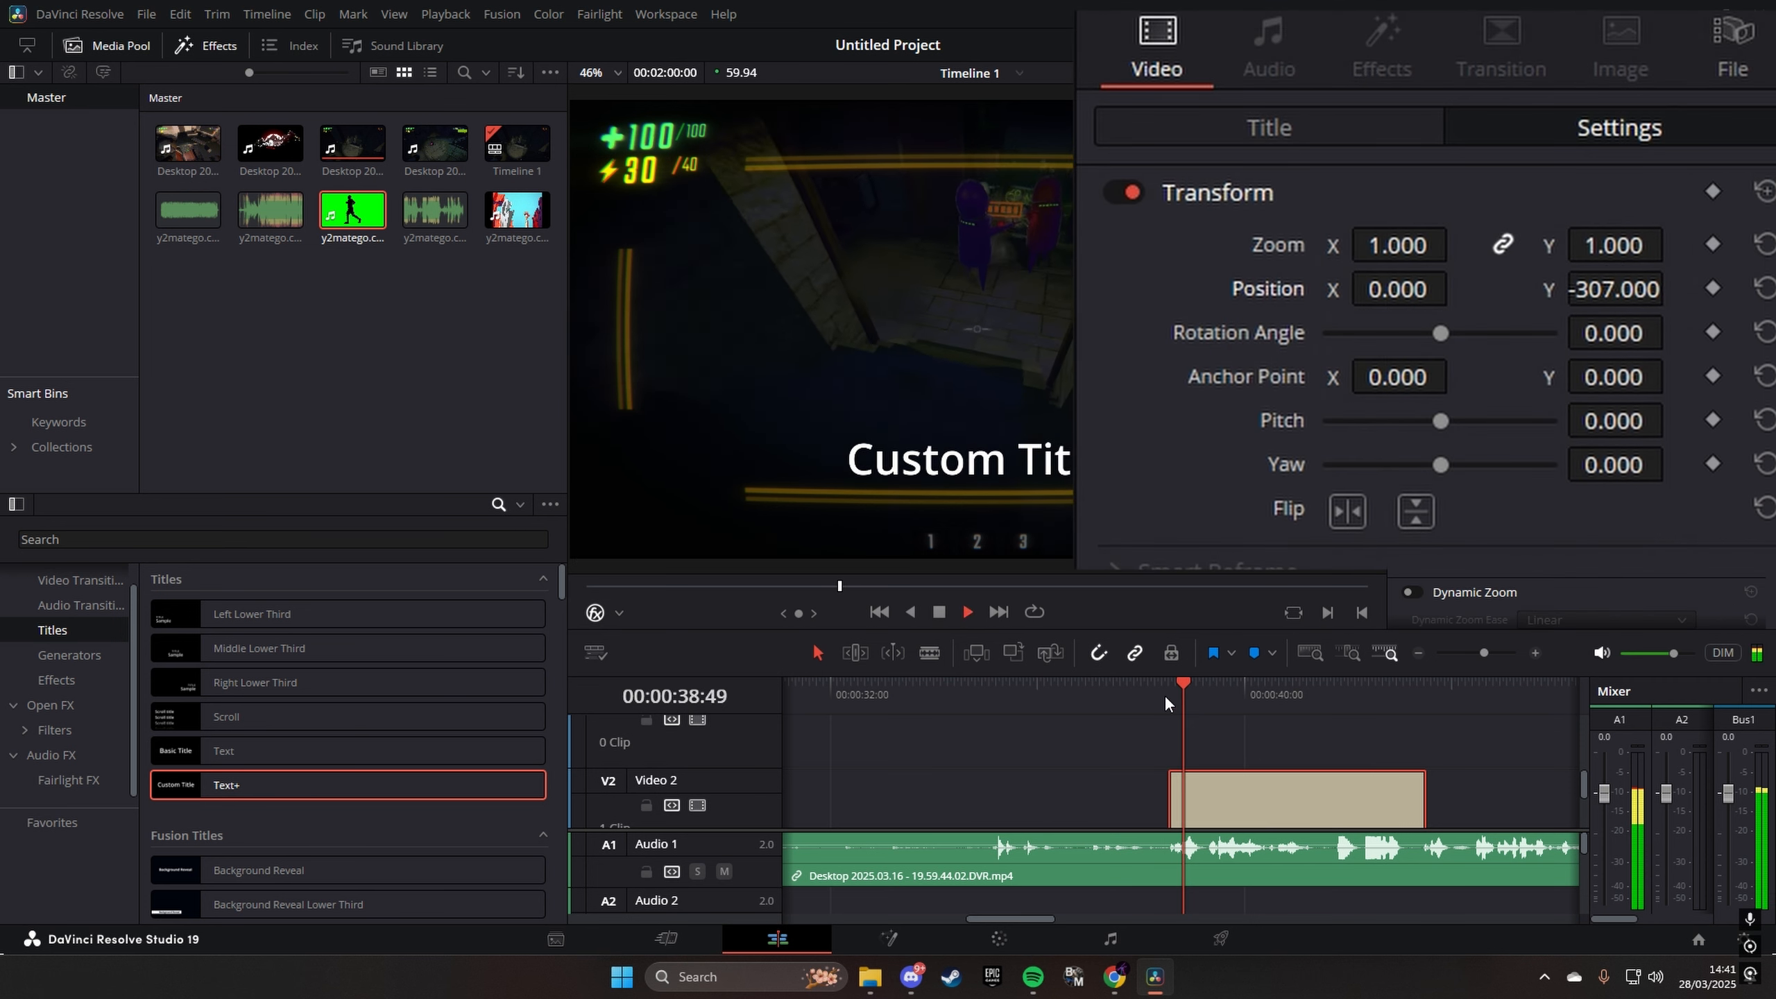
{"action": "key", "text": "space"}
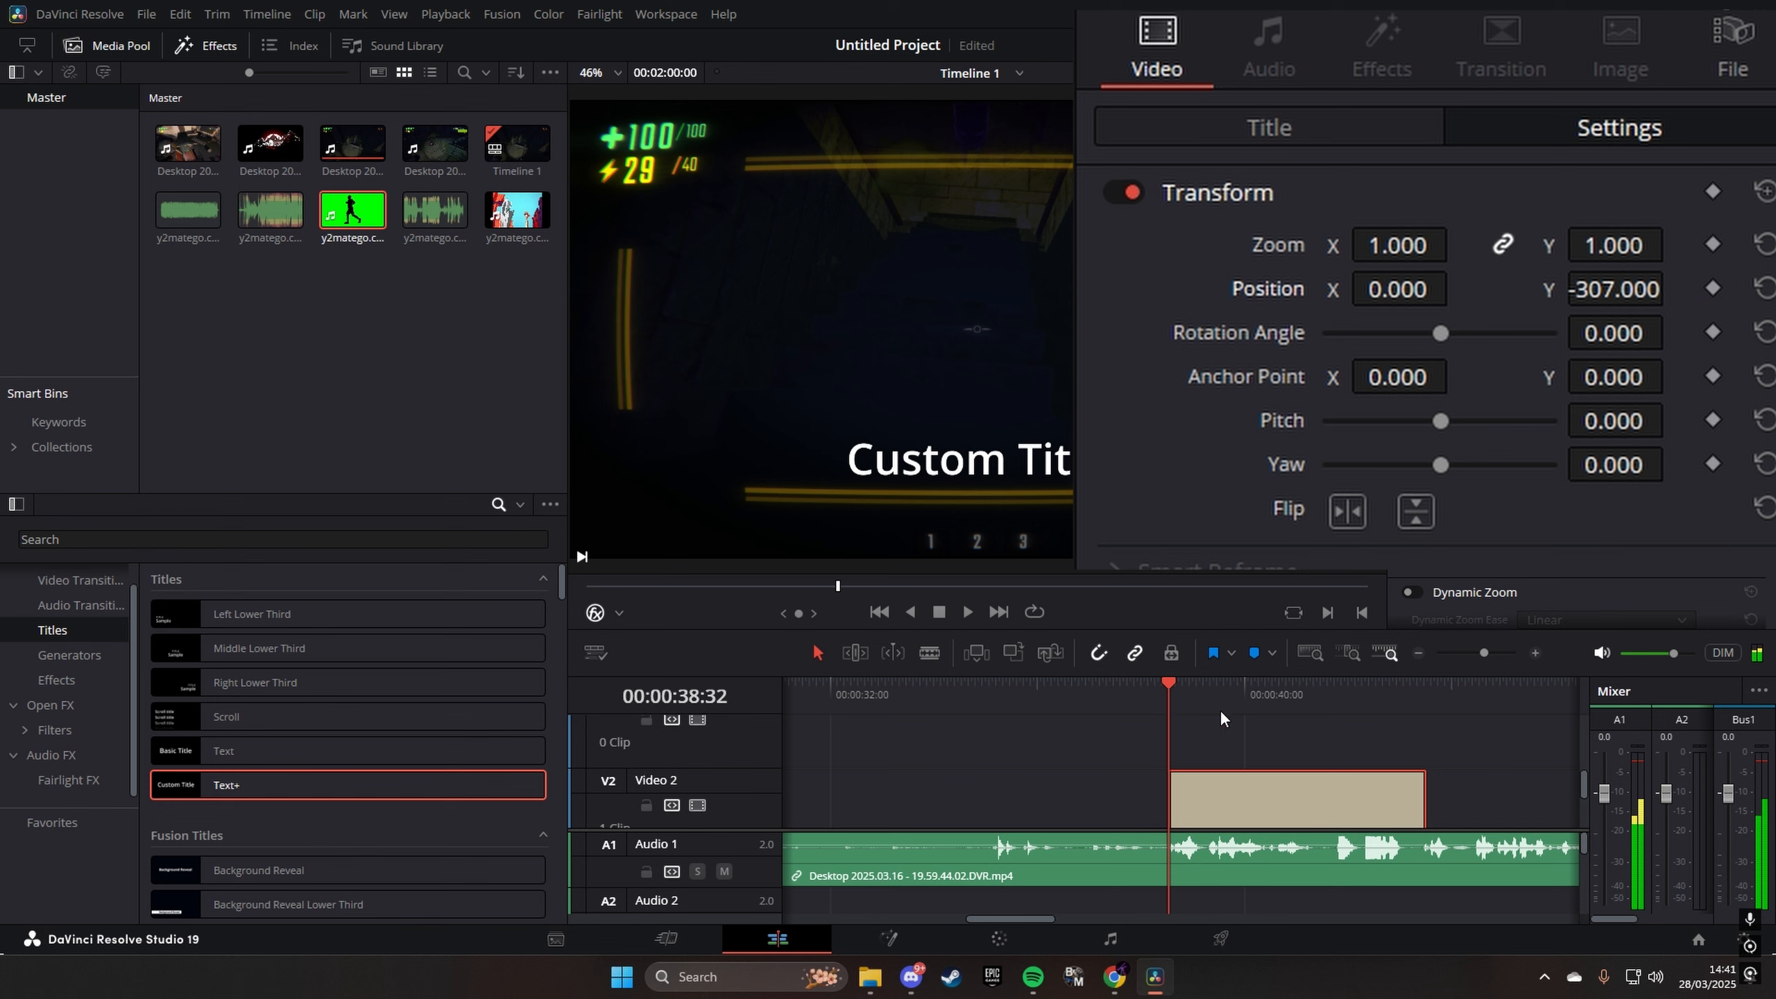
- Keep the title's Open Sans font and set its style to Bold
{"action": "left_click", "coordinate": [1301, 134]}
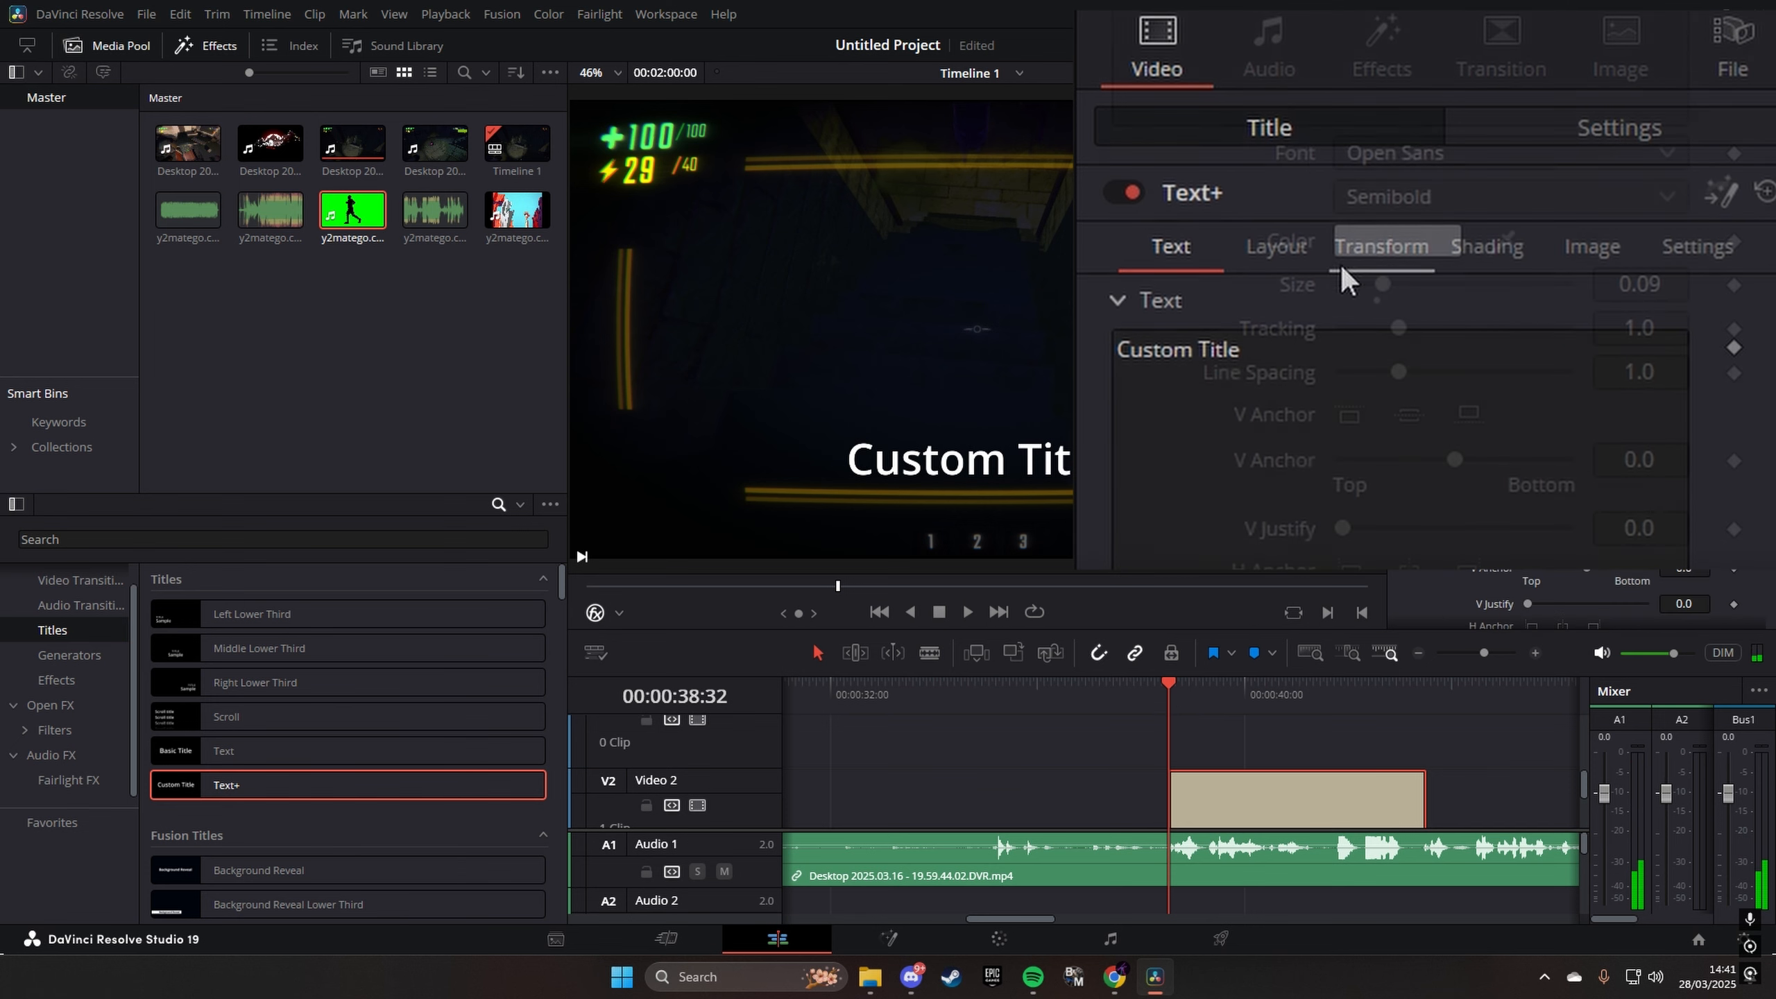
{"action": "left_click", "coordinate": [1425, 158]}
{"action": "left_click", "coordinate": [1425, 159]}
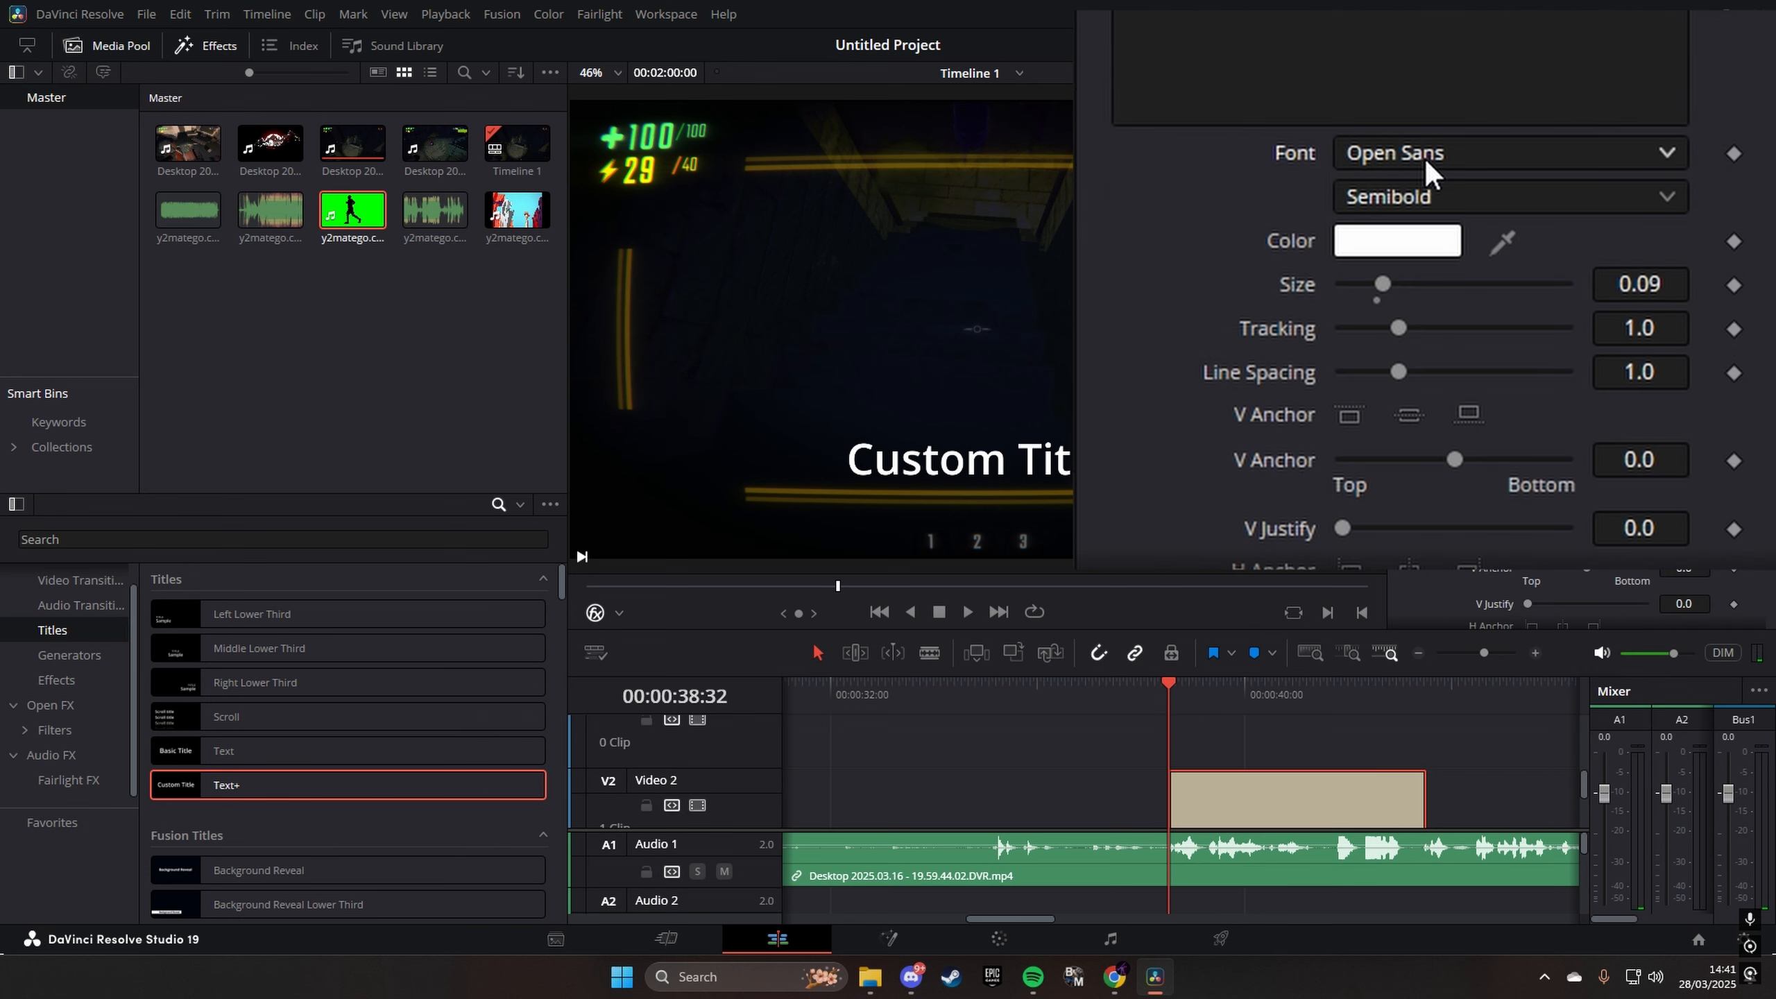
{"action": "left_click", "coordinate": [1443, 203]}
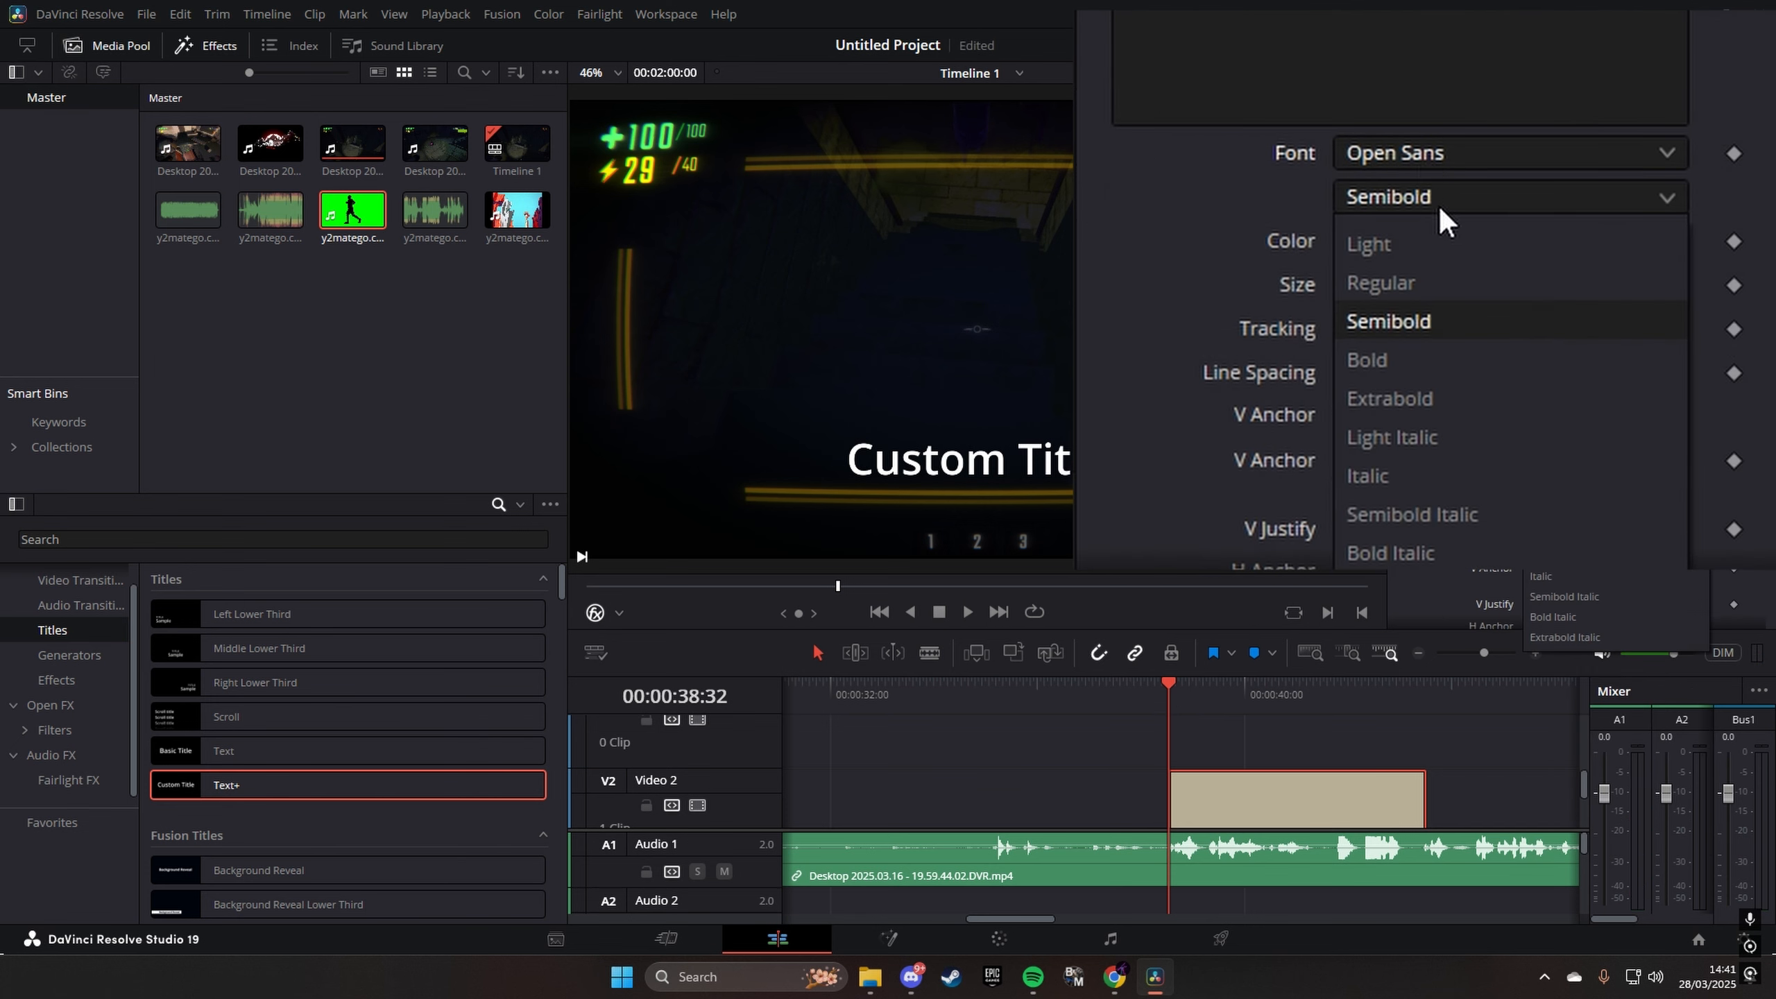
{"action": "left_click", "coordinate": [1391, 360]}
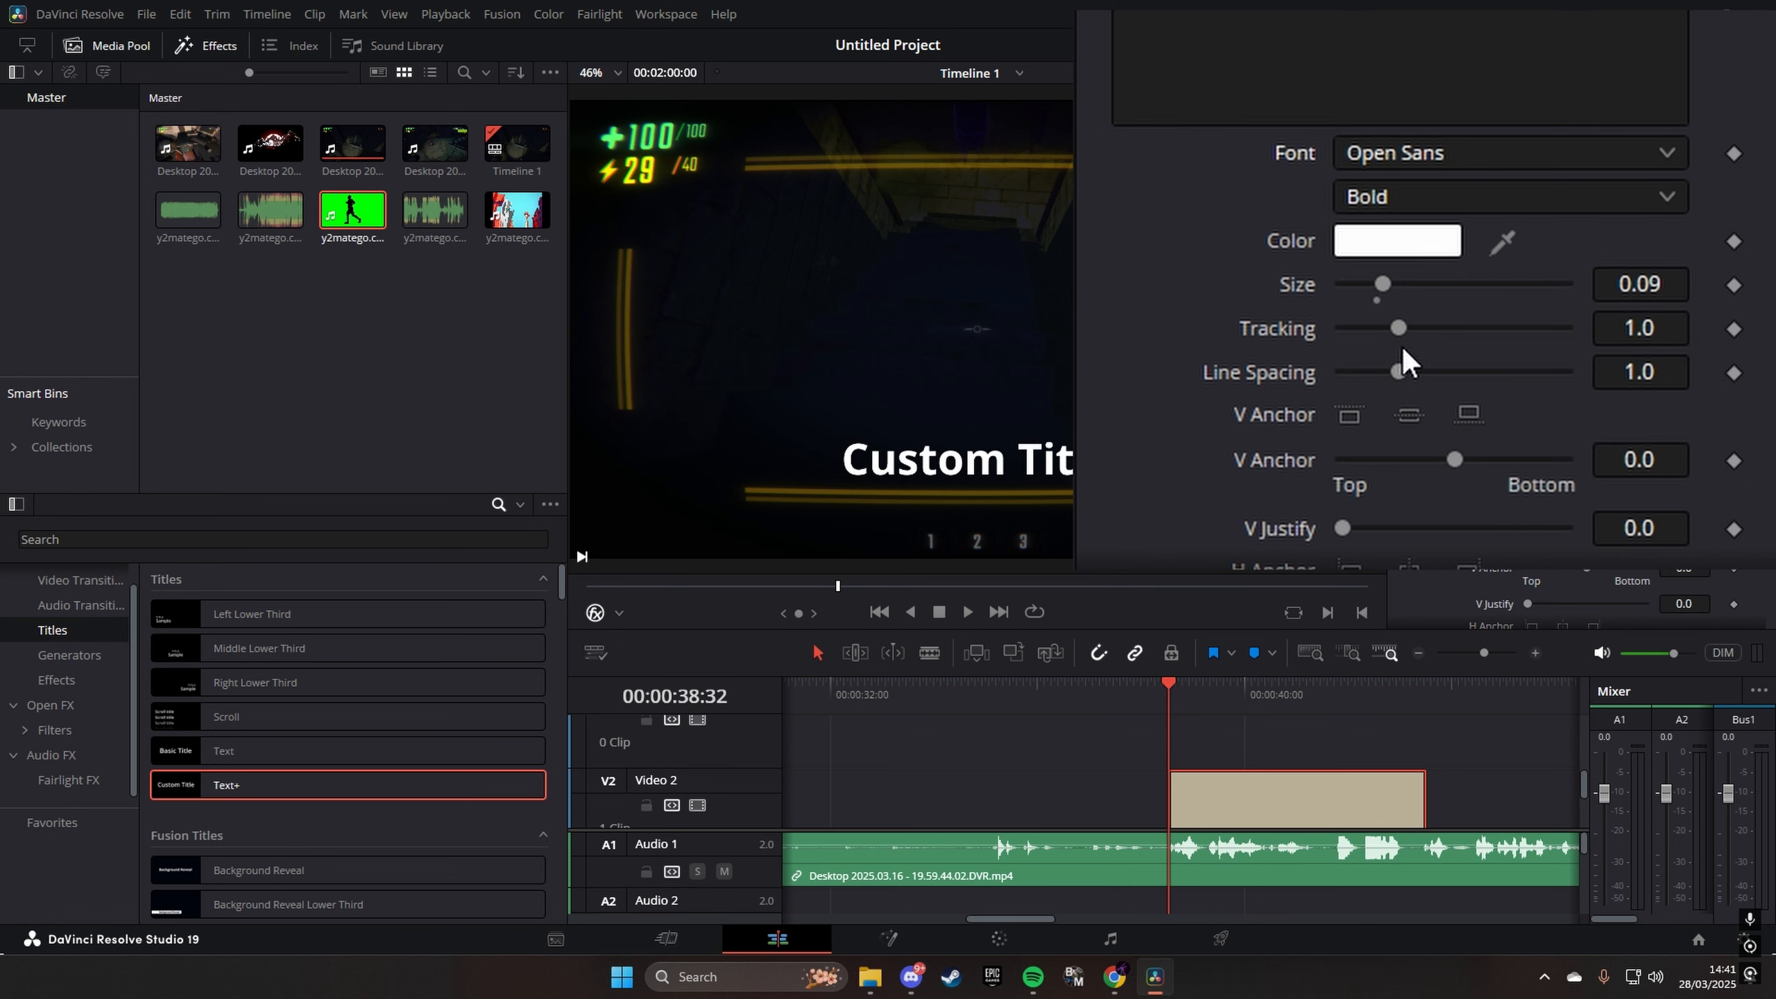
- Replace the title's text with "We Can Be as Jiggly" and play it back from its start
{"action": "scroll", "coordinate": [1178, 387], "scroll_direction": "up", "scroll_amount": 5}
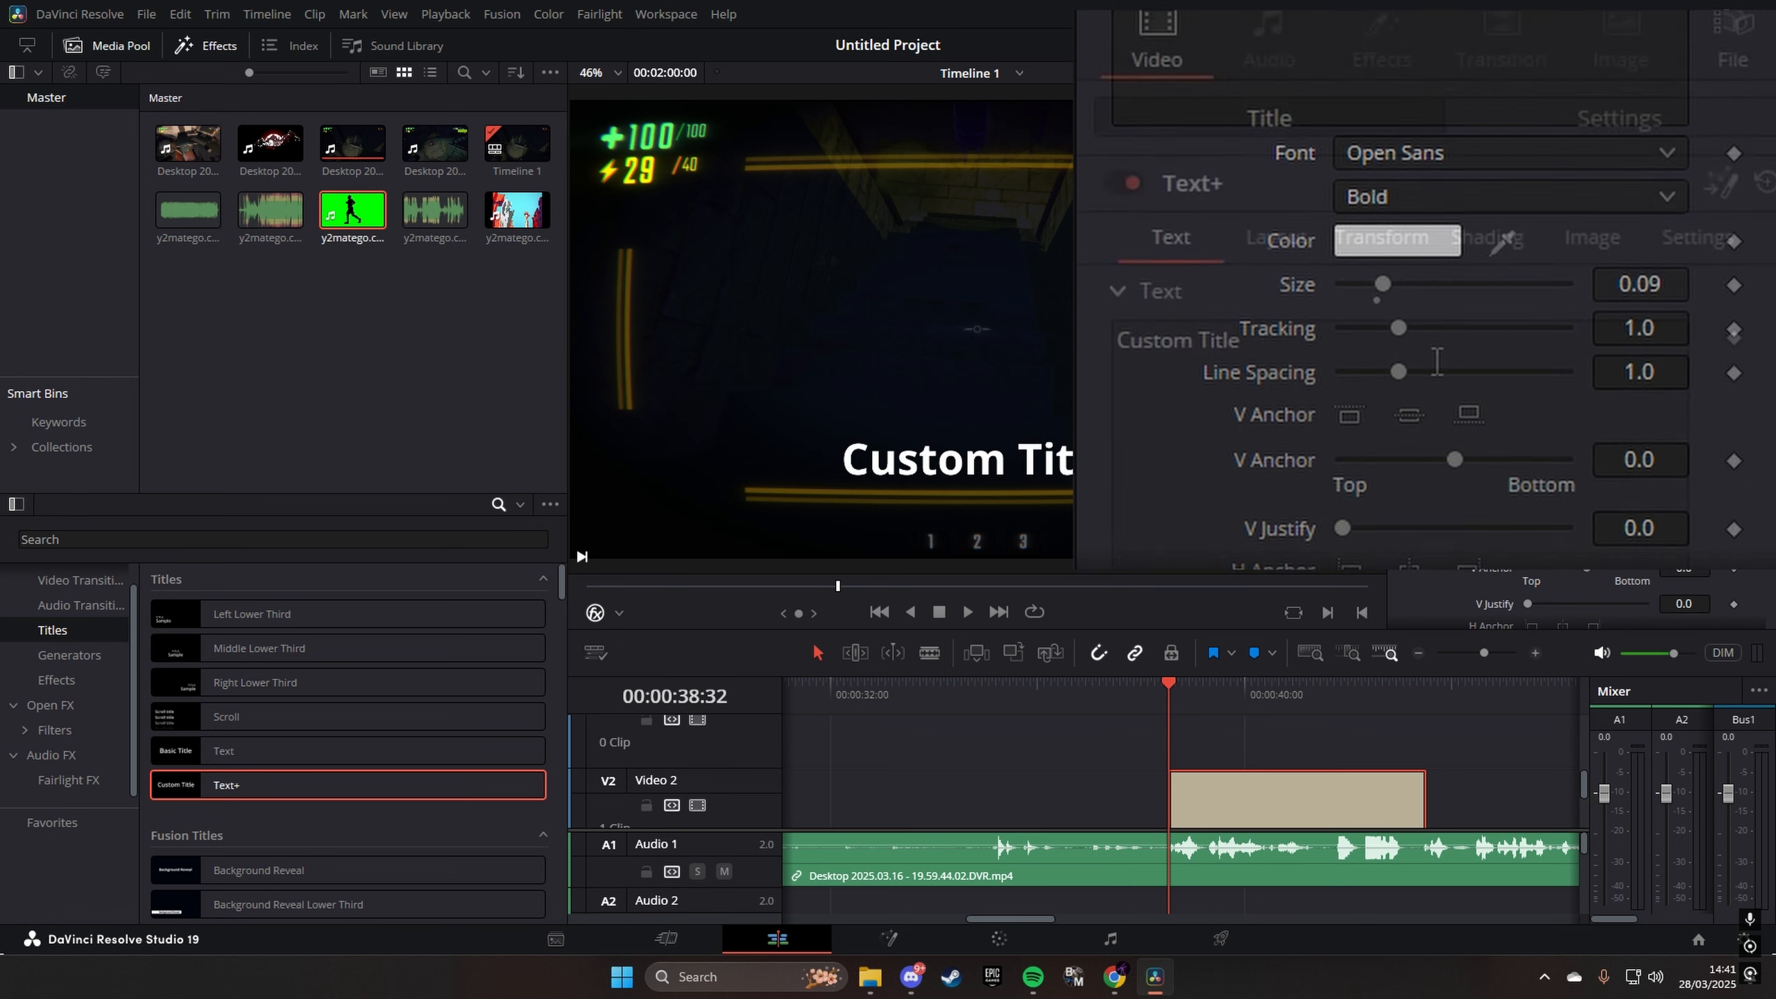
{"action": "triple_click", "coordinate": [1300, 363]}
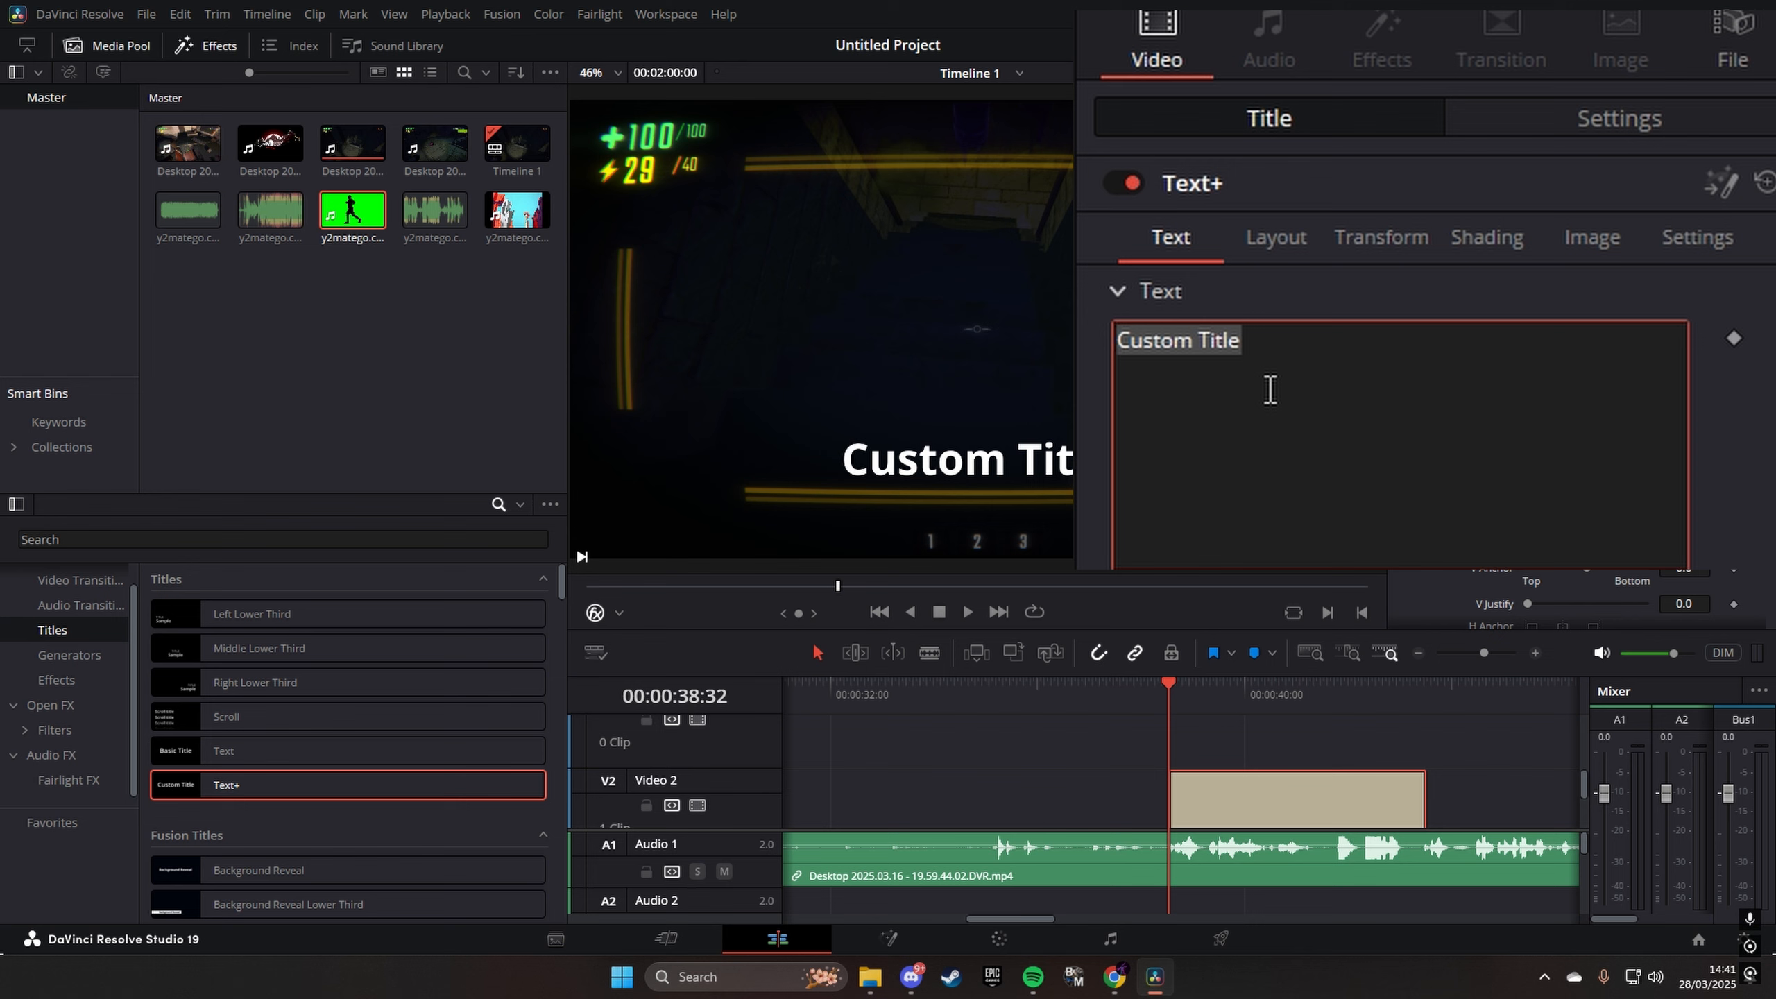
{"action": "key", "text": "BackSpace"}
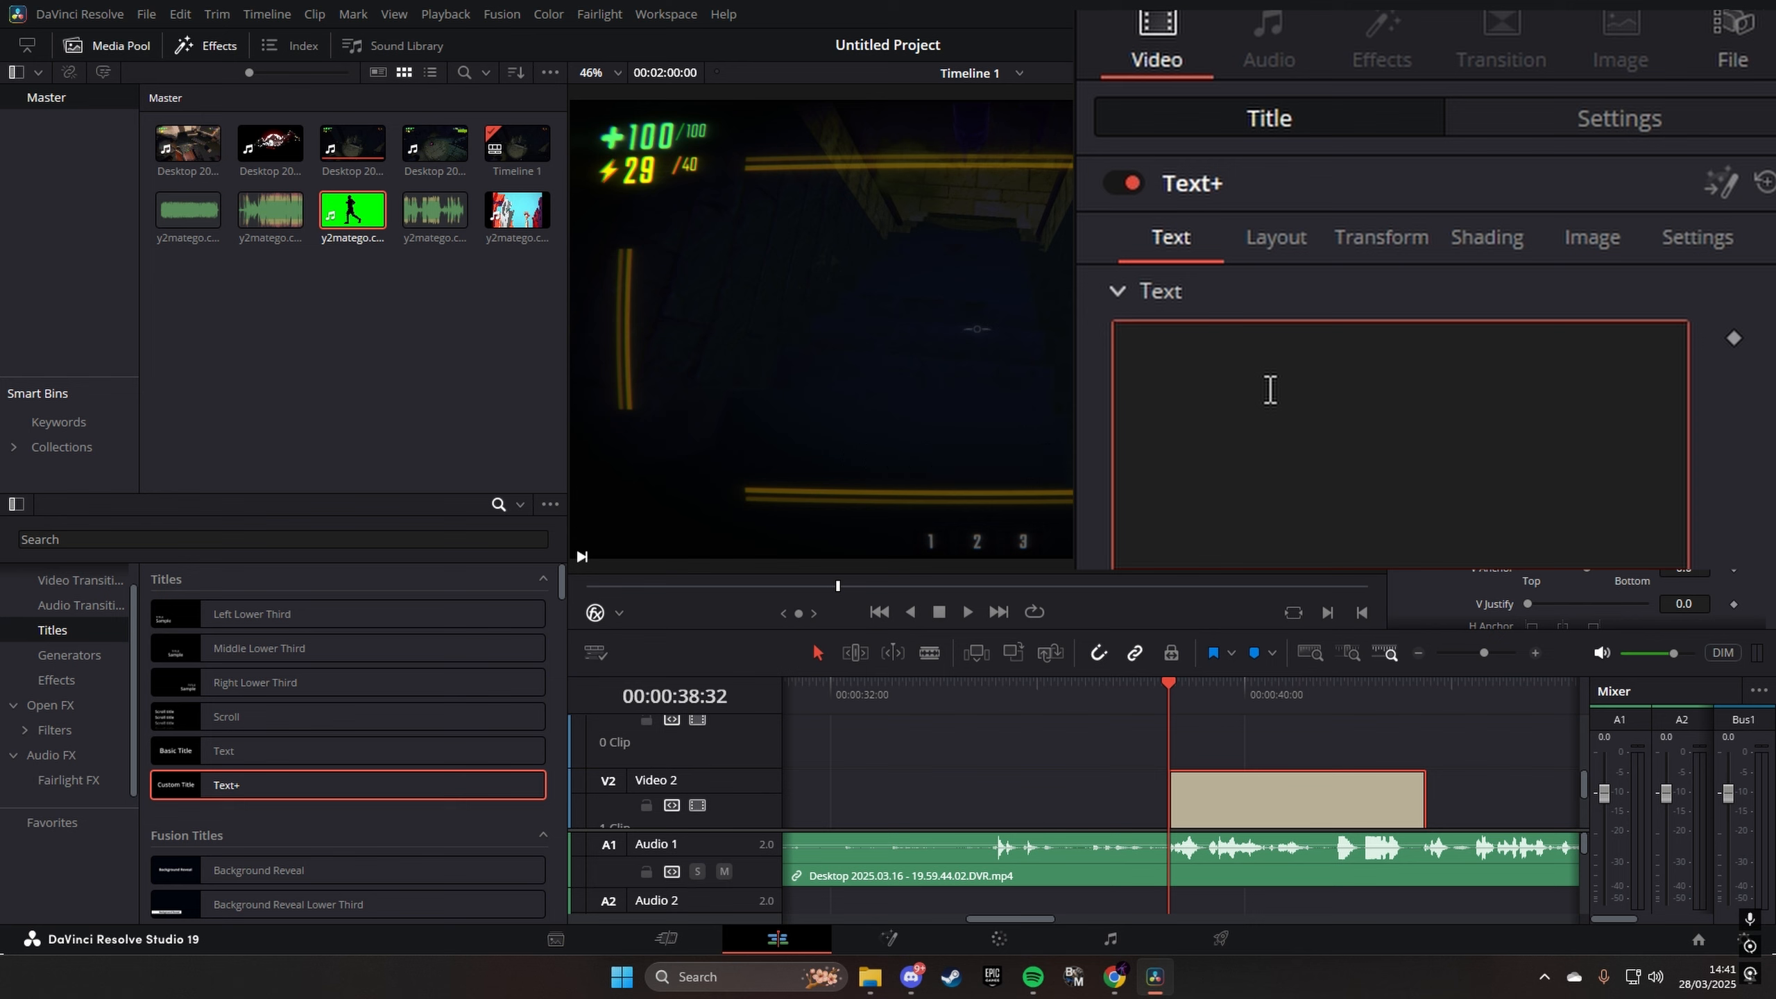
{"action": "type", "text": "We Can "}
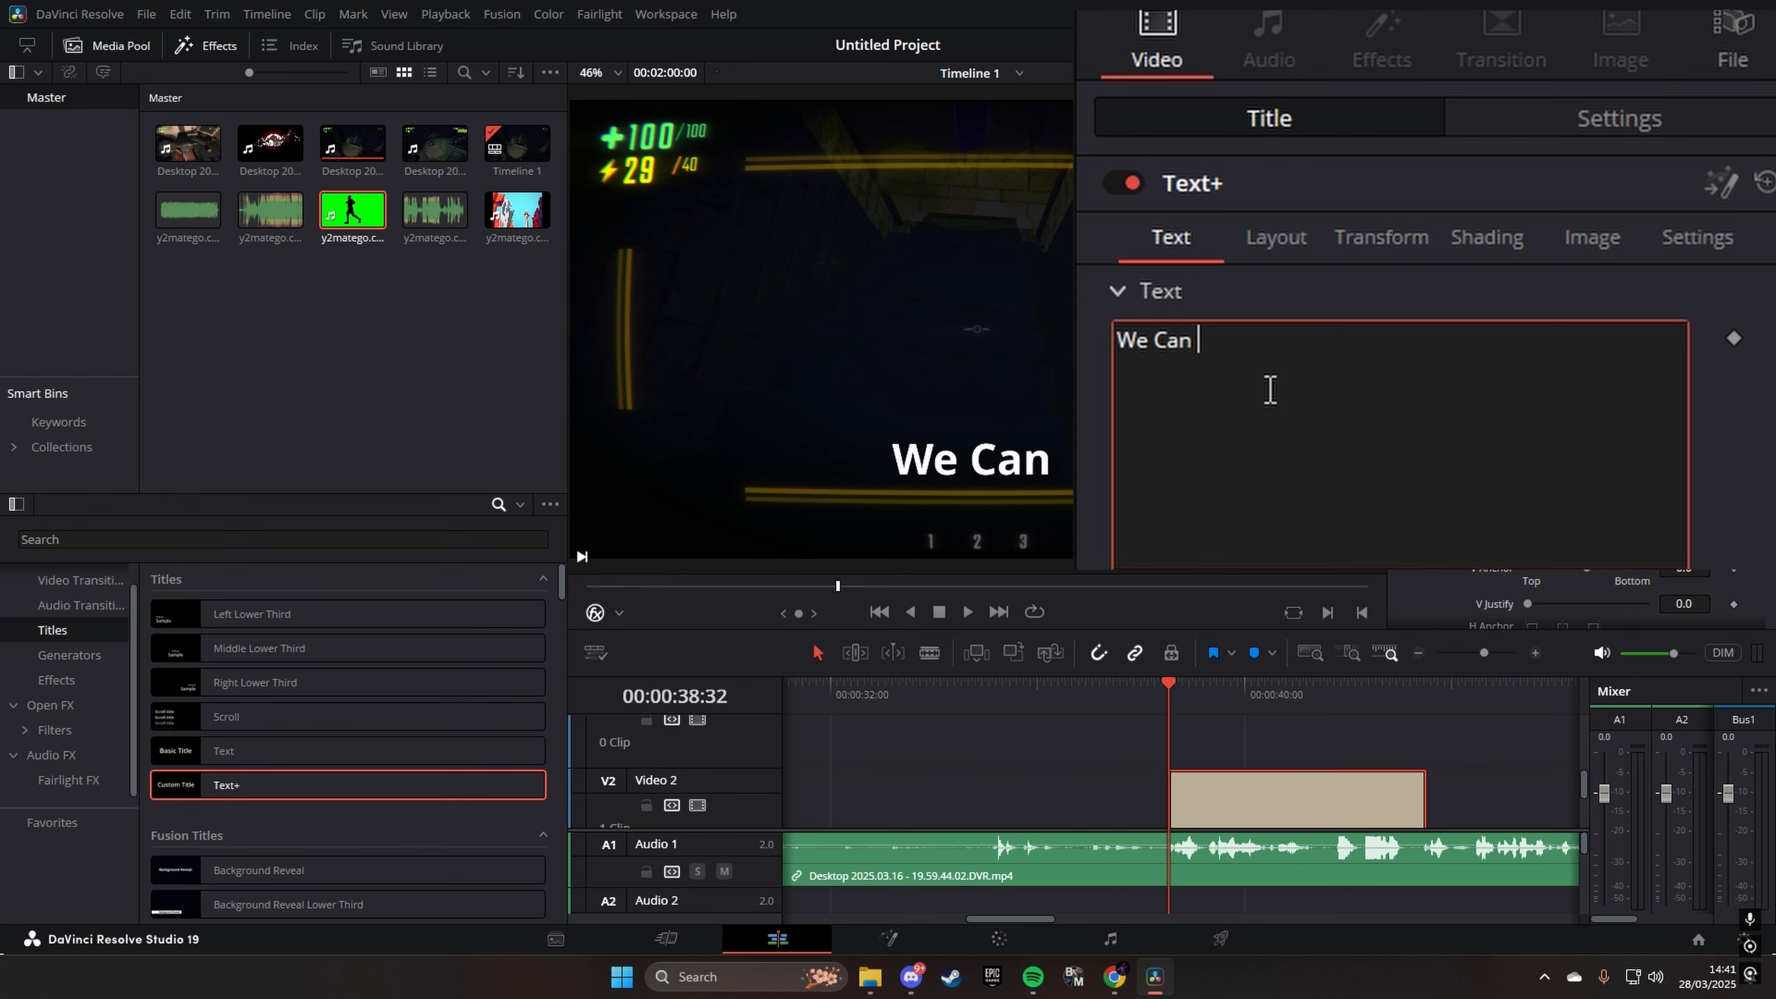
{"action": "type", "text": "Be as Jiggly"}
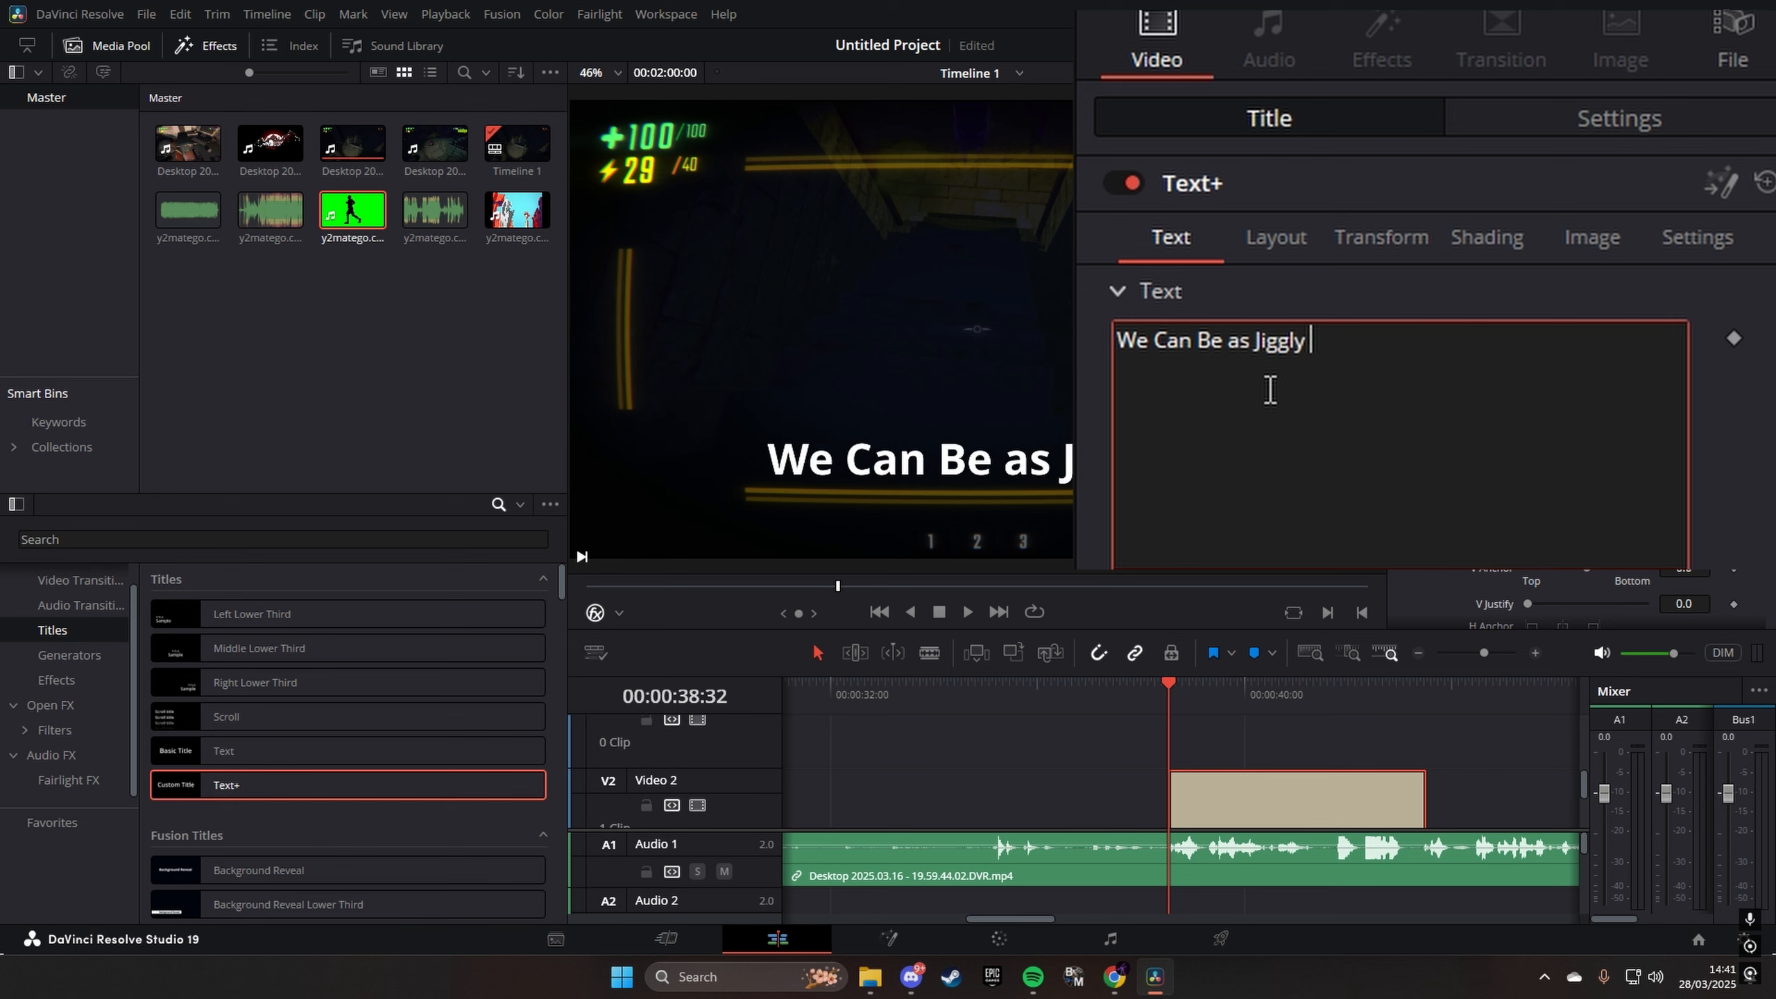
{"action": "left_click", "coordinate": [1169, 700]}
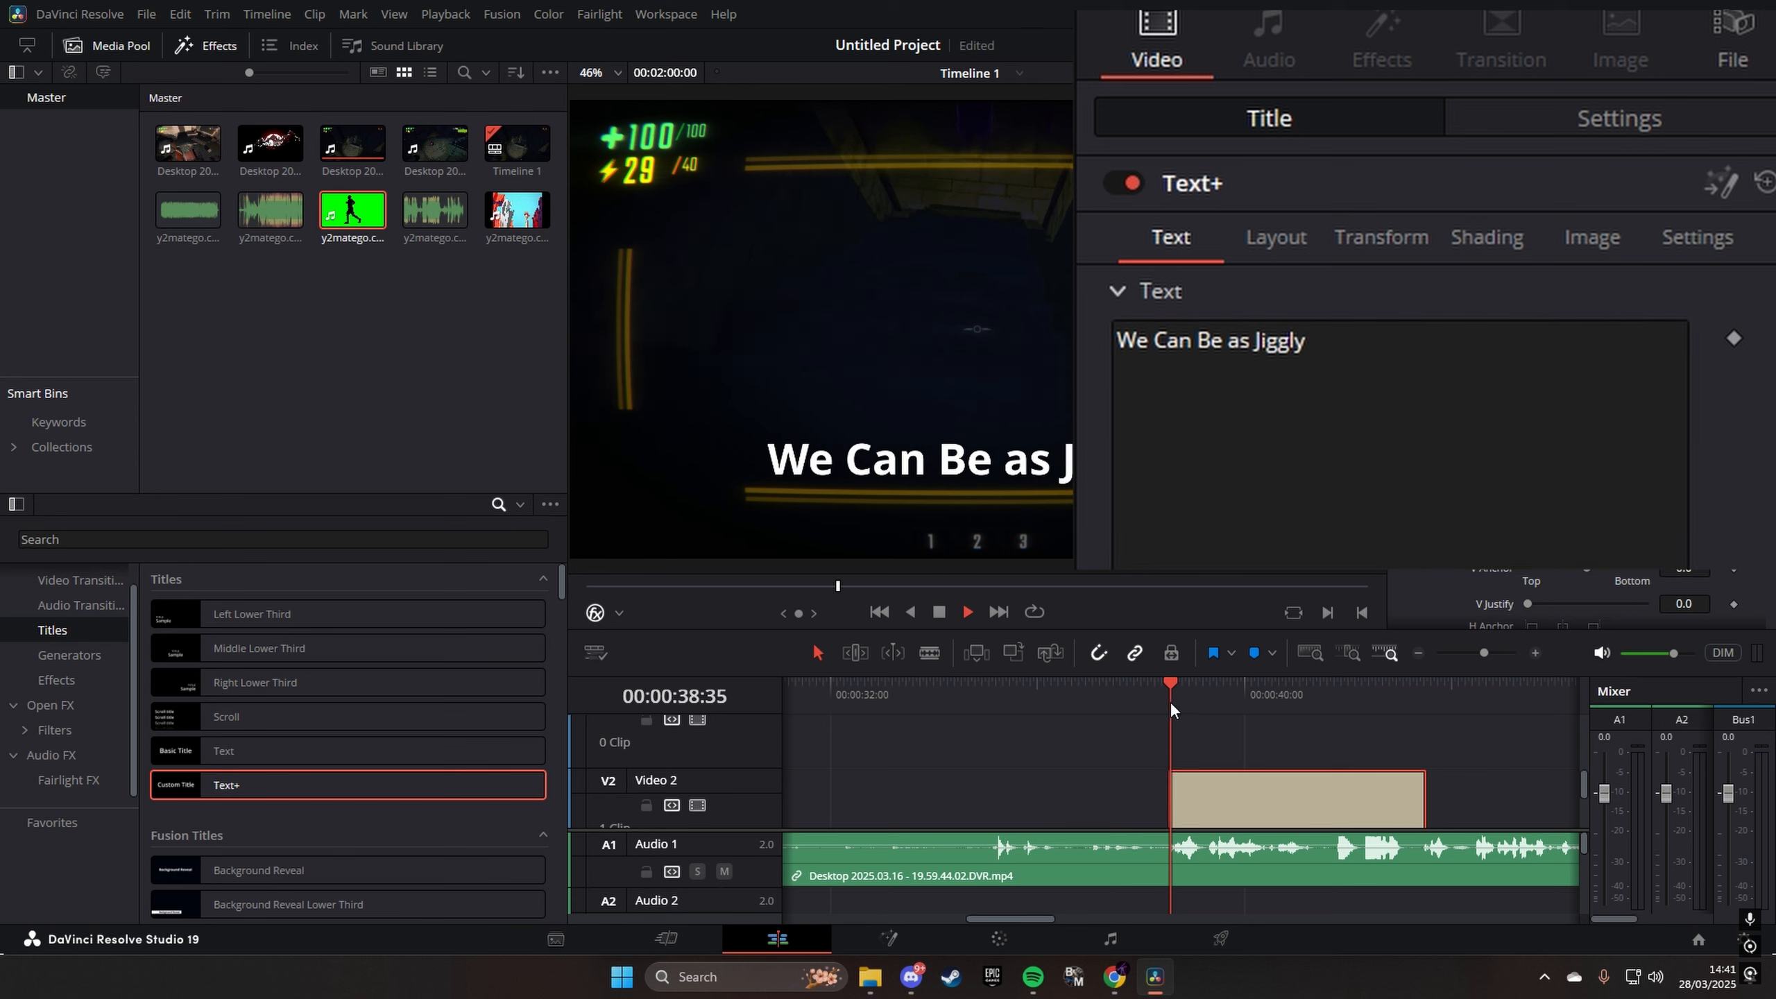
- Play the Text+ title from its start and cut it on Video 2 at 00:00:39:41
{"action": "key", "text": "space"}
{"action": "left_click", "coordinate": [935, 657]}
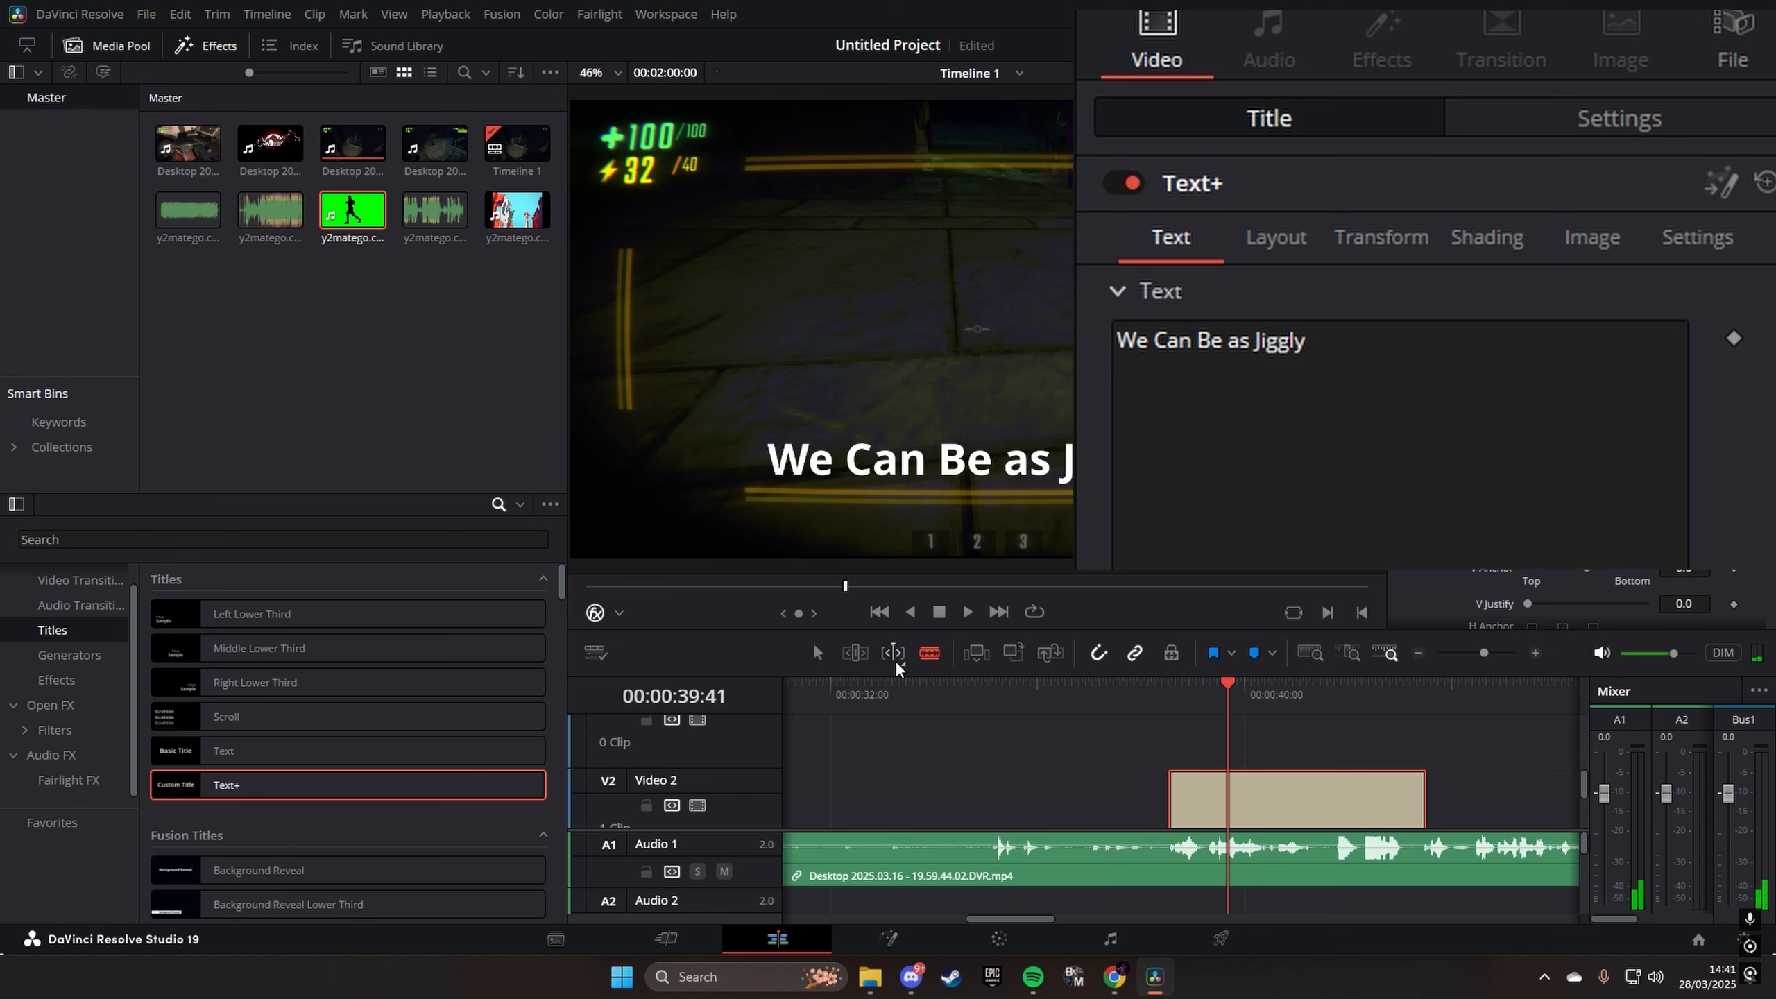
{"action": "left_click", "coordinate": [1229, 793]}
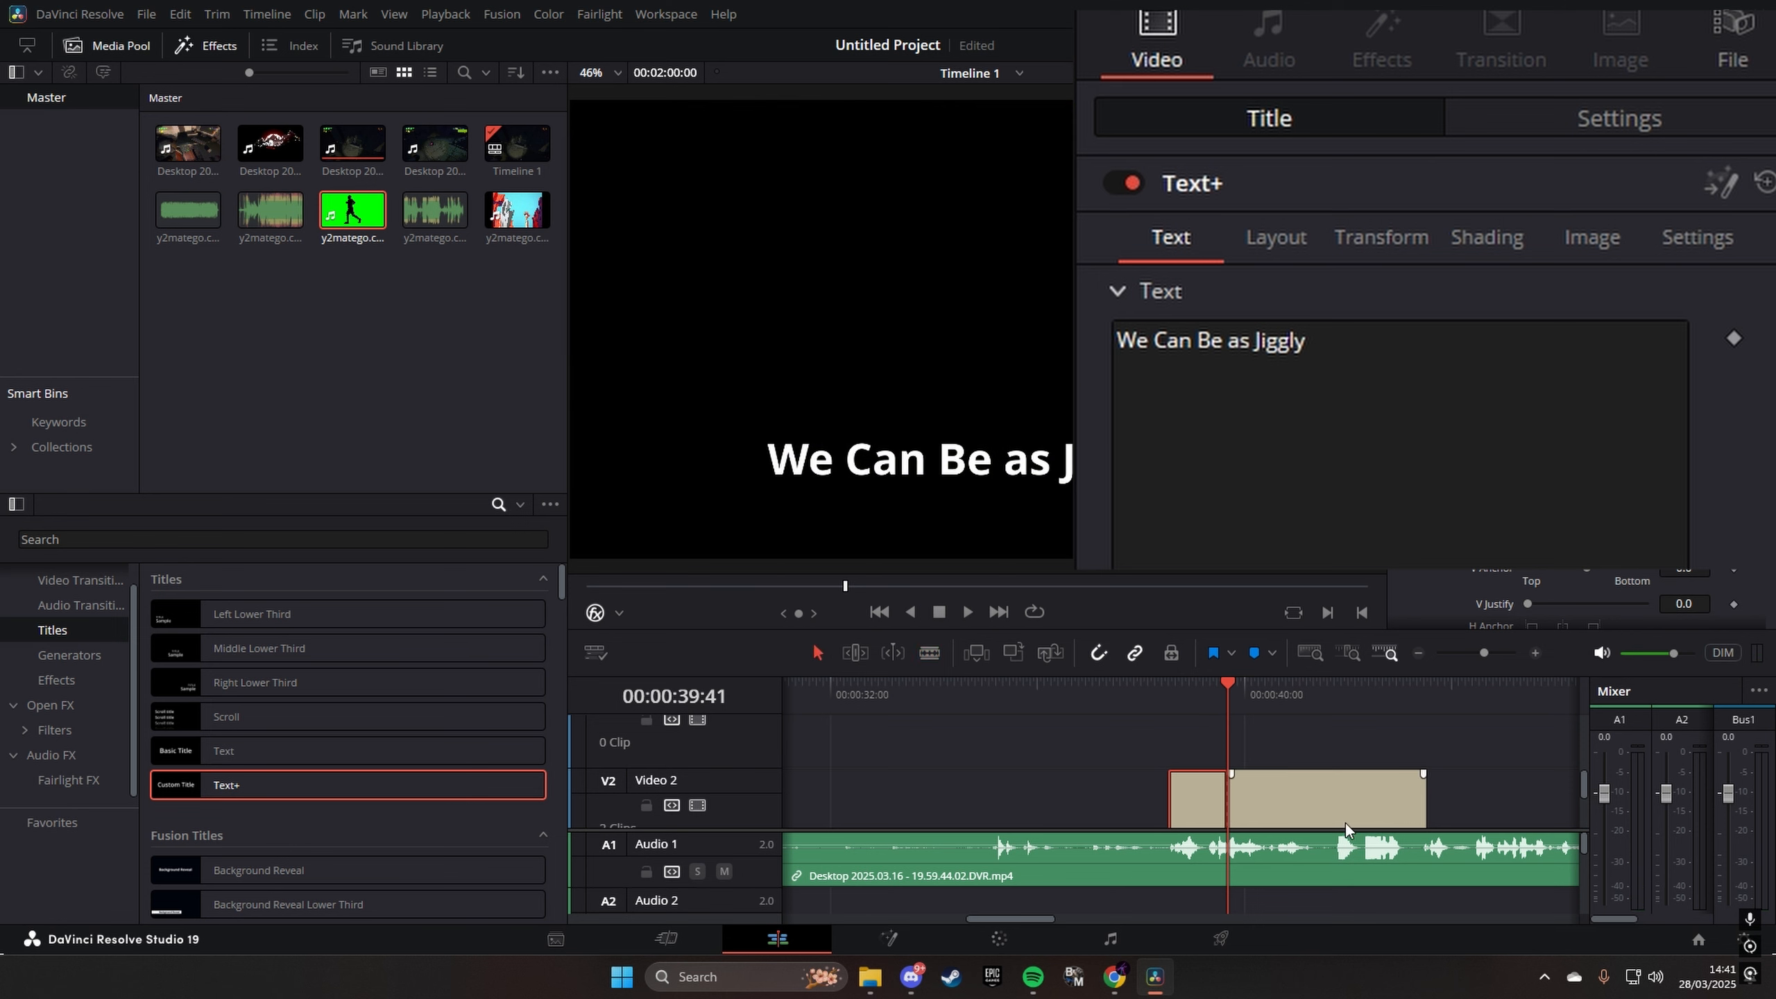
- Replace the second title piece's text with "As We Want" and play back both pieces from just before the first
{"action": "left_click", "coordinate": [1346, 825]}
{"action": "key", "text": "space"}
{"action": "left_click", "coordinate": [1232, 707]}
{"action": "left_click_drag", "start_coordinate": [1511, 460], "coordinate": [1118, 342]}
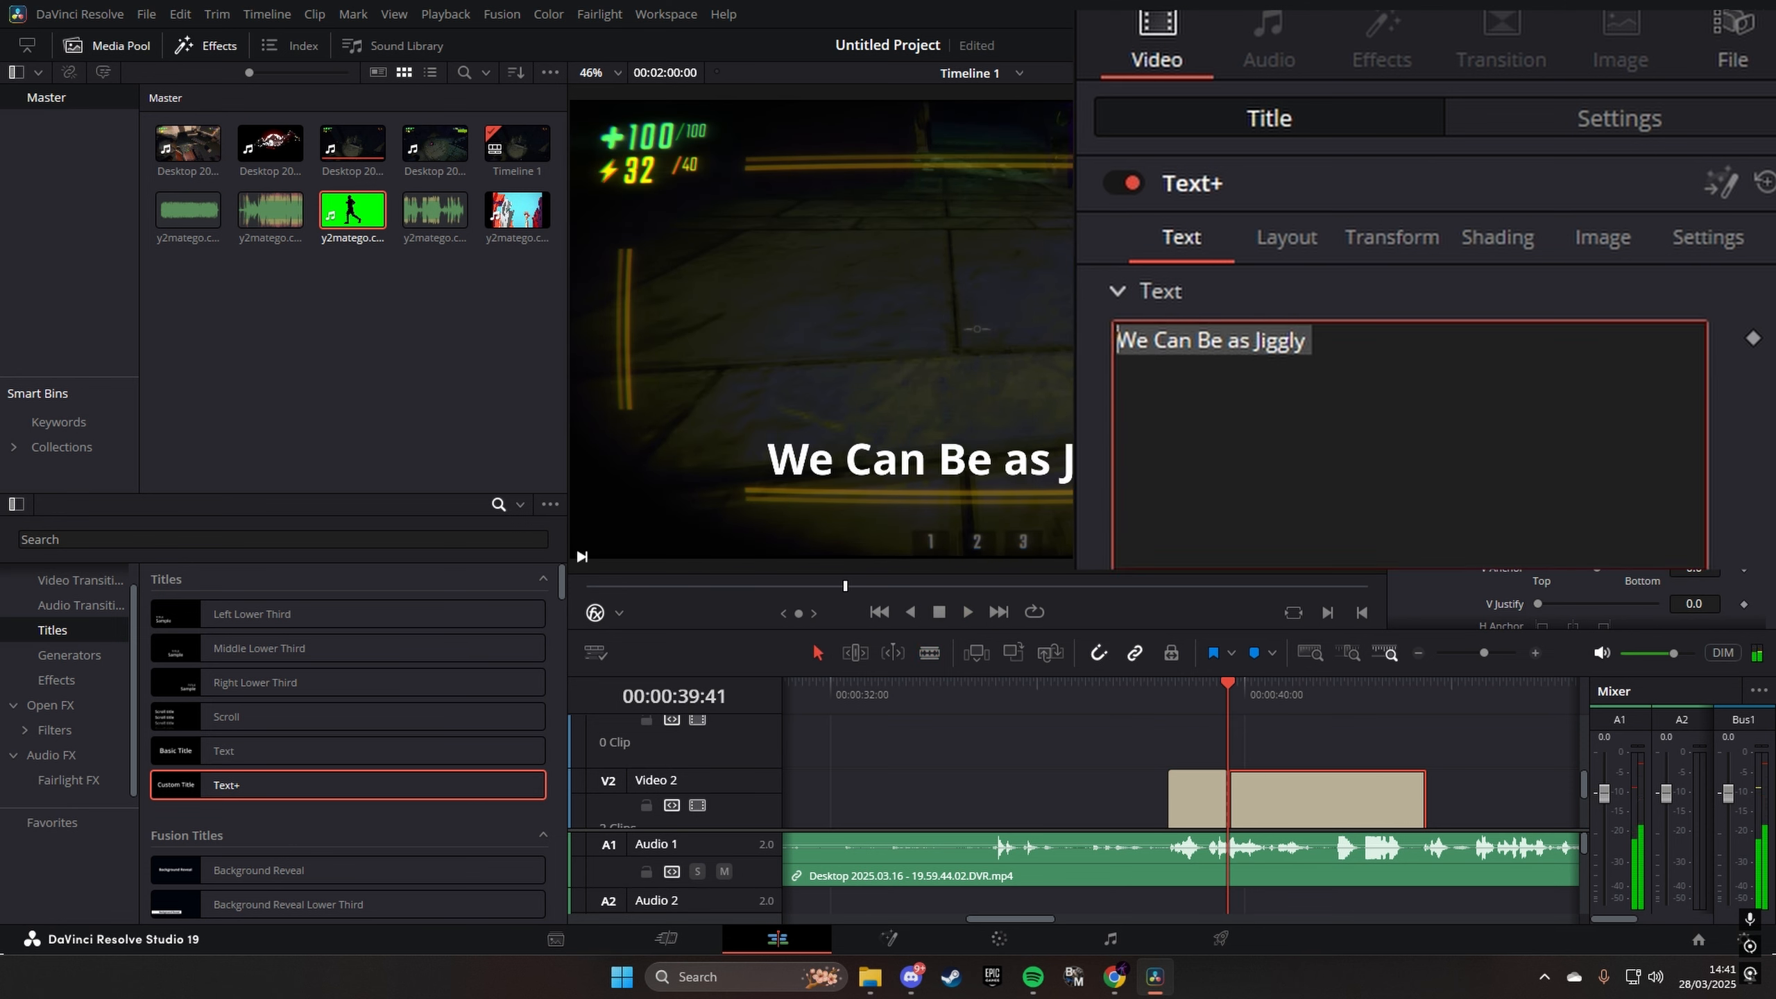
{"action": "type", "text": "As We Want"}
{"action": "left_click", "coordinate": [1158, 704]}
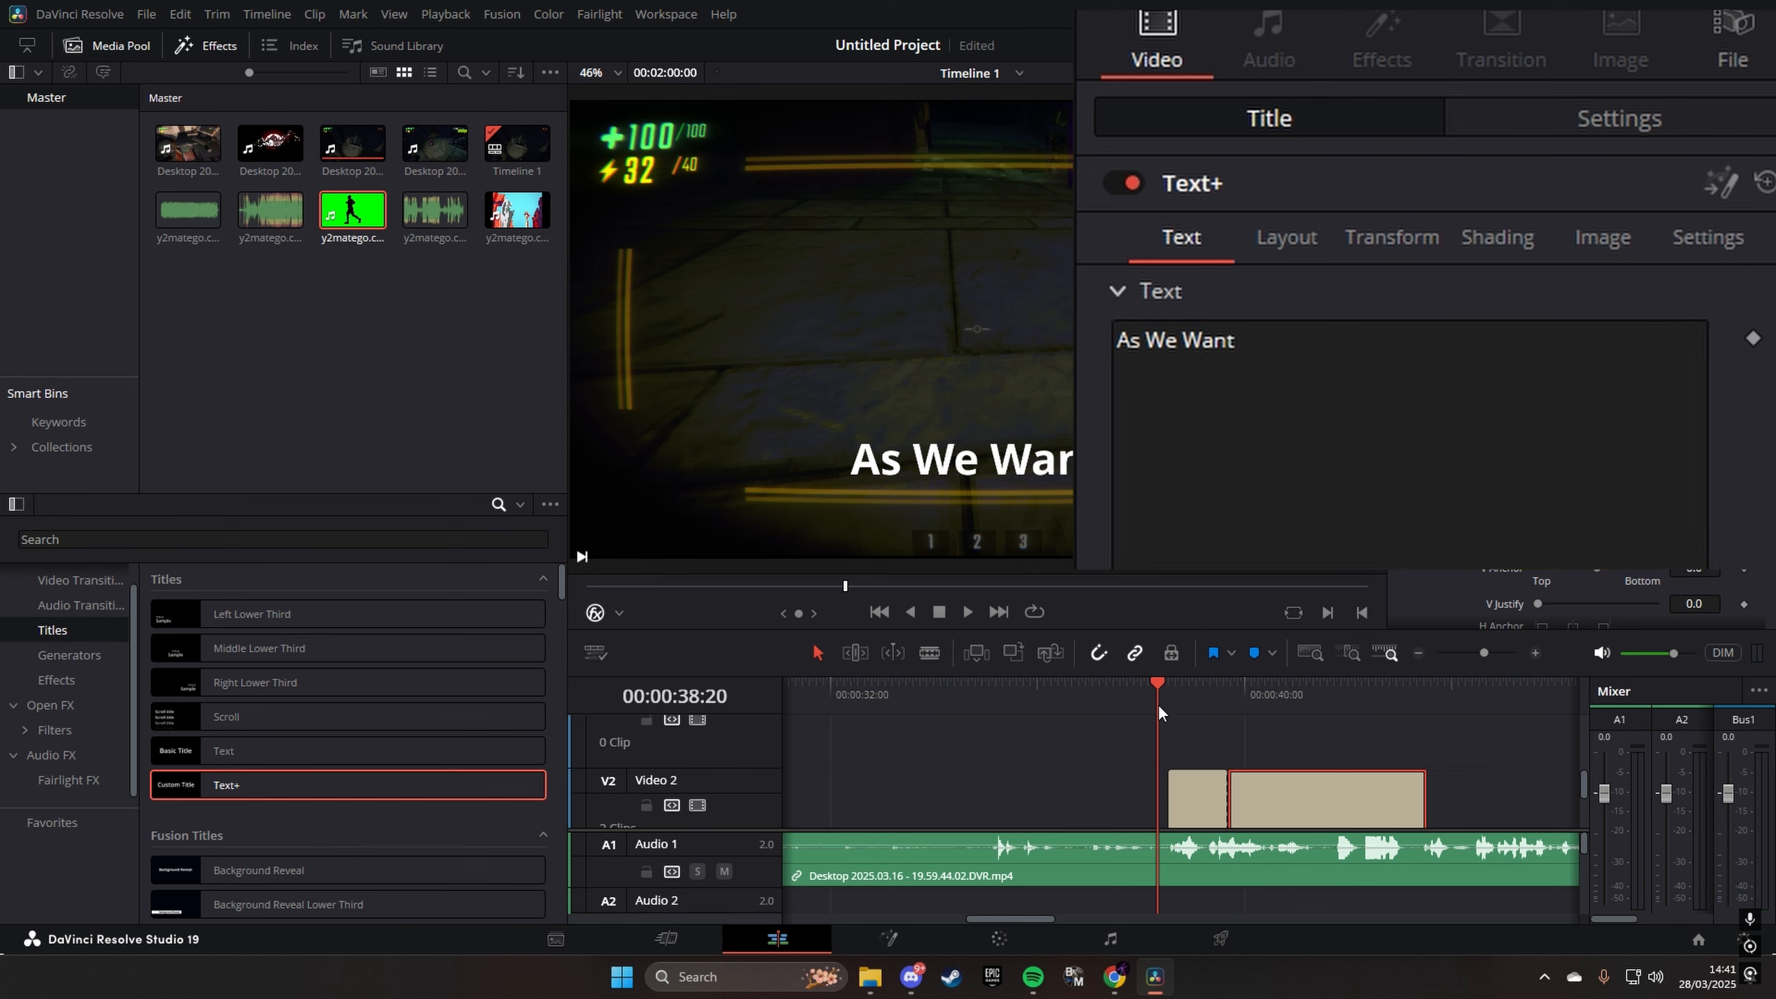
{"action": "key", "text": "space"}
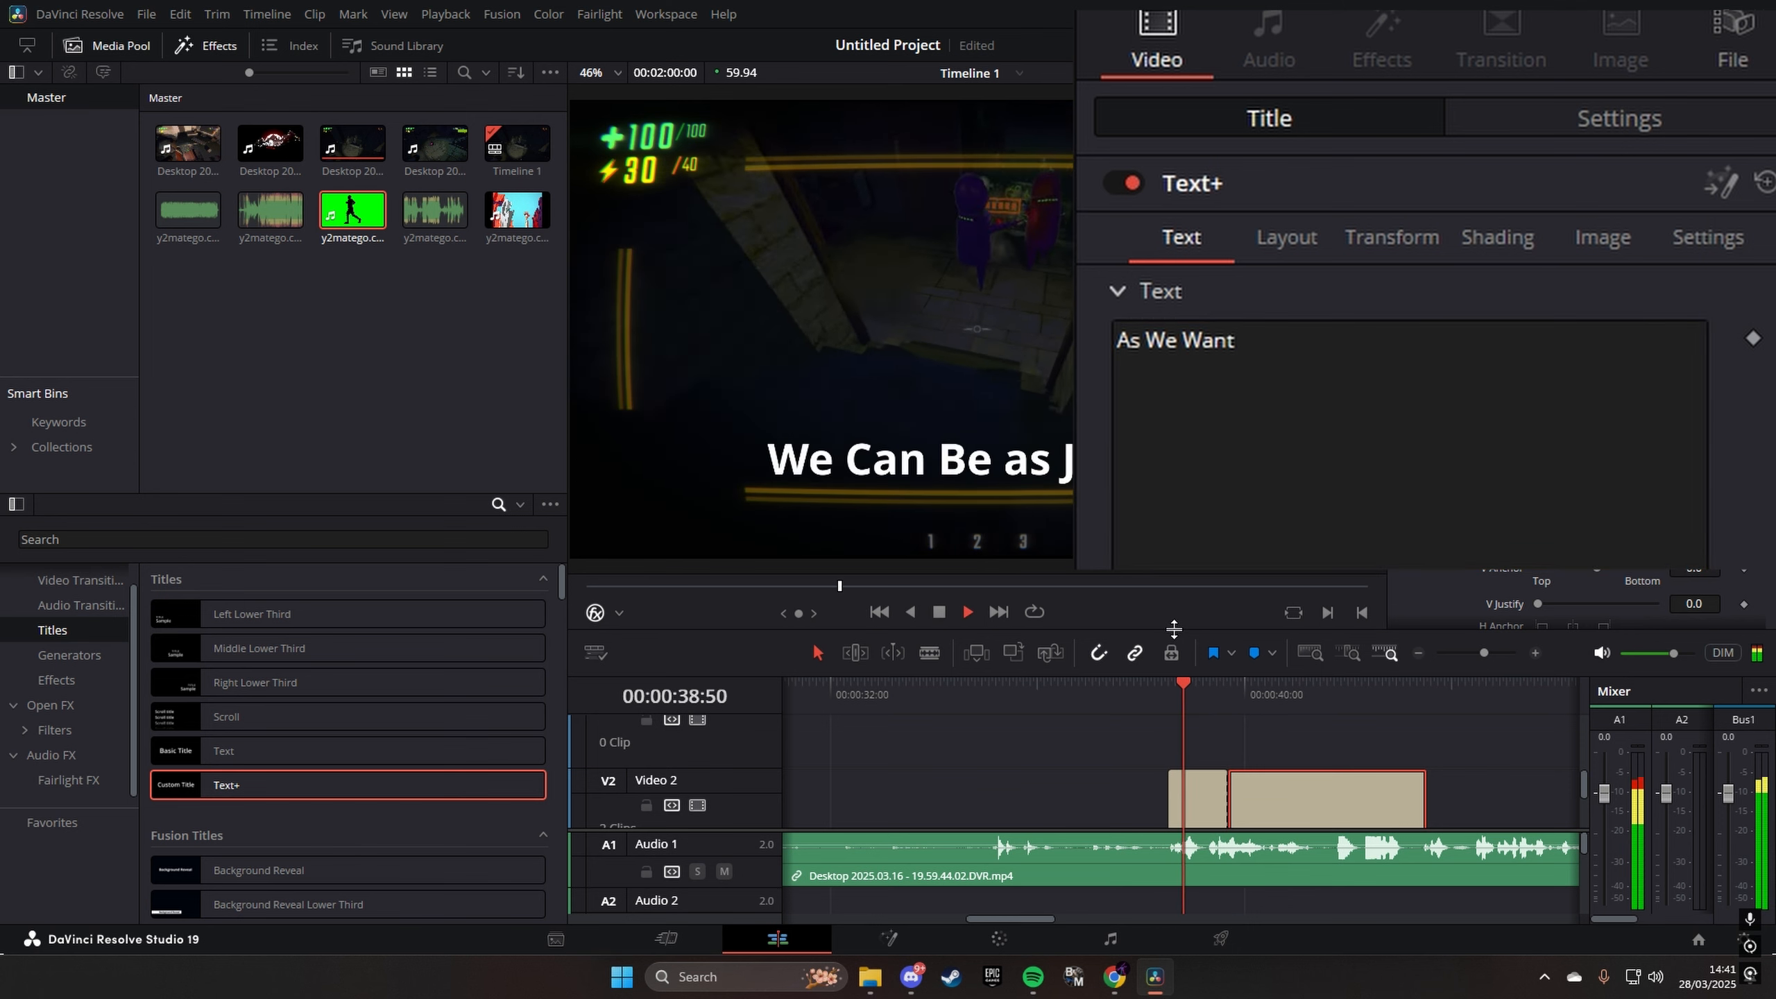
{"action": "key", "text": "space"}
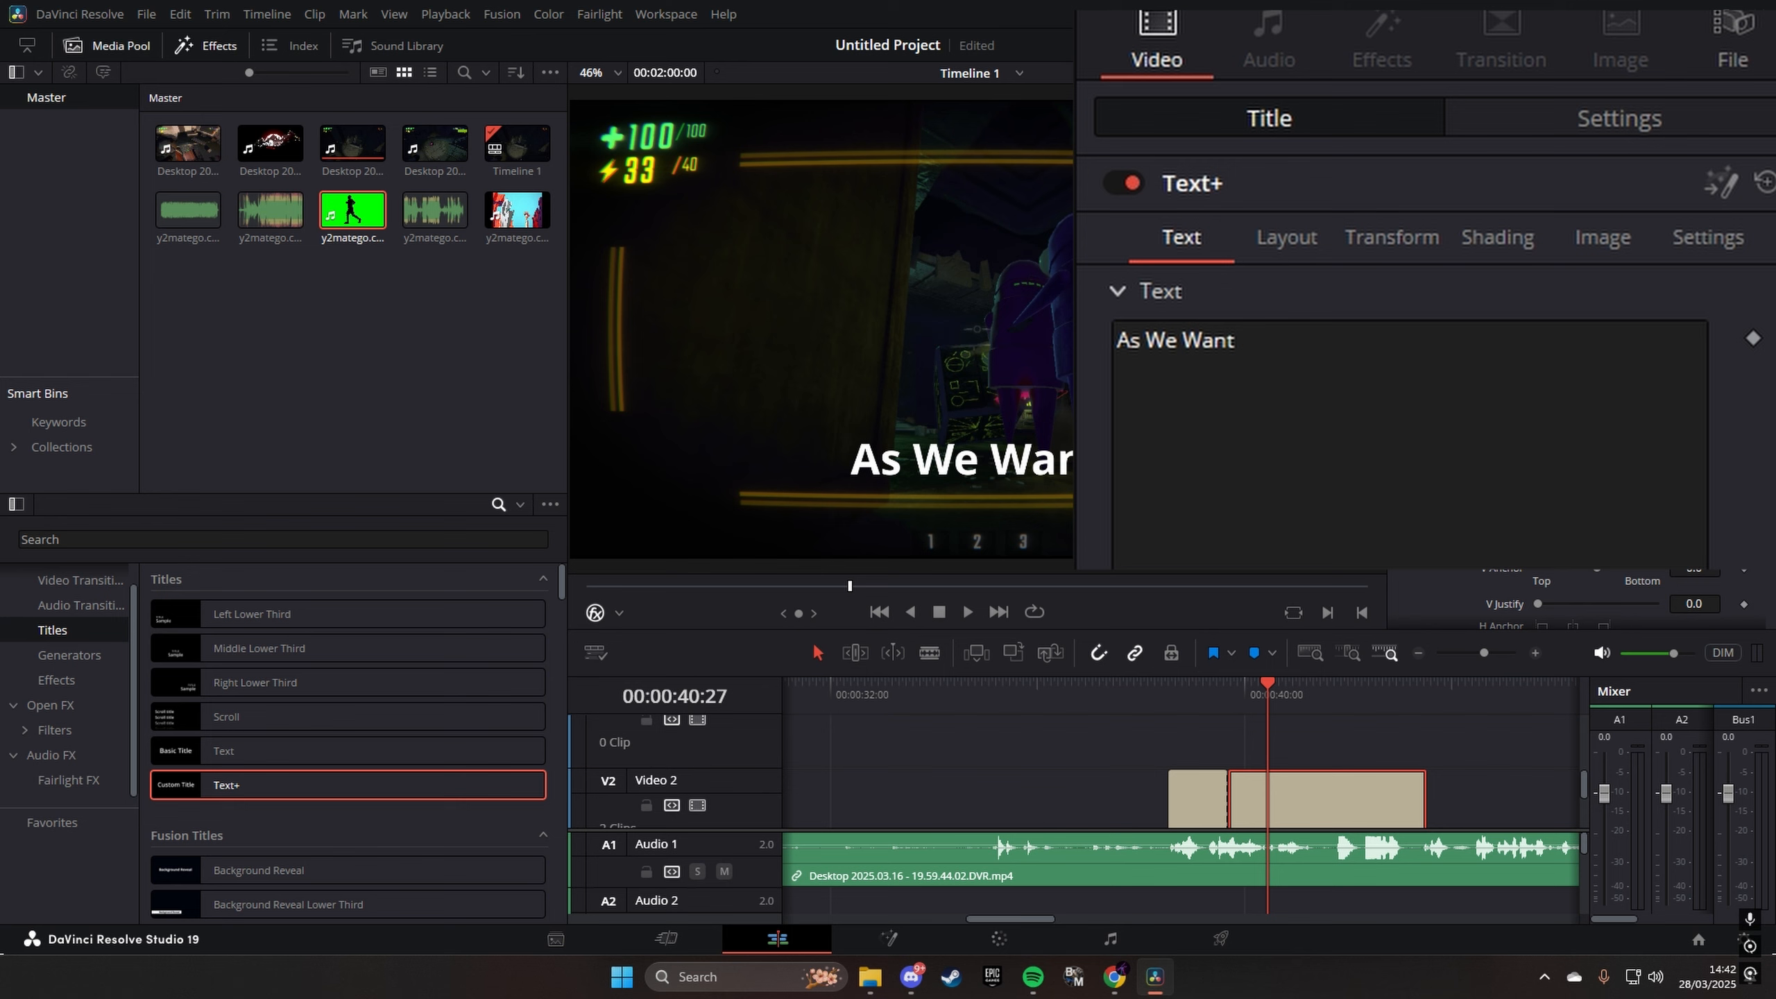
- Try recolouring the first title piece's text to red #ff3535, then undo the colour change
{"action": "left_click", "coordinate": [1167, 700]}
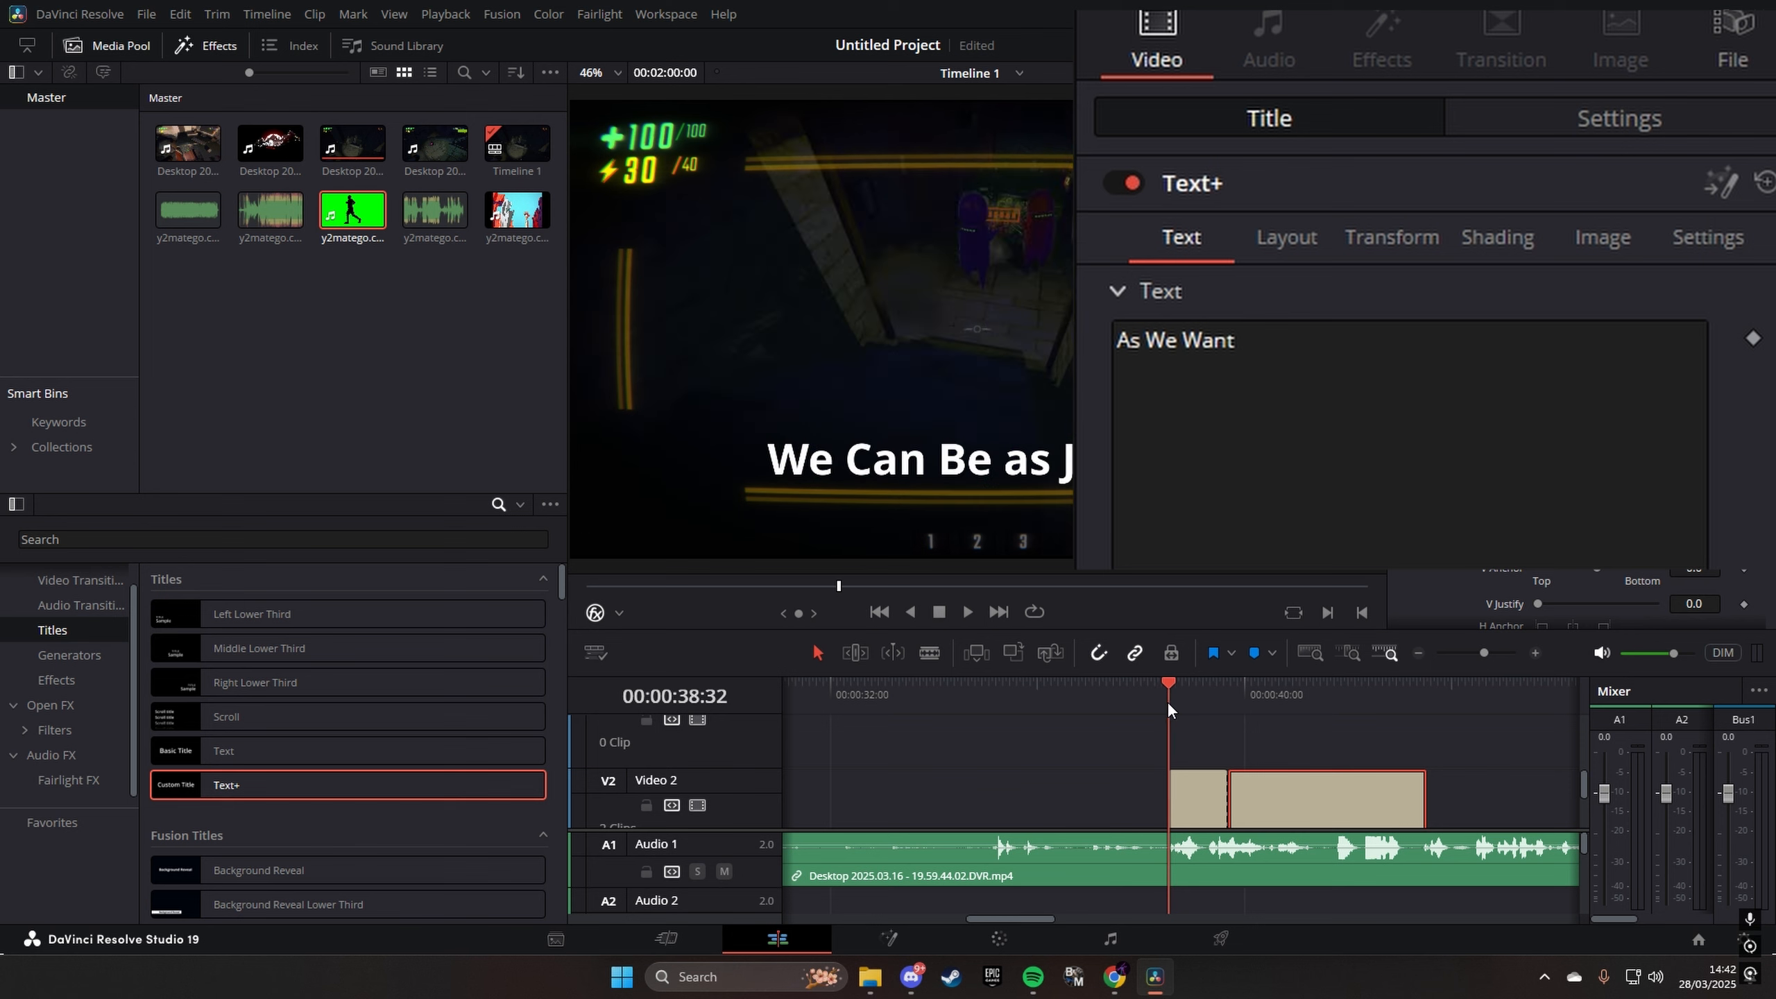
{"action": "left_click", "coordinate": [1203, 805]}
{"action": "scroll", "coordinate": [1366, 294], "scroll_direction": "down", "scroll_amount": 5}
{"action": "left_click", "coordinate": [1365, 273]}
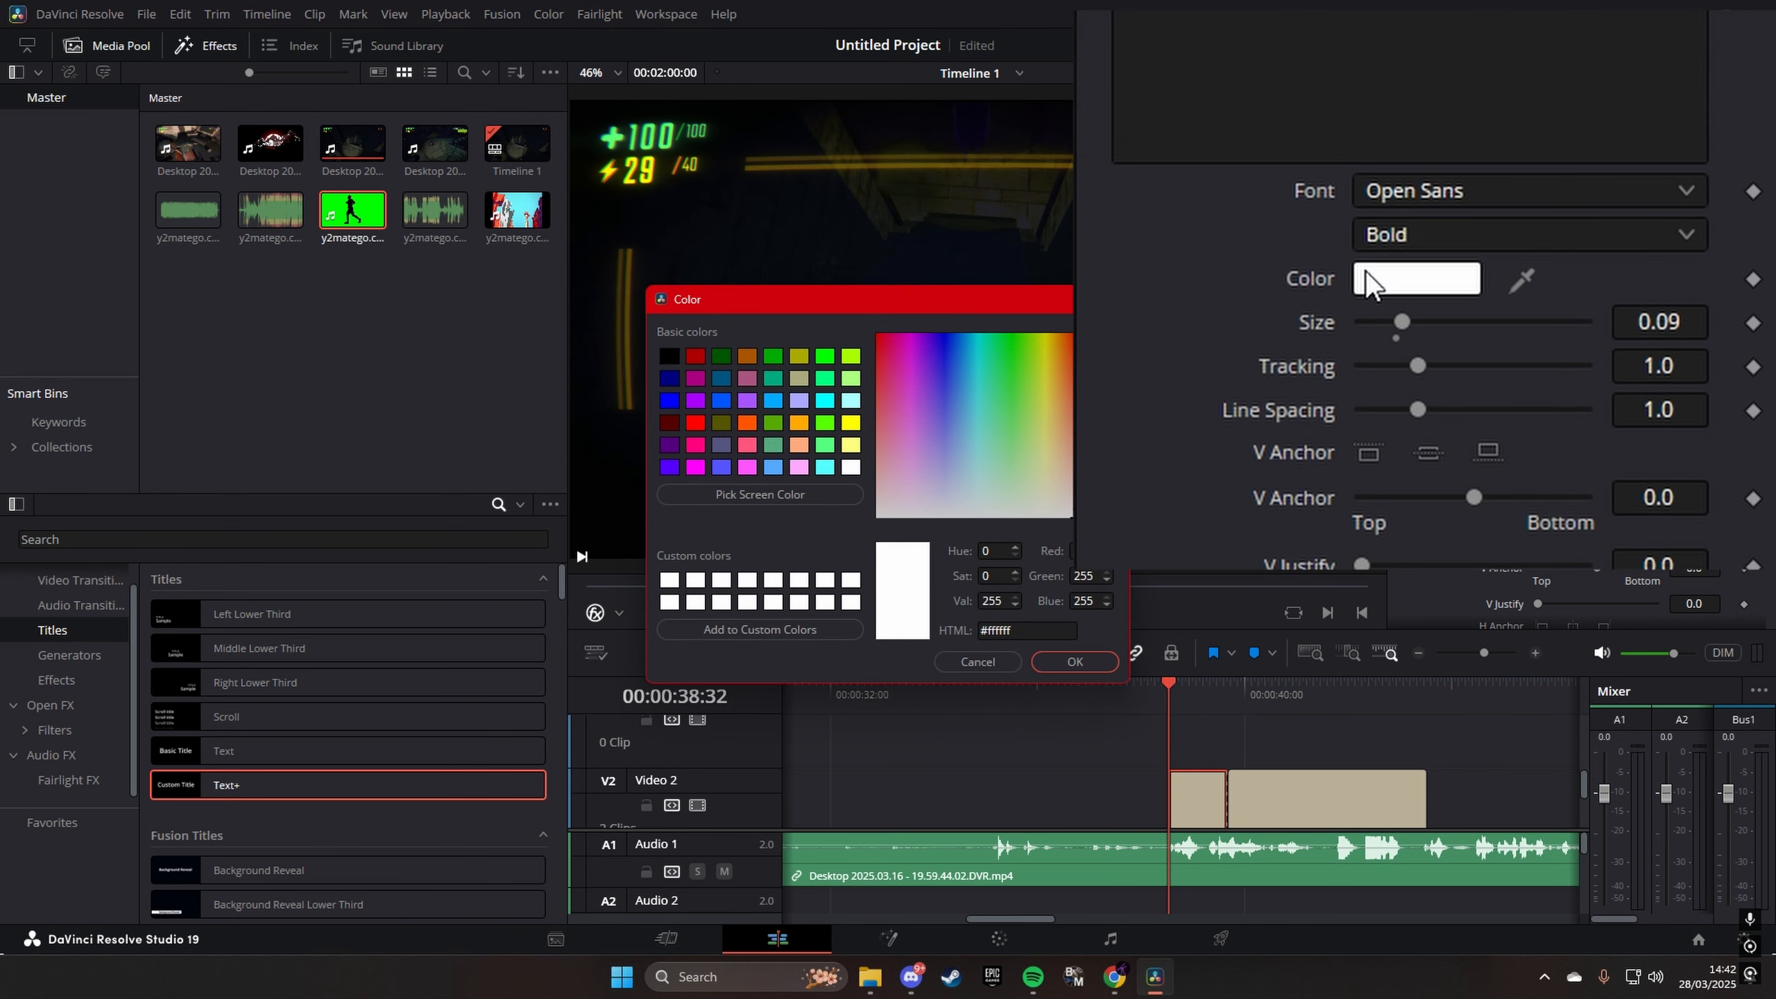
{"action": "left_click", "coordinate": [697, 422]}
{"action": "left_click", "coordinate": [774, 401]}
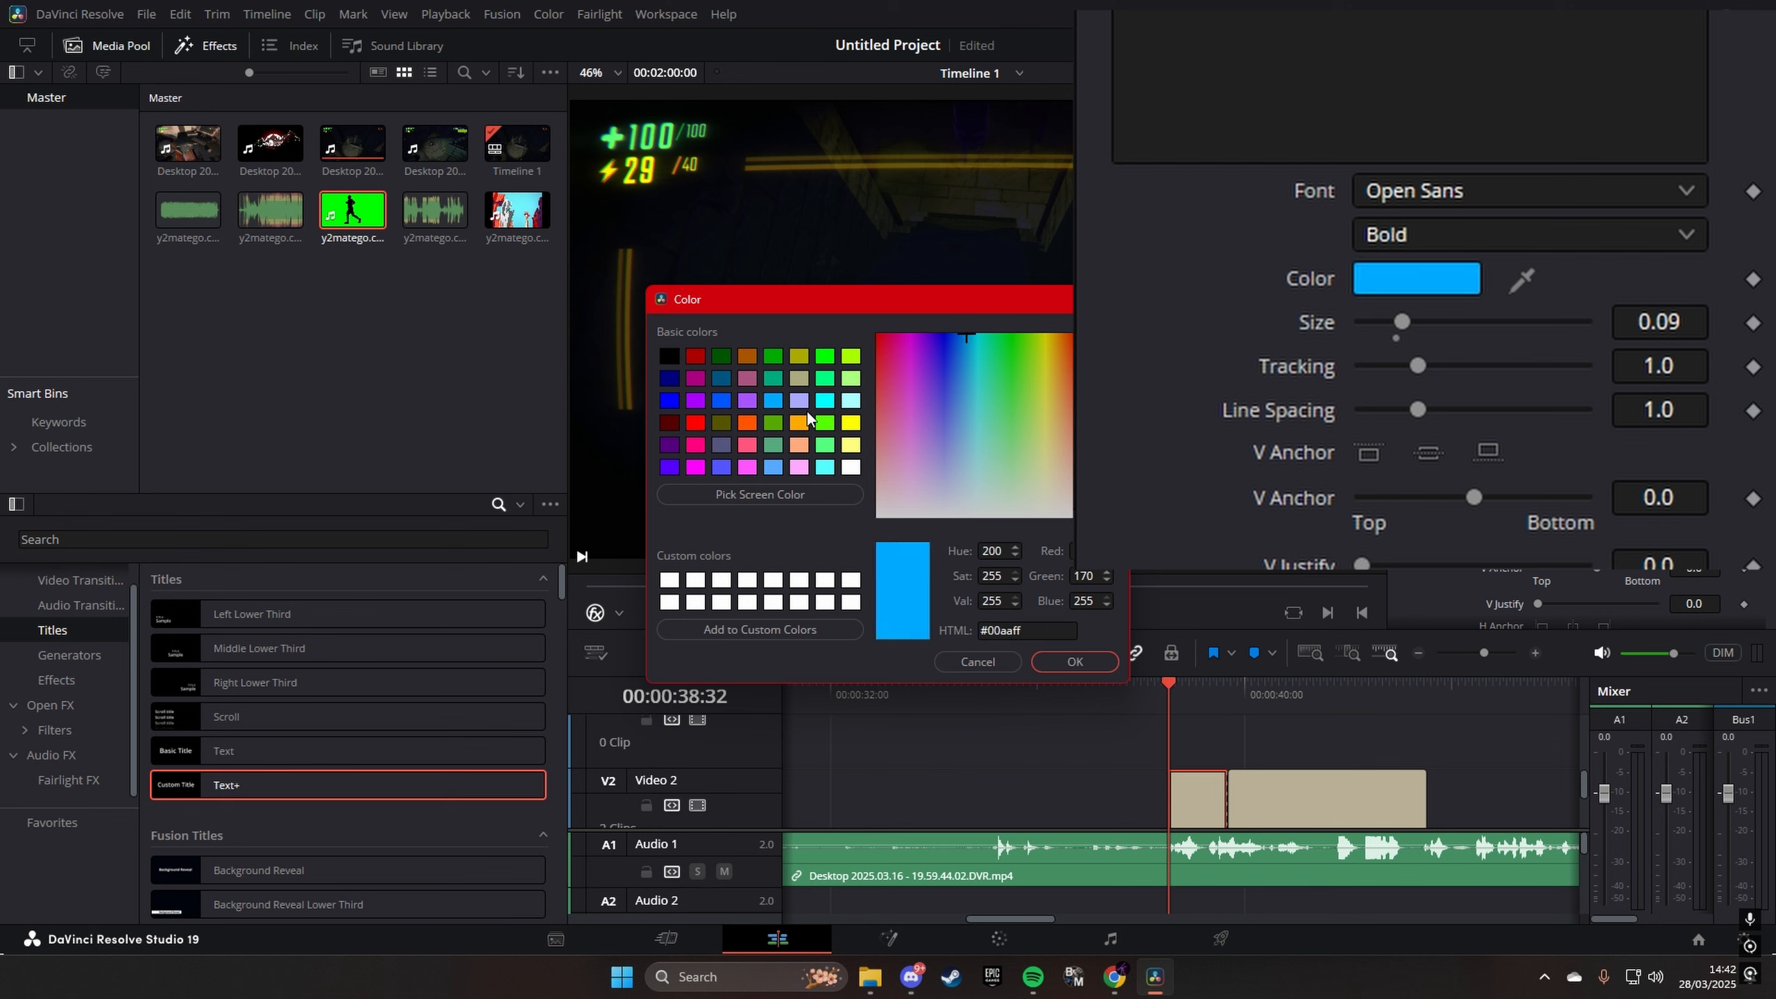
{"action": "left_click_drag", "start_coordinate": [974, 342], "coordinate": [1072, 369]}
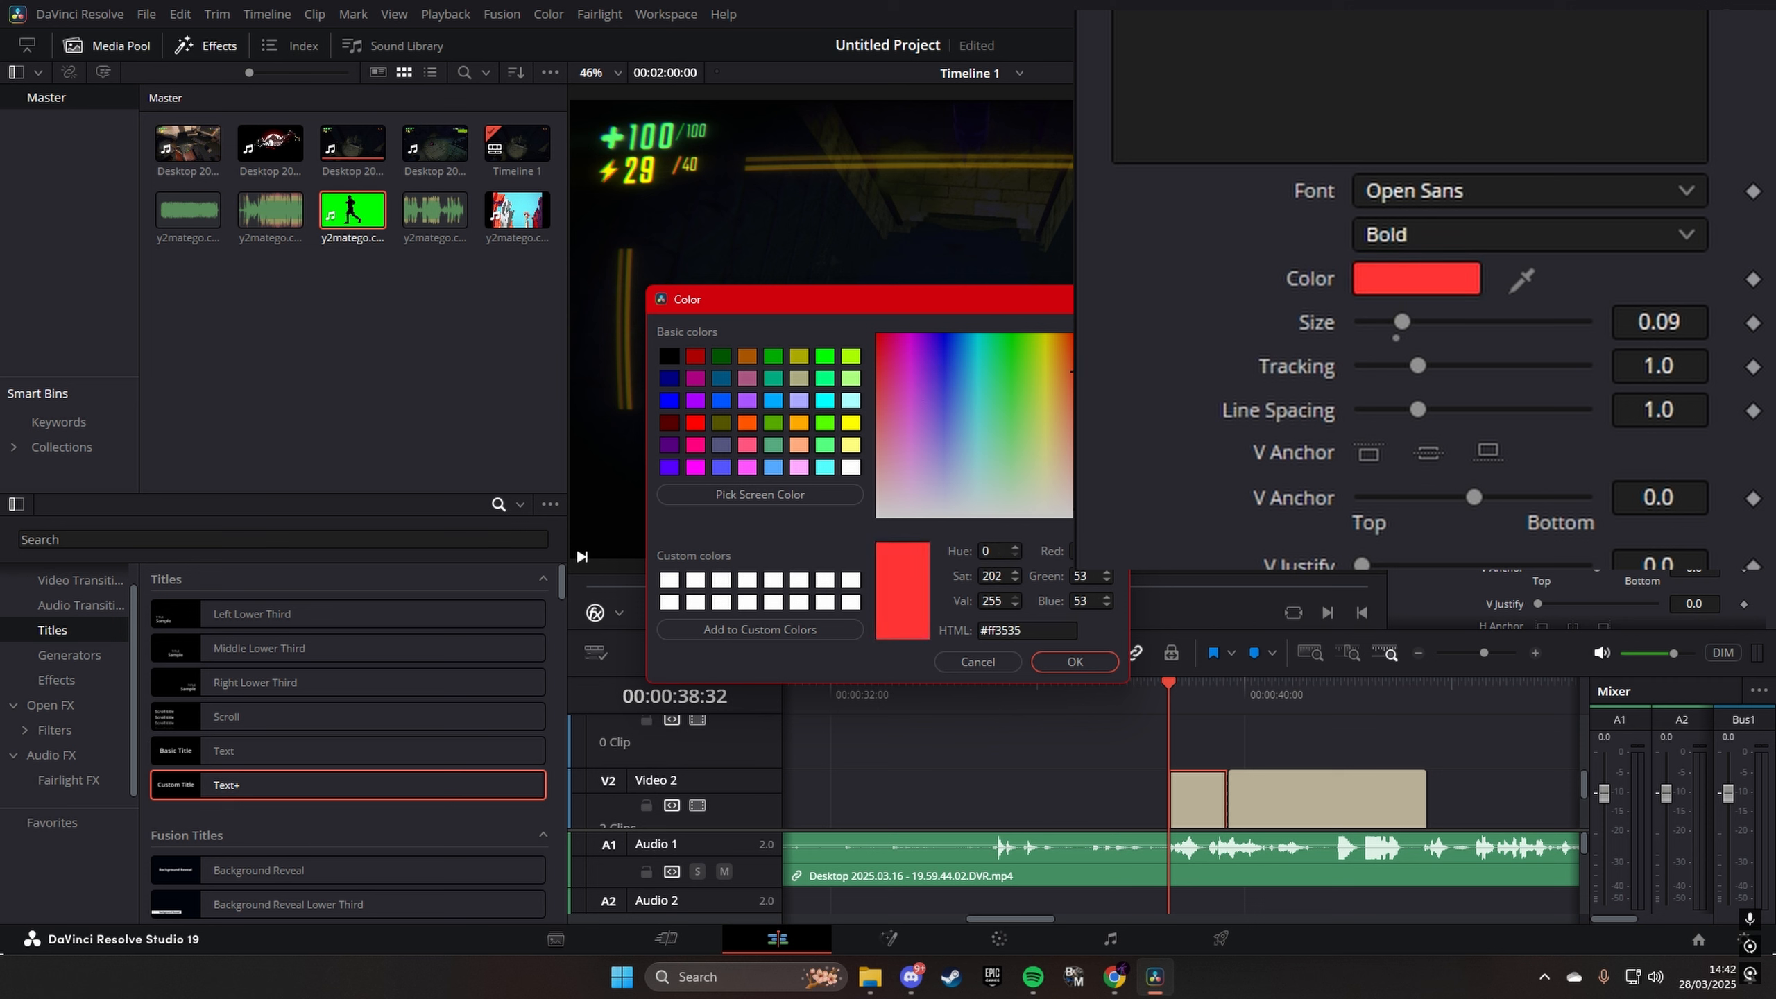
{"action": "key", "text": "Return"}
{"action": "key", "text": "ctrl+z"}
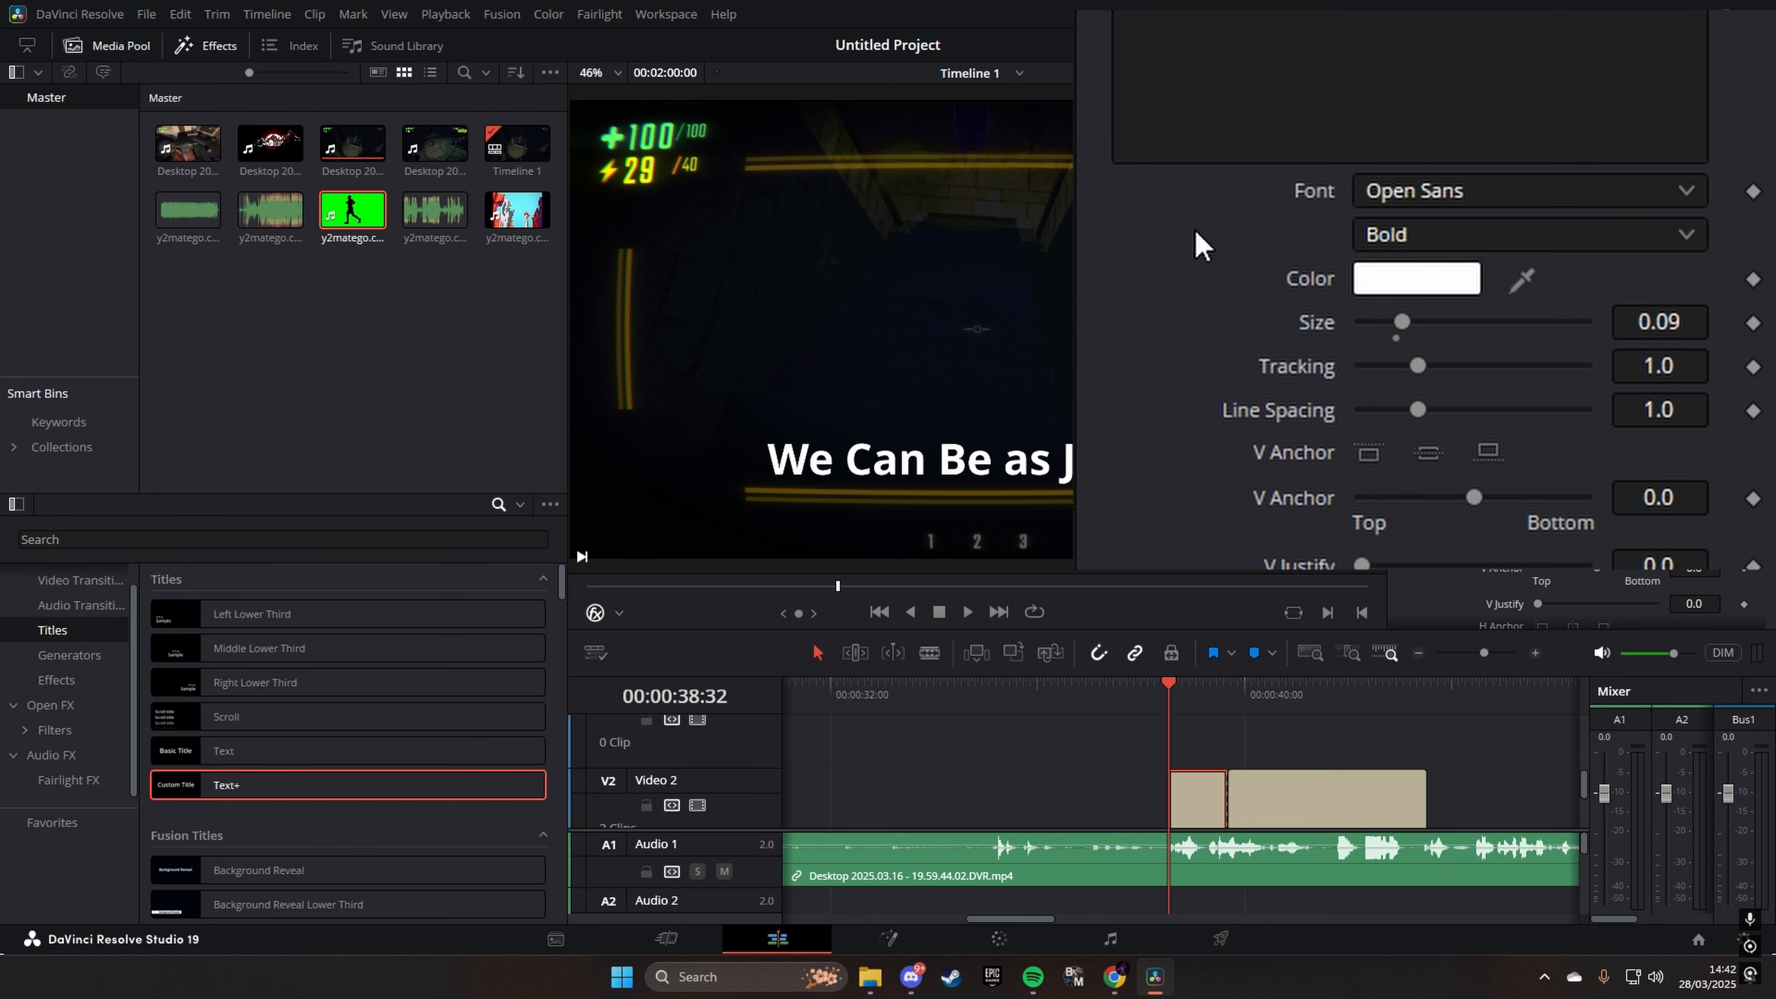
- Enable the Red Outline shading element on the first title, set its thickness to 0.0528, and play it back briefly
{"action": "scroll", "coordinate": [1375, 111], "scroll_direction": "up", "scroll_amount": 5}
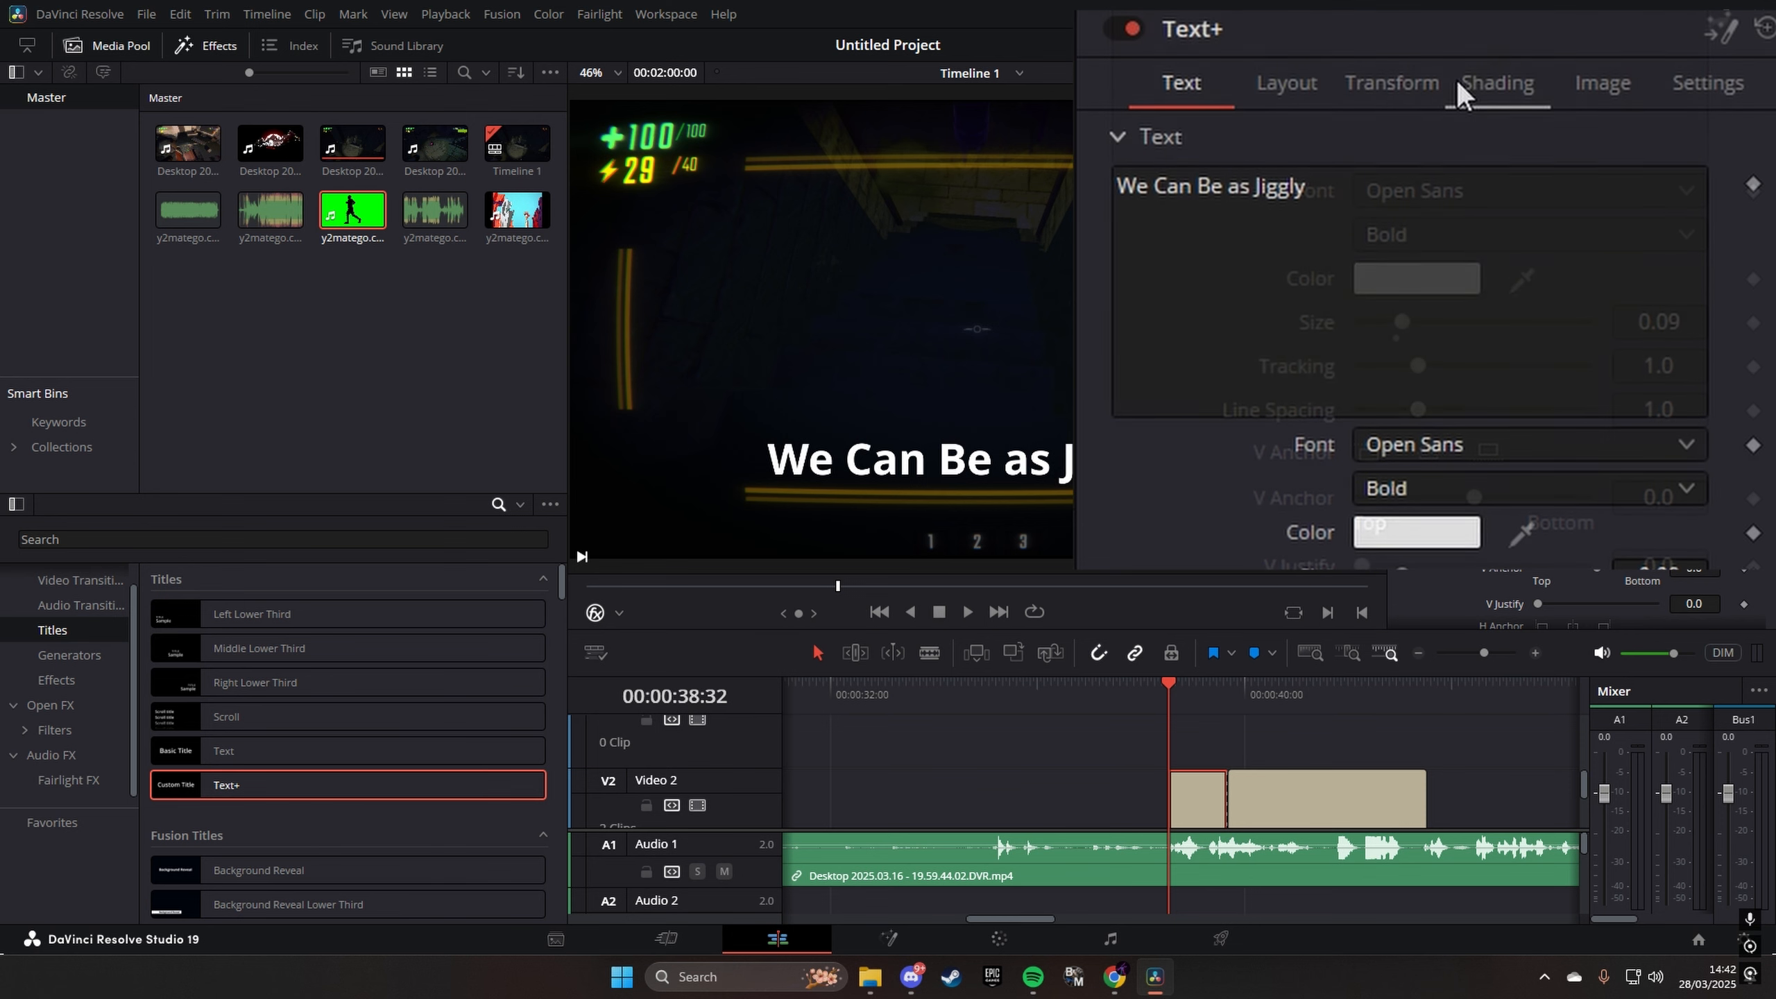
{"action": "left_click", "coordinate": [1482, 95]}
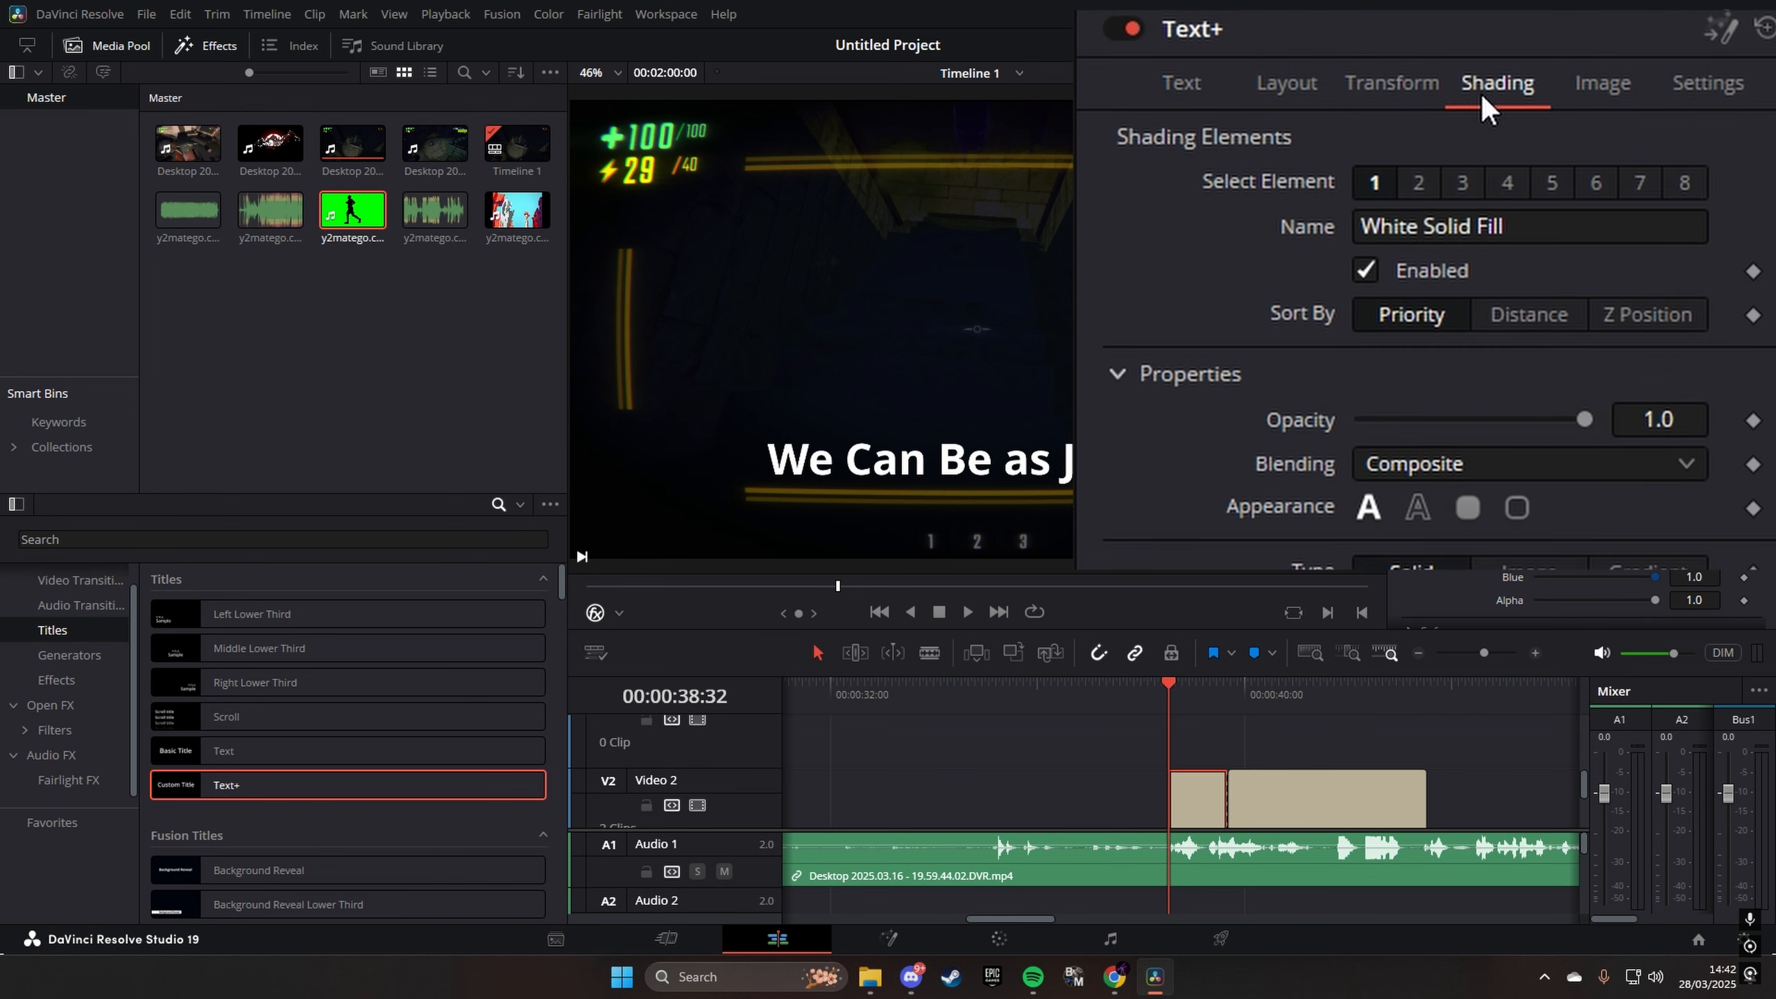
{"action": "left_click", "coordinate": [1417, 184]}
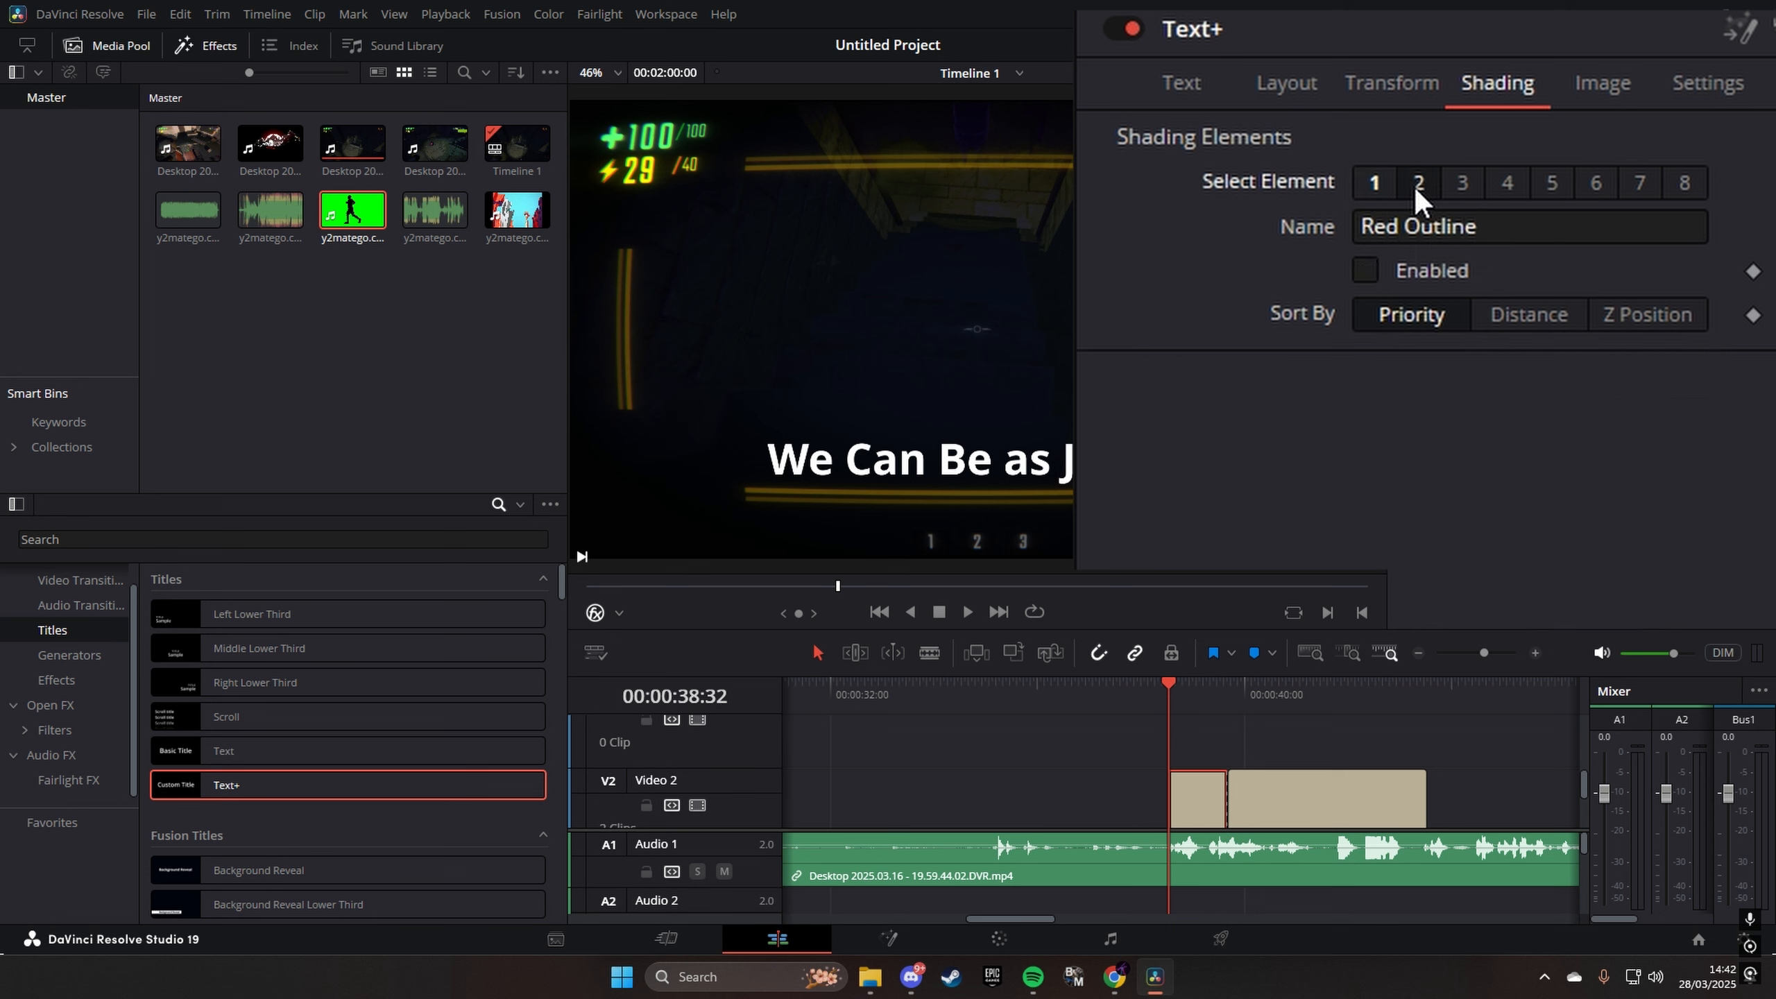
{"action": "left_click", "coordinate": [1362, 271]}
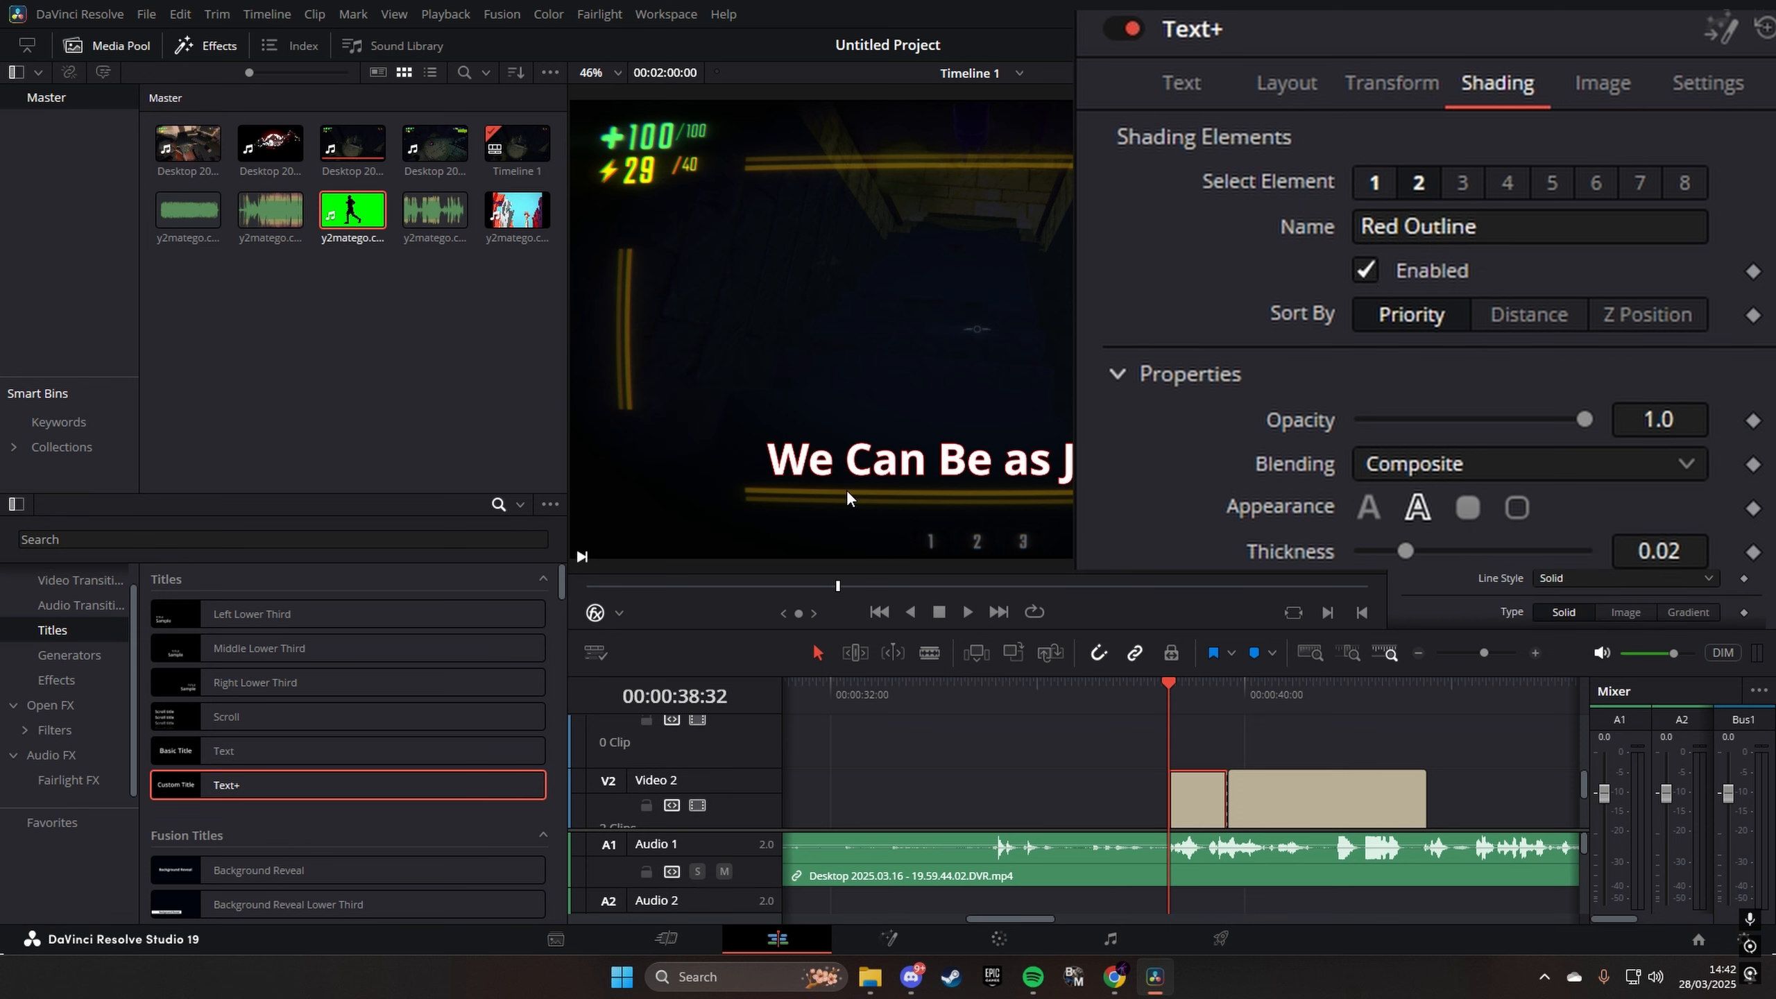
{"action": "left_click_drag", "start_coordinate": [1402, 555], "coordinate": [1480, 556]}
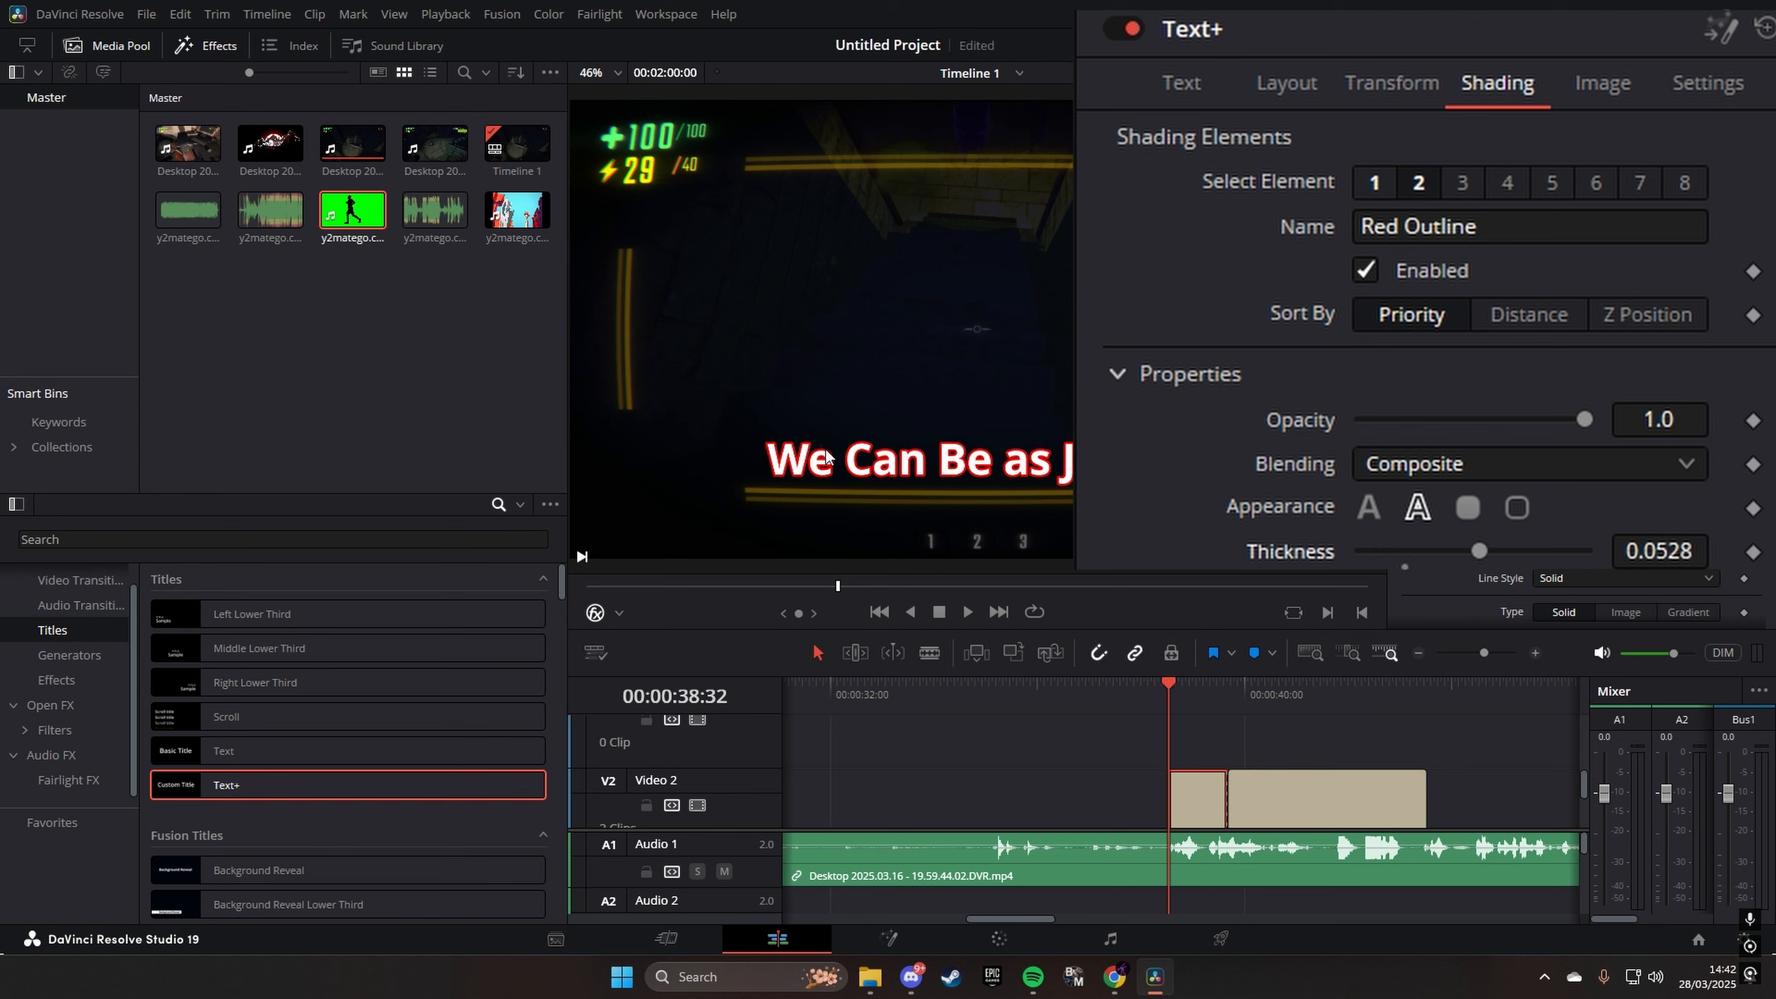
{"action": "key", "text": "space"}
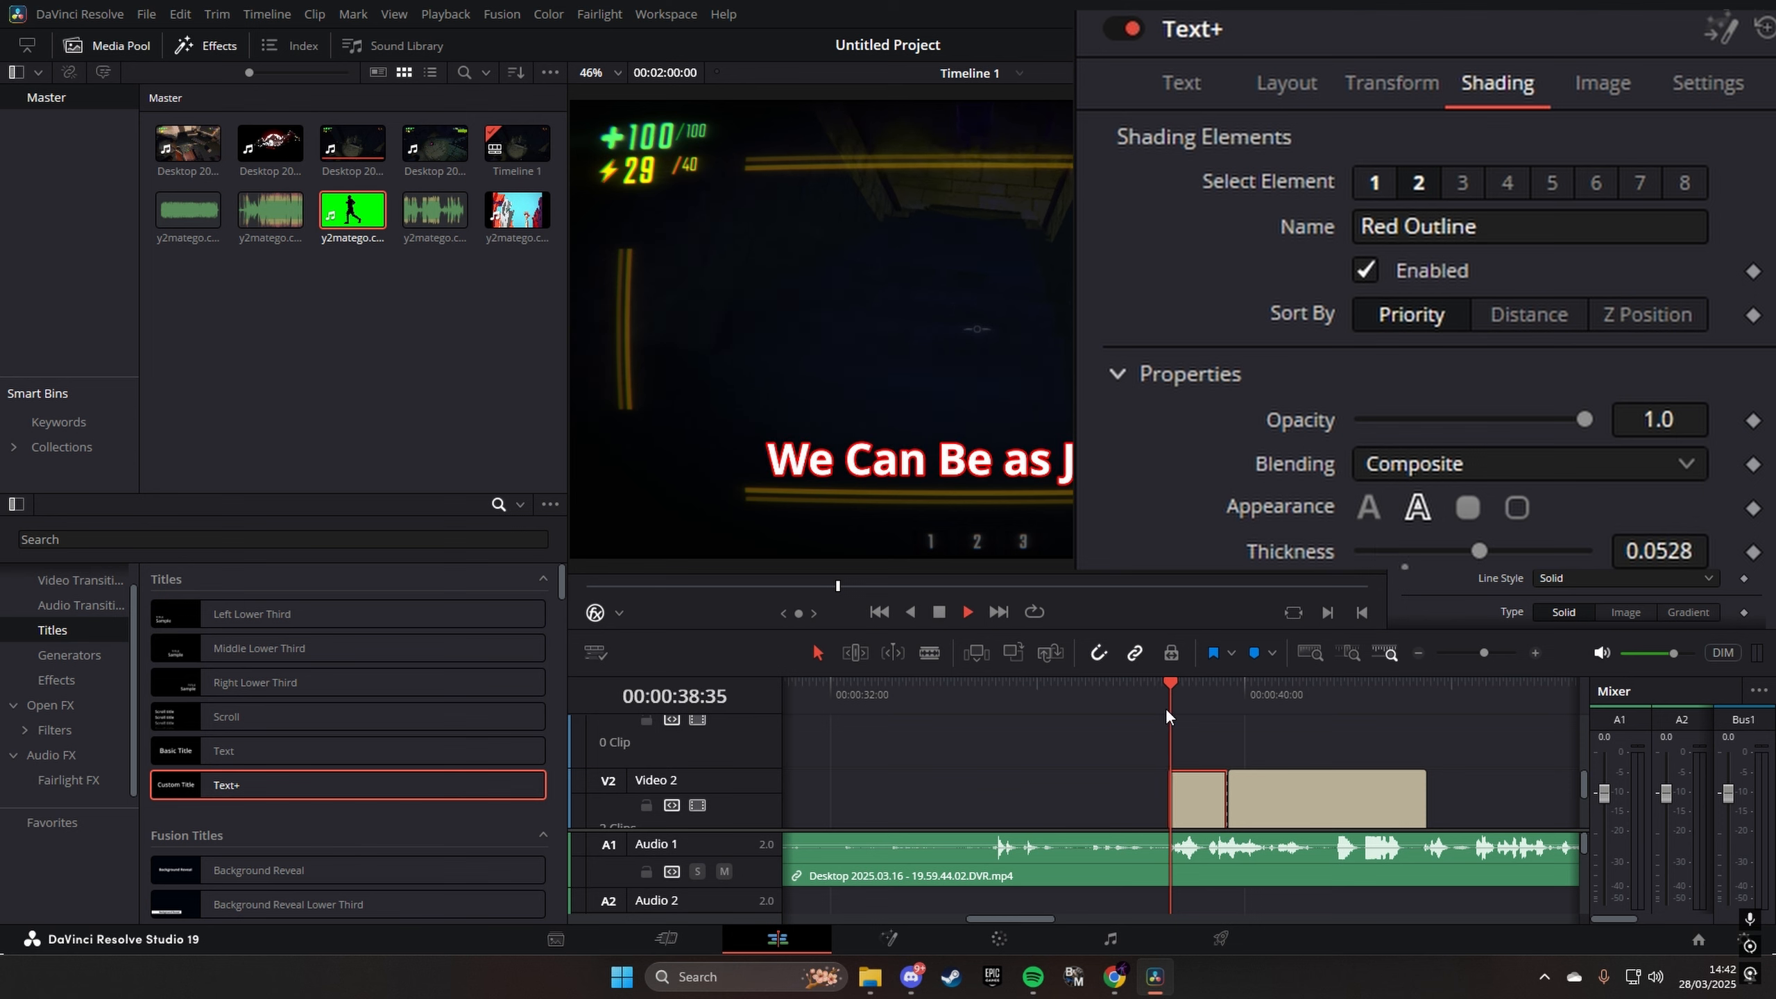
{"action": "key", "text": "space"}
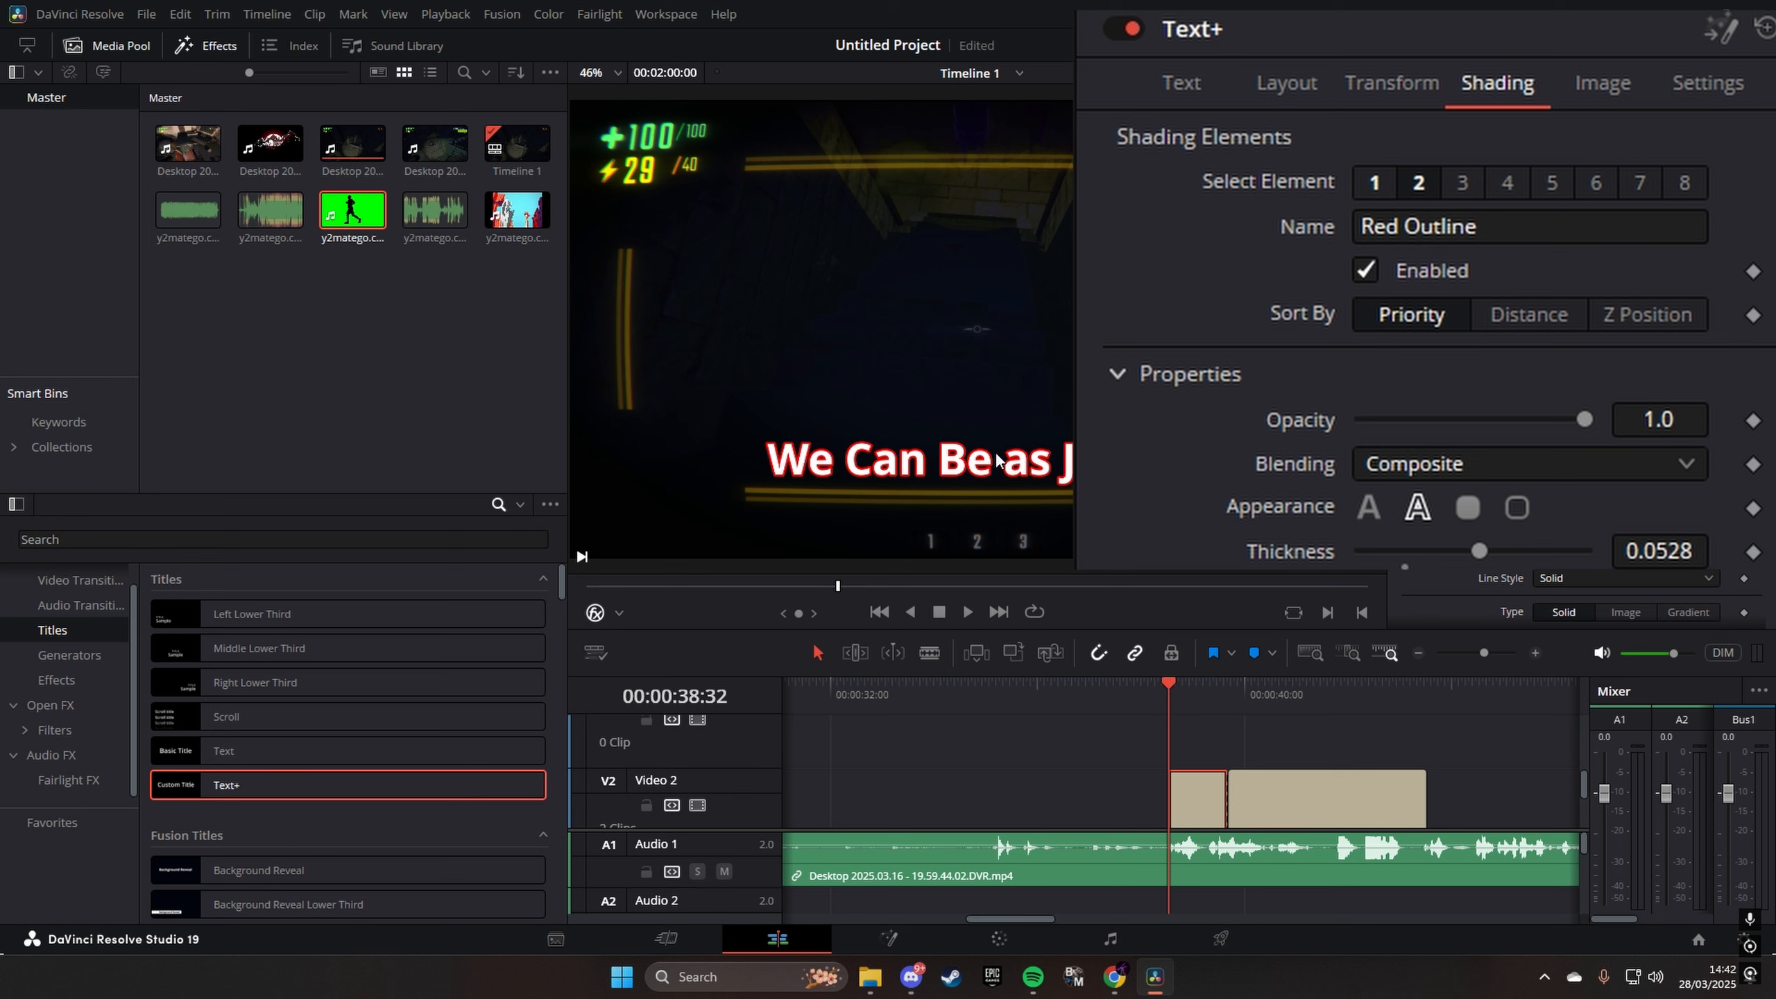
- Enable the Black Shadow shading element on the first title and inspect the text up close in the viewer
{"action": "left_click", "coordinate": [1461, 182]}
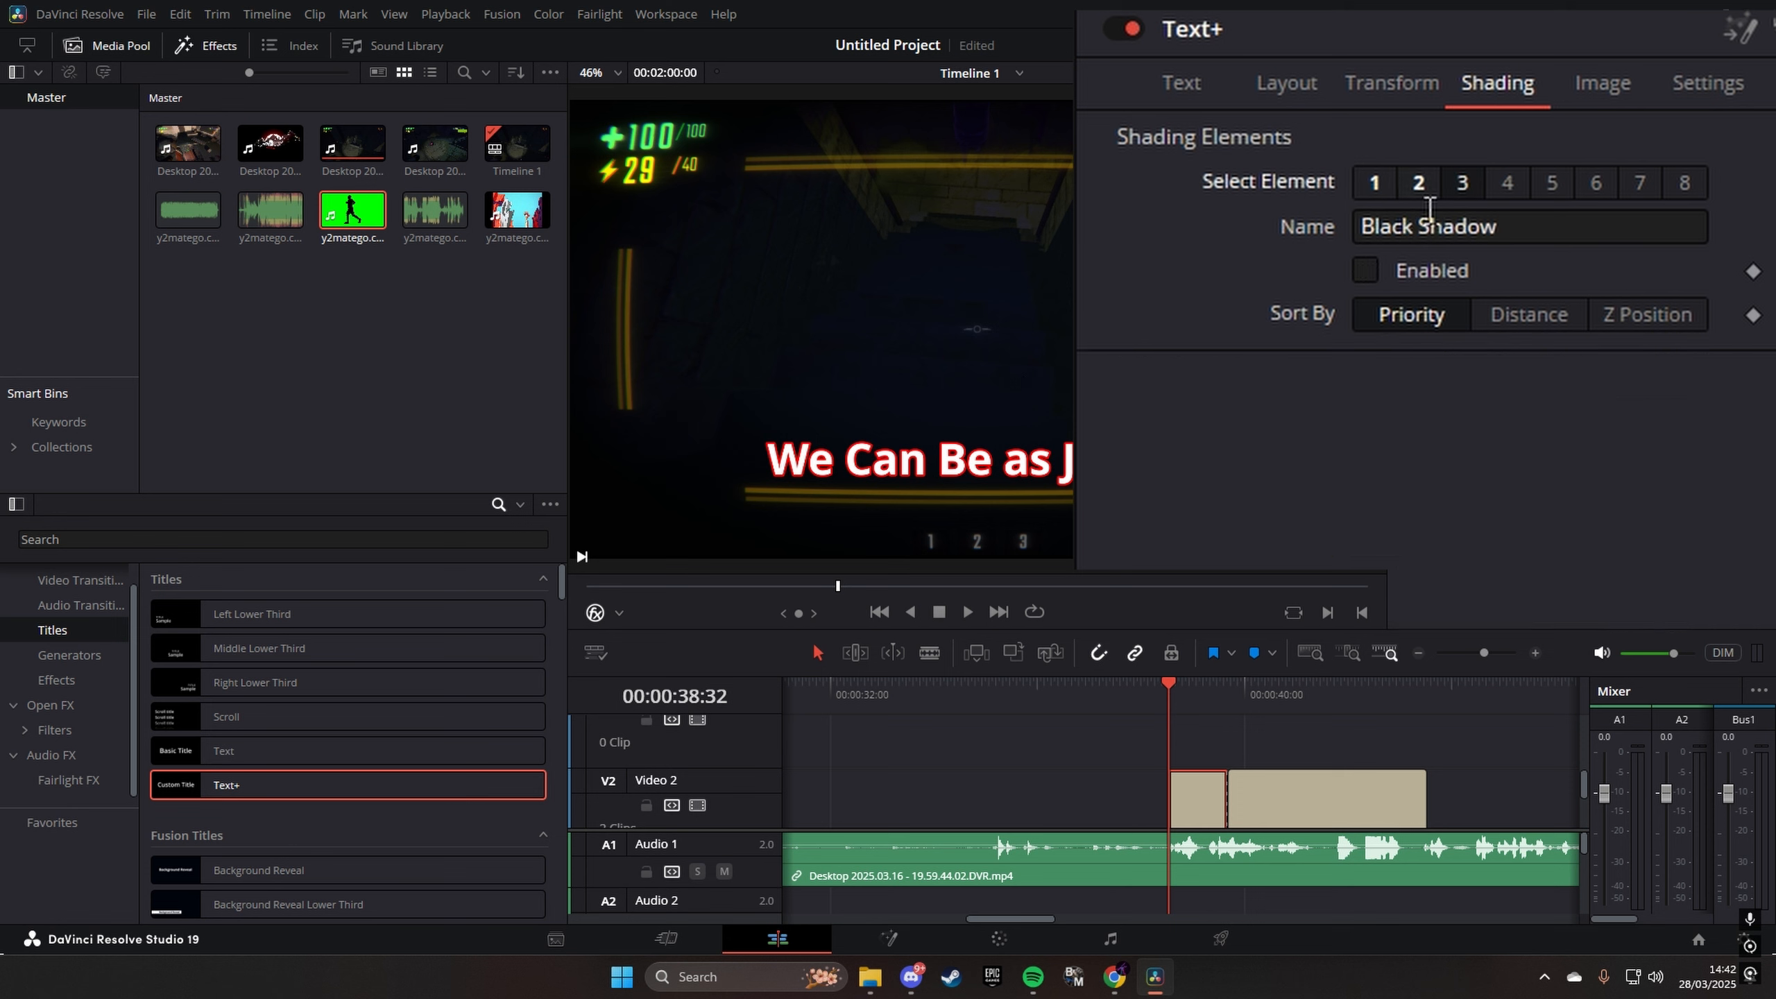
{"action": "left_click", "coordinate": [1365, 269]}
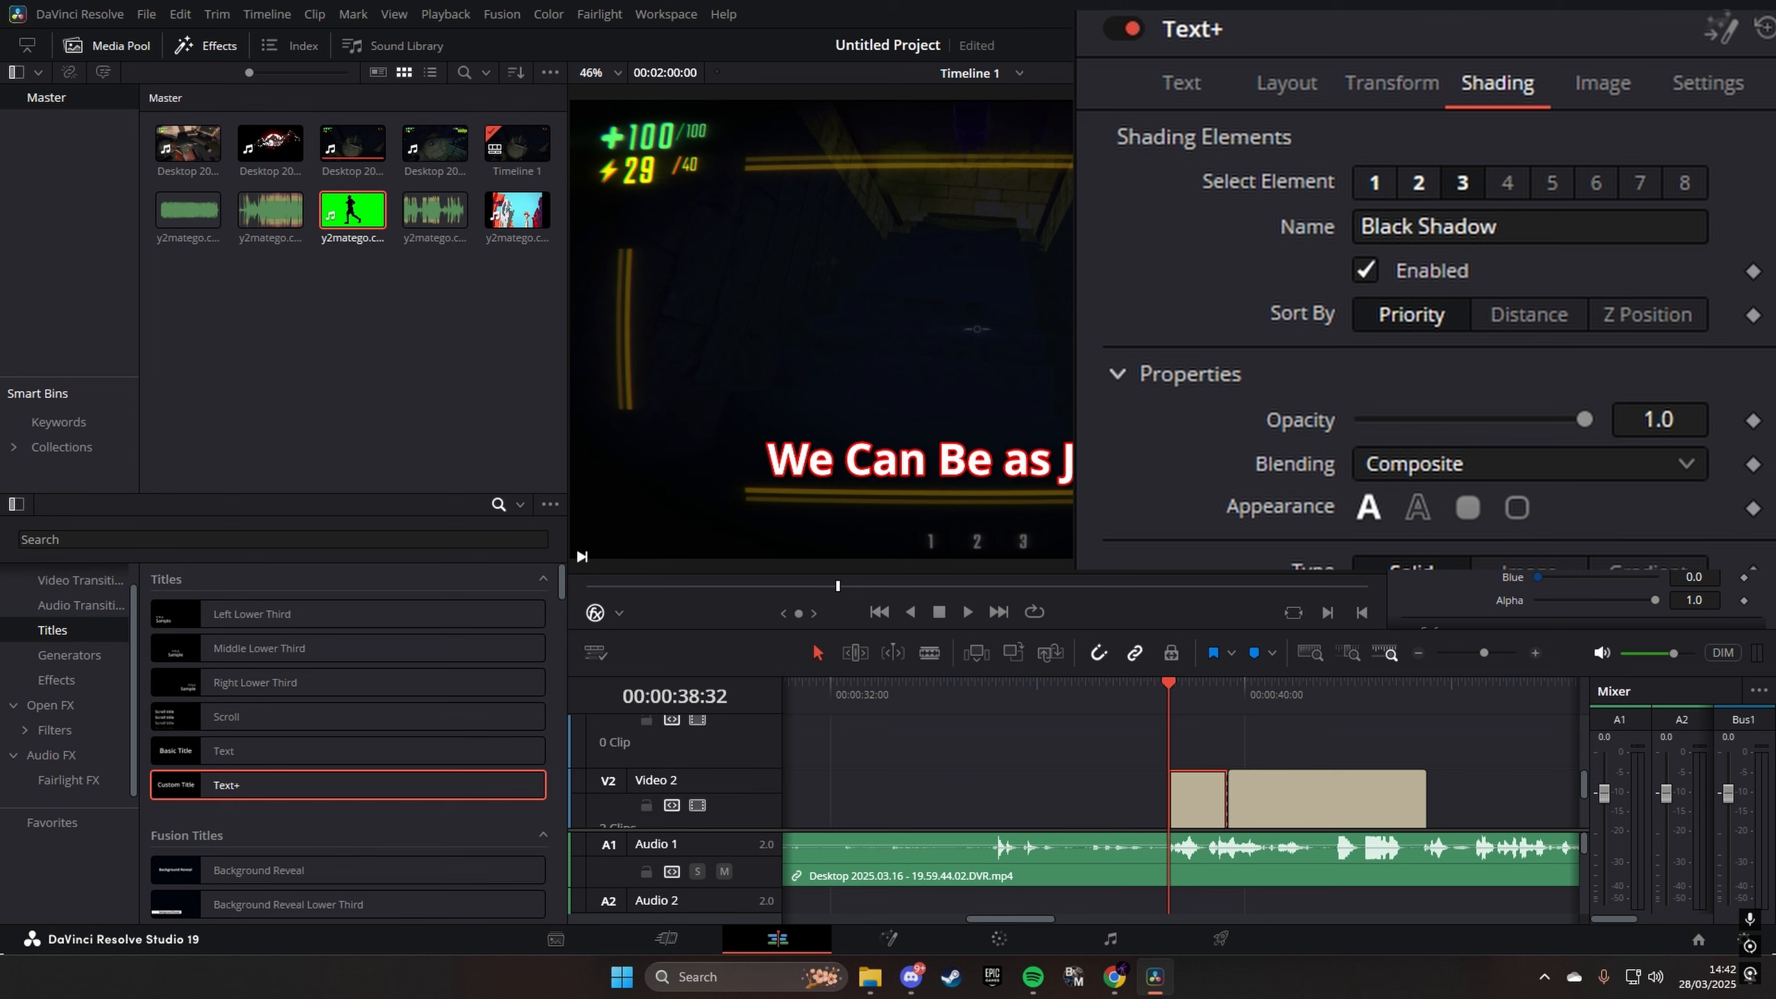
{"action": "scroll", "coordinate": [909, 476], "scroll_direction": "up", "scroll_amount": 2}
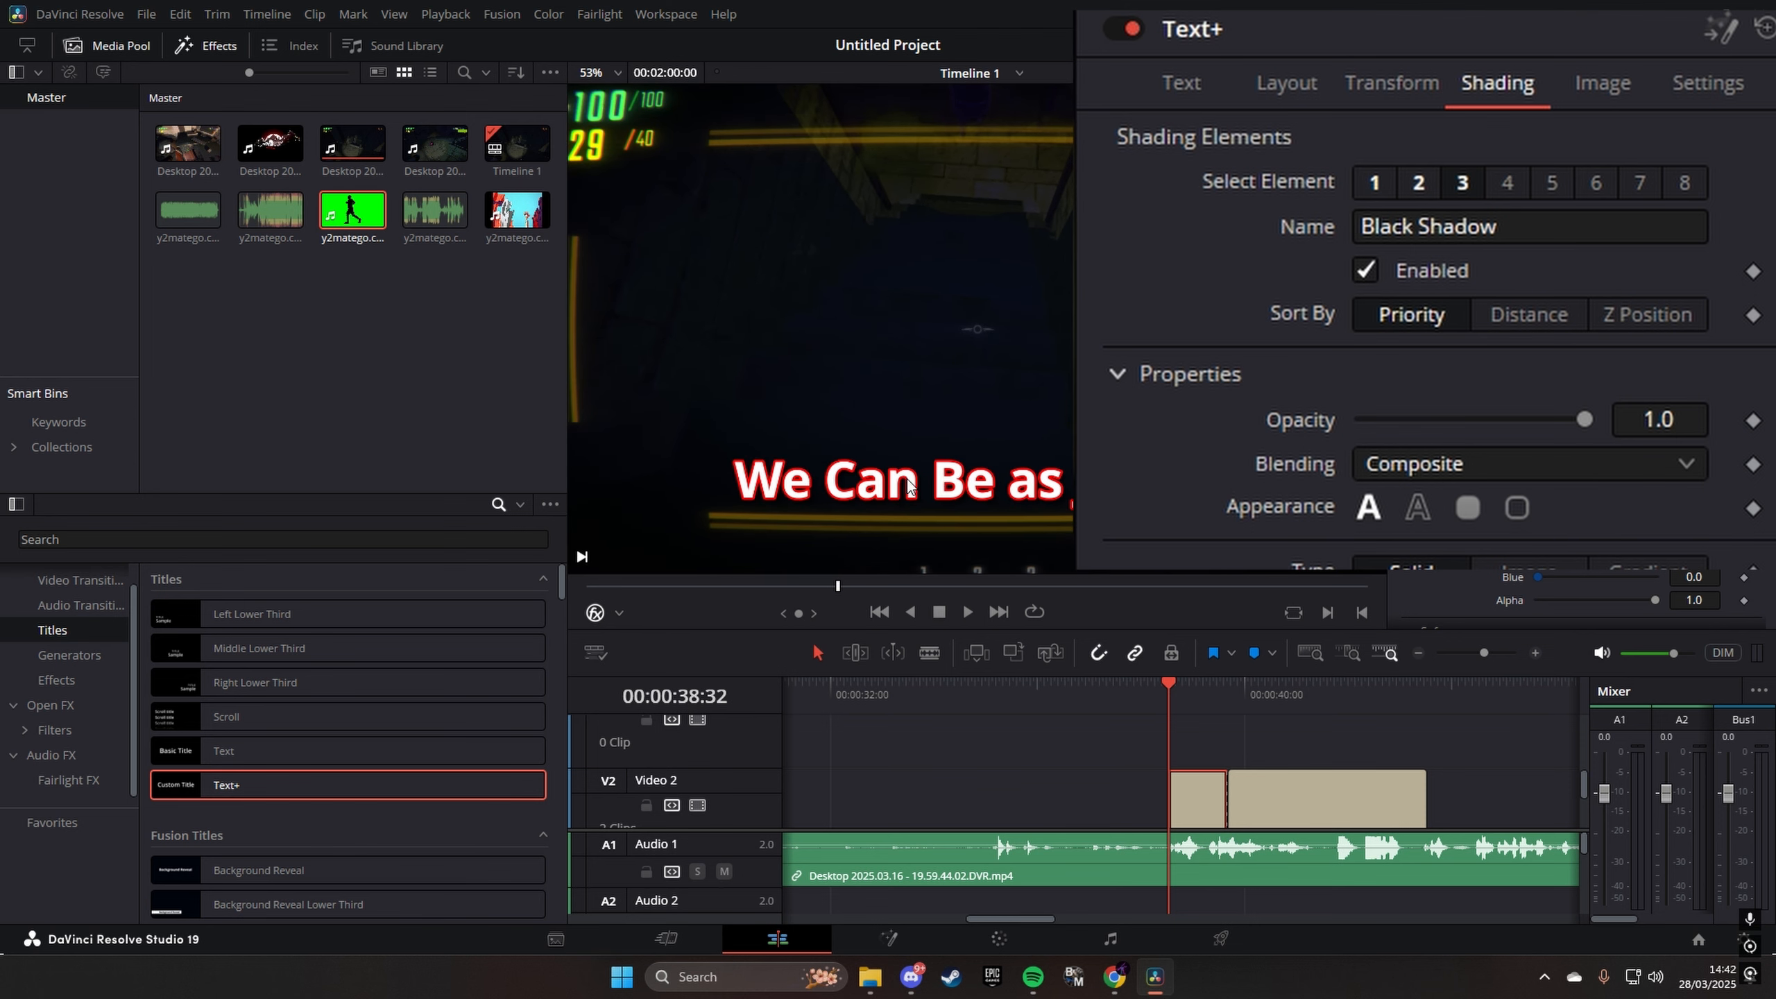
{"action": "left_click", "coordinate": [1672, 157]}
{"action": "mouse_move", "coordinate": [1392, 67]}
{"action": "left_mouse_down"}
{"action": "mouse_move", "coordinate": [1451, 67]}
{"action": "mouse_move", "coordinate": [1409, 67]}
{"action": "left_mouse_up"}
{"action": "left_click_drag", "start_coordinate": [1567, 130], "coordinate": [1675, 122]}
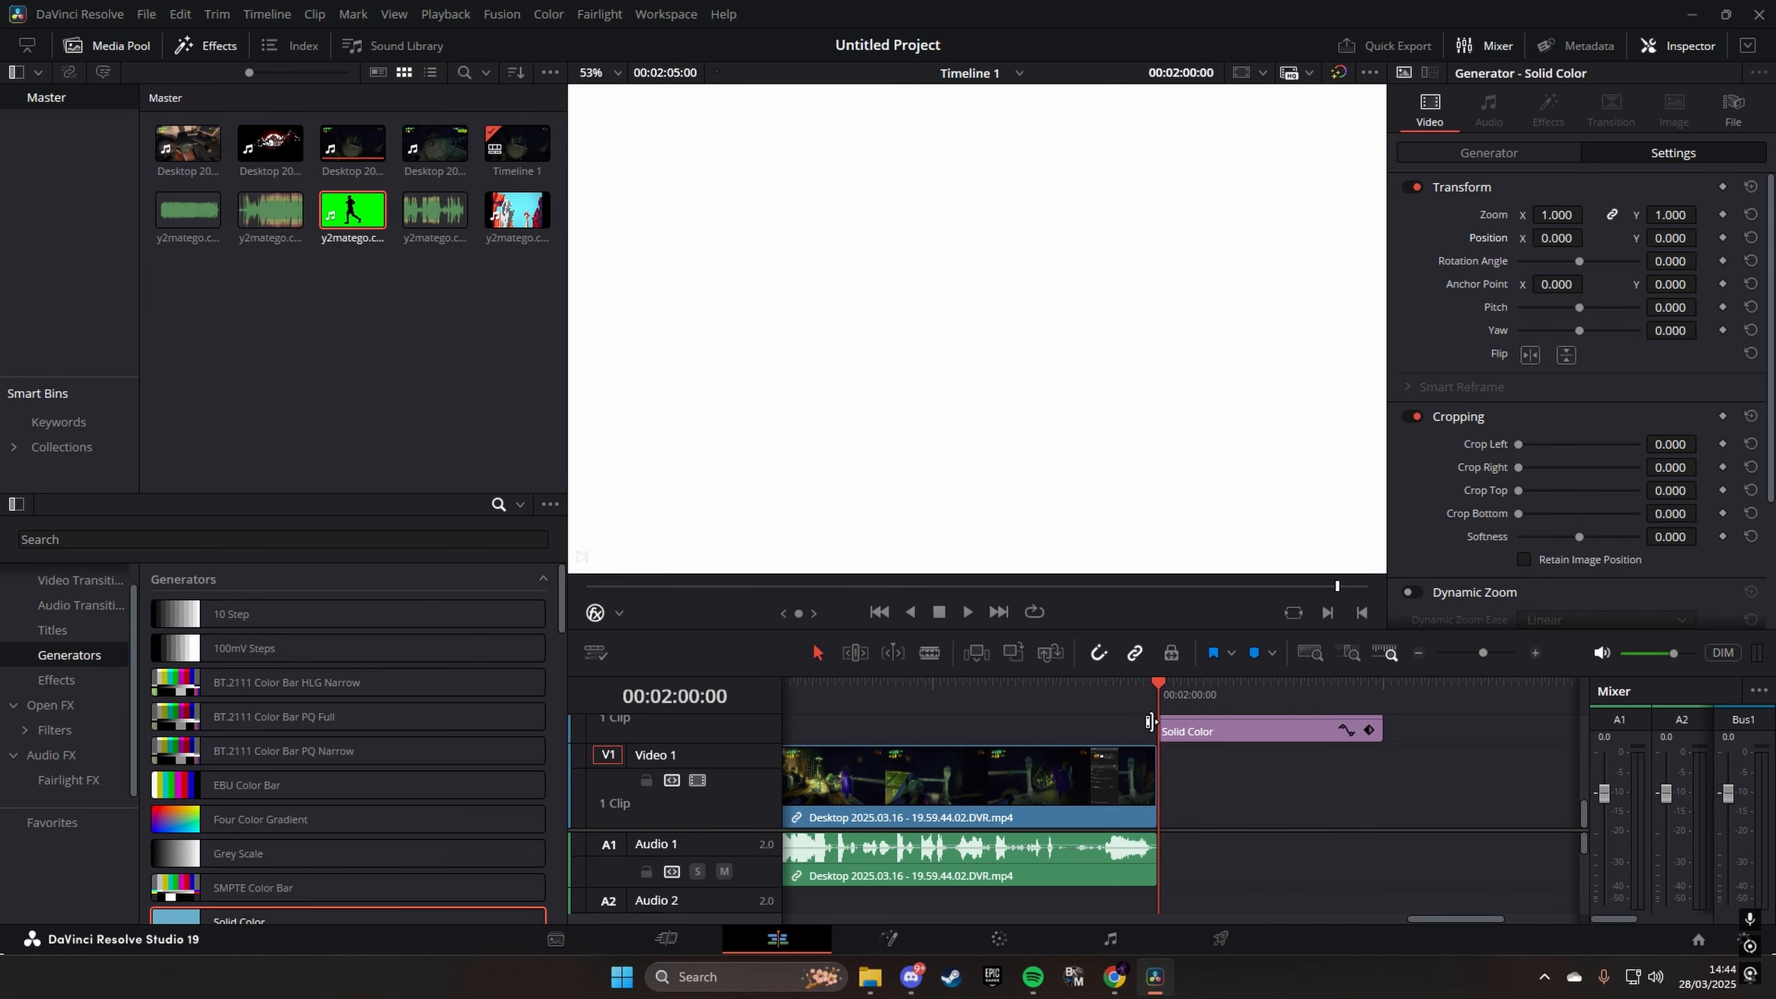
- Try the Video 1 gameplay clip's audio volume at -100.0 and 30.0, then reset the volume
{"action": "left_click", "coordinate": [1042, 693]}
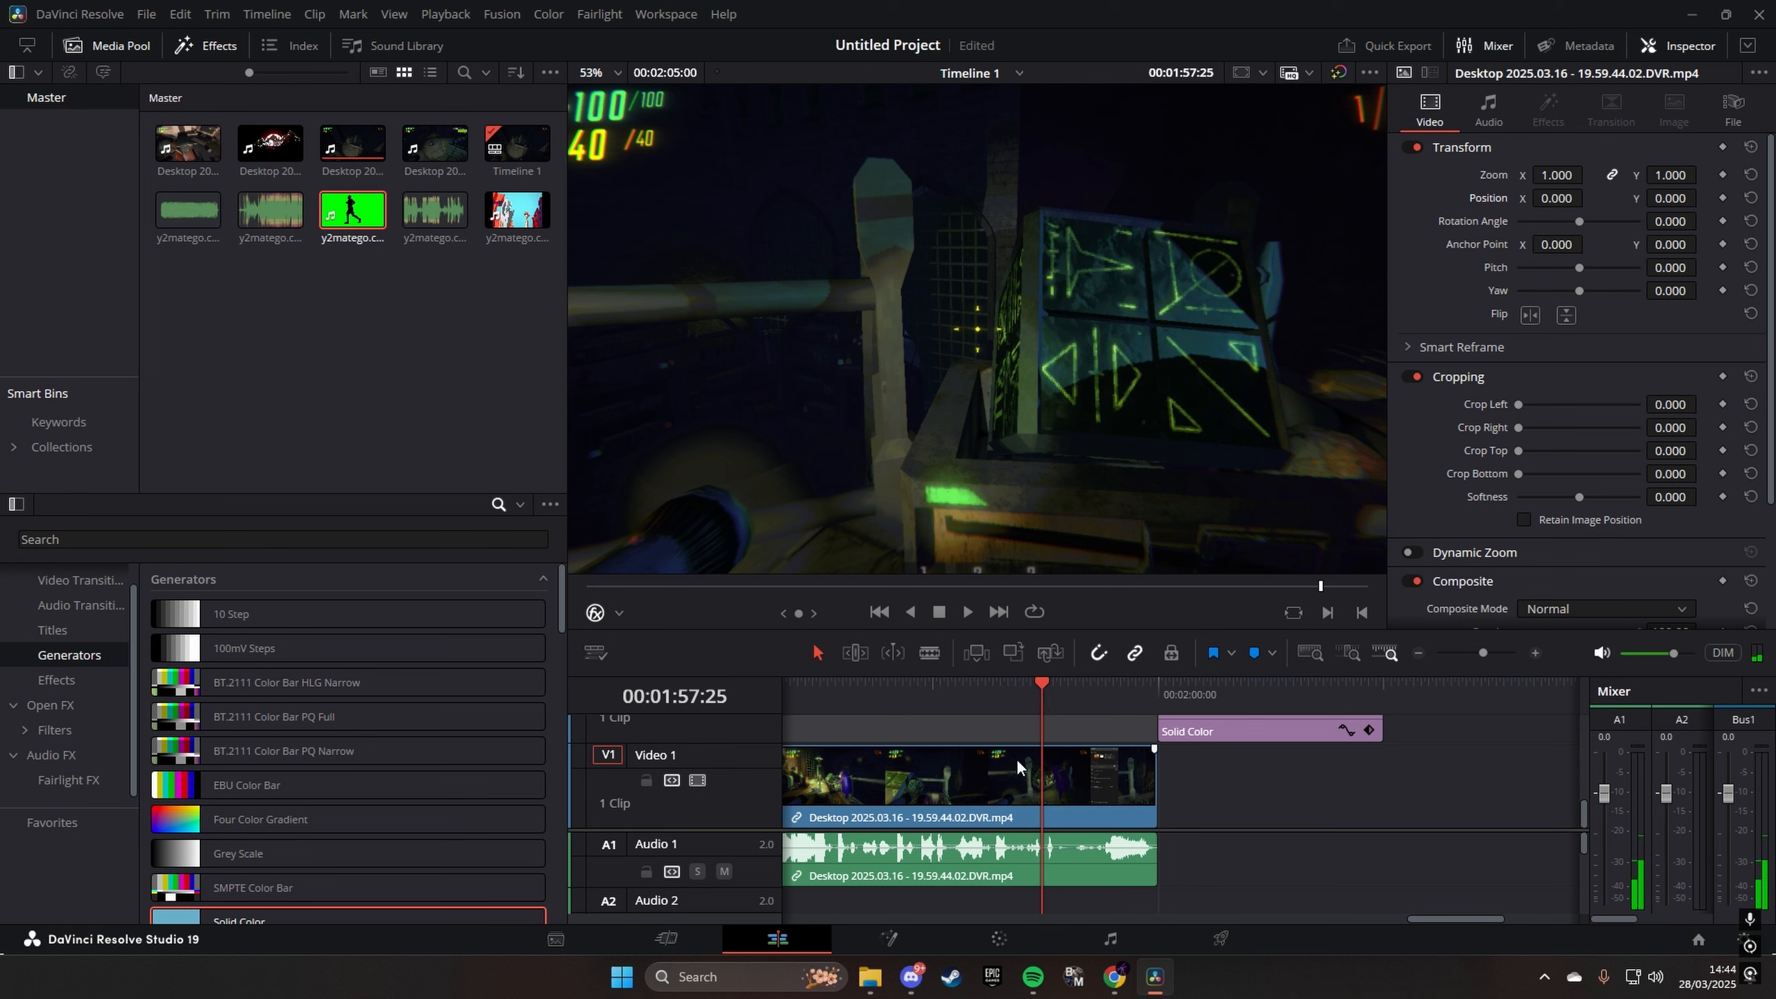
{"action": "left_click", "coordinate": [1019, 780]}
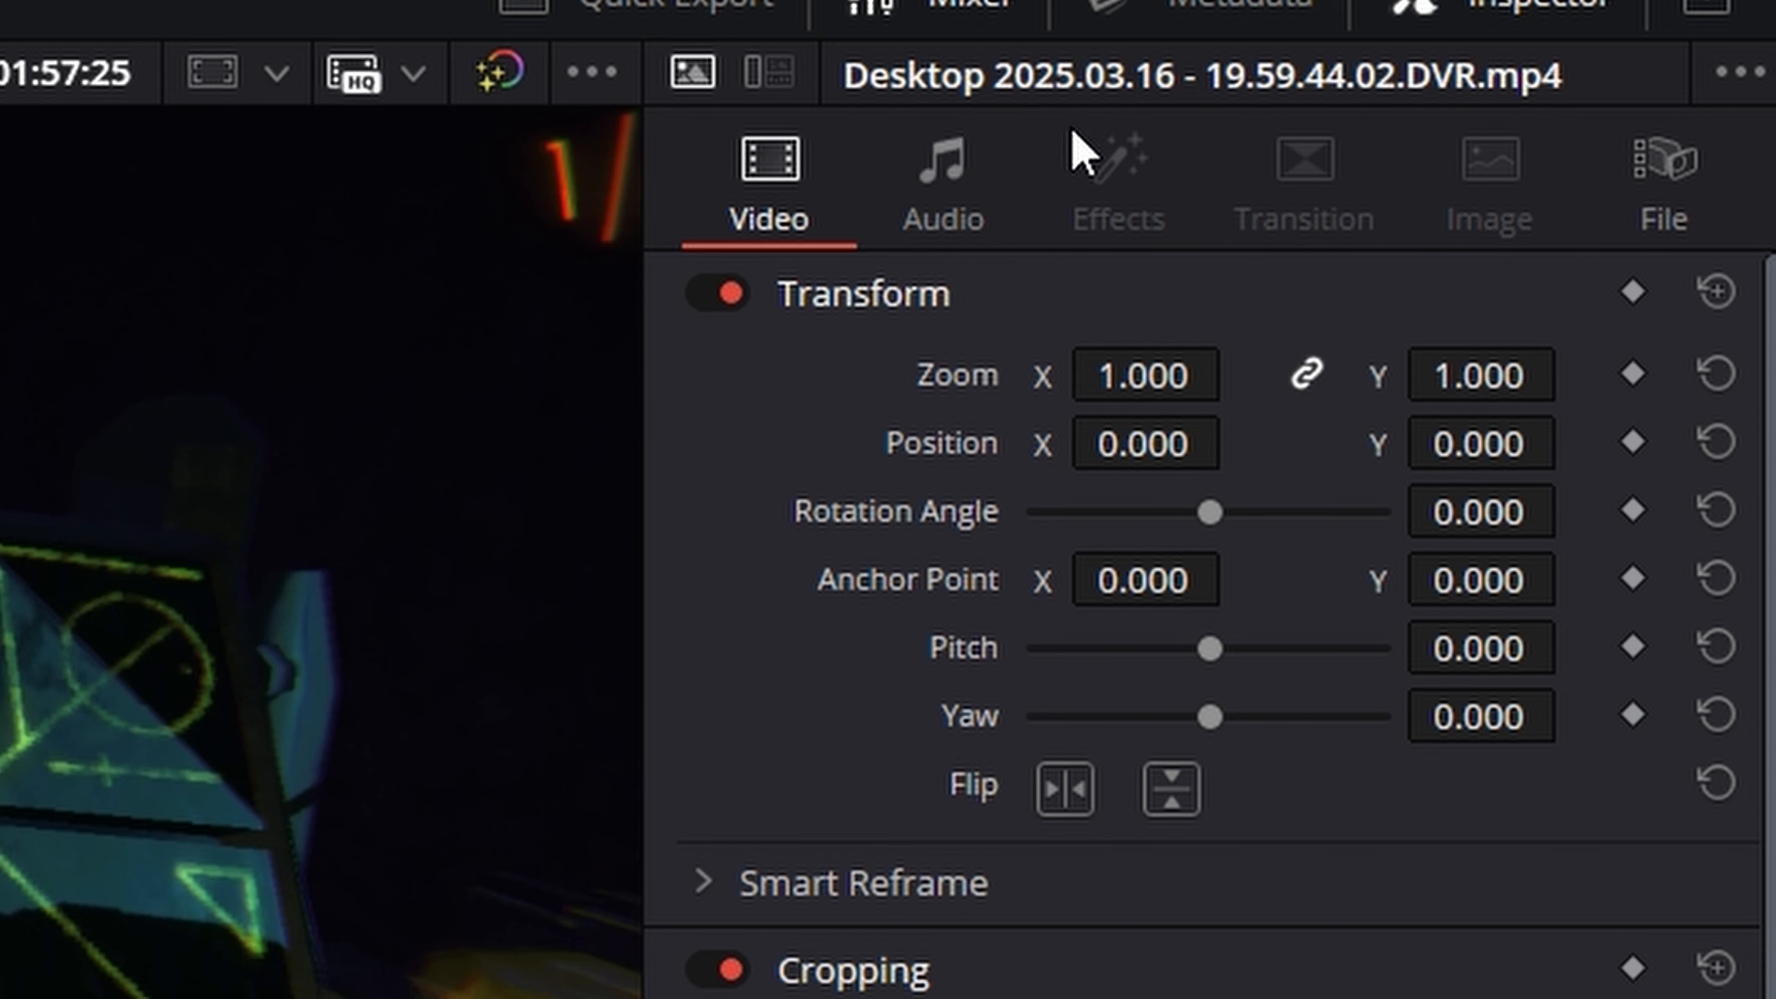
{"action": "left_click", "coordinate": [937, 183]}
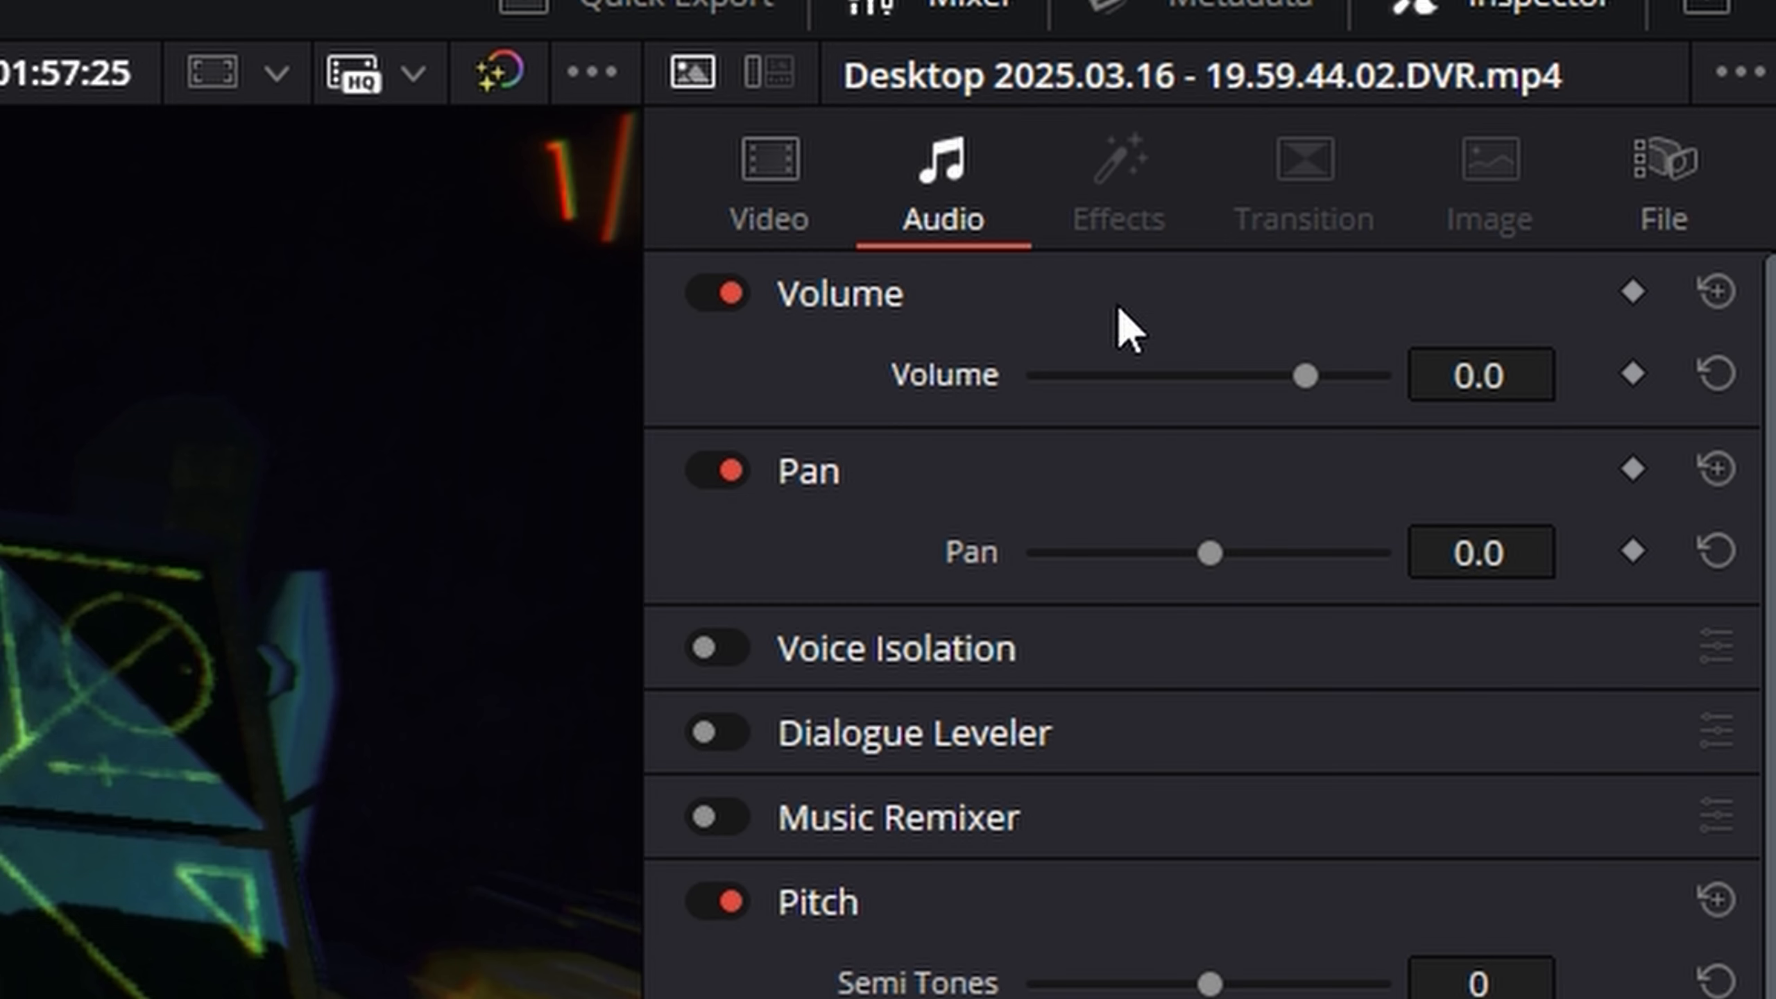
{"action": "left_click_drag", "start_coordinate": [1305, 376], "coordinate": [867, 396]}
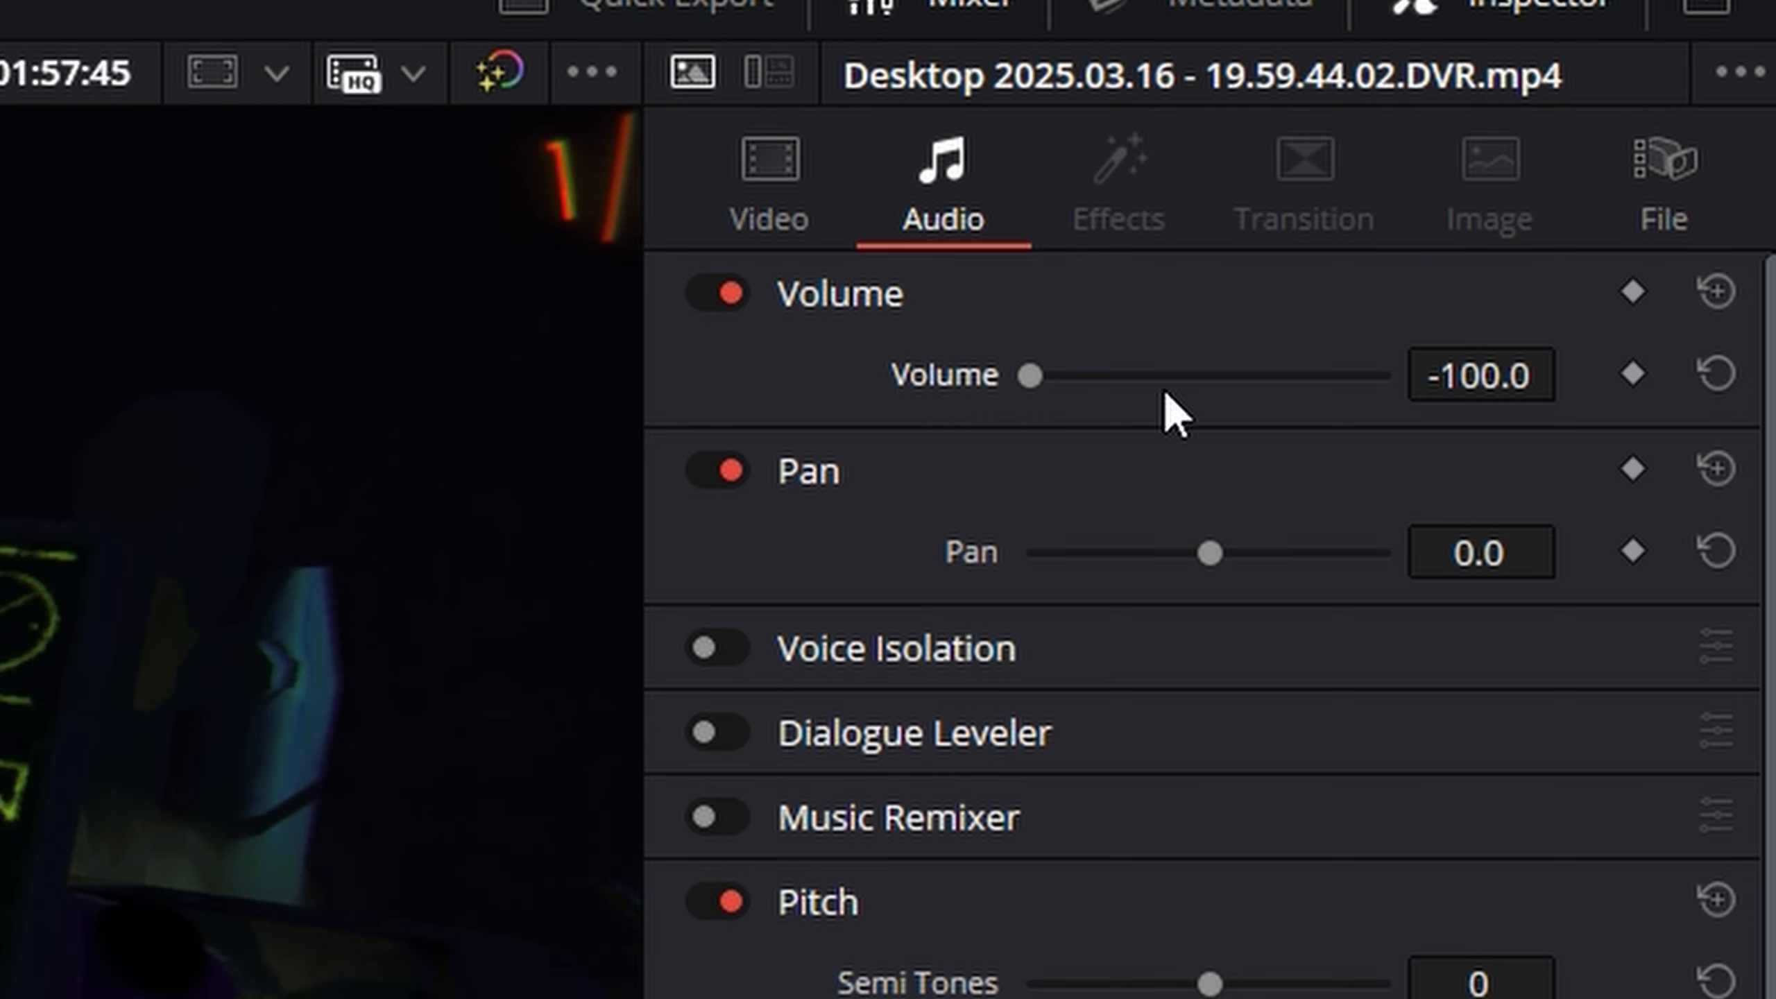
{"action": "left_click_drag", "start_coordinate": [1166, 396], "coordinate": [1725, 437]}
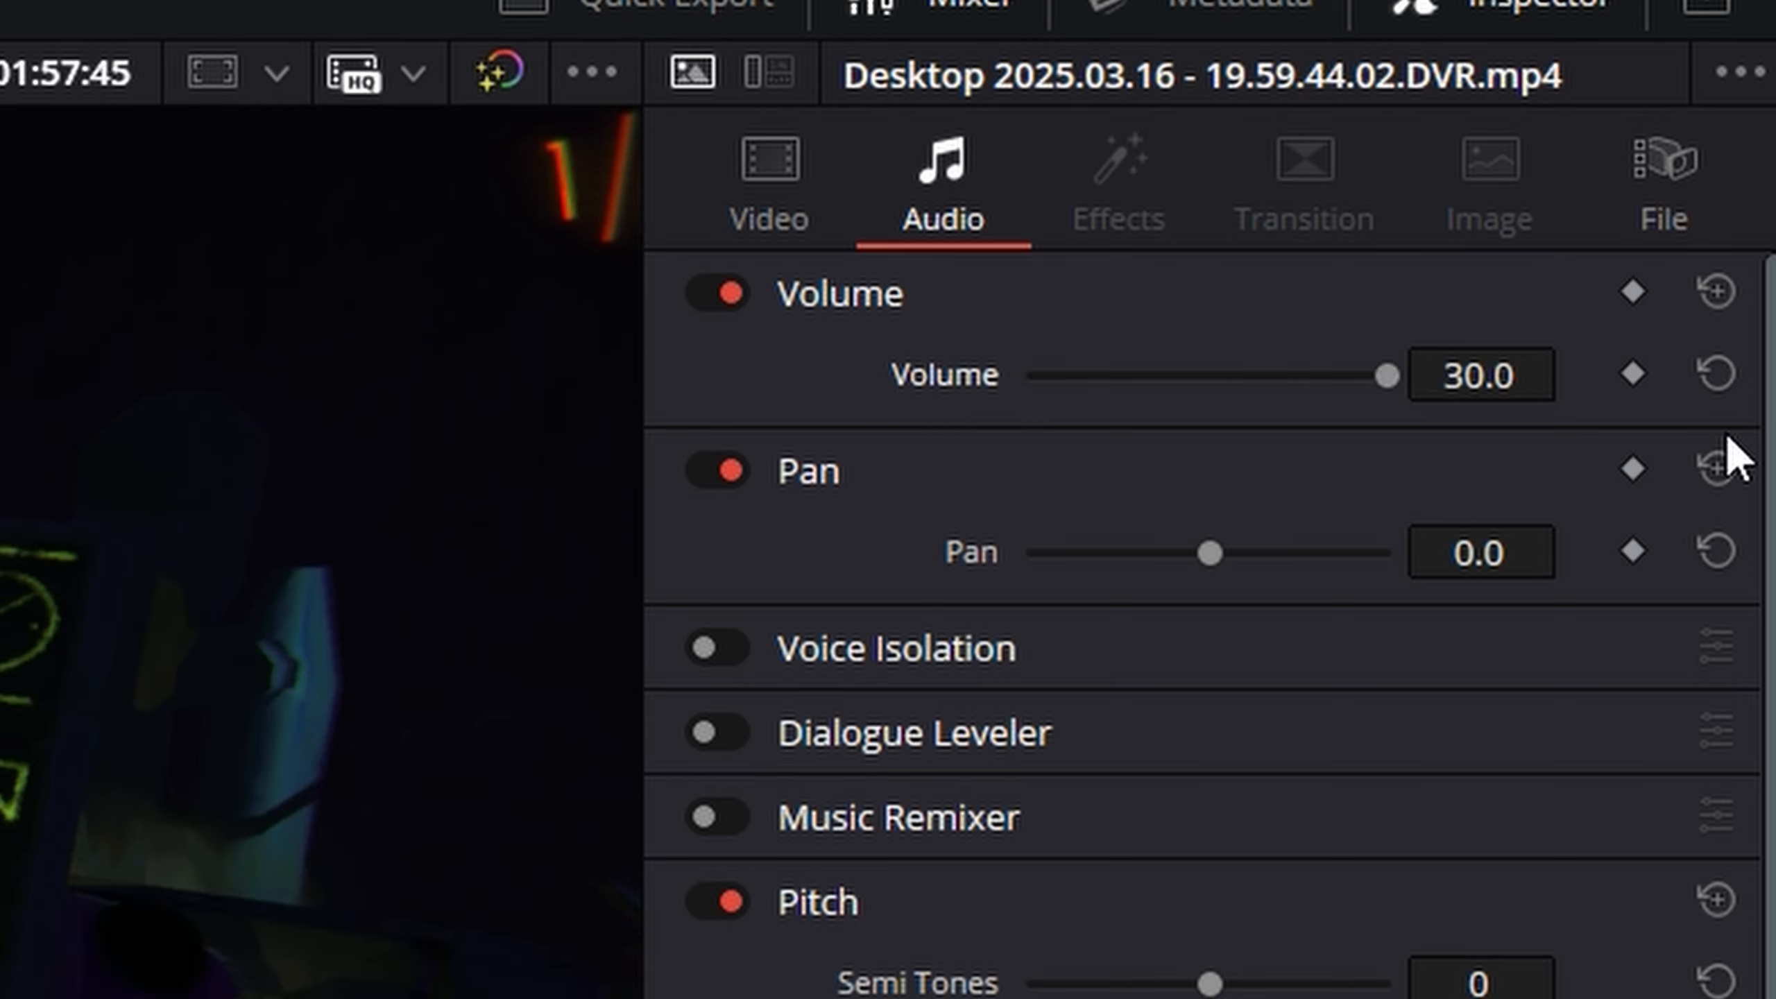
{"action": "left_click", "coordinate": [1727, 387]}
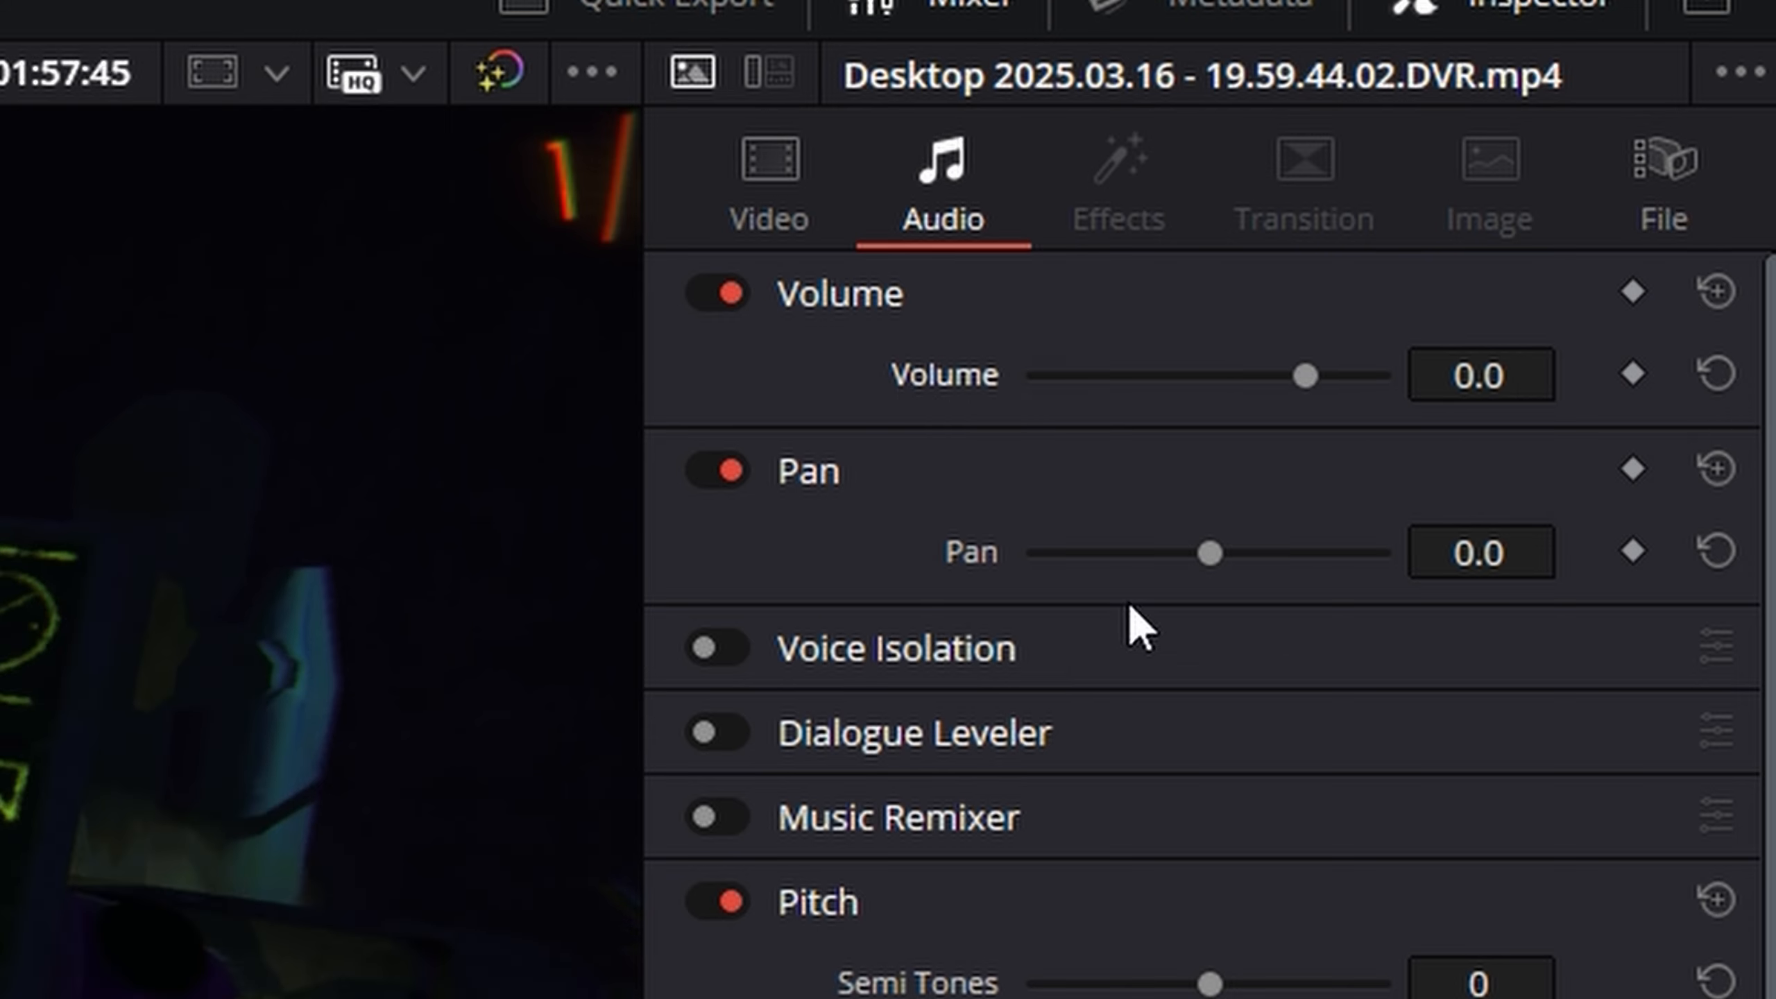
- Set the gameplay clip's audio pan to 100.0
{"action": "left_click_drag", "start_coordinate": [1223, 561], "coordinate": [1640, 588]}
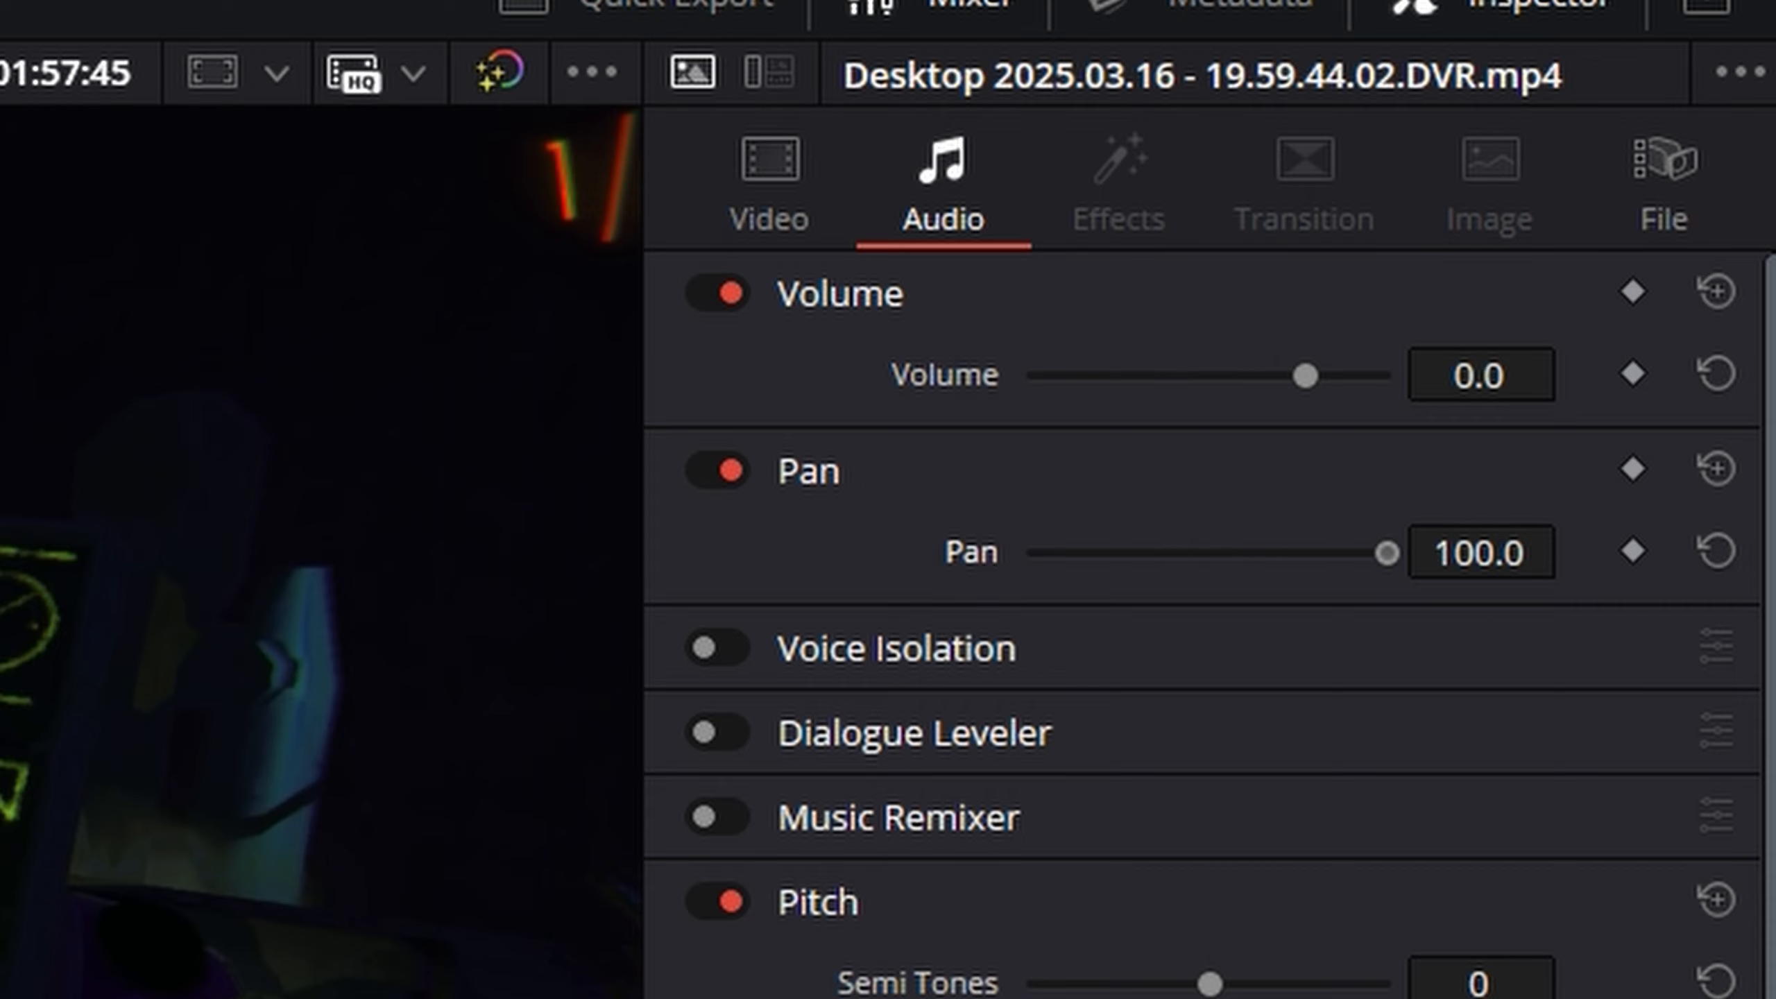
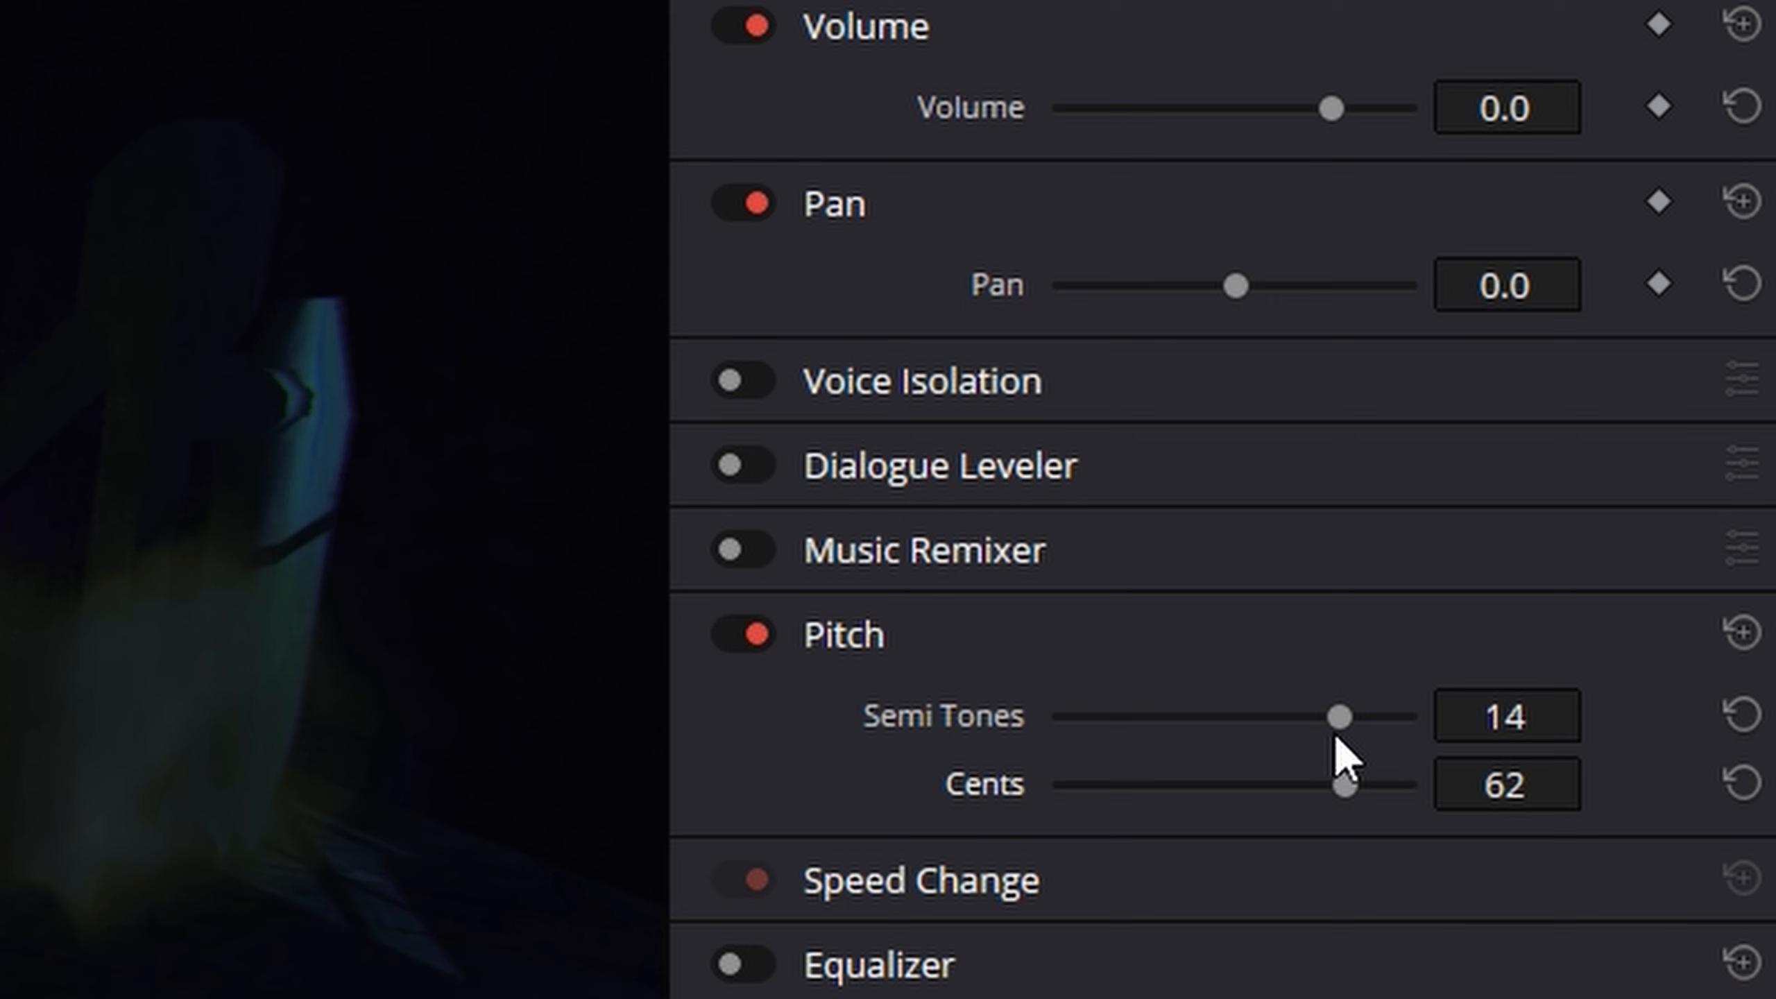
- Try shifting the gameplay clip's pitch in semi tones and cents, returning both to 0
{"action": "left_click_drag", "start_coordinate": [1337, 719], "coordinate": [1139, 718]}
{"action": "left_click", "coordinate": [1334, 784]}
{"action": "left_click_drag", "start_coordinate": [1334, 788], "coordinate": [1145, 803]}
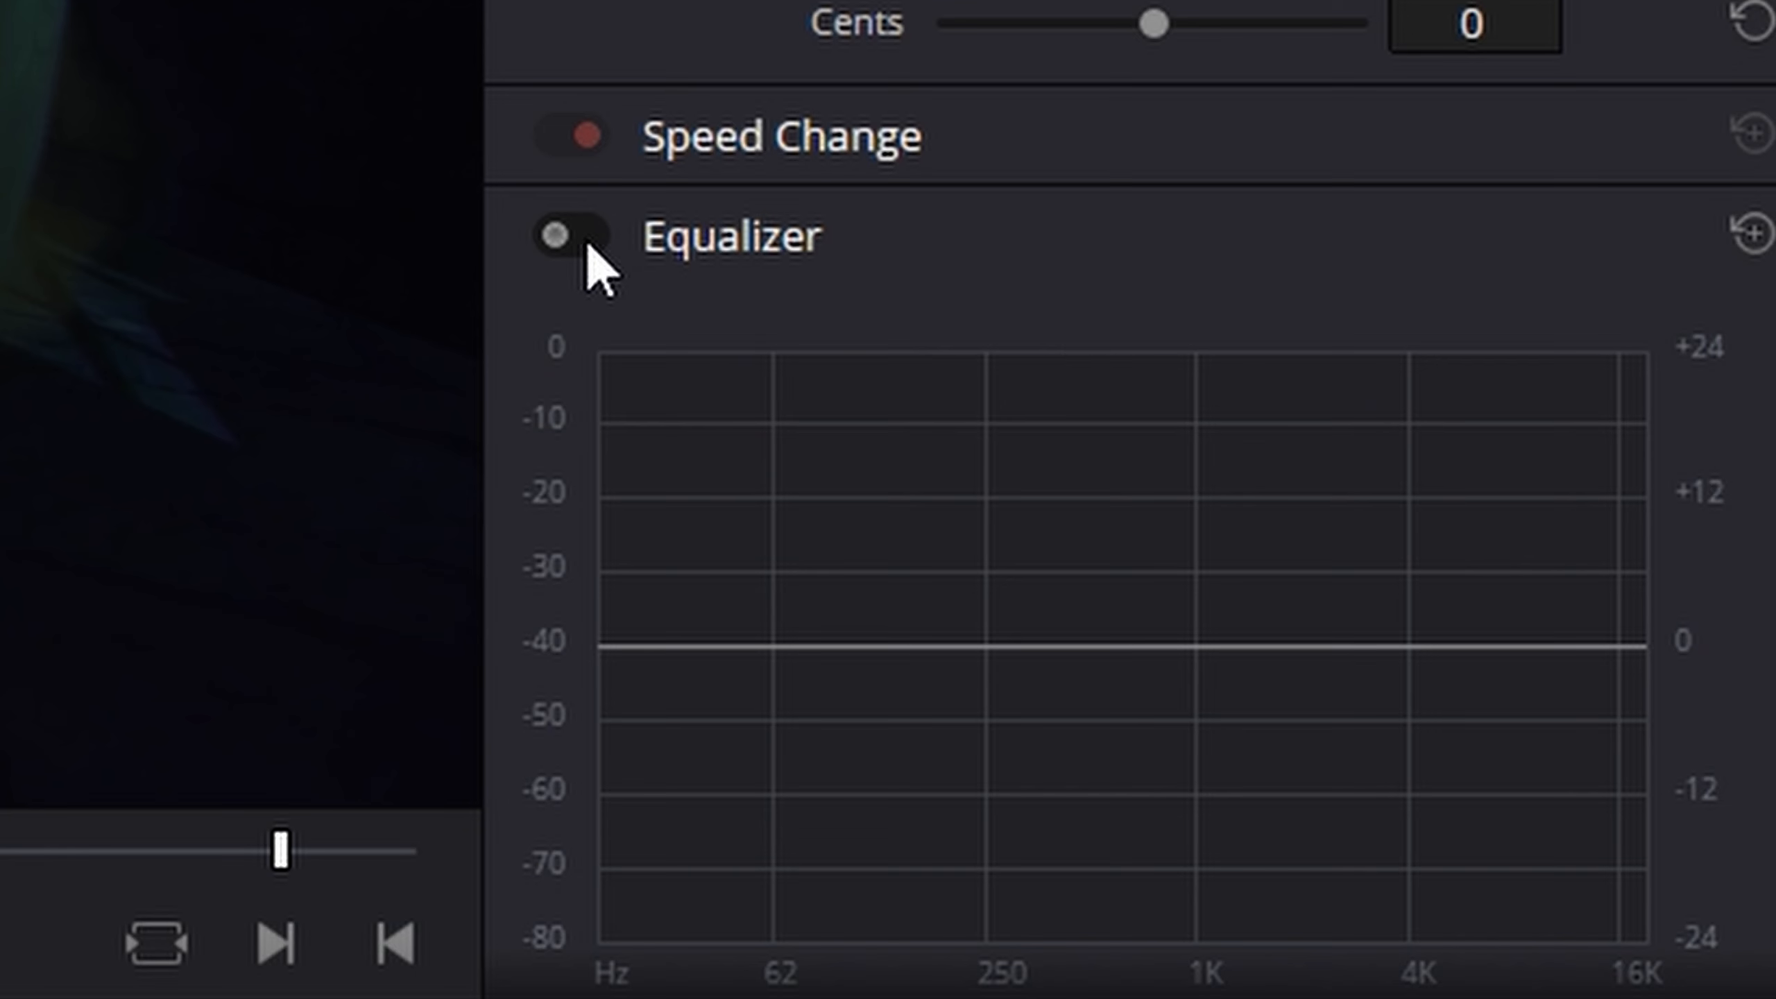
- Enable the gameplay clip's Equalizer and try shaping its curve by moving bands 1 to 4
{"action": "left_click", "coordinate": [589, 245]}
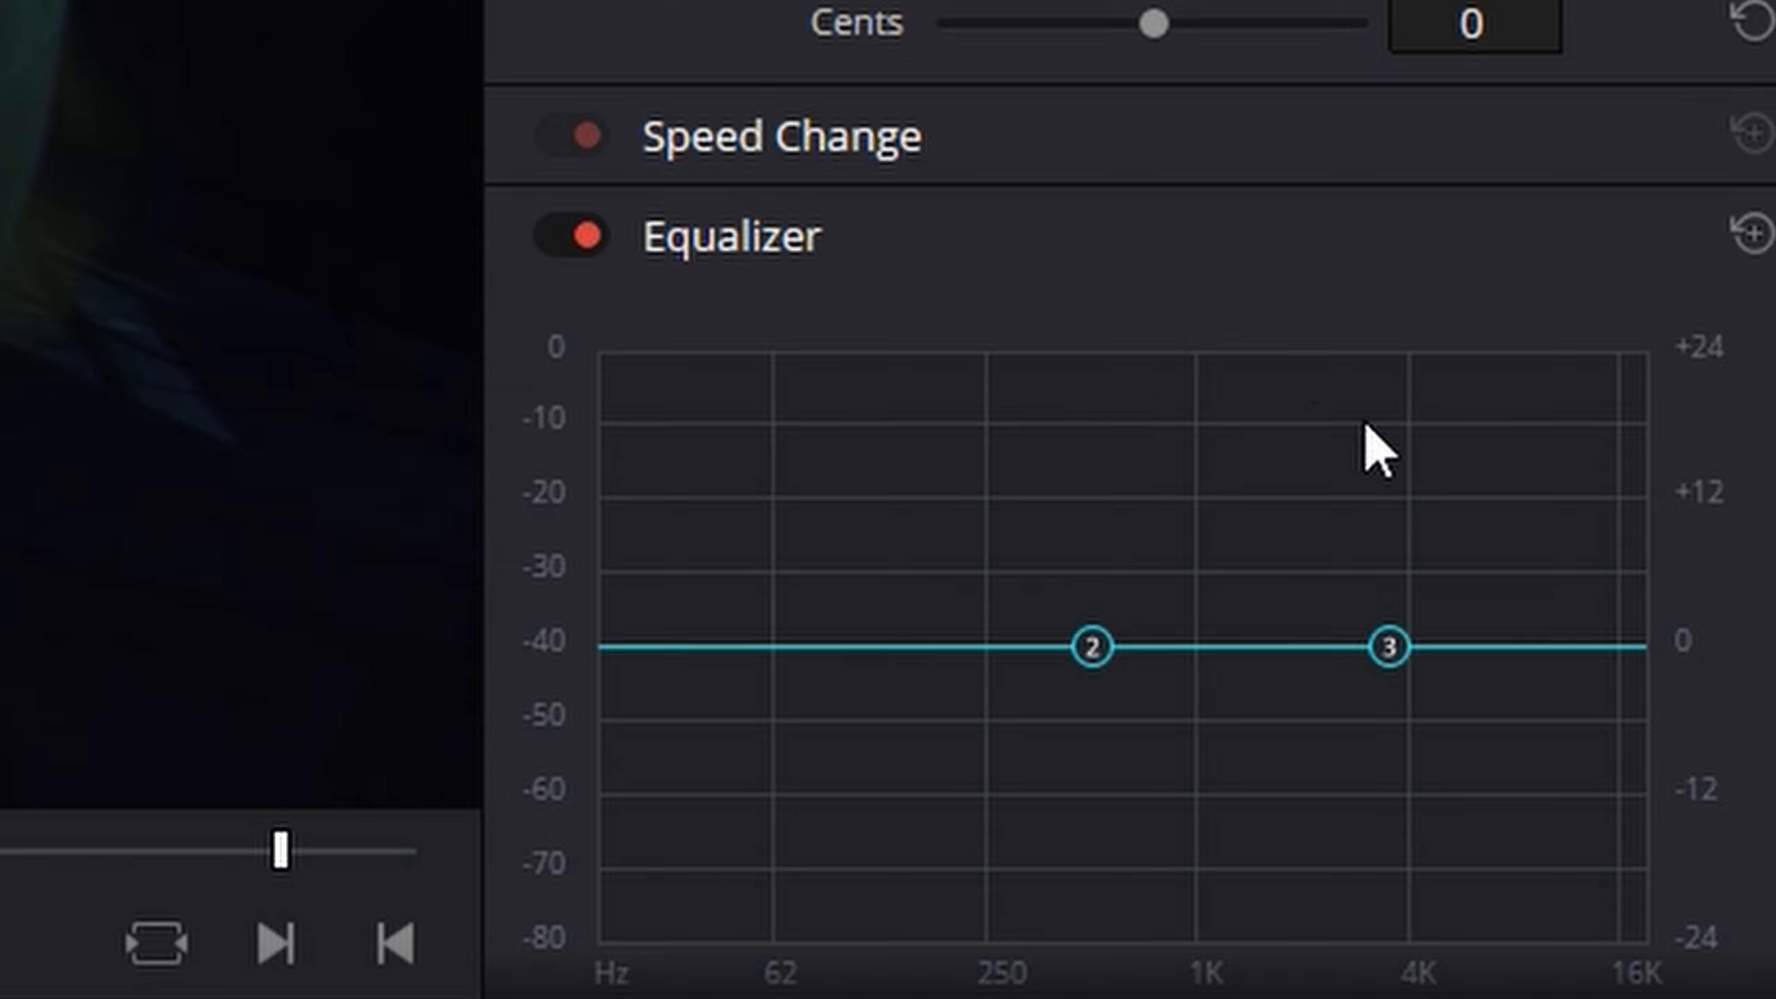
{"action": "scroll", "coordinate": [1363, 428], "scroll_direction": "down", "scroll_amount": 4}
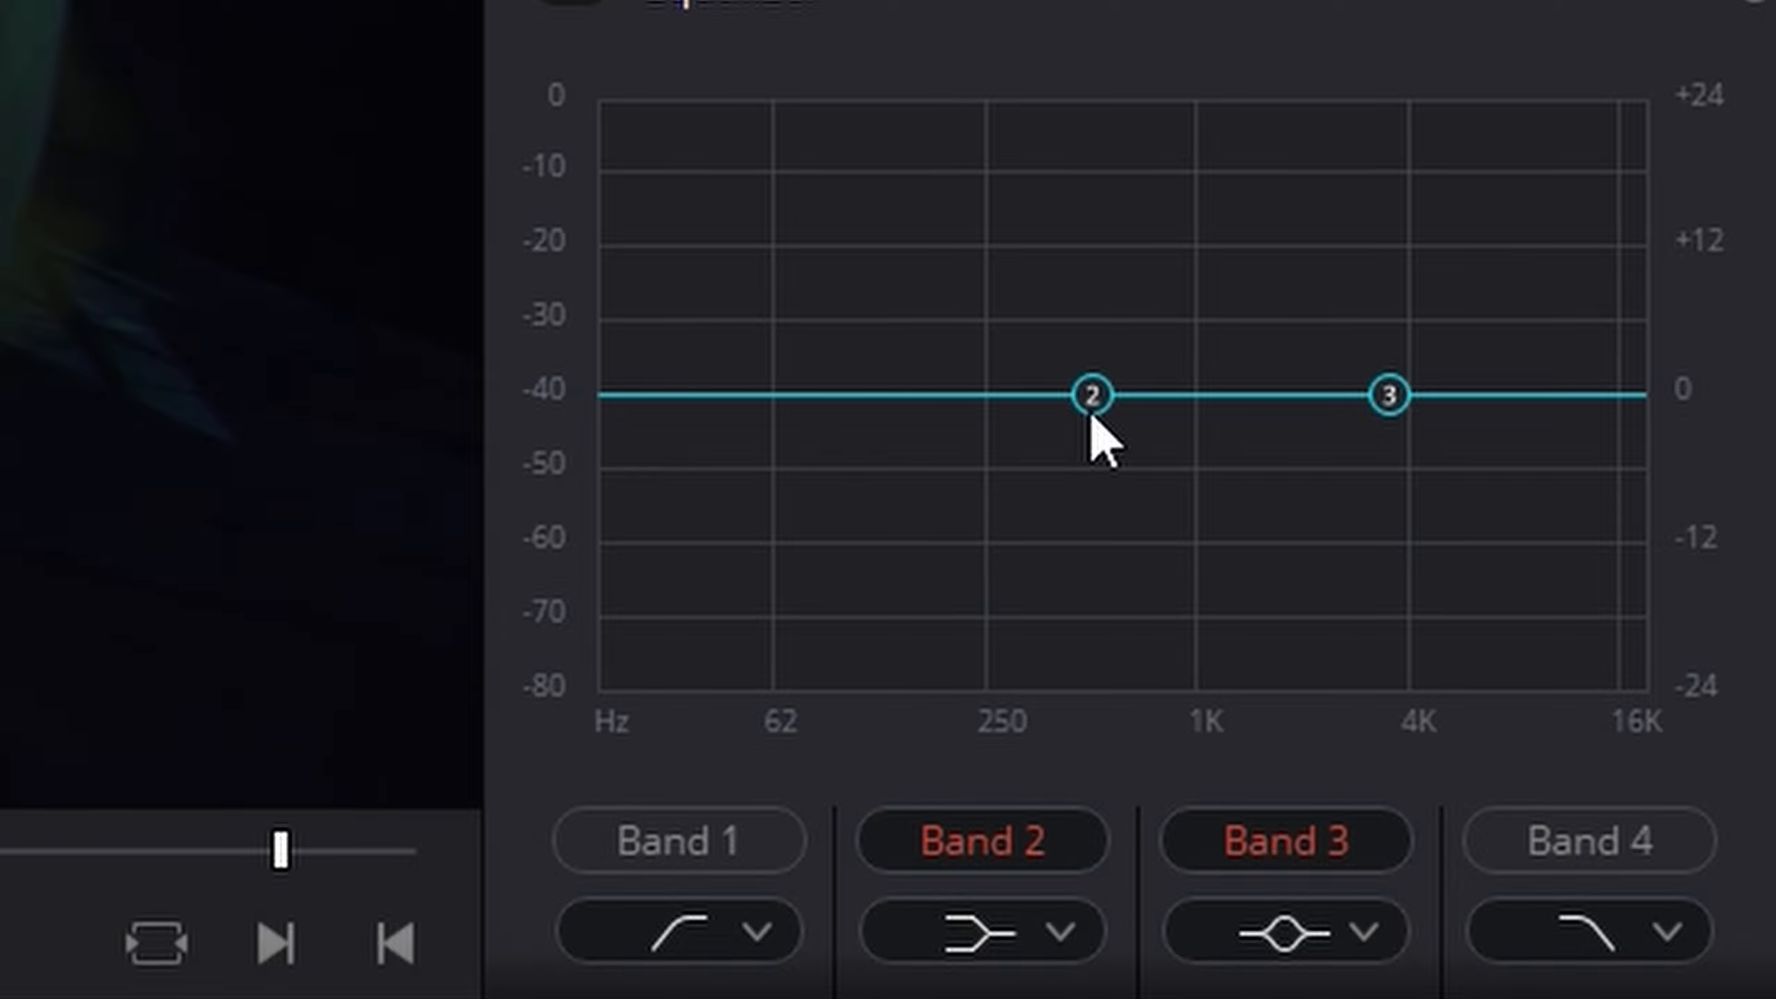
{"action": "left_click_drag", "start_coordinate": [1091, 400], "coordinate": [1641, 162]}
{"action": "left_click_drag", "start_coordinate": [1389, 396], "coordinate": [1126, 864]}
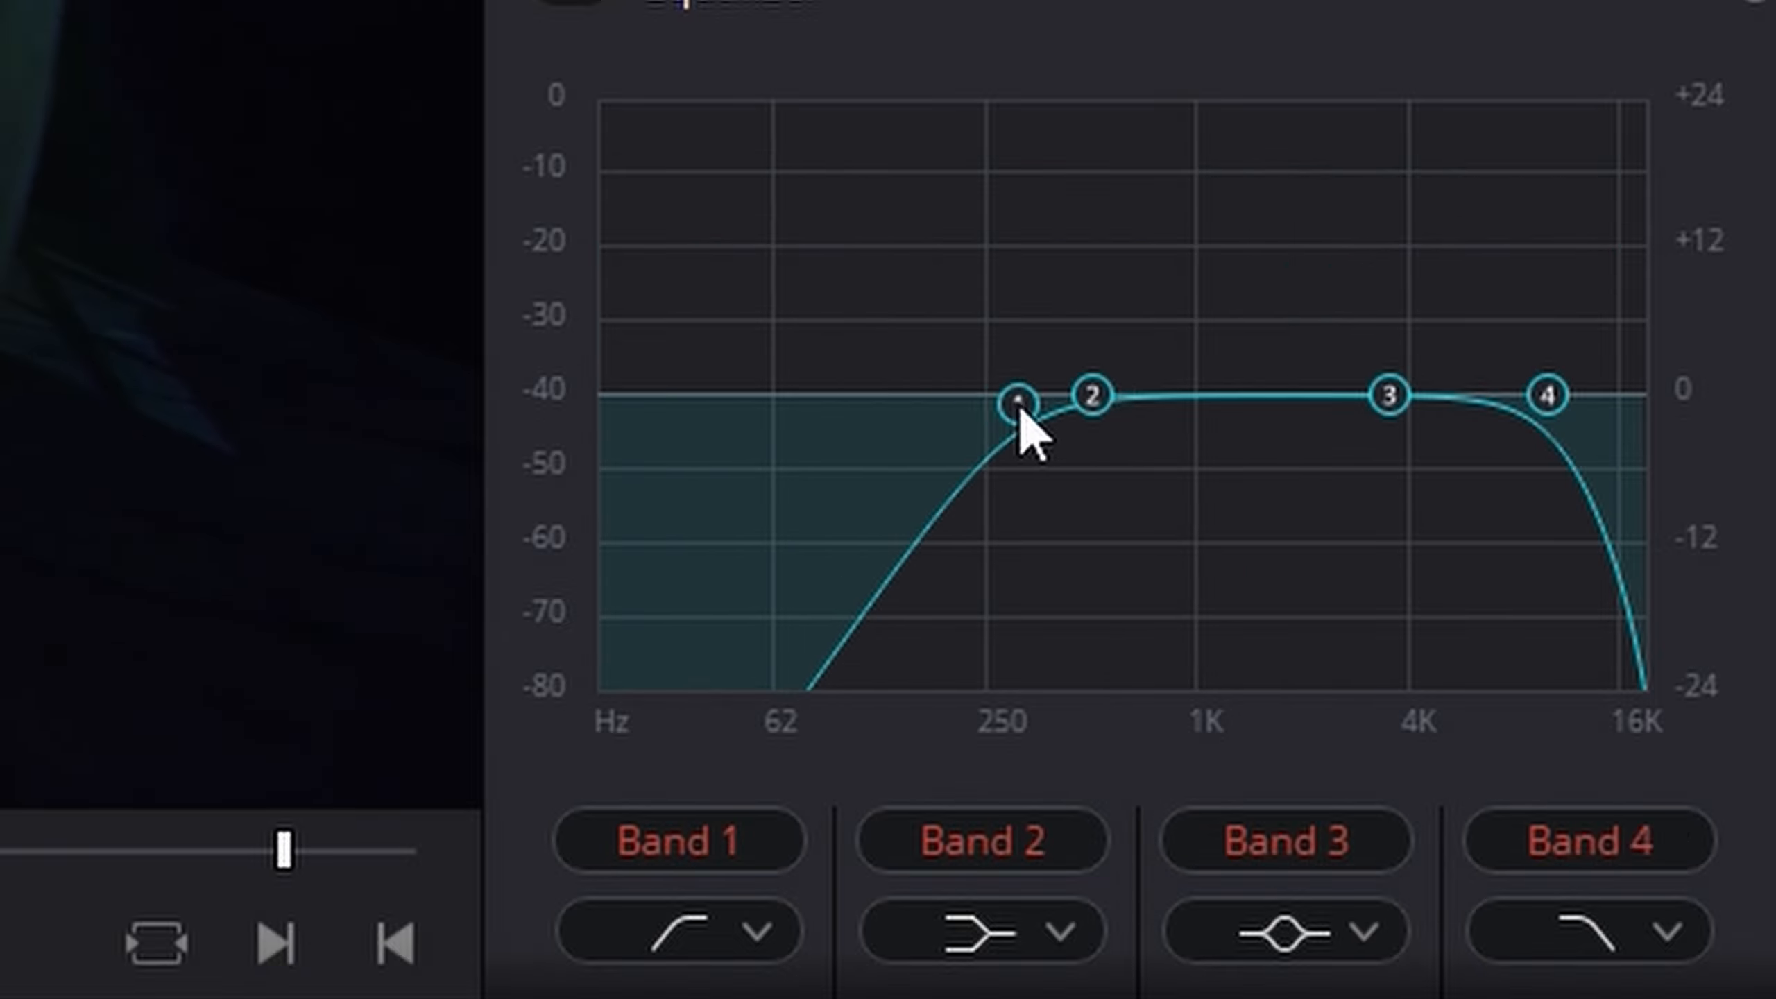
{"action": "left_click_drag", "start_coordinate": [1019, 410], "coordinate": [989, 406]}
{"action": "left_click_drag", "start_coordinate": [1541, 396], "coordinate": [1162, 415]}
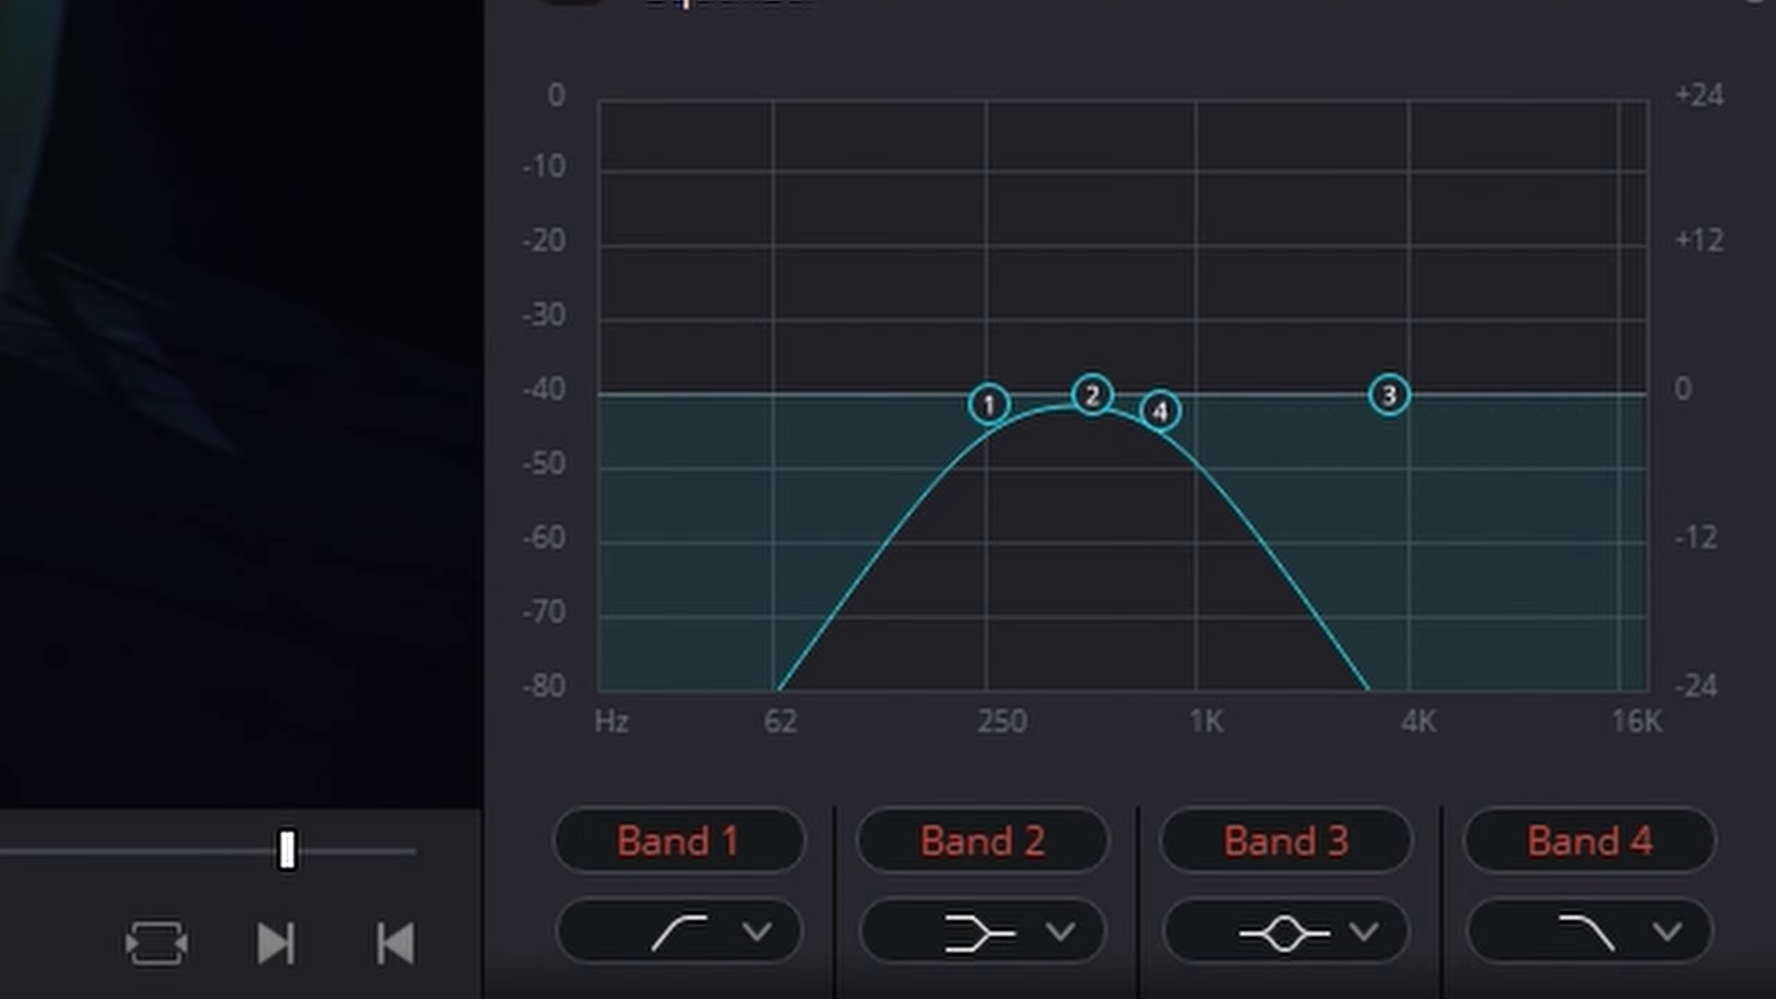
{"action": "left_click_drag", "start_coordinate": [1161, 413], "coordinate": [1027, 442]}
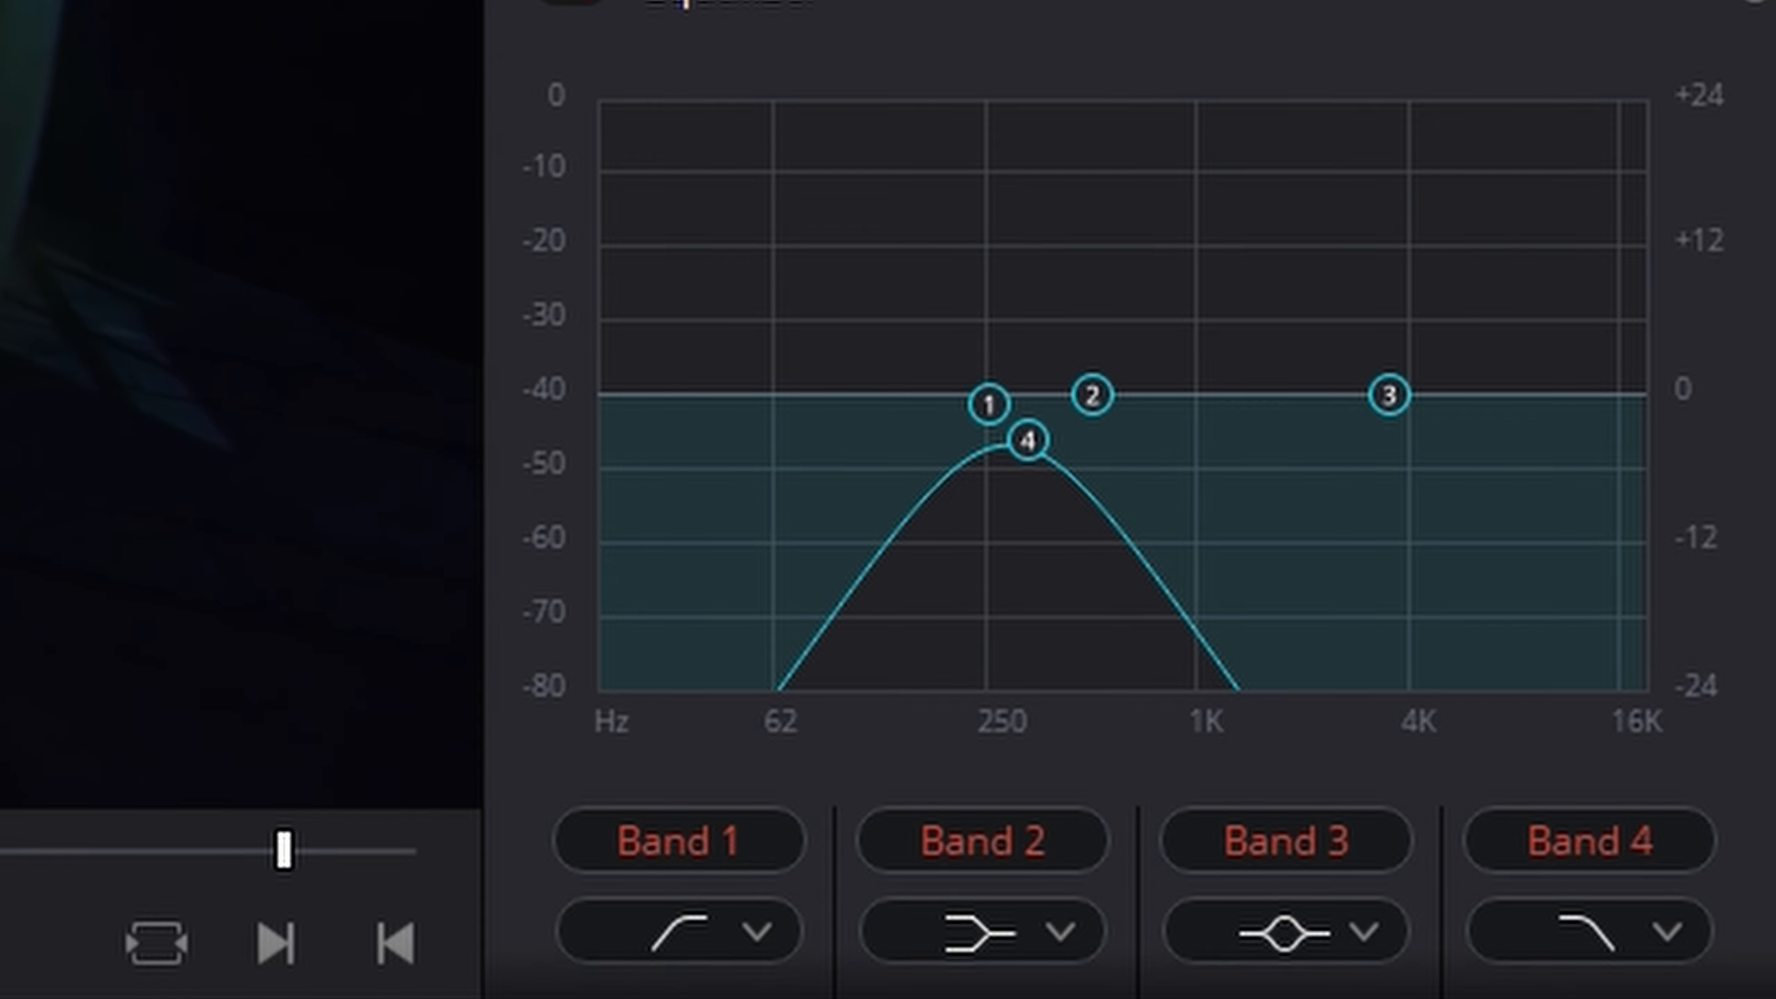
- Reset the gameplay clip's equalizer, try switching it on again, and save the project
{"action": "left_click", "coordinate": [1761, 2]}
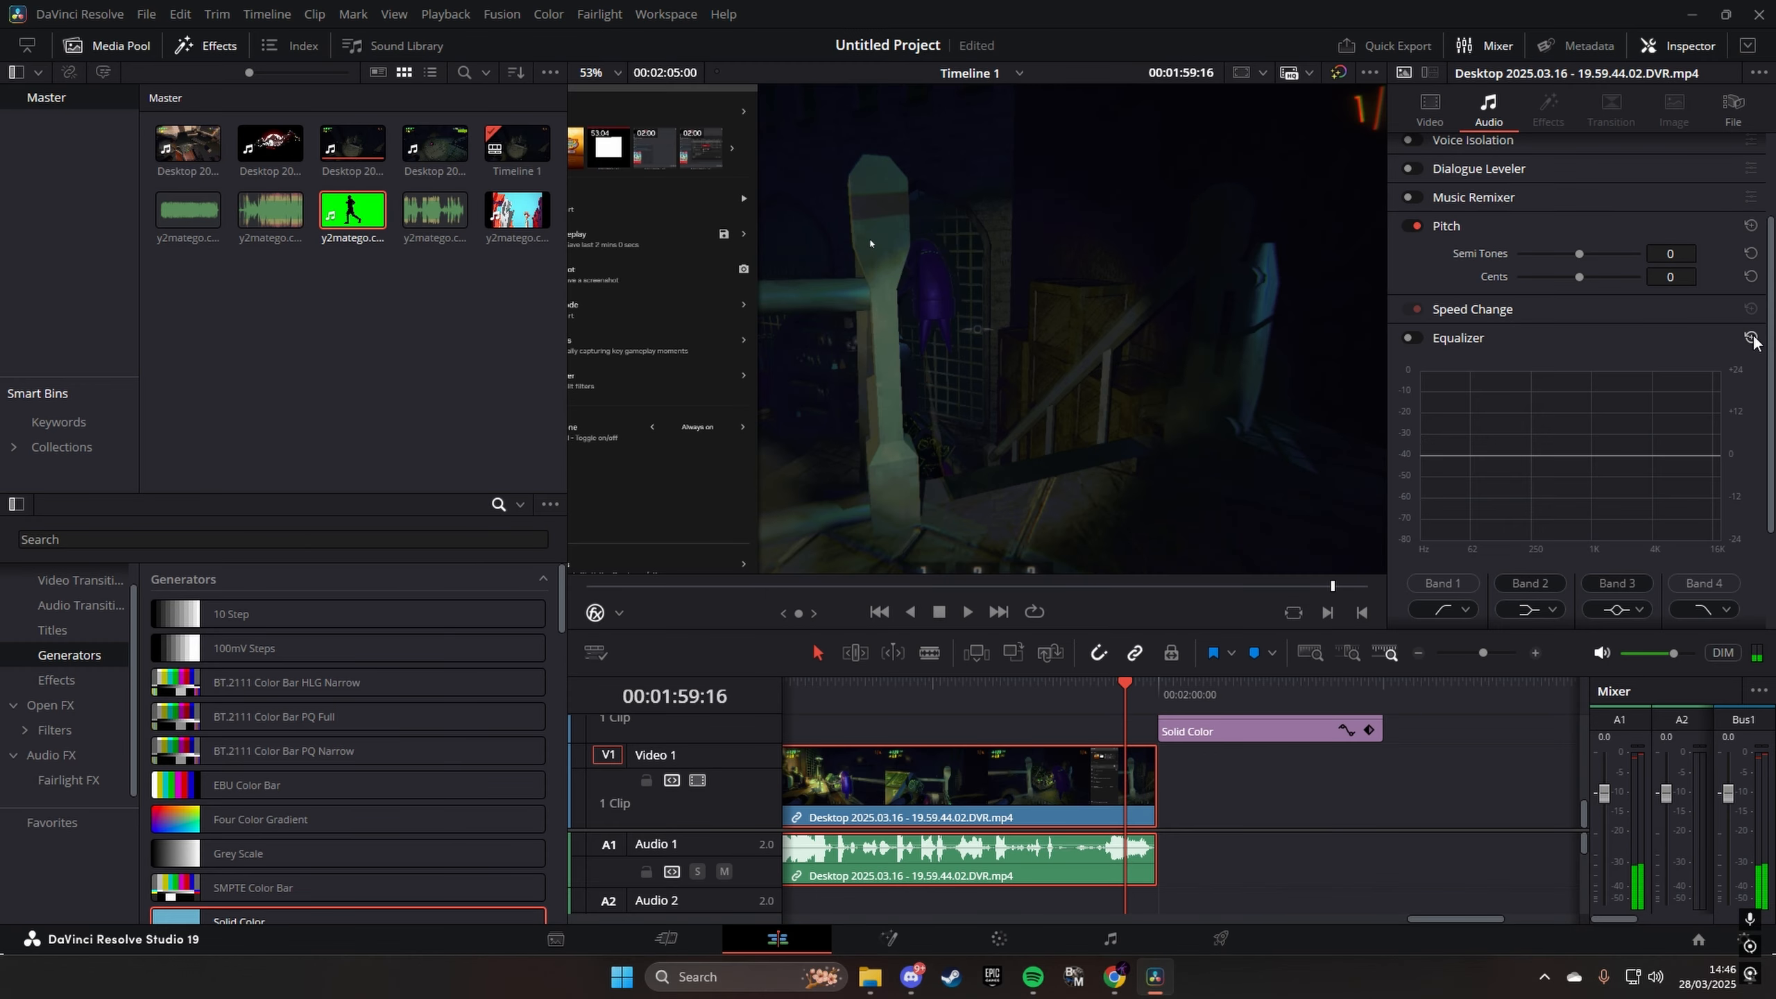
{"action": "key", "text": "ctrl+s"}
{"action": "left_click", "coordinate": [1409, 338]}
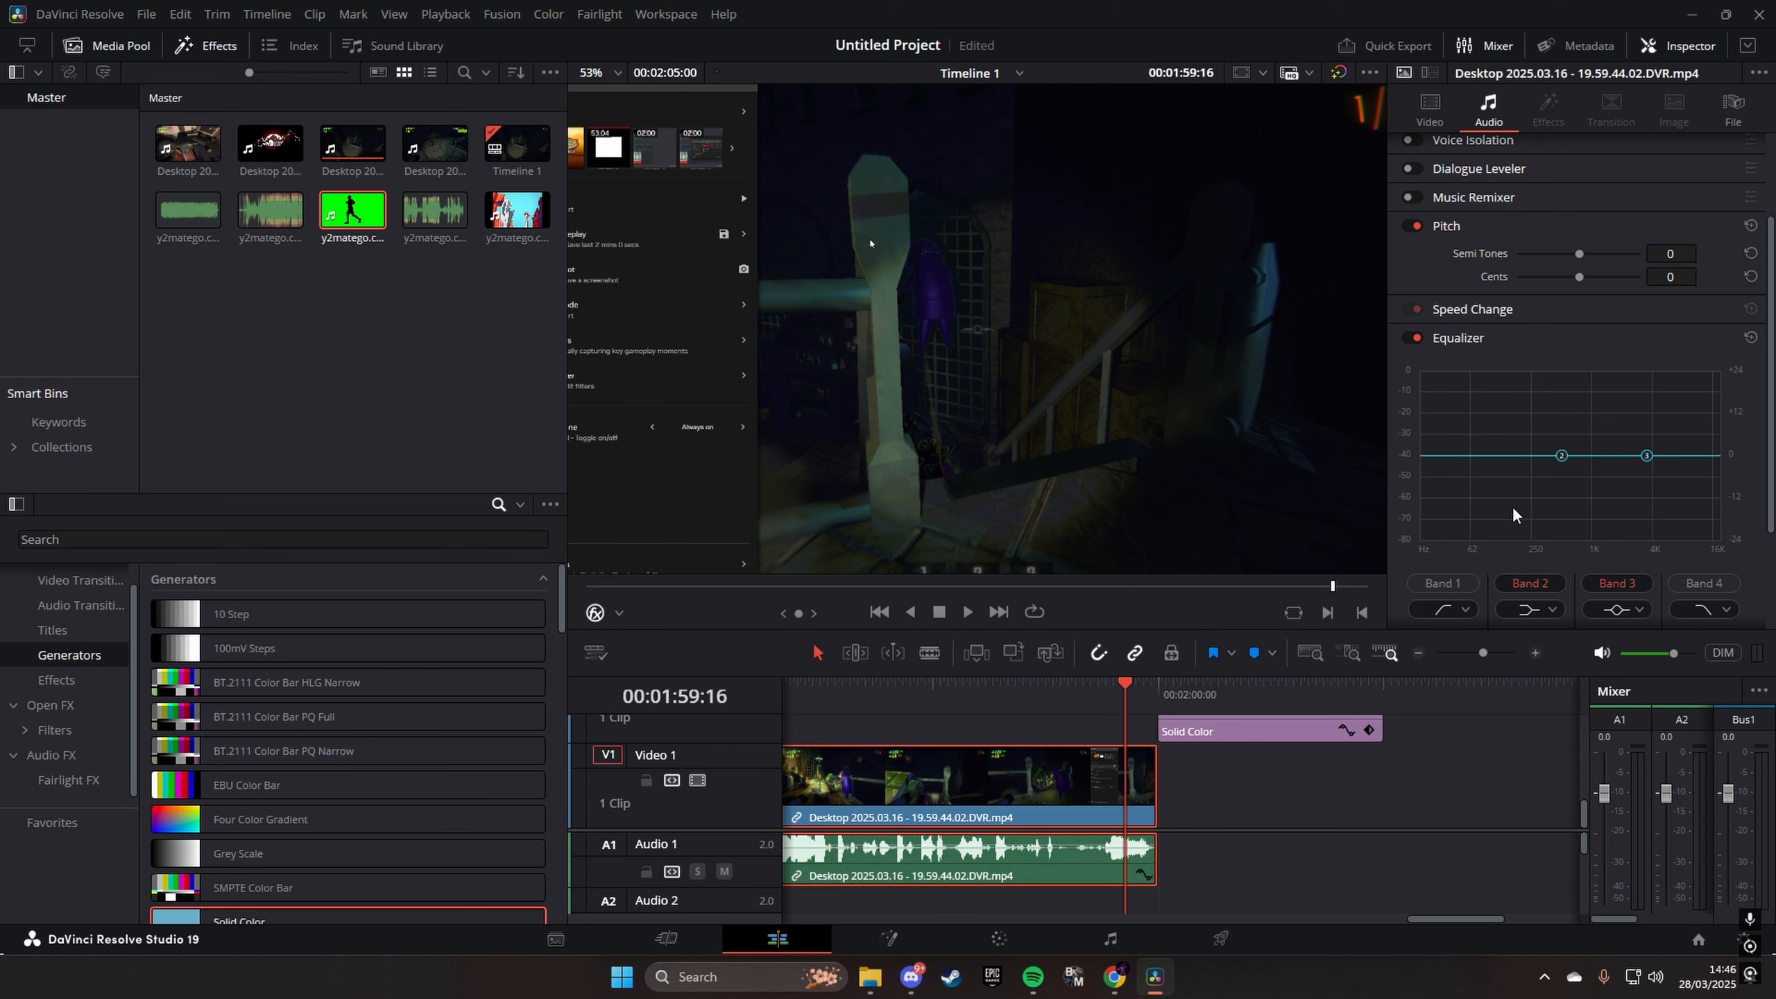
{"action": "key", "text": "ctrl+s"}
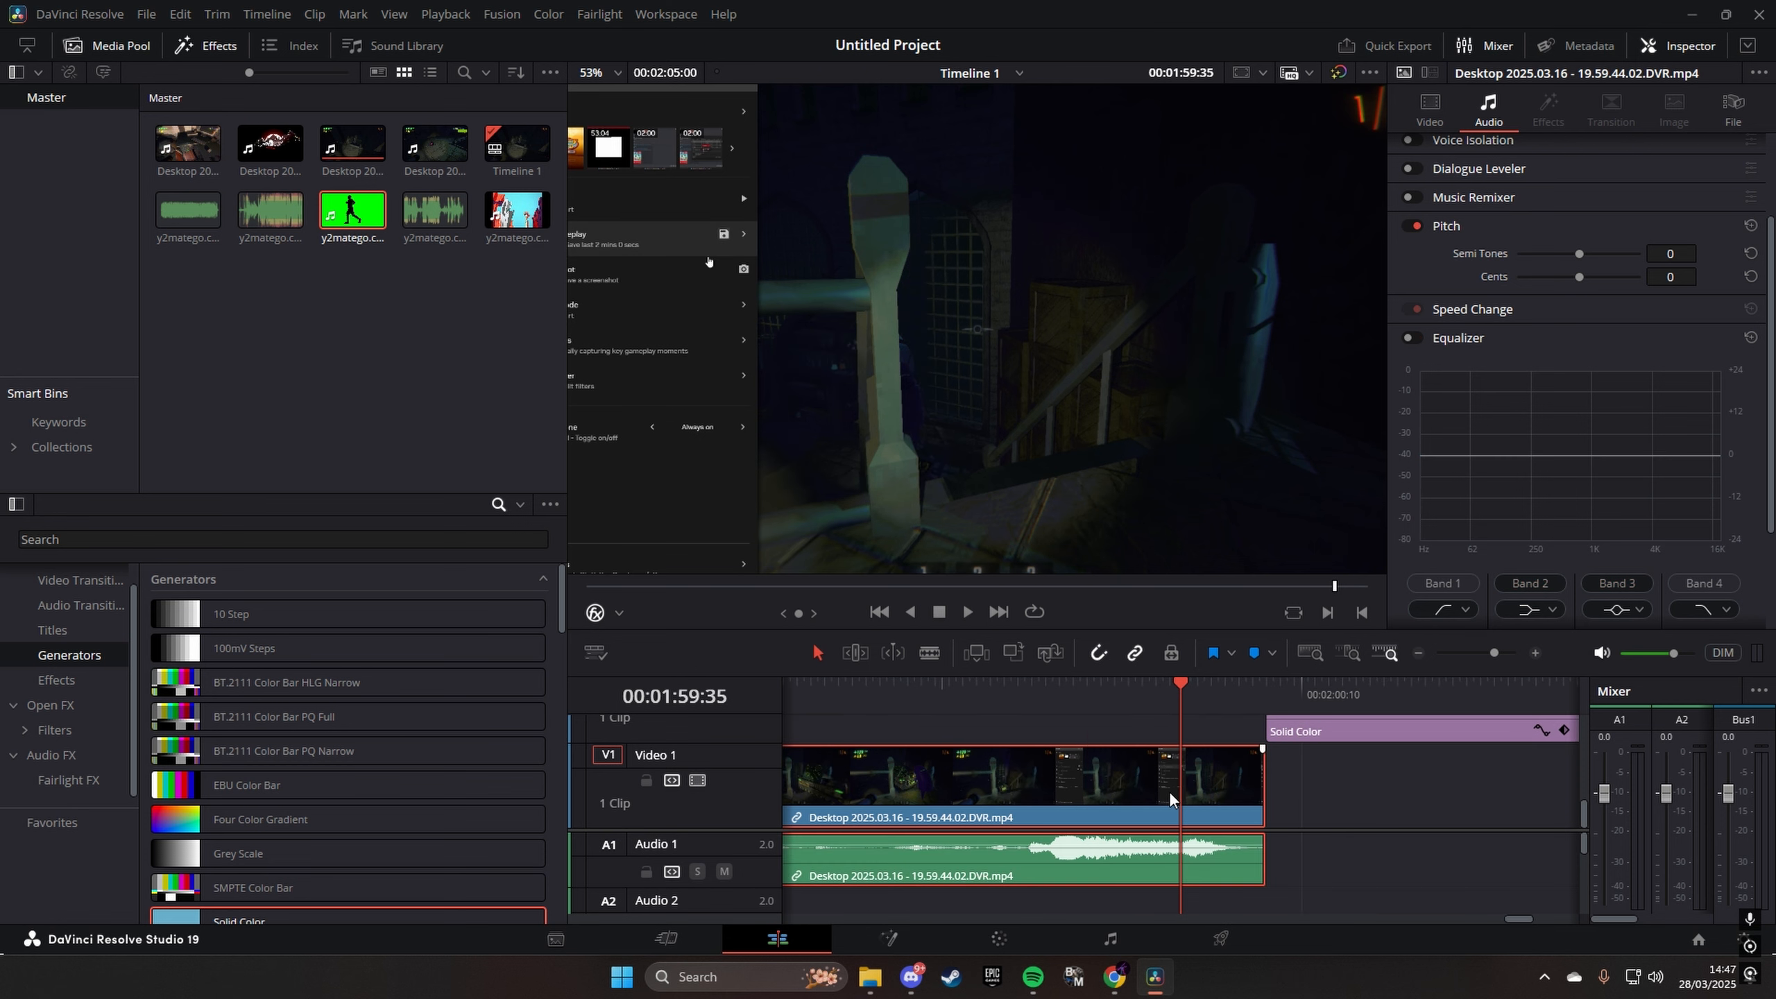
- Play the opening gameplay footage from 00:00:00:00 across the first cut and check the picture in the viewer
{"action": "left_click_drag", "start_coordinate": [1494, 656], "coordinate": [1484, 669]}
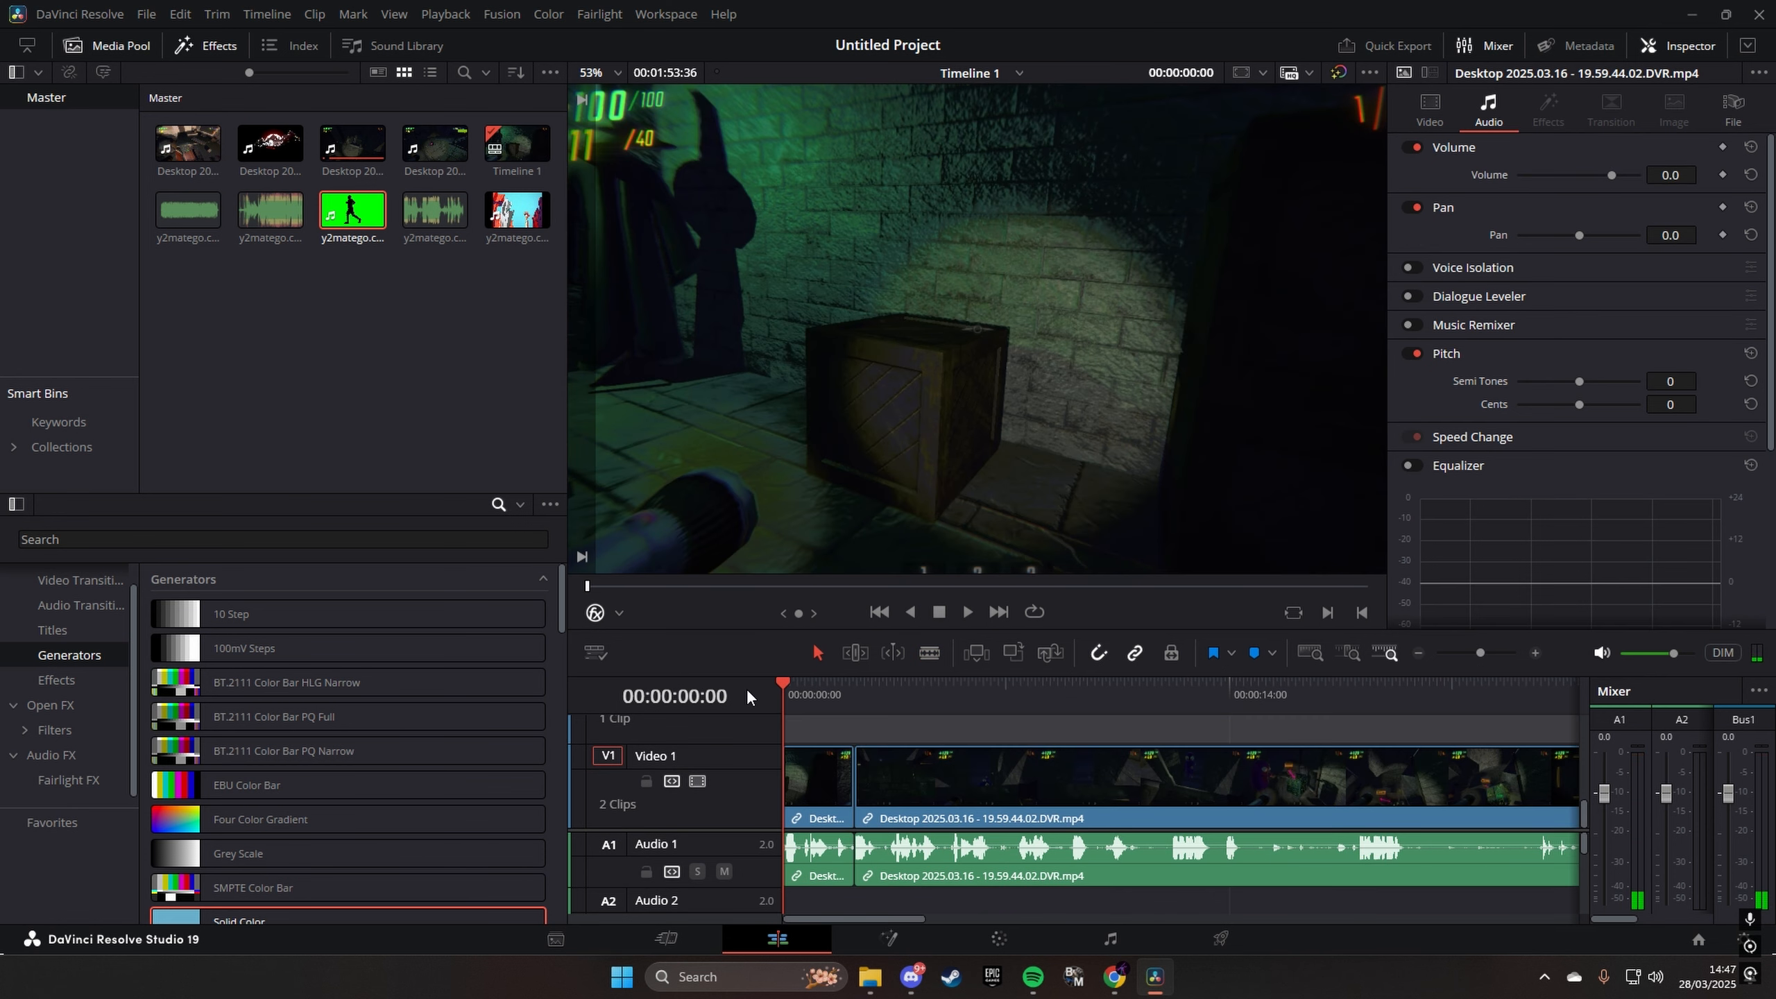
{"action": "key", "text": "space"}
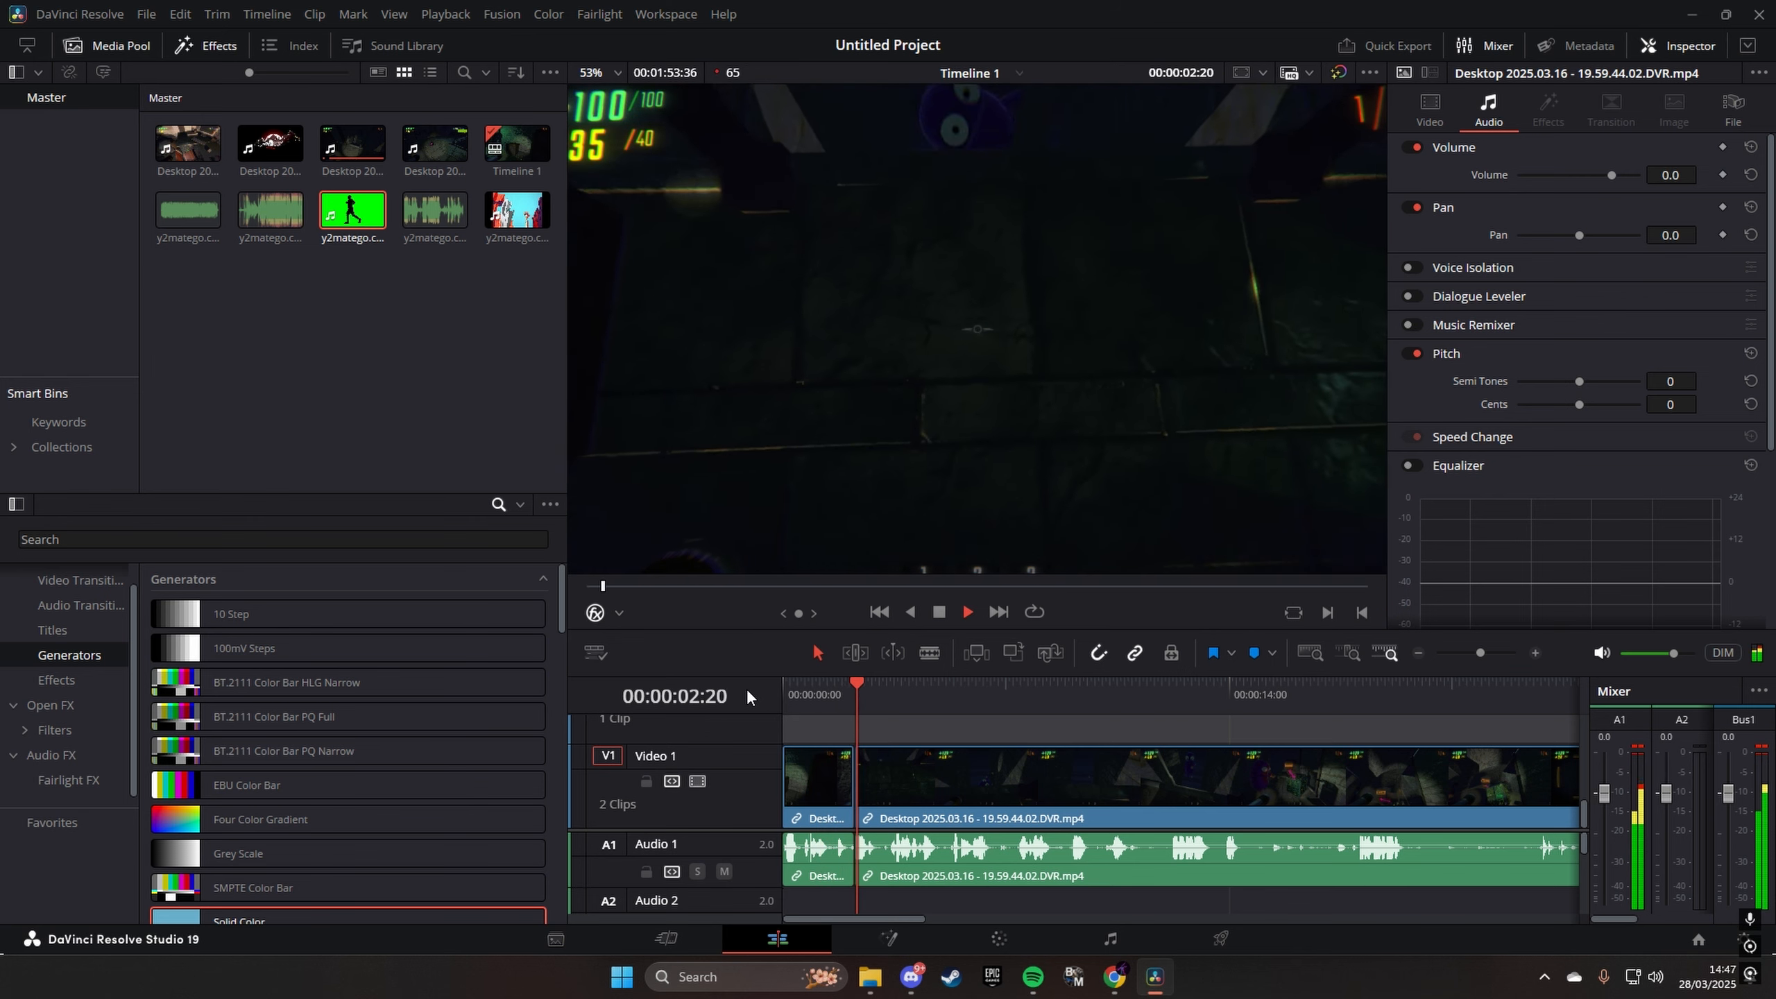
{"action": "key", "text": "space"}
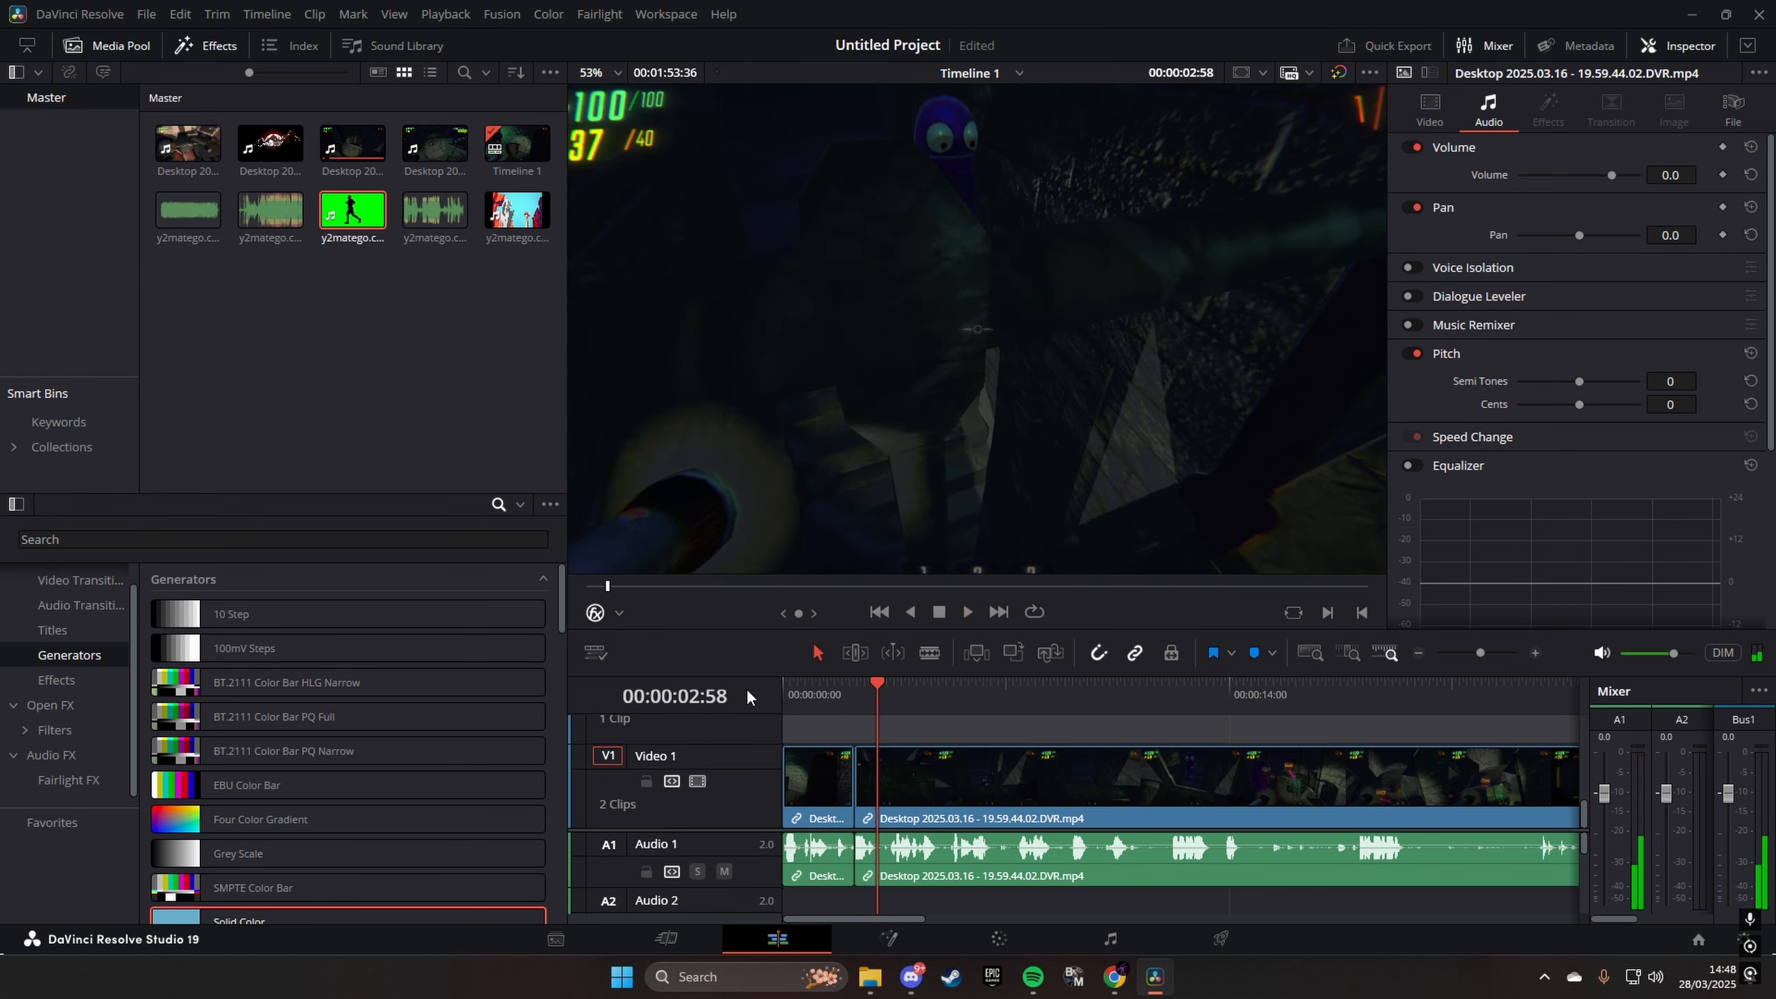
{"action": "scroll", "coordinate": [1226, 186], "scroll_direction": "down", "scroll_amount": 3}
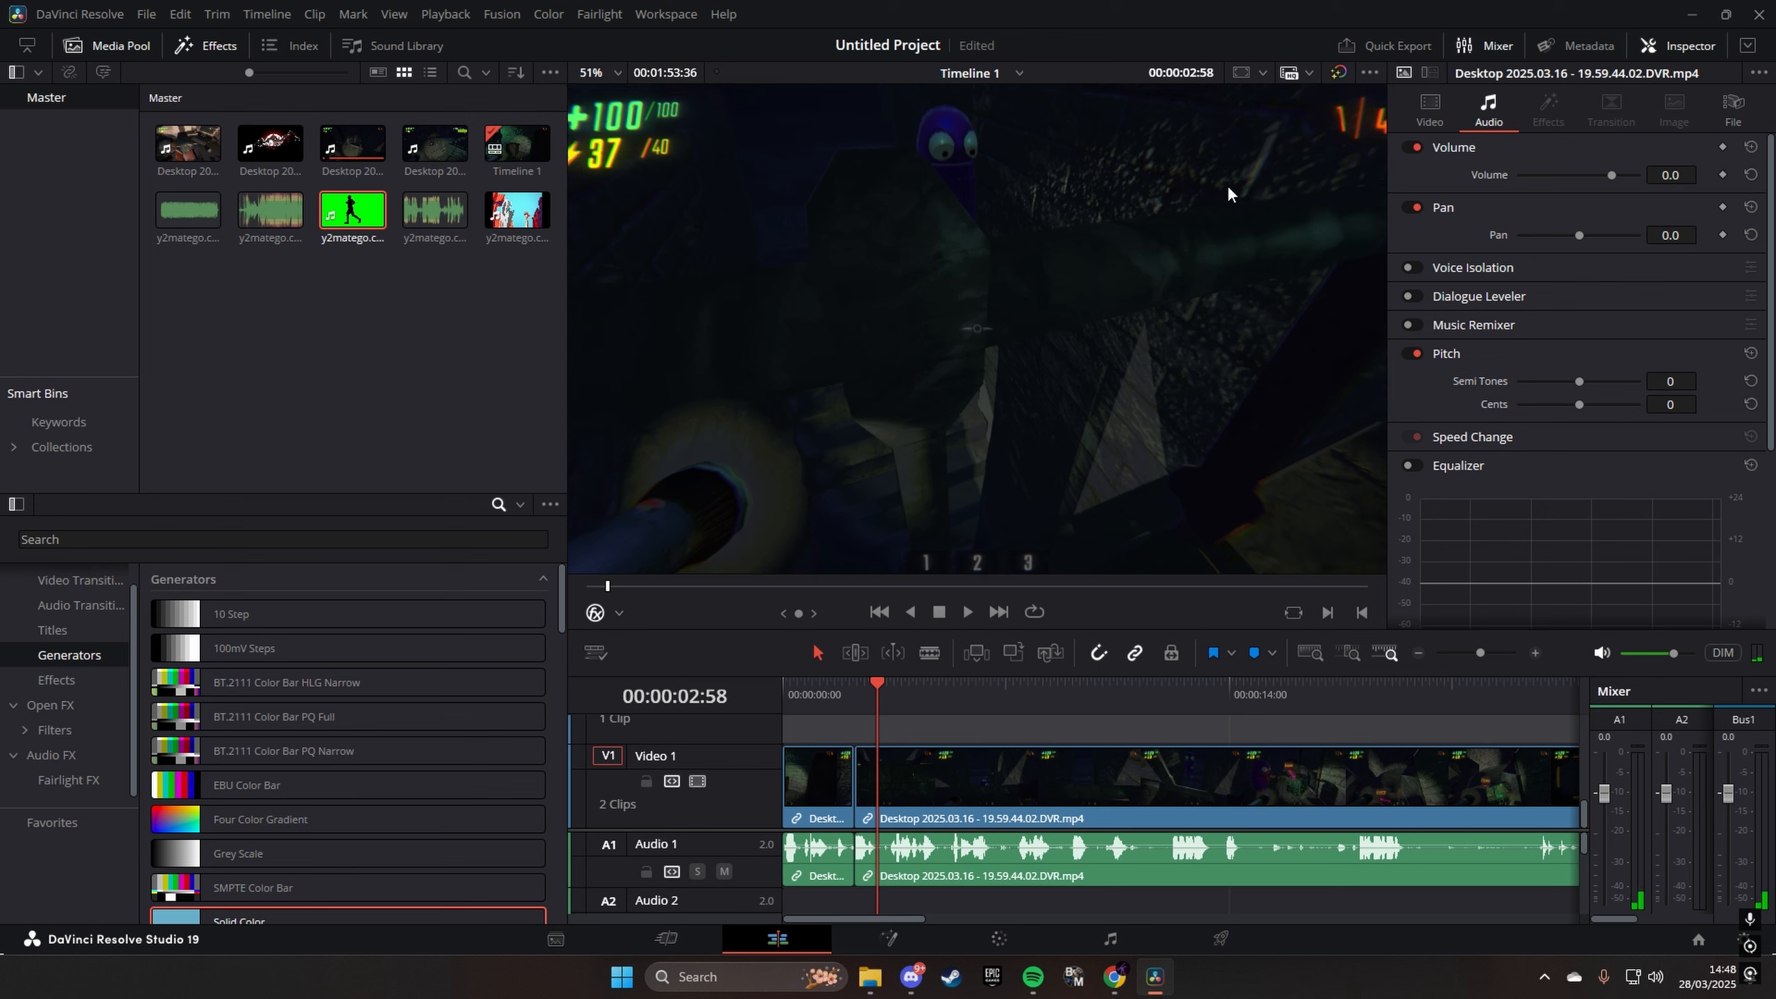
{"action": "scroll", "coordinate": [1217, 252], "scroll_direction": "up", "scroll_amount": 1}
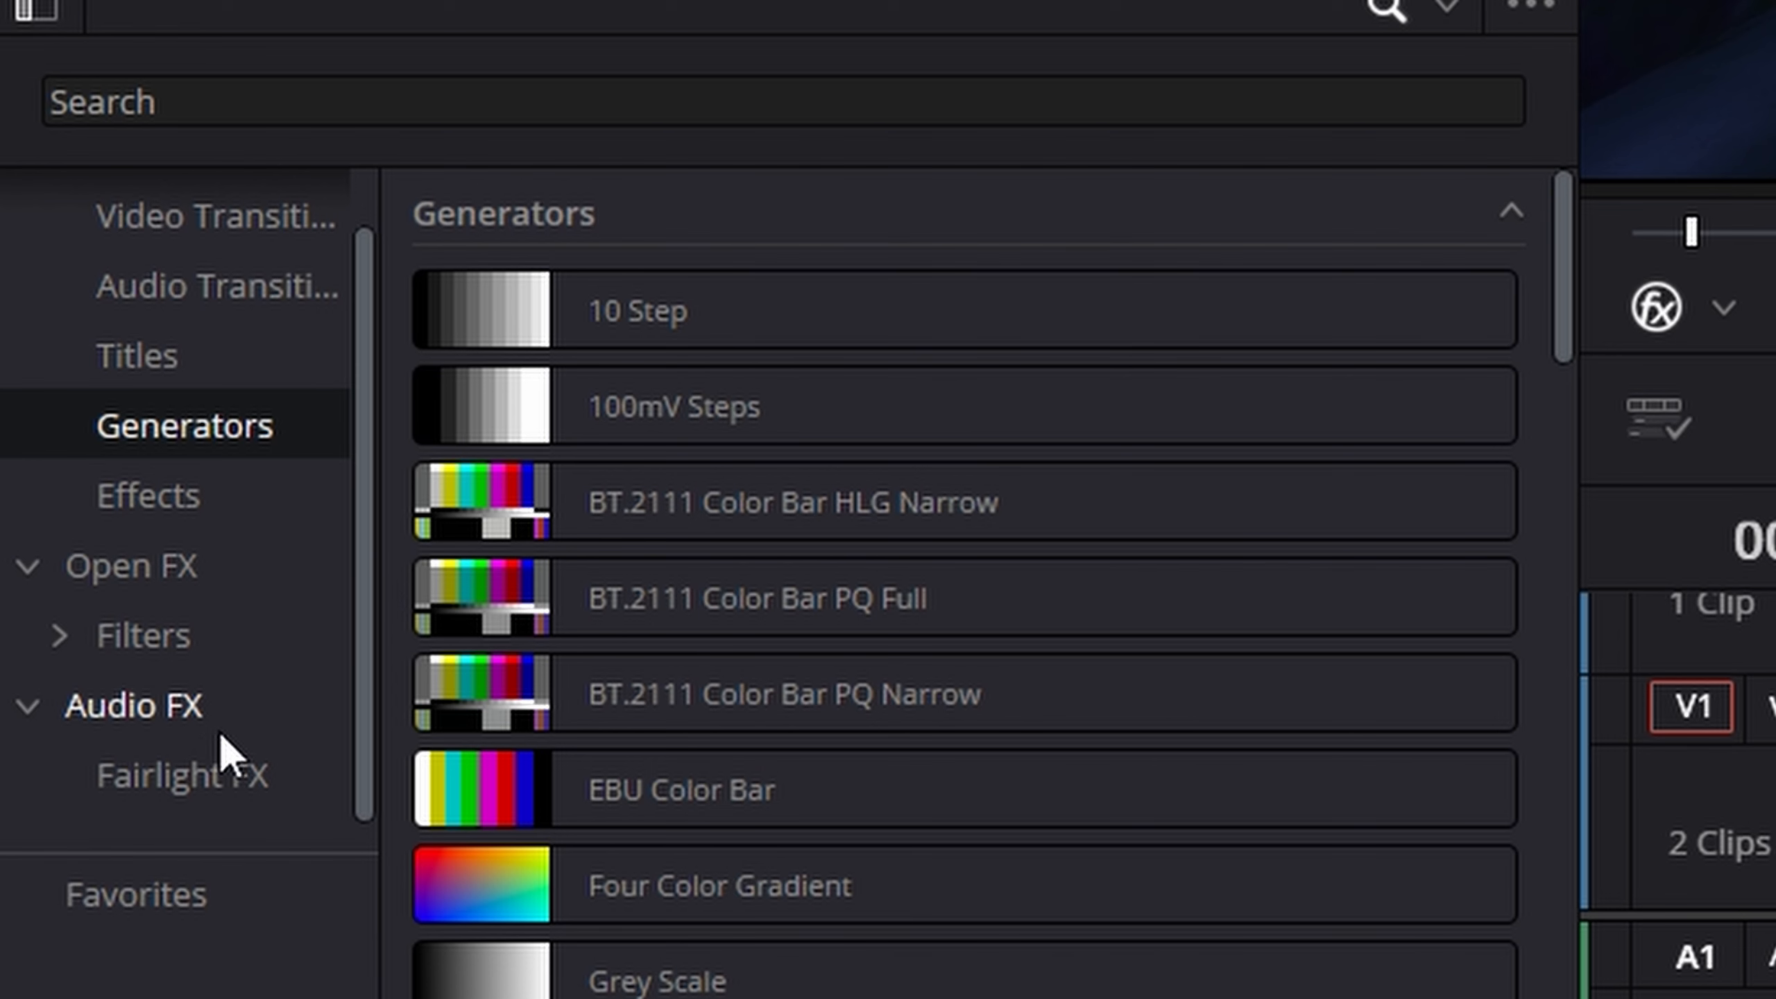
- Add a Cross Fade 0 dB audio transition at the first cut between the gameplay clips on Audio 1
{"action": "left_click", "coordinate": [188, 705]}
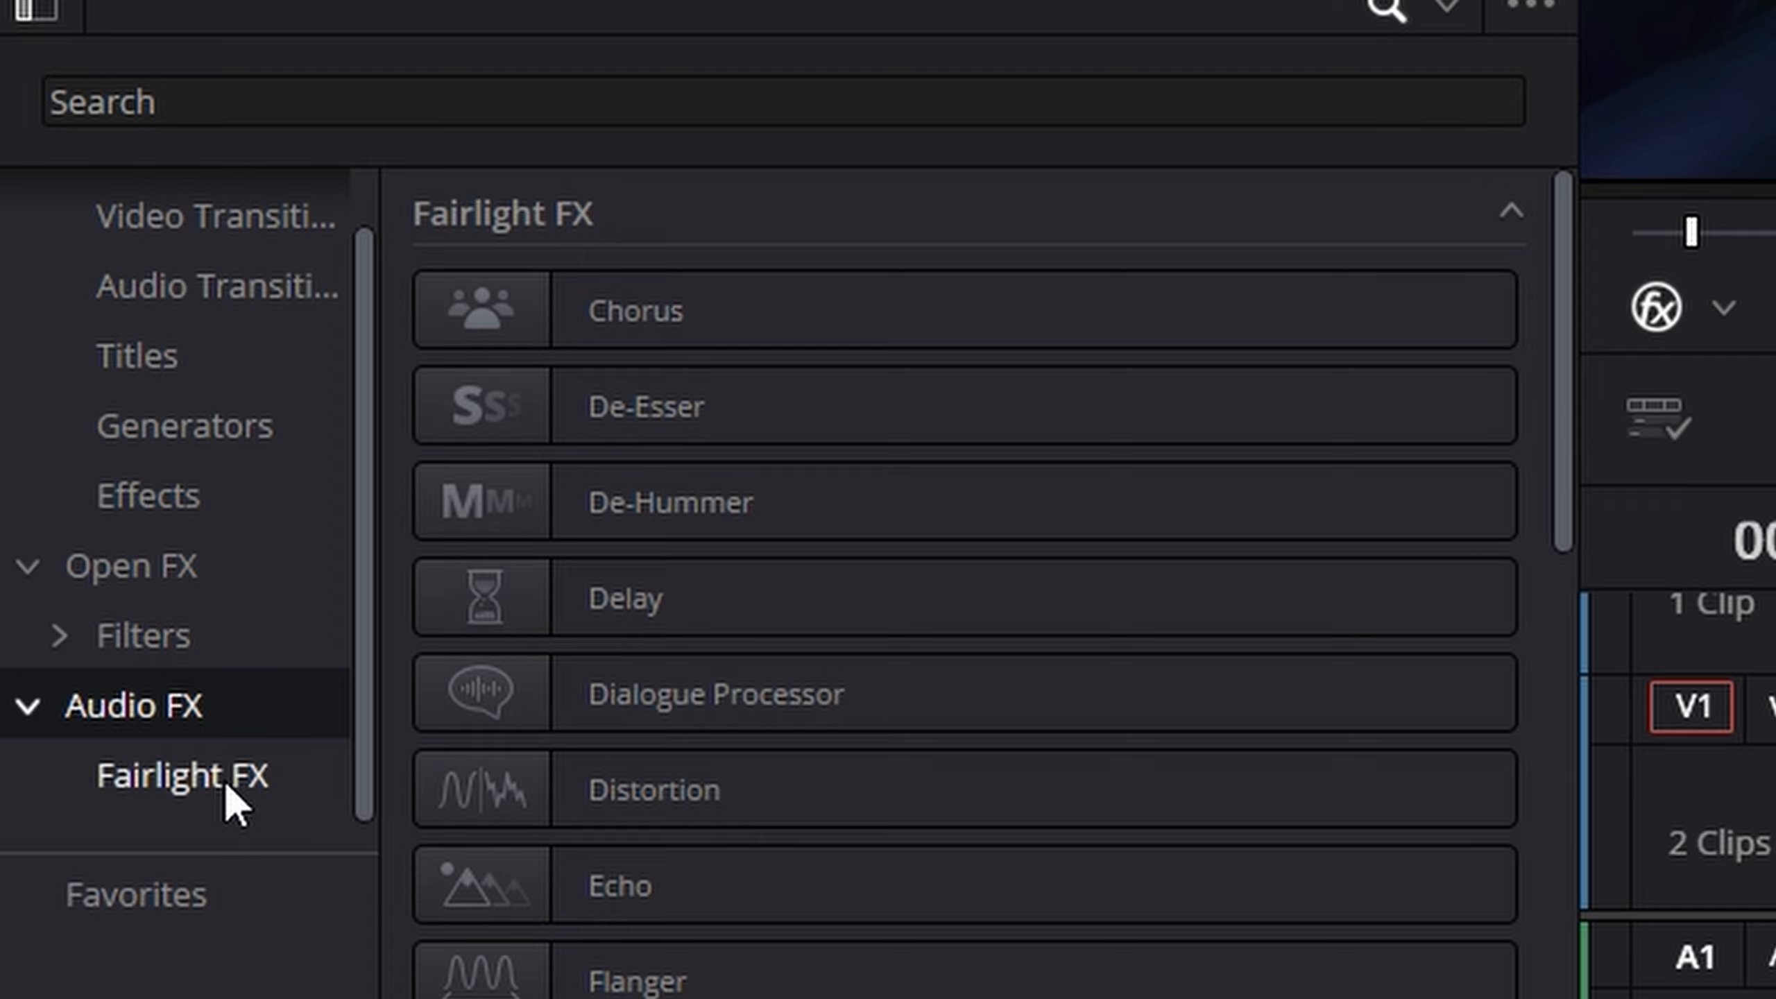
{"action": "left_click", "coordinate": [215, 301]}
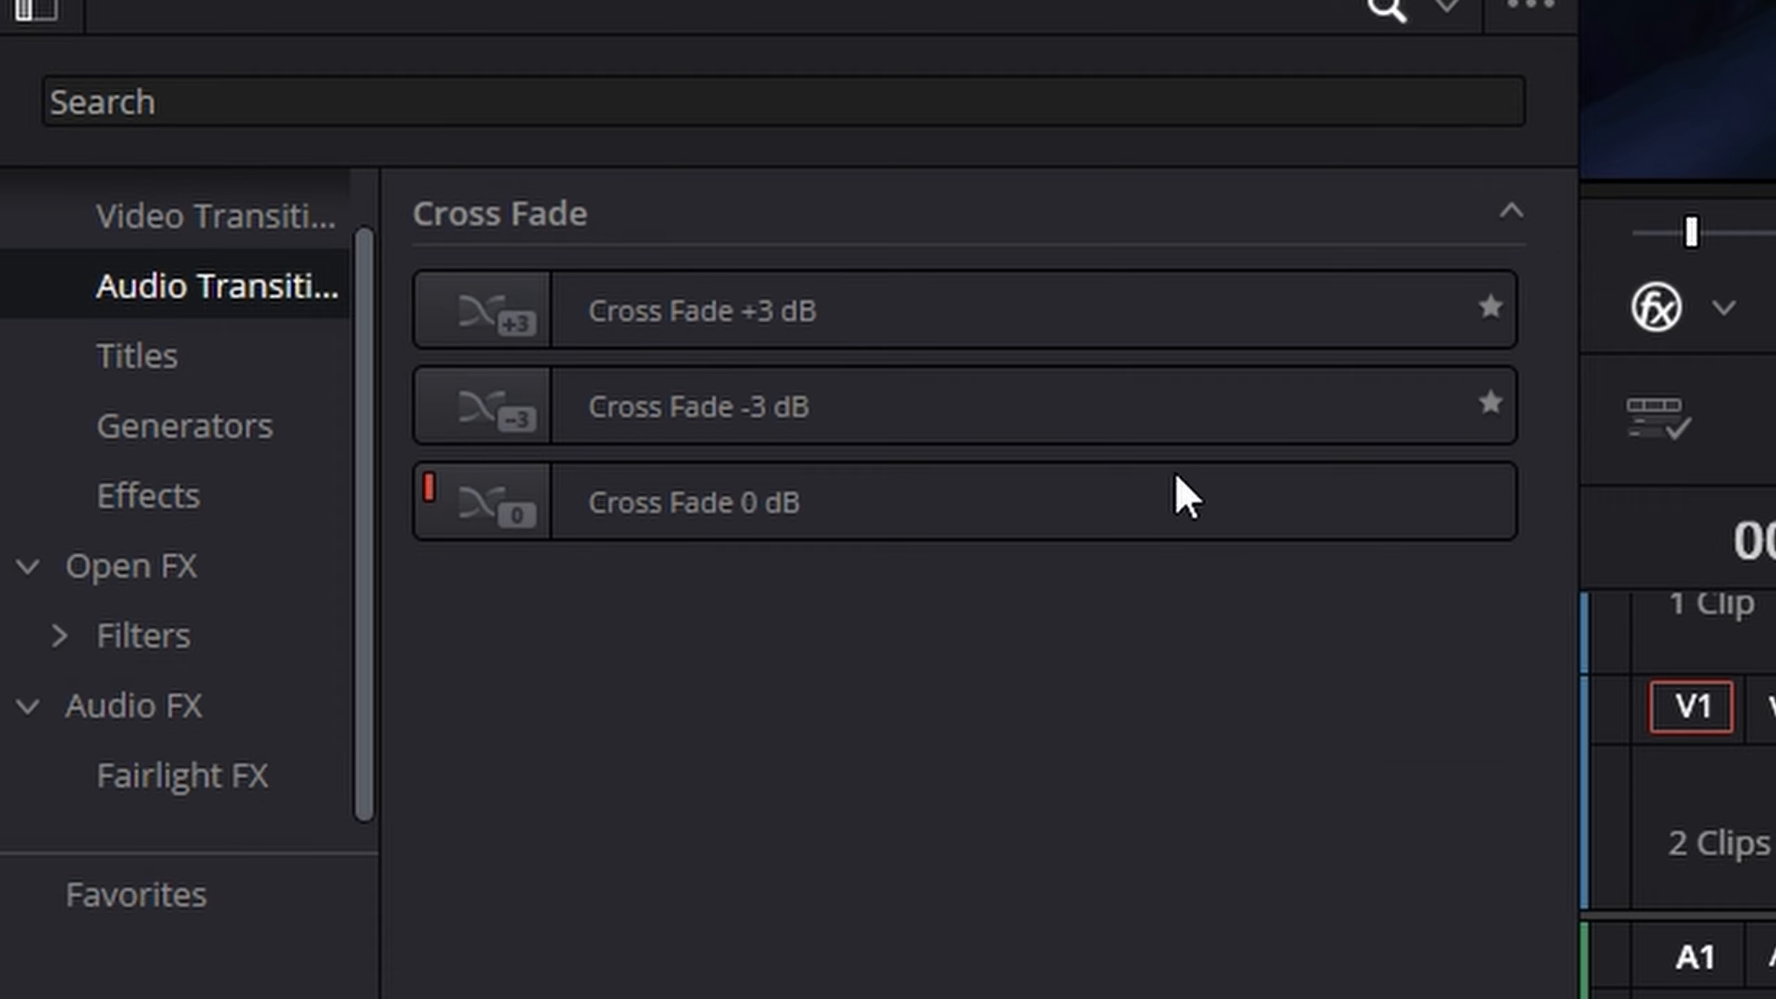
{"action": "left_click", "coordinate": [944, 510]}
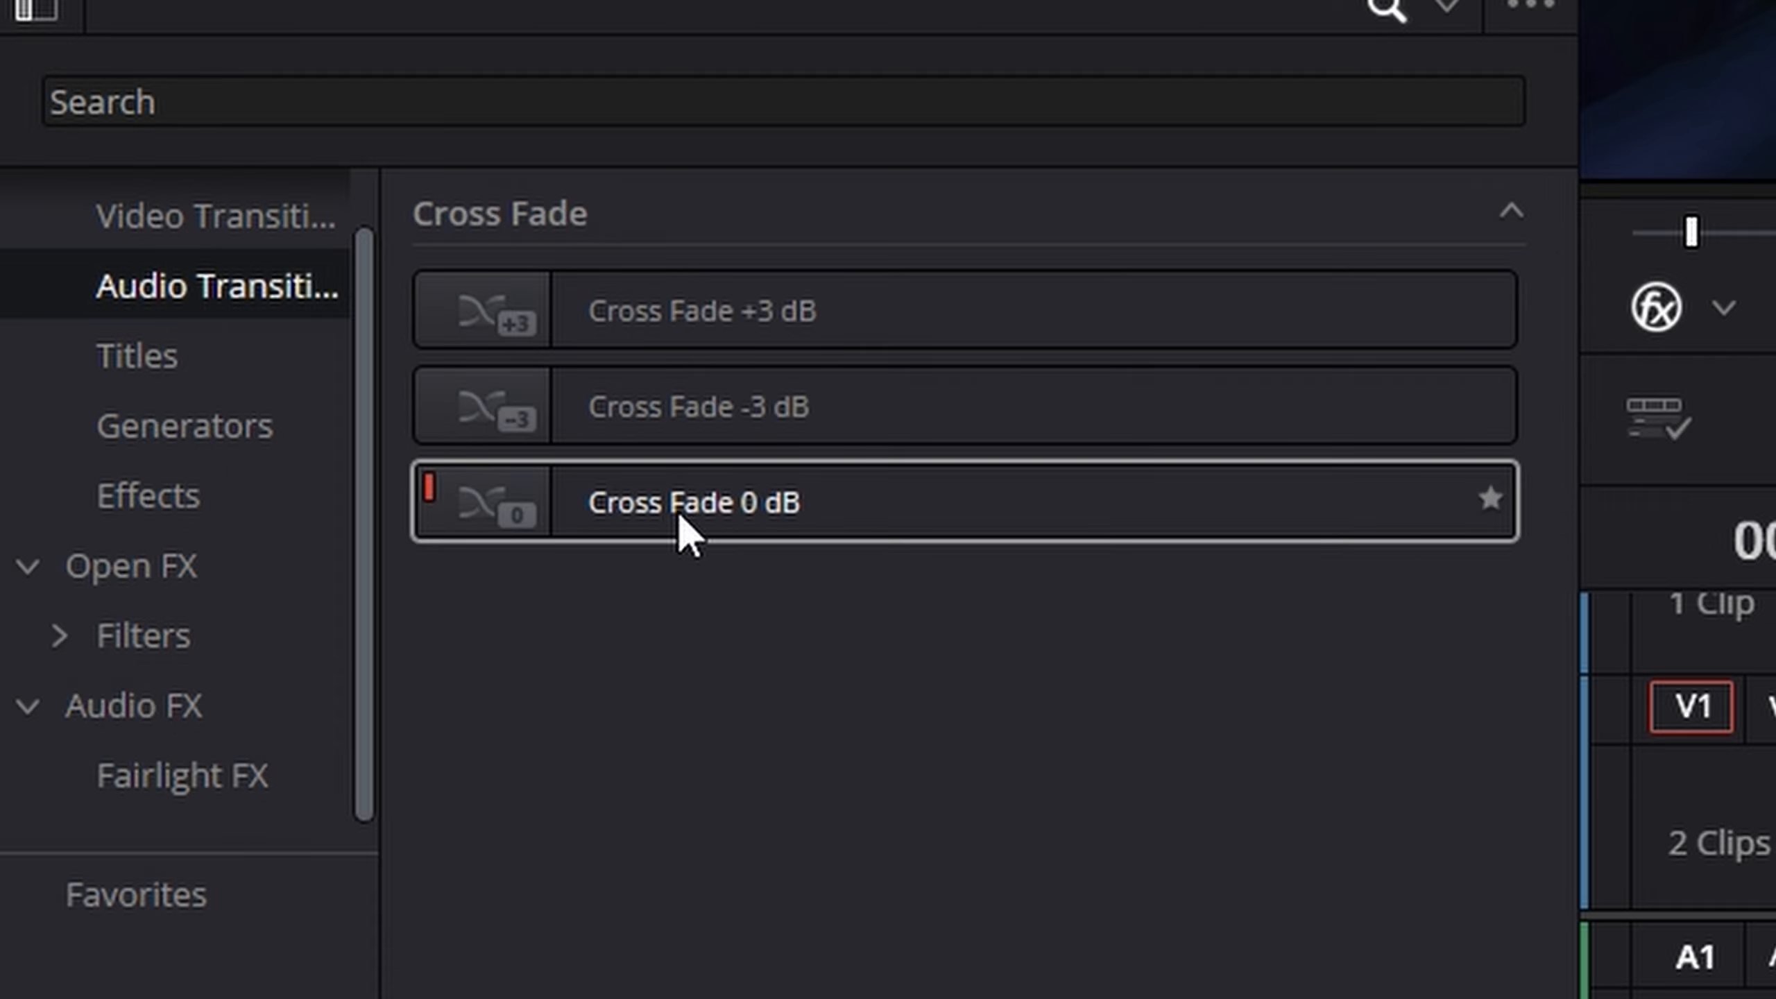
{"action": "left_click_drag", "start_coordinate": [682, 535], "coordinate": [707, 728]}
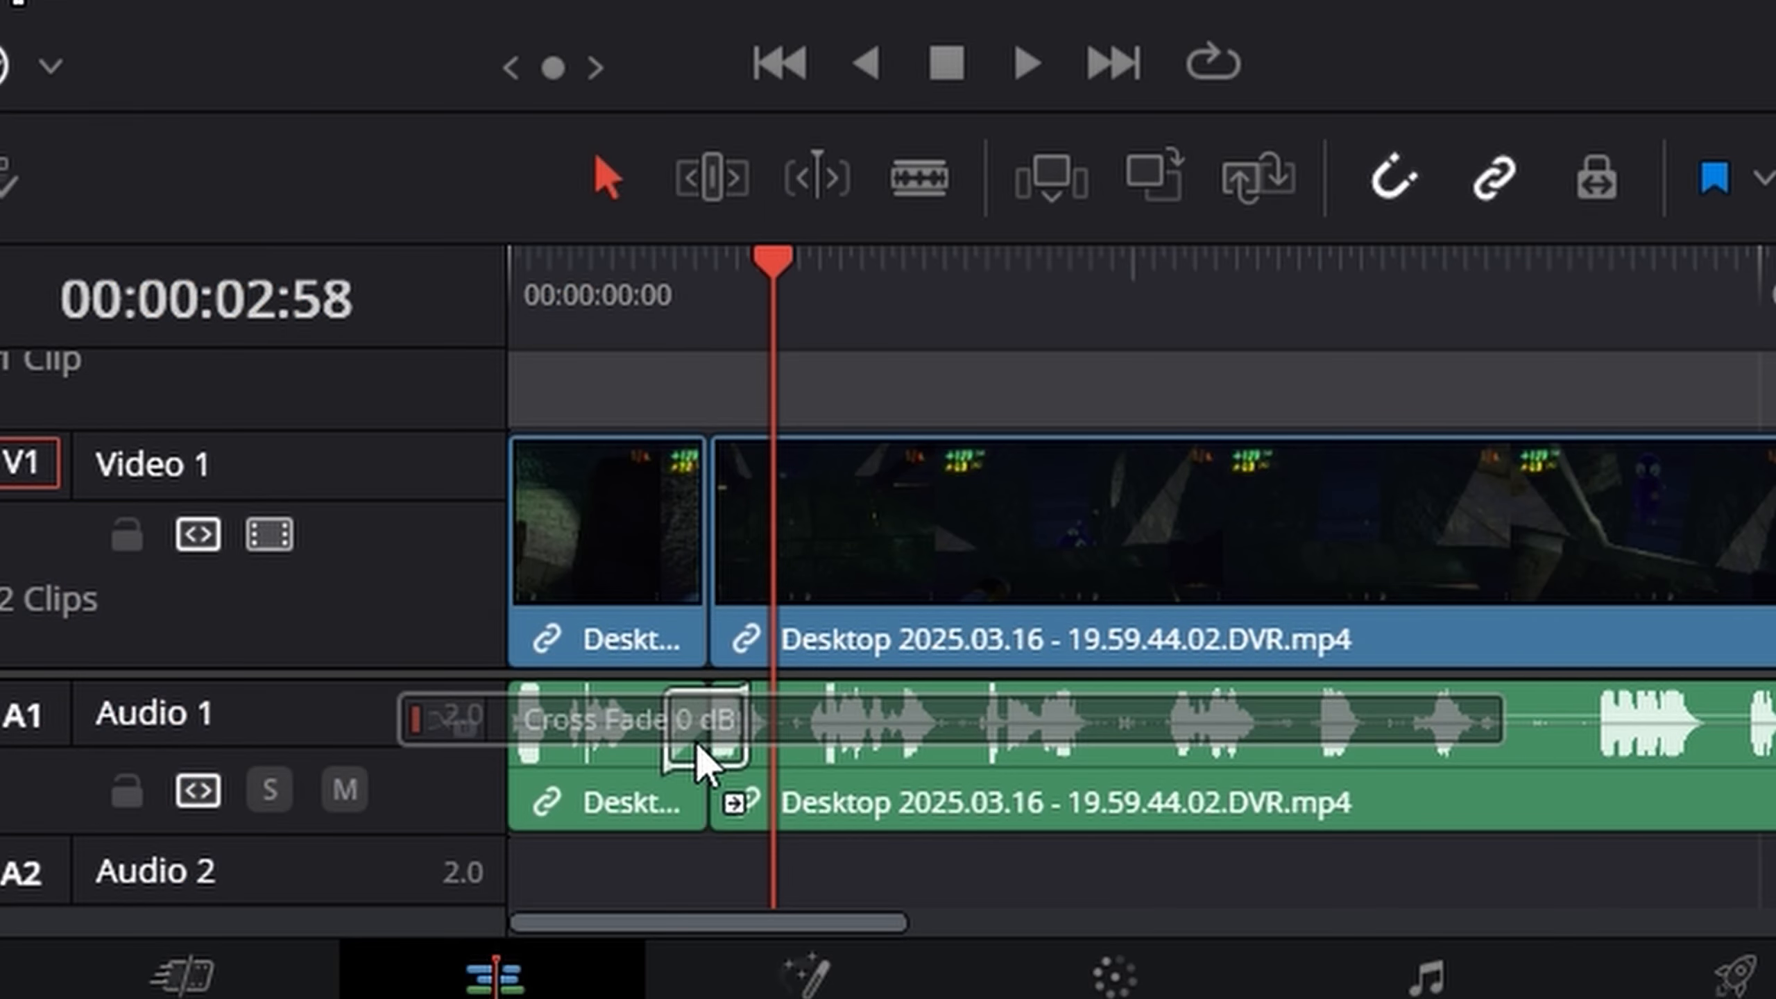
{"action": "left_click", "coordinate": [703, 310]}
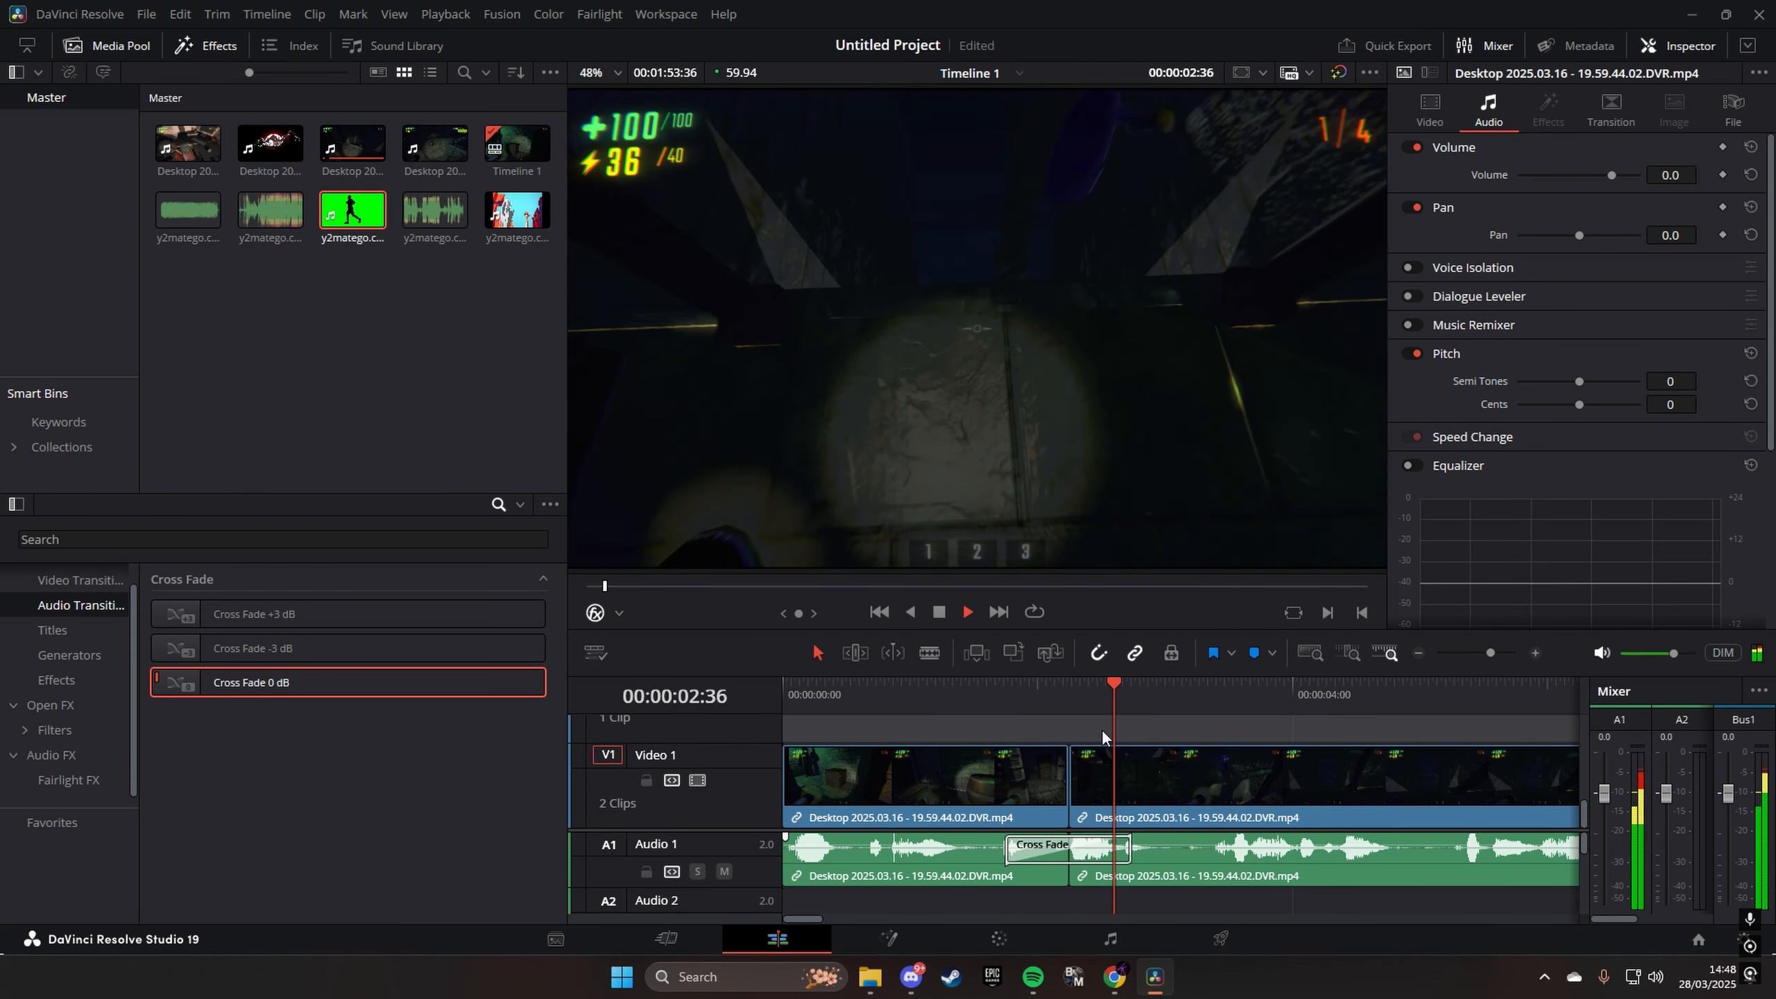
- Play back the audio cross fade from just before the first cut
{"action": "left_click", "coordinate": [995, 690]}
{"action": "left_click", "coordinate": [995, 688]}
{"action": "key", "text": "space"}
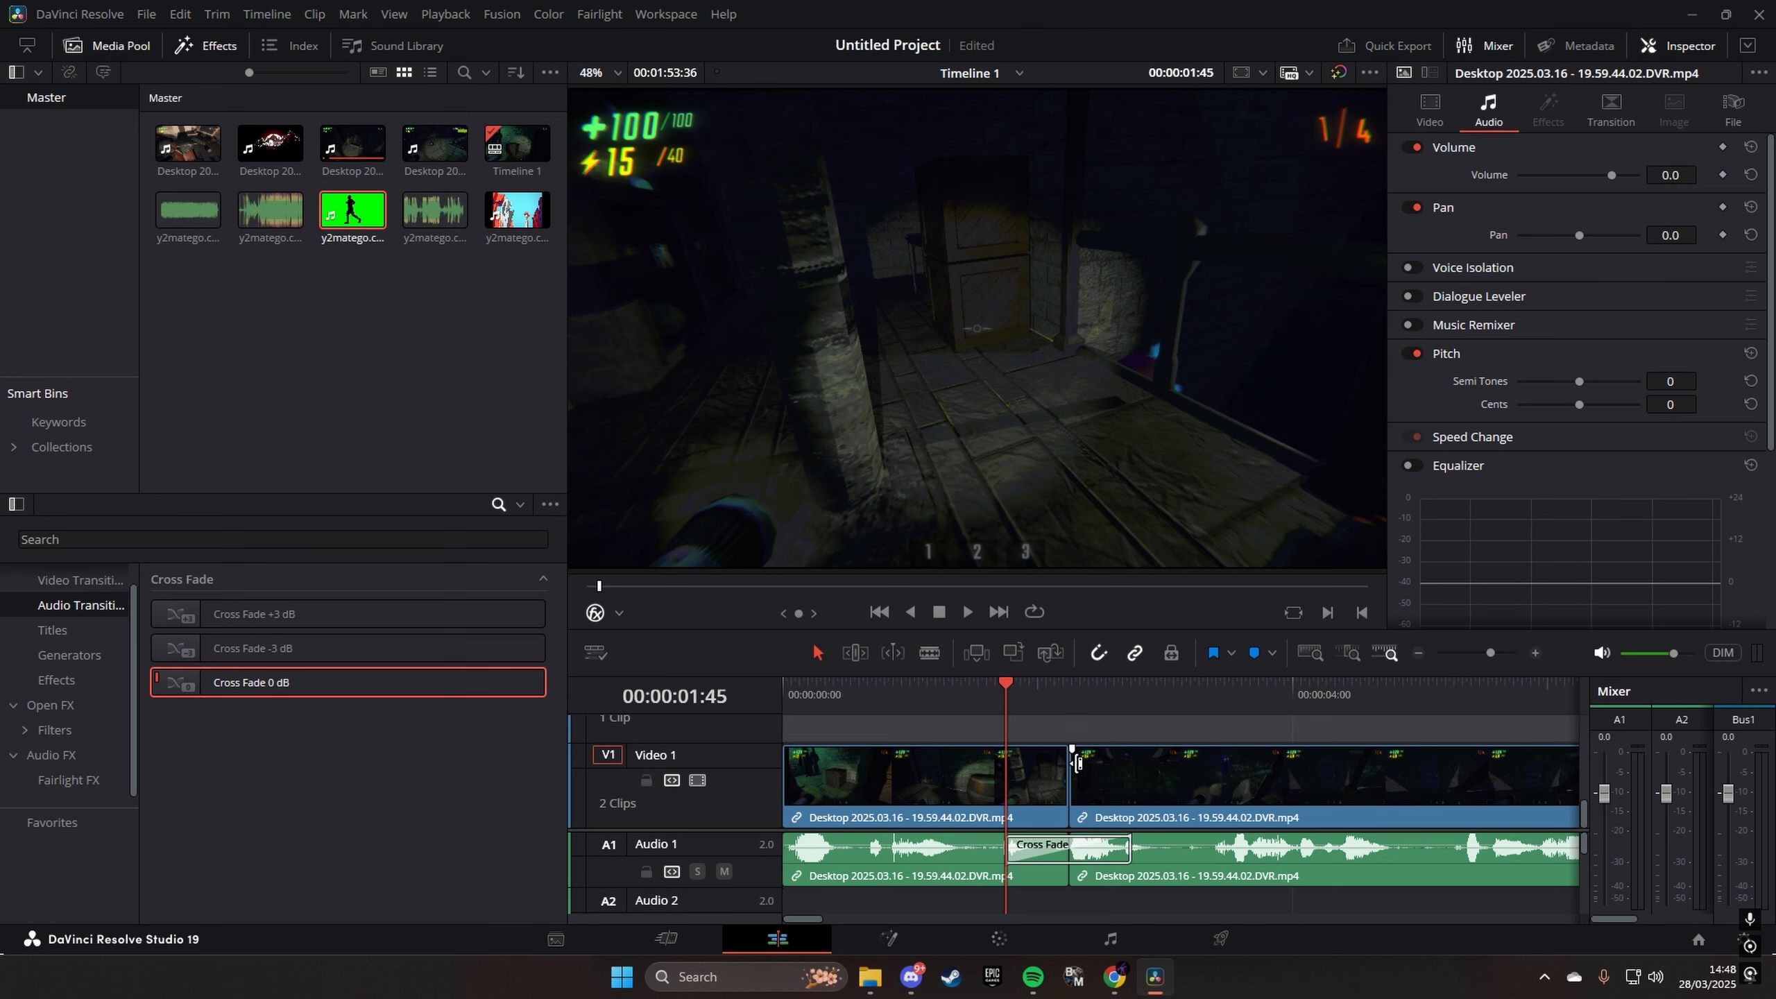
{"action": "key", "text": "space"}
{"action": "key", "text": "space"}
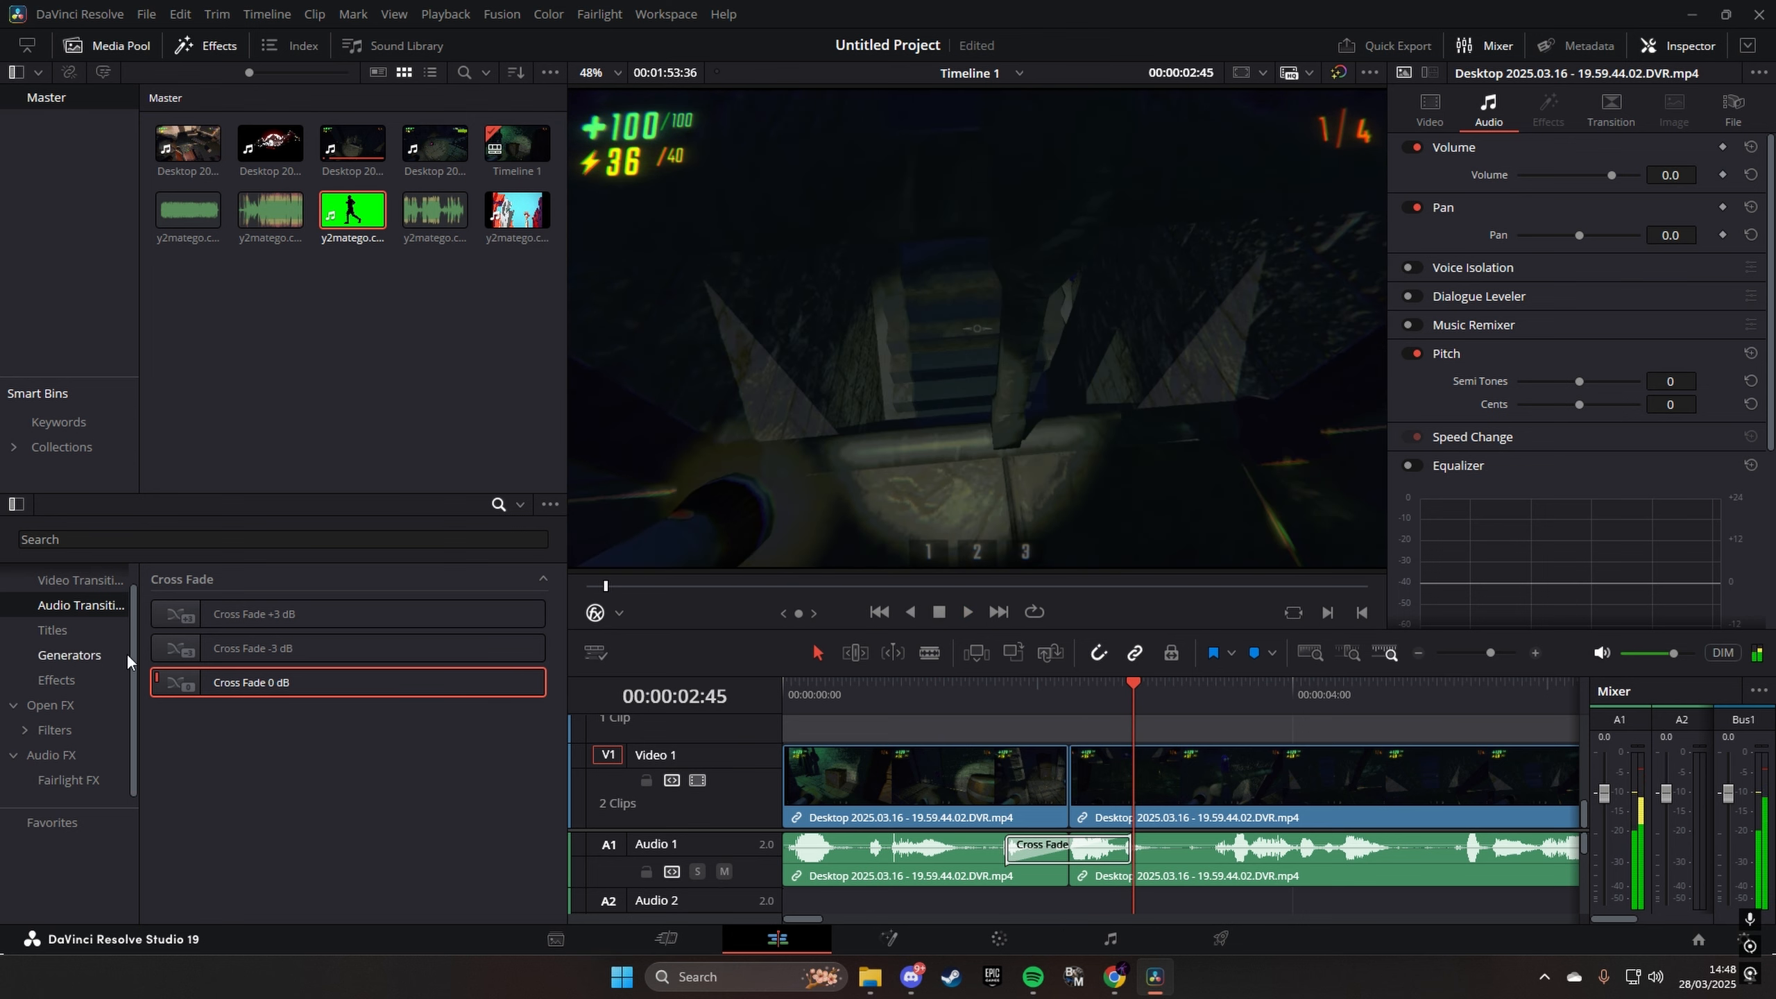
- Add a Cross Dissolve video transition at the same cut on Video 1, preview it, and save the project
{"action": "left_click", "coordinate": [92, 579]}
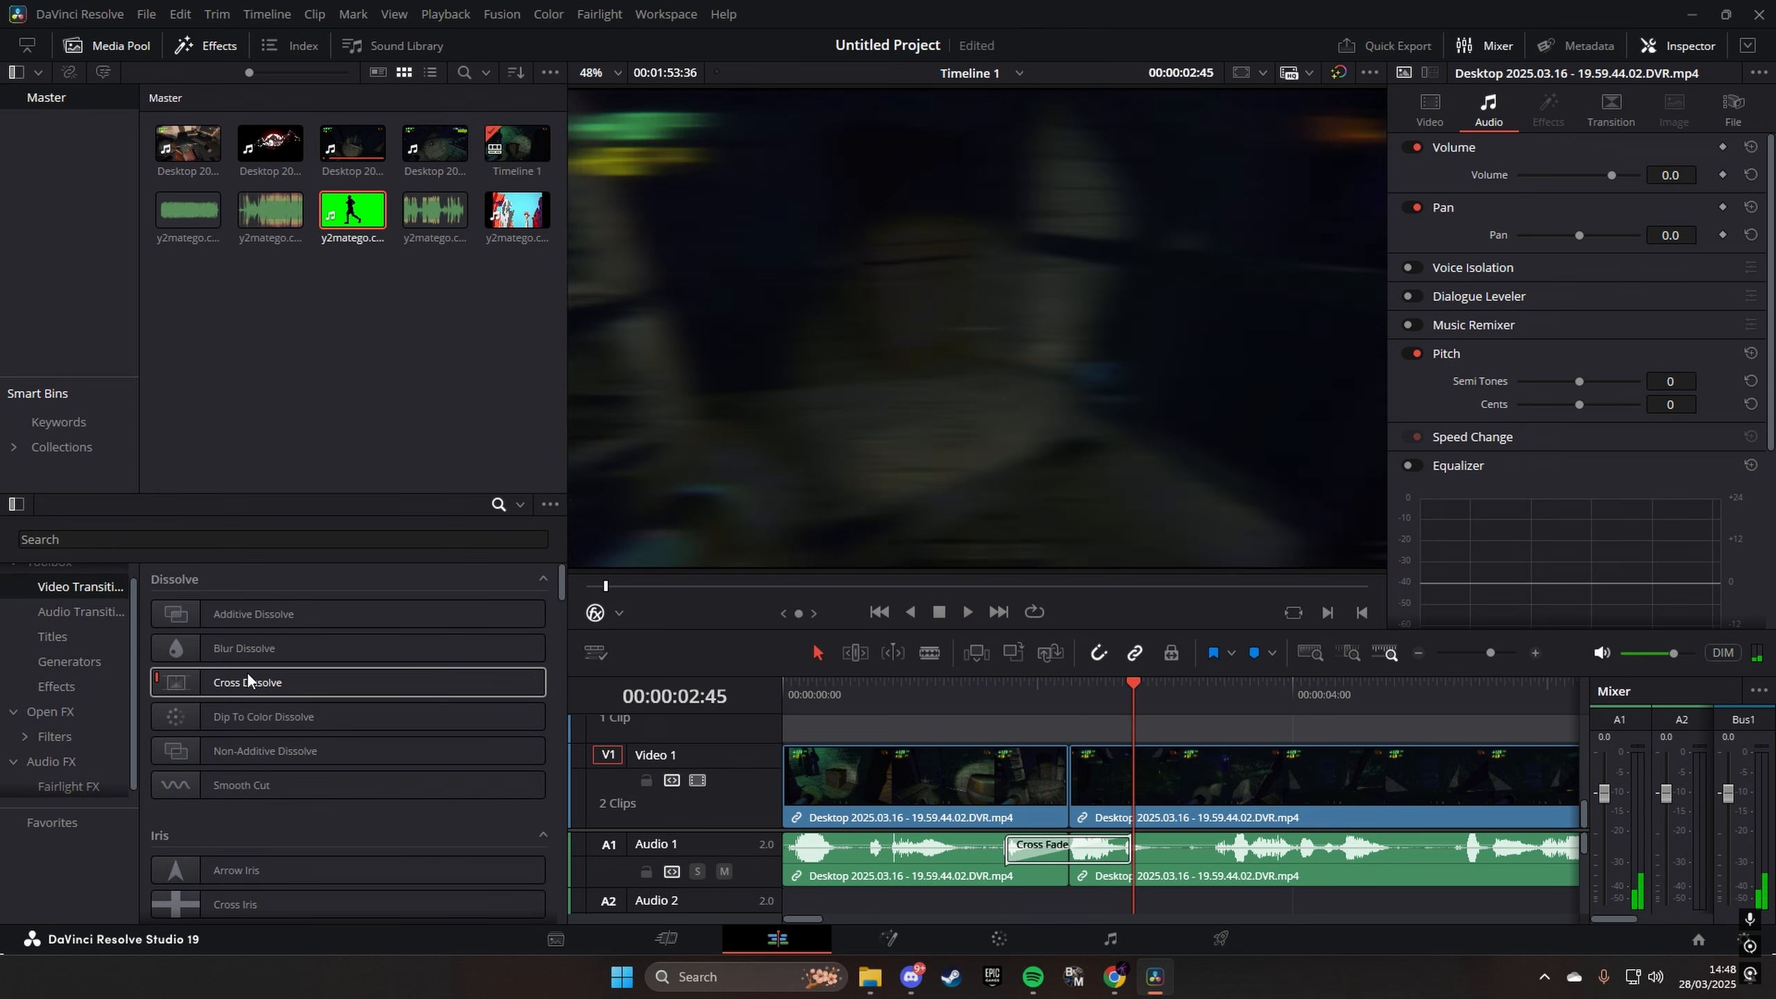
{"action": "left_click_drag", "start_coordinate": [237, 681], "coordinate": [1061, 780]}
{"action": "left_click", "coordinate": [949, 700]}
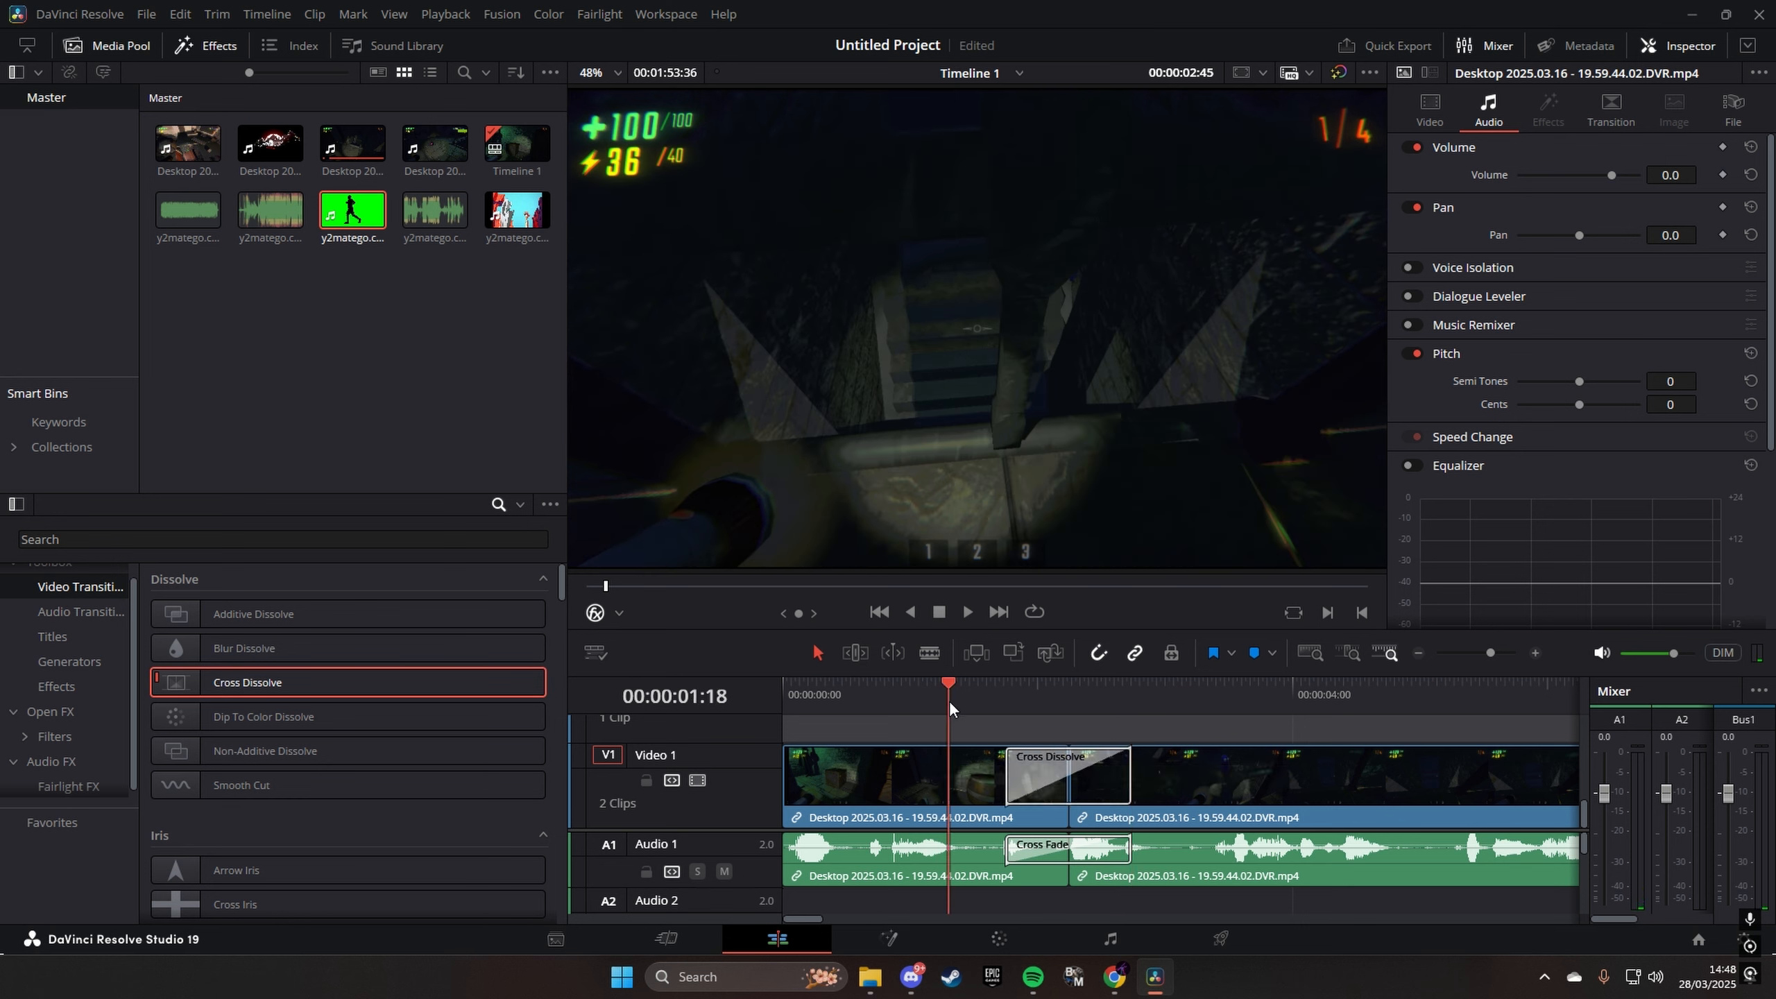
{"action": "key", "text": "space"}
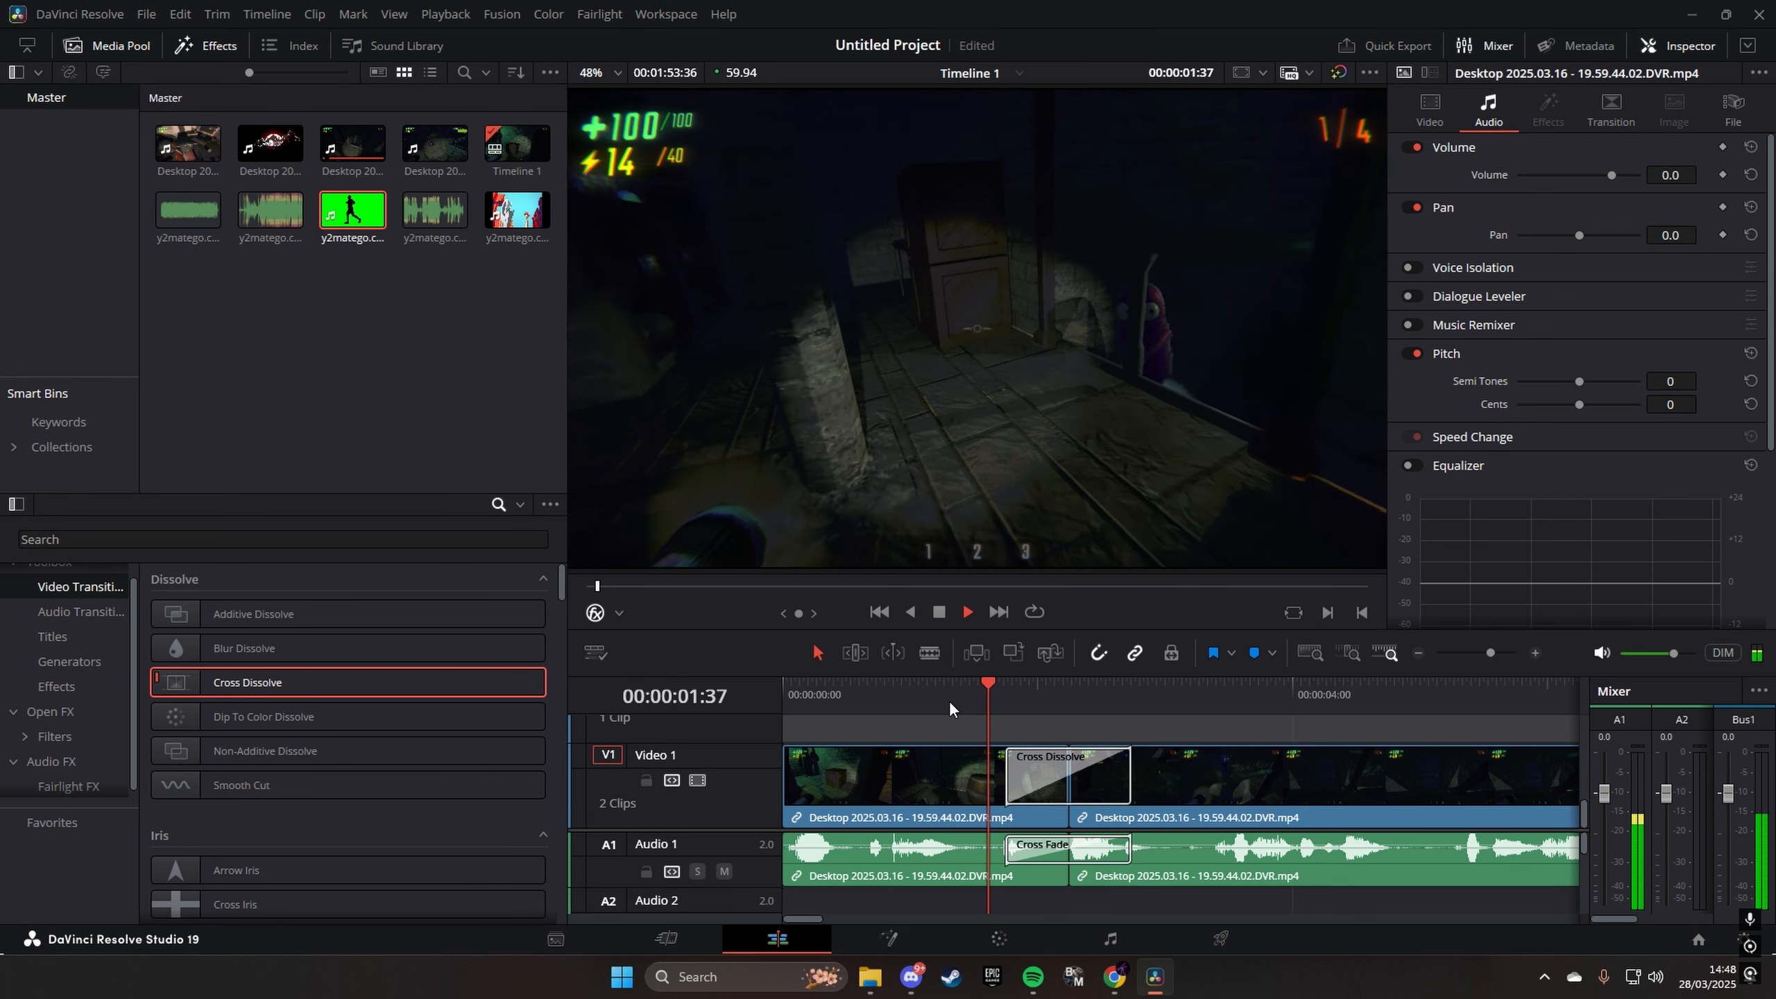
{"action": "key", "text": "space"}
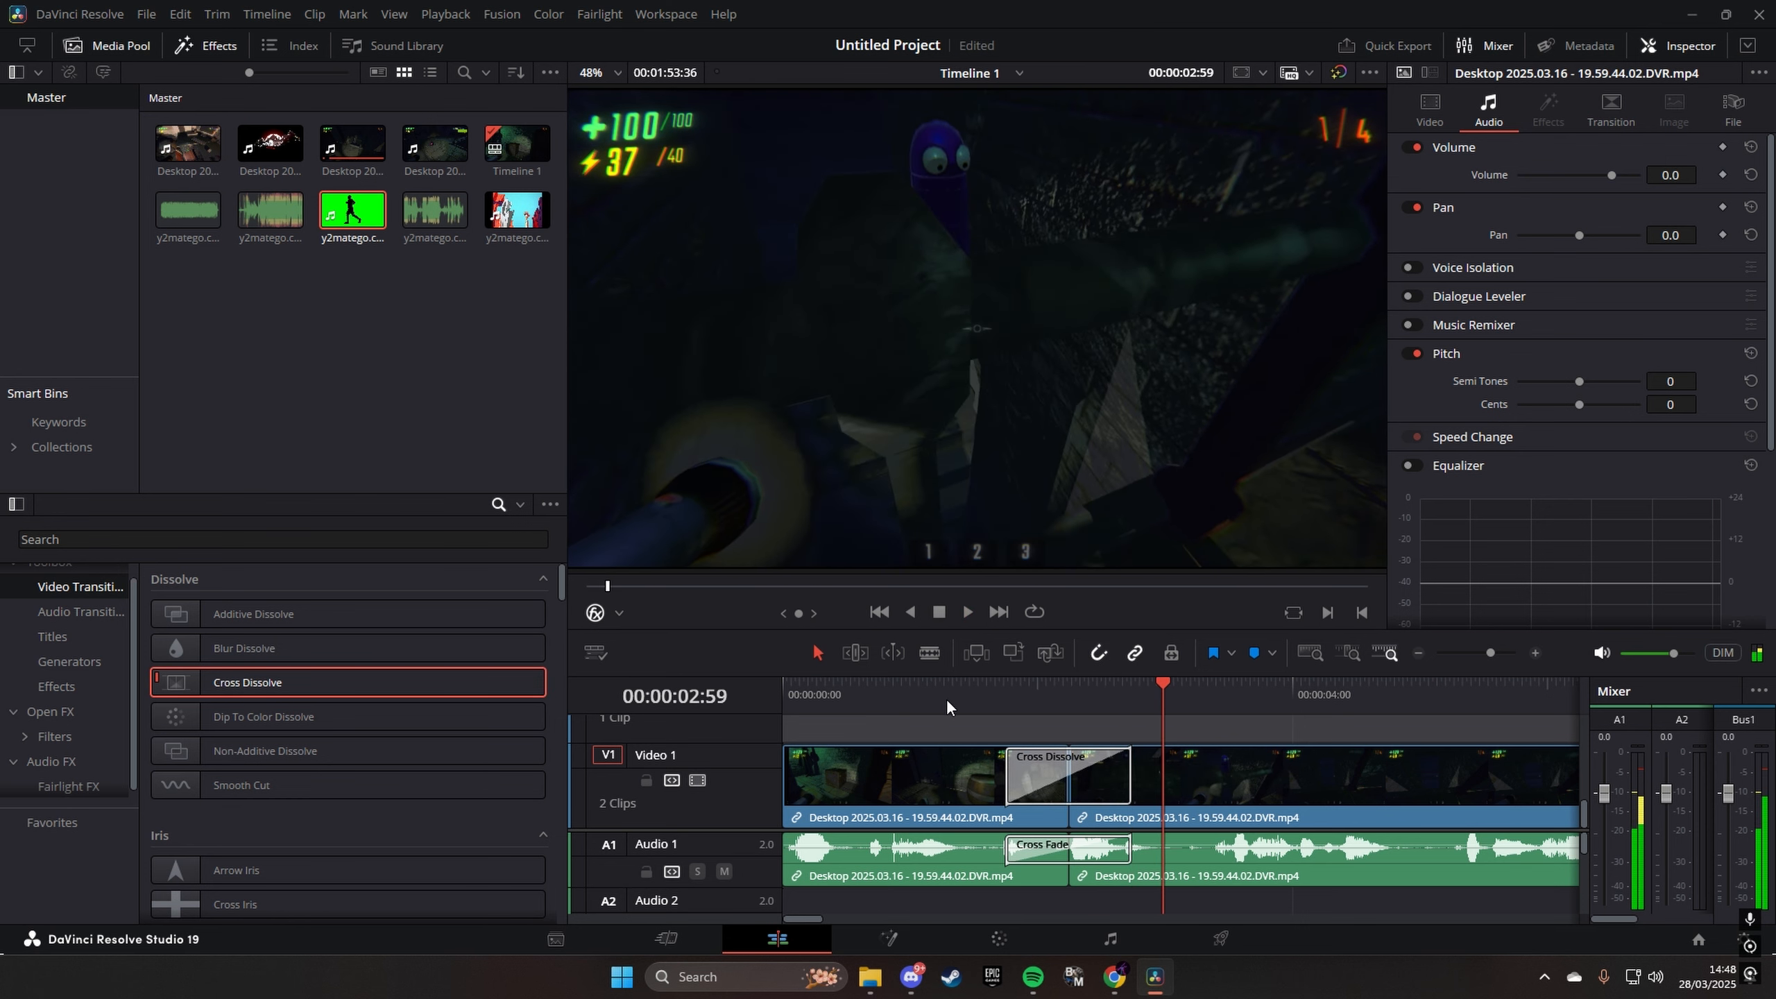
{"action": "key", "text": "ctrl+s"}
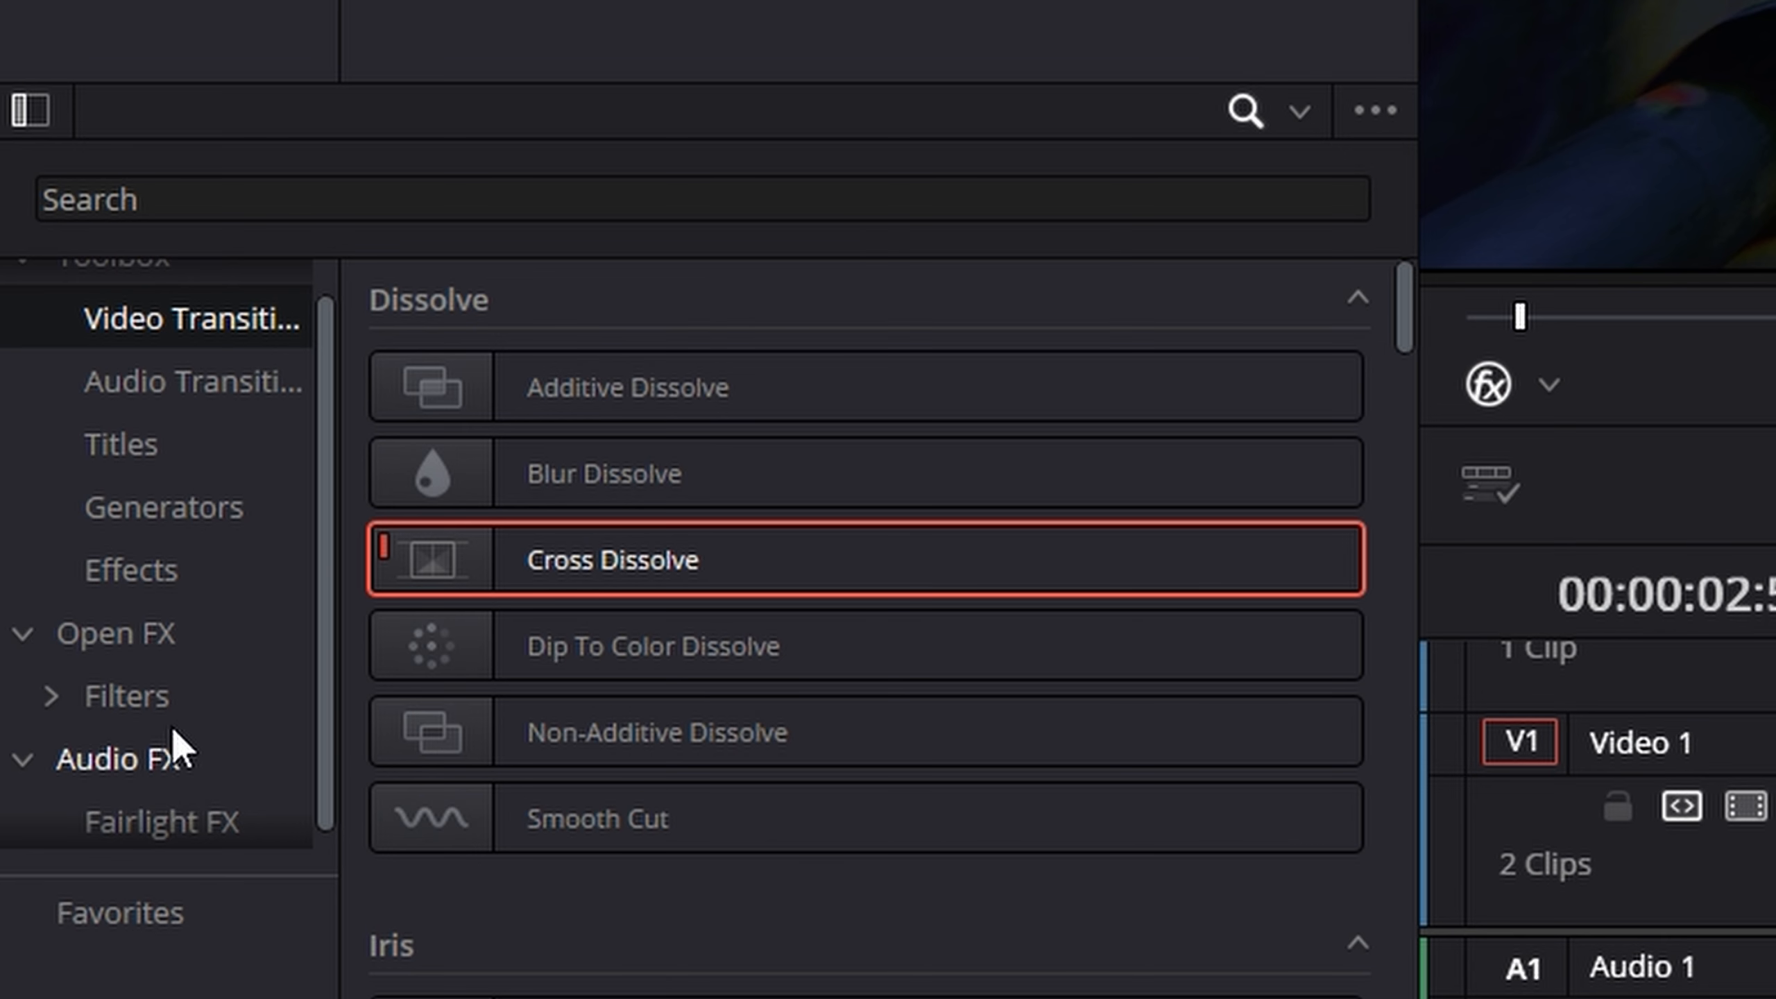
- Browse the Fairlight FX audio effects and apply Chorus to the gameplay clip after the first cut
{"action": "left_click", "coordinate": [65, 760]}
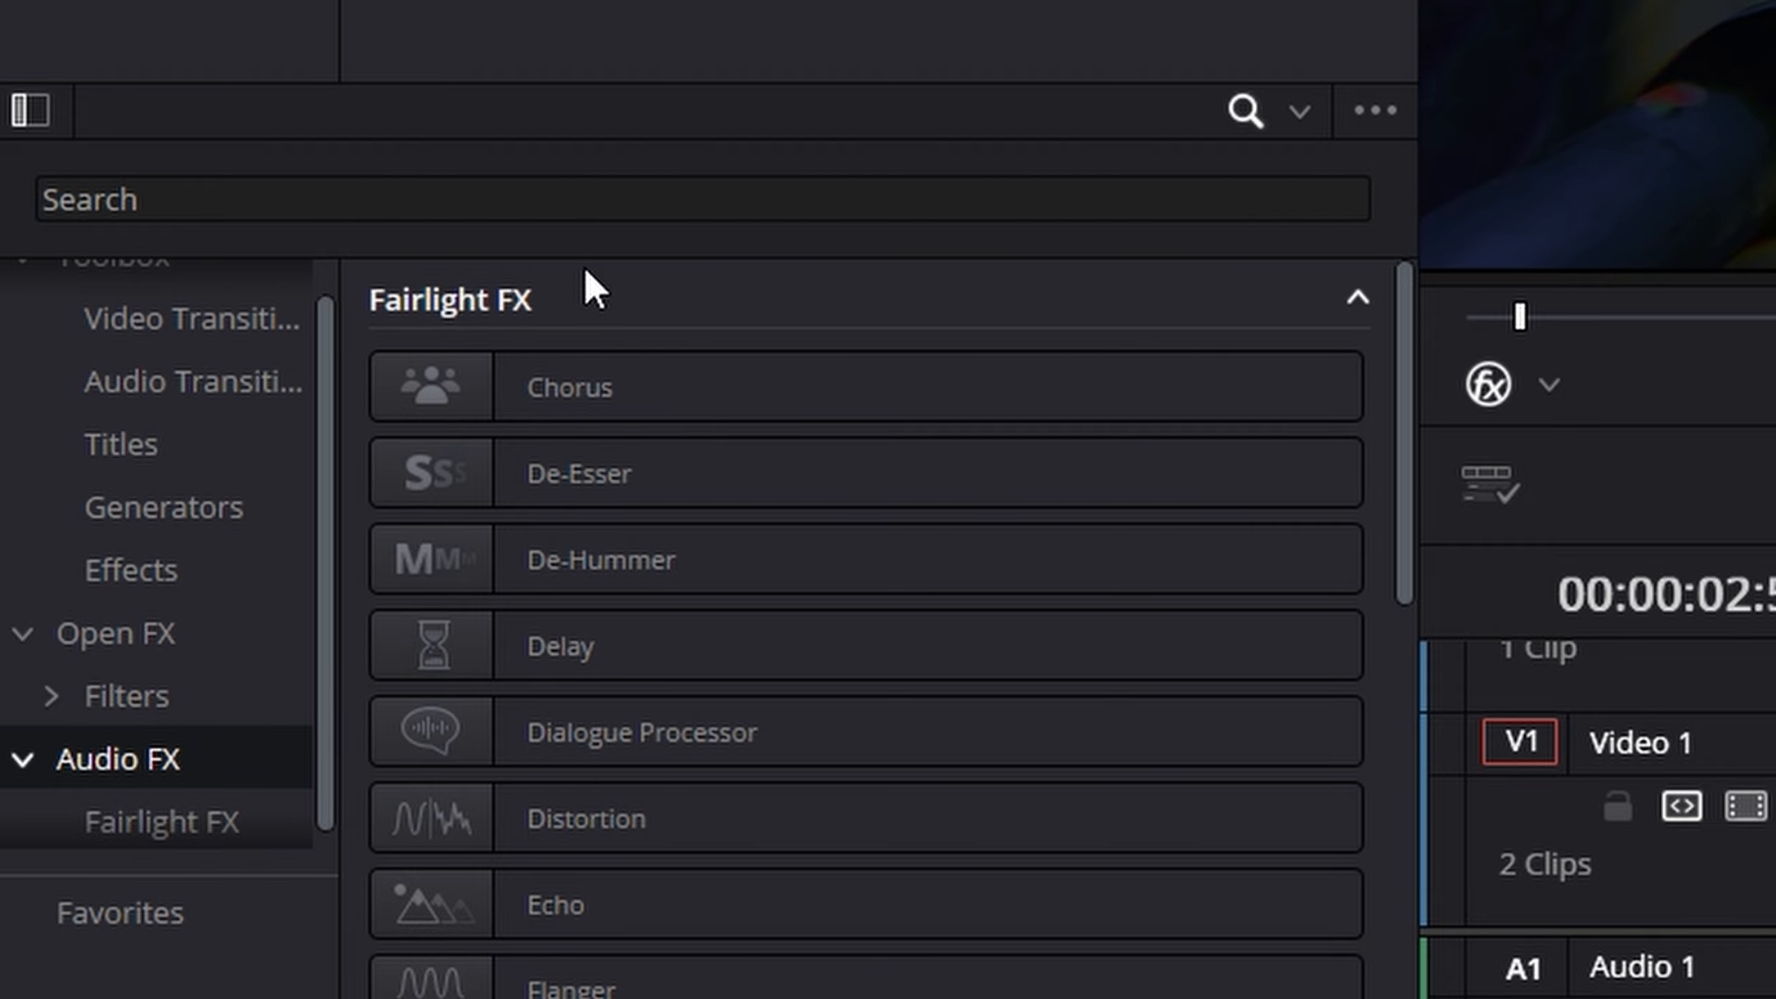
{"action": "left_click_drag", "start_coordinate": [1405, 462], "coordinate": [1404, 360]}
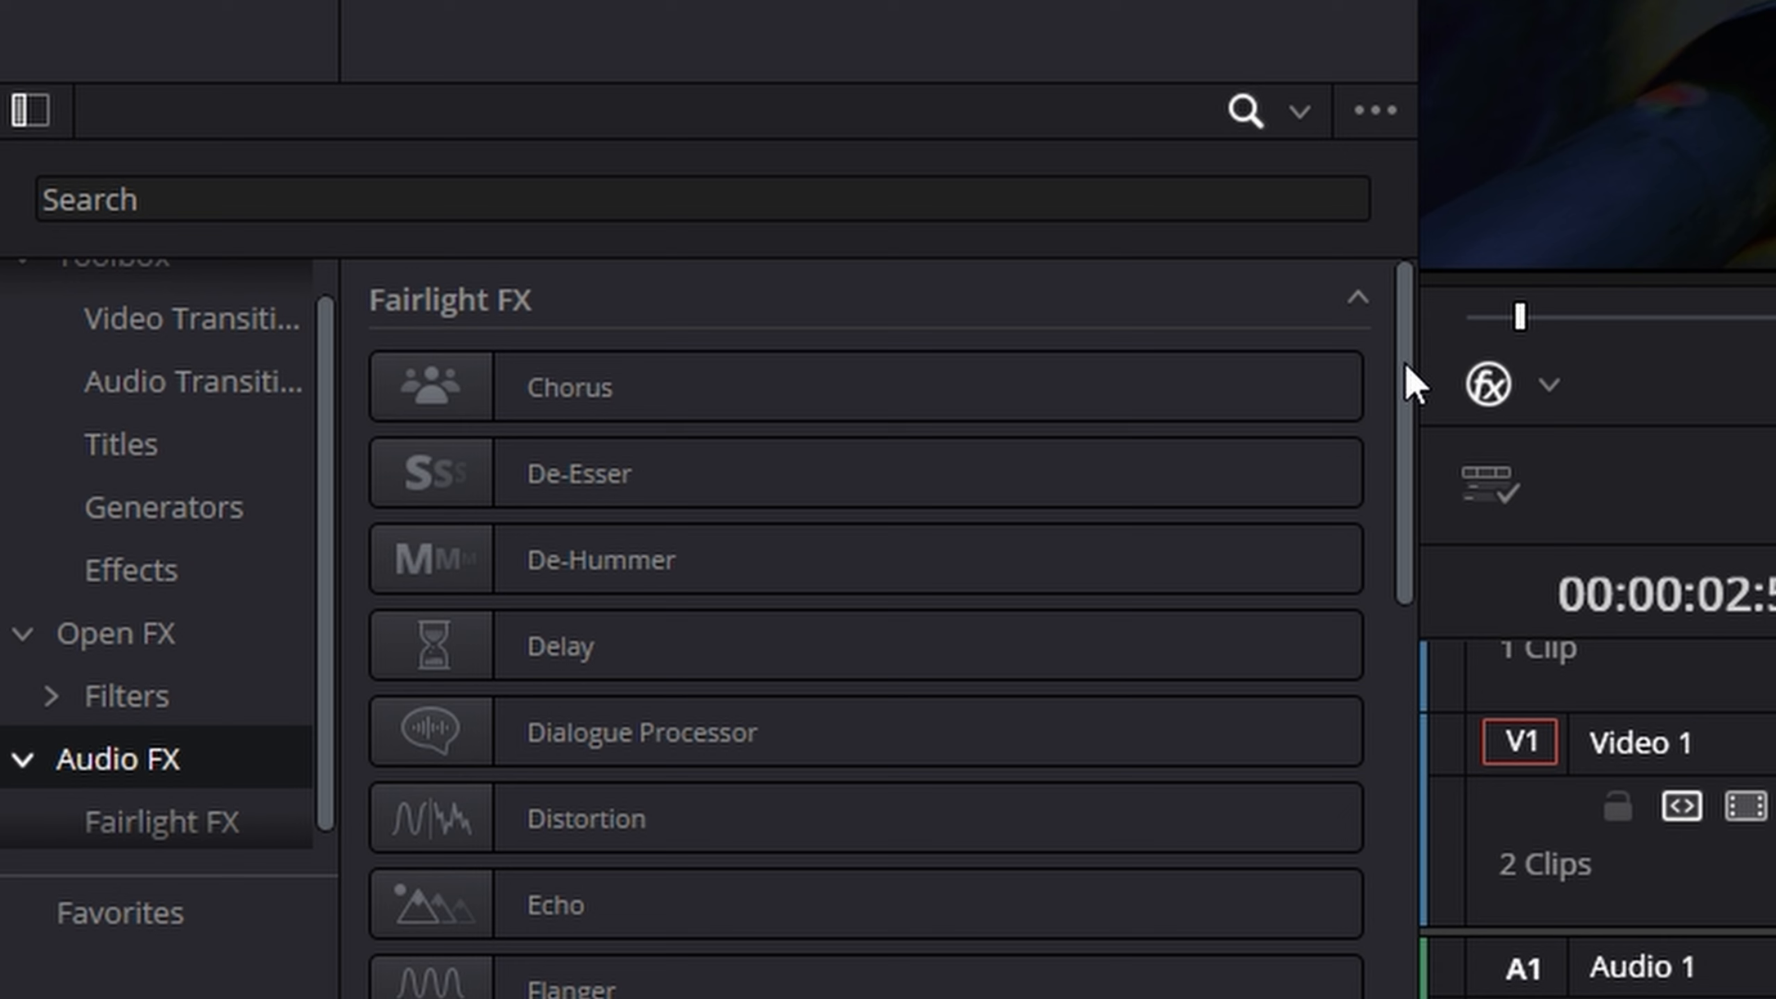
{"action": "left_click", "coordinate": [605, 405]}
{"action": "left_click_drag", "start_coordinate": [630, 388], "coordinate": [985, 735]}
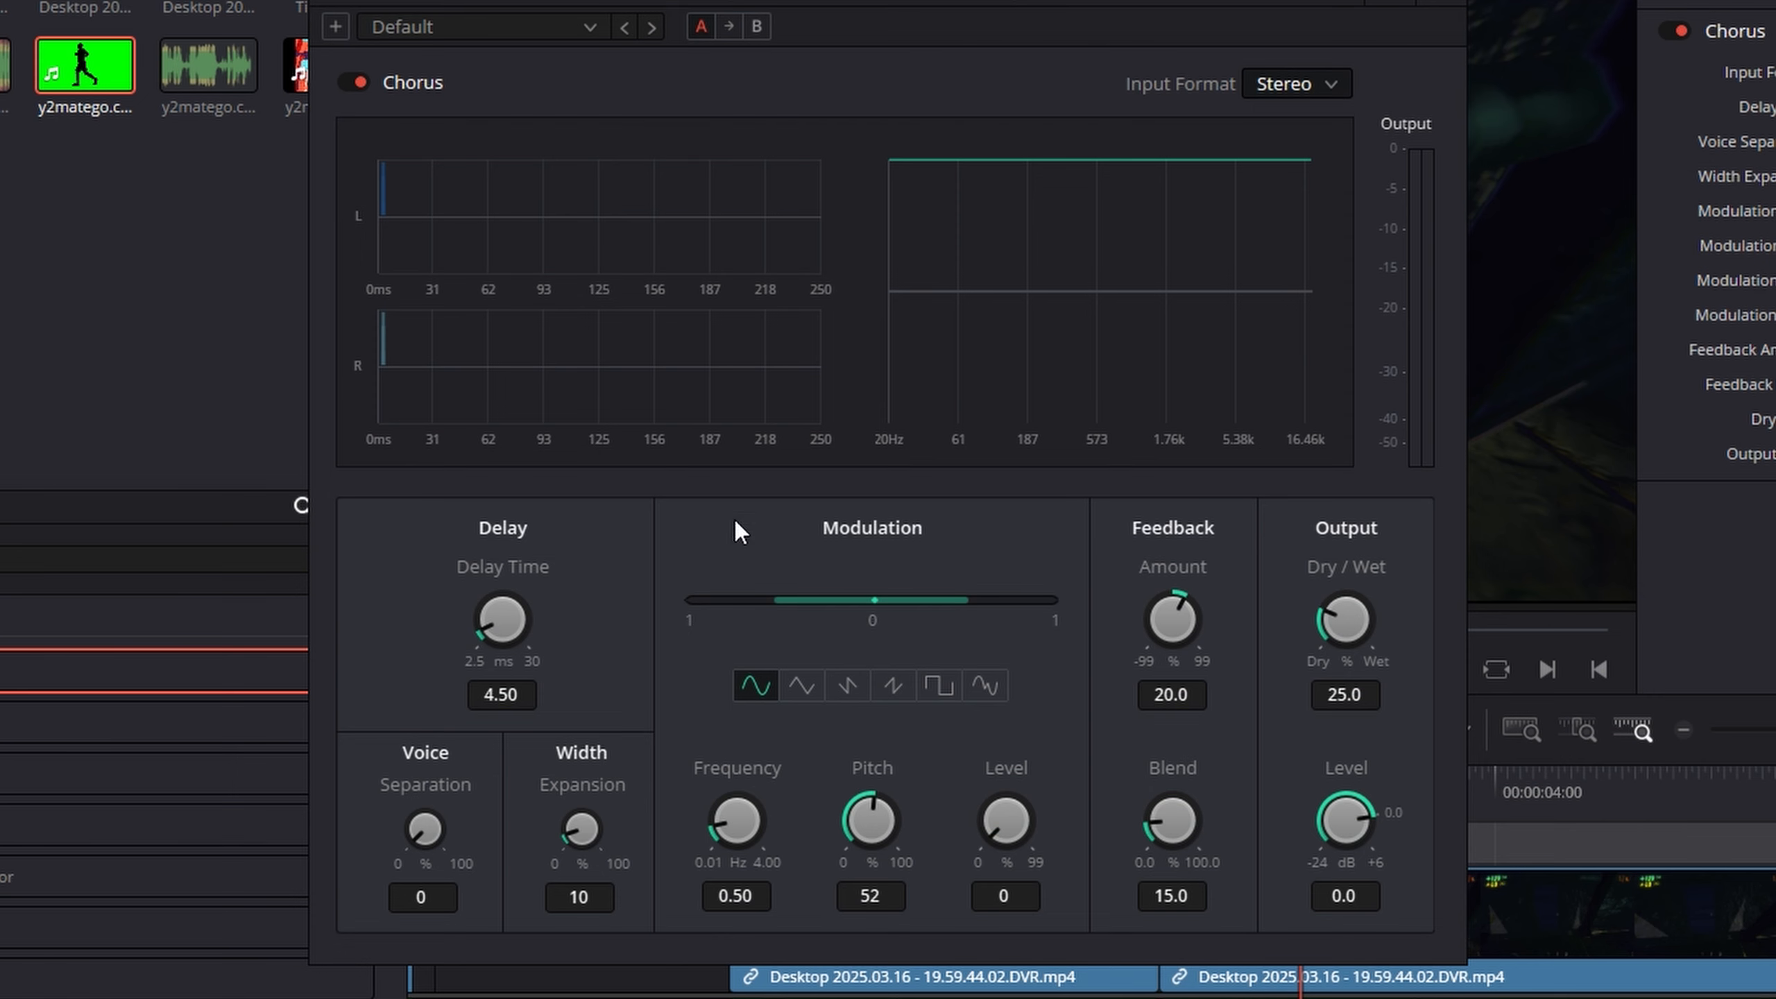
- Try the Large preset of the Chorus effect and play the gameplay clip to hear it
{"action": "left_click", "coordinate": [591, 28]}
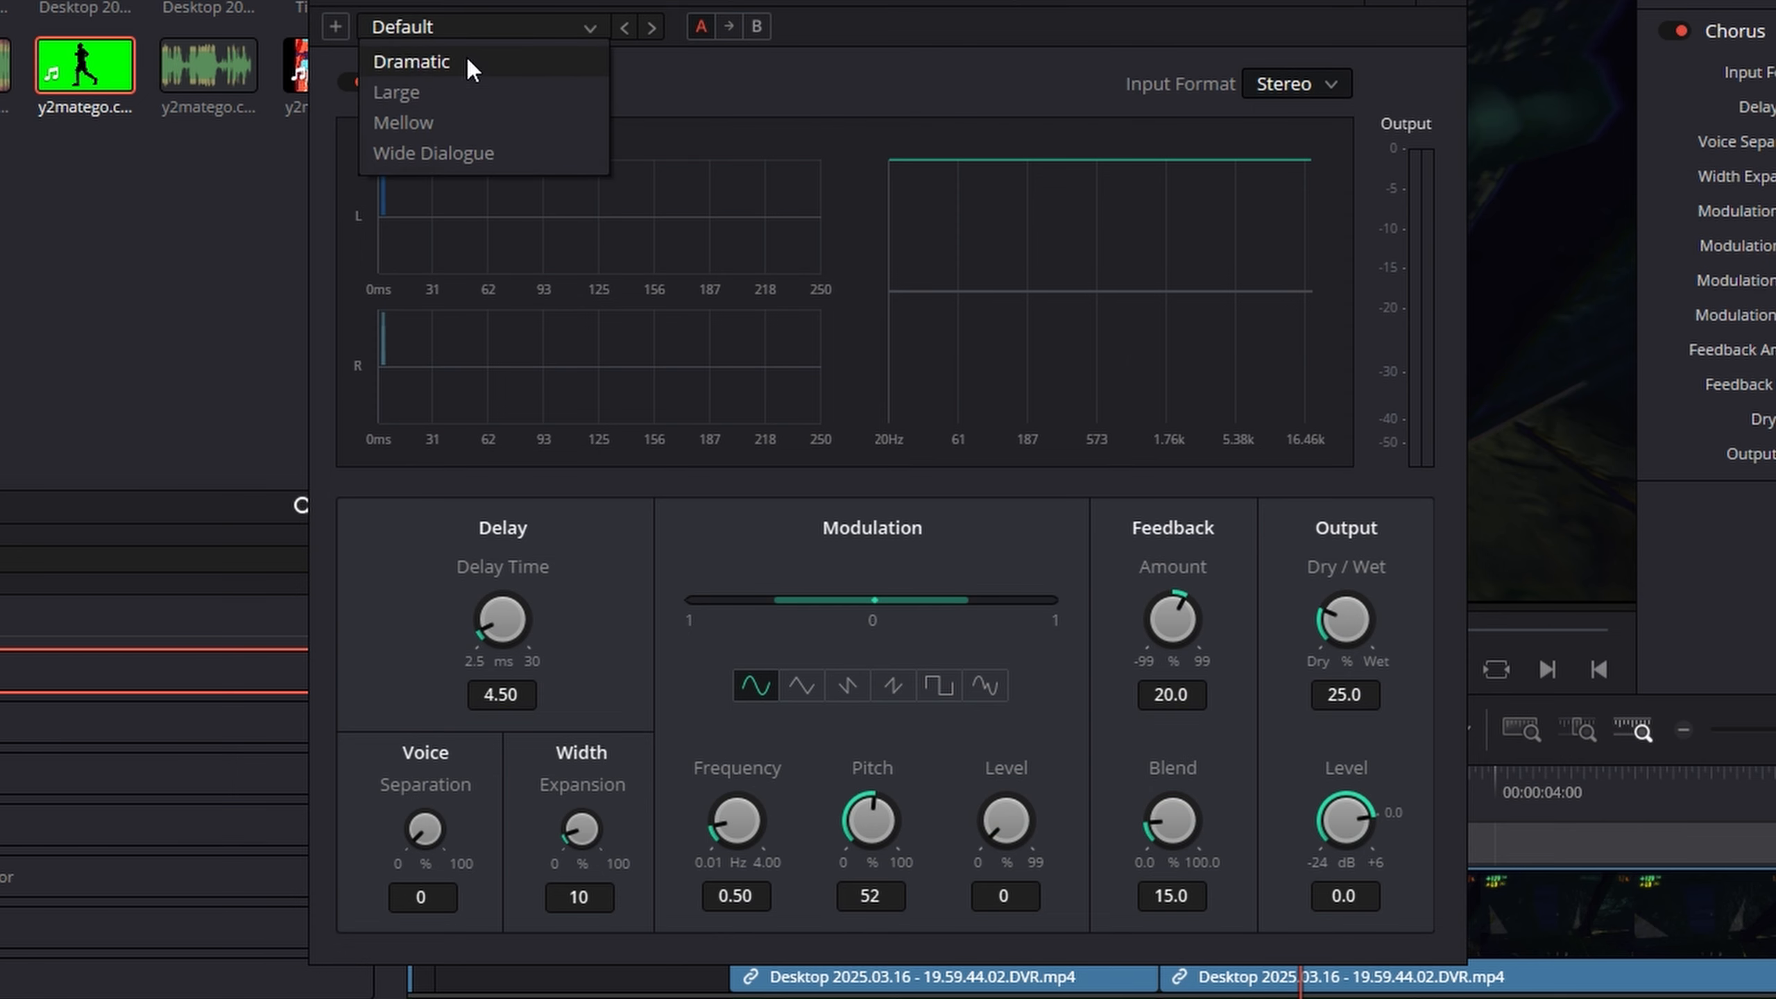
{"action": "left_click", "coordinate": [467, 99]}
{"action": "left_click_drag", "start_coordinate": [976, 2], "coordinate": [1548, 0]}
{"action": "left_click", "coordinate": [861, 793]}
{"action": "key", "text": "space"}
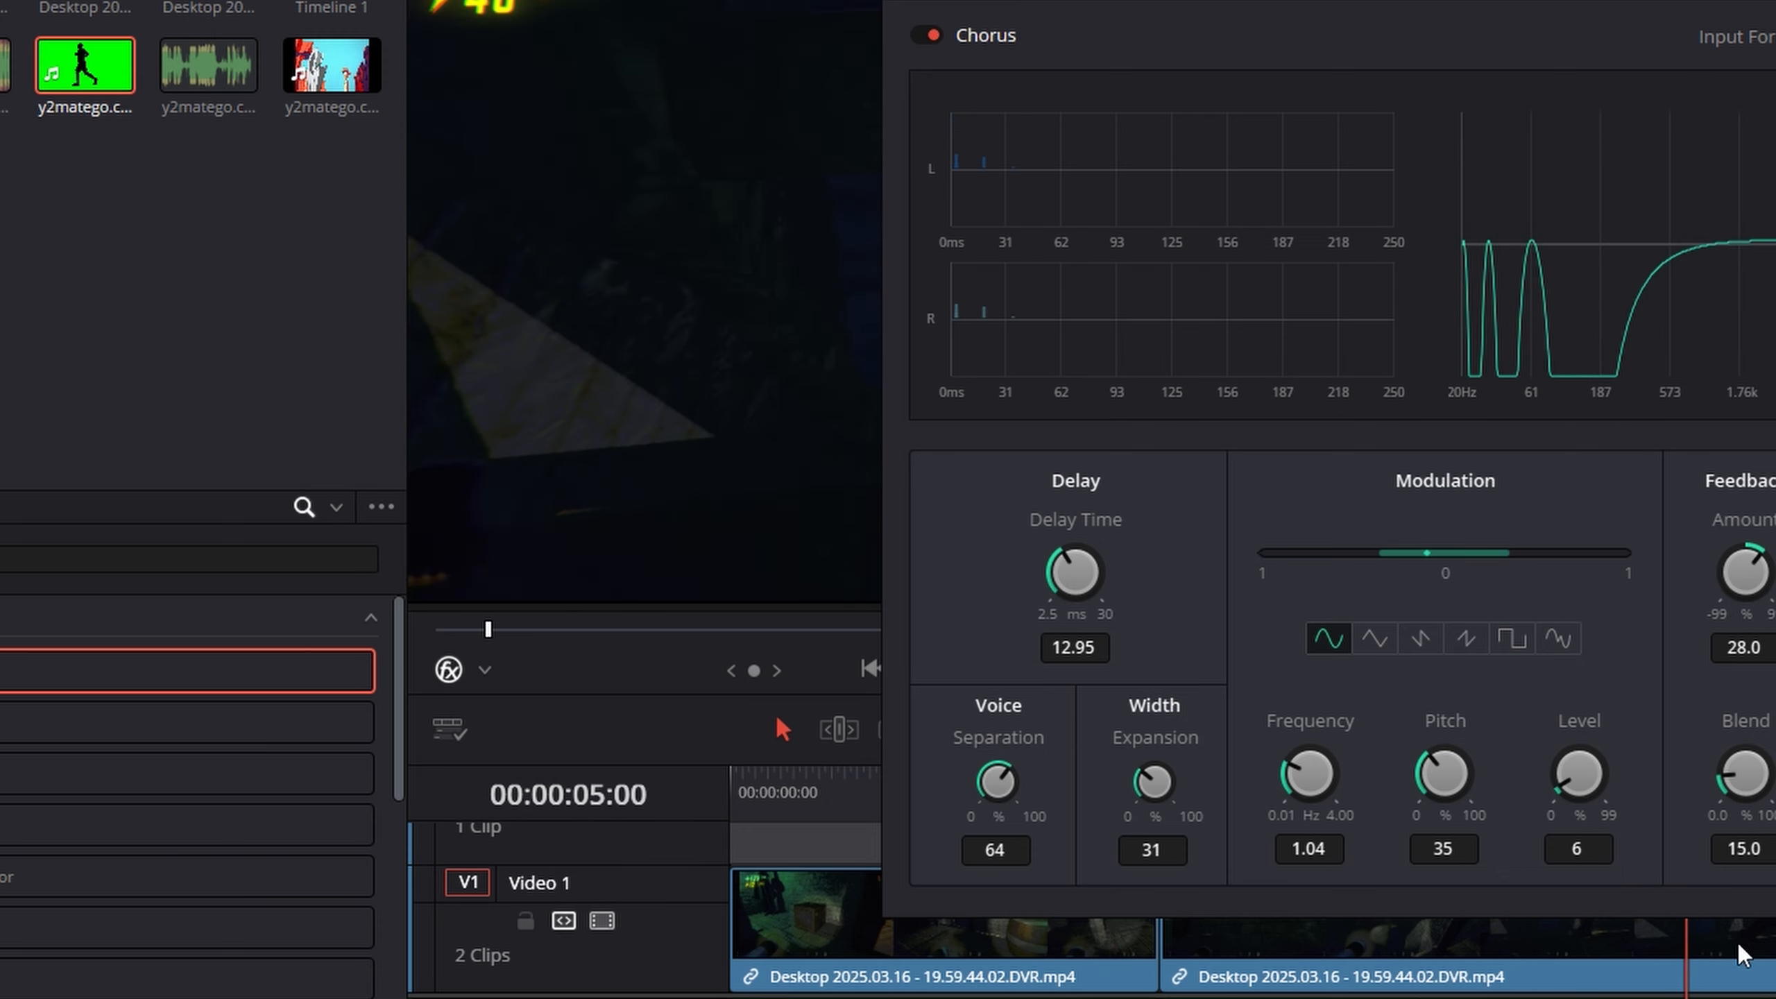
{"action": "left_click", "coordinate": [1686, 965]}
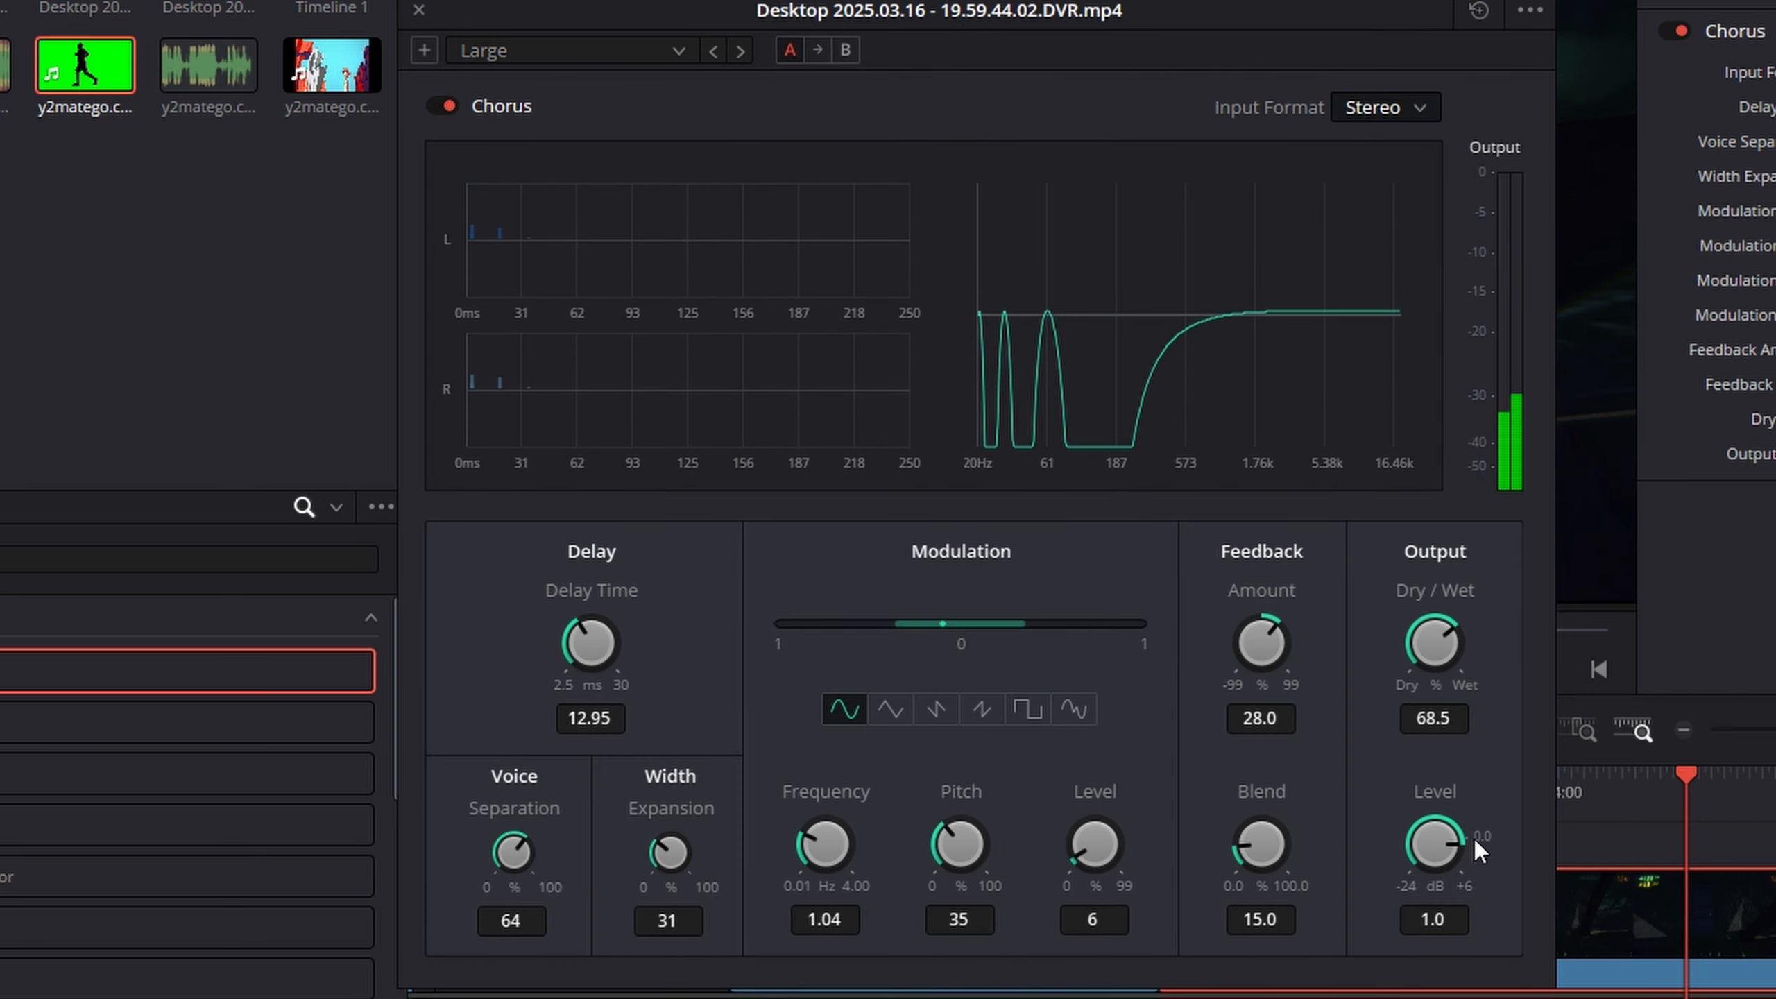
- Try the Mellow and Wide Dialogue presets of the Chorus effect on the gameplay clip
{"action": "left_click", "coordinate": [552, 51]}
{"action": "left_click", "coordinate": [526, 155]}
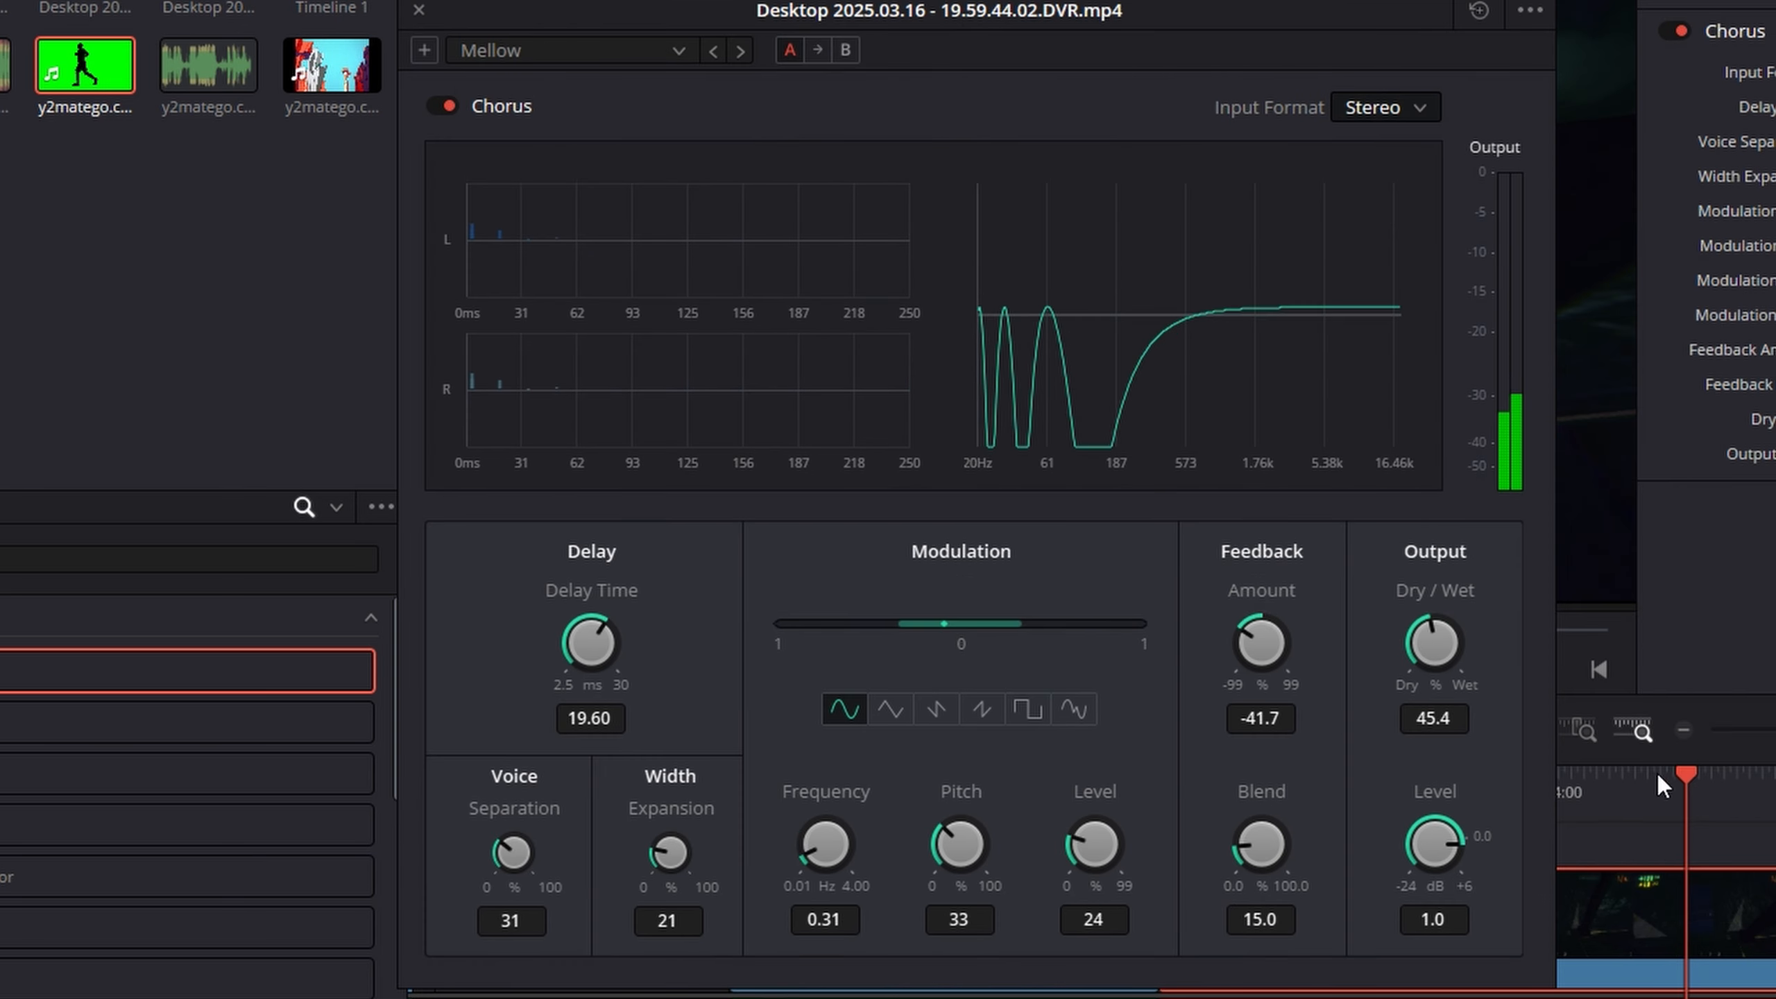
{"action": "left_click", "coordinate": [602, 61]}
{"action": "left_click", "coordinate": [558, 177]}
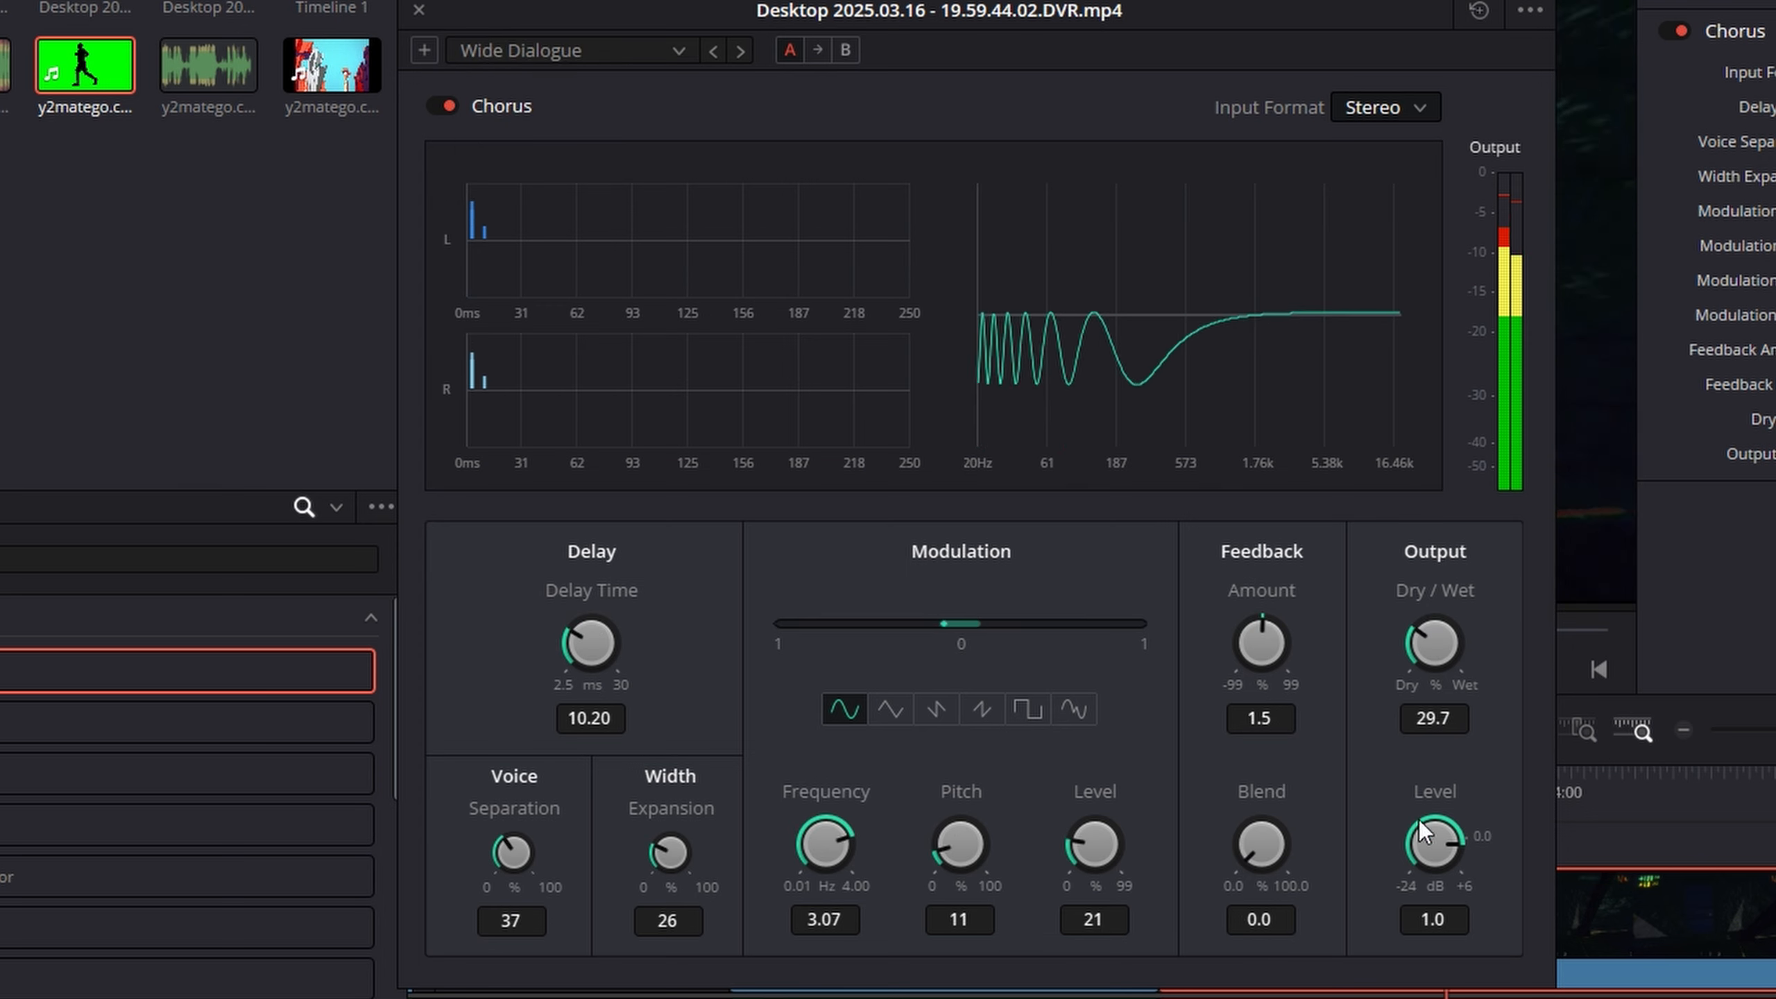
- Choose the Dramatic Chorus preset, set the feedback amount to 81.4 and delay time to 29.65, and adjust the width expansion
{"action": "left_click", "coordinate": [654, 55]}
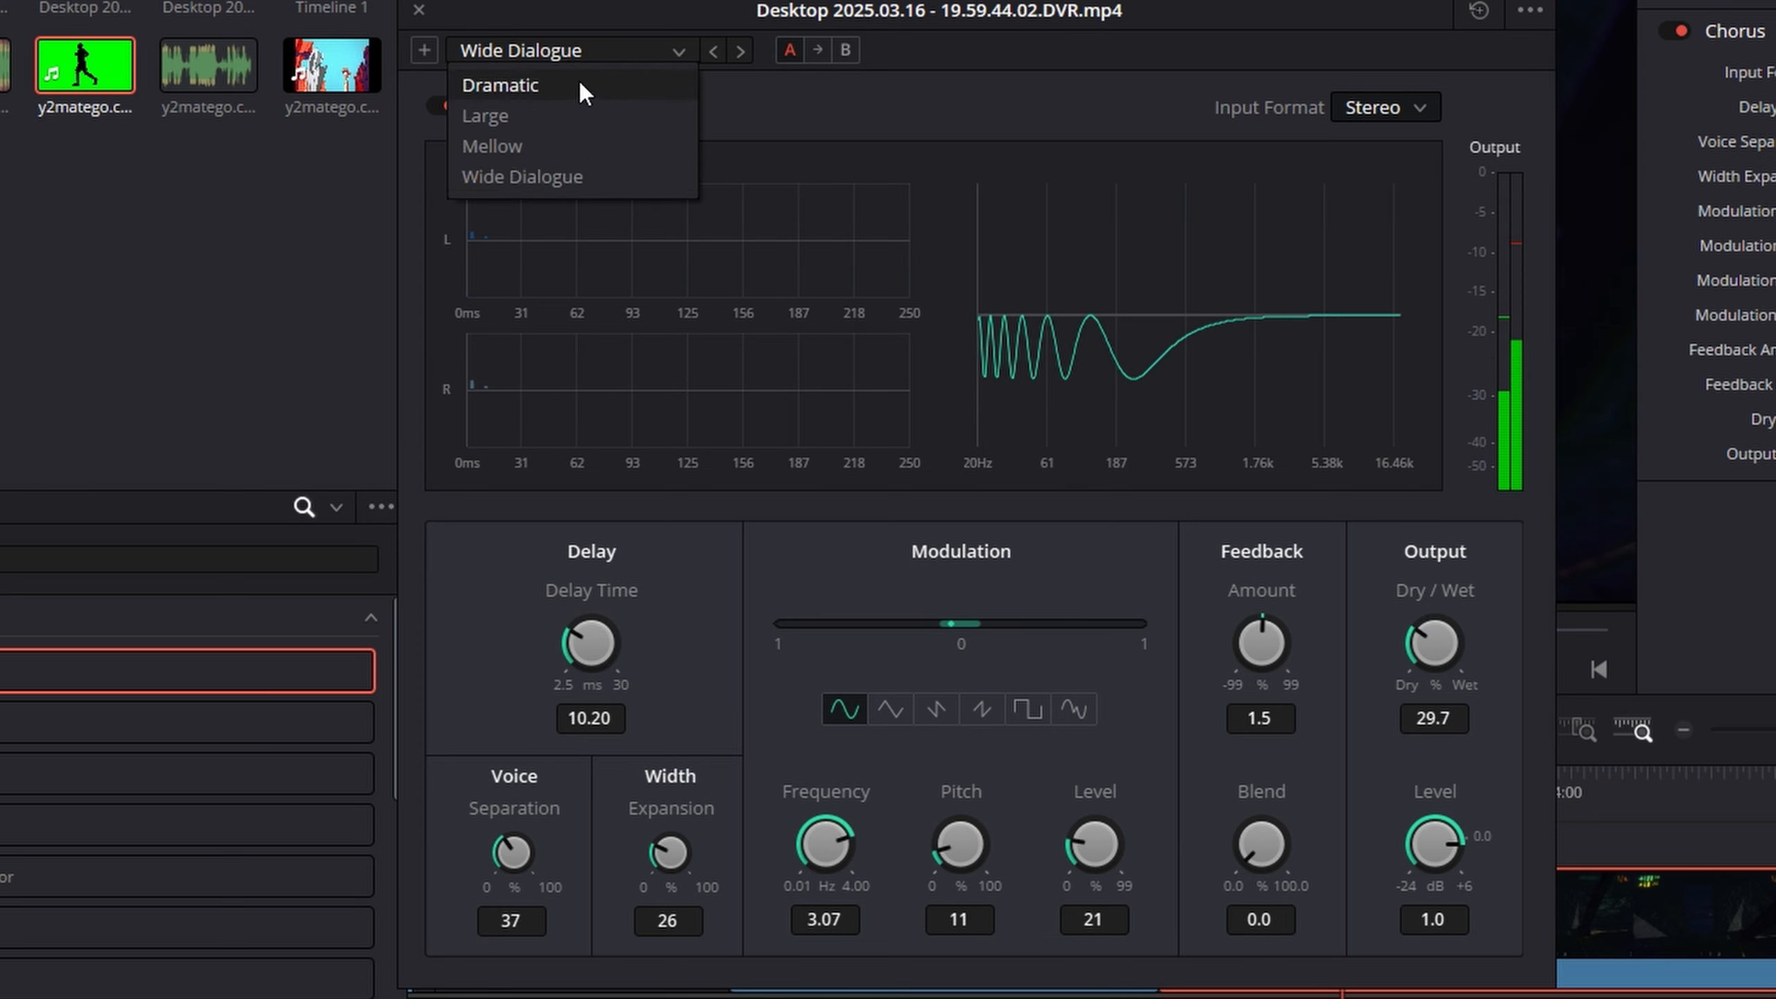
{"action": "left_click", "coordinate": [500, 84]}
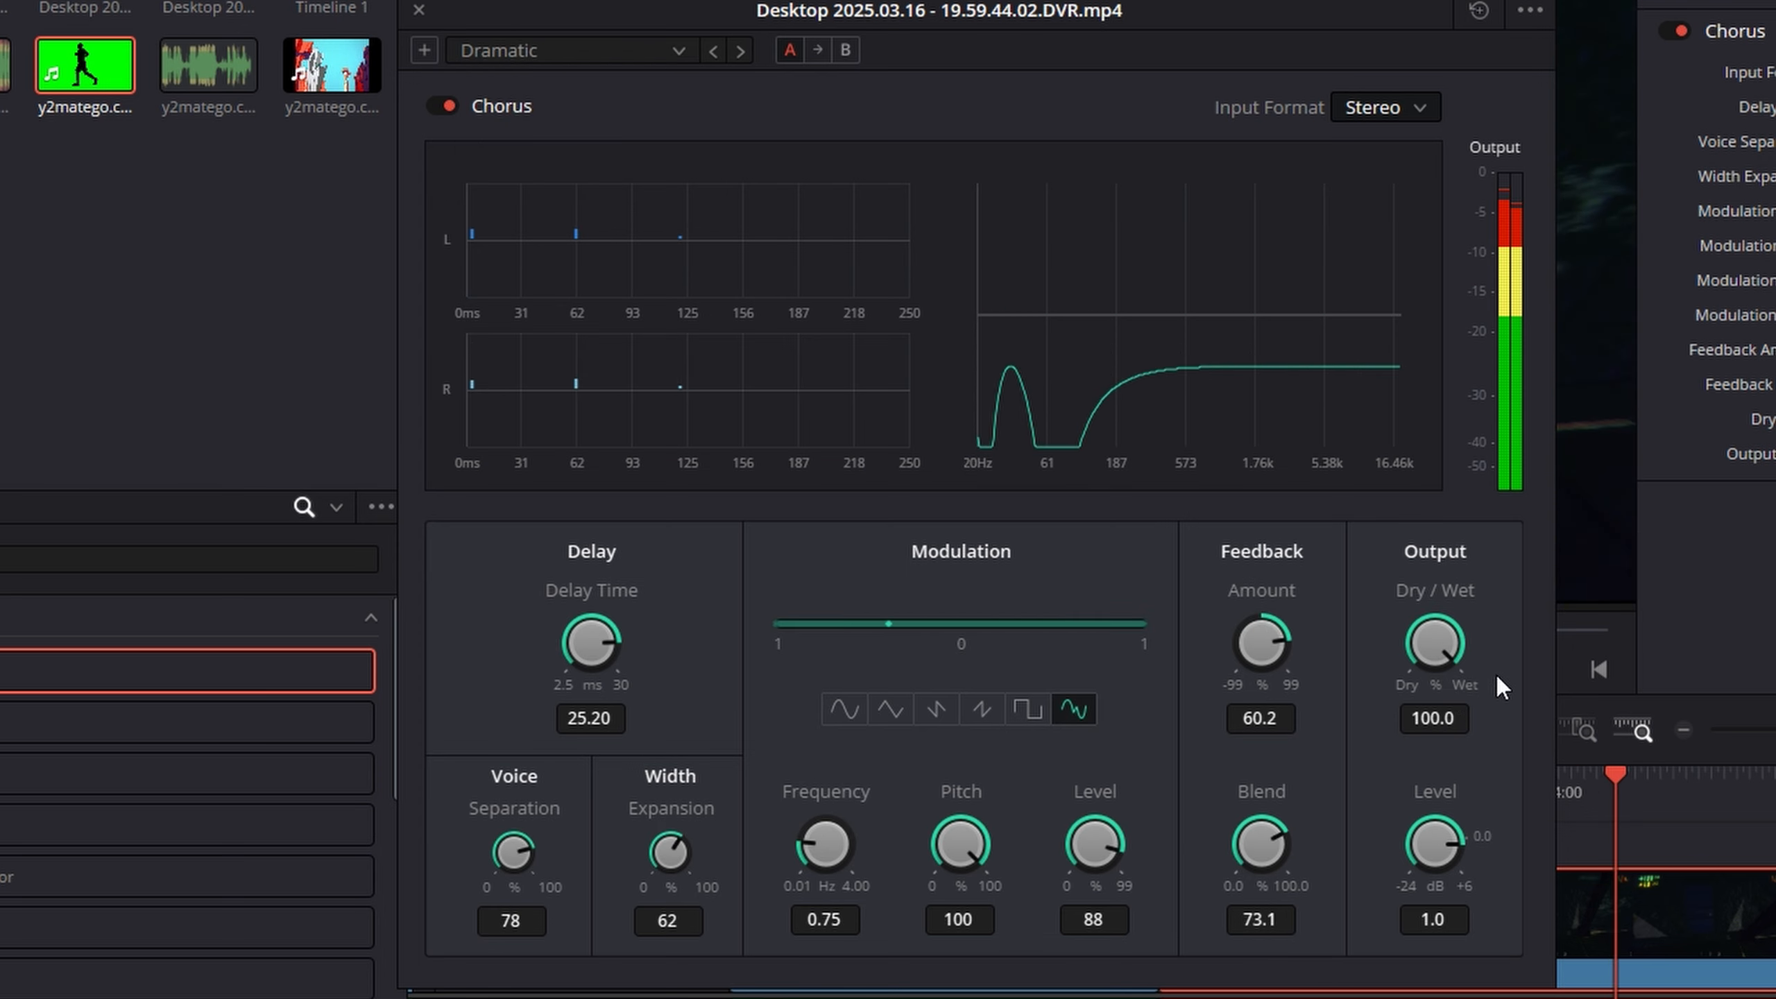
{"action": "mouse_move", "coordinate": [1262, 642]}
{"action": "left_mouse_down"}
{"action": "mouse_move", "coordinate": [1424, 647]}
{"action": "mouse_move", "coordinate": [1271, 672]}
{"action": "left_mouse_up"}
{"action": "left_click_drag", "start_coordinate": [578, 813], "coordinate": [1094, 614]}
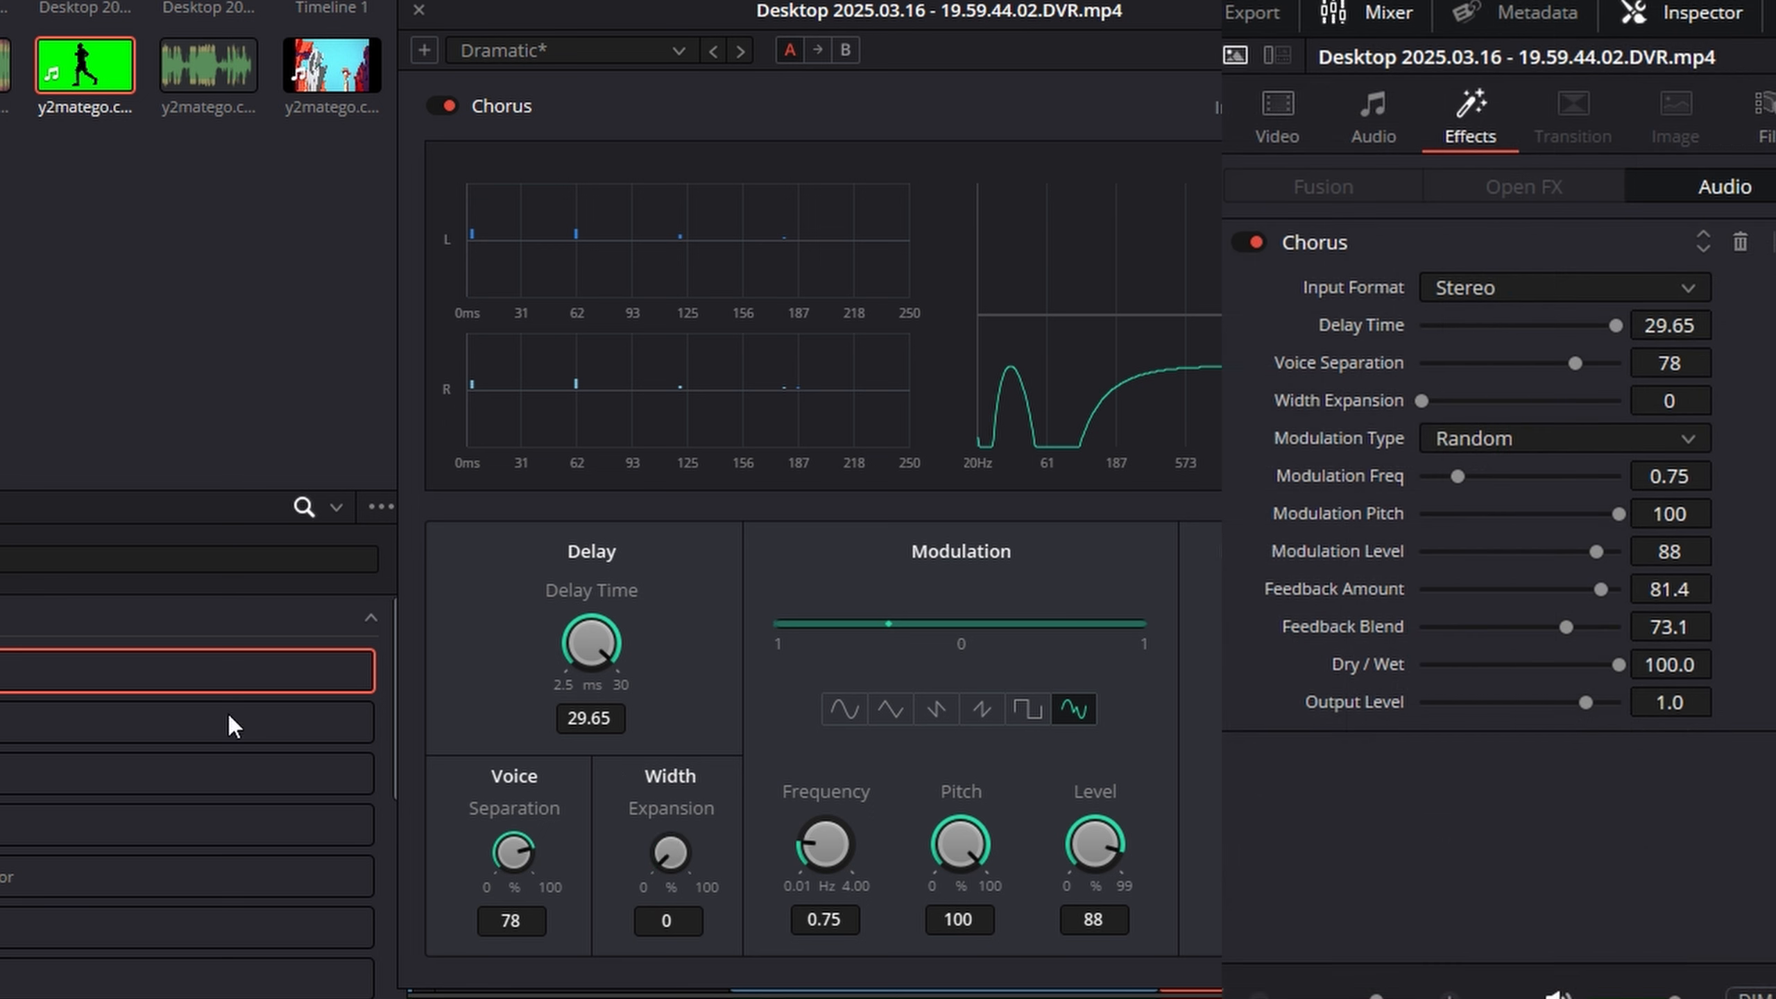
- Set the Chorus width expansion to 63, close the effect's settings and return the playhead to the first cut
{"action": "left_click_drag", "start_coordinate": [670, 851], "coordinate": [670, 788]}
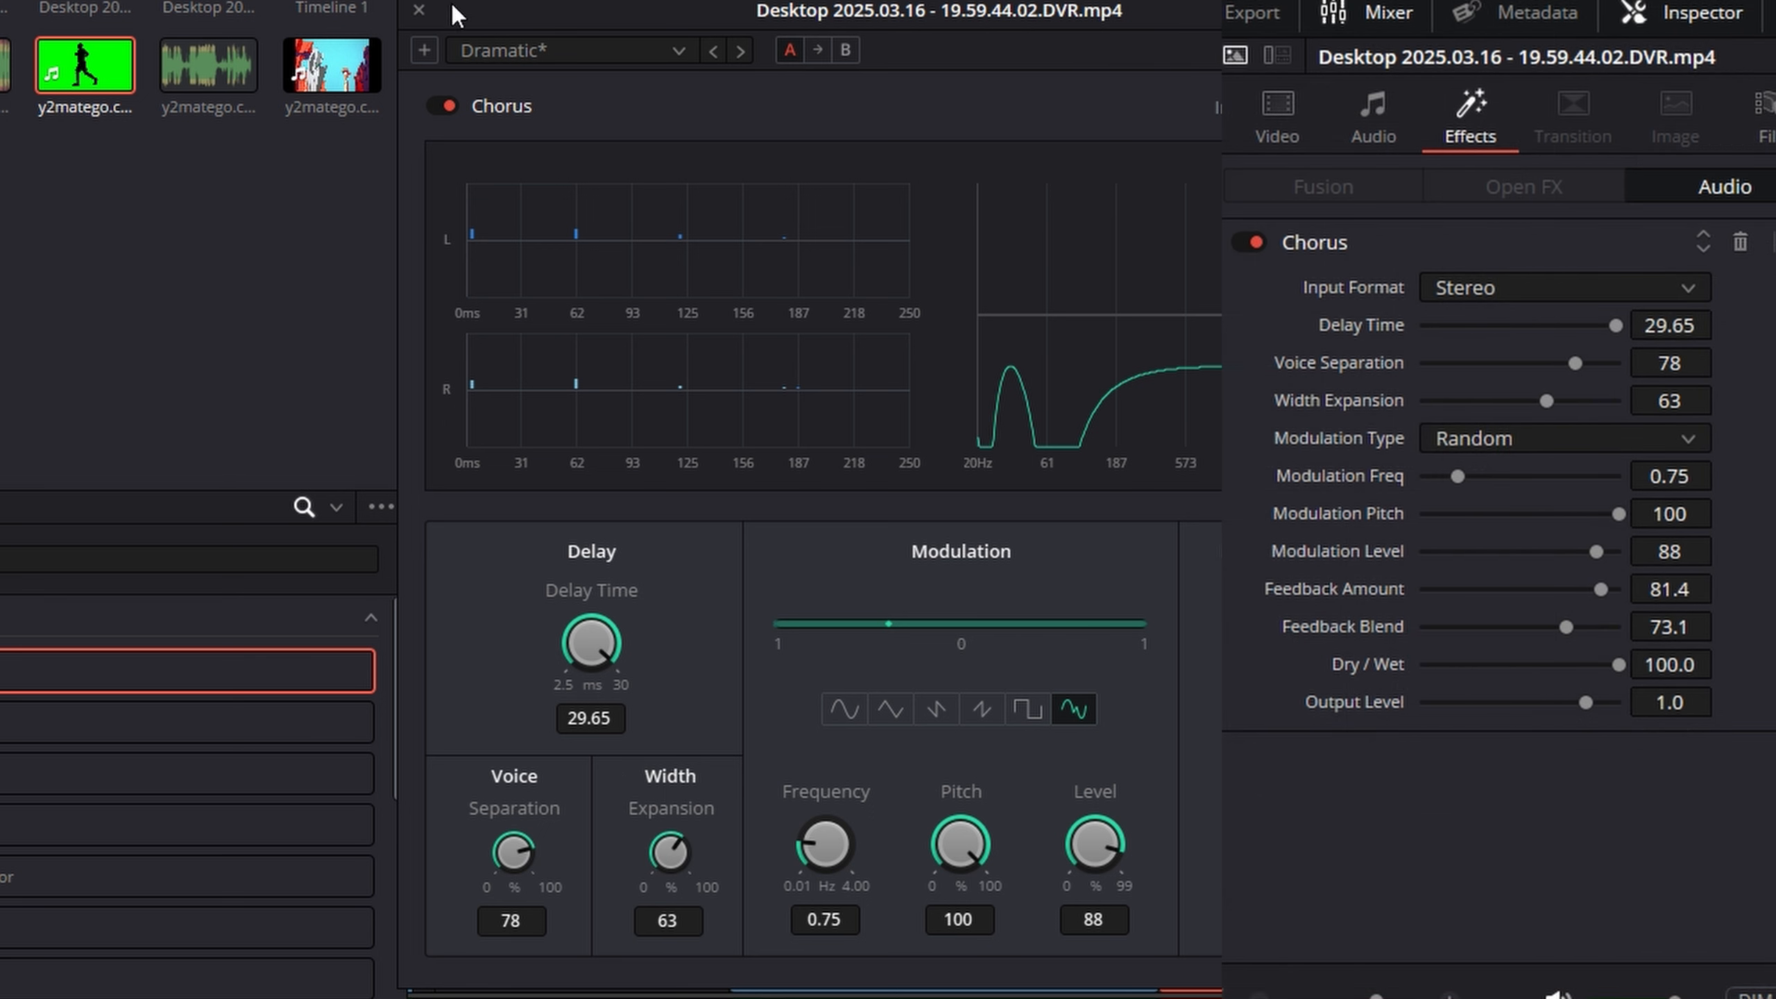
{"action": "left_click", "coordinate": [419, 10]}
{"action": "left_click_drag", "start_coordinate": [1601, 589], "coordinate": [1543, 596]}
{"action": "left_click", "coordinate": [1166, 802]}
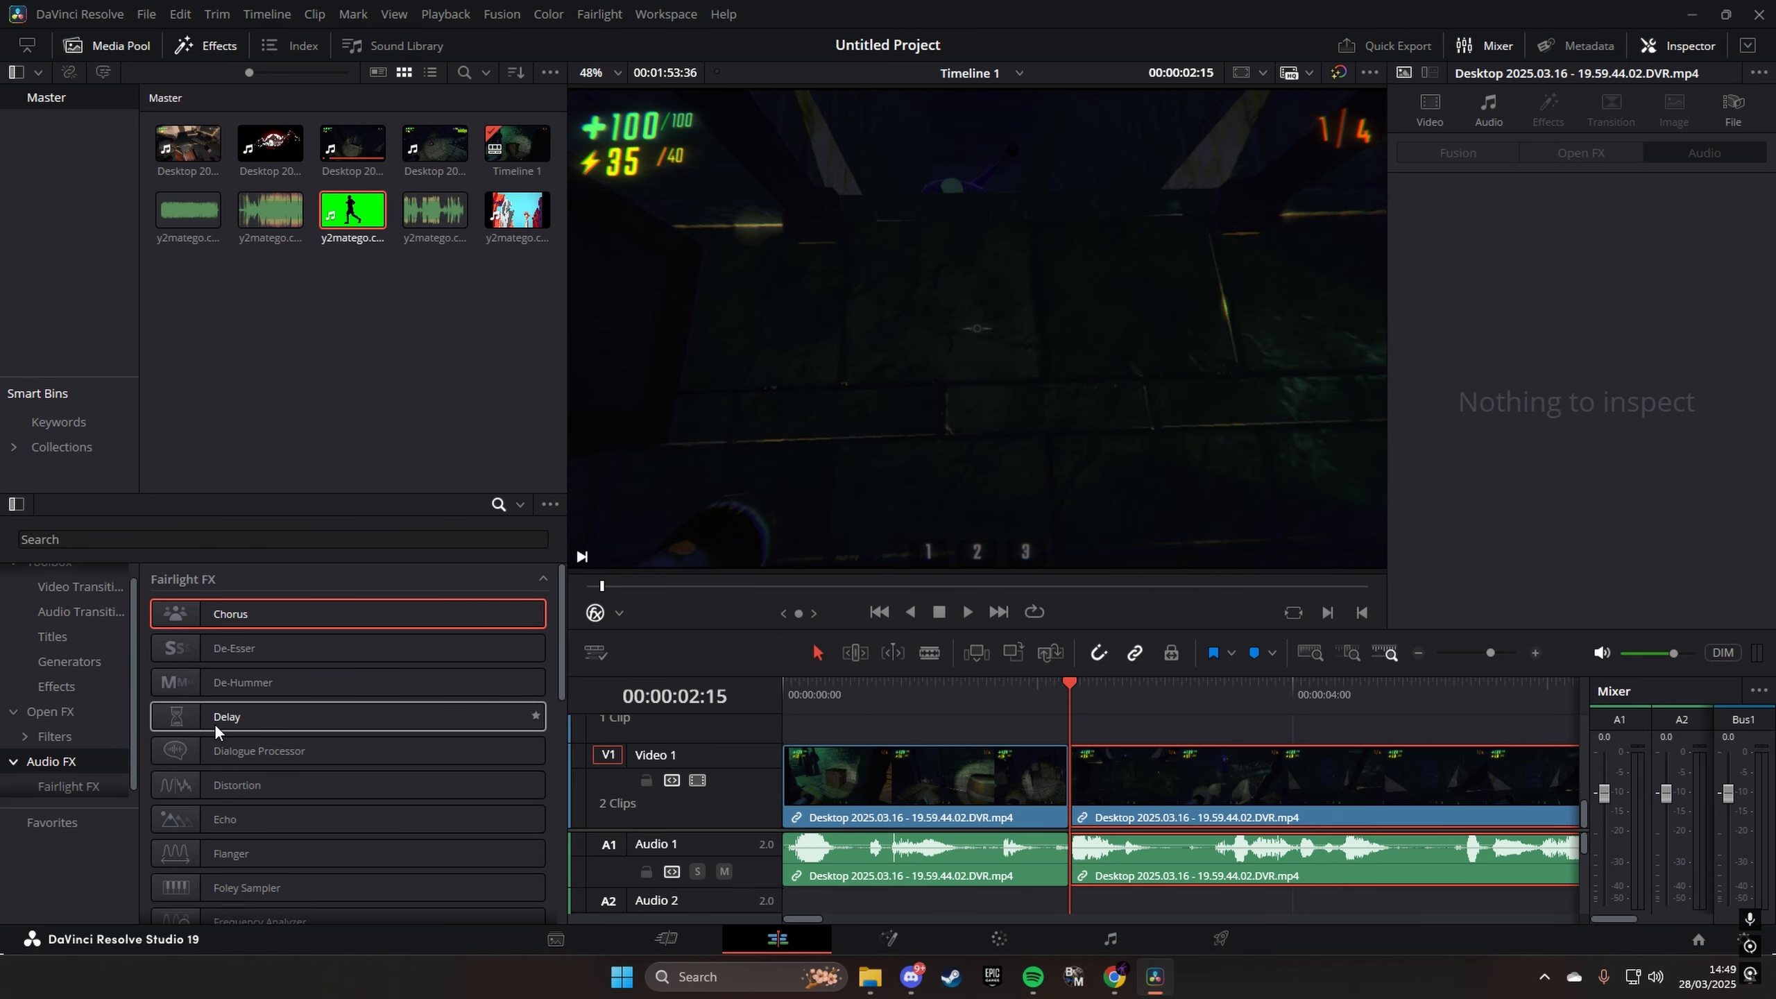
- Try the Delay effect on the gameplay clip after the first cut and remove it after listening
{"action": "left_click_drag", "start_coordinate": [214, 723], "coordinate": [1166, 859]}
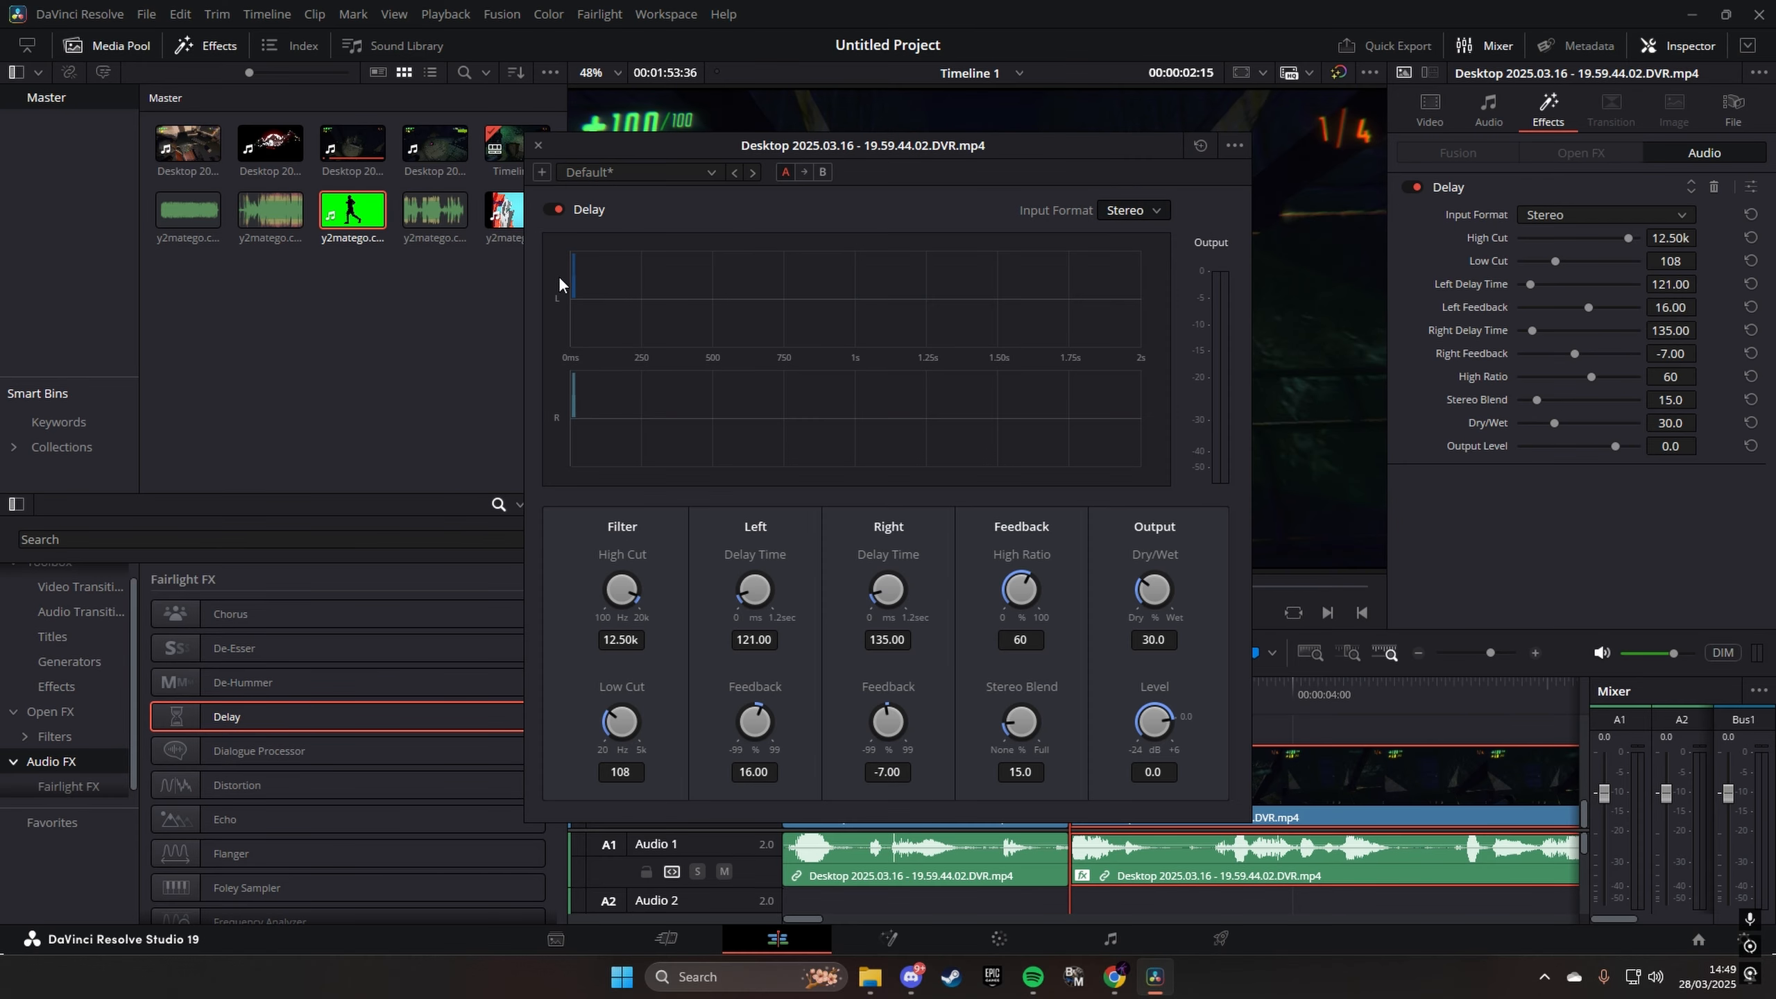
{"action": "left_click", "coordinate": [538, 145]}
{"action": "key", "text": "space"}
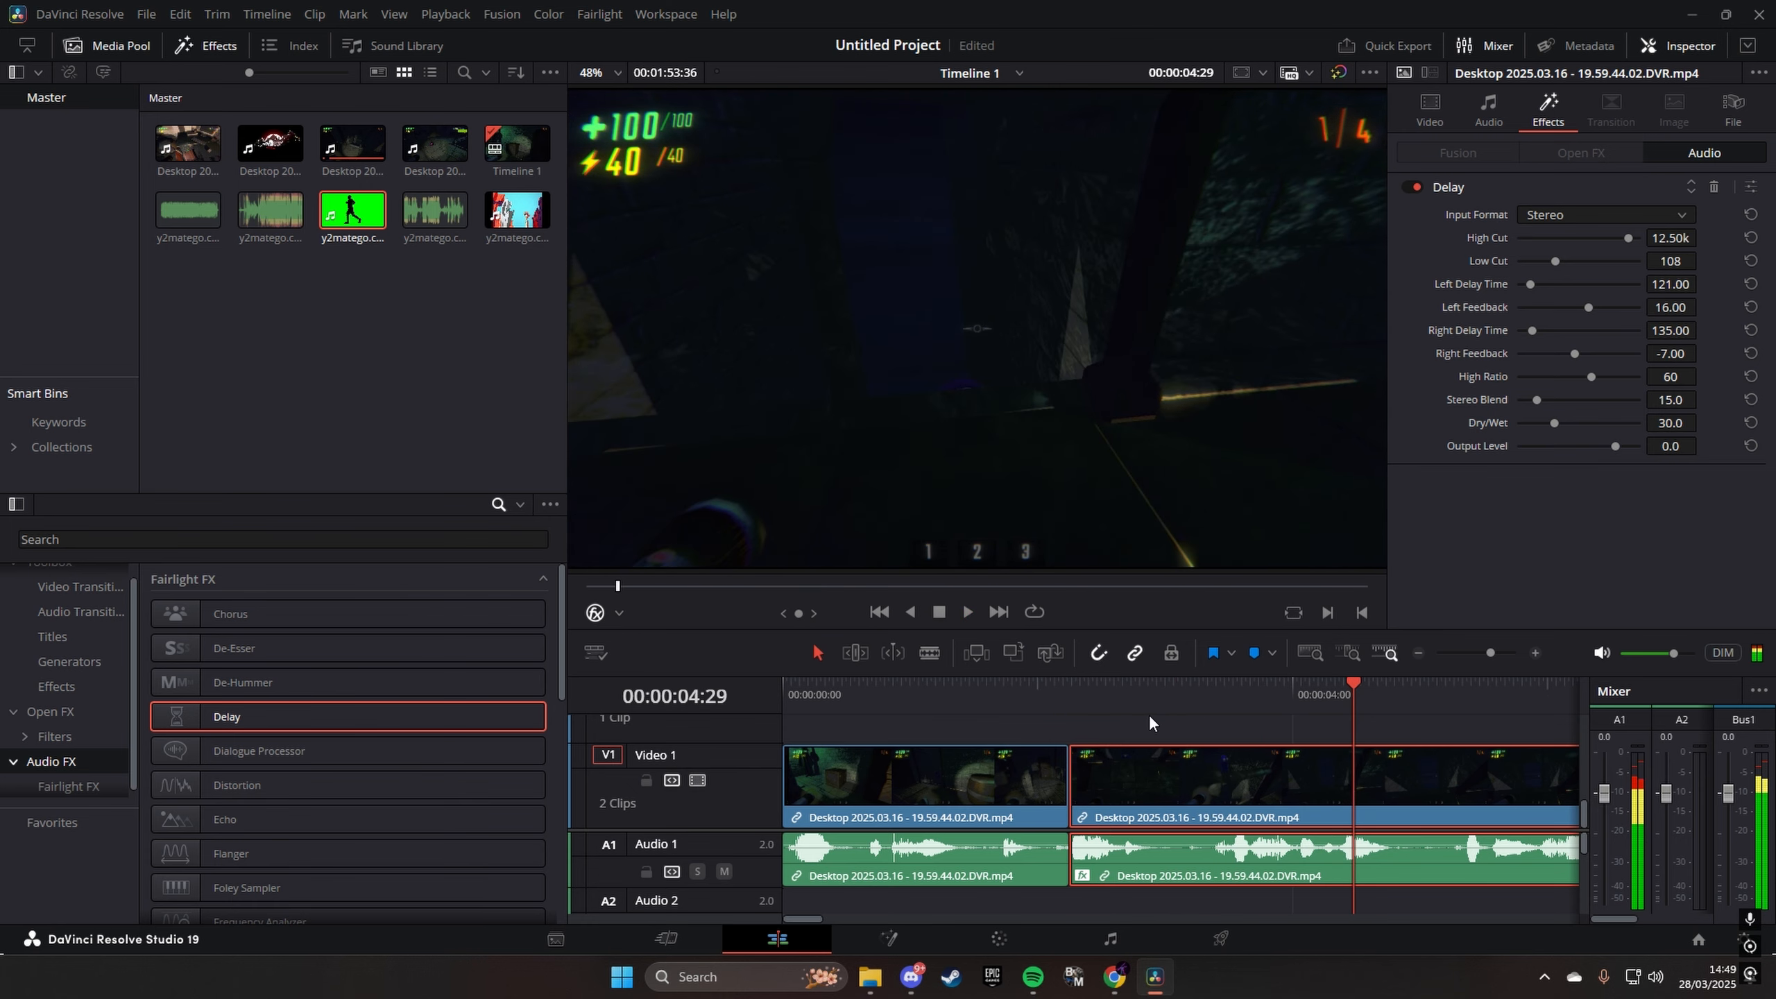
{"action": "key", "text": "space"}
{"action": "left_click", "coordinate": [1714, 187]}
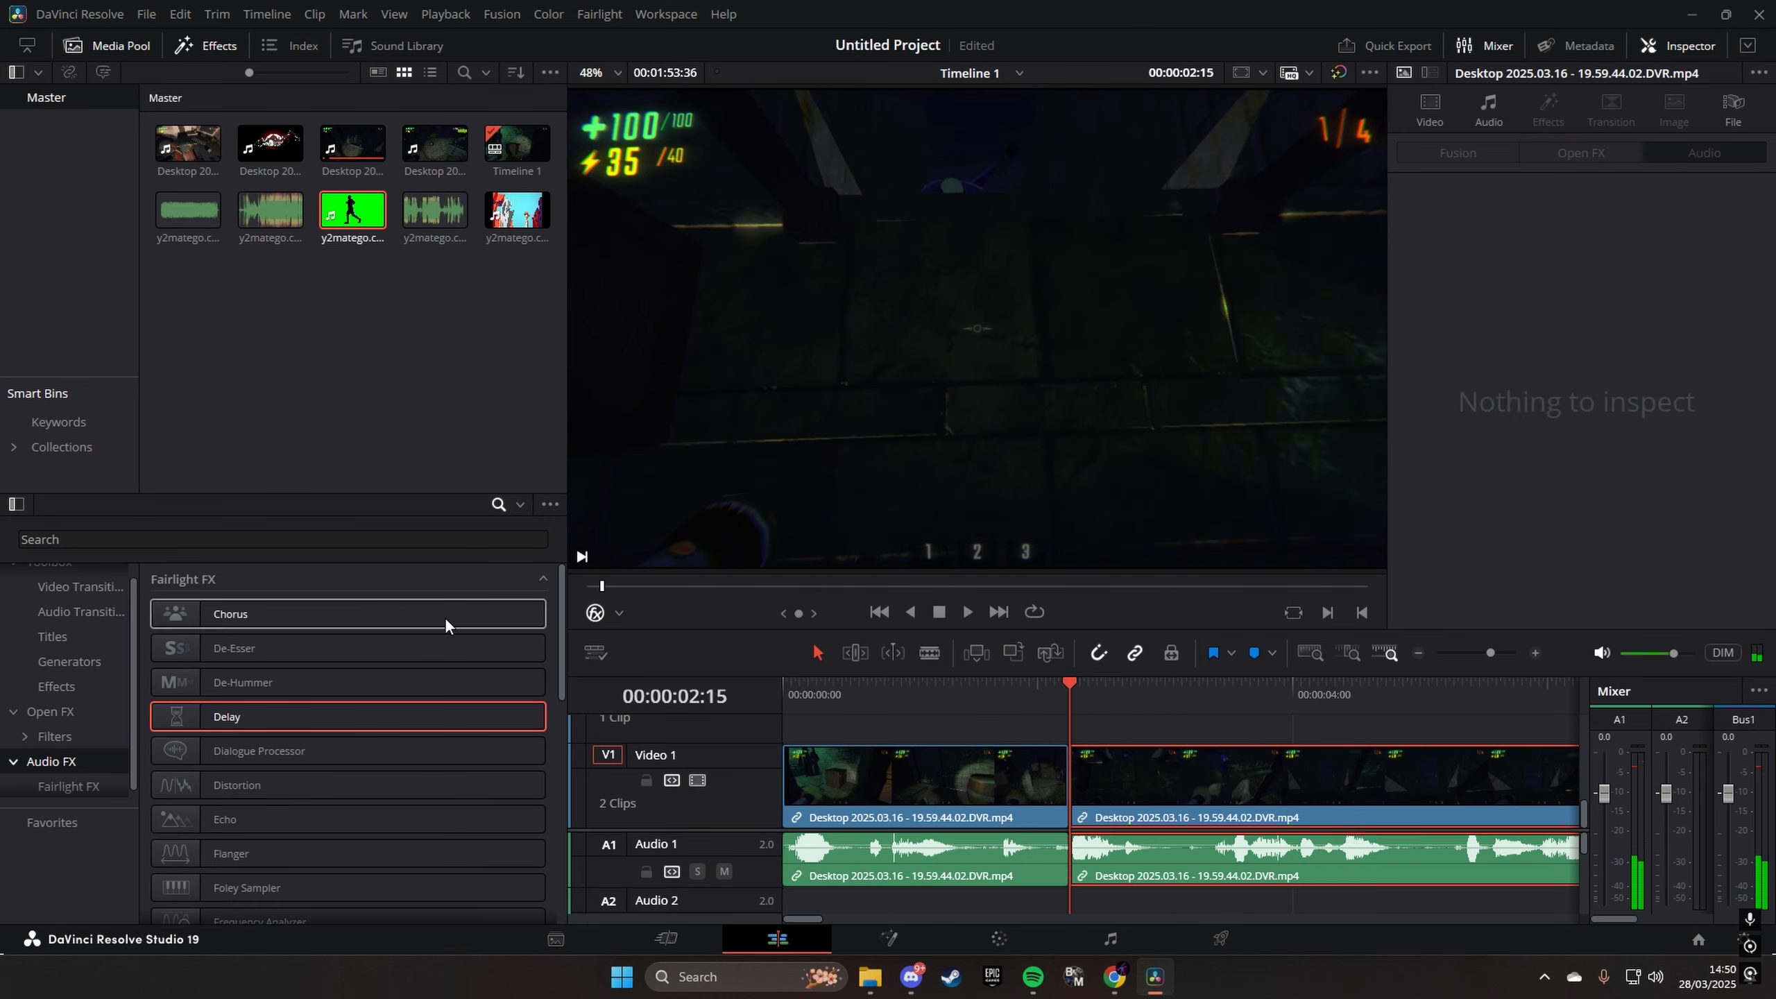
- Try the Echo effect on the same gameplay clip, remove it after listening and return the playhead near the cut
{"action": "scroll", "coordinate": [336, 713], "scroll_direction": "down", "scroll_amount": 1}
{"action": "left_click", "coordinate": [251, 767]}
{"action": "left_click_drag", "start_coordinate": [250, 769], "coordinate": [1149, 845]}
{"action": "key", "text": "space"}
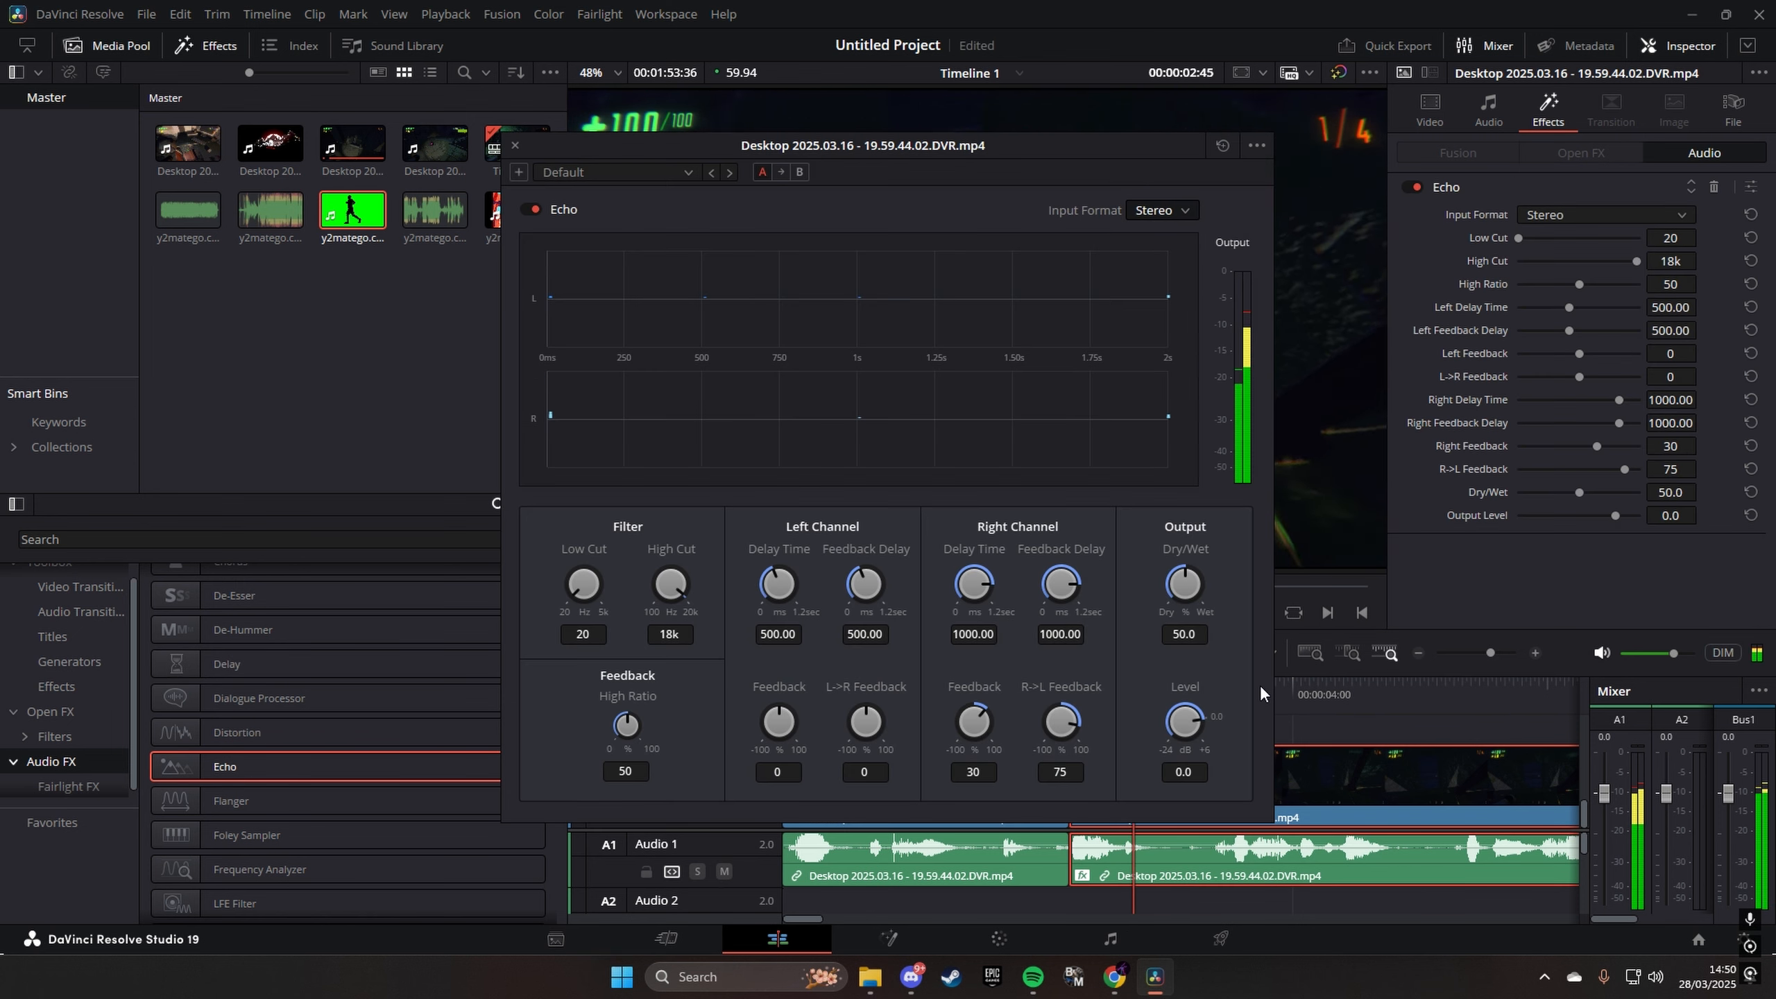
{"action": "key", "text": "space"}
{"action": "left_click", "coordinate": [516, 147]}
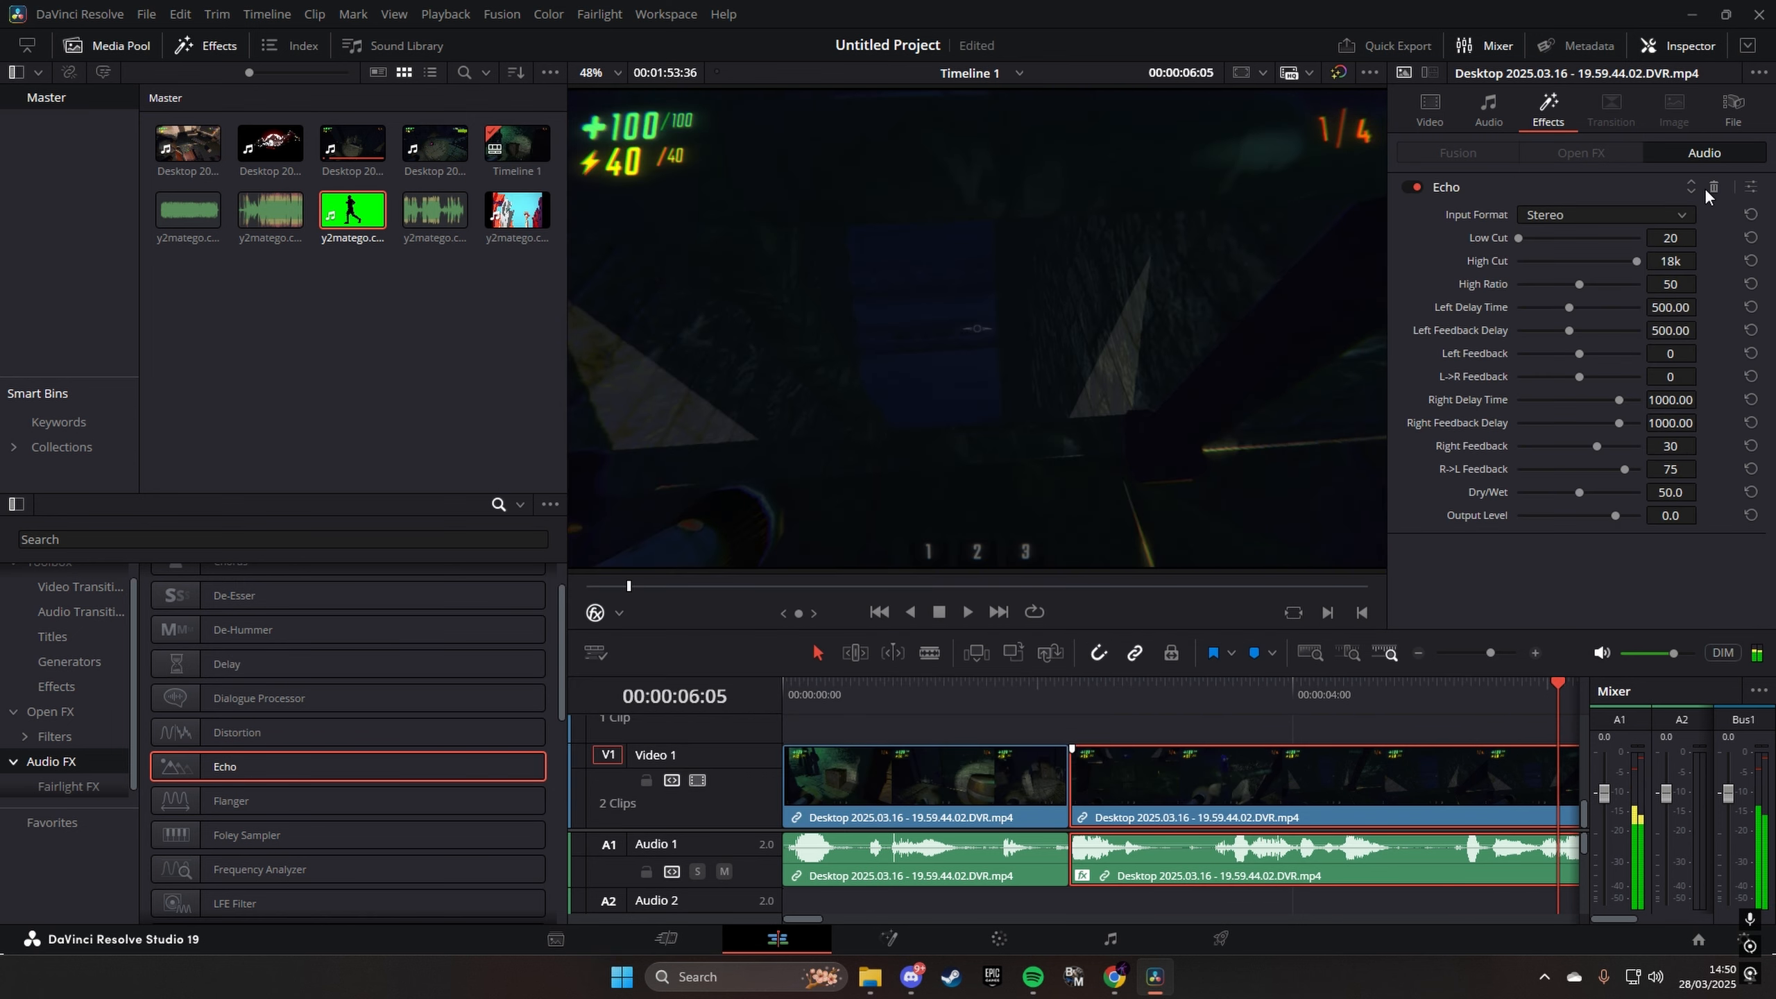
{"action": "left_click", "coordinate": [1713, 188]}
{"action": "left_click", "coordinate": [1080, 696]}
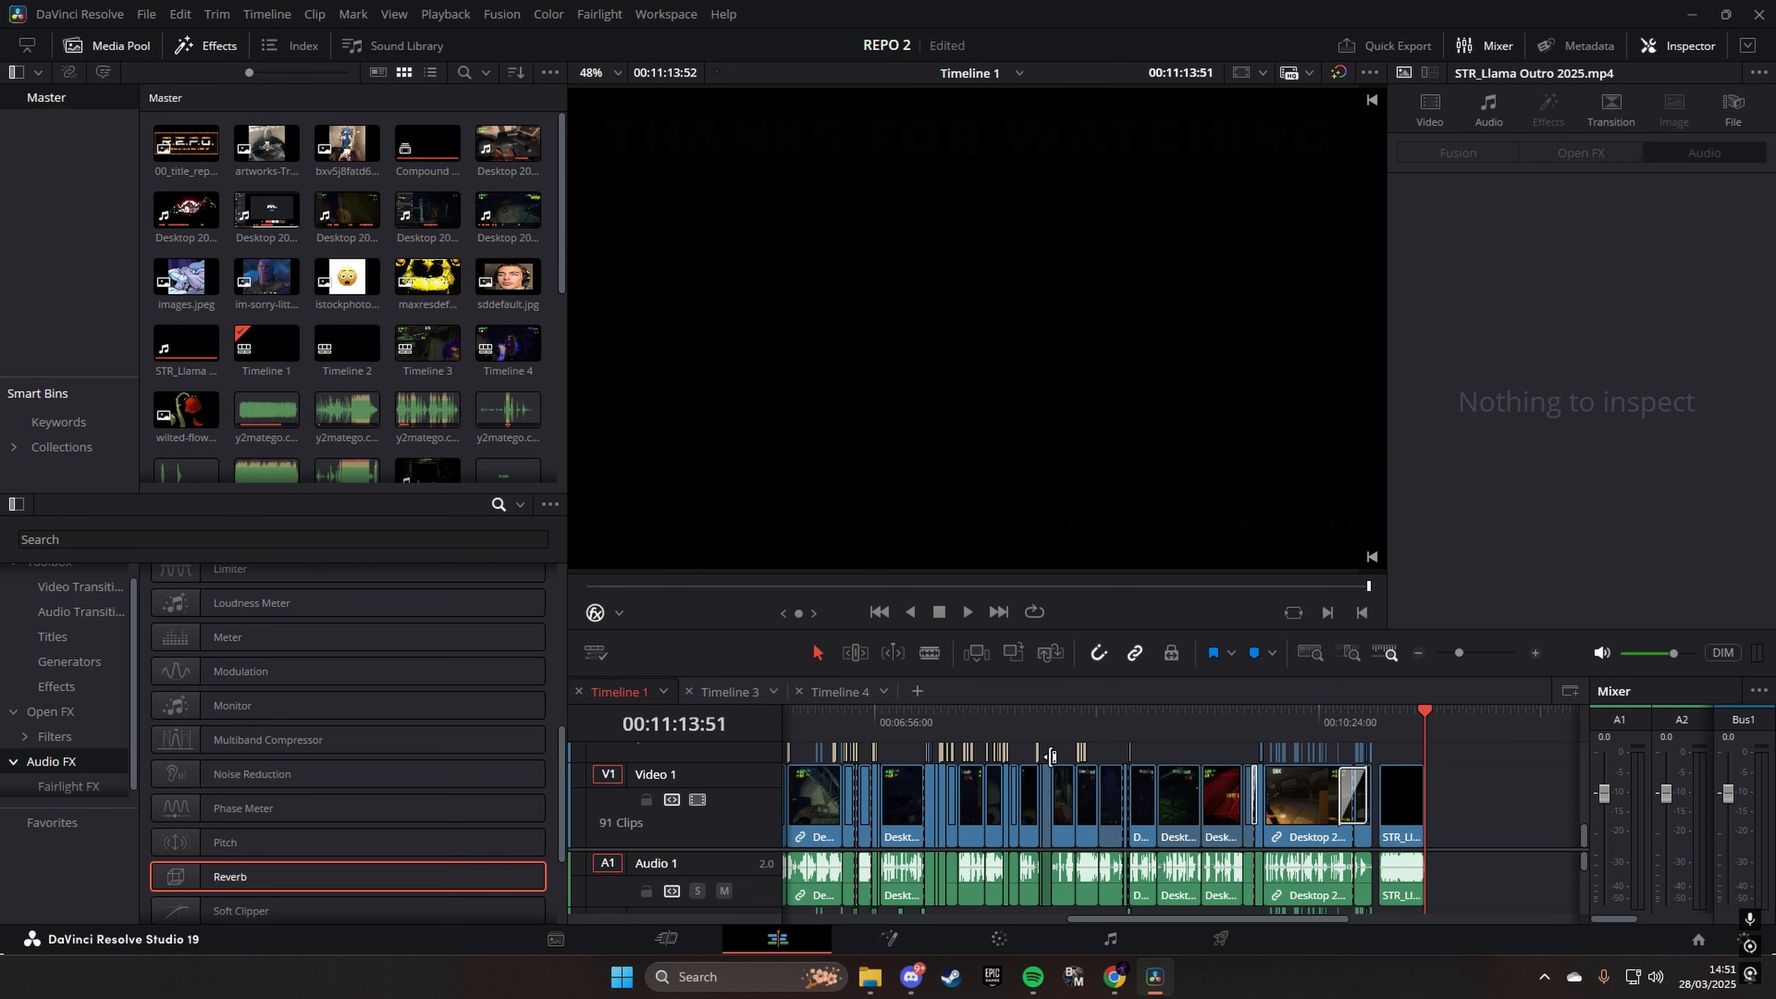
- Move the playhead to about 00:06:42 in the REPO 2 timeline, play that moment and save the project
{"action": "left_click", "coordinate": [842, 725]}
{"action": "key", "text": "space"}
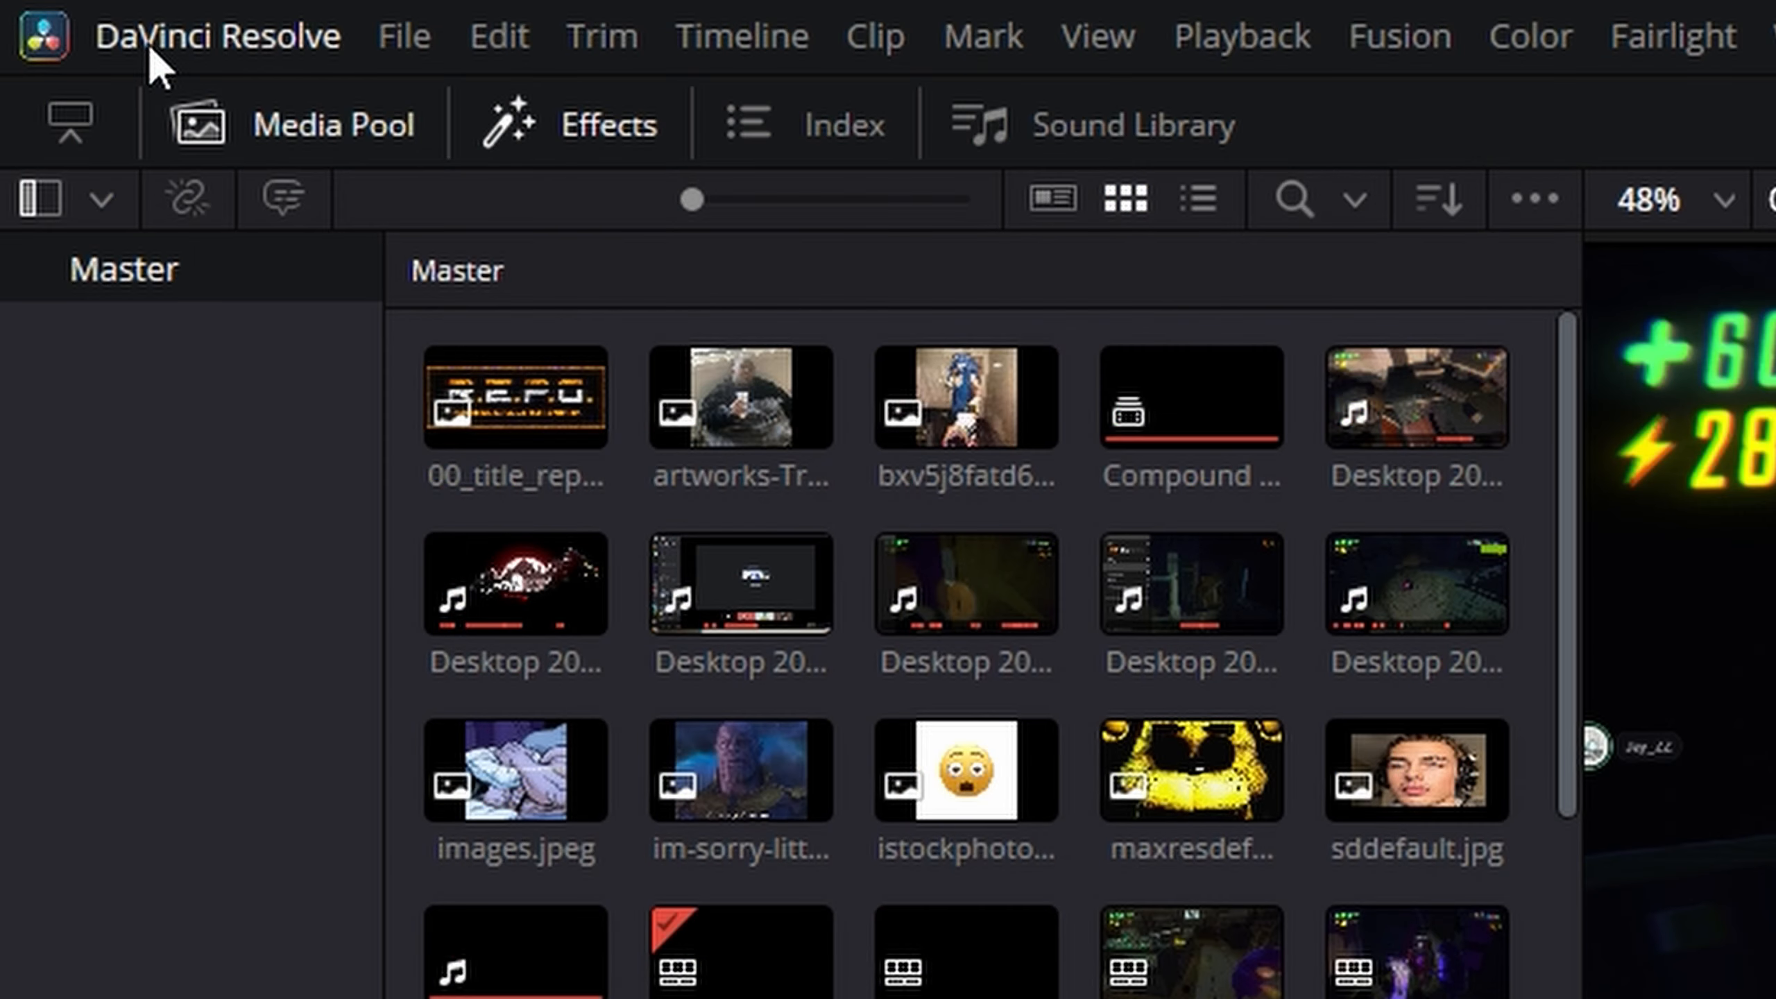
{"action": "left_click", "coordinate": [146, 16]}
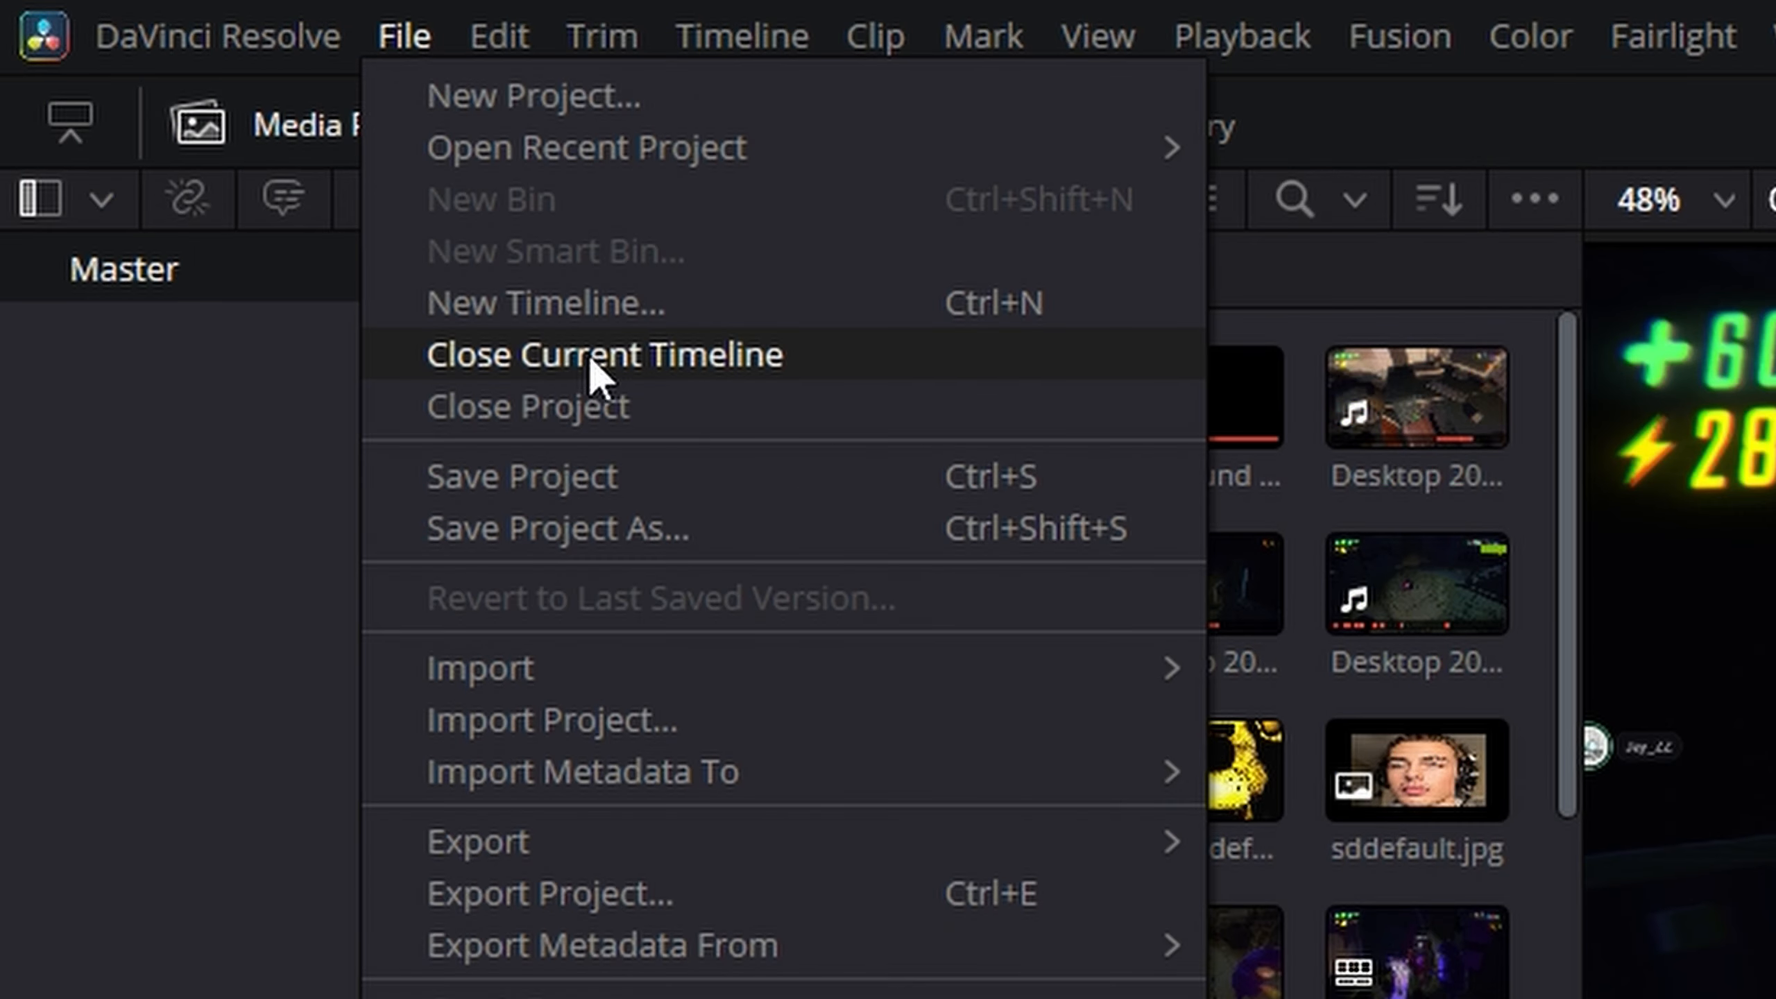
{"action": "left_click", "coordinate": [587, 490]}
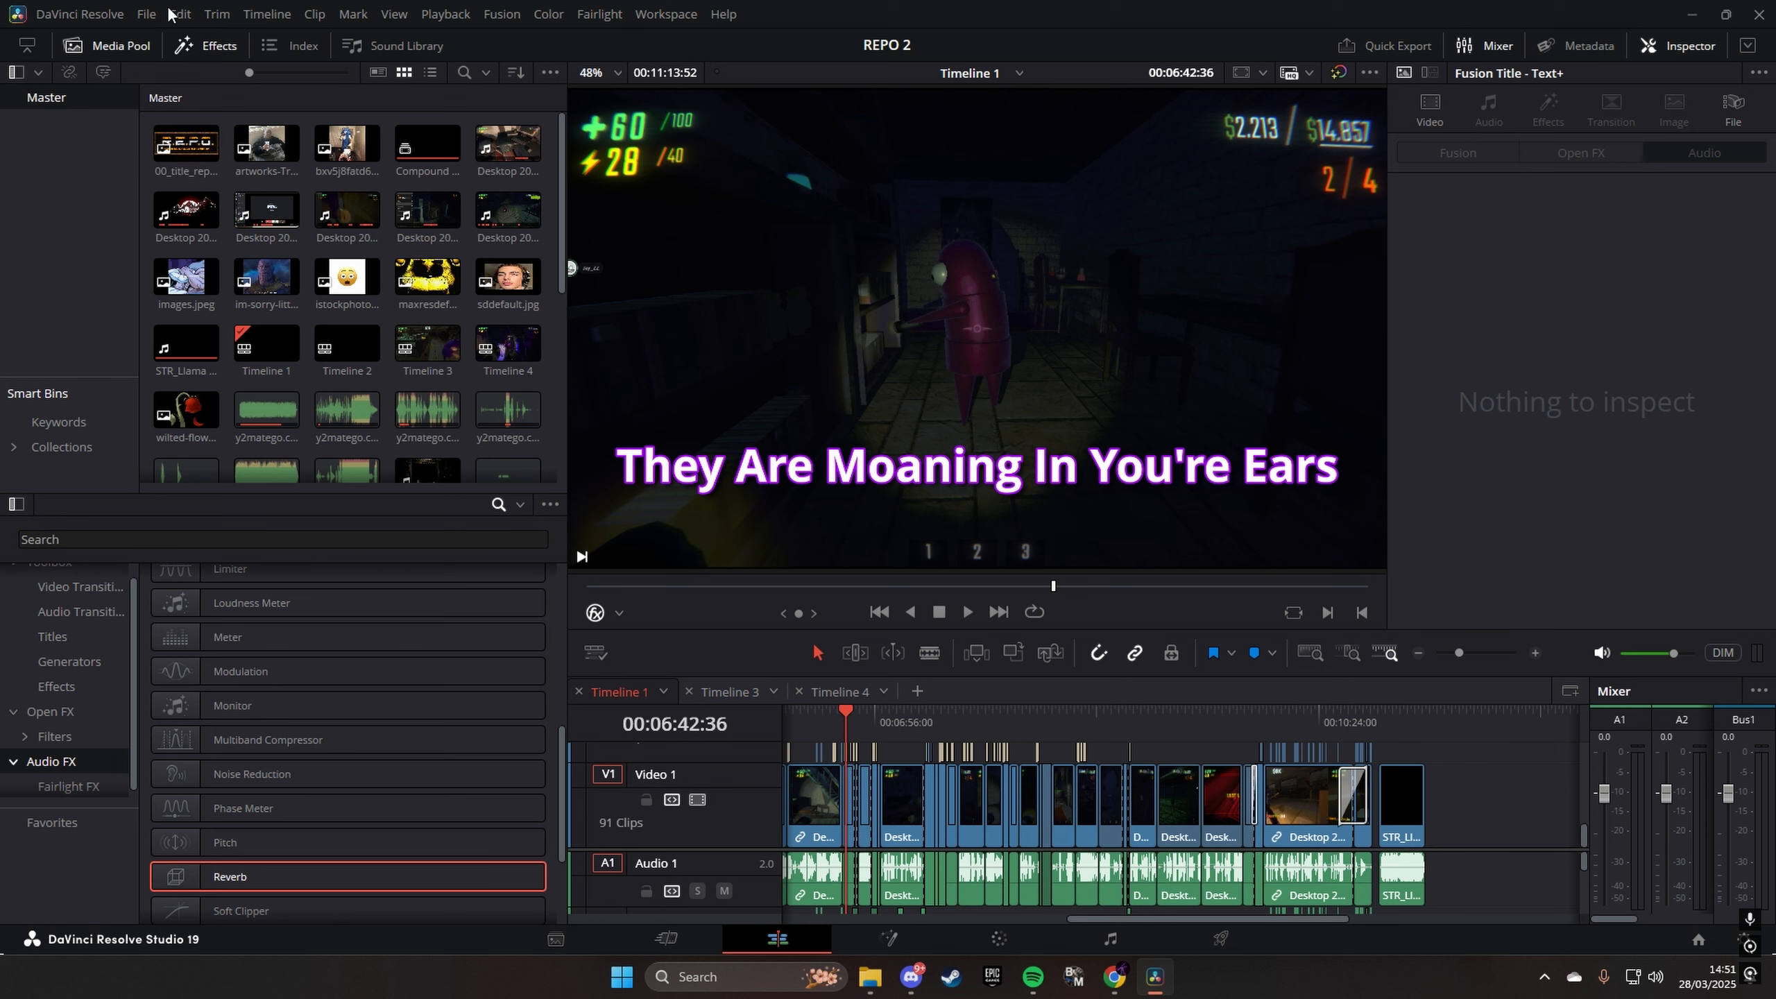
{"action": "left_click", "coordinate": [147, 13]}
{"action": "left_click", "coordinate": [207, 173]}
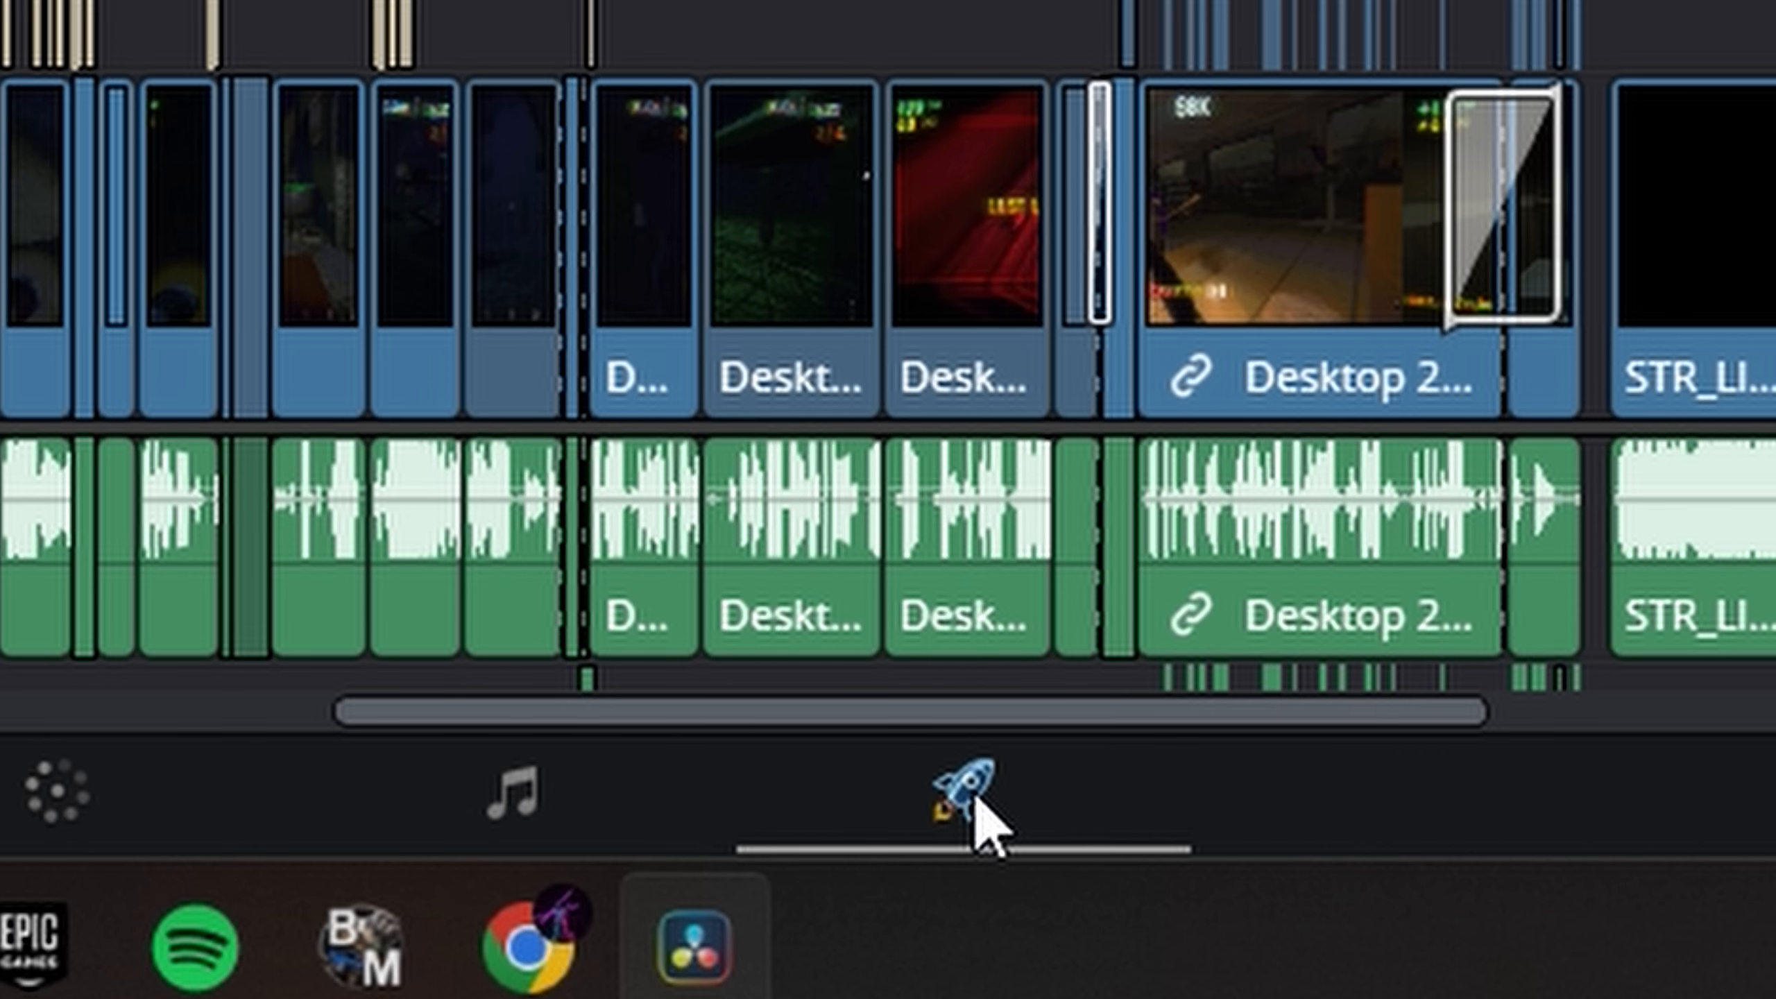
- Go to the Deliver page and select the YouTube 1080p render preset
{"action": "left_click", "coordinate": [1223, 938]}
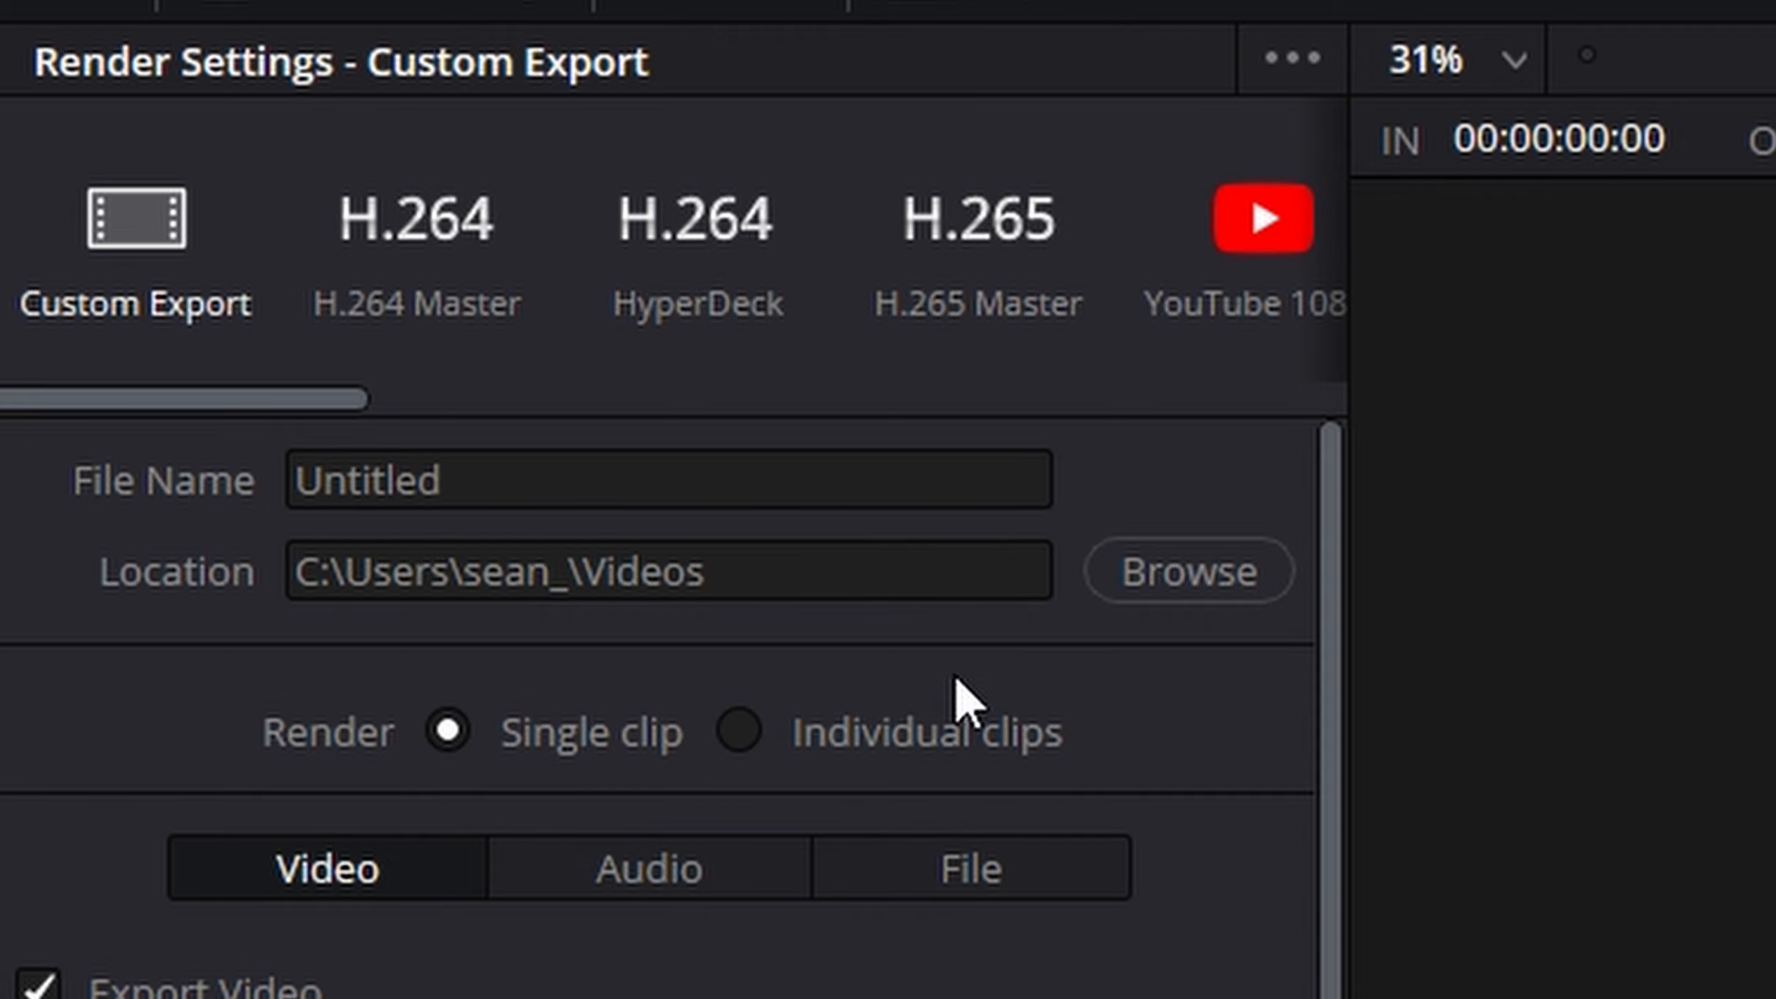
{"action": "scroll", "coordinate": [964, 675], "scroll_direction": "down", "scroll_amount": 5}
{"action": "scroll", "coordinate": [672, 706], "scroll_direction": "up", "scroll_amount": 5}
{"action": "scroll", "coordinate": [479, 397], "scroll_direction": "right", "scroll_amount": 5}
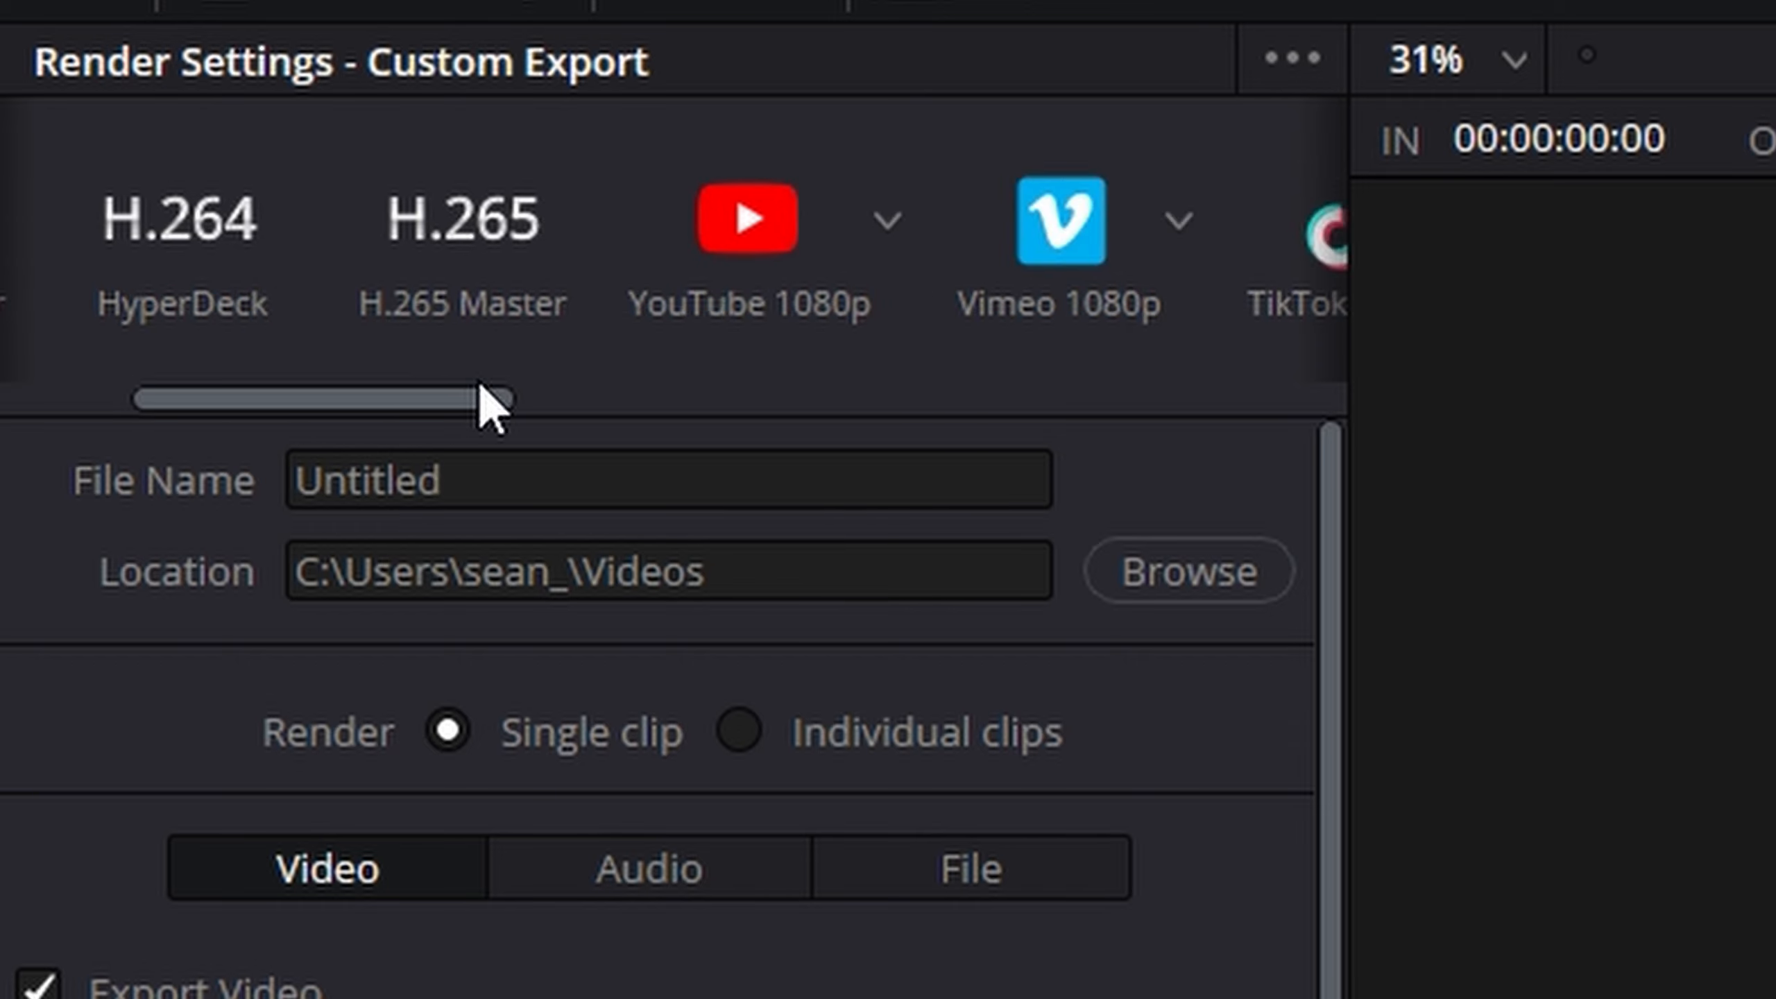
{"action": "left_click", "coordinate": [383, 297]}
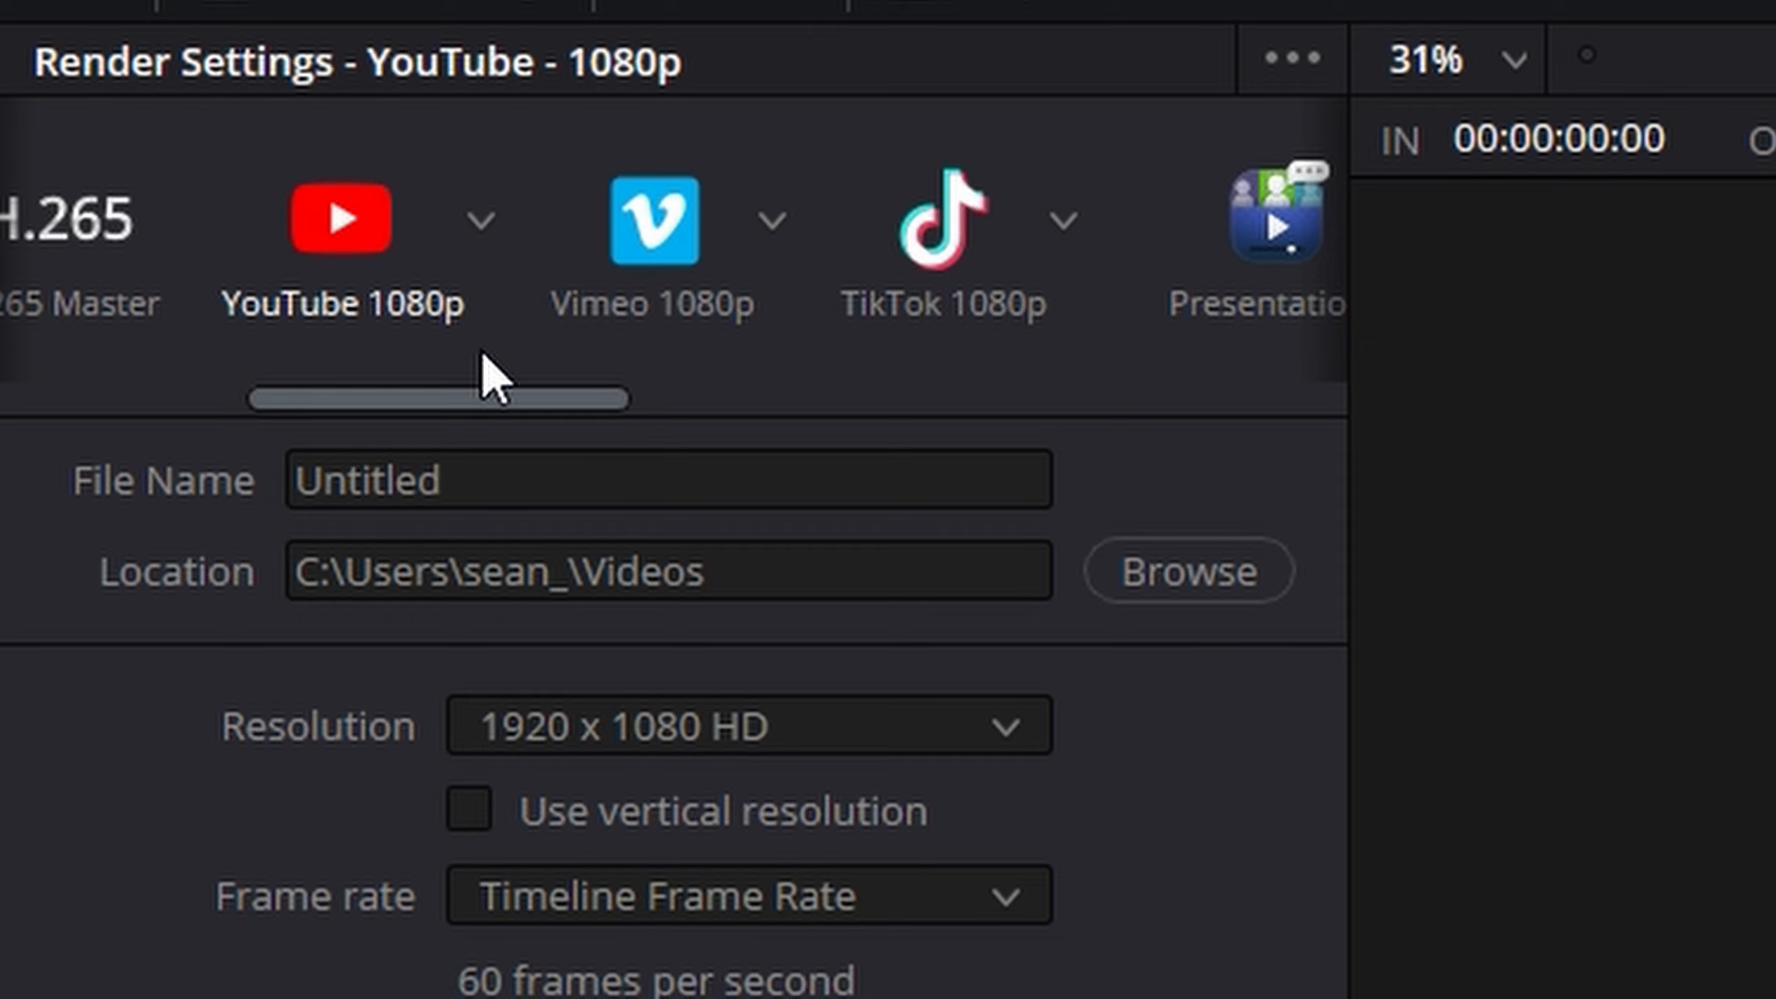
- Name the exported file "Reop Funny Moments 2"
{"action": "double_click", "coordinate": [563, 469]}
{"action": "key", "text": "BackSpace"}
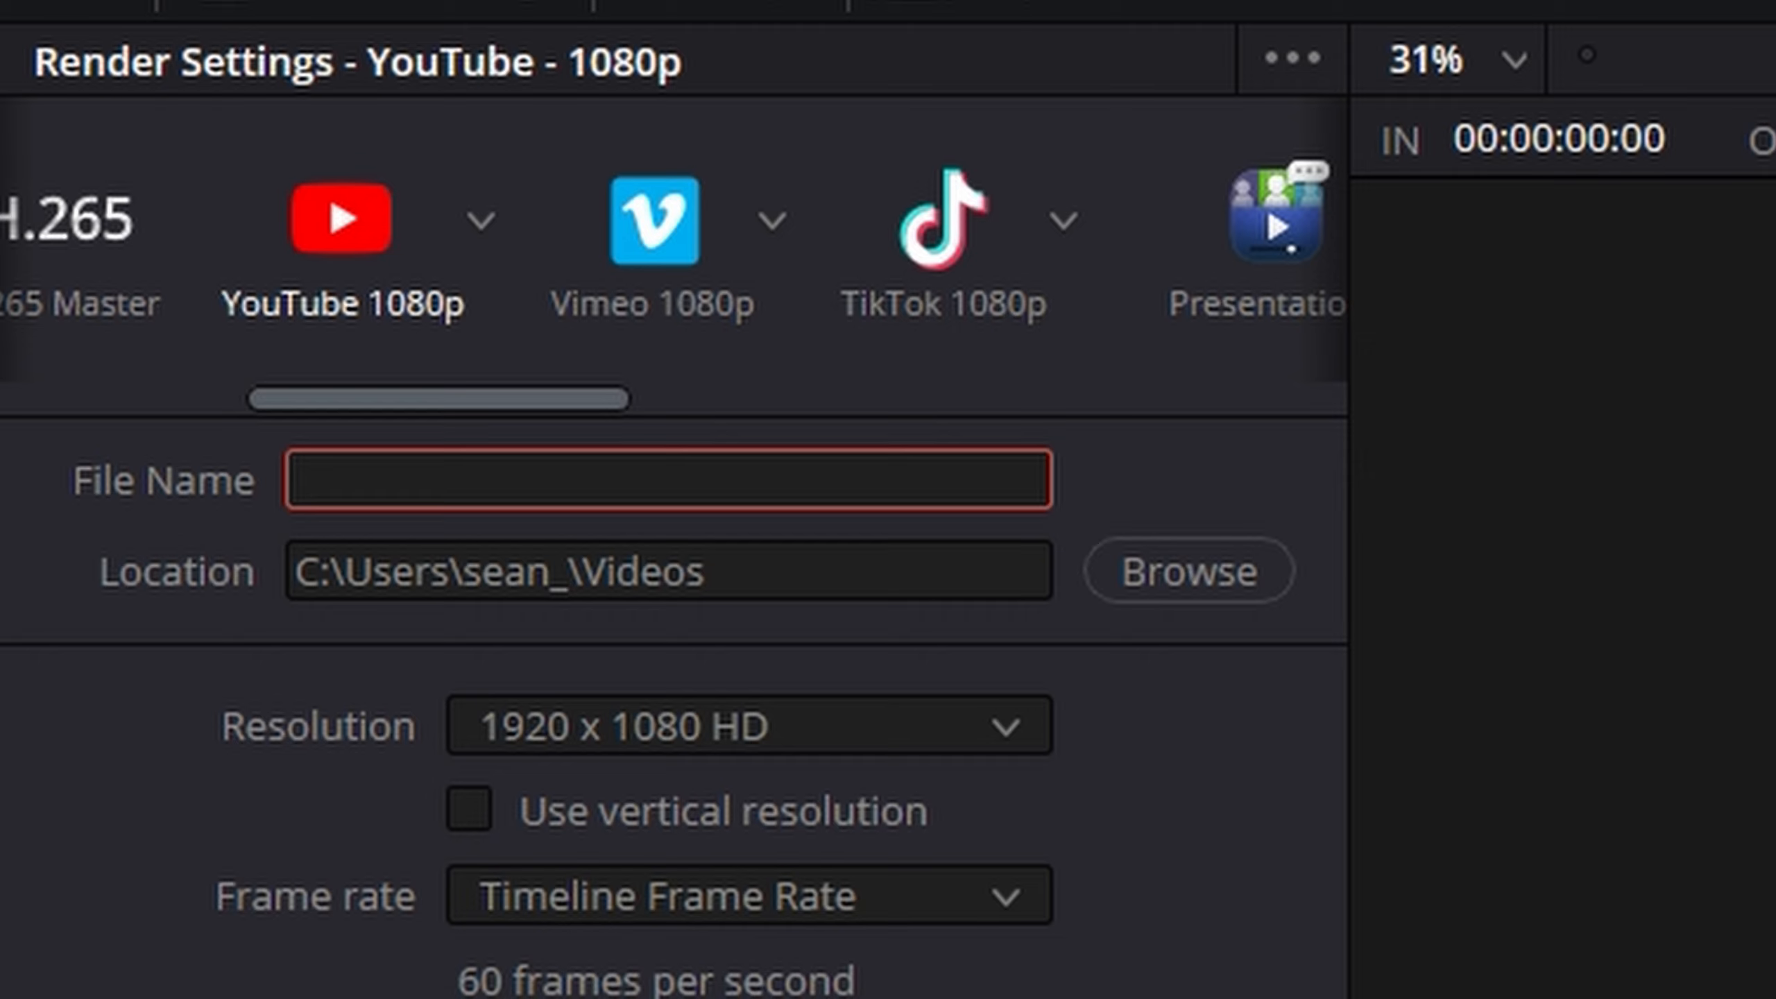
{"action": "type", "text": "Reo"}
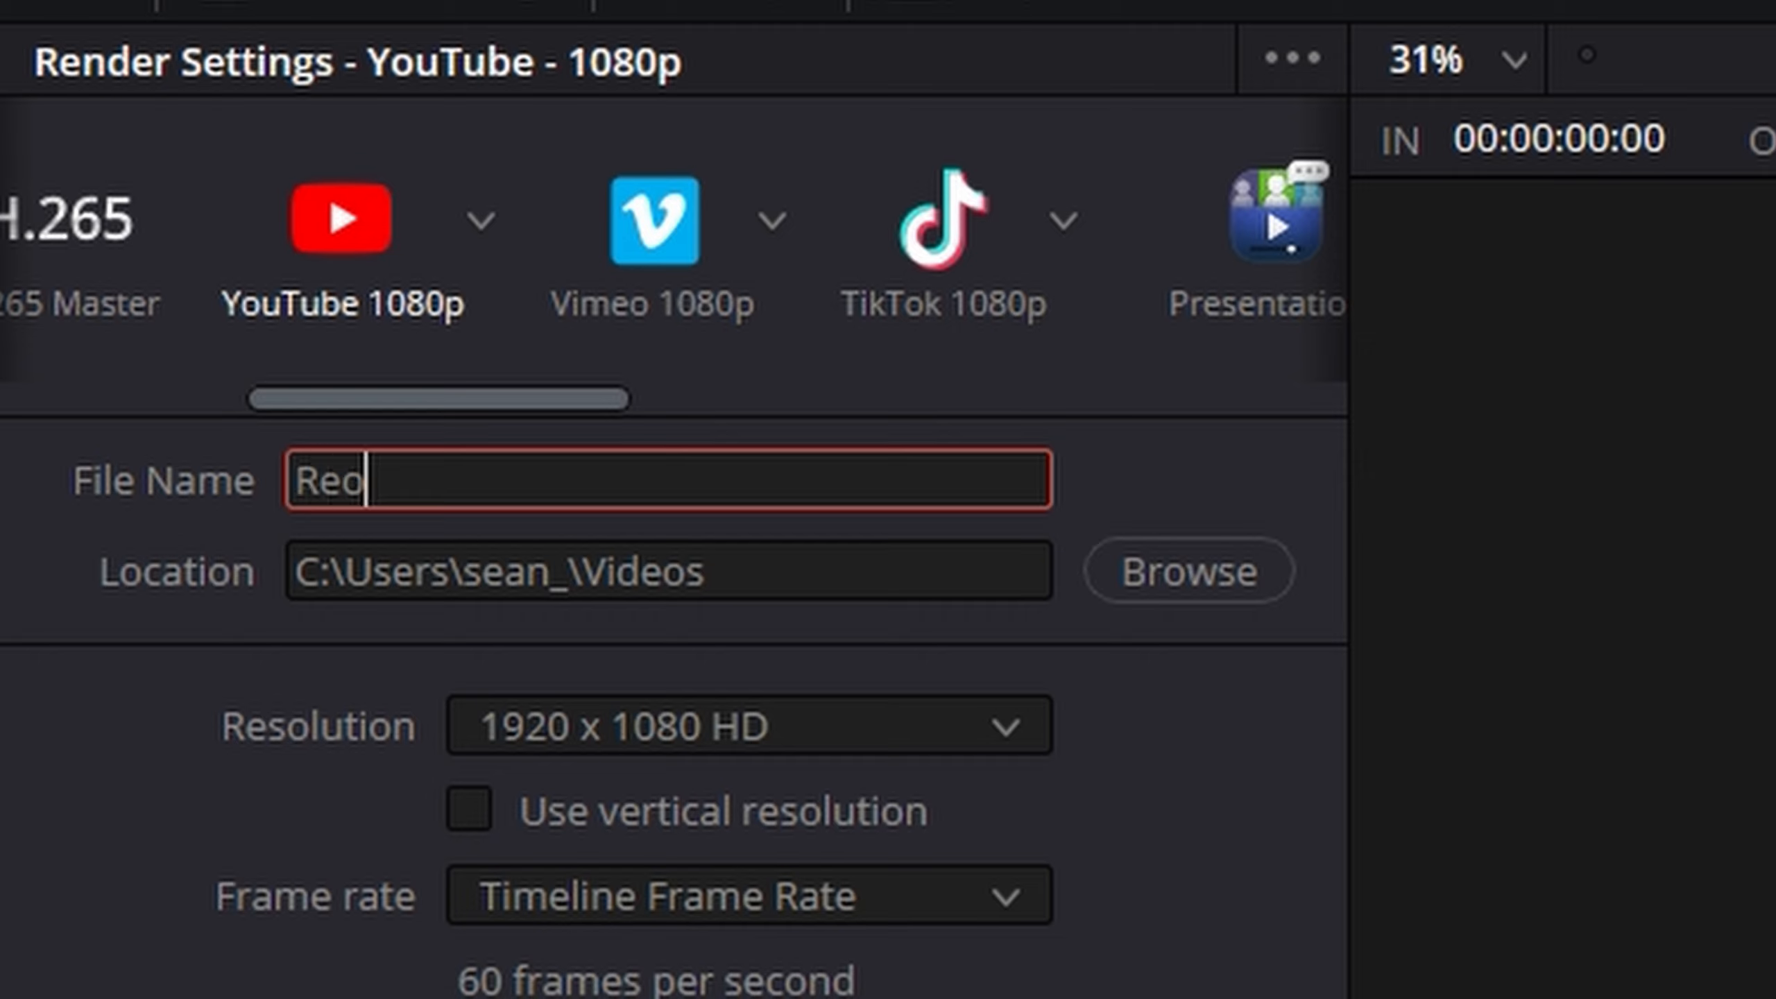
{"action": "type", "text": "p Funny Mo"}
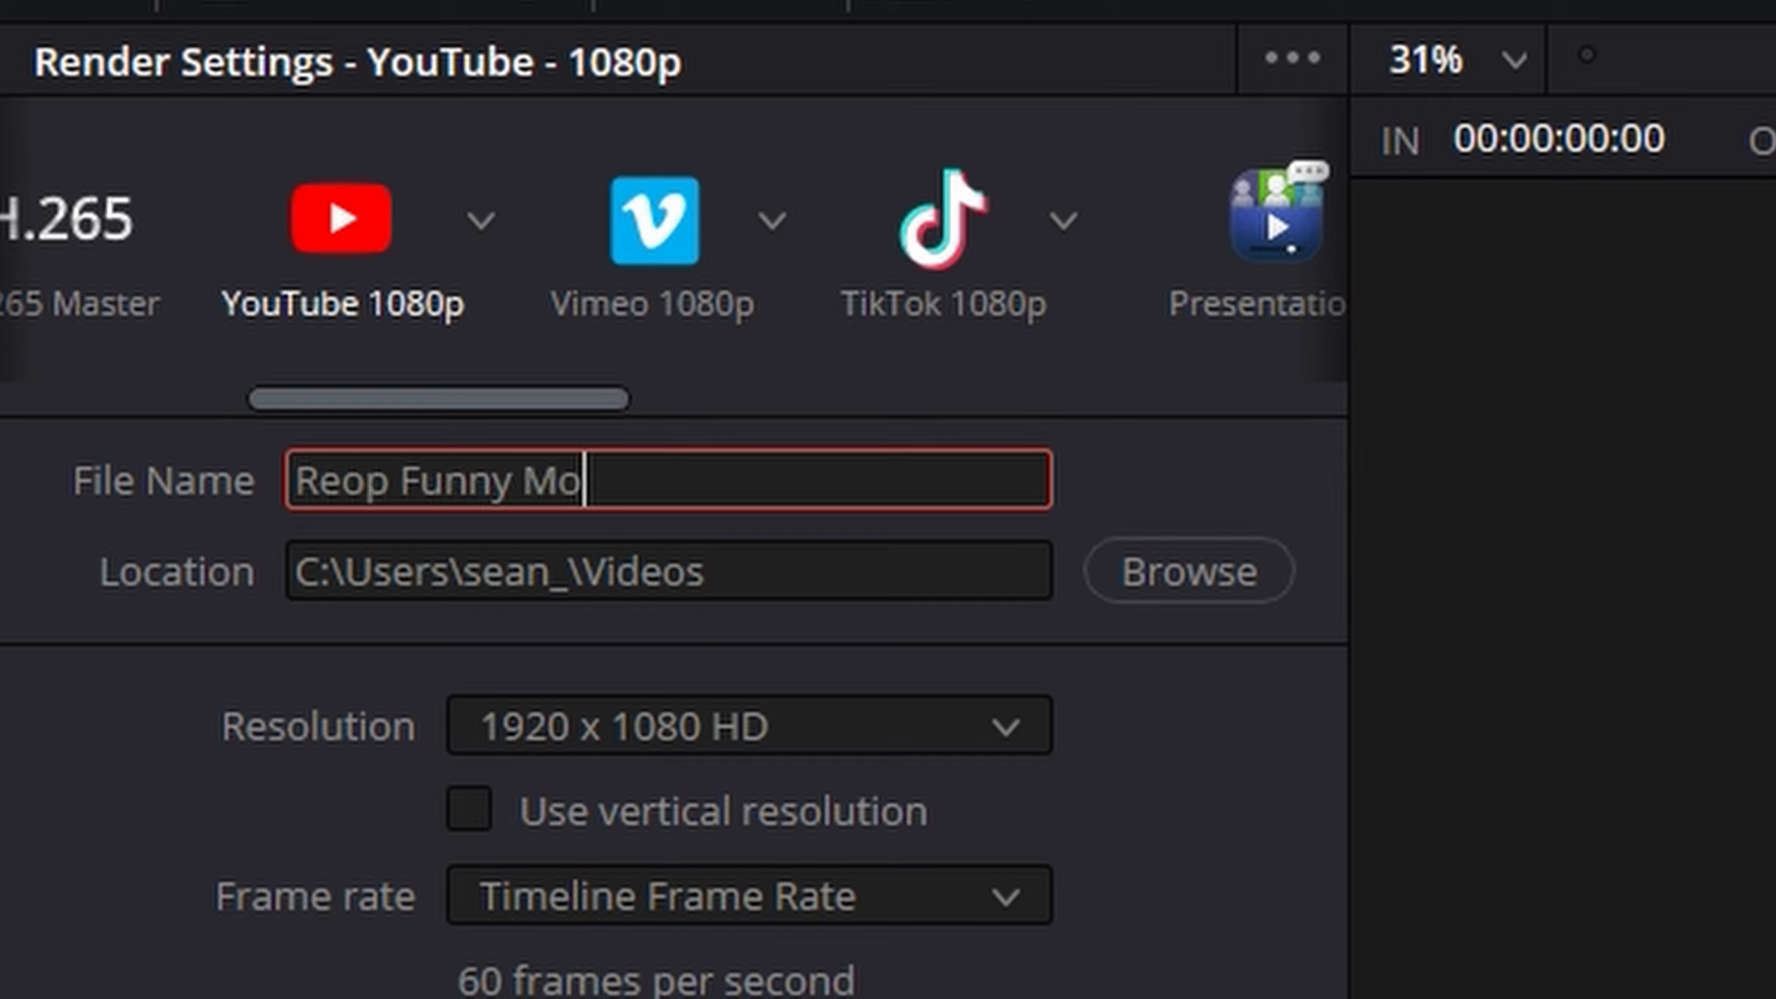
{"action": "type", "text": "ments 2"}
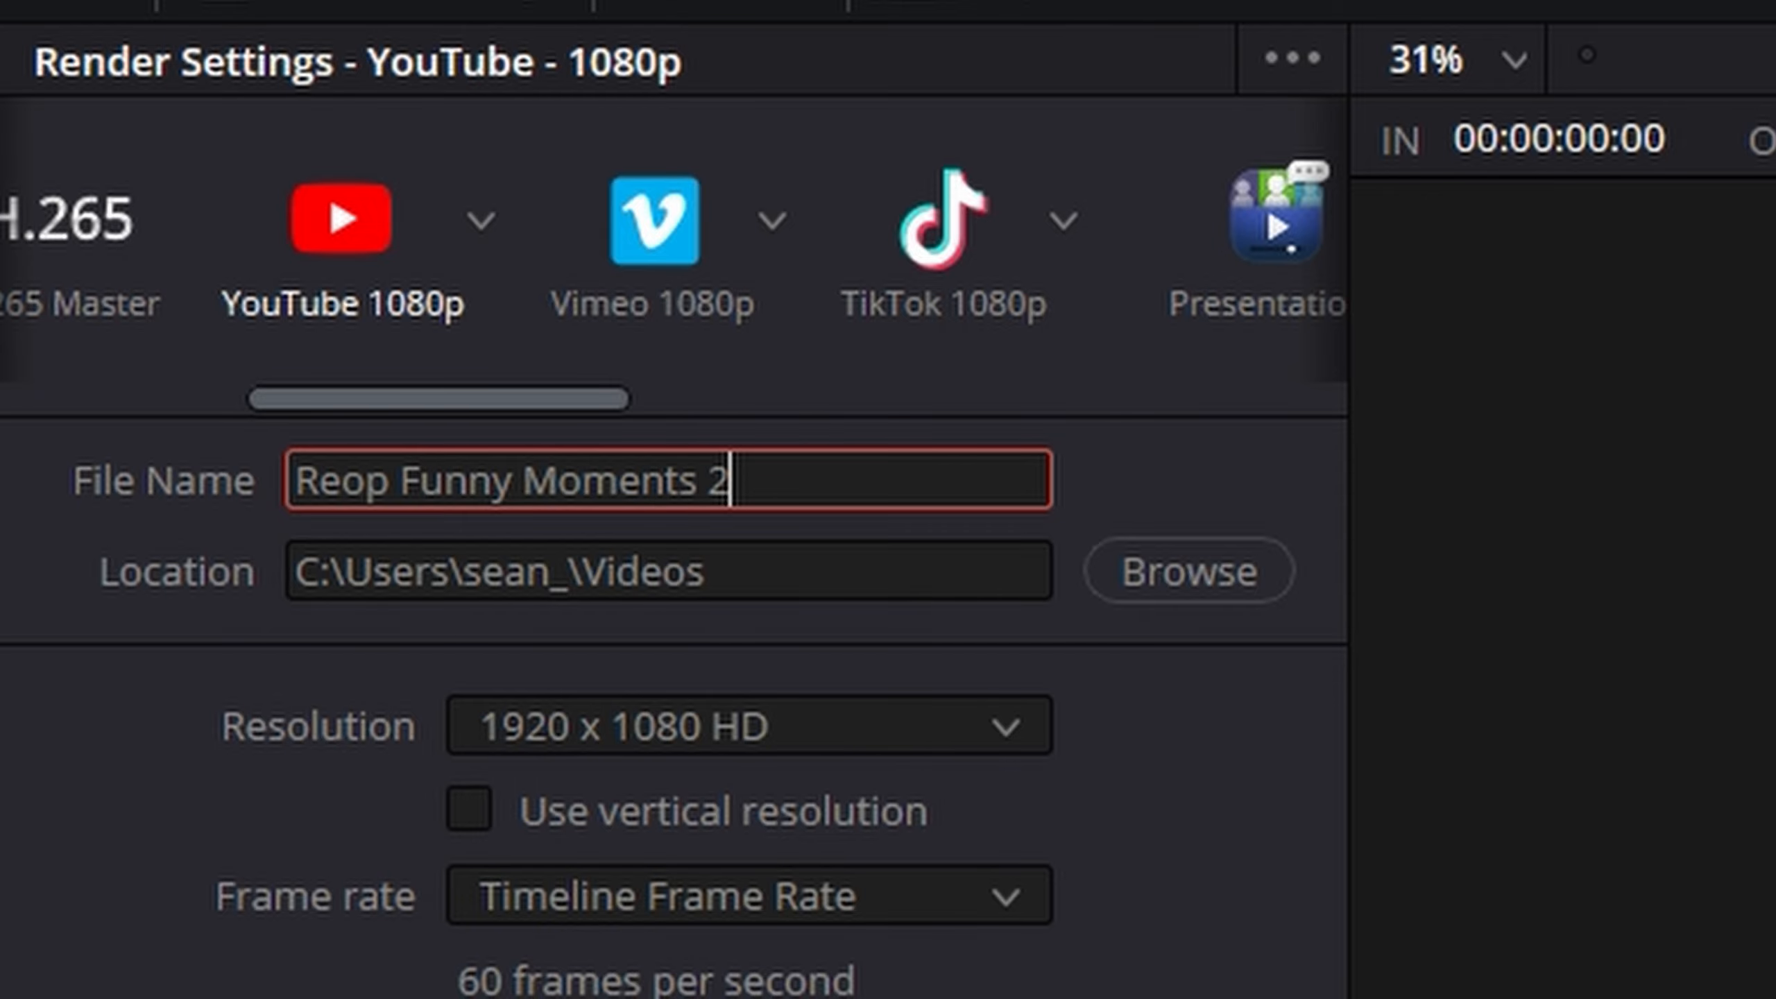
- Choose the Videos folder as the render destination and save it
{"action": "left_click", "coordinate": [1217, 591]}
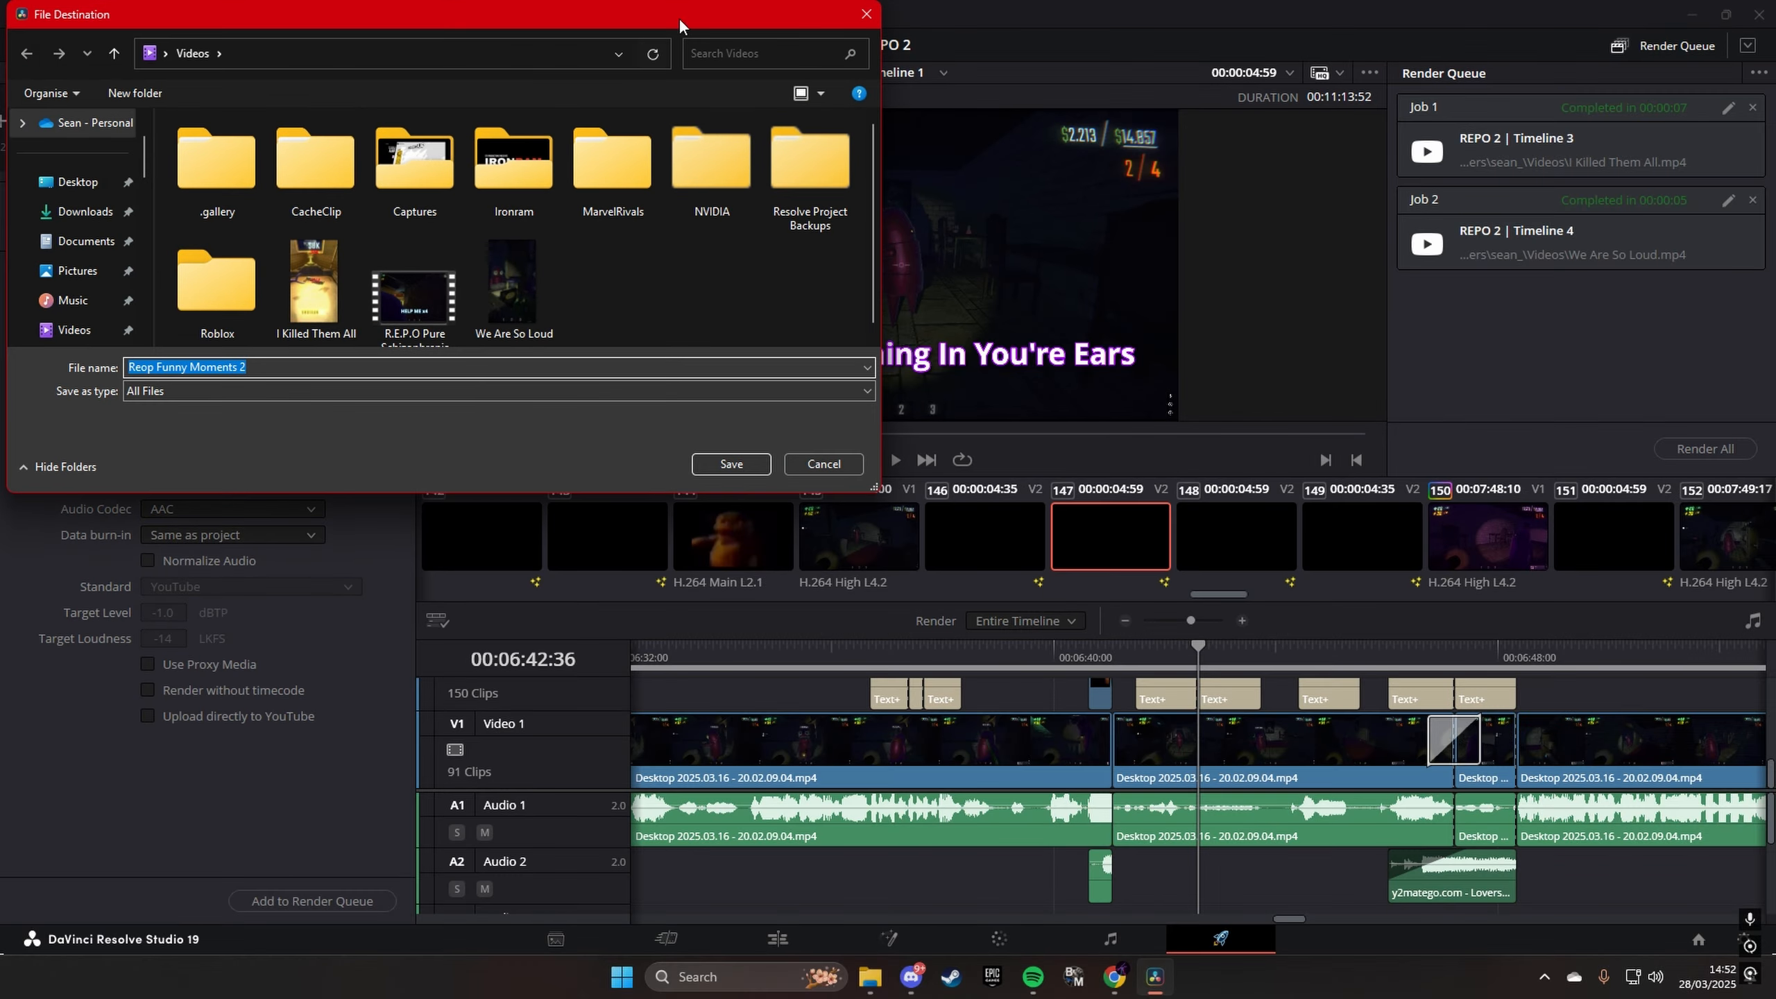
{"action": "left_click_drag", "start_coordinate": [680, 25], "coordinate": [1520, 158]}
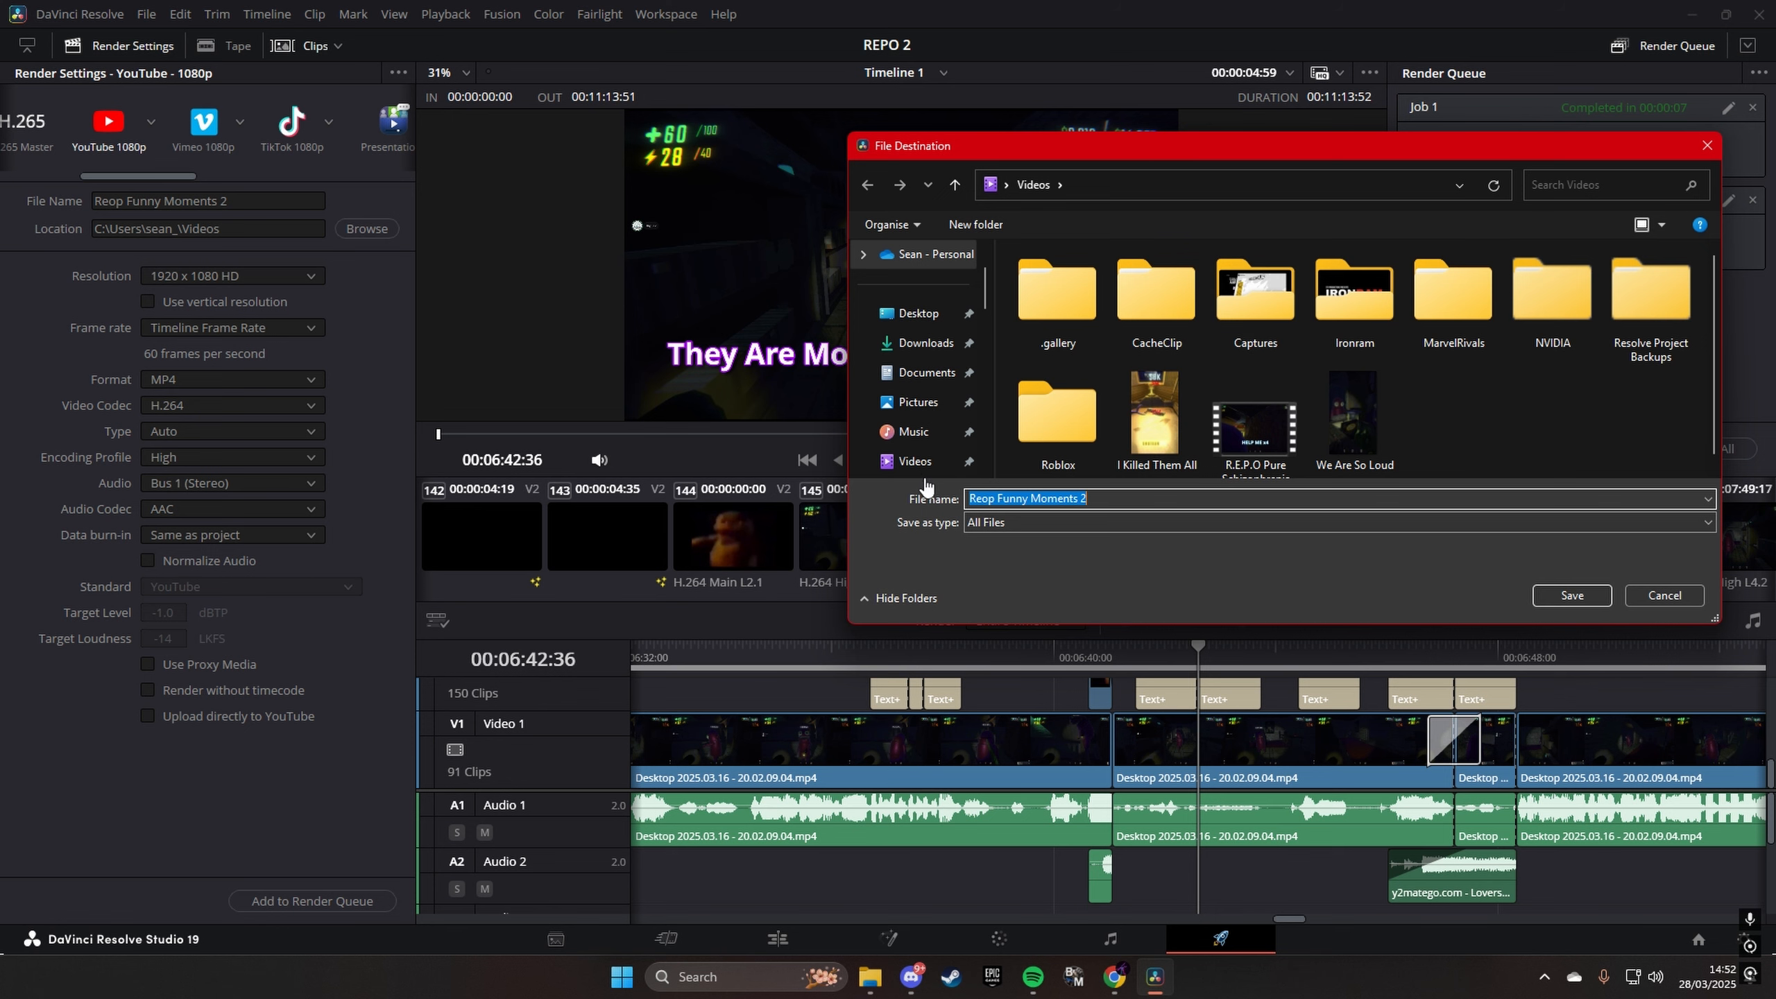
{"action": "scroll", "coordinate": [933, 467], "scroll_direction": "down", "scroll_amount": 1}
{"action": "left_click", "coordinate": [940, 441]}
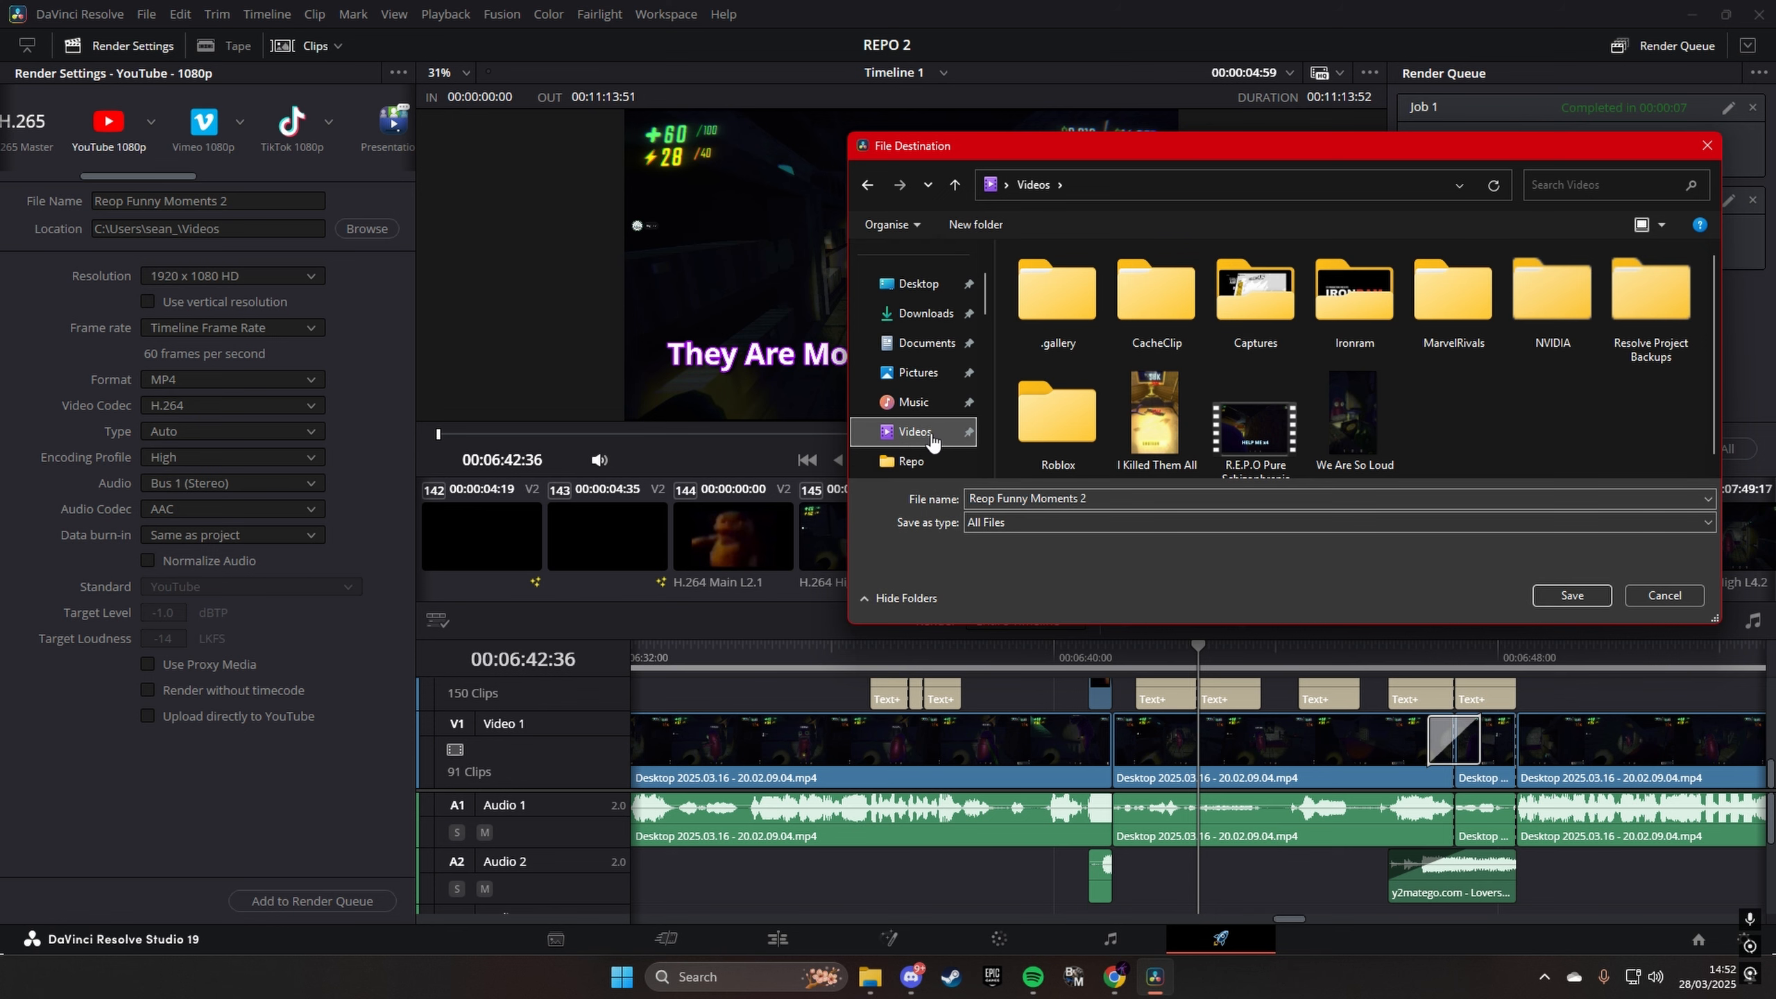
{"action": "left_click", "coordinate": [1571, 595]}
- Try the 1280 x 720 HD 720P export resolution and set it back to 1920 x 1080 HD
{"action": "left_click", "coordinate": [288, 280]}
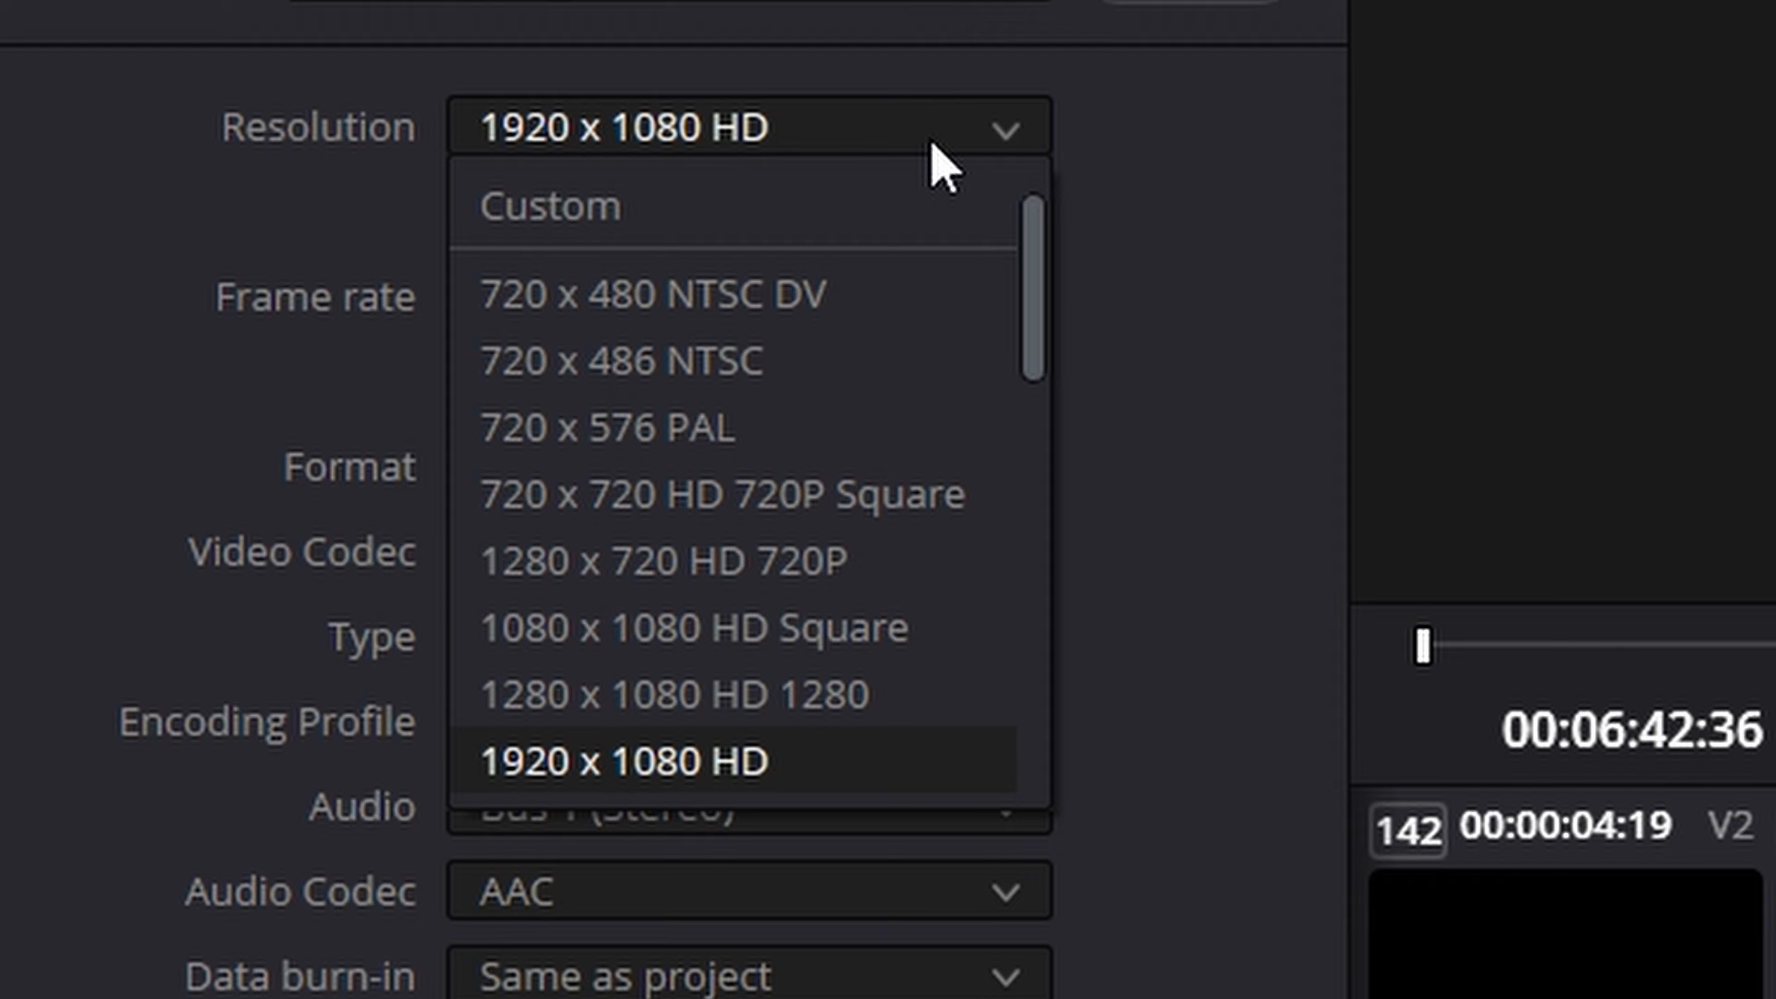
{"action": "left_click", "coordinate": [727, 560]}
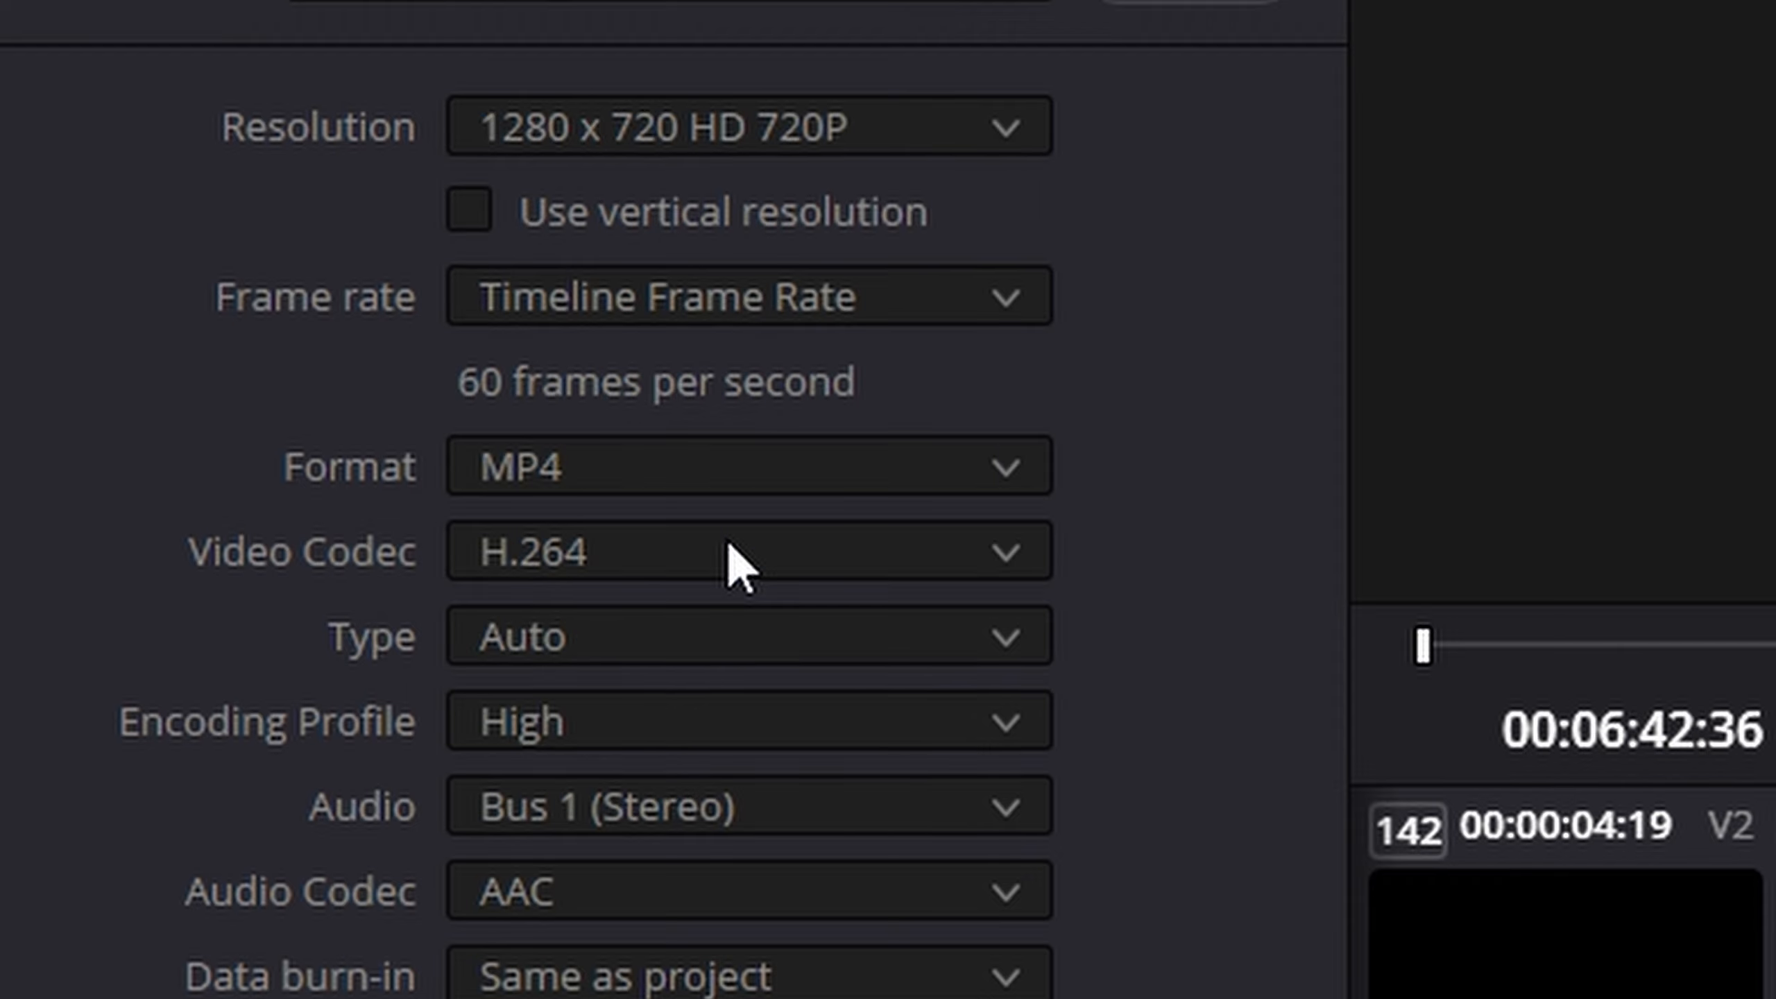
{"action": "left_click", "coordinate": [836, 133]}
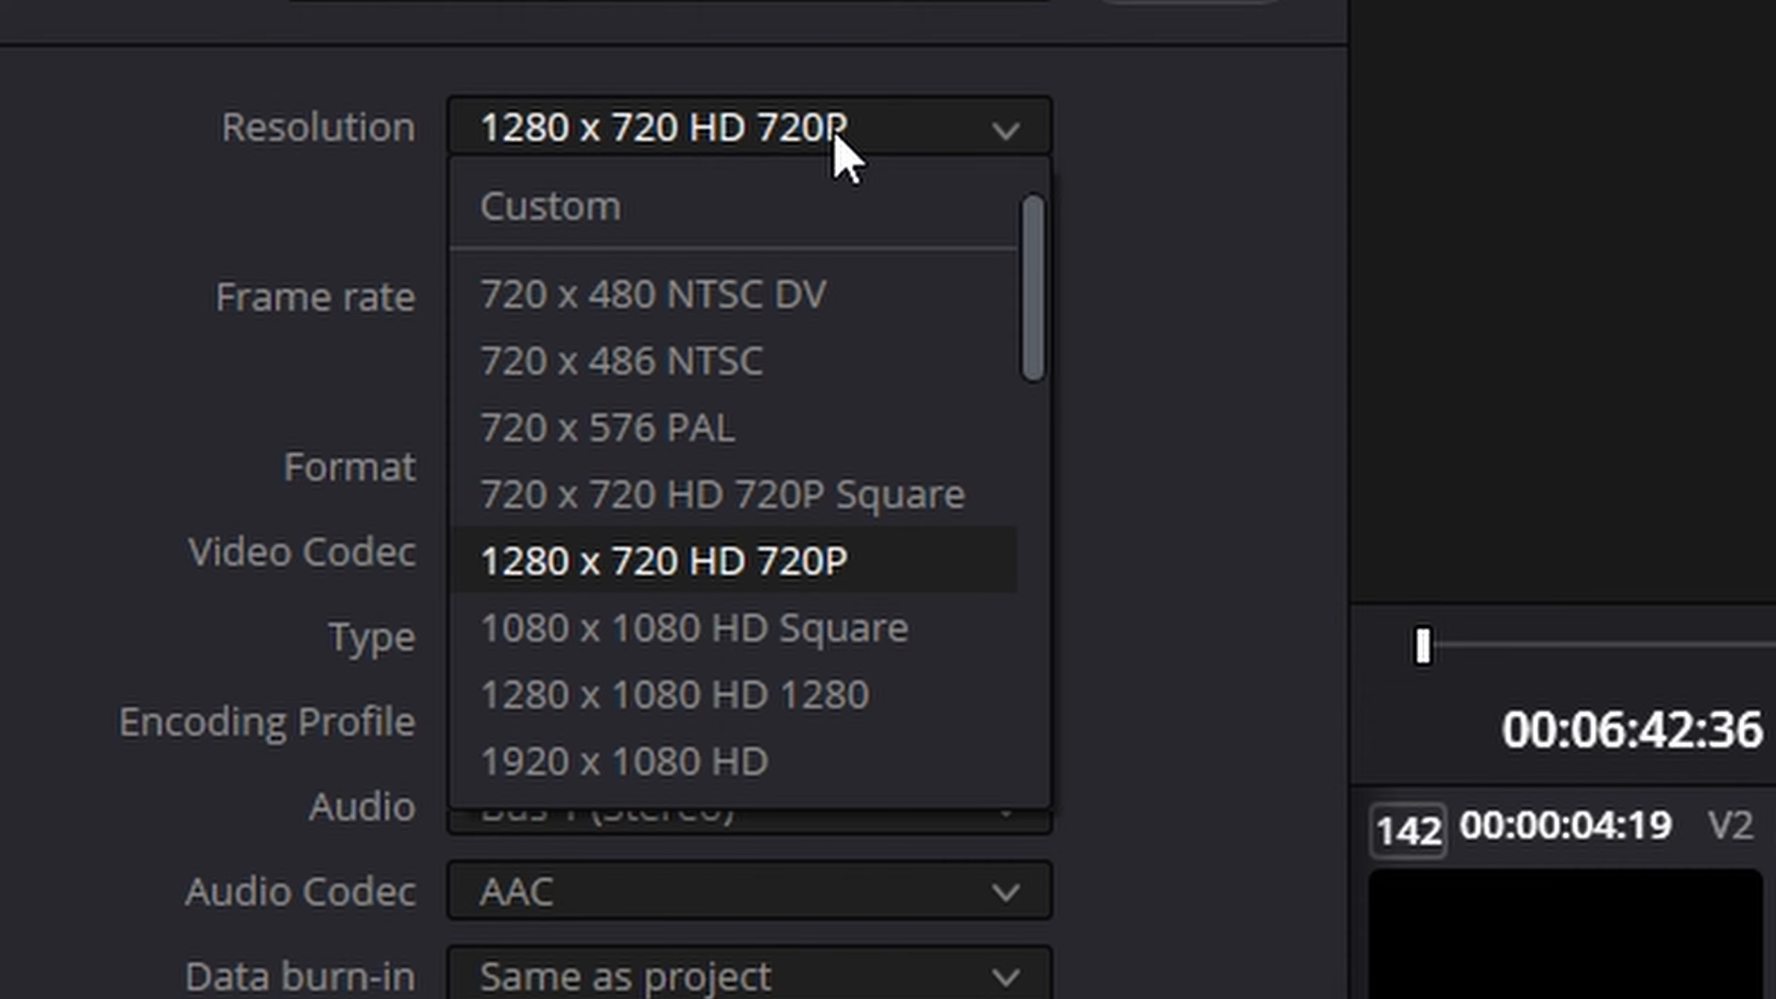
{"action": "left_click", "coordinate": [727, 763]}
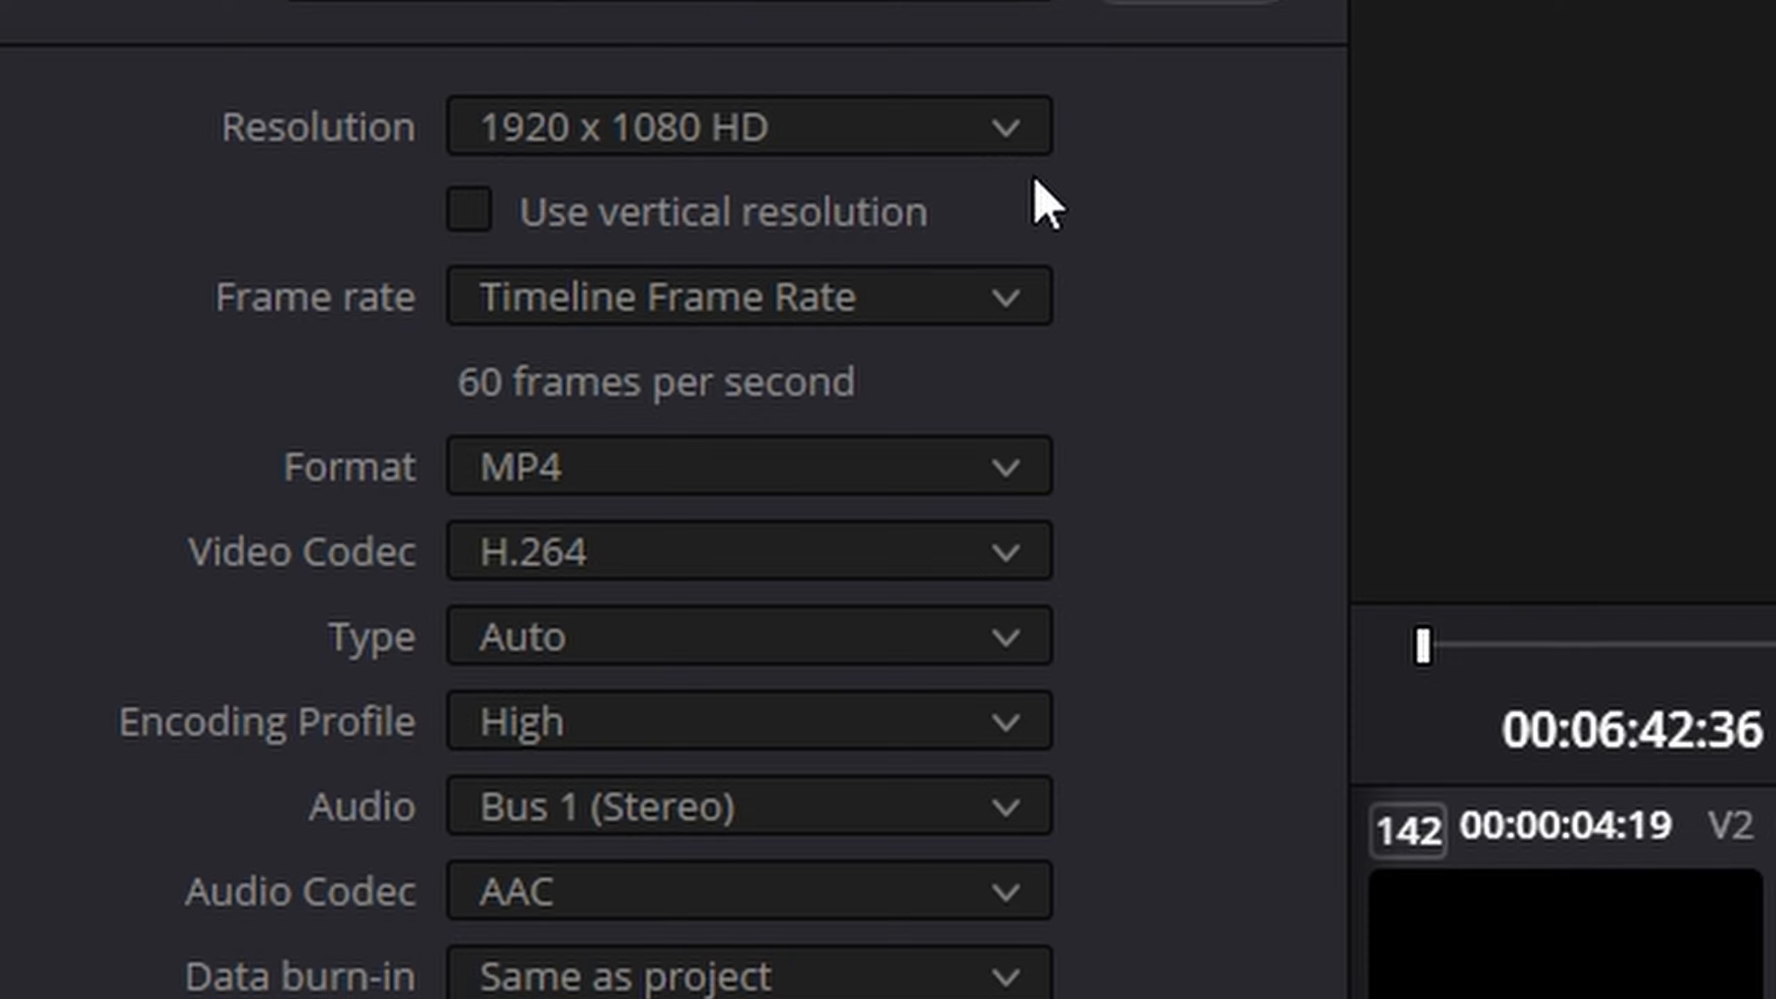
- Look through the available export resolutions, including the Ultra HD and DCI sizes, keeping the current selection
{"action": "left_click", "coordinate": [972, 137]}
{"action": "scroll", "coordinate": [804, 731], "scroll_direction": "up", "scroll_amount": 1}
{"action": "scroll", "coordinate": [829, 752], "scroll_direction": "down", "scroll_amount": 5}
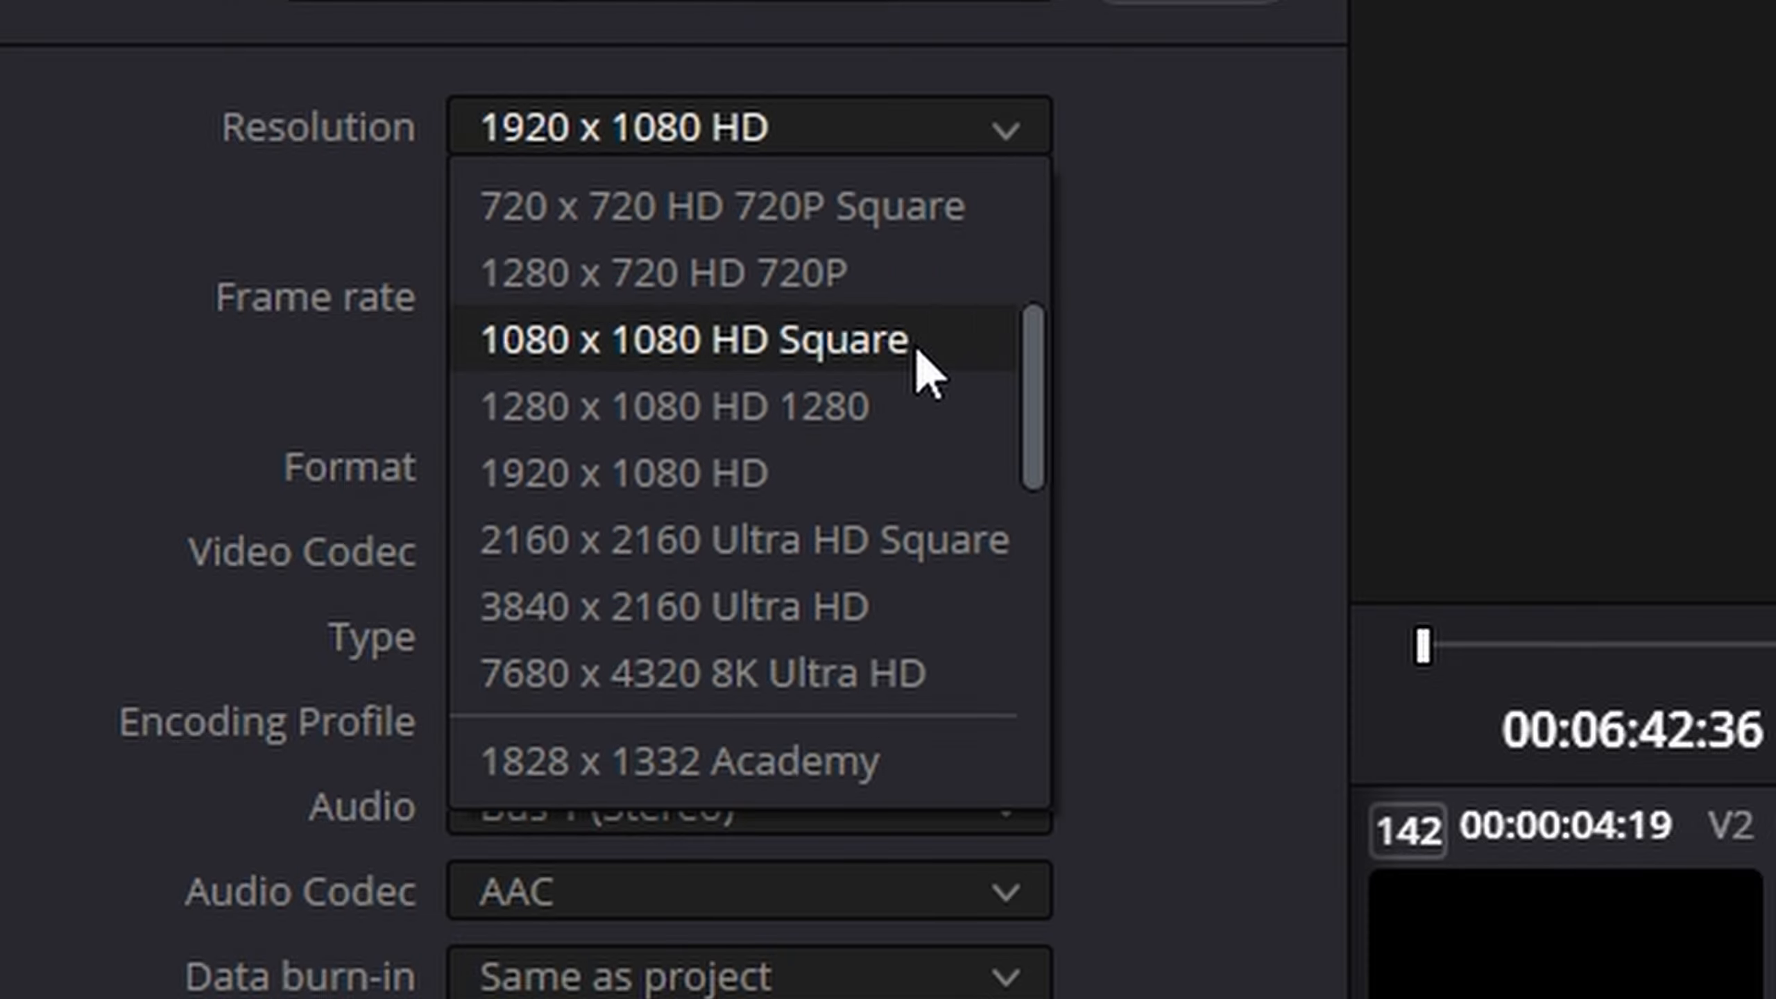
{"action": "scroll", "coordinate": [989, 645], "scroll_direction": "down", "scroll_amount": 3}
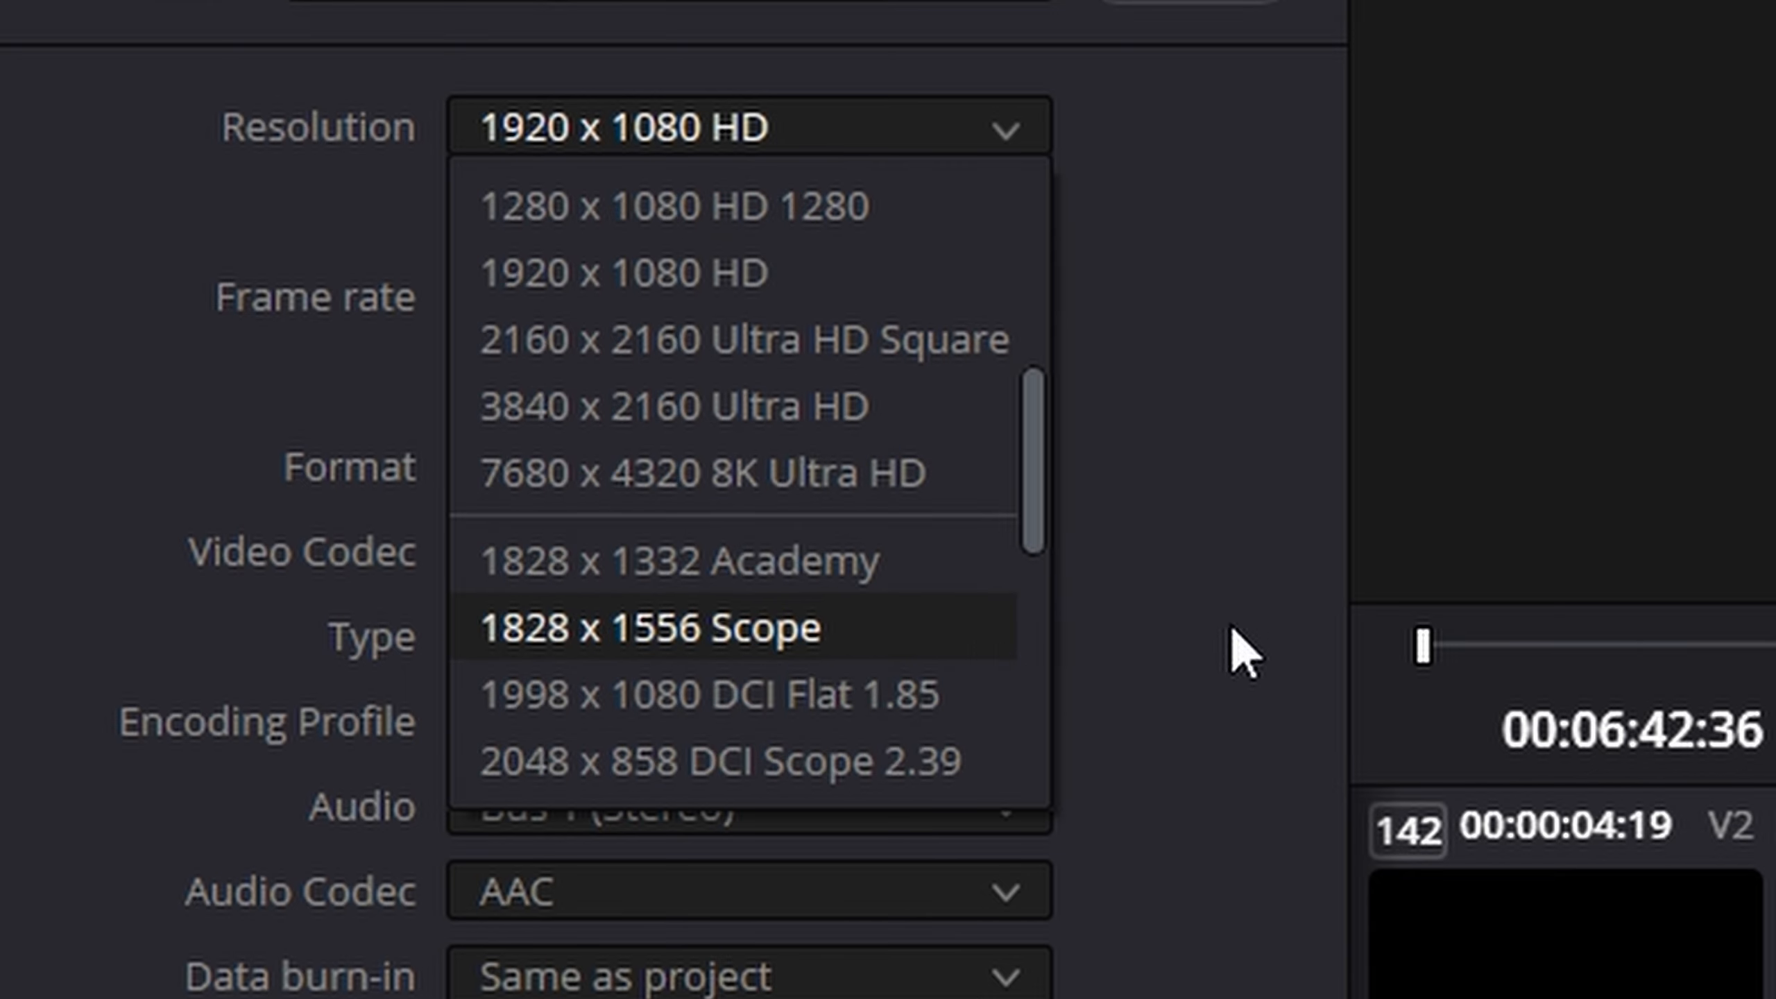
{"action": "left_click", "coordinate": [1187, 539]}
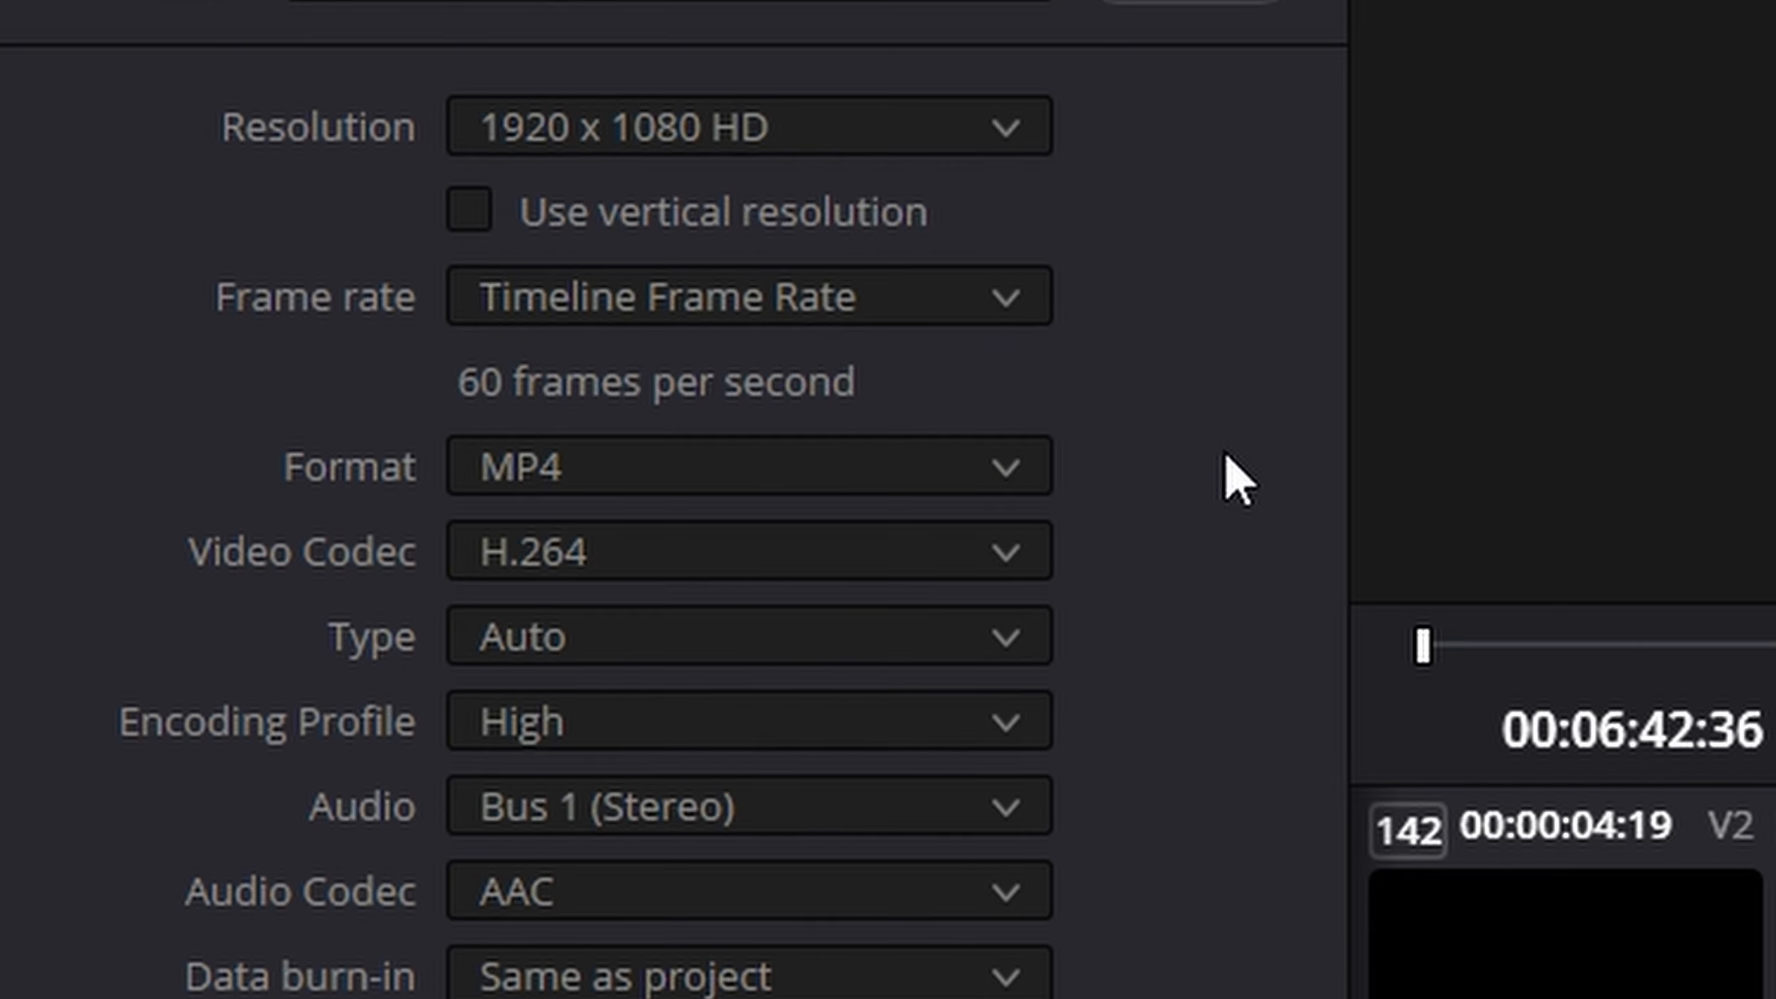